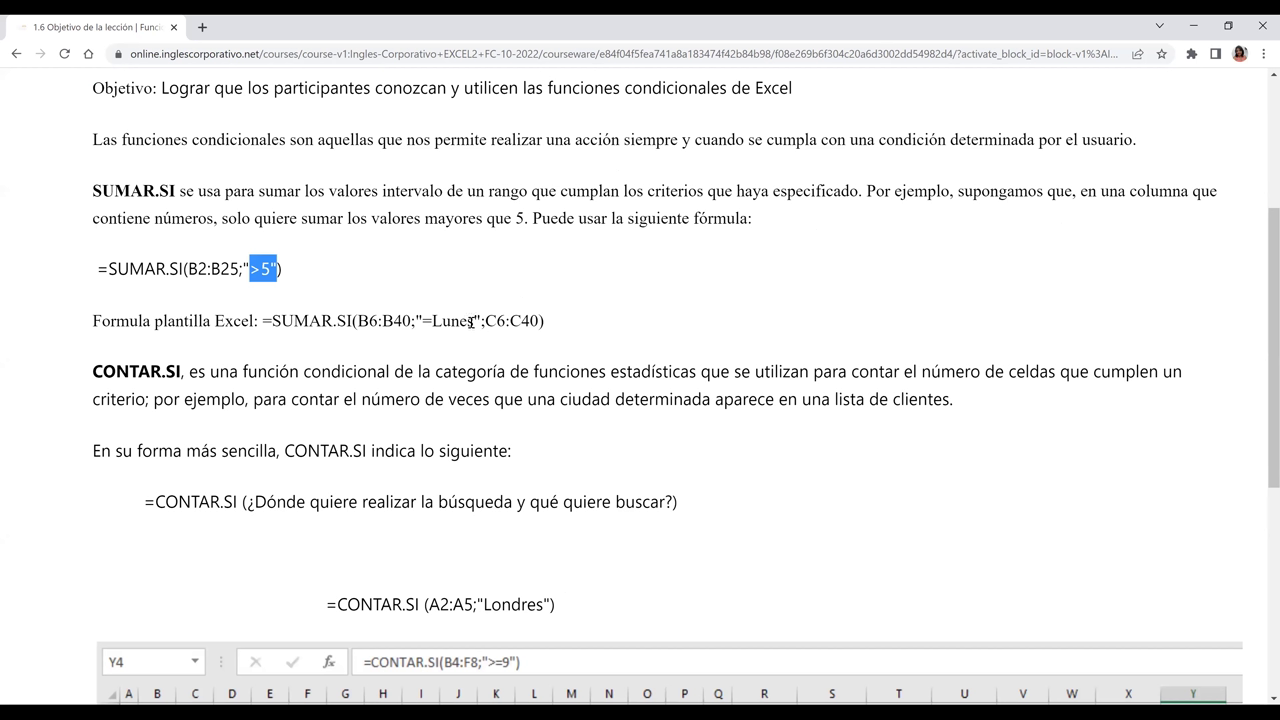
Examine the SUMAR.SI template formula, focusing on its range B6:B40 and the "=Lunes" criterion
{"action": "double_click", "coordinate": [471, 322]}
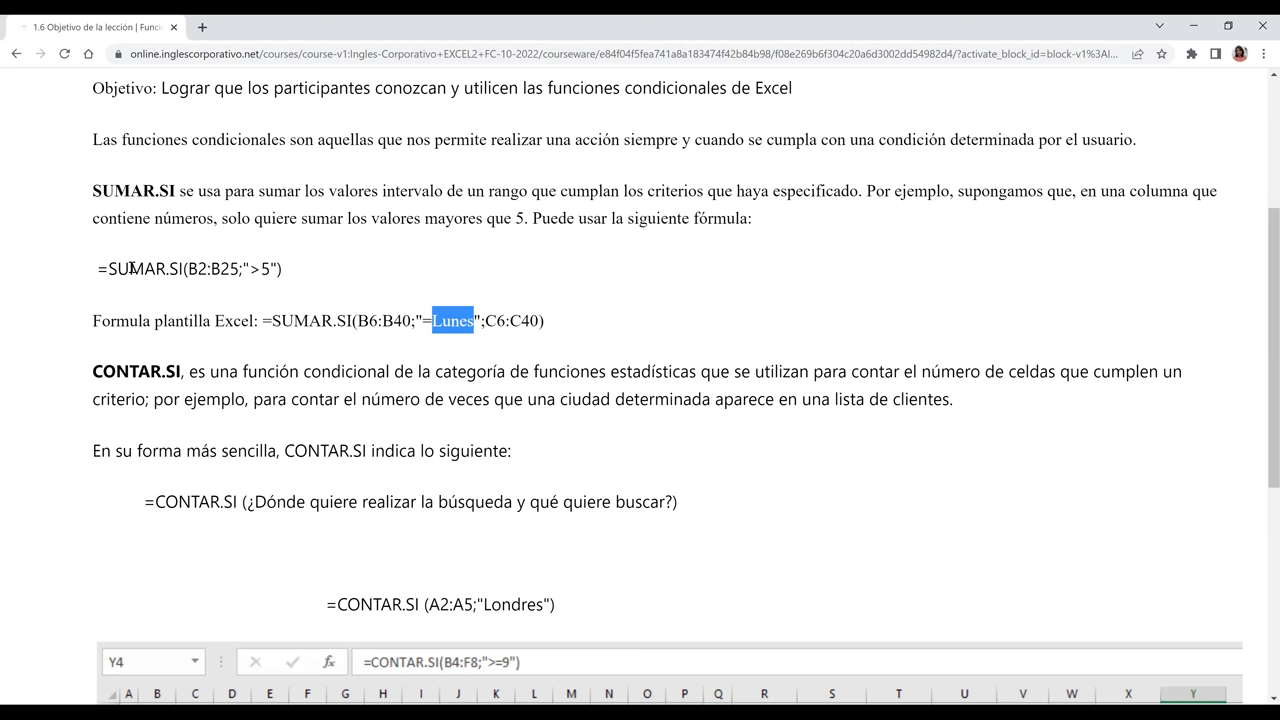
{"action": "left_click_drag", "start_coordinate": [104, 270], "coordinate": [180, 268]}
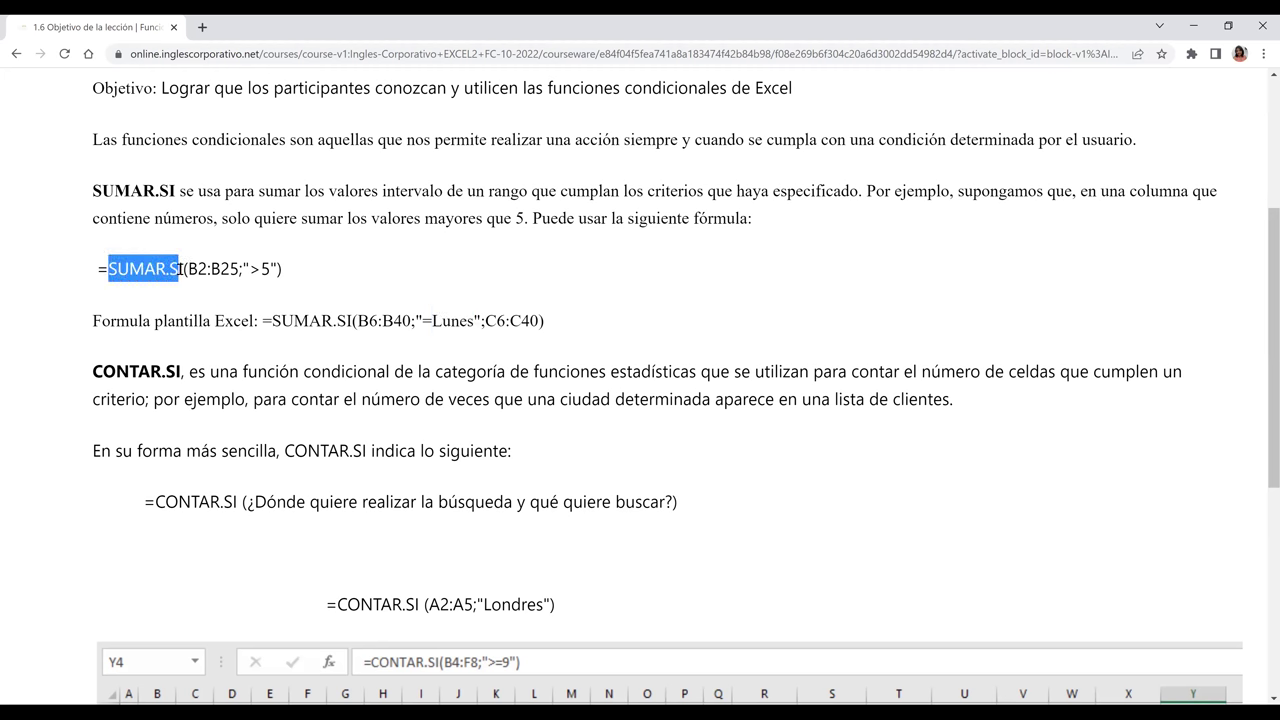
{"action": "left_click", "coordinate": [348, 320]}
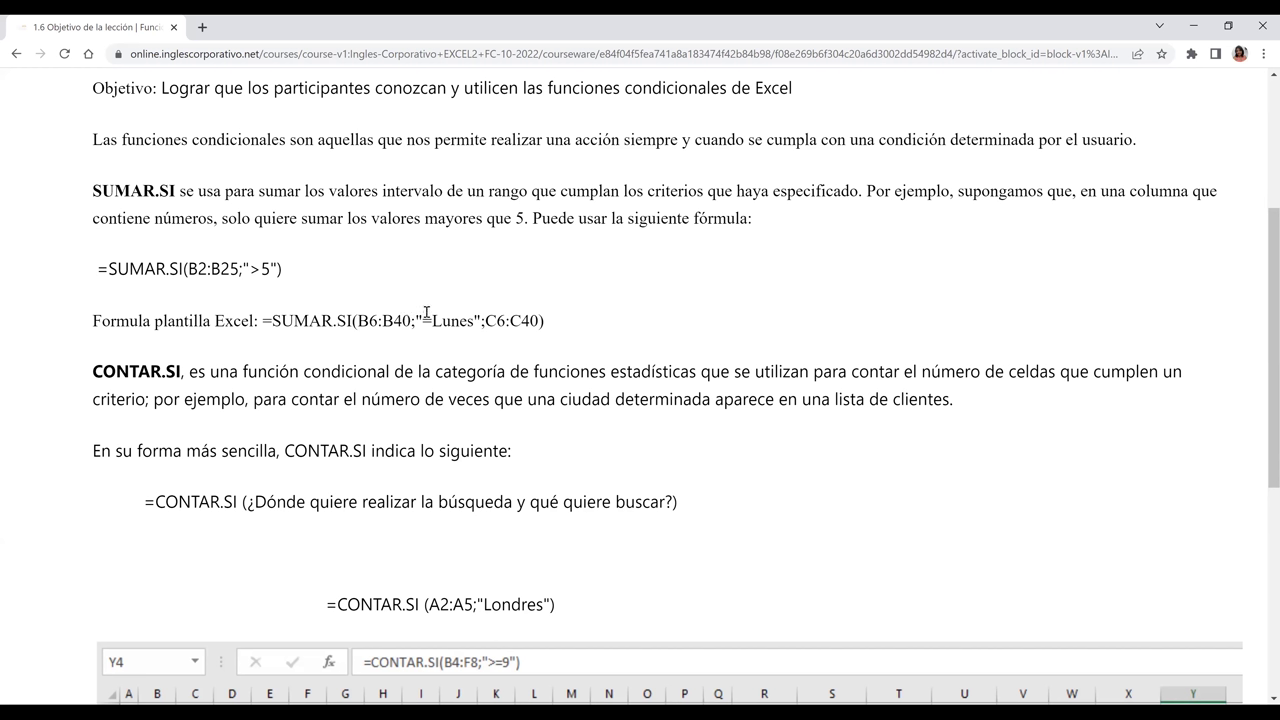
{"action": "double_click", "coordinate": [370, 328]}
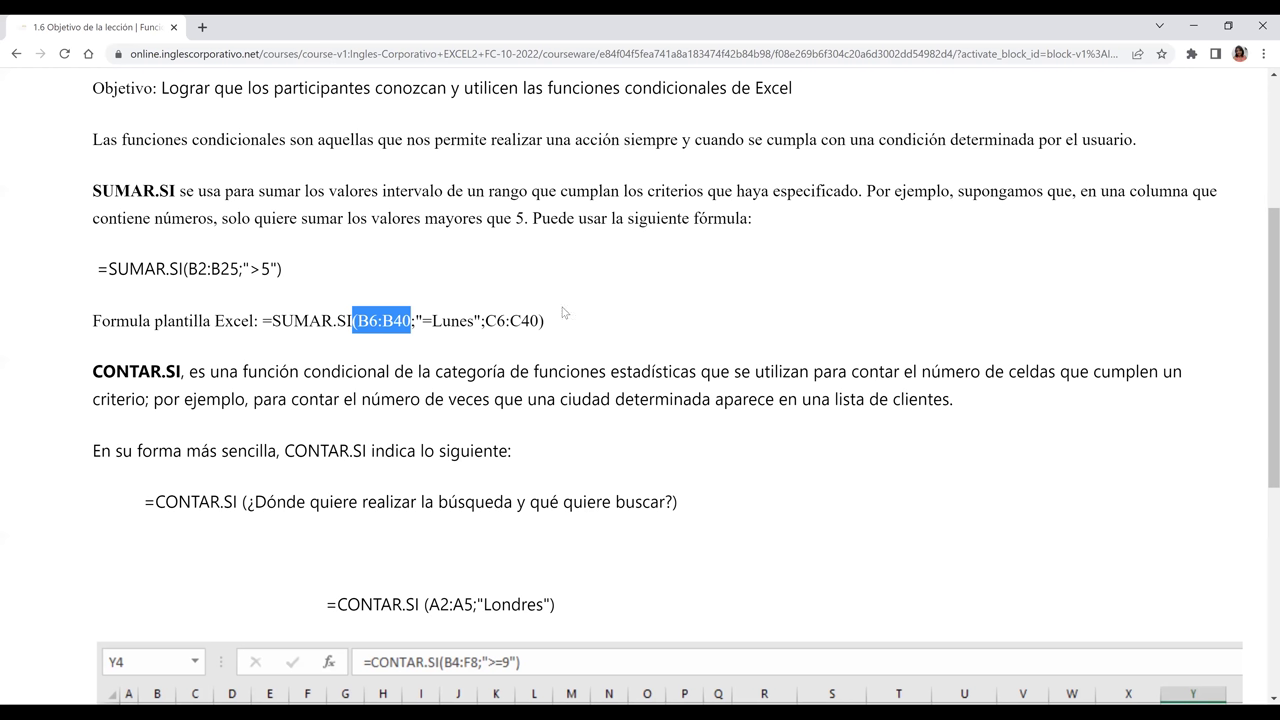
{"action": "double_click", "coordinate": [470, 322]}
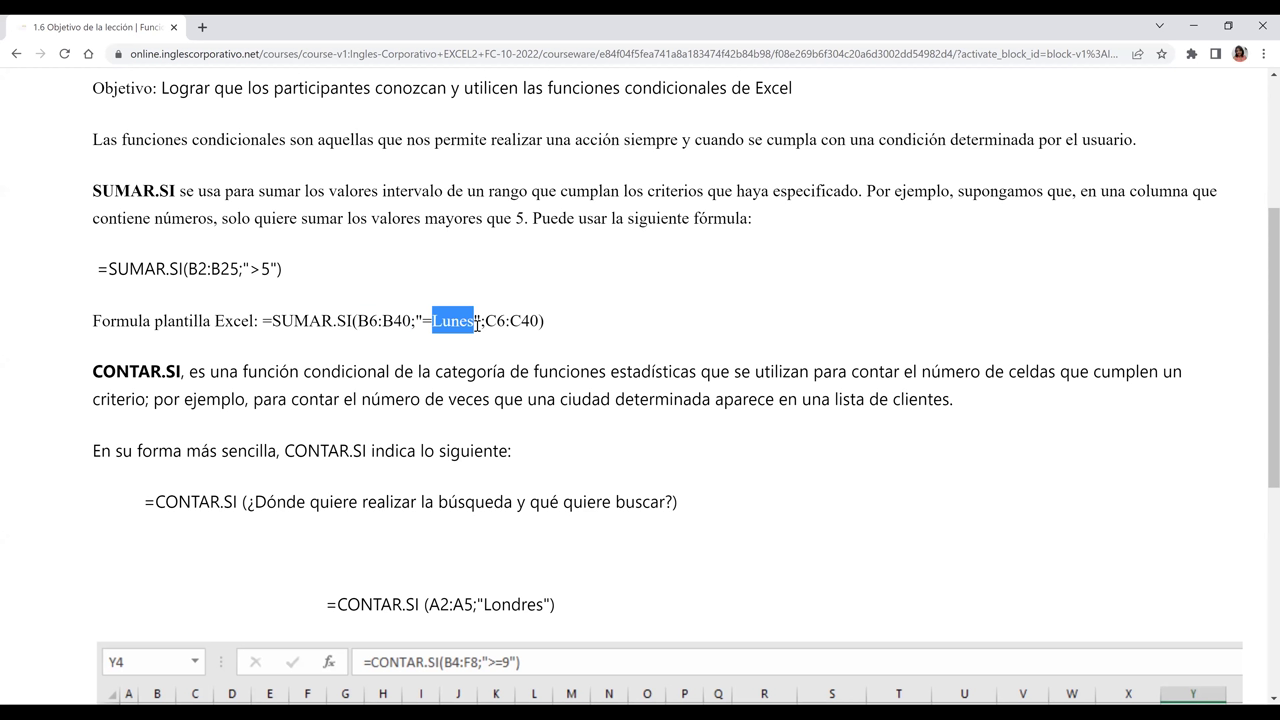
{"action": "left_click", "coordinate": [427, 317]}
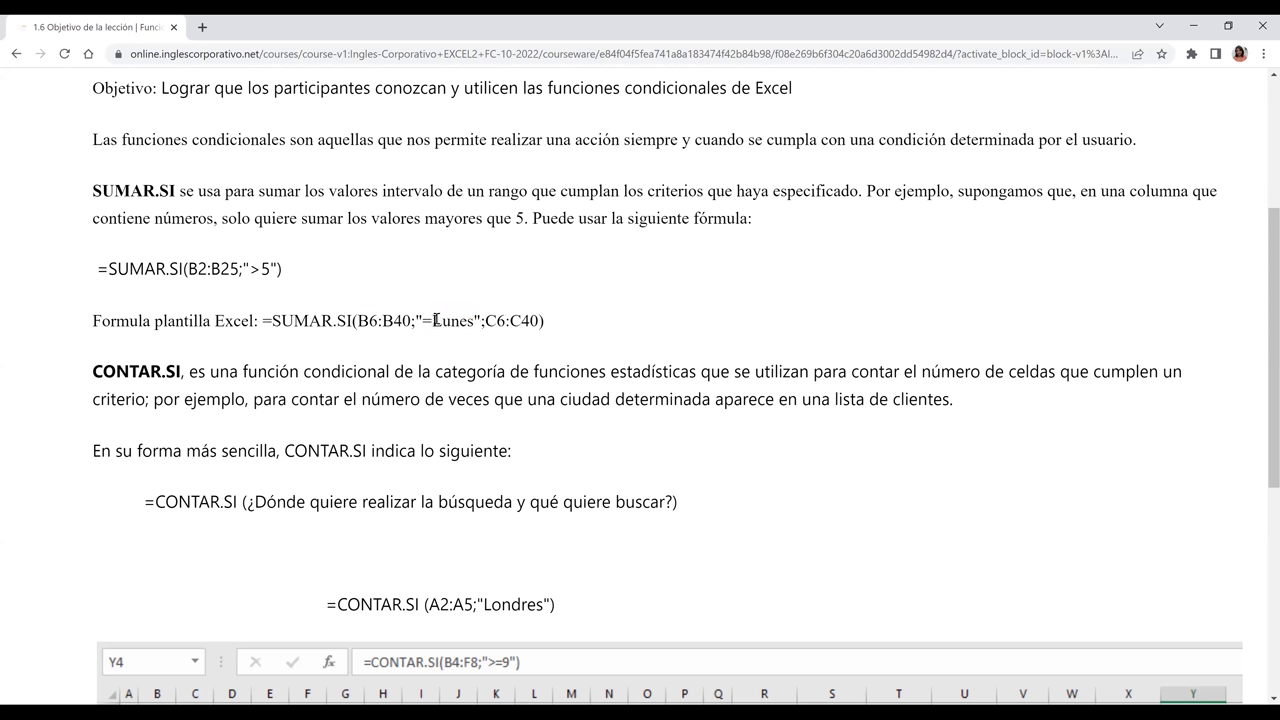
{"action": "left_click_drag", "start_coordinate": [433, 320], "coordinate": [459, 320]}
{"action": "scroll", "coordinate": [446, 320], "scroll_direction": "down", "scroll_amount": 1}
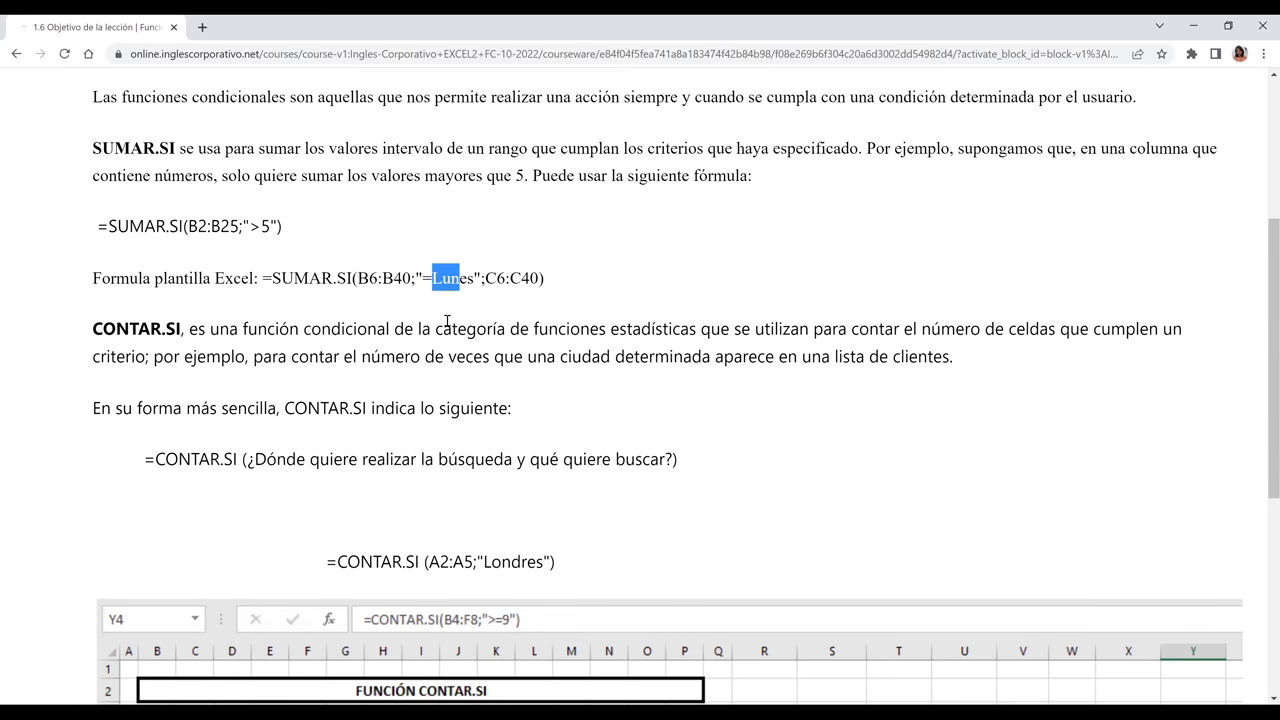
{"action": "scroll", "coordinate": [446, 320], "scroll_direction": "down", "scroll_amount": 3}
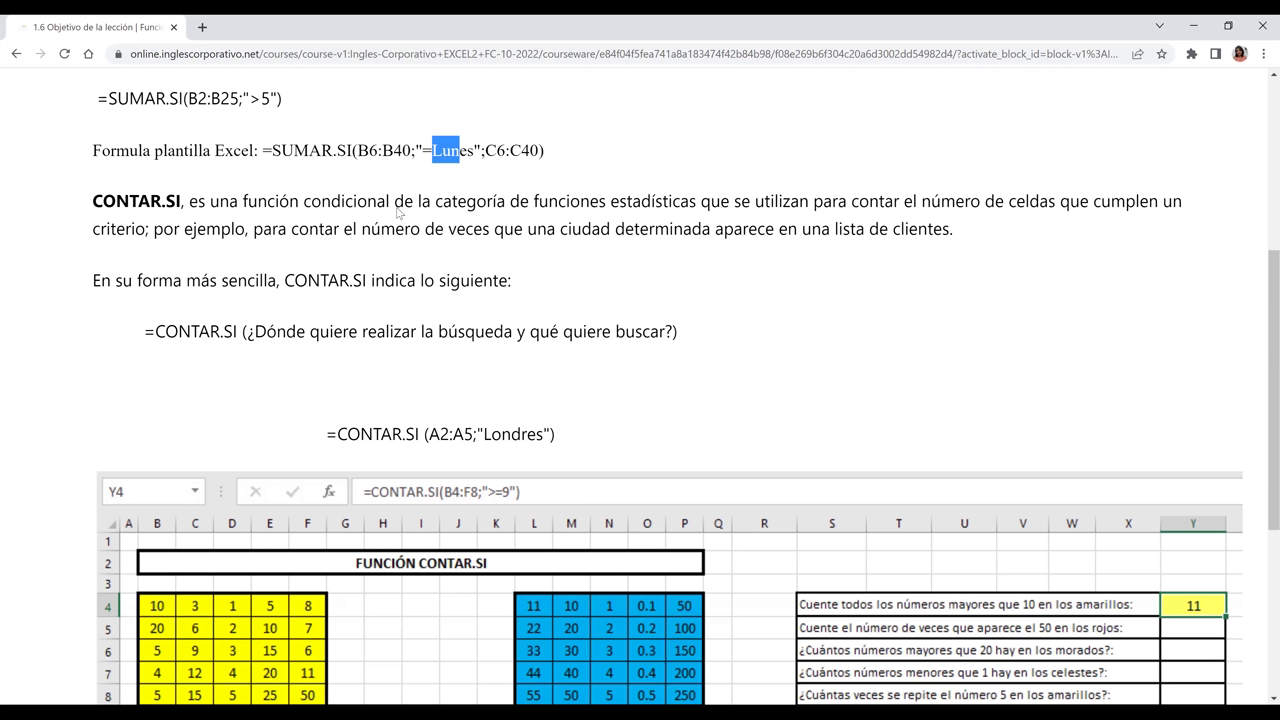
{"action": "scroll", "coordinate": [398, 212], "scroll_direction": "up", "scroll_amount": 2}
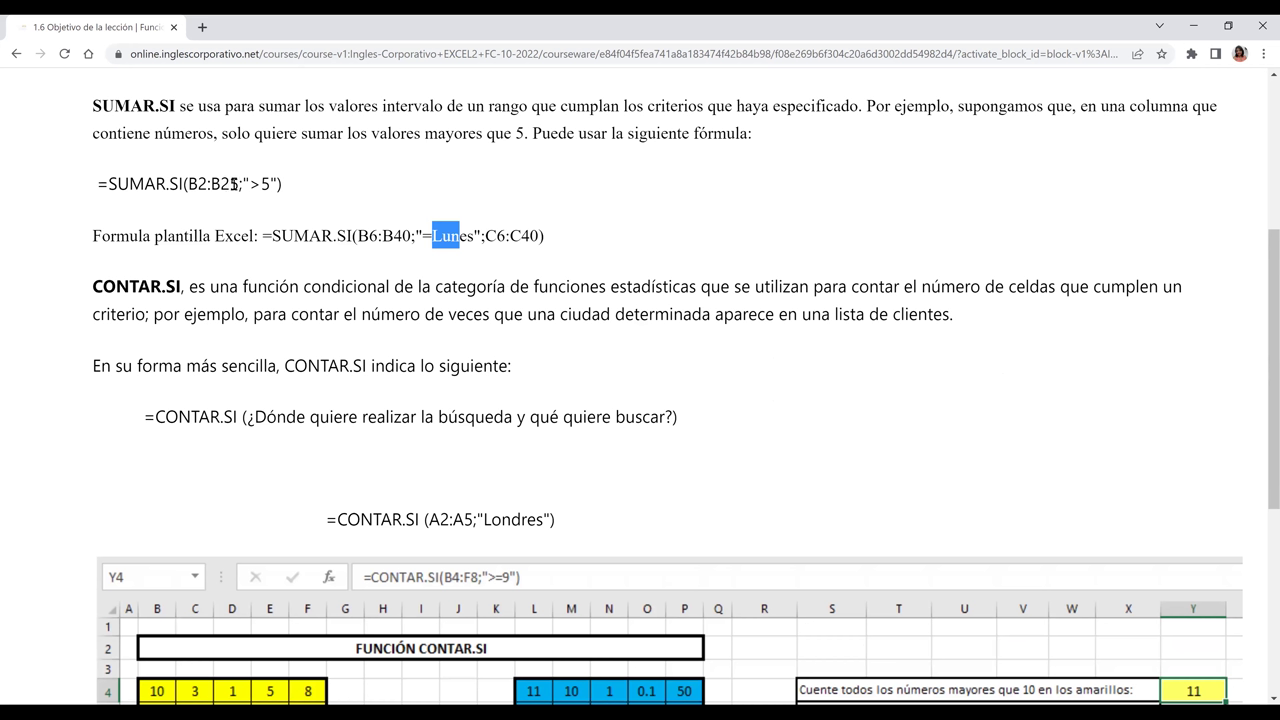
Compare the arguments of both SUMAR.SI formulas: range B2:B25 with ">5", and "=Lunes" with sum range C6:C40
{"action": "double_click", "coordinate": [234, 184]}
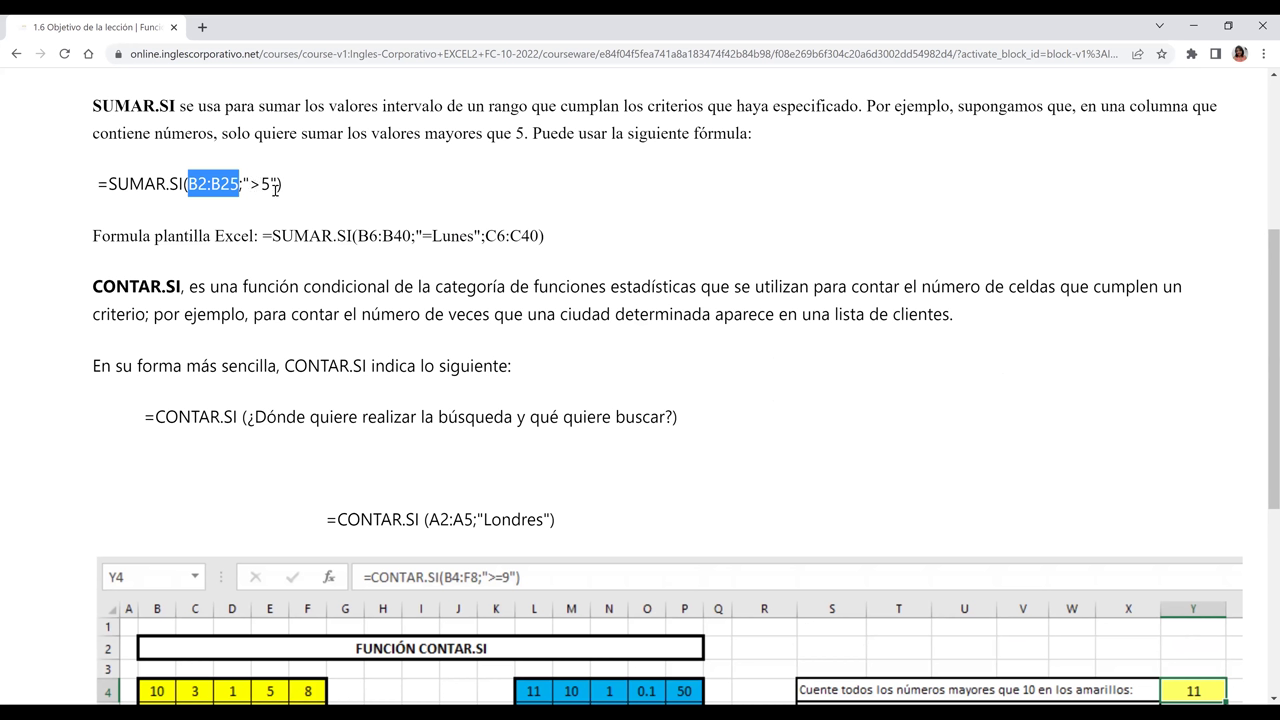
{"action": "double_click", "coordinate": [274, 186]}
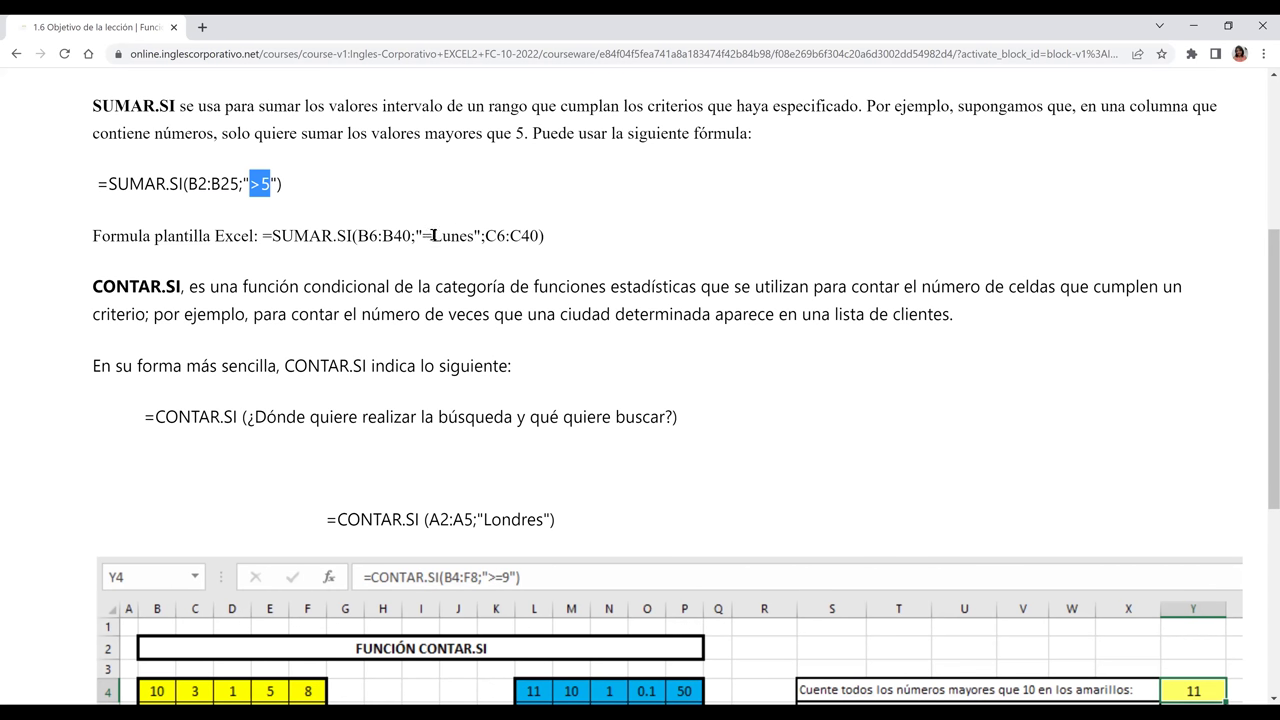
{"action": "left_click_drag", "start_coordinate": [433, 236], "coordinate": [460, 236]}
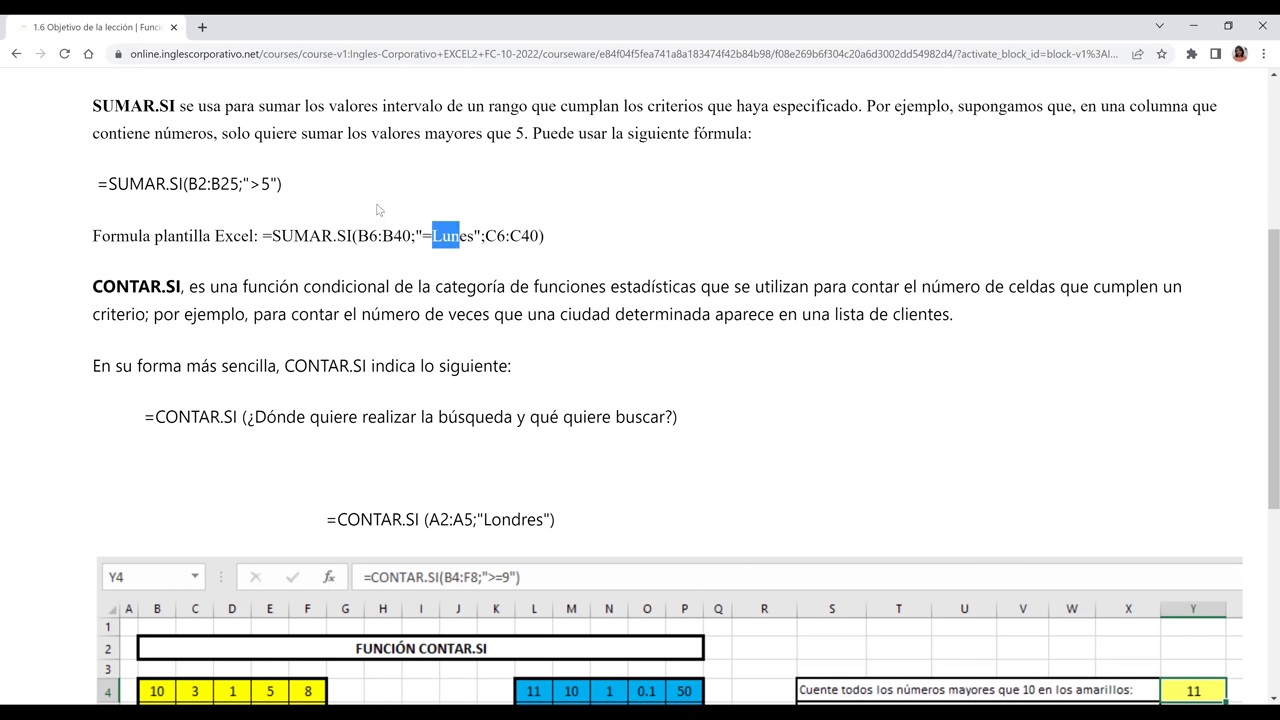
{"action": "key", "text": "shift+Right"}
{"action": "left_click", "coordinate": [505, 238]}
{"action": "left_click_drag", "start_coordinate": [505, 238], "coordinate": [538, 254]}
{"action": "left_click", "coordinate": [305, 276]}
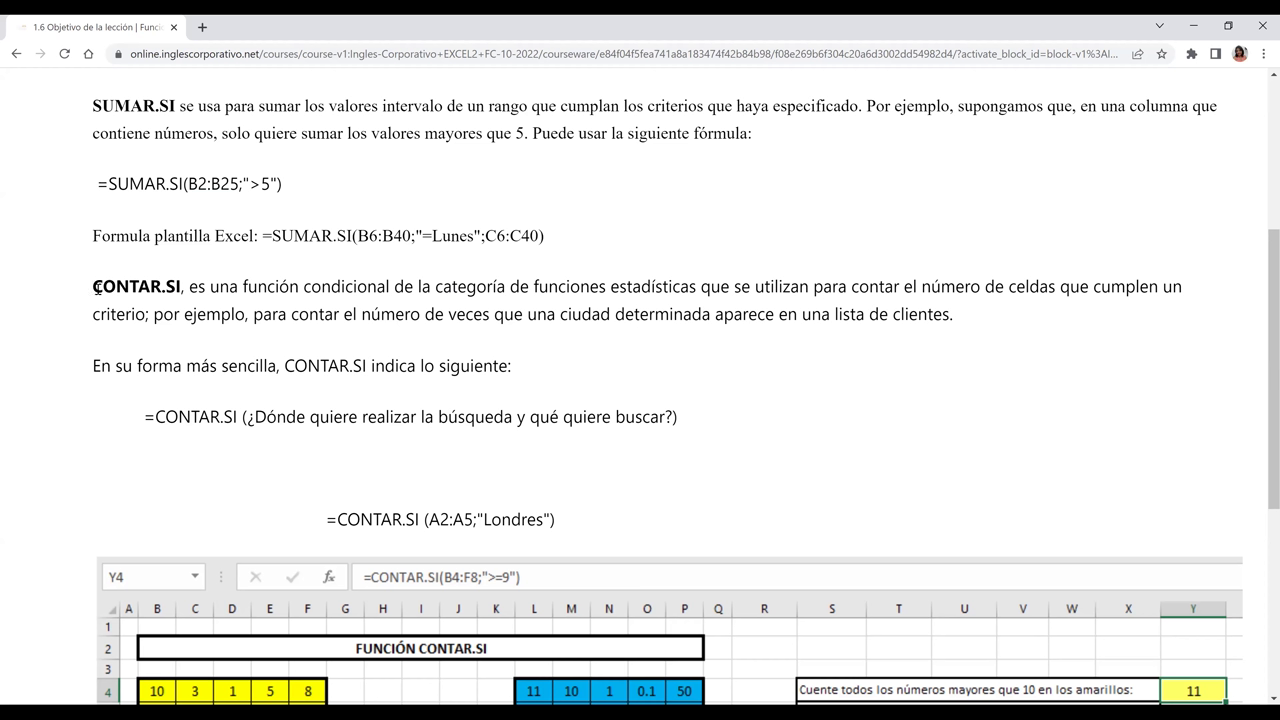
Study the CONTAR.SI description and its general syntax: where to search and what to search for
{"action": "mouse_move", "coordinate": [96, 287]}
{"action": "left_mouse_down"}
{"action": "mouse_move", "coordinate": [188, 300]}
{"action": "mouse_move", "coordinate": [100, 276]}
{"action": "left_mouse_up"}
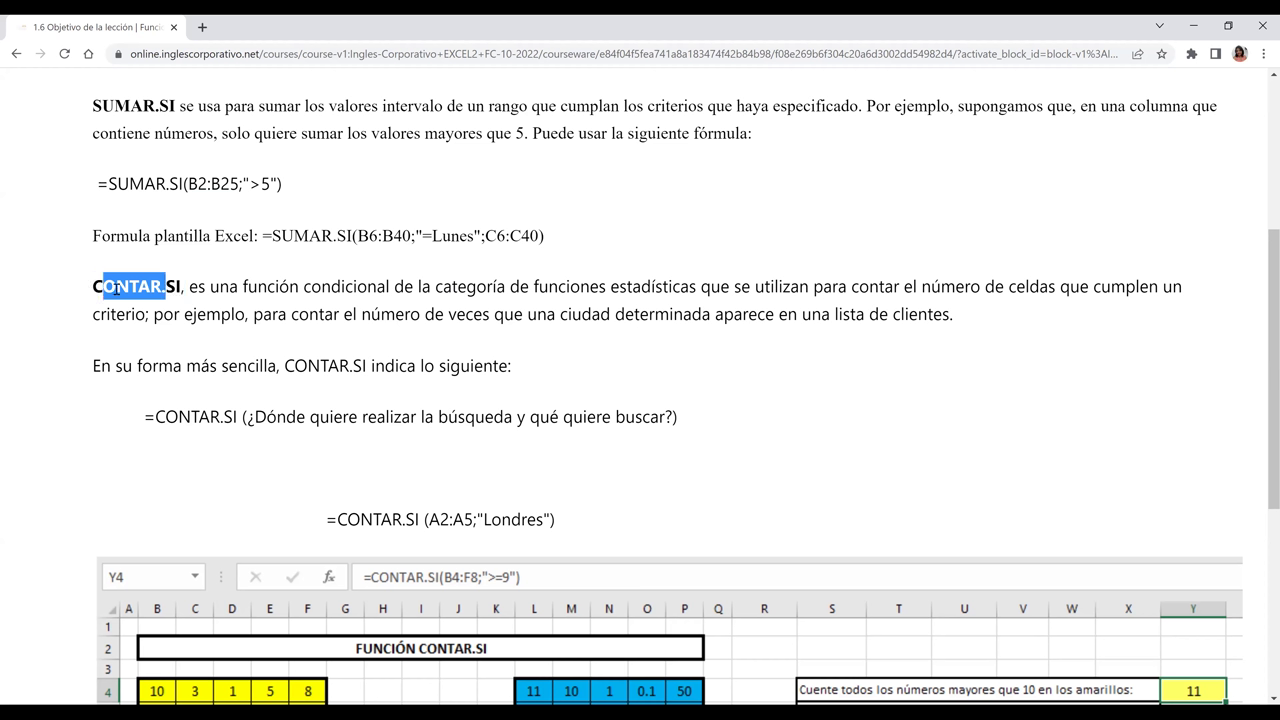
{"action": "left_click", "coordinate": [117, 289]}
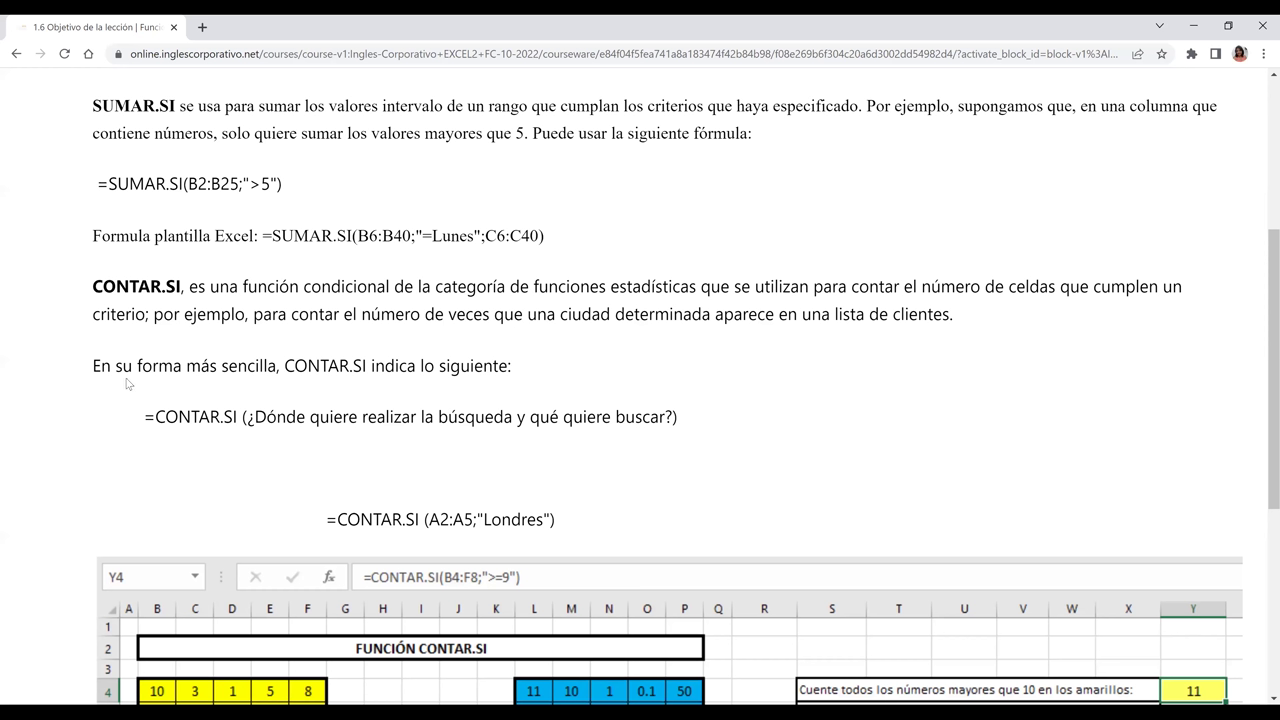
{"action": "left_click", "coordinate": [370, 362], "text": "shift"}
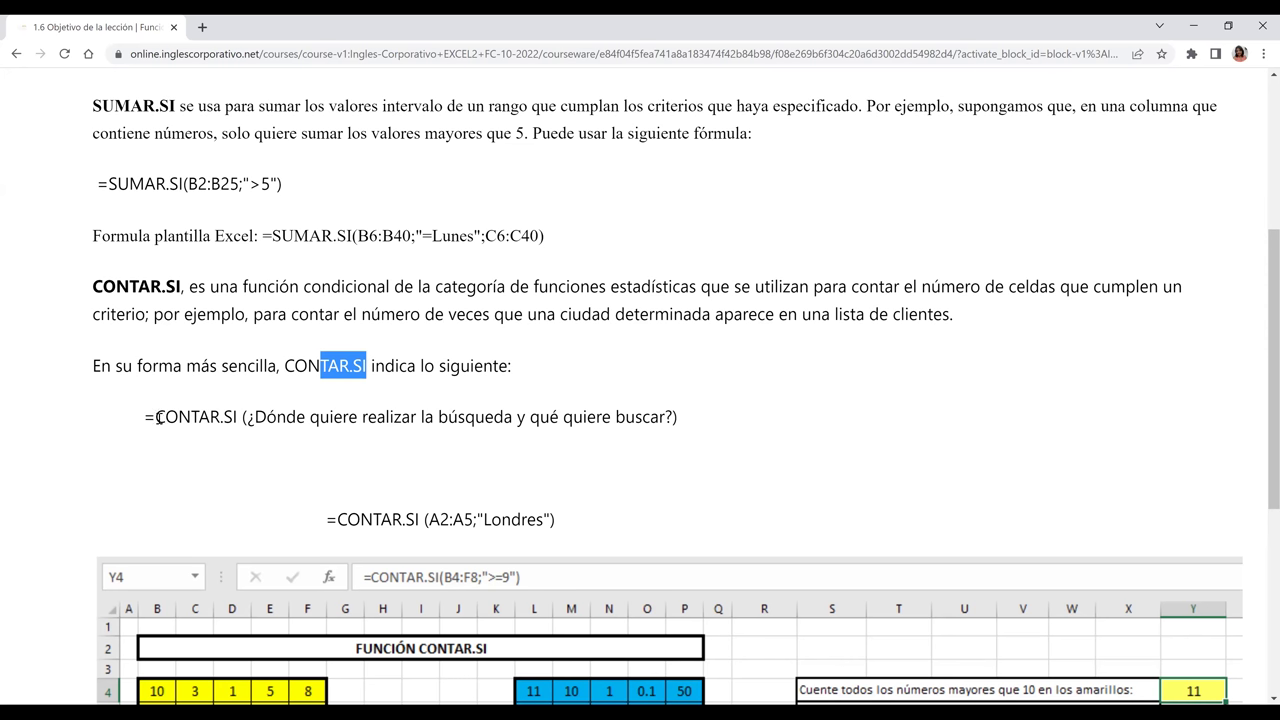
{"action": "left_click_drag", "start_coordinate": [163, 418], "coordinate": [151, 418]}
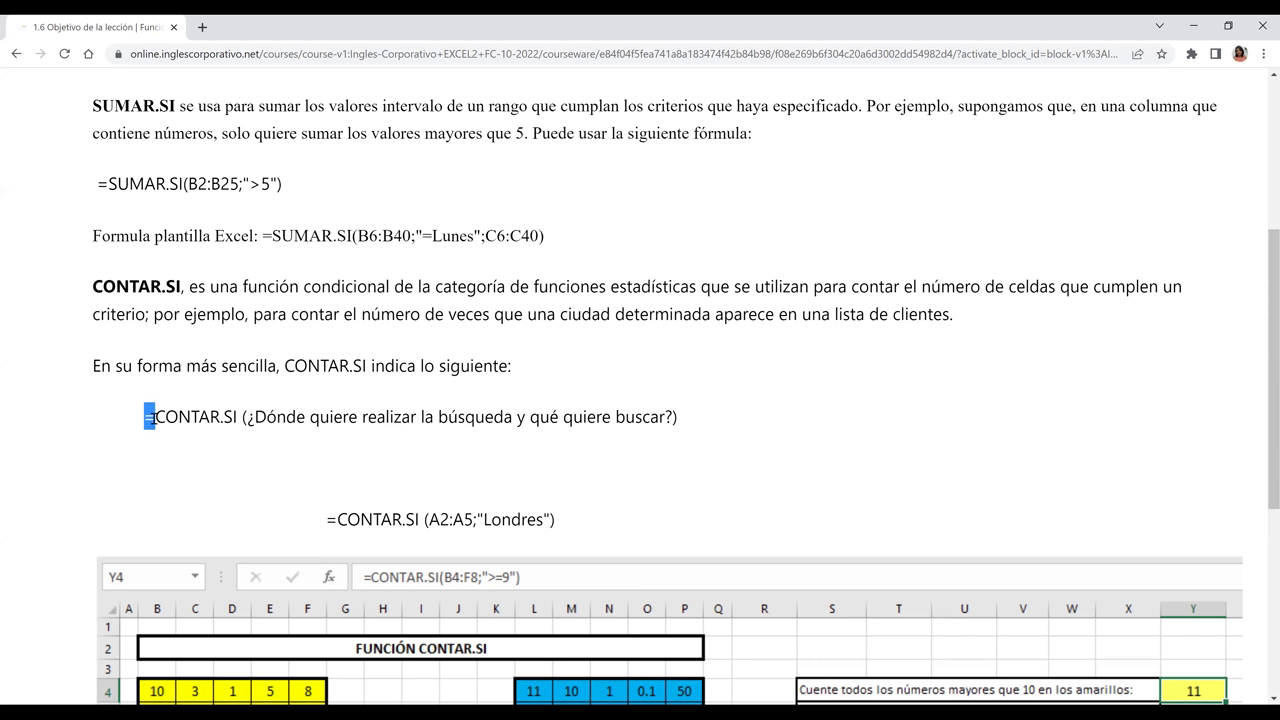
{"action": "left_click", "coordinate": [152, 418]}
{"action": "left_click_drag", "start_coordinate": [155, 418], "coordinate": [235, 418]}
{"action": "left_click_drag", "start_coordinate": [236, 416], "coordinate": [239, 416]}
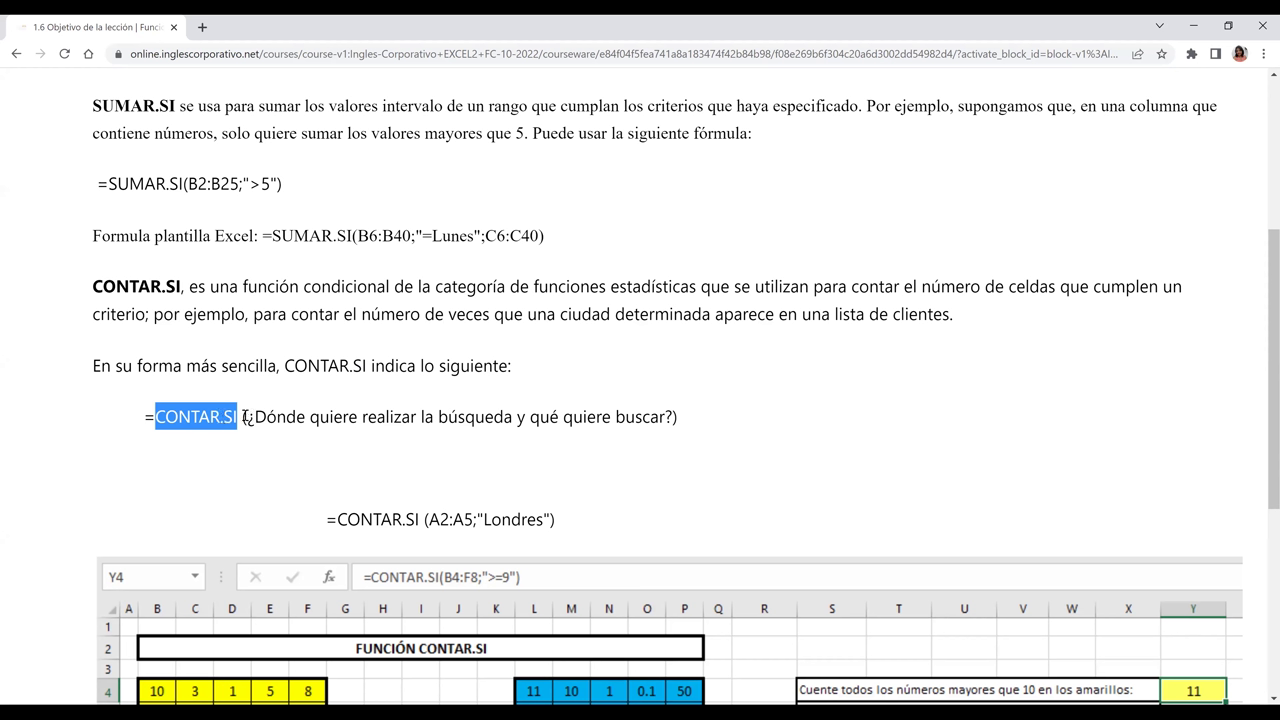
{"action": "left_click_drag", "start_coordinate": [254, 416], "coordinate": [511, 427]}
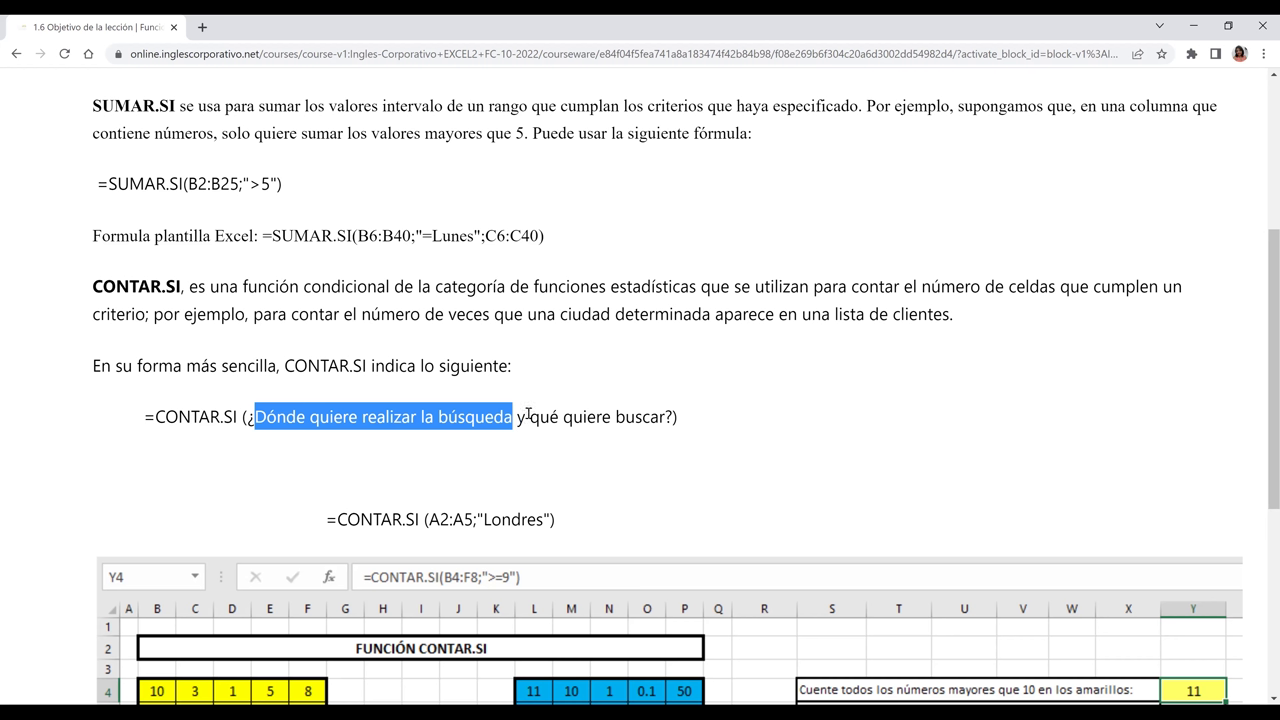
{"action": "left_click_drag", "start_coordinate": [530, 420], "coordinate": [669, 420]}
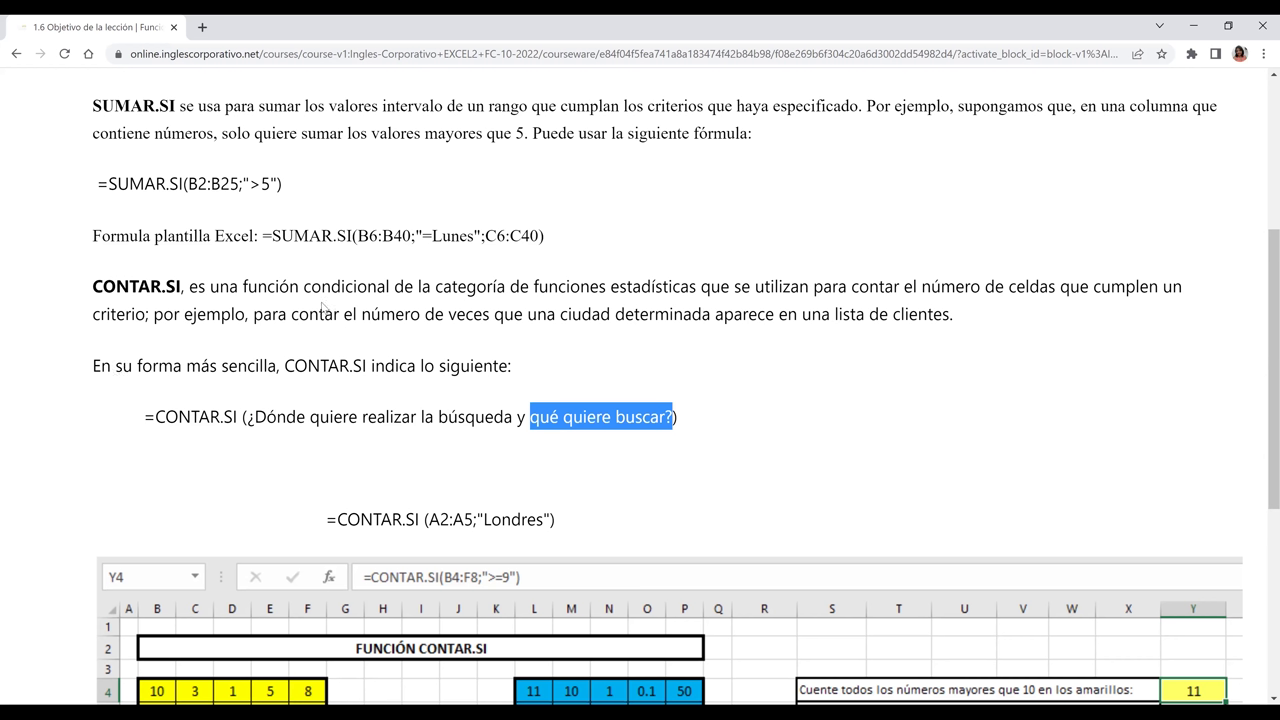
{"action": "left_click", "coordinate": [330, 344]}
Review the CONTAR.SI example with A2:A5 and "Londres", and the worksheet exercise with coloured number blocks below it
{"action": "scroll", "coordinate": [331, 348], "scroll_direction": "down", "scroll_amount": 2}
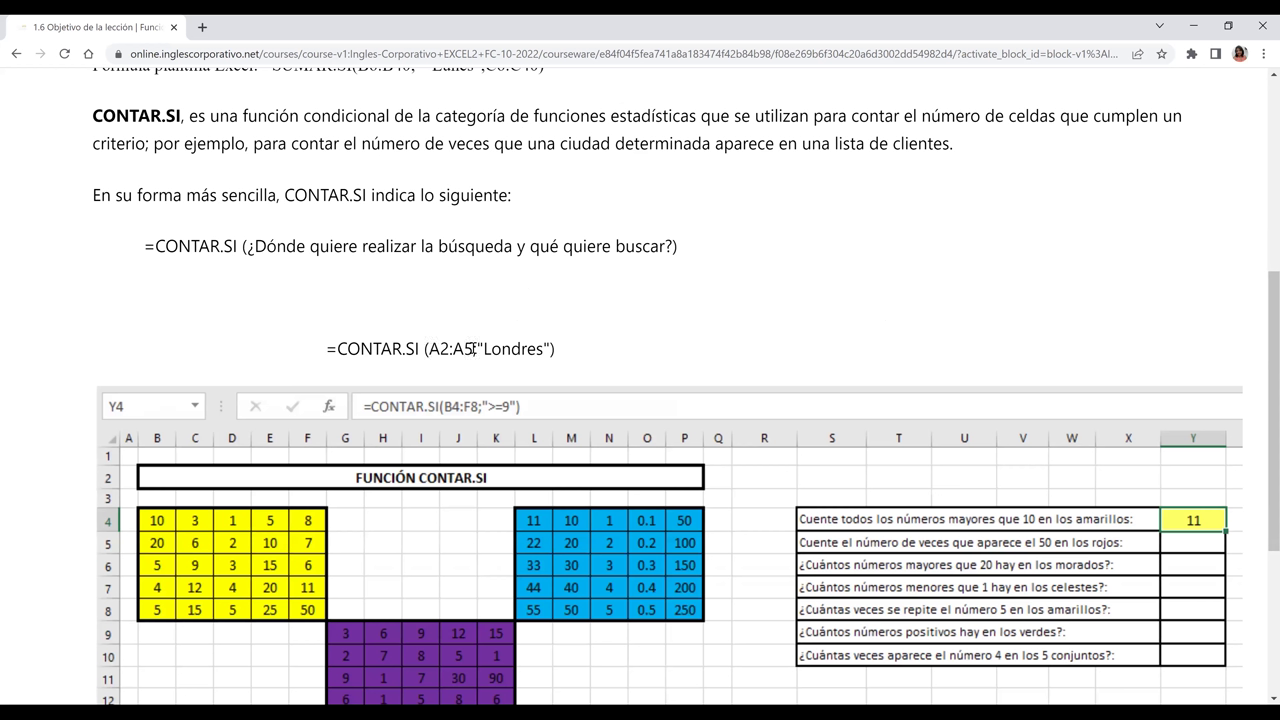
{"action": "double_click", "coordinate": [474, 348]}
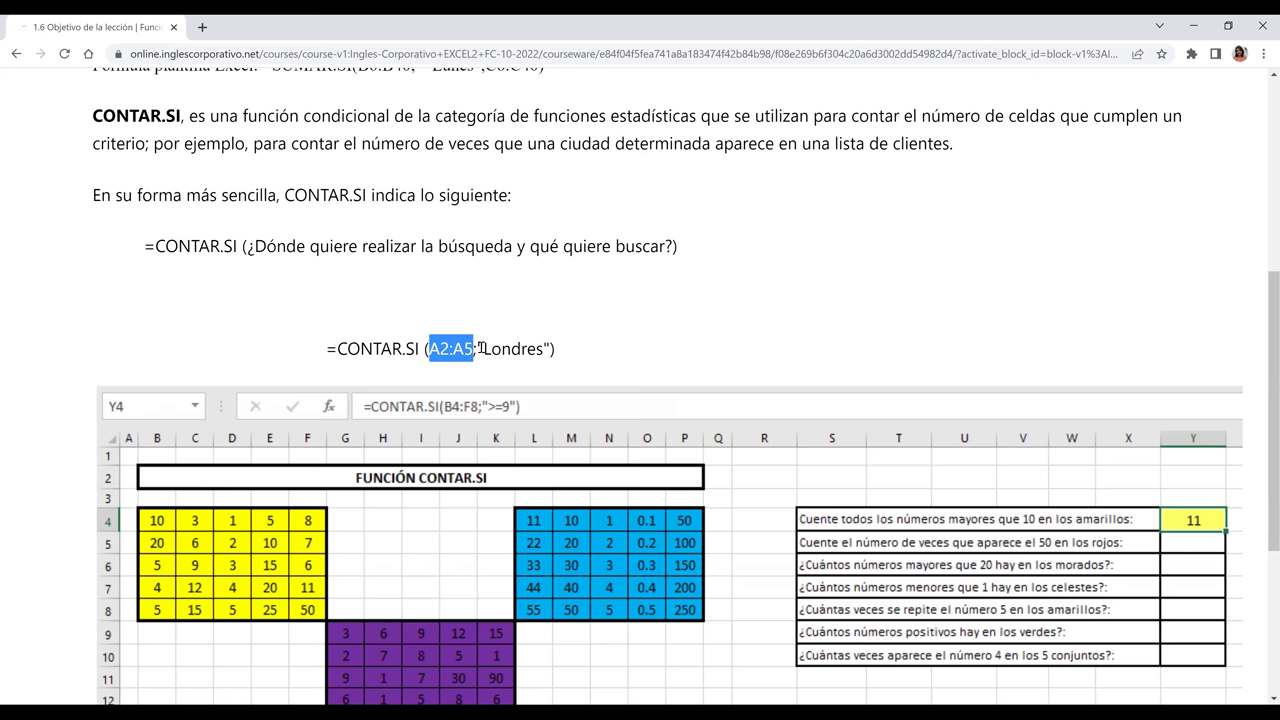
{"action": "left_click", "coordinate": [481, 348]}
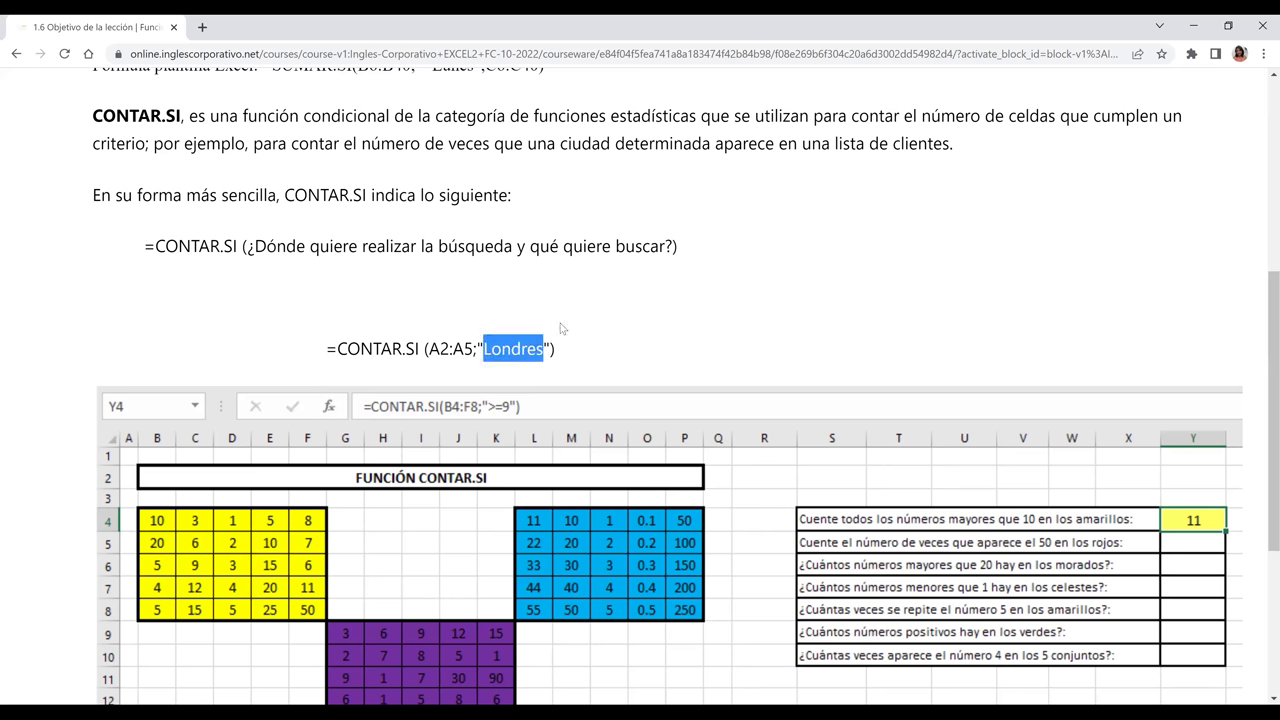
{"action": "scroll", "coordinate": [561, 328], "scroll_direction": "down", "scroll_amount": 1}
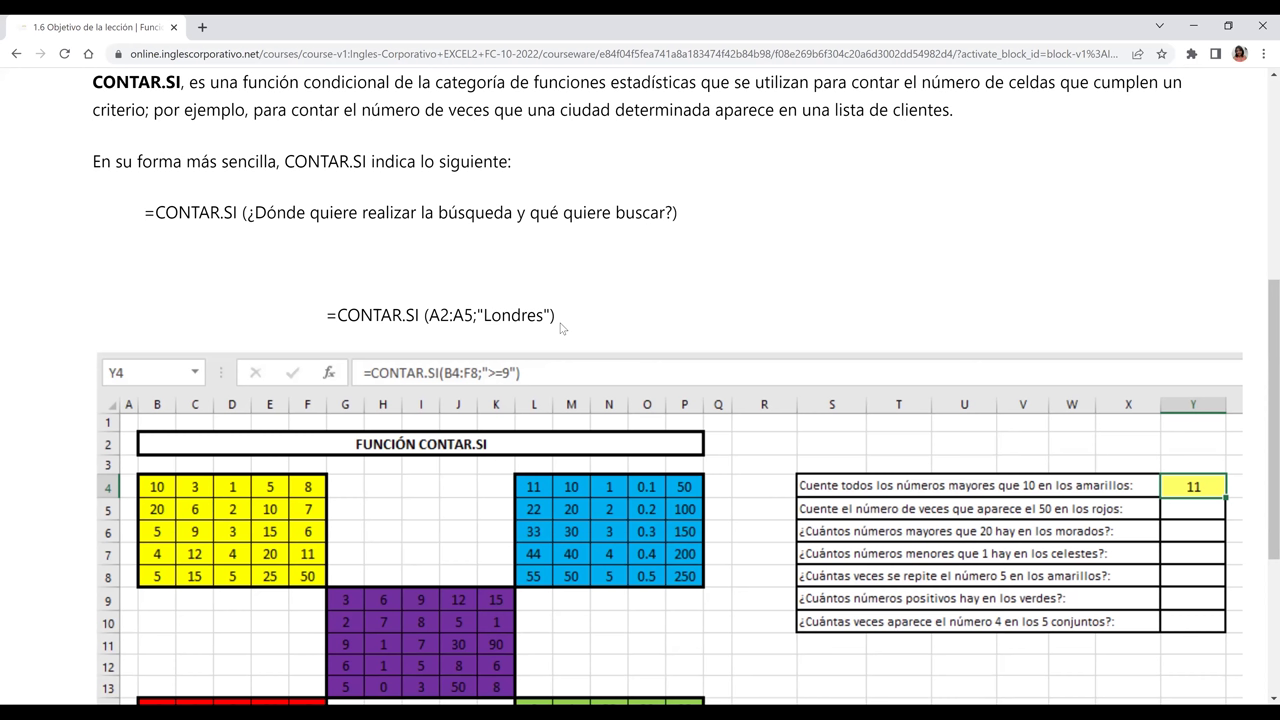
{"action": "scroll", "coordinate": [561, 328], "scroll_direction": "down", "scroll_amount": 3}
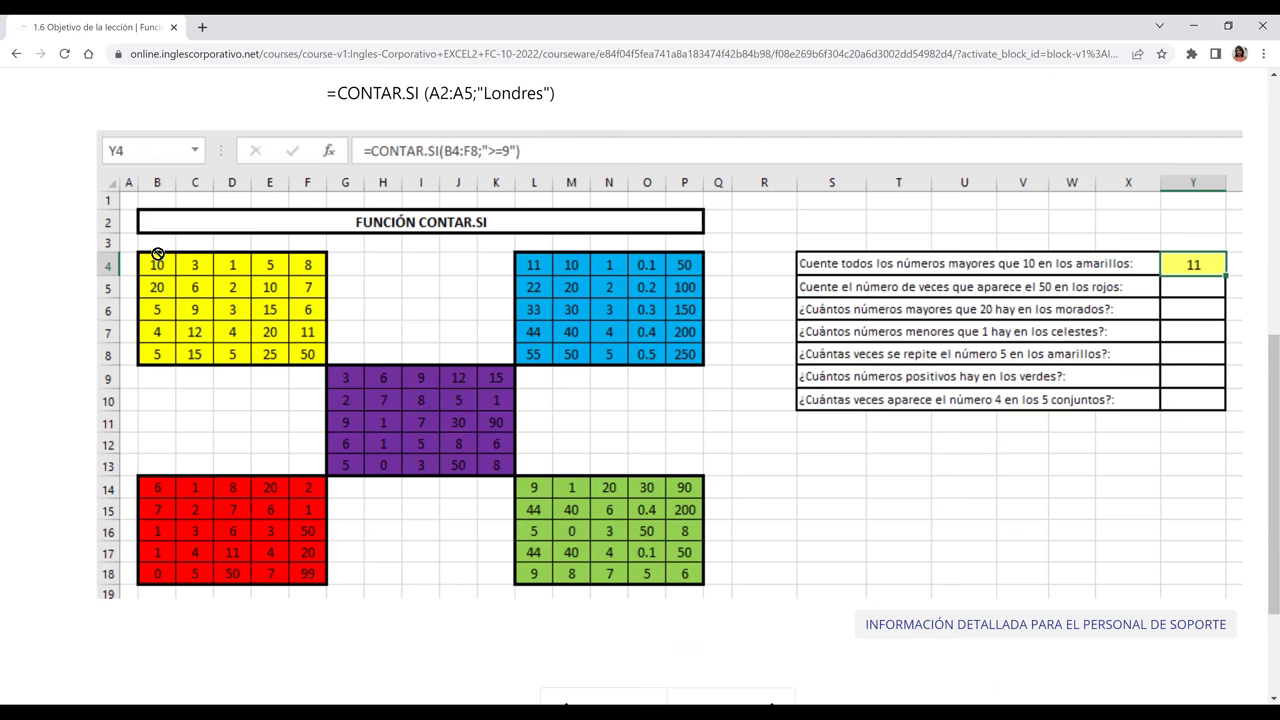
{"action": "scroll", "coordinate": [158, 255], "scroll_direction": "down", "scroll_amount": 1}
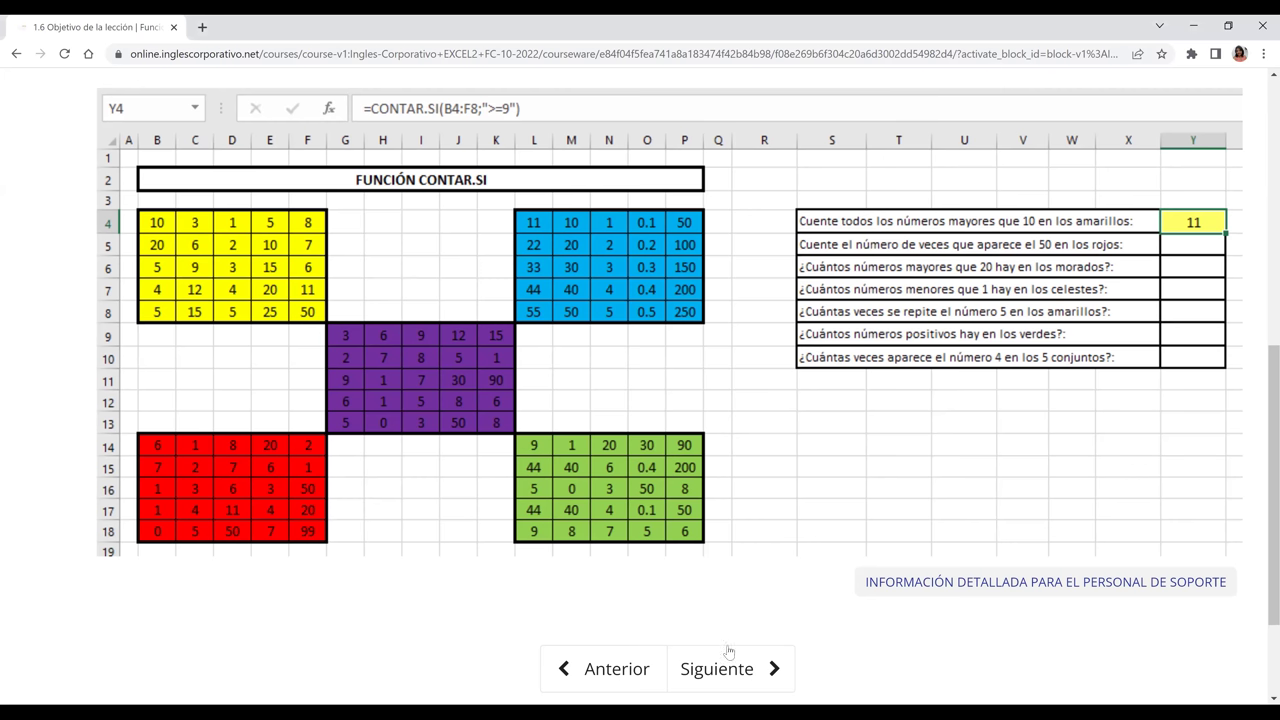
Continue to lesson 1.7, Funciones condicionales (Sumar.SI, Contar.SI), and bring its video into view
{"action": "left_click", "coordinate": [728, 676]}
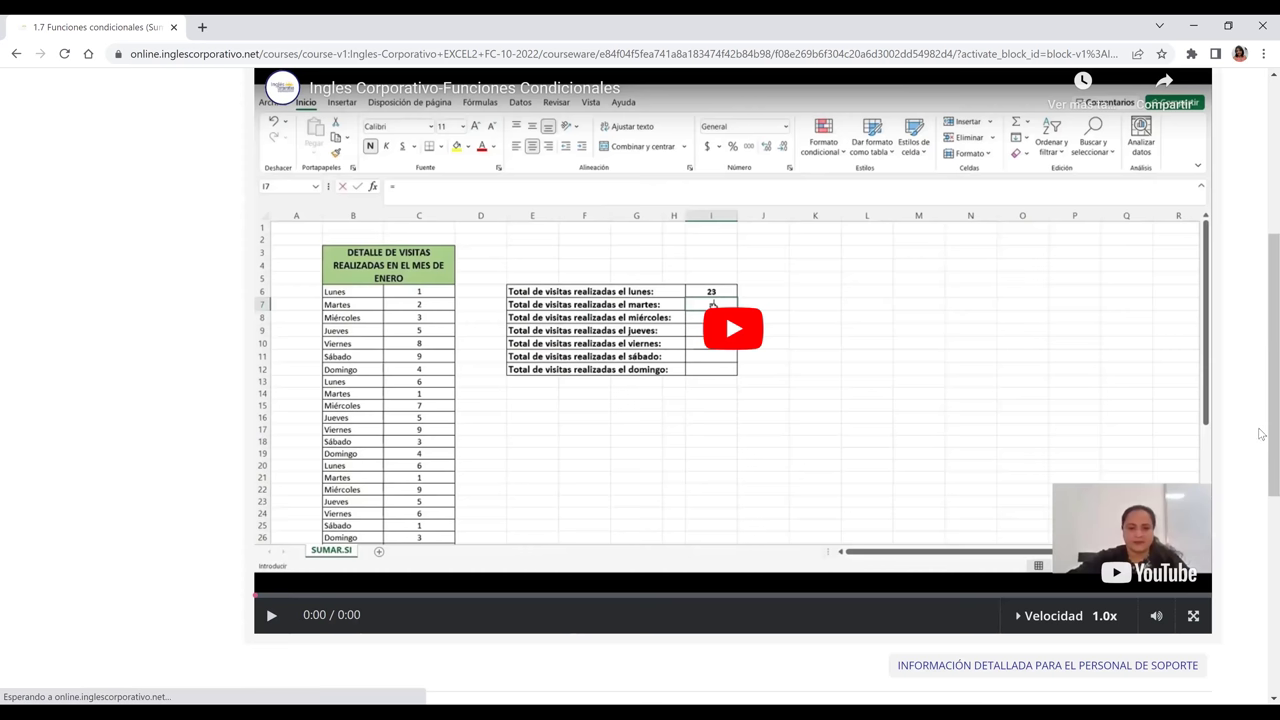
{"action": "scroll", "coordinate": [1261, 432], "scroll_direction": "up", "scroll_amount": 1}
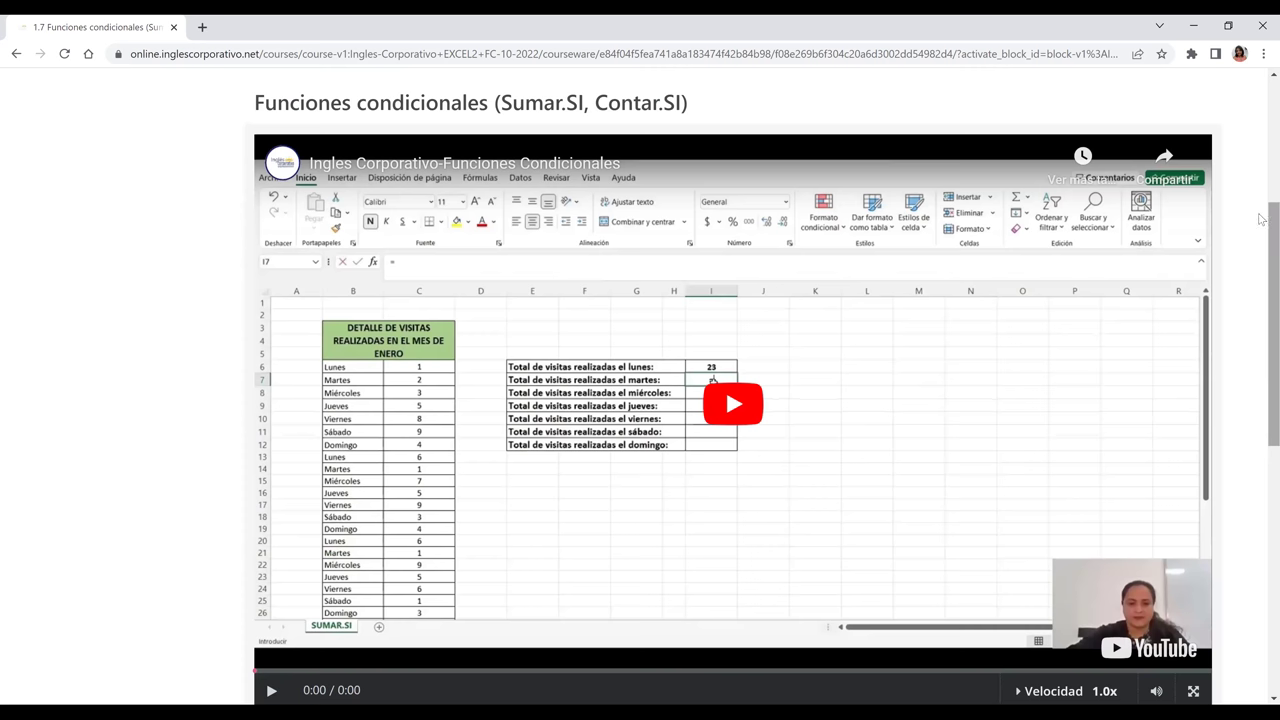
{"action": "scroll", "coordinate": [1261, 278], "scroll_direction": "up", "scroll_amount": 1}
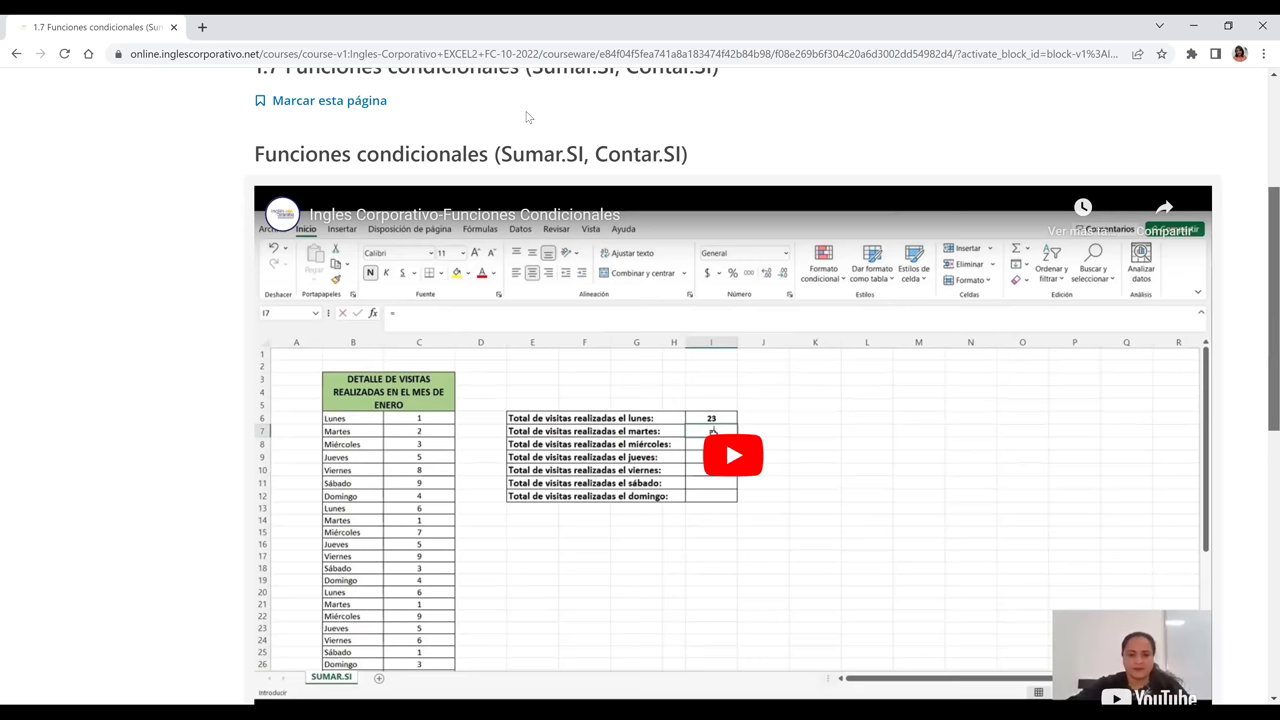
{"action": "scroll", "coordinate": [594, 376], "scroll_direction": "down", "scroll_amount": 1}
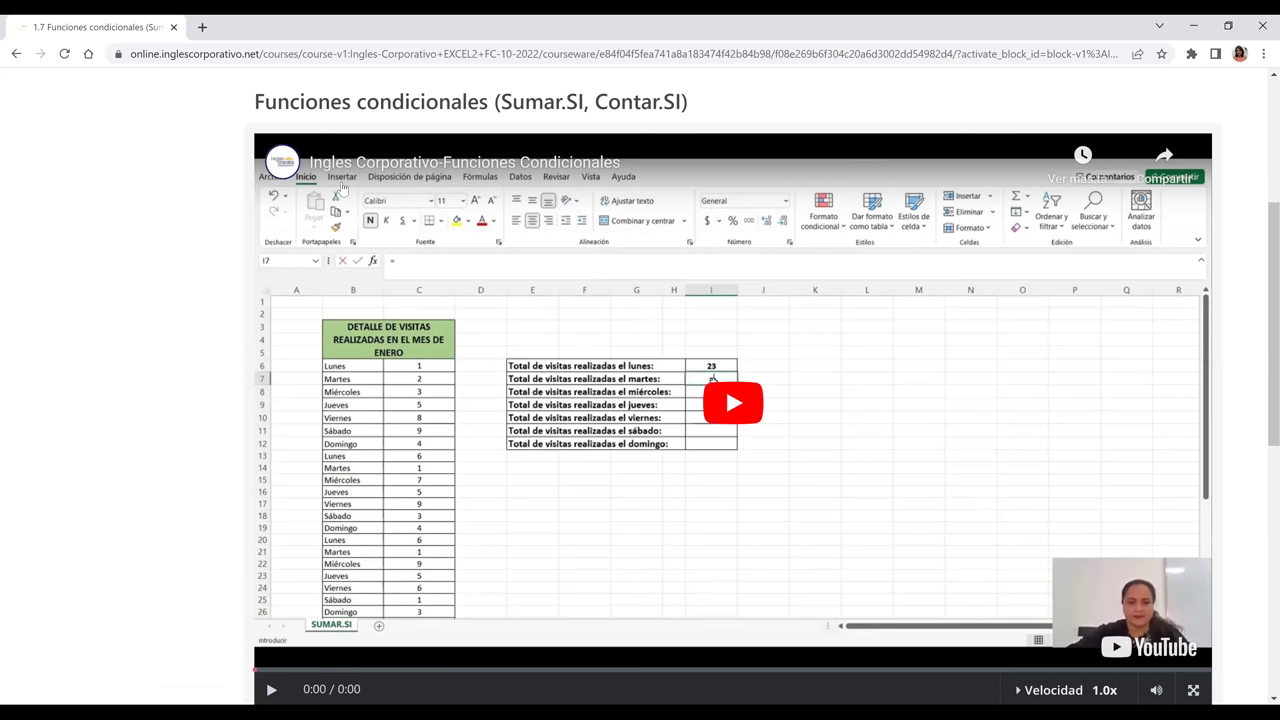
Open the embedded lesson video on YouTube and play it in full screen
{"action": "left_click", "coordinate": [1126, 649]}
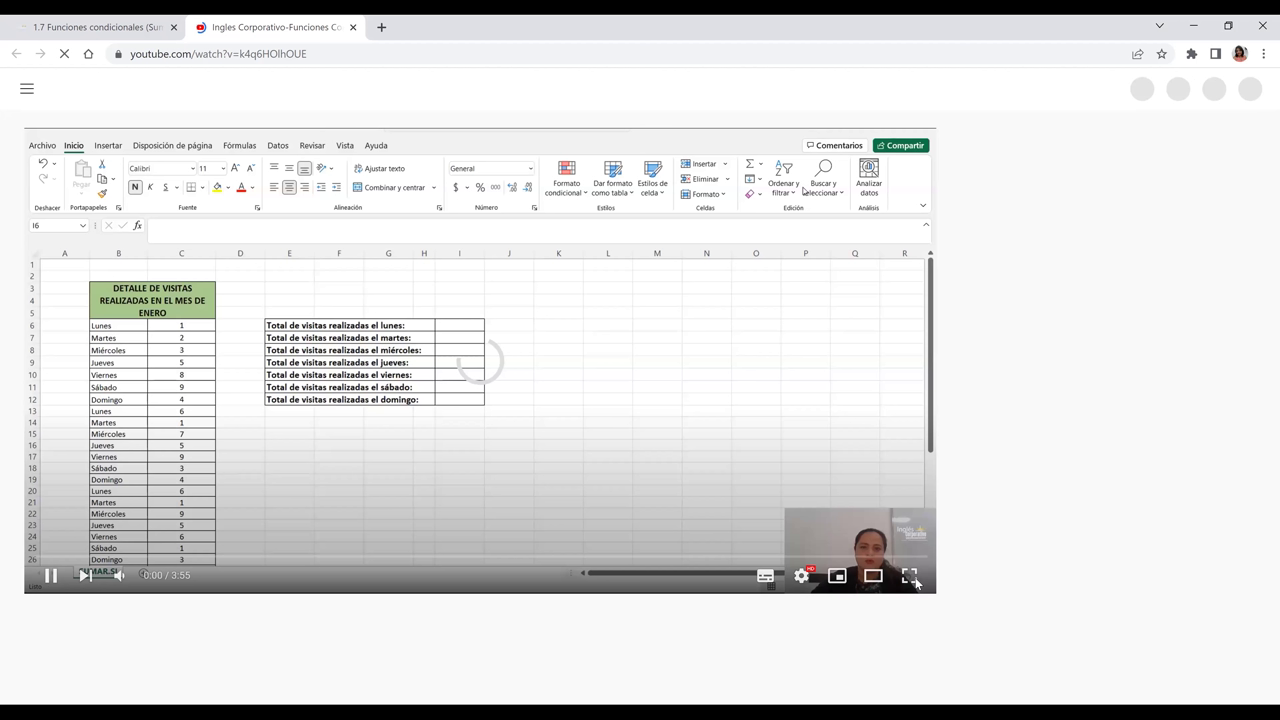
{"action": "left_click", "coordinate": [909, 575]}
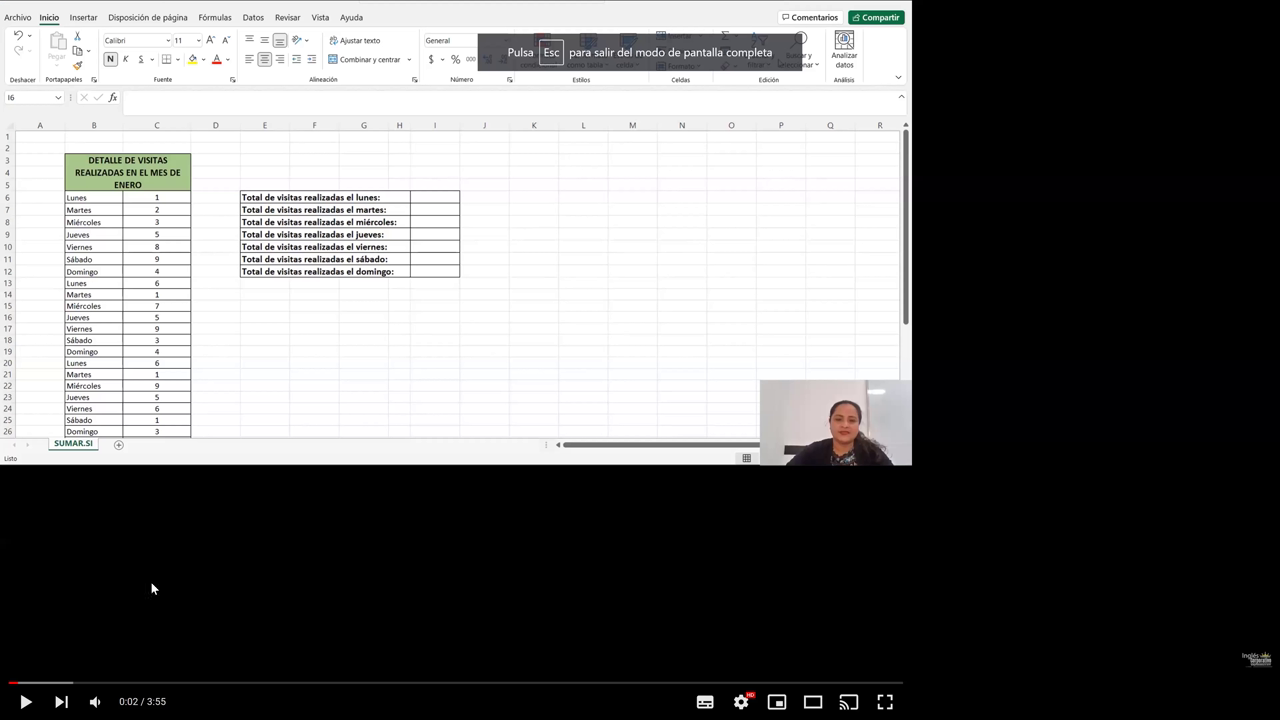
{"action": "left_click", "coordinate": [40, 706]}
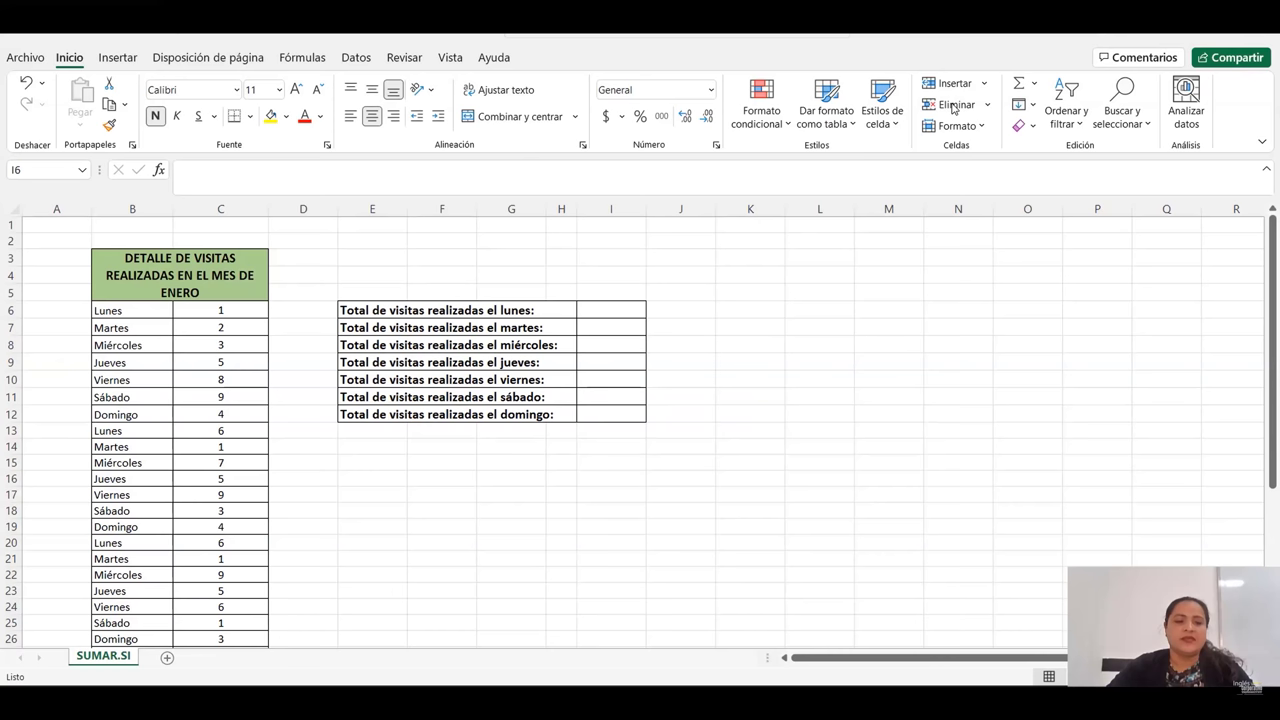
Start a SUMAR.SI formula in I6 for the Monday total, with B6:B39 as the criteria range
{"action": "left_click", "coordinate": [608, 310]}
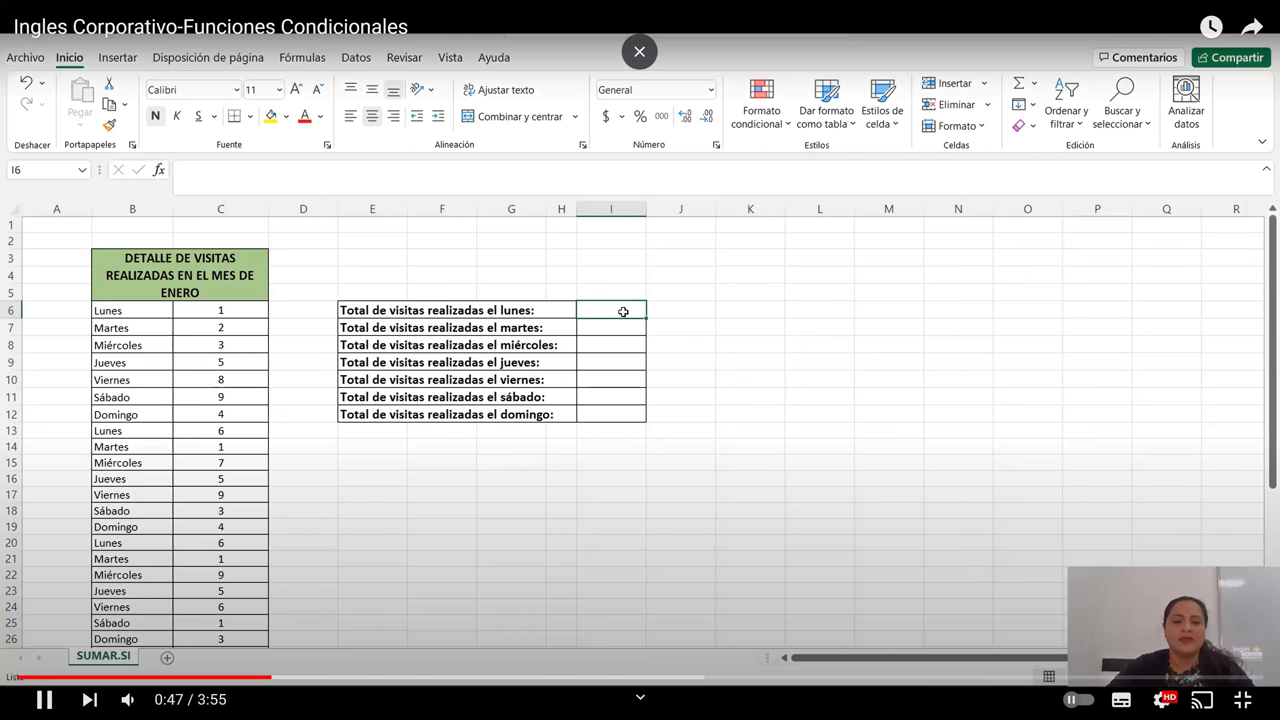
{"action": "type", "text": "="}
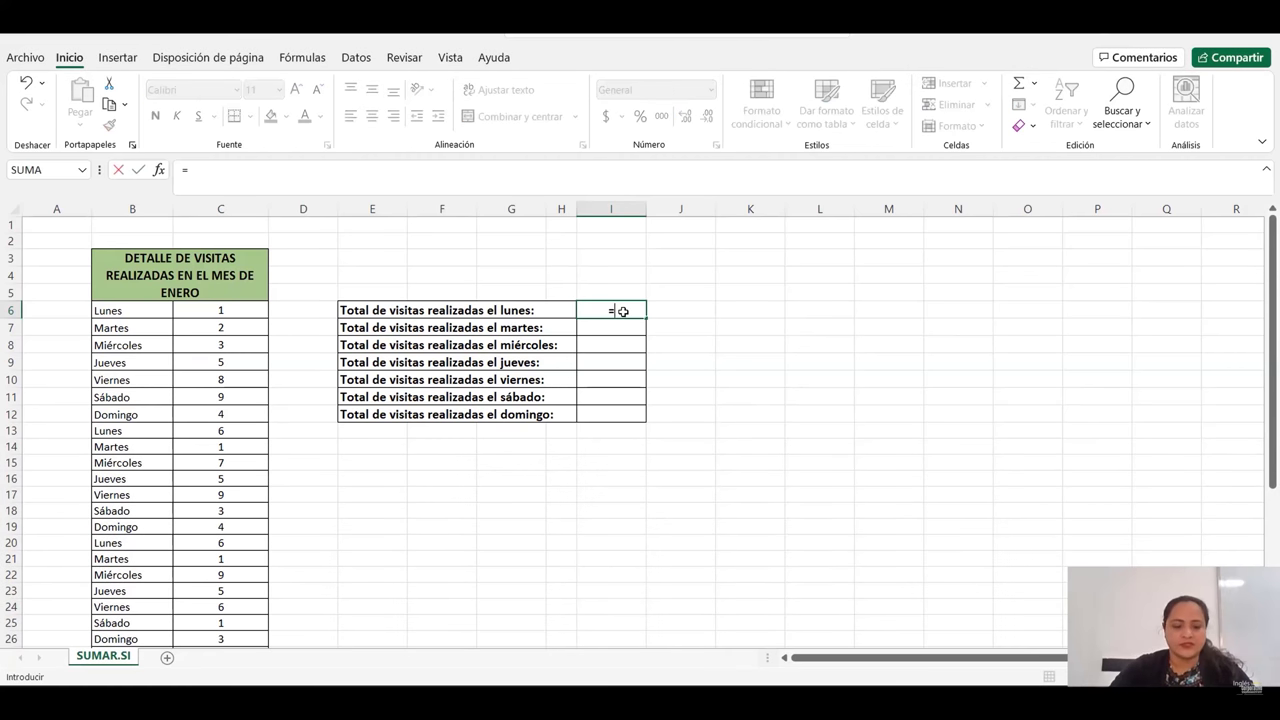
{"action": "type", "text": "sumar"}
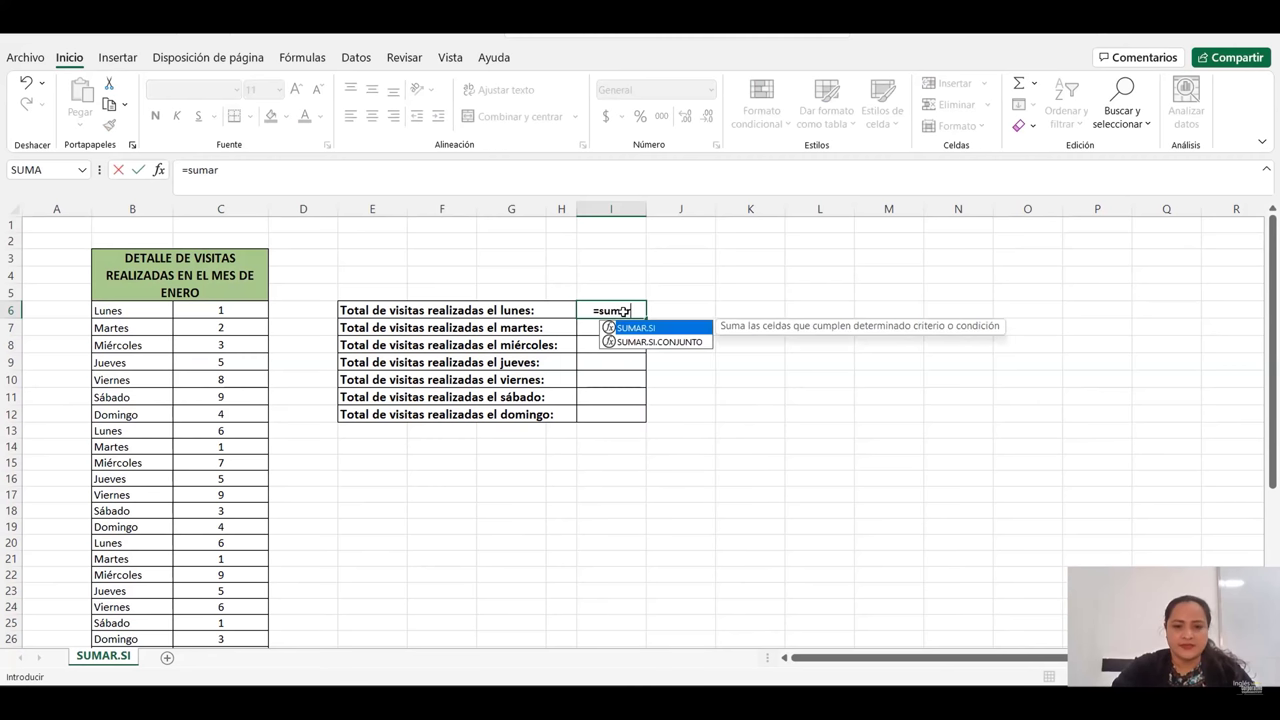
{"action": "double_click", "coordinate": [682, 328]}
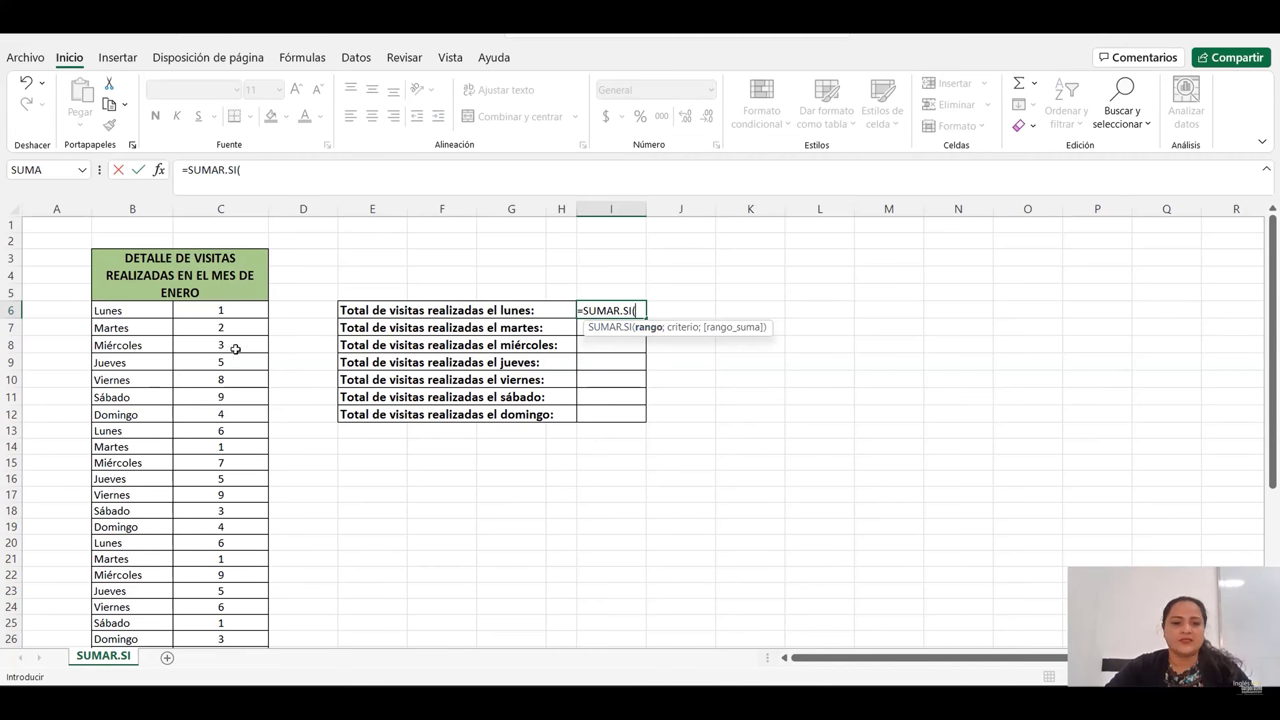
{"action": "left_click", "coordinate": [131, 307]}
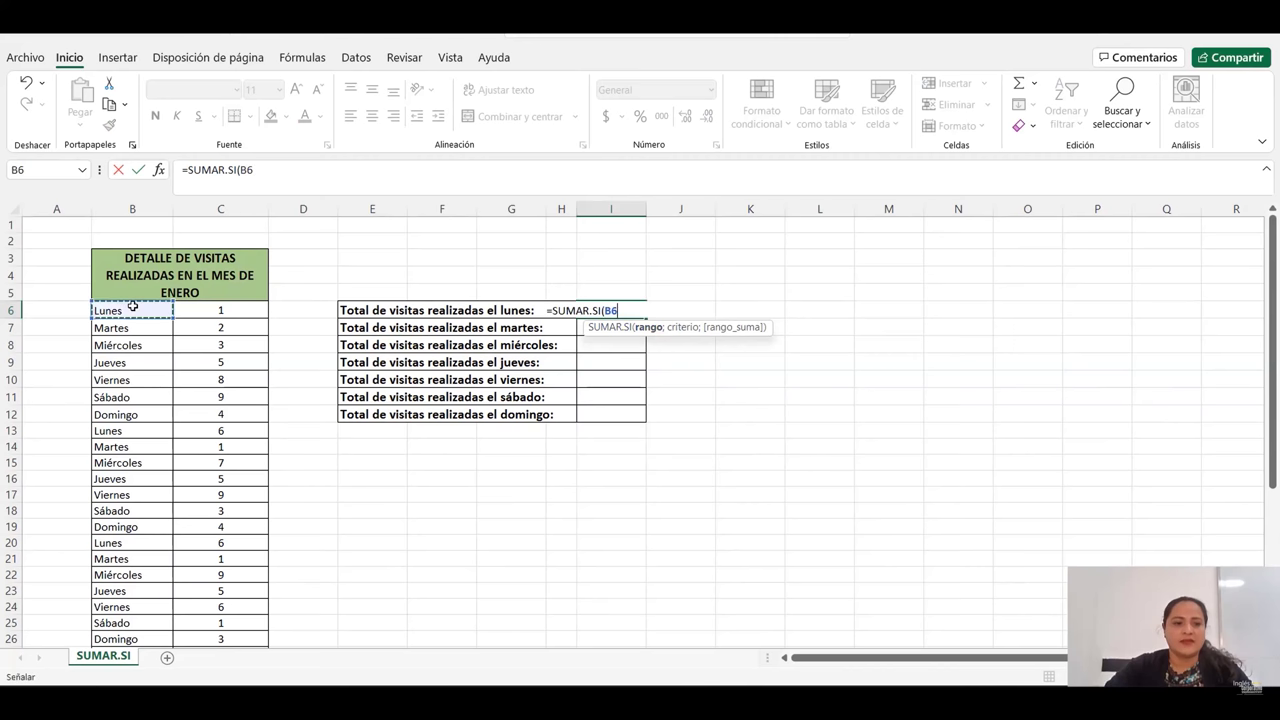
{"action": "left_click_drag", "start_coordinate": [132, 306], "coordinate": [134, 593]}
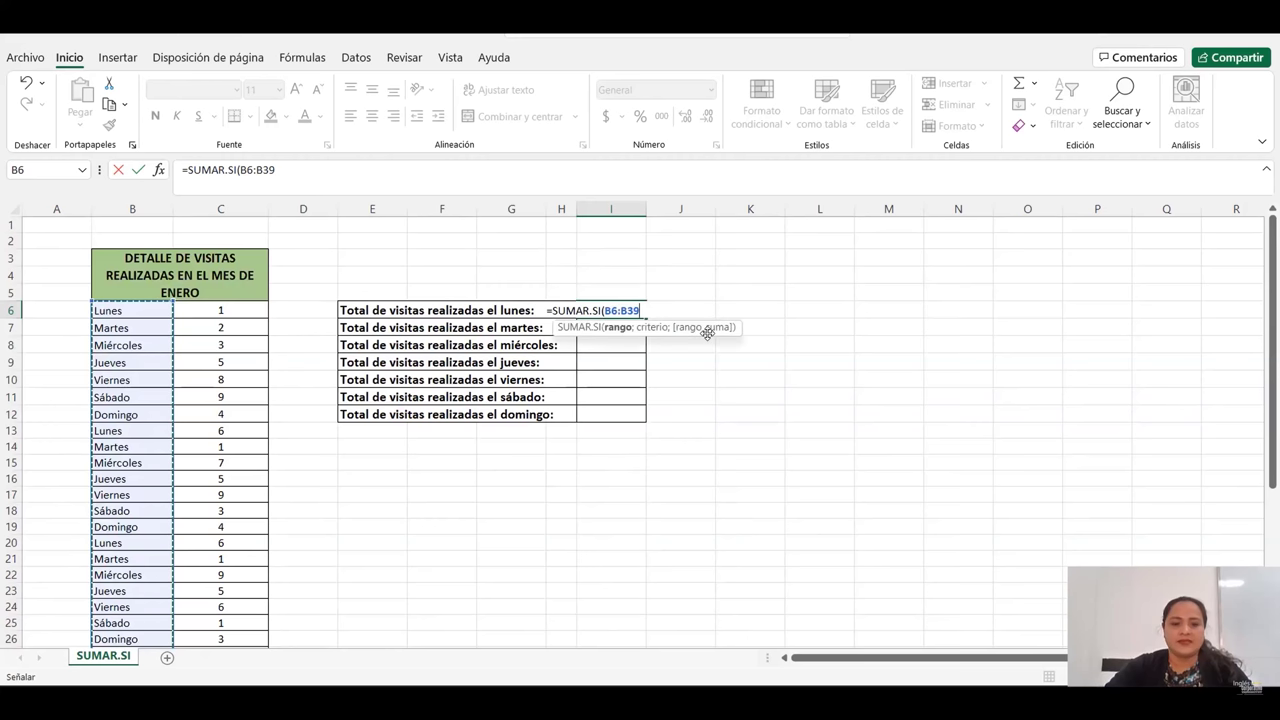
Add the criterion "=lunes" and the sum range C6:C40 to the SUMAR.SI formula in I6
{"action": "type", "text": ";"}
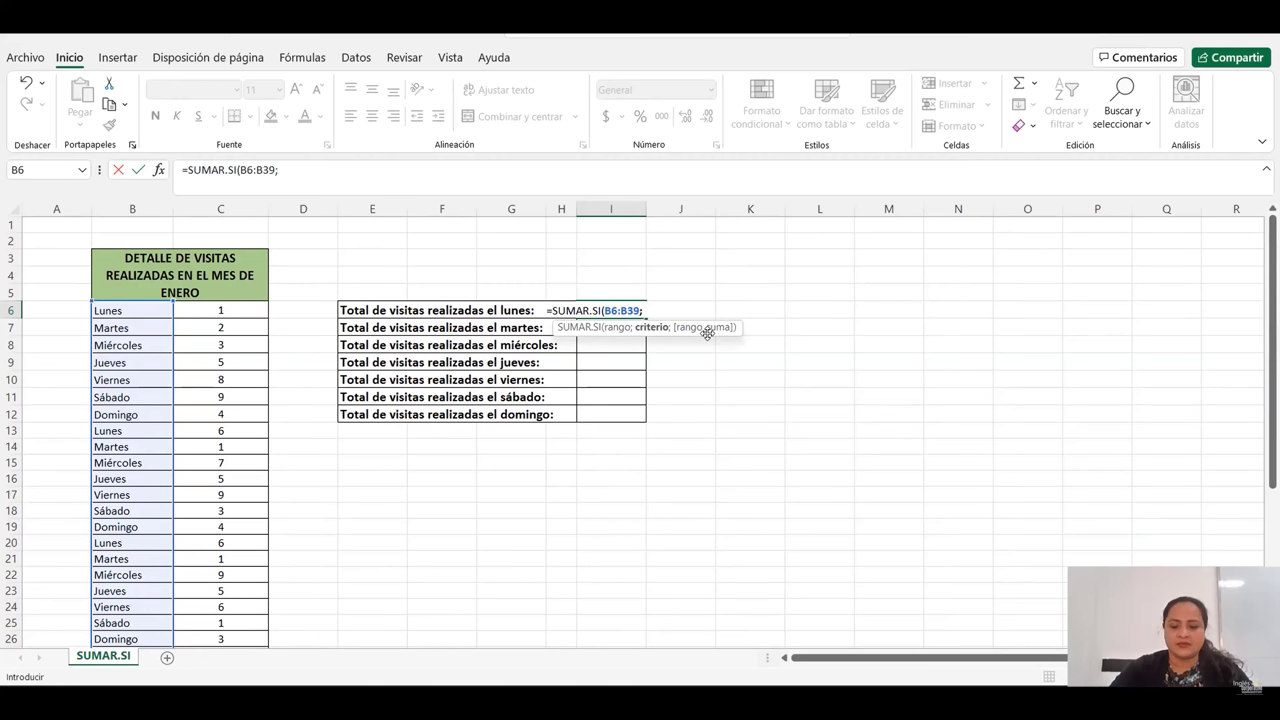
{"action": "type", "text": "\""}
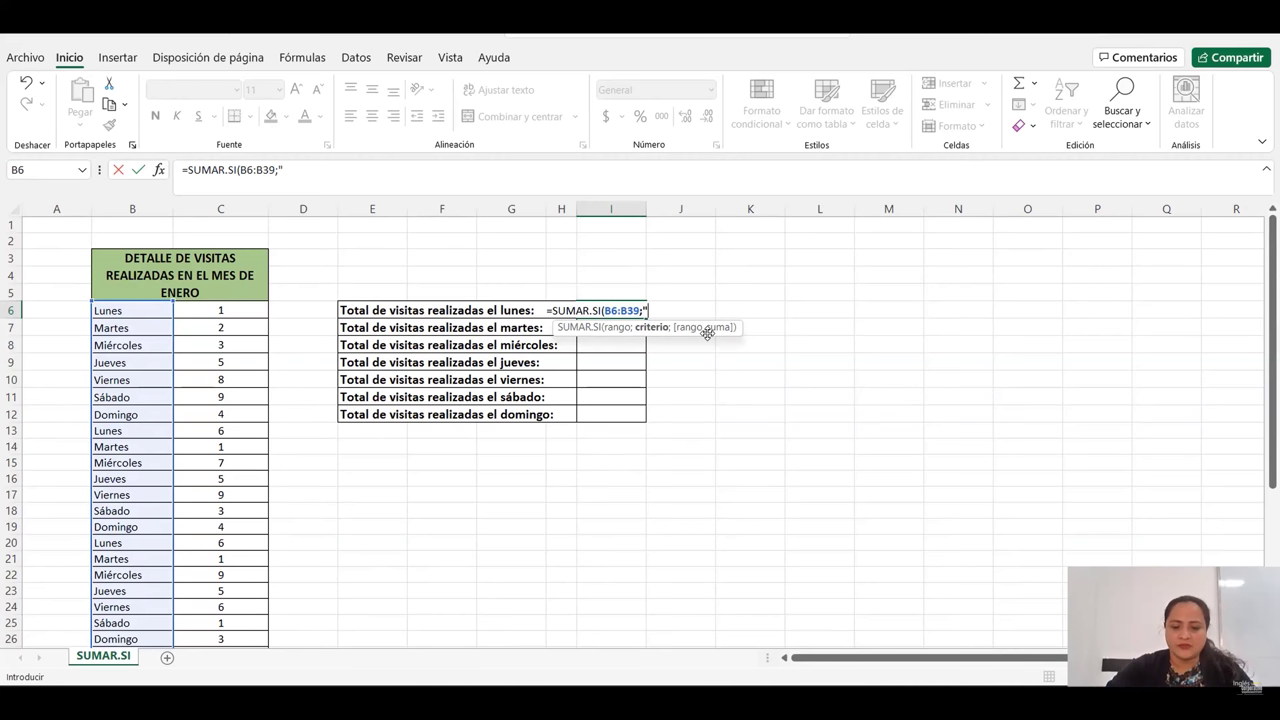
{"action": "type", "text": "="}
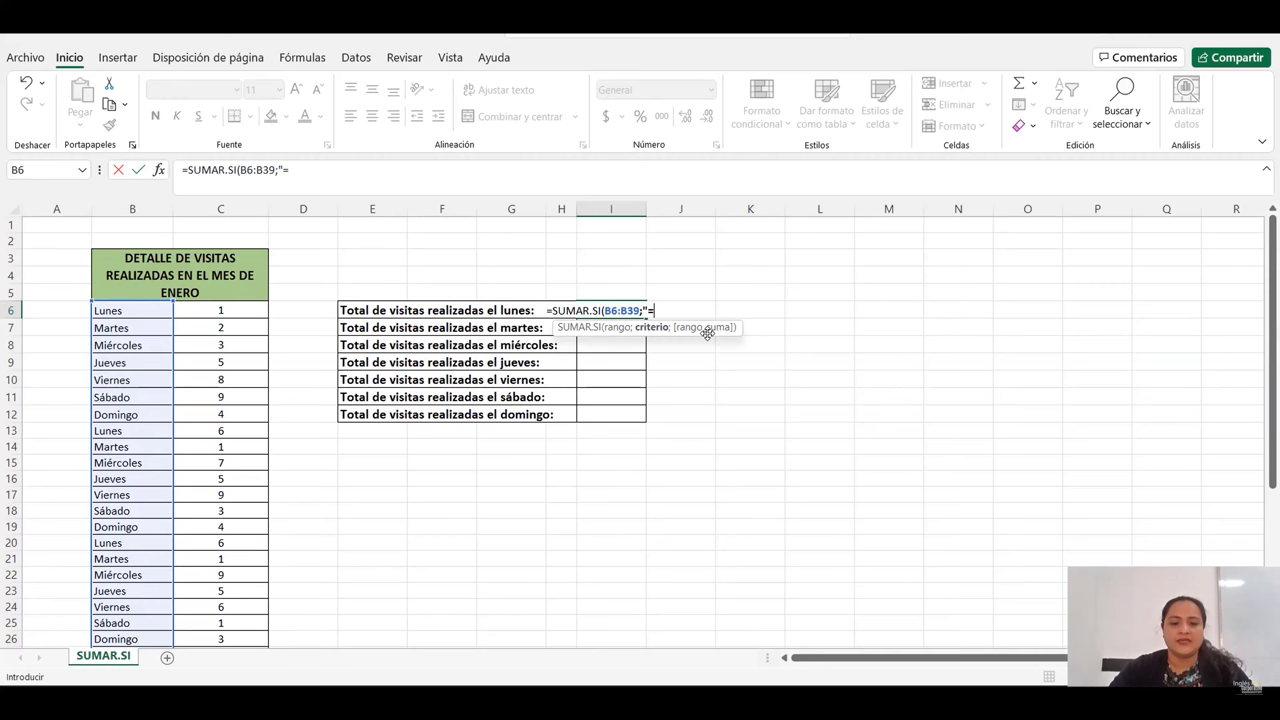
{"action": "type", "text": "l"}
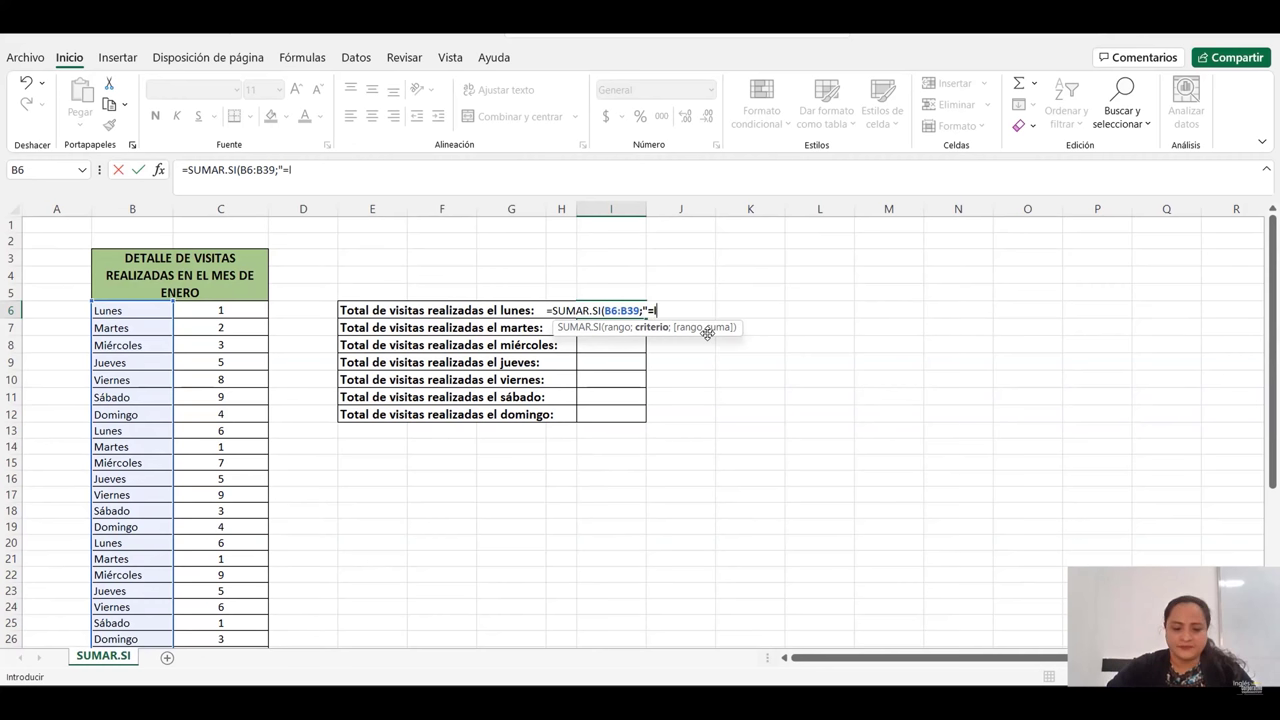
{"action": "type", "text": "unes"}
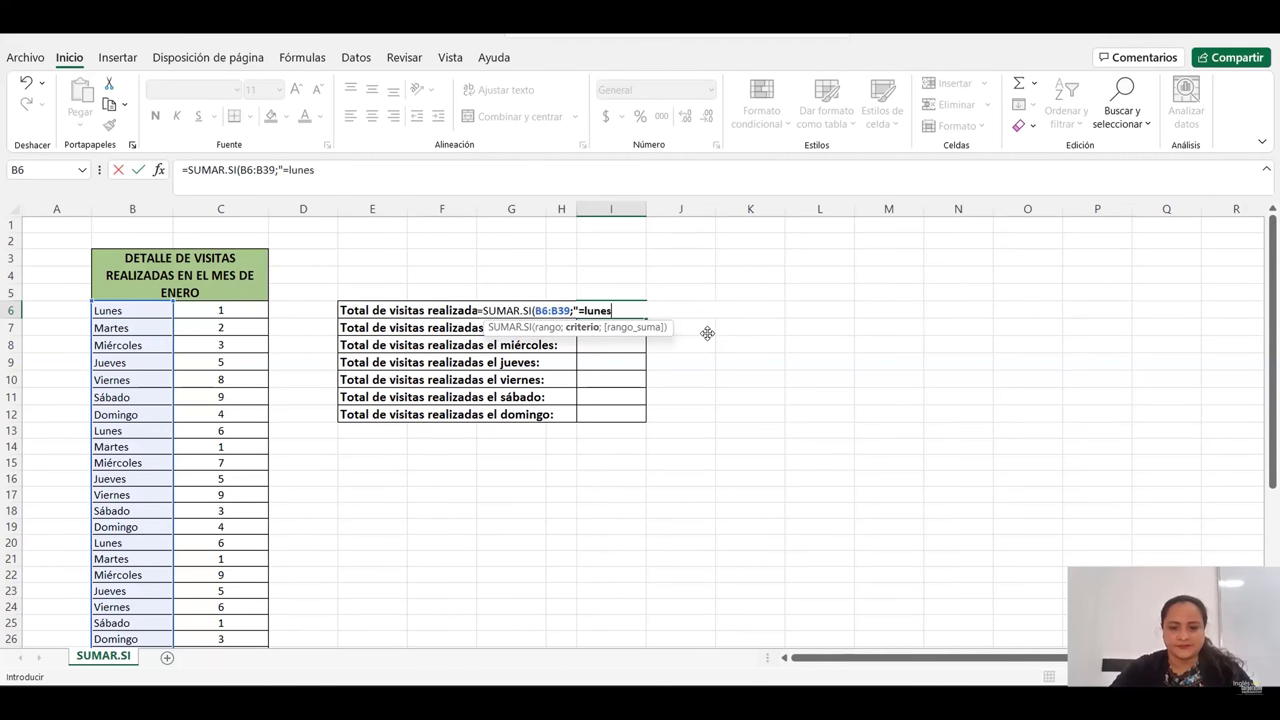
{"action": "type", "text": "\";"}
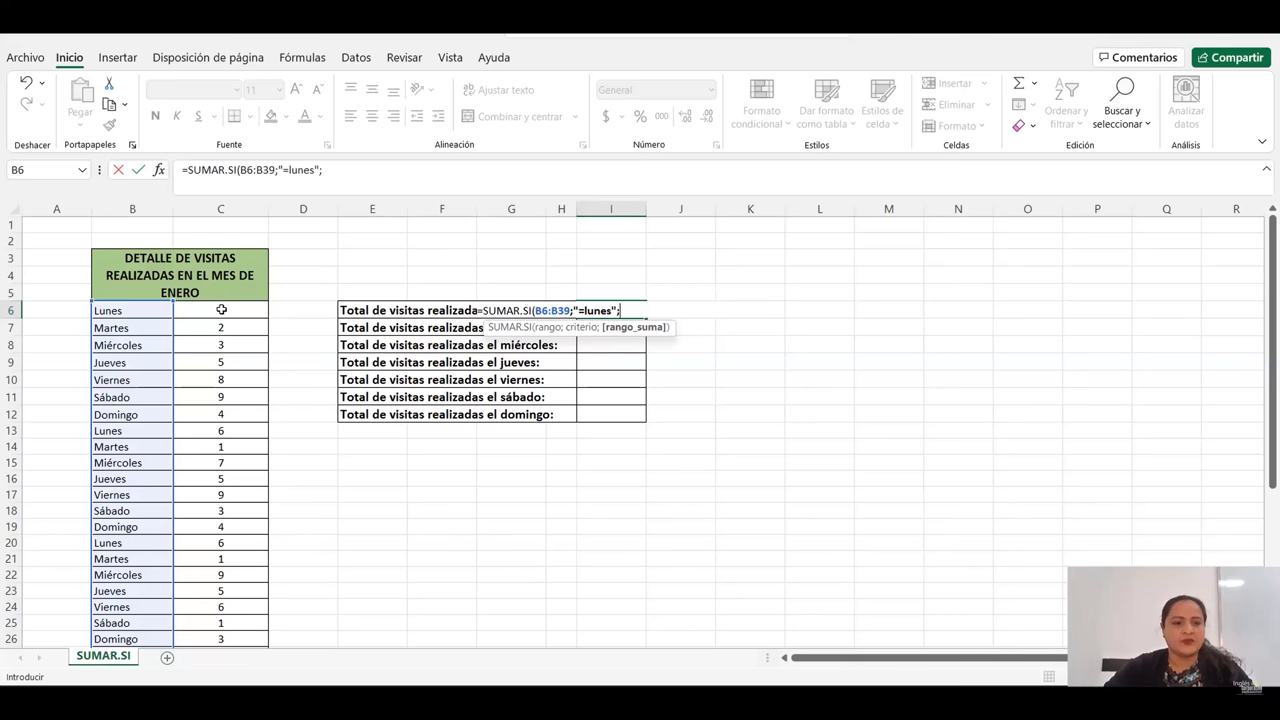
{"action": "left_click_drag", "start_coordinate": [228, 320], "coordinate": [231, 574]}
{"action": "scroll", "coordinate": [432, 442], "scroll_direction": "up", "scroll_amount": 2}
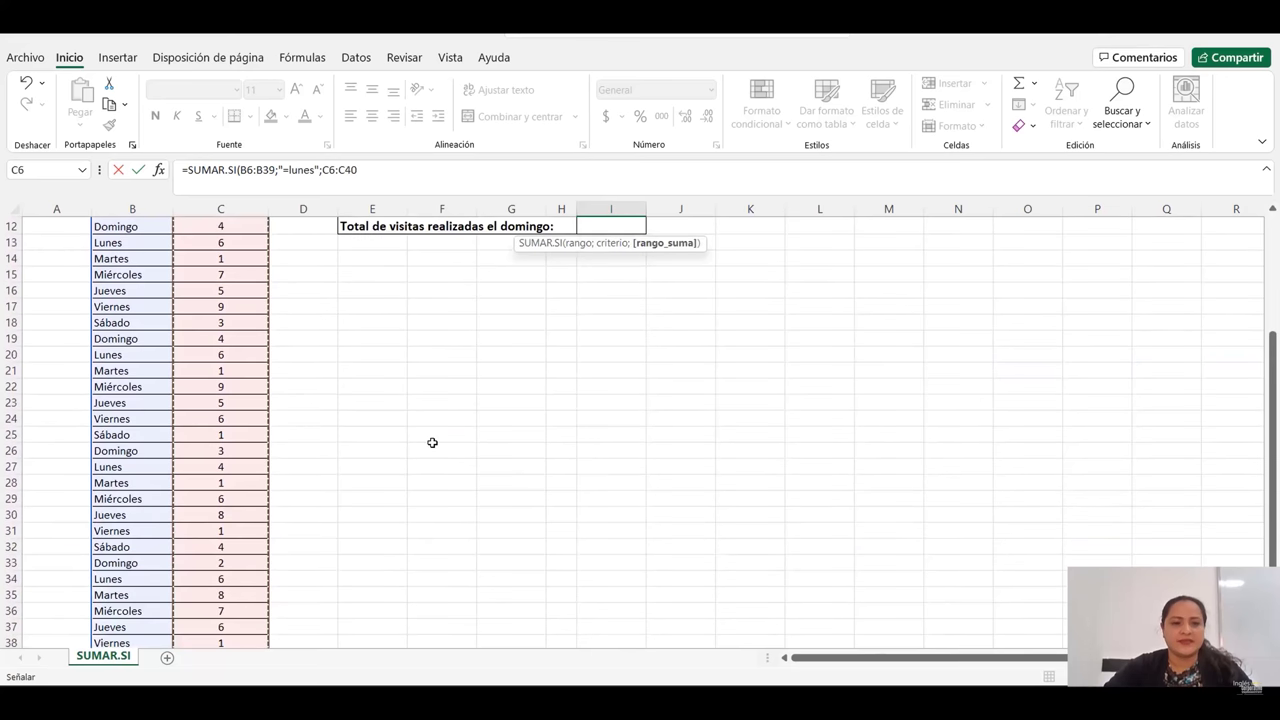
{"action": "scroll", "coordinate": [432, 442], "scroll_direction": "up", "scroll_amount": 4}
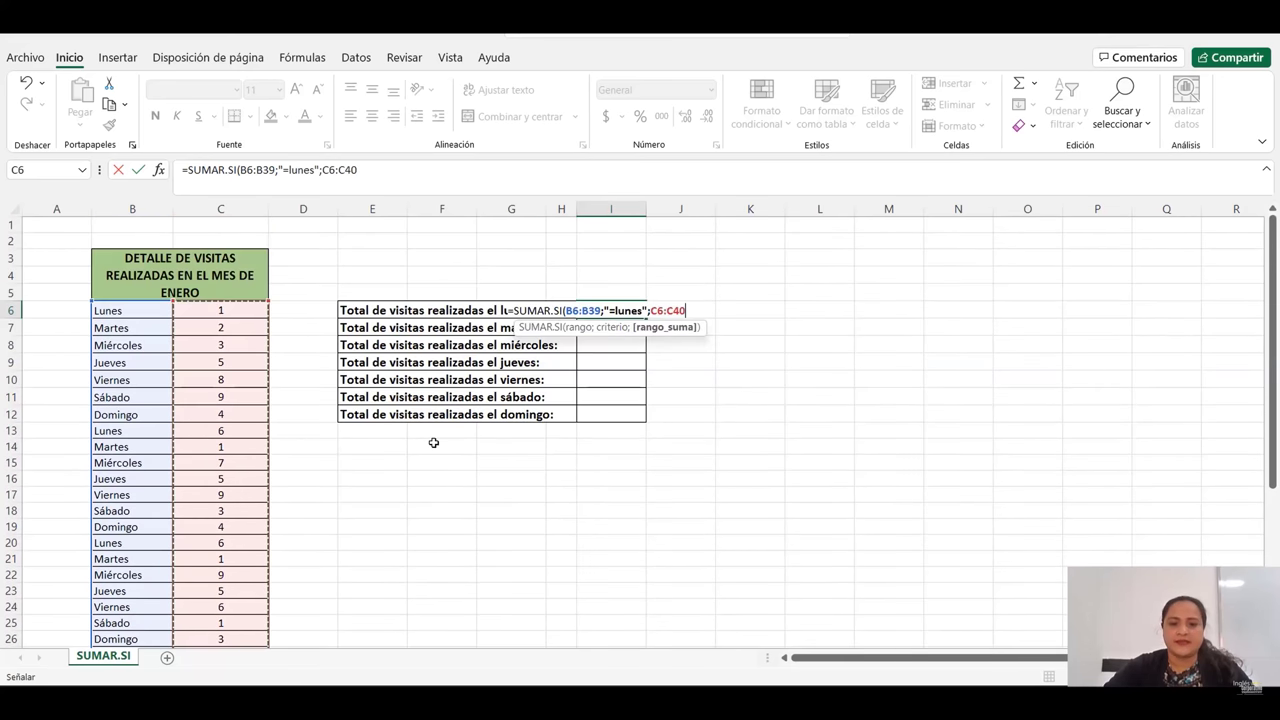
Correct the criteria range in the Monday formula to B6:B40, close the parenthesis and enter the formula
{"action": "left_click", "coordinate": [601, 311]}
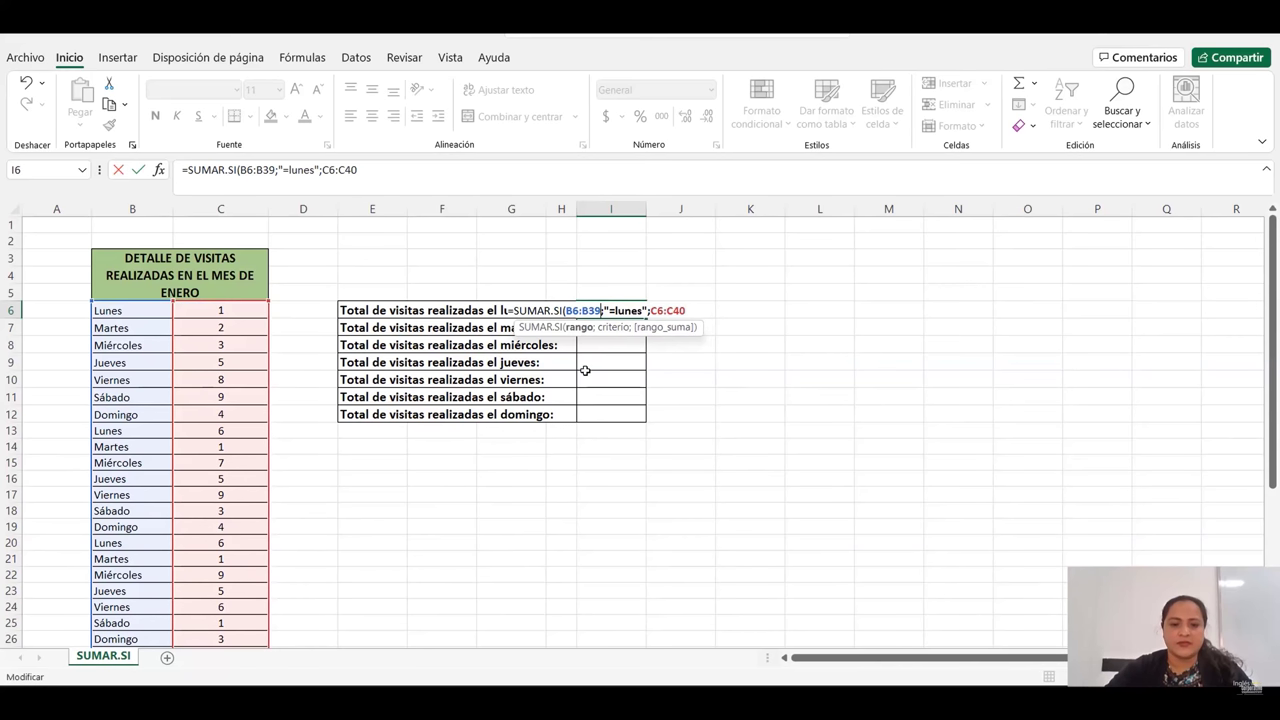
{"action": "key", "text": "BackSpace"}
{"action": "key", "text": "BackSpace"}
{"action": "type", "text": "40"}
{"action": "left_click", "coordinate": [368, 170]}
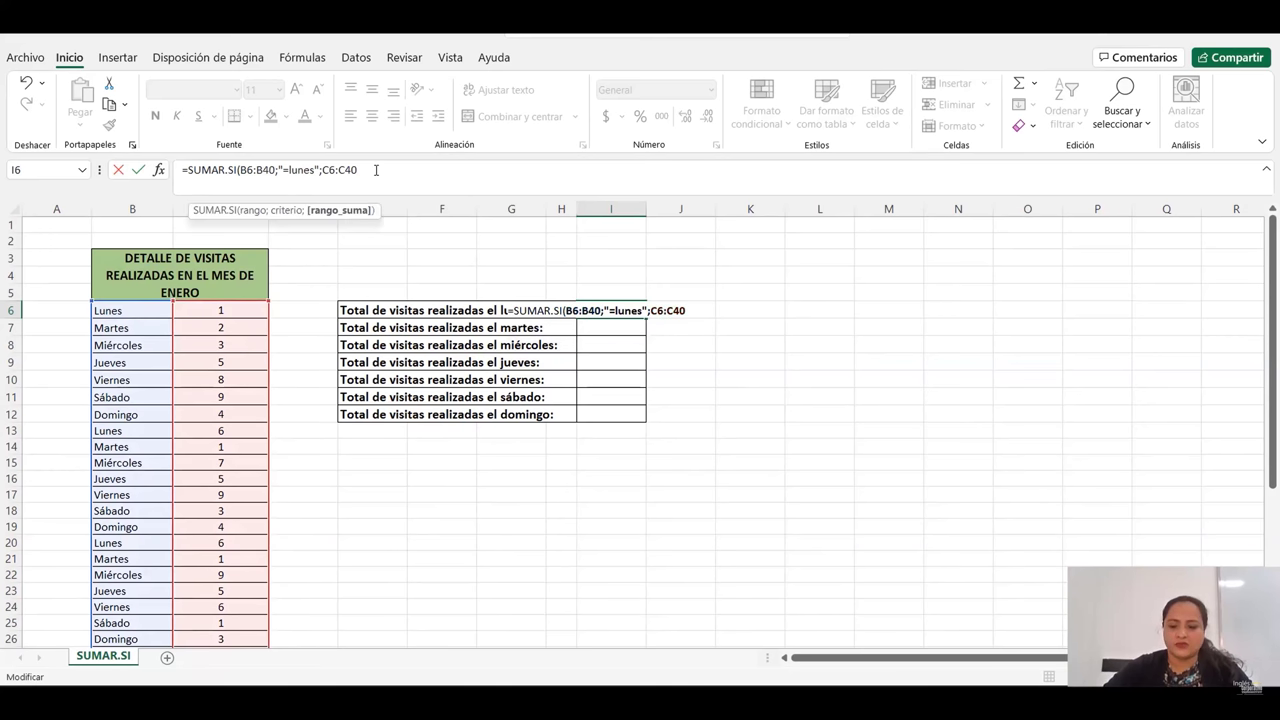
{"action": "type", "text": ")"}
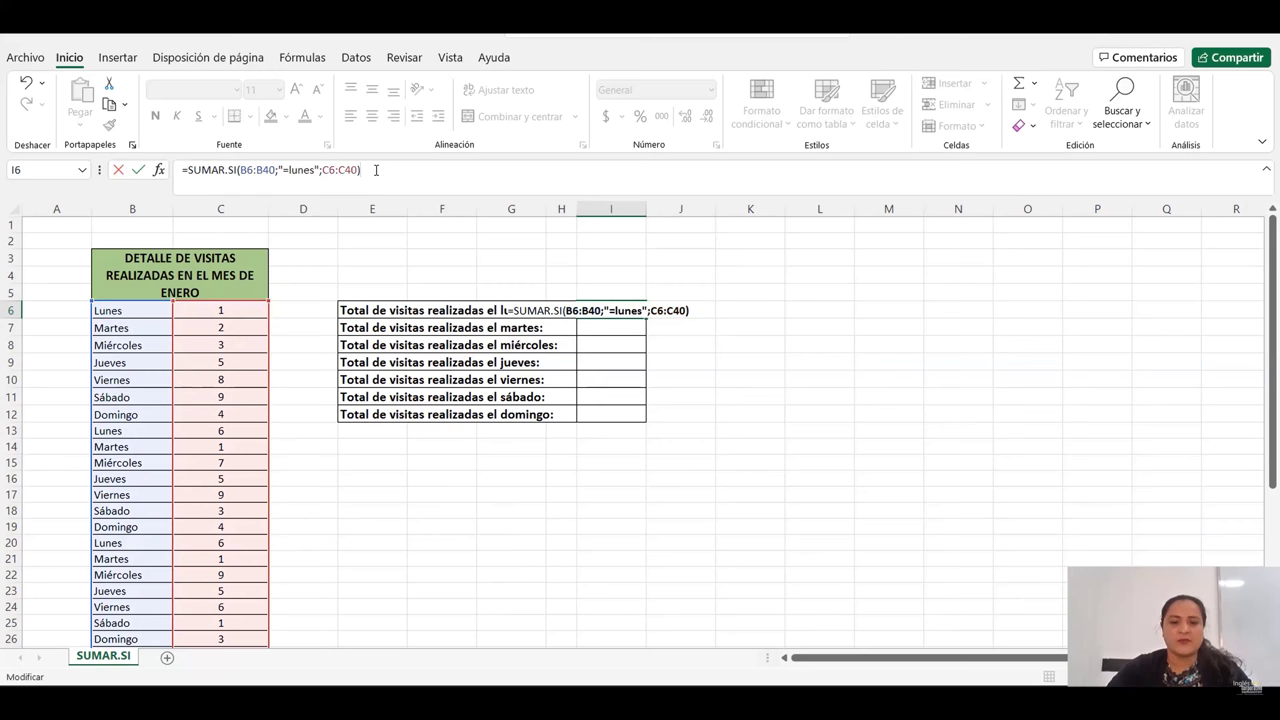
{"action": "key", "text": "Return"}
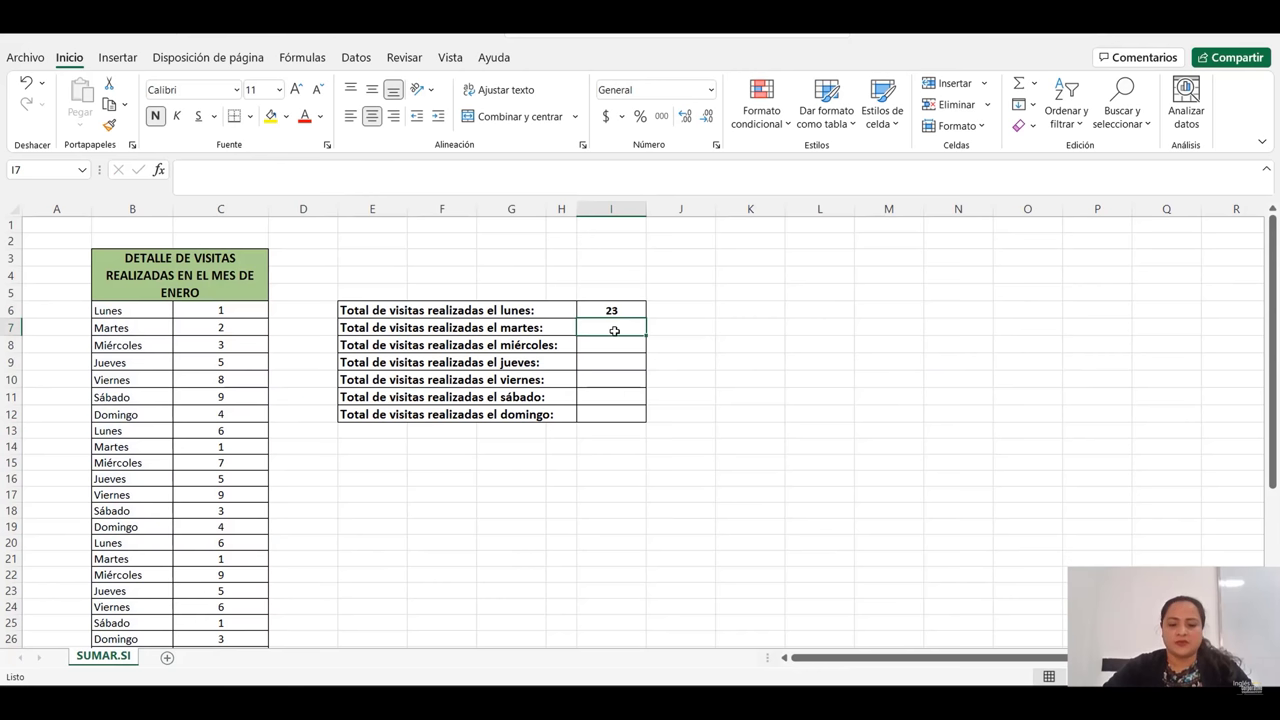
Start a SUMAR.SI formula in I7 for the Tuesday total, with B6:B40 as the criteria range
{"action": "type", "text": "=sum"}
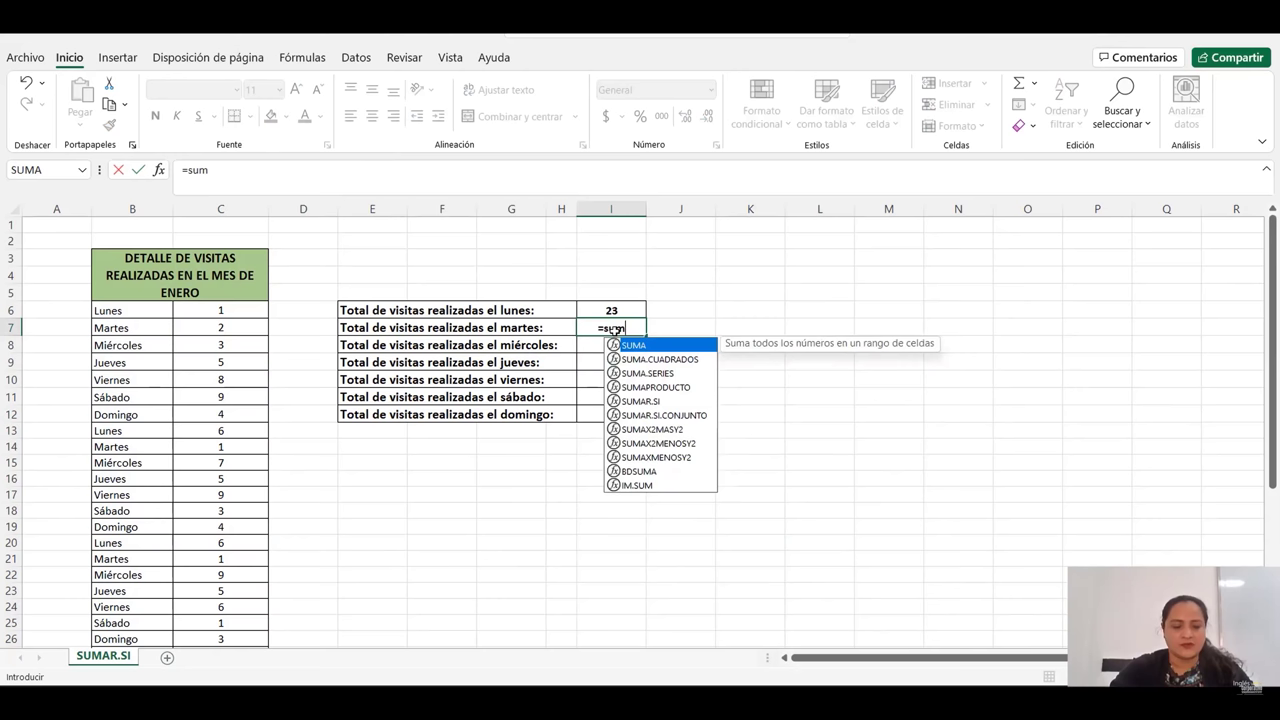
{"action": "double_click", "coordinate": [640, 400]}
{"action": "left_click_drag", "start_coordinate": [141, 313], "coordinate": [157, 607]}
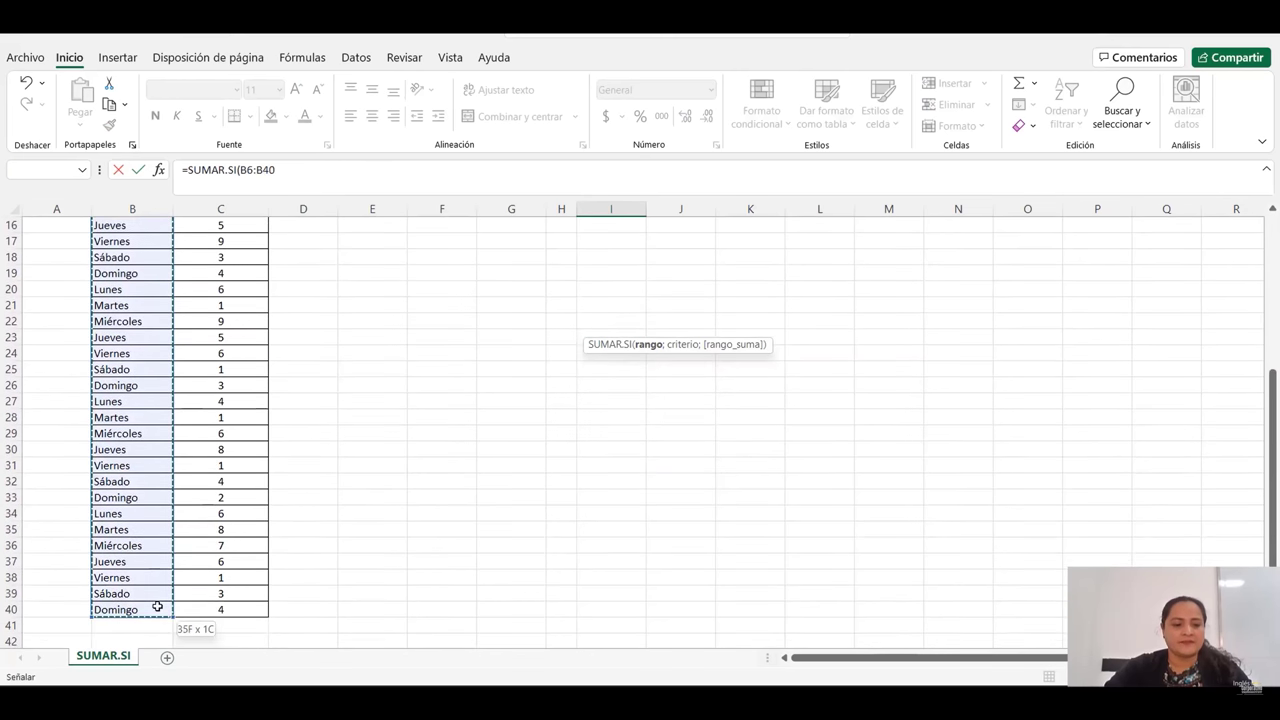
{"action": "left_click", "coordinate": [279, 171]}
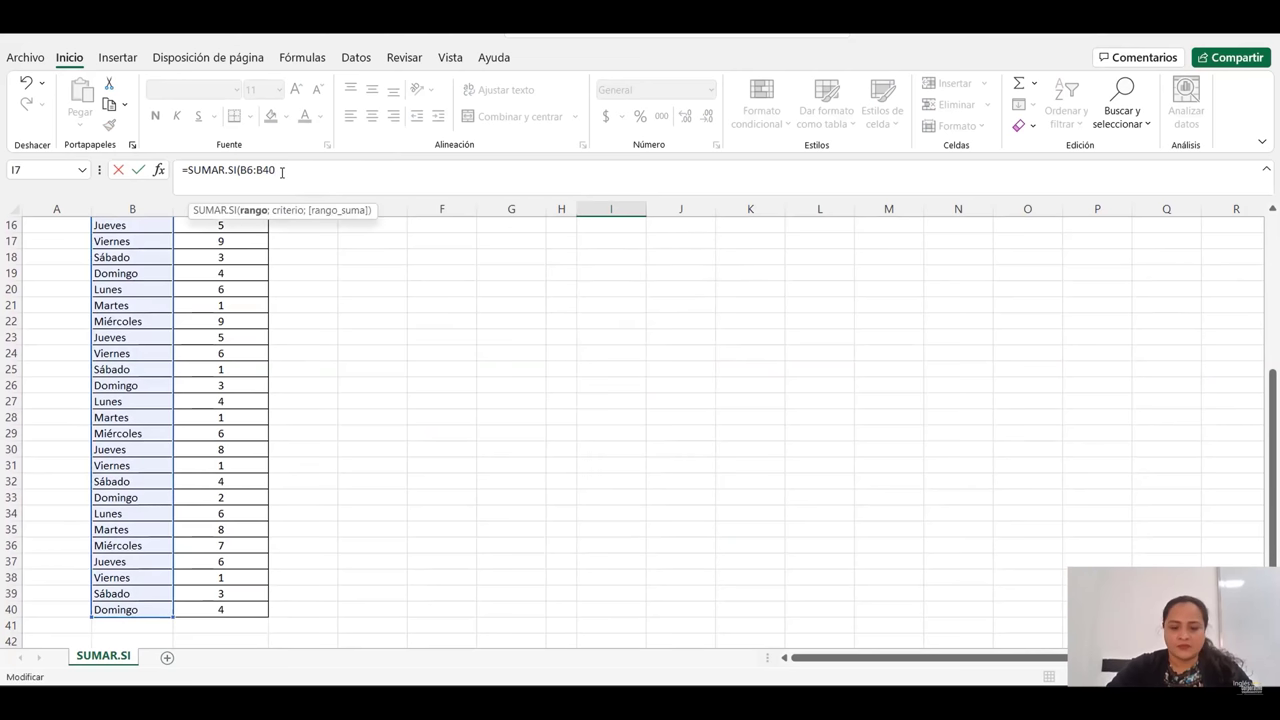
Add the criterion "=martes" to the Tuesday formula, ready for its sum range
{"action": "type", "text": ";"}
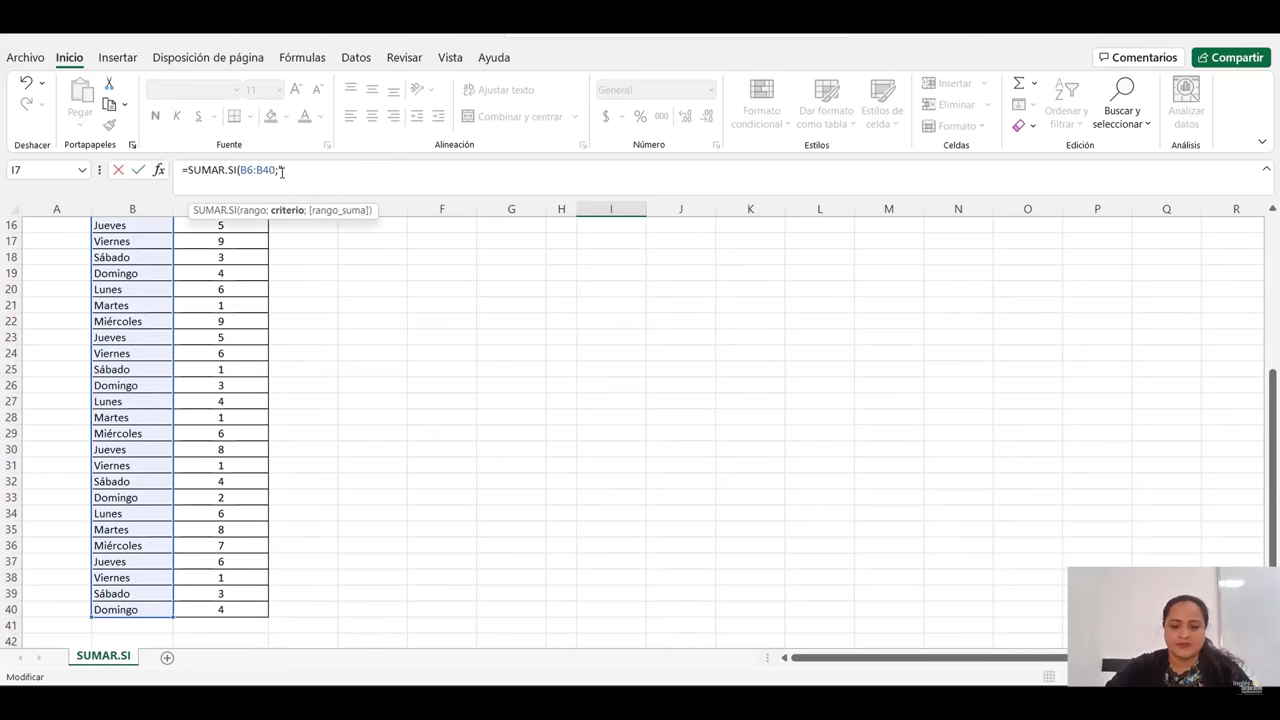
{"action": "type", "text": "\""}
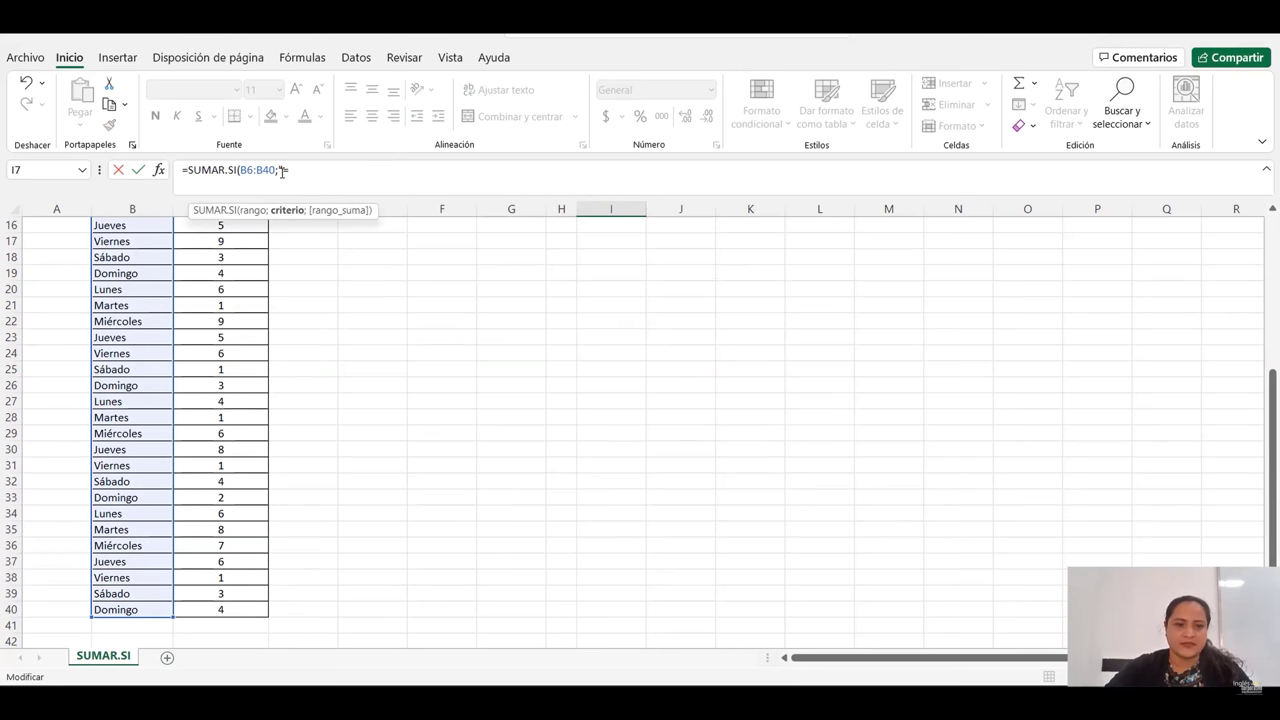
{"action": "type", "text": "="}
{"action": "scroll", "coordinate": [418, 400], "scroll_direction": "up", "scroll_amount": 2}
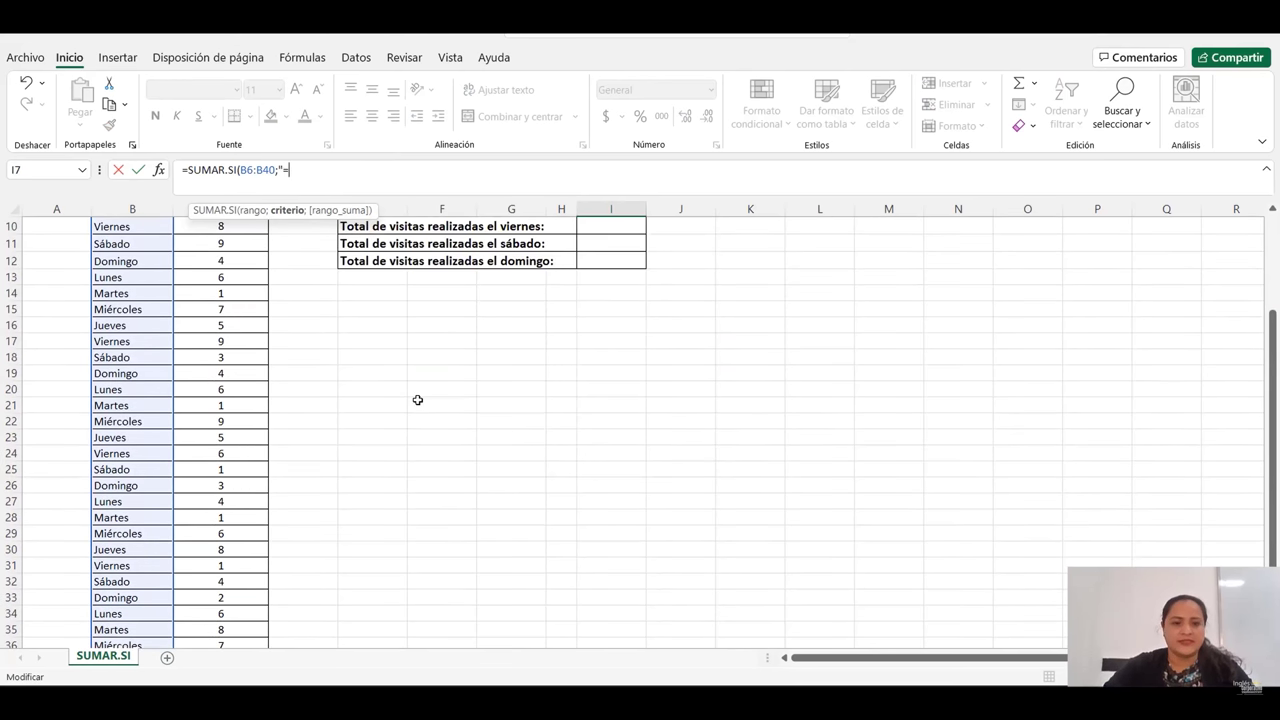
{"action": "scroll", "coordinate": [418, 400], "scroll_direction": "up", "scroll_amount": 2}
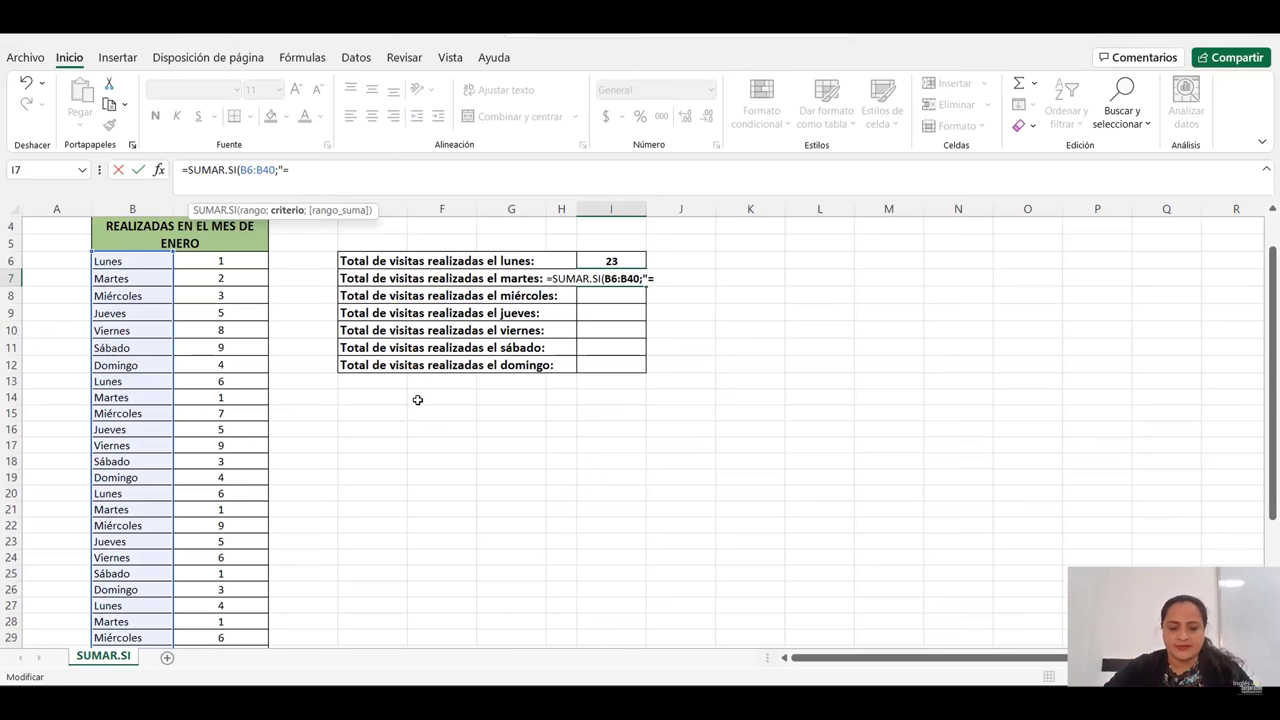
{"action": "type", "text": "martes"}
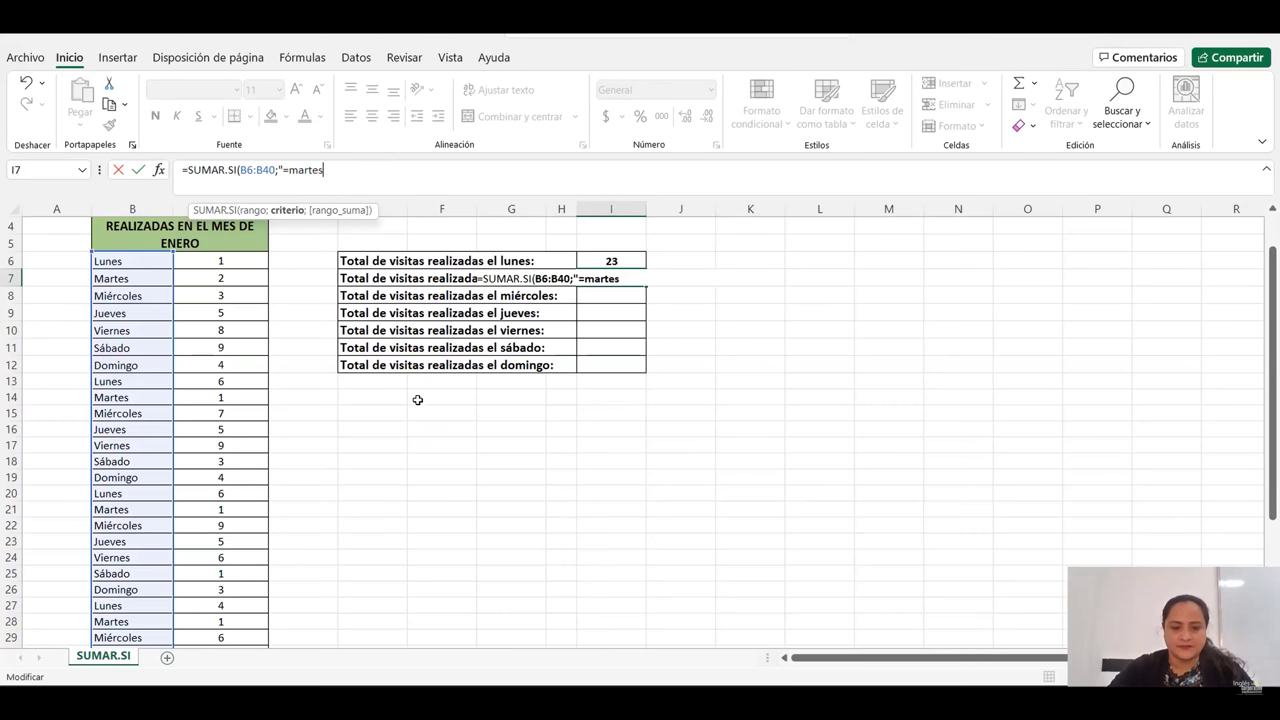
{"action": "type", "text": "\";"}
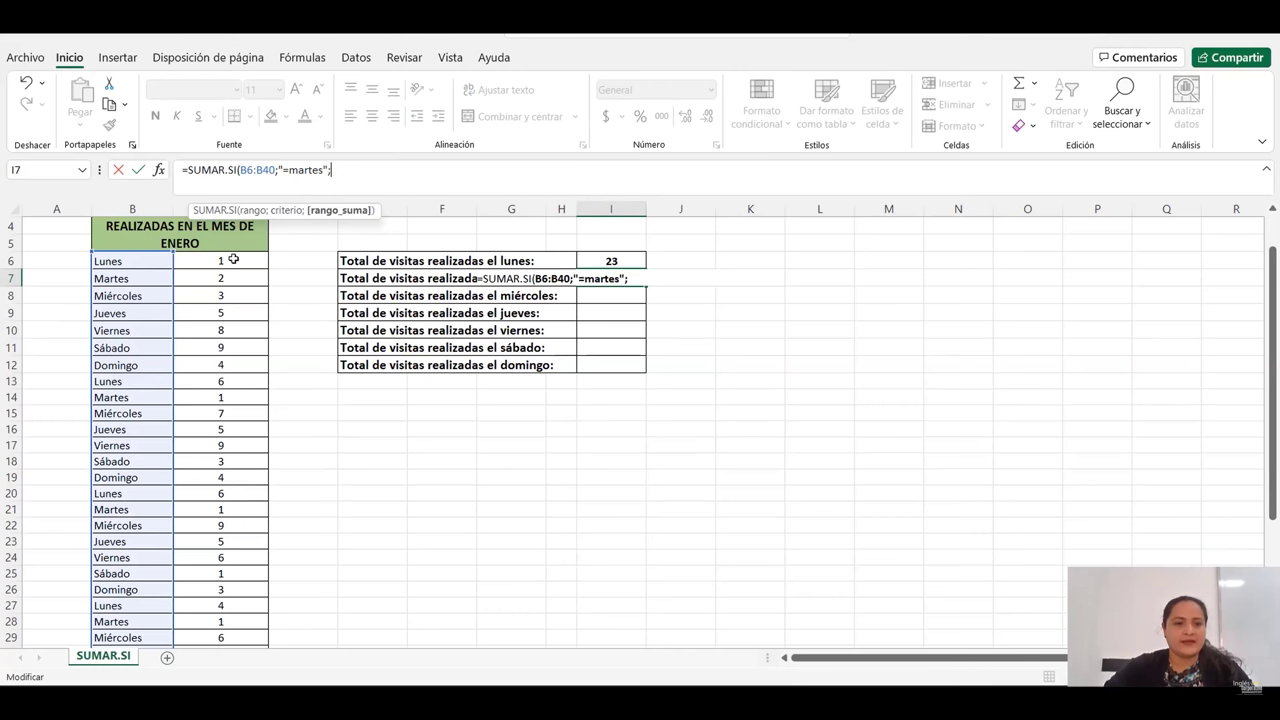
Complete the Tuesday formula with the sum range C6:C40 and enter it
{"action": "left_click_drag", "start_coordinate": [233, 259], "coordinate": [222, 609]}
{"action": "scroll", "coordinate": [437, 571], "scroll_direction": "up", "scroll_amount": 5}
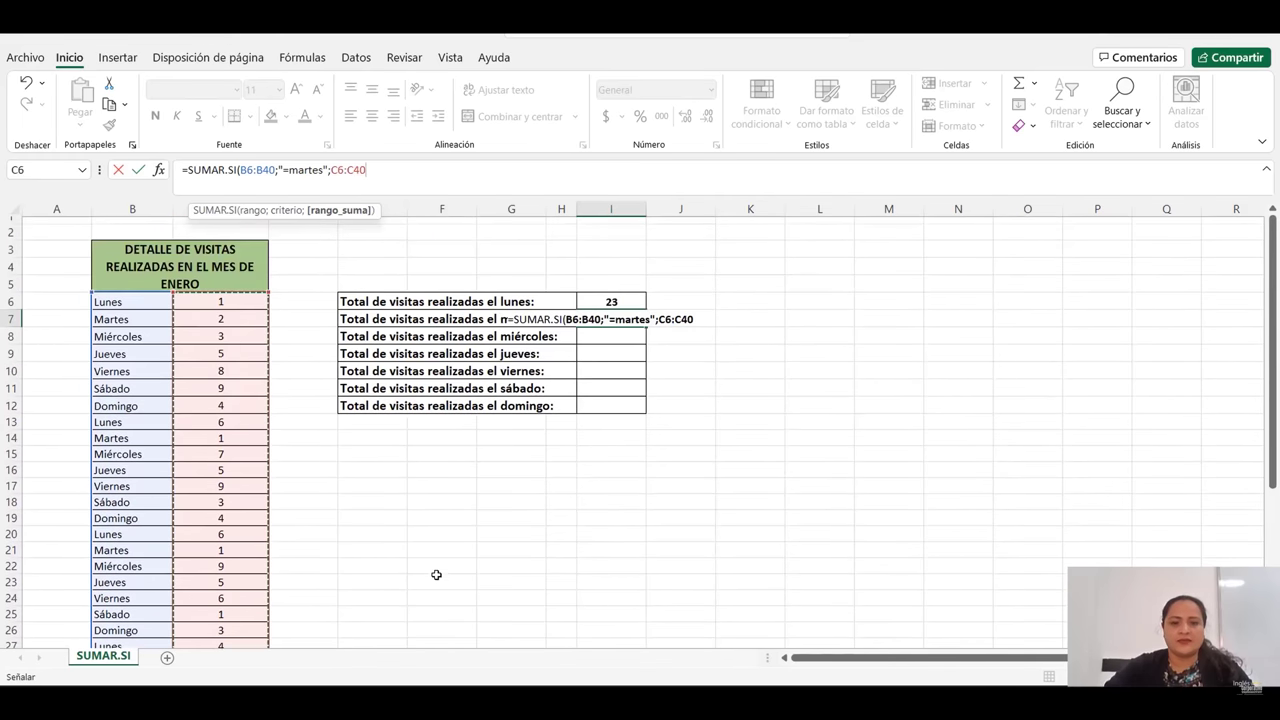
{"action": "scroll", "coordinate": [510, 533], "scroll_direction": "up", "scroll_amount": 1}
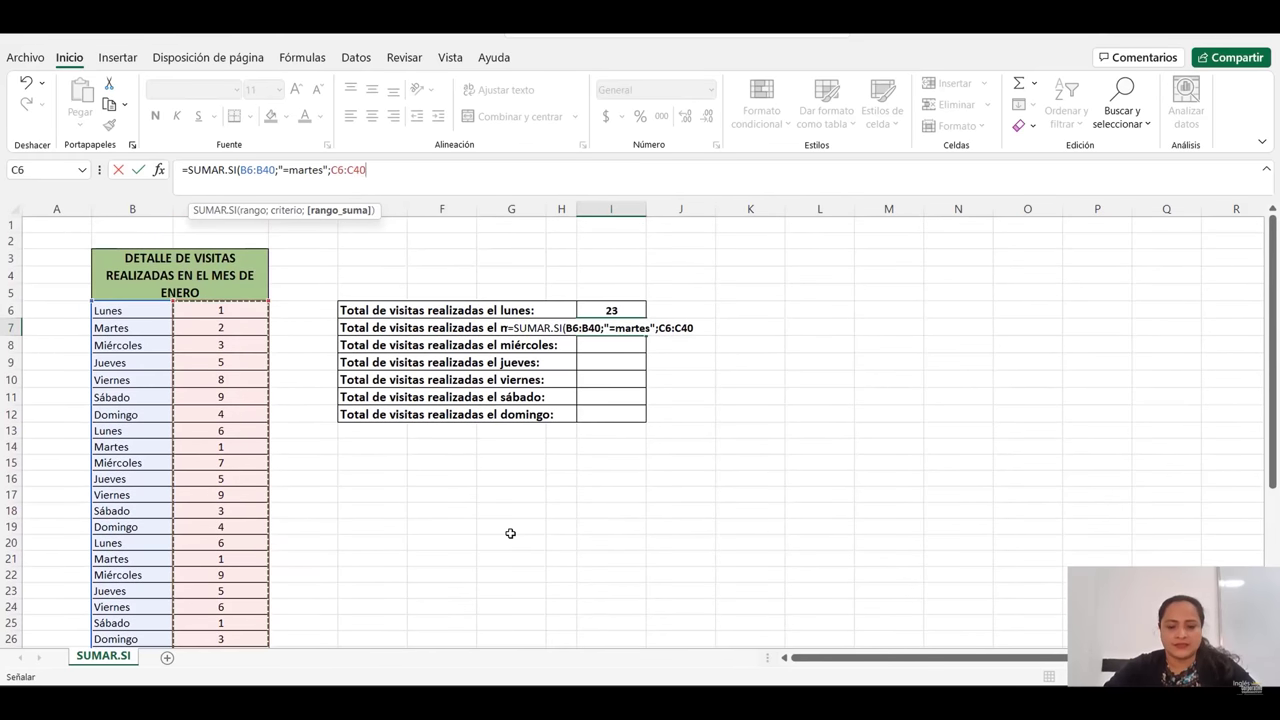
{"action": "type", "text": ")"}
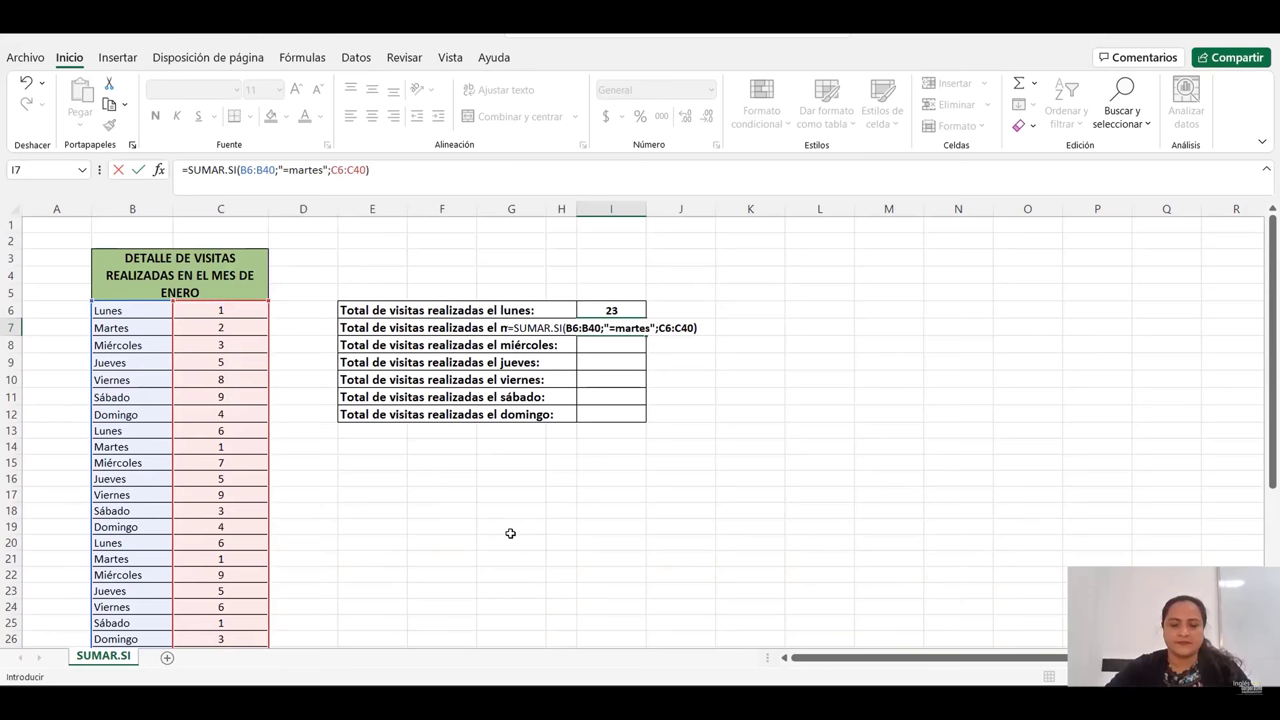
{"action": "key", "text": "Return"}
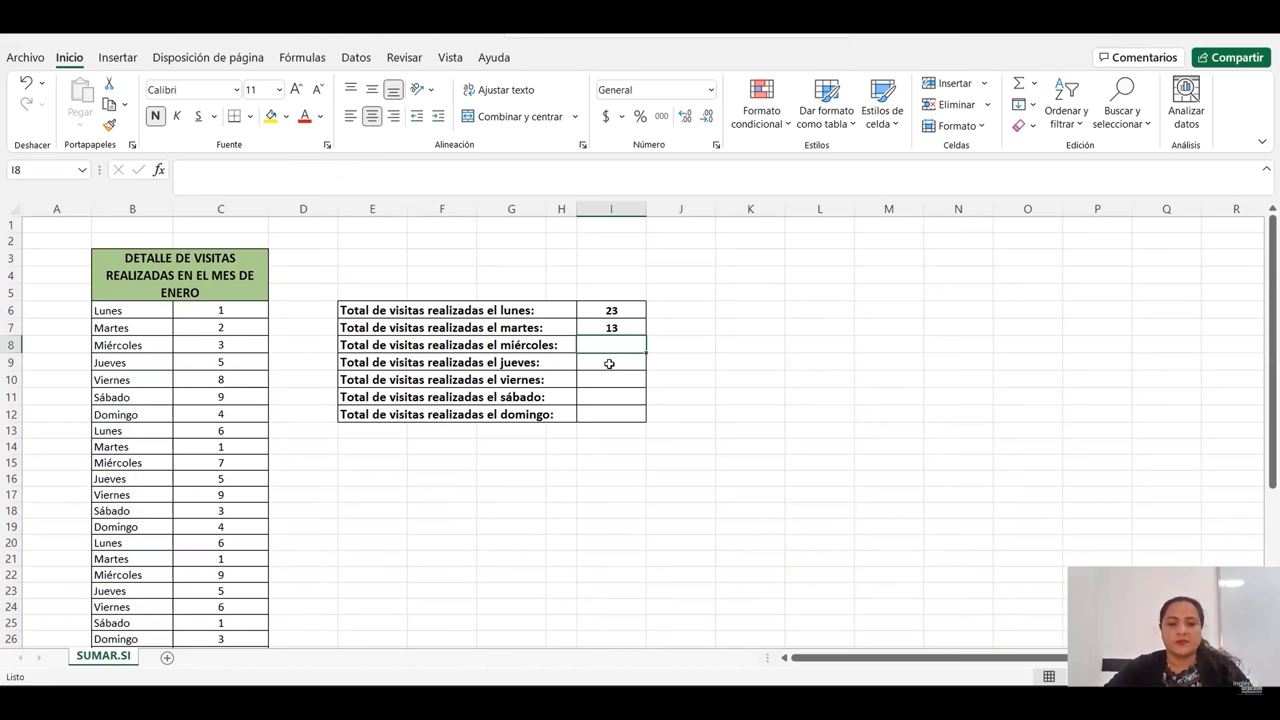
Fill the Tuesday formula from I7 down through I12 for the remaining weekdays, and select the Sunday total
{"action": "key", "text": "Up"}
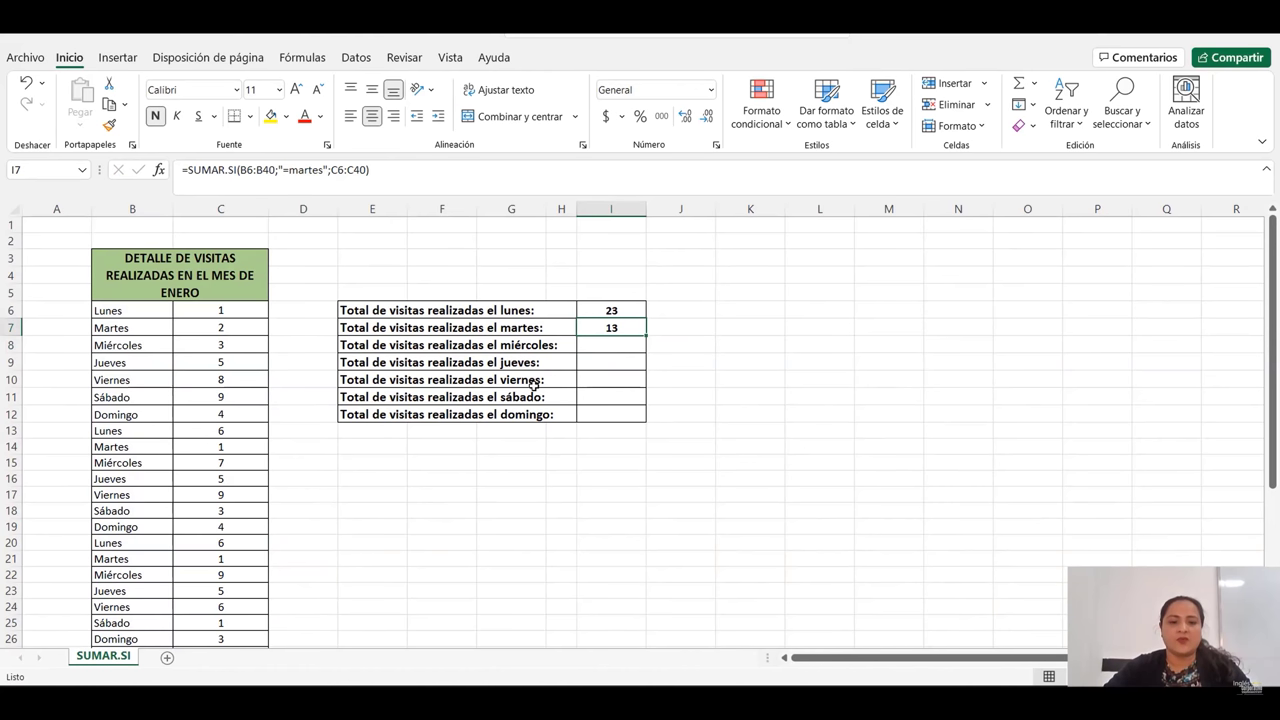
{"action": "left_click", "coordinate": [651, 329]}
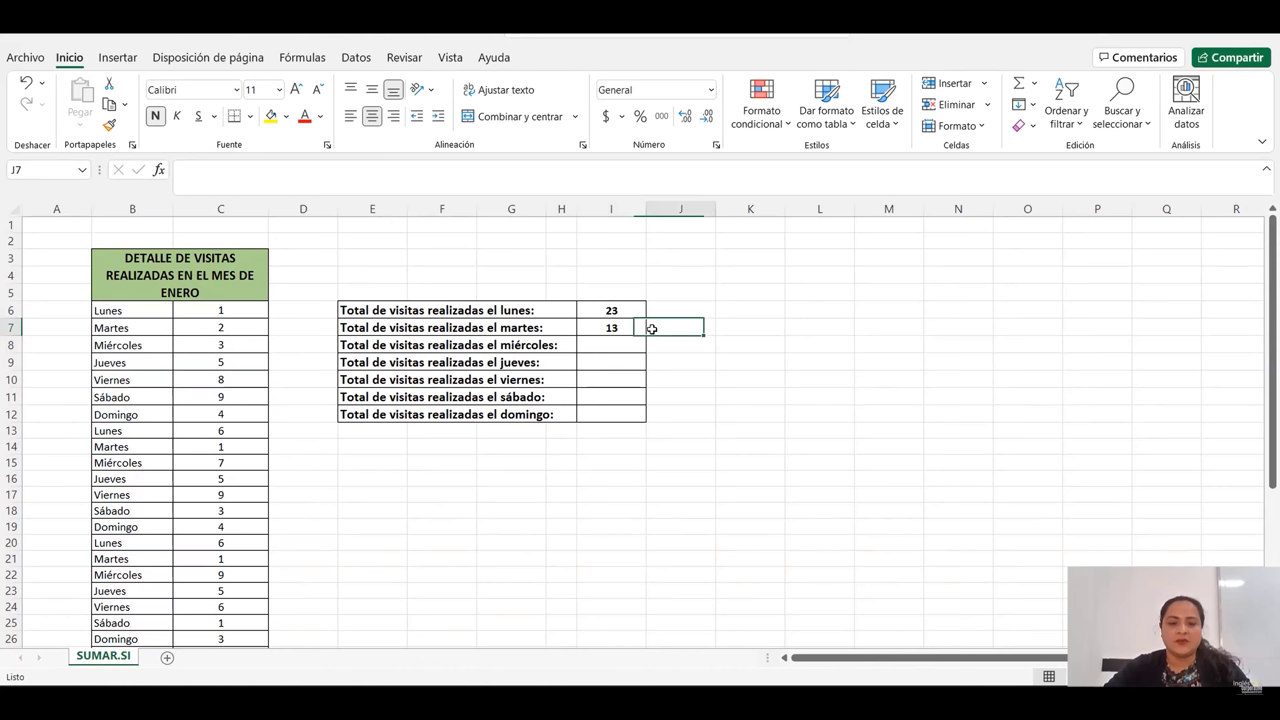
{"action": "left_click_drag", "start_coordinate": [651, 329], "coordinate": [649, 392]}
{"action": "left_click", "coordinate": [640, 329]}
{"action": "left_click_drag", "start_coordinate": [648, 337], "coordinate": [642, 417]}
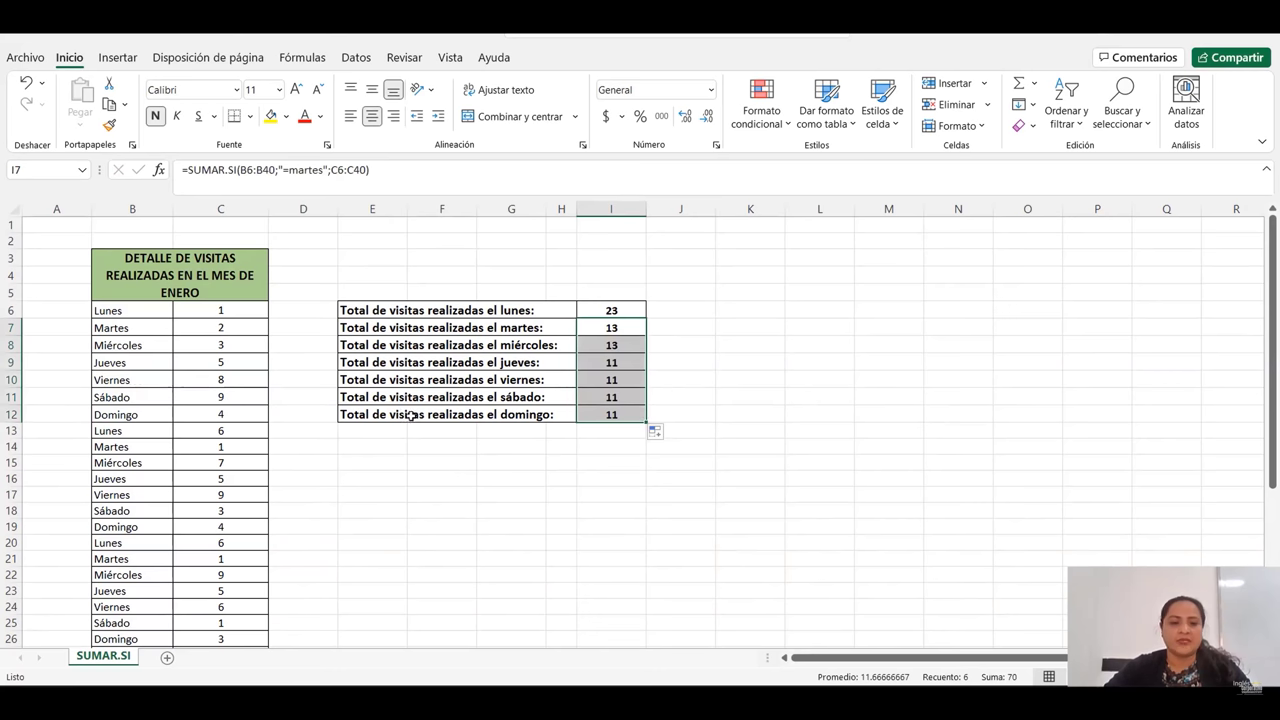
{"action": "left_click", "coordinate": [606, 414]}
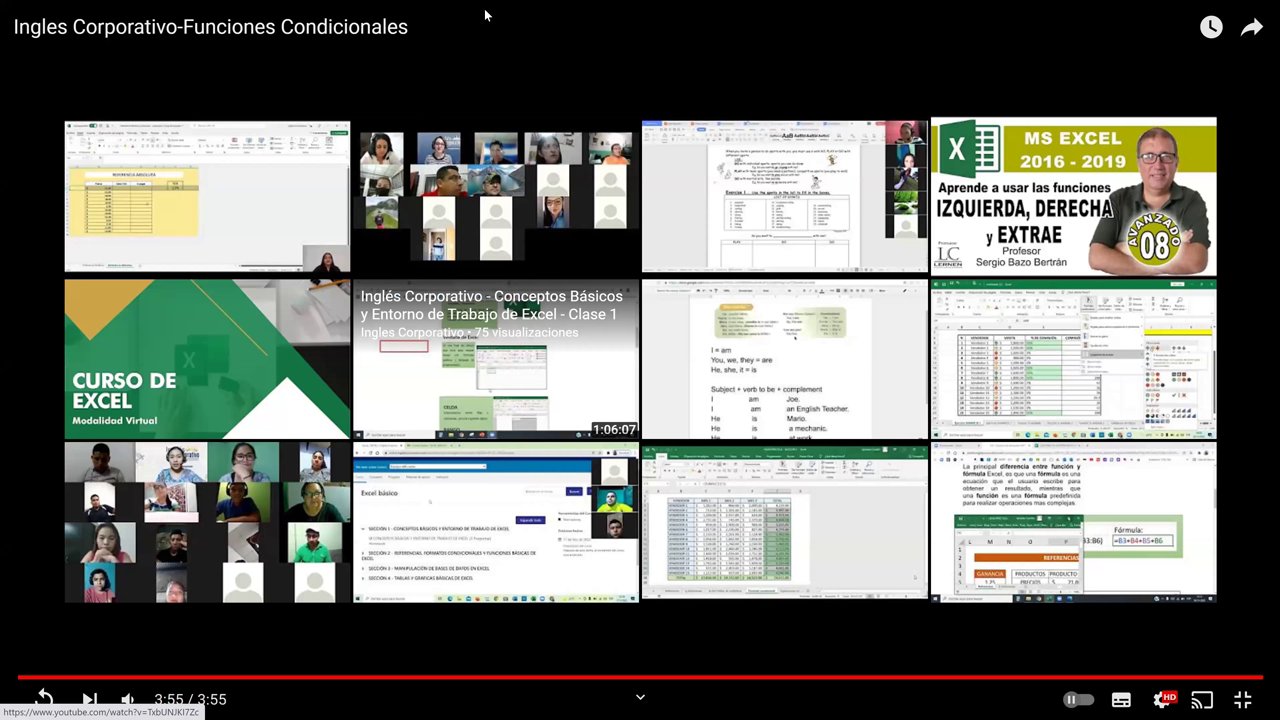
Leave the full-screen lesson video and show the SUMAR.SI sheet of the CONTAR.SI - sumar.si.xlsx workbook in Excel
{"action": "key", "text": "Escape"}
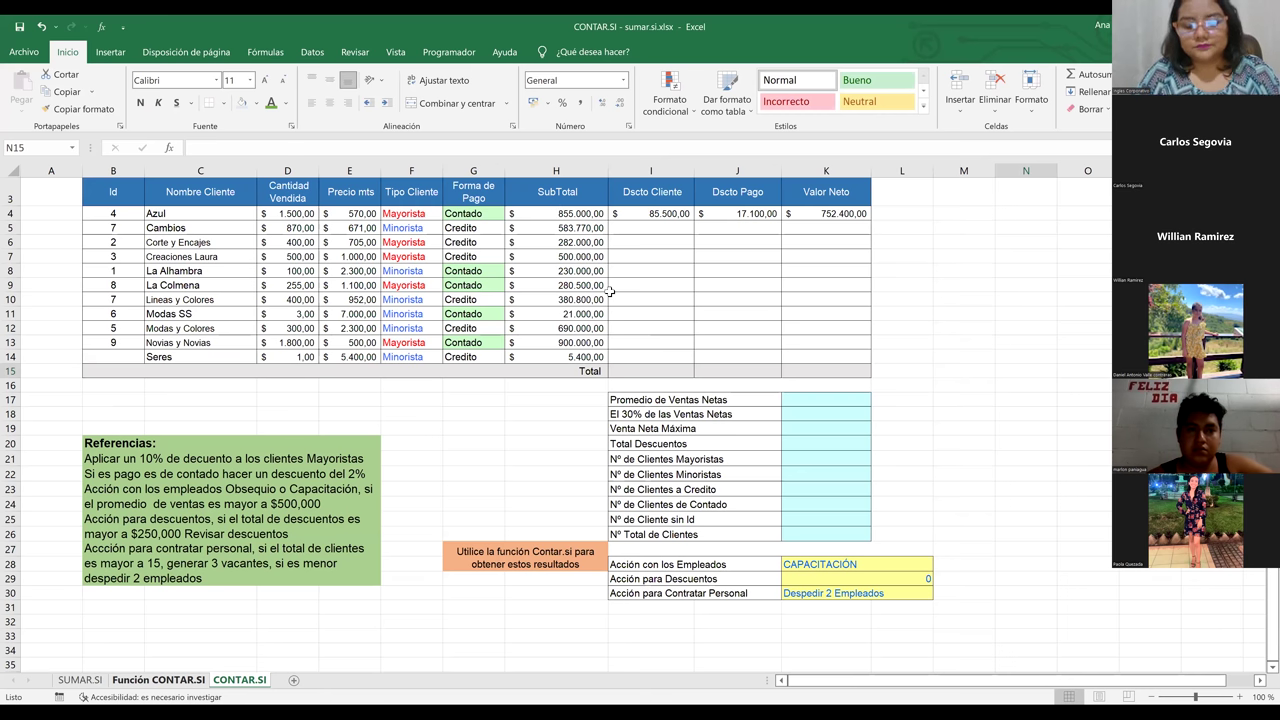
{"action": "key", "text": "ctrl+Page_Up"}
{"action": "key", "text": "ctrl+Page_Up"}
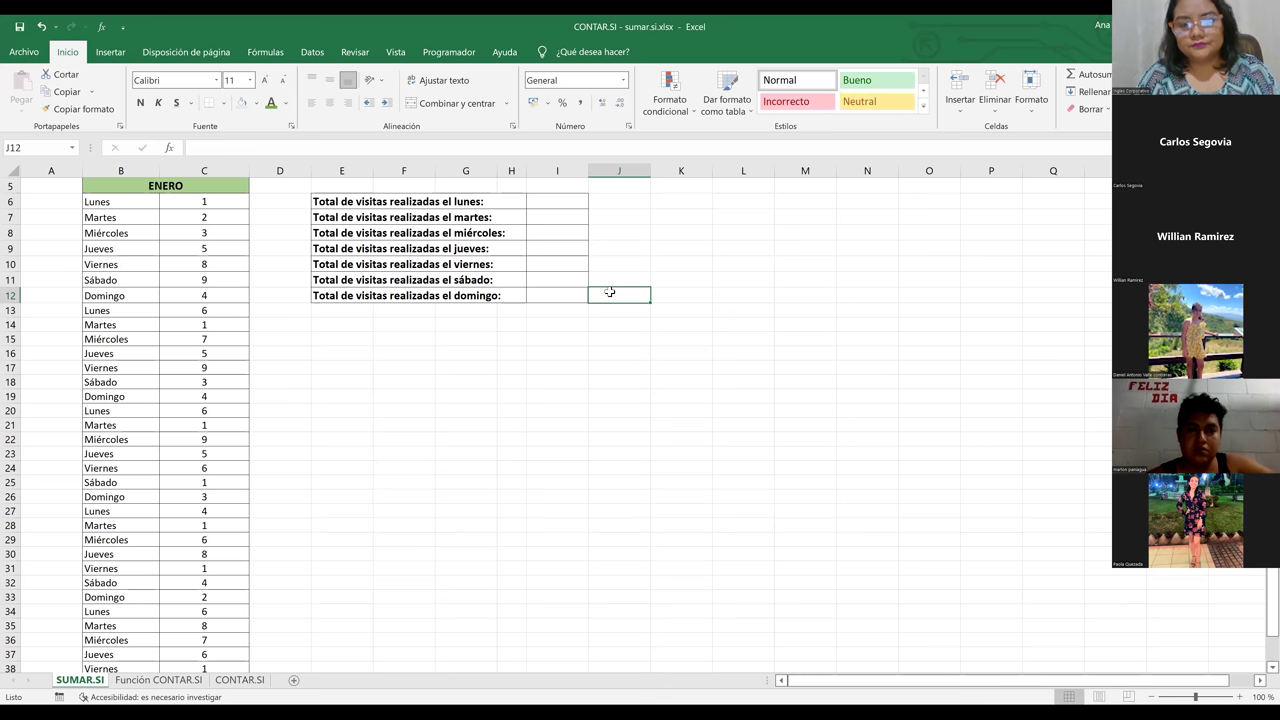
{"action": "scroll", "coordinate": [610, 292], "scroll_direction": "up", "scroll_amount": 3}
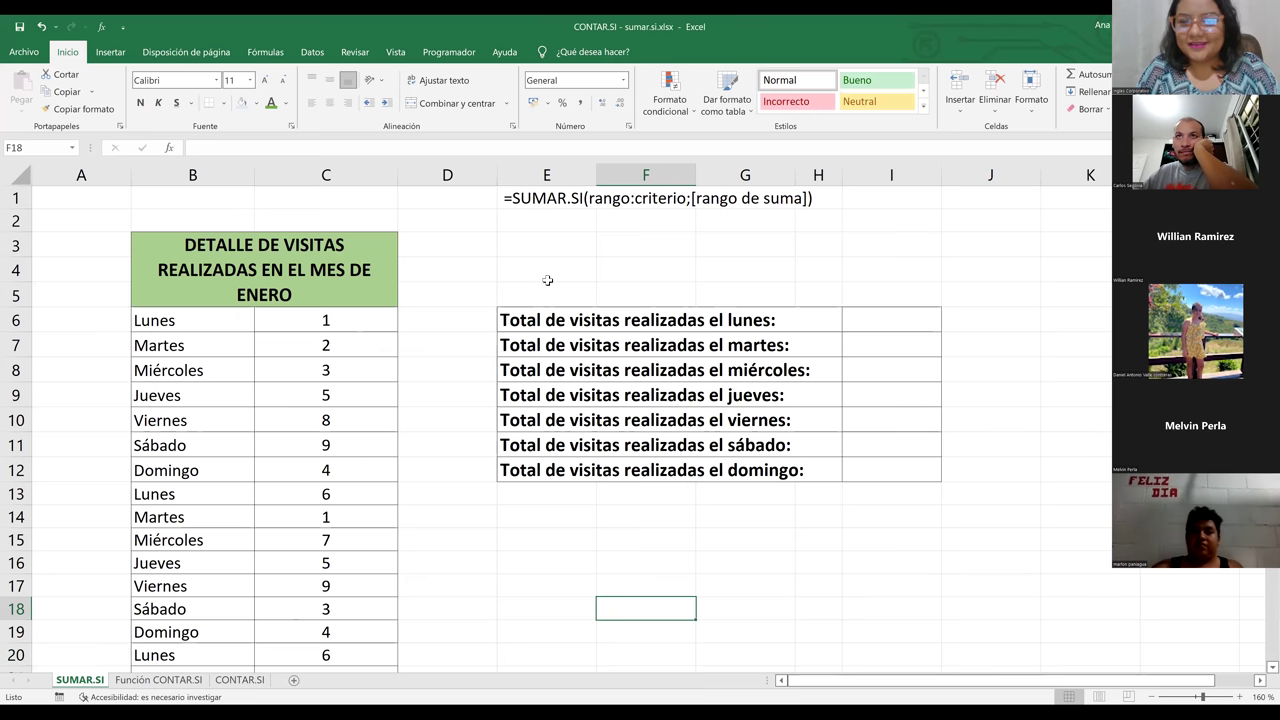
Examine the SUMAR.SI syntax line and the weekday totals table, with a brief look at the Función CONTAR.SI sheet
{"action": "left_click_drag", "start_coordinate": [547, 280], "coordinate": [999, 341]}
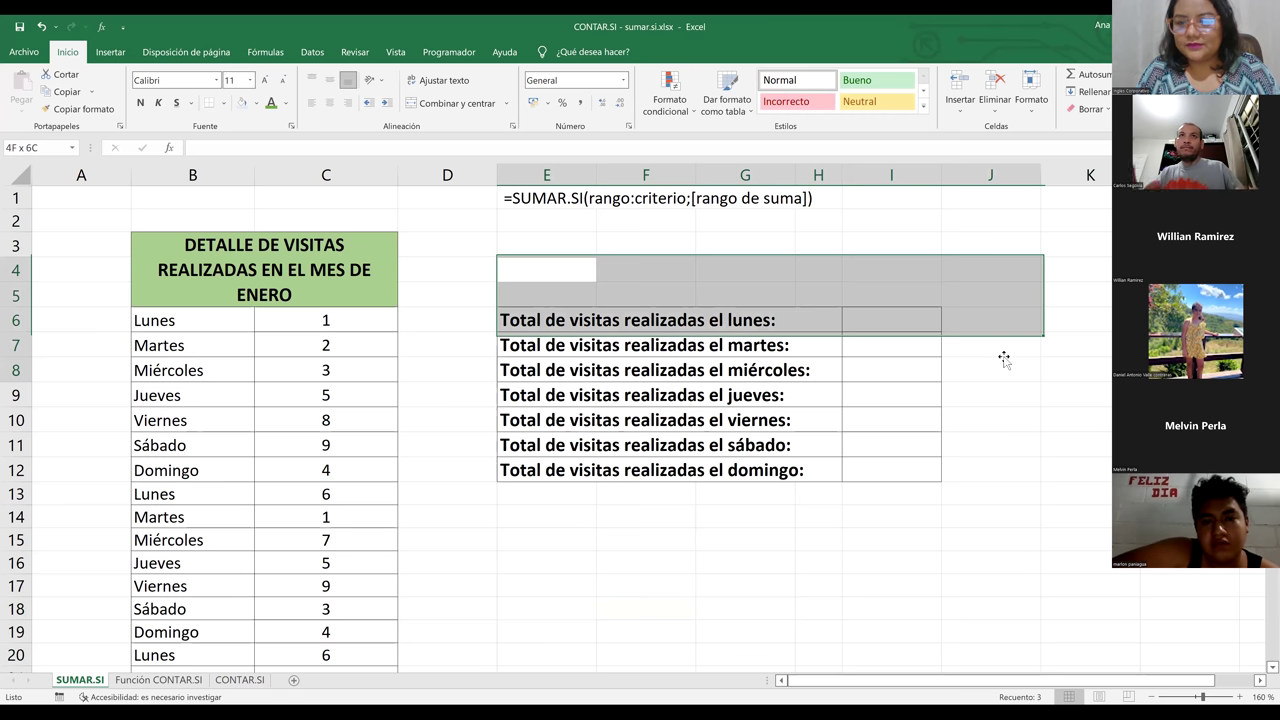
{"action": "left_click", "coordinate": [1003, 356]}
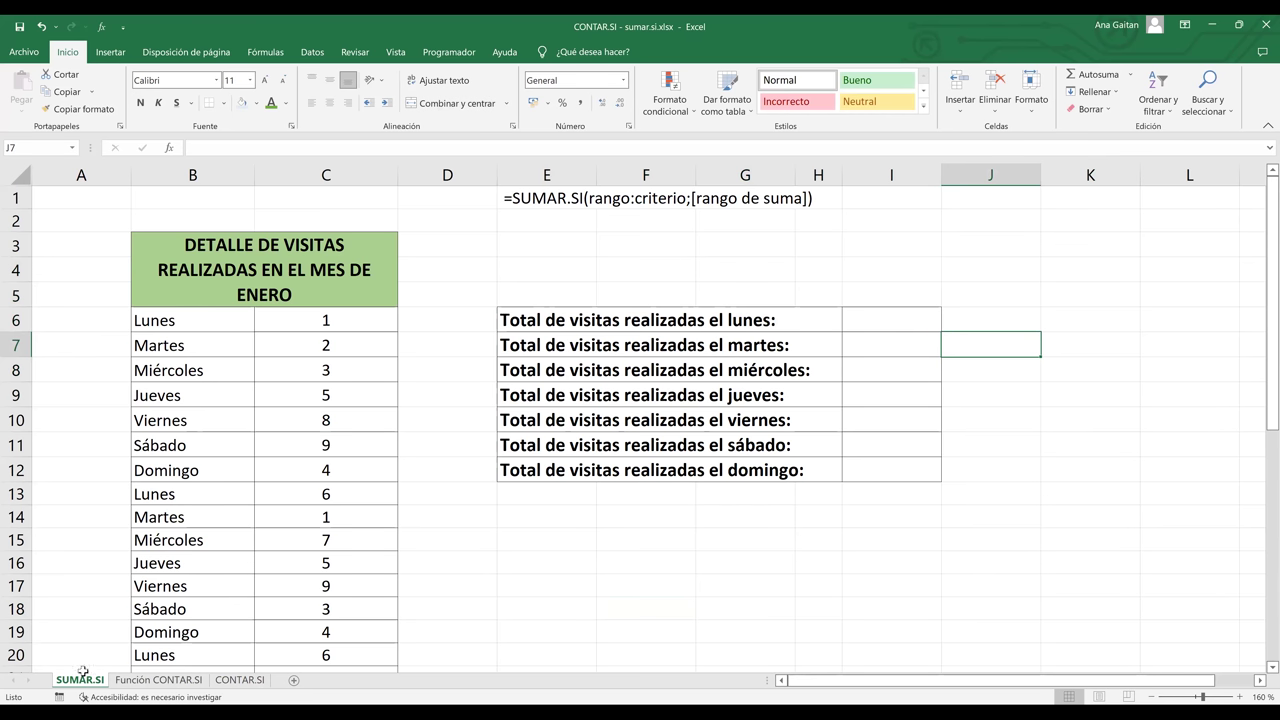
{"action": "left_click", "coordinate": [140, 684]}
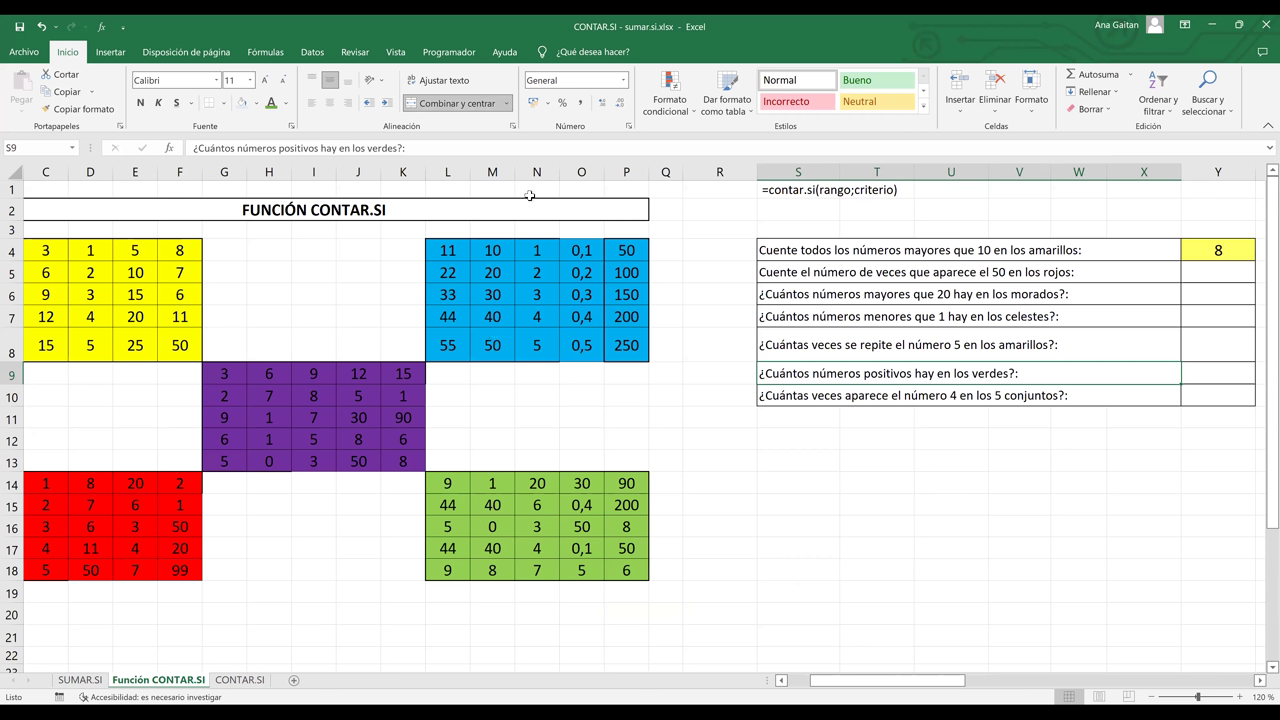
{"action": "key", "text": "ctrl+Page_Up"}
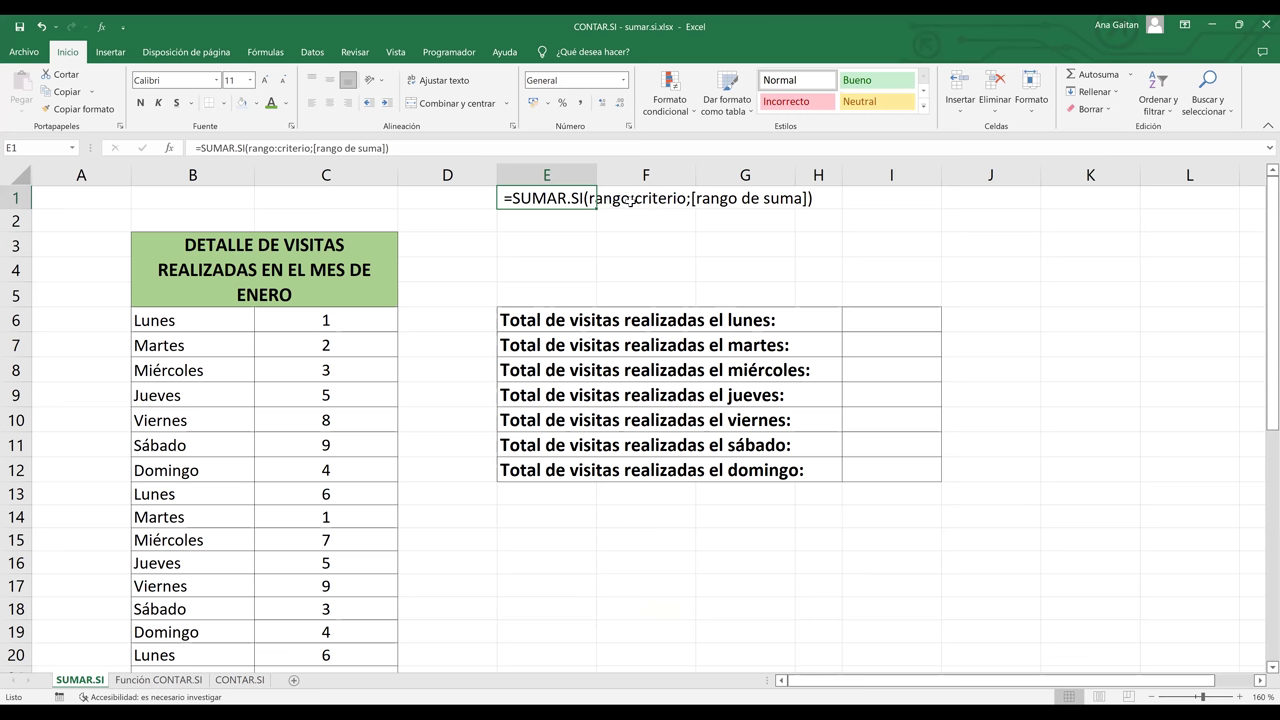
{"action": "key", "text": "Right"}
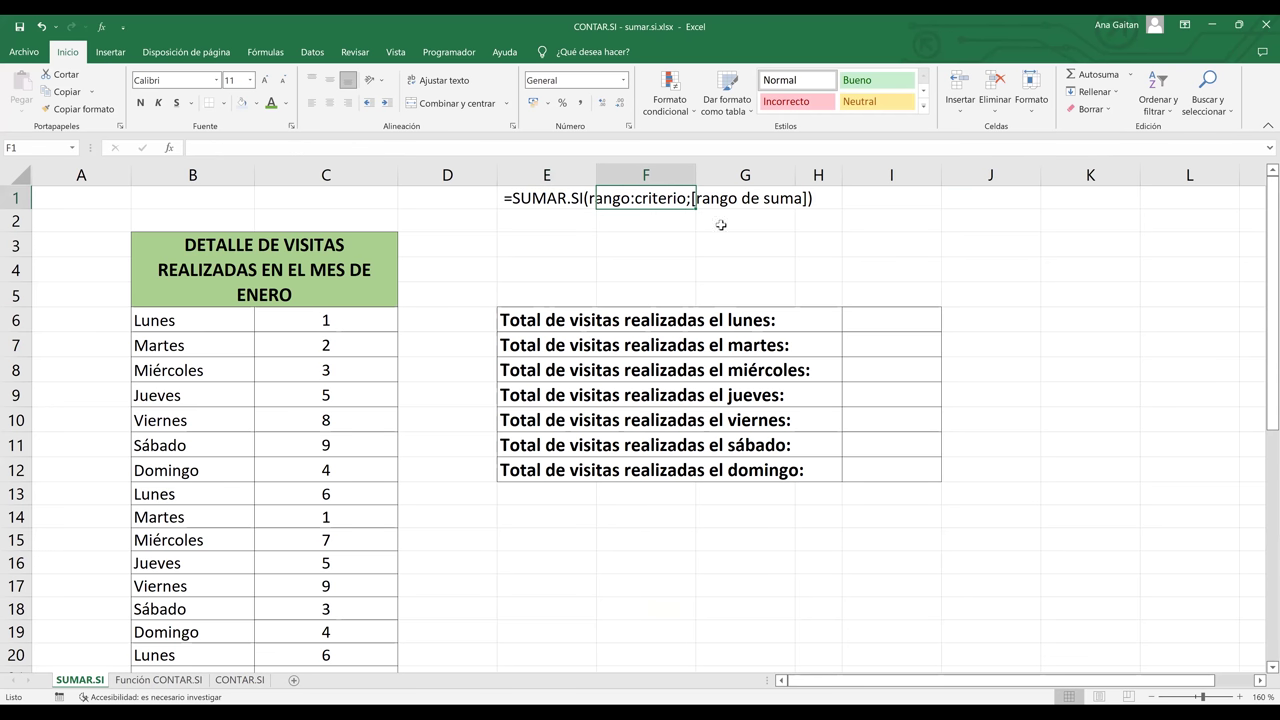
{"action": "key", "text": "Down"}
{"action": "key", "text": "Down"}
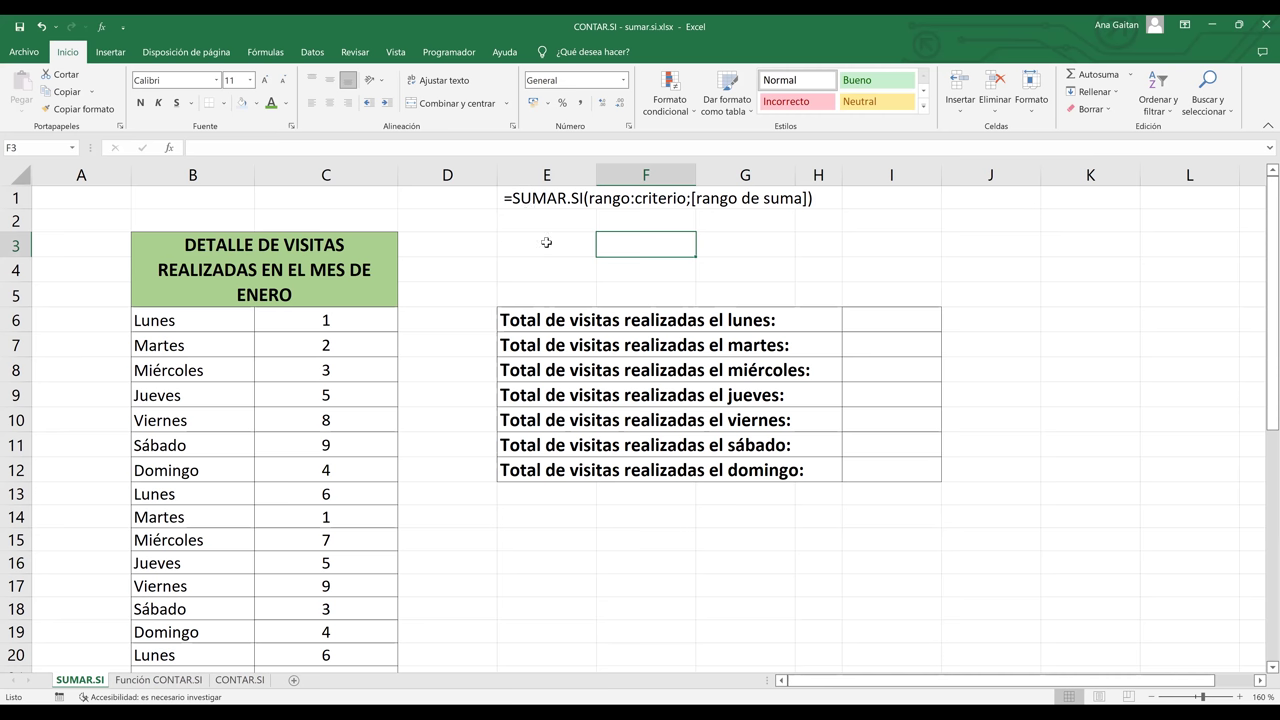
{"action": "left_click", "coordinate": [544, 241]}
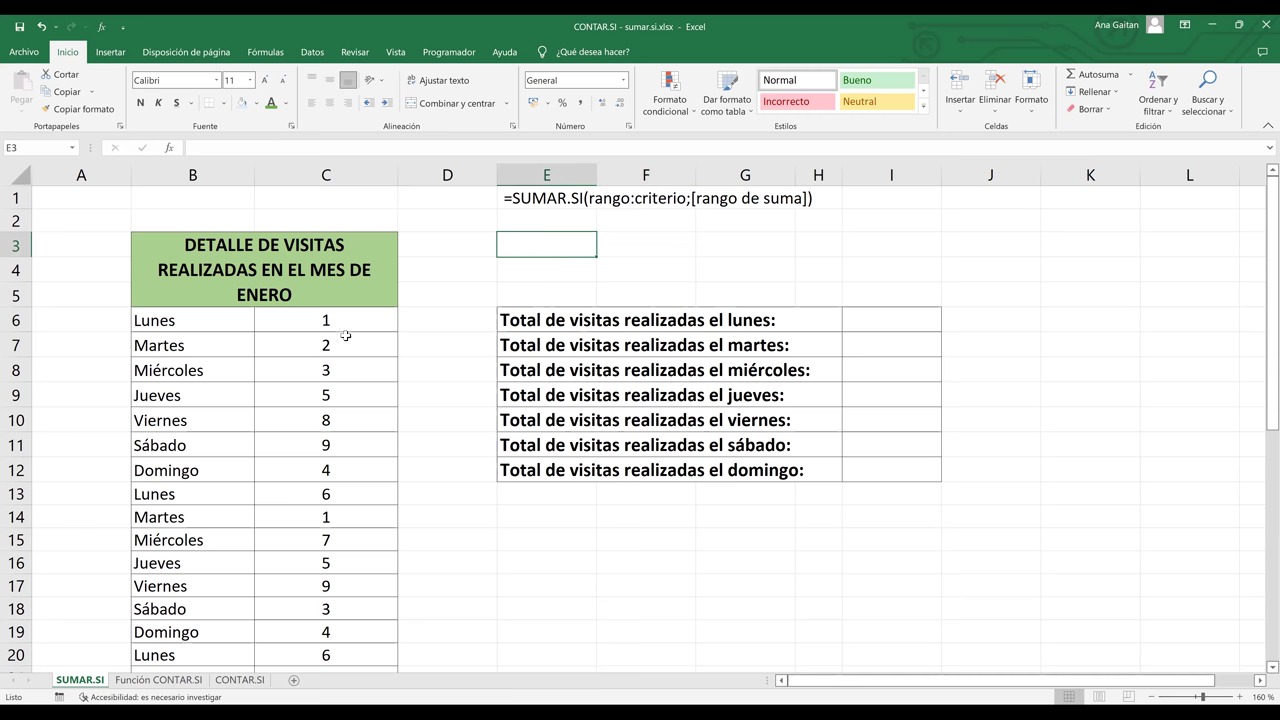
{"action": "left_click", "coordinate": [615, 325]}
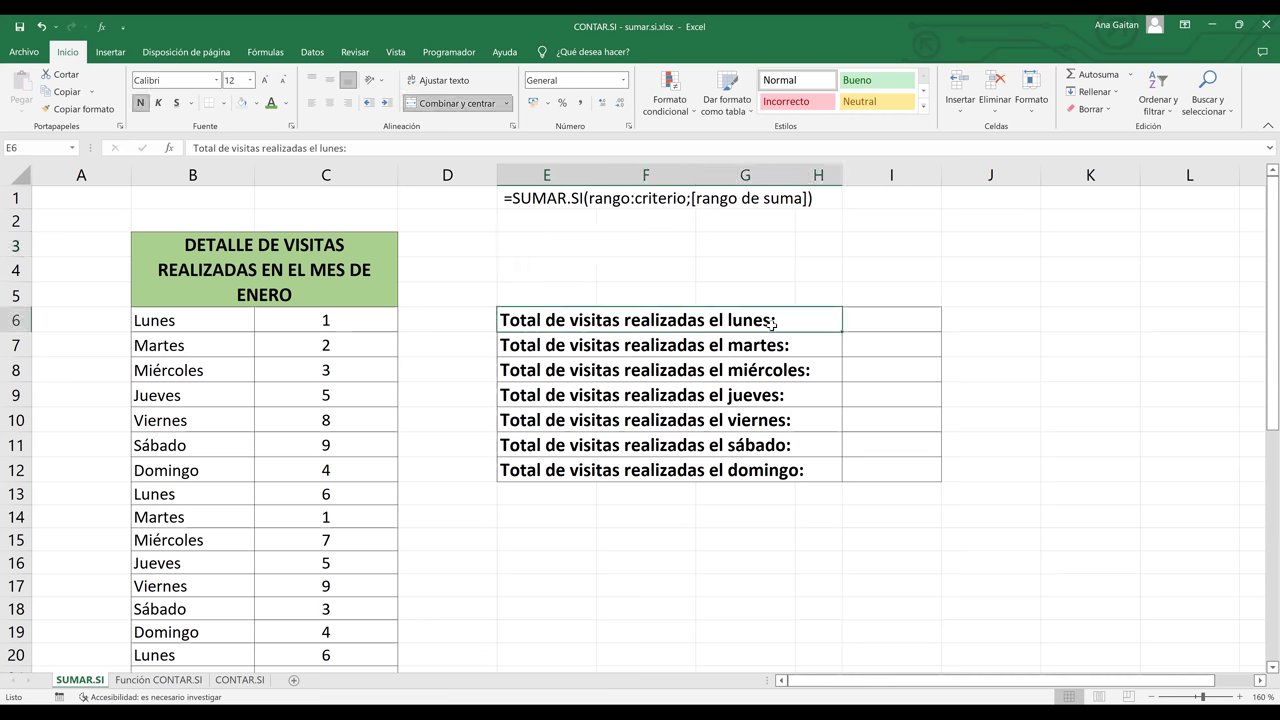
{"action": "left_click", "coordinate": [886, 332]}
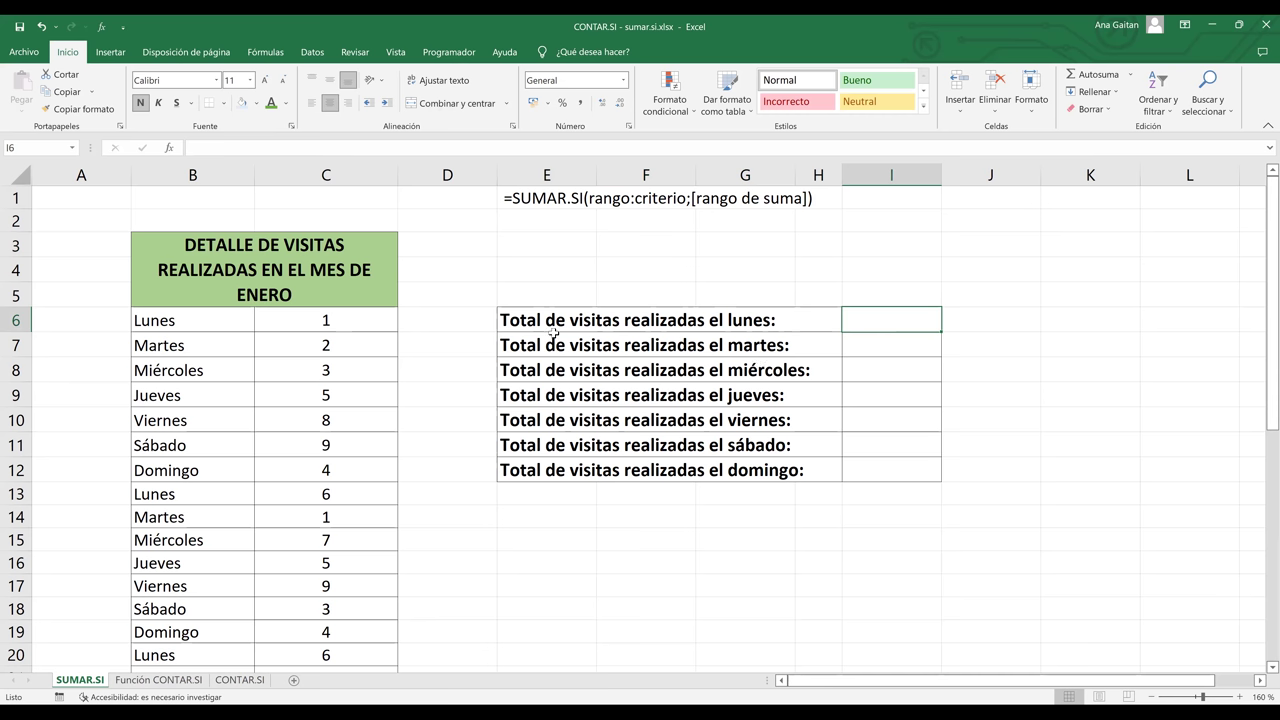
{"action": "left_click", "coordinate": [539, 199]}
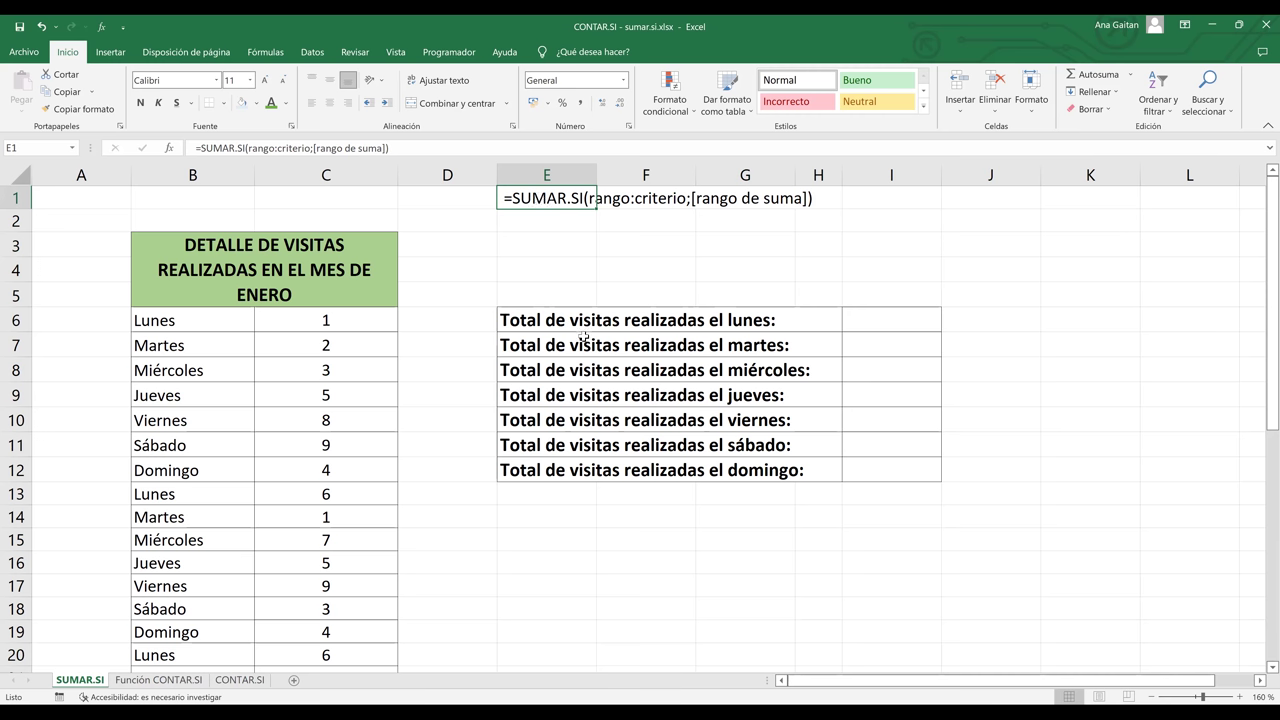
{"action": "left_click", "coordinate": [897, 324]}
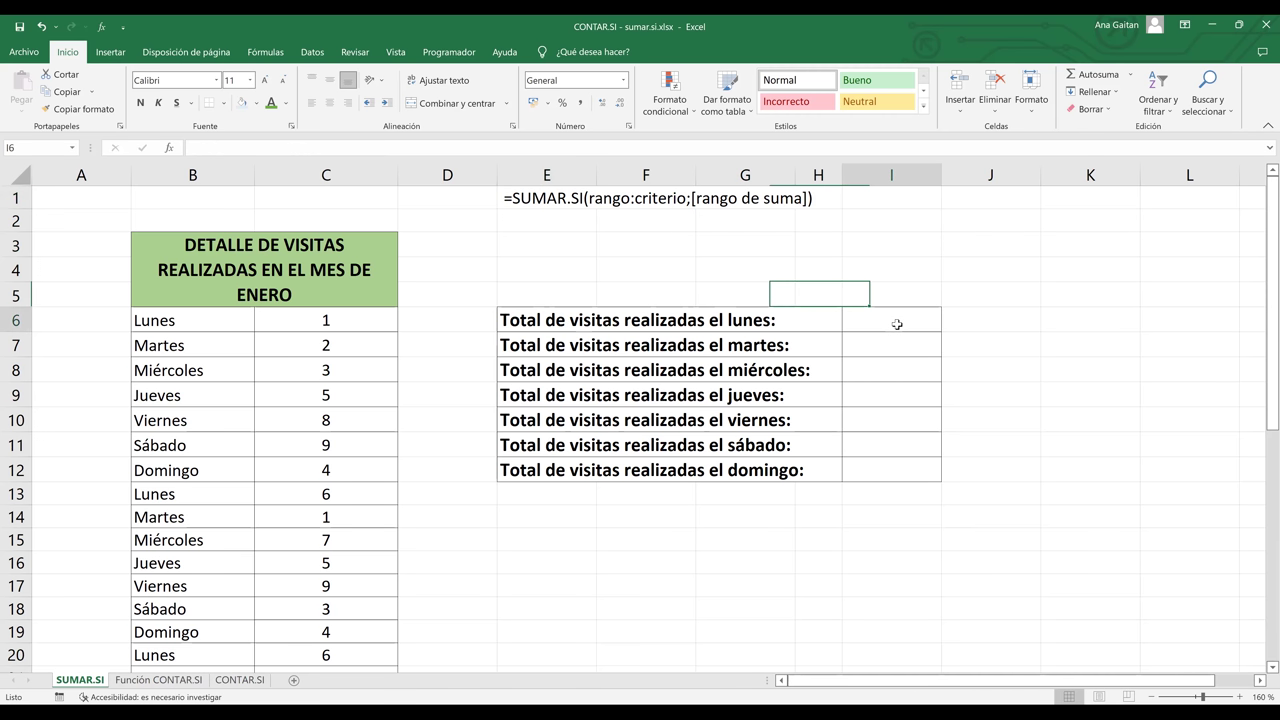
Review the January visits list down to its last row, its title, and the first Lunes entry with its total cell
{"action": "key", "text": "Down"}
{"action": "key", "text": "Down"}
{"action": "key", "text": "Down"}
{"action": "key", "text": "Down"}
{"action": "key", "text": "Down"}
{"action": "key", "text": "Down"}
{"action": "key", "text": "Down"}
{"action": "key", "text": "Down"}
{"action": "key", "text": "Down"}
{"action": "key", "text": "Down"}
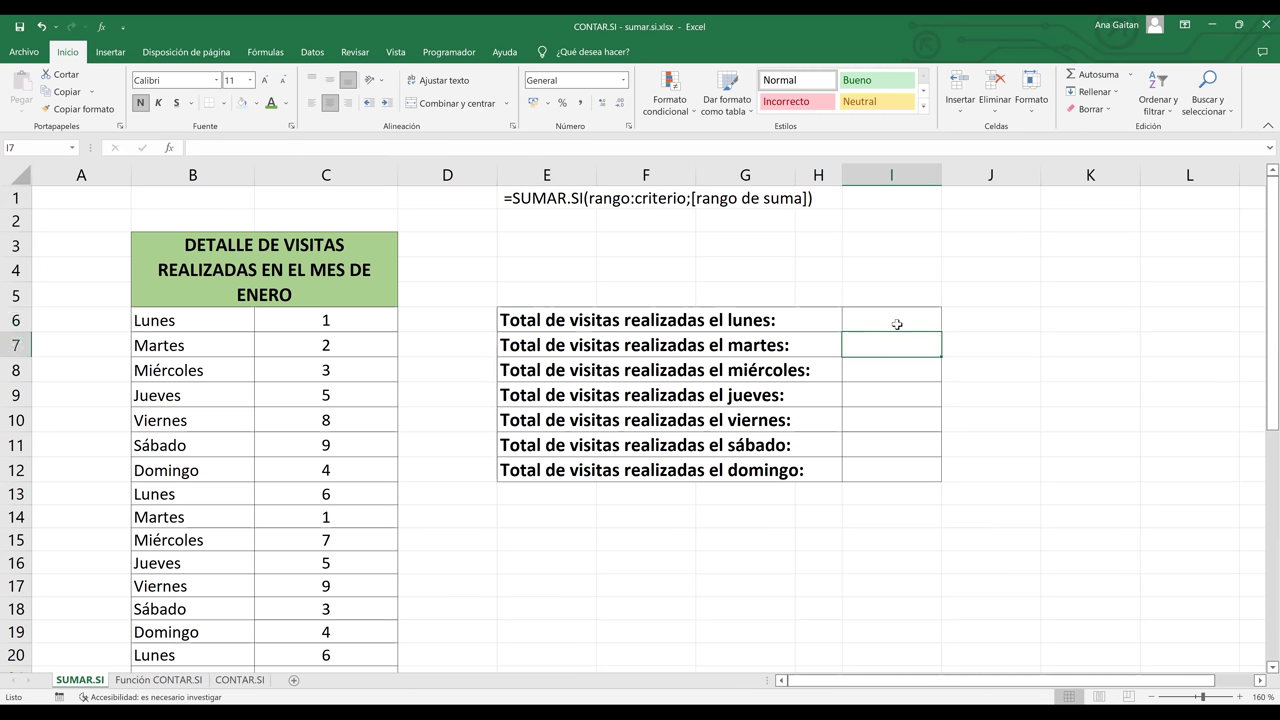
{"action": "key", "text": "Down"}
{"action": "key", "text": "Down"}
{"action": "key", "text": "Down"}
{"action": "key", "text": "Down"}
{"action": "key", "text": "Down"}
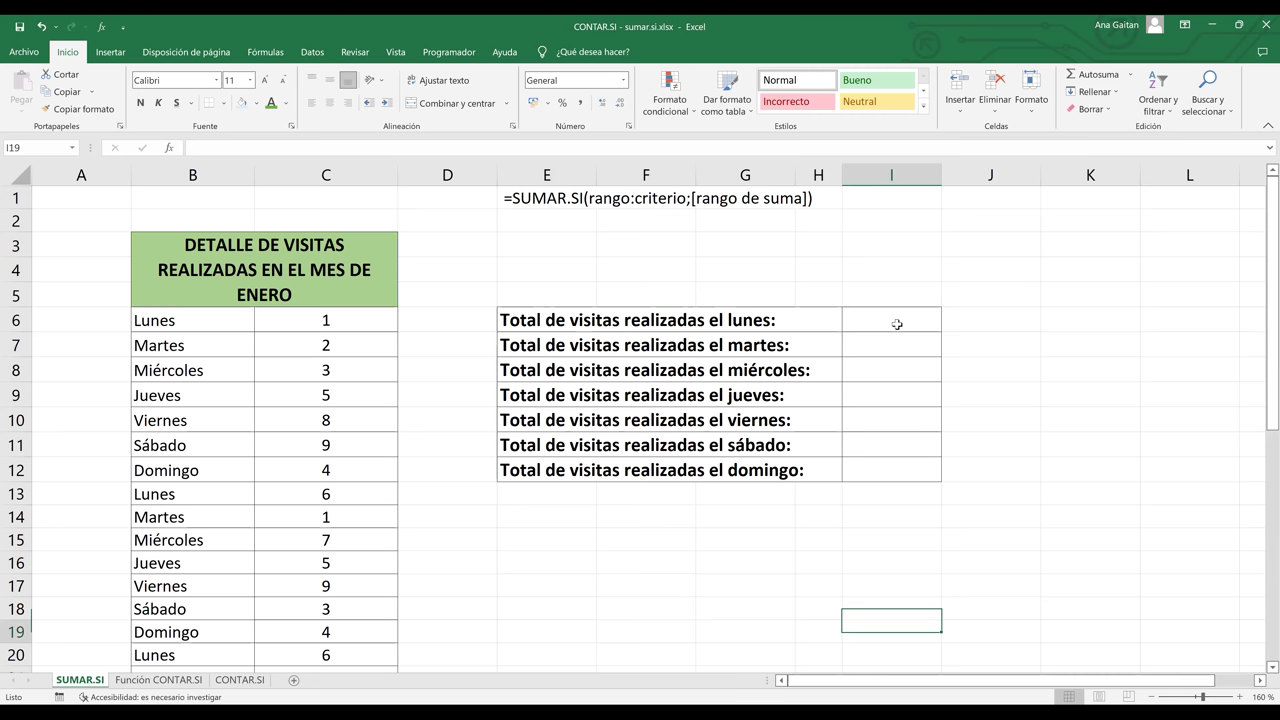
{"action": "key", "text": "Down"}
{"action": "key", "text": "Down"}
{"action": "key", "text": "Down"}
{"action": "key", "text": "Down"}
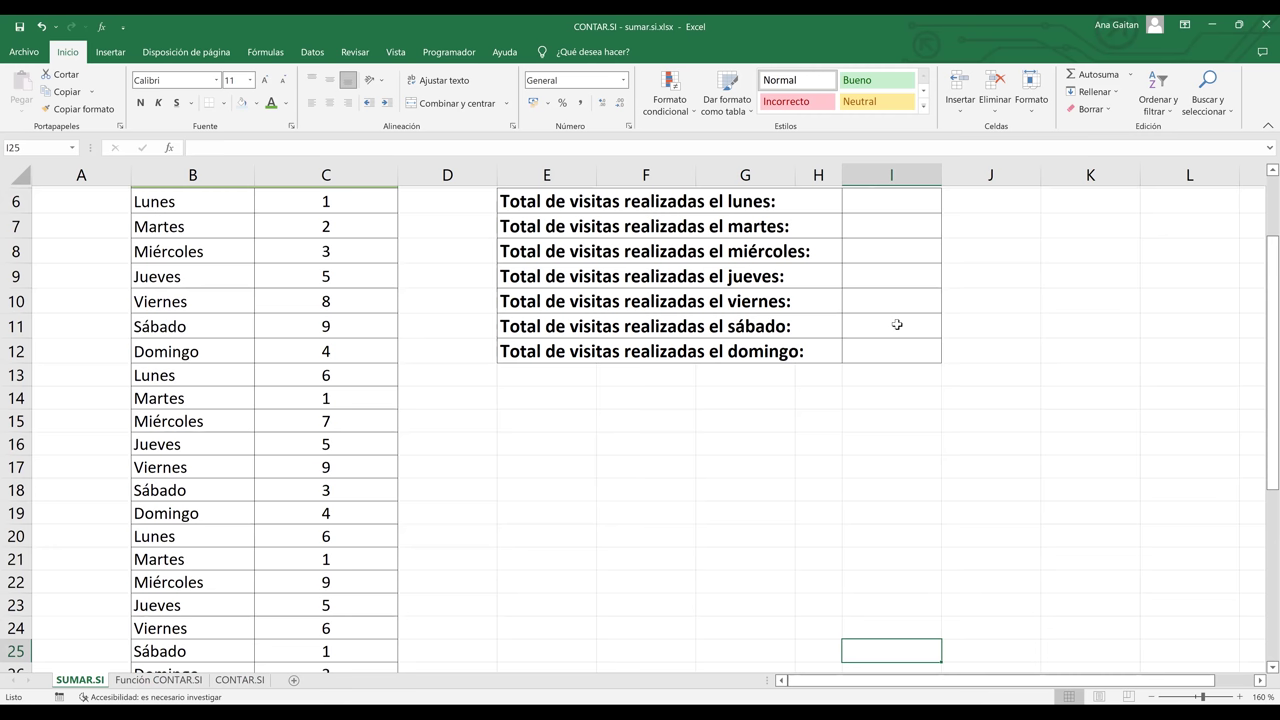
{"action": "key", "text": "Down"}
{"action": "key", "text": "Down"}
{"action": "key", "text": "Down"}
{"action": "key", "text": "Down"}
{"action": "key", "text": "Down"}
{"action": "key", "text": "Down"}
{"action": "key", "text": "Down"}
{"action": "key", "text": "Down"}
{"action": "key", "text": "Down"}
{"action": "key", "text": "Down"}
{"action": "key", "text": "Down"}
{"action": "key", "text": "Down"}
{"action": "key", "text": "Down"}
{"action": "key", "text": "Down"}
{"action": "key", "text": "Down"}
{"action": "key", "text": "Down"}
{"action": "key", "text": "Down"}
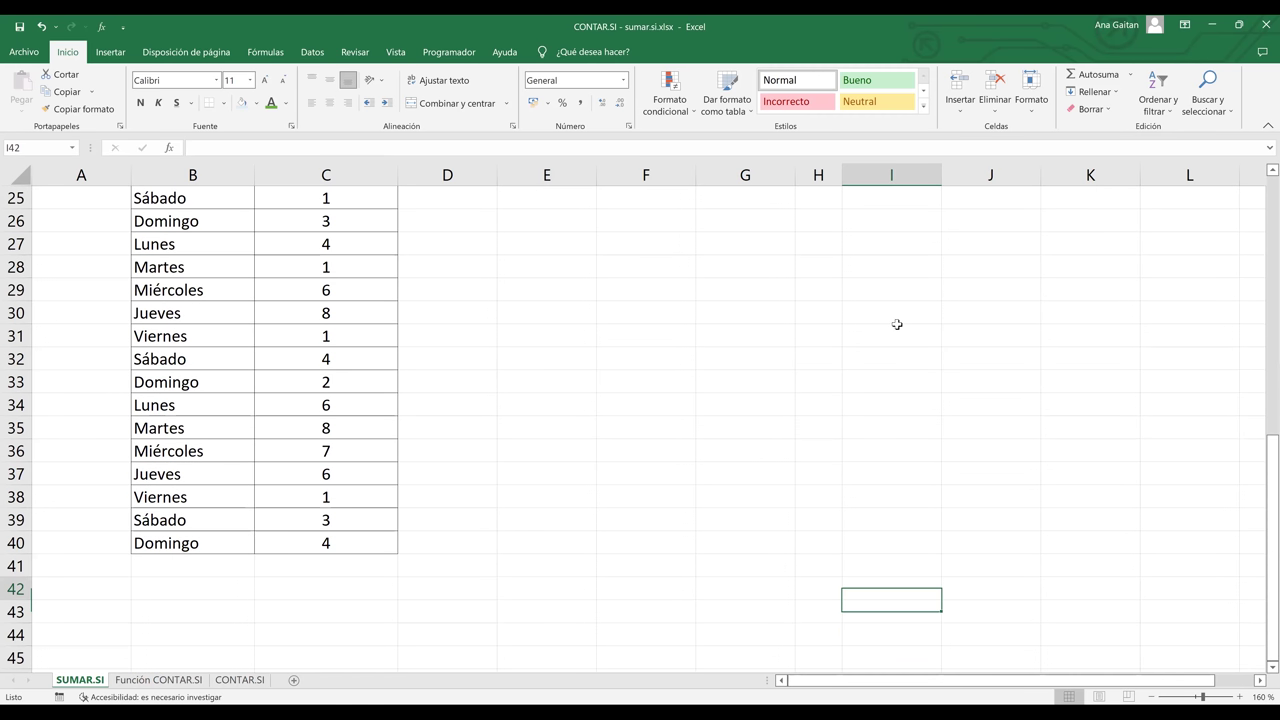
{"action": "key", "text": "ctrl+Up"}
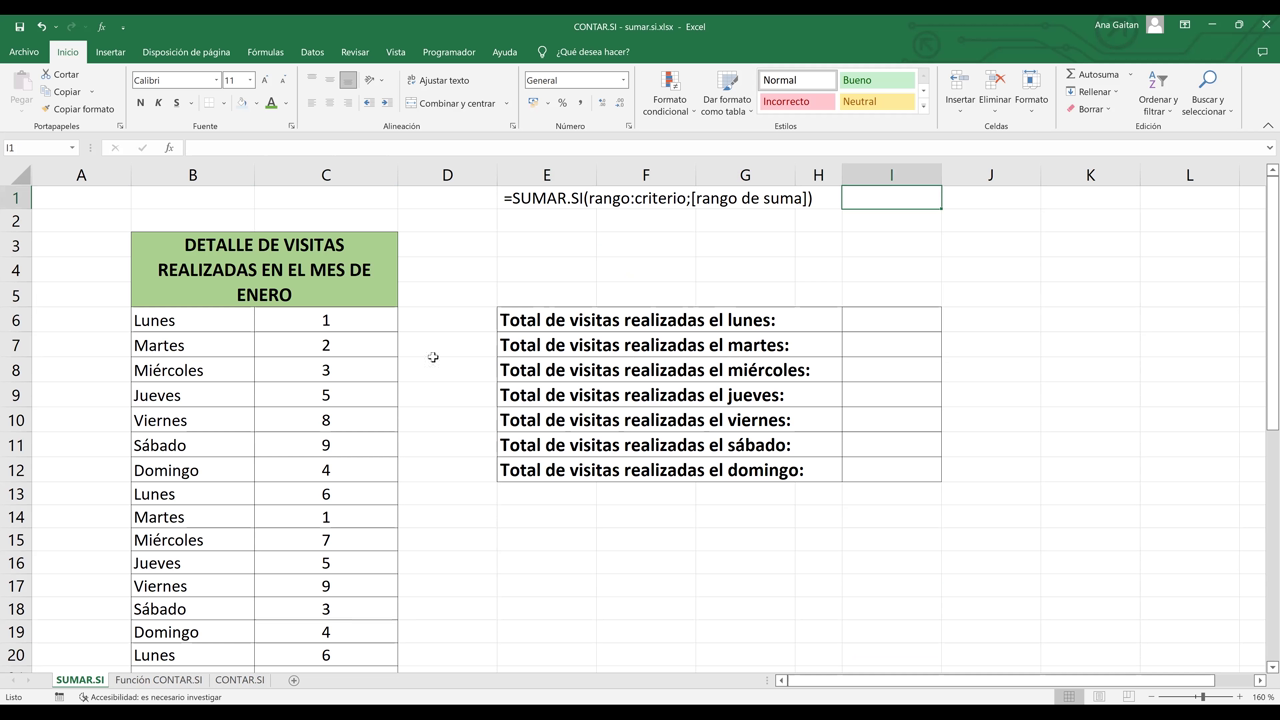
{"action": "left_click", "coordinate": [325, 270]}
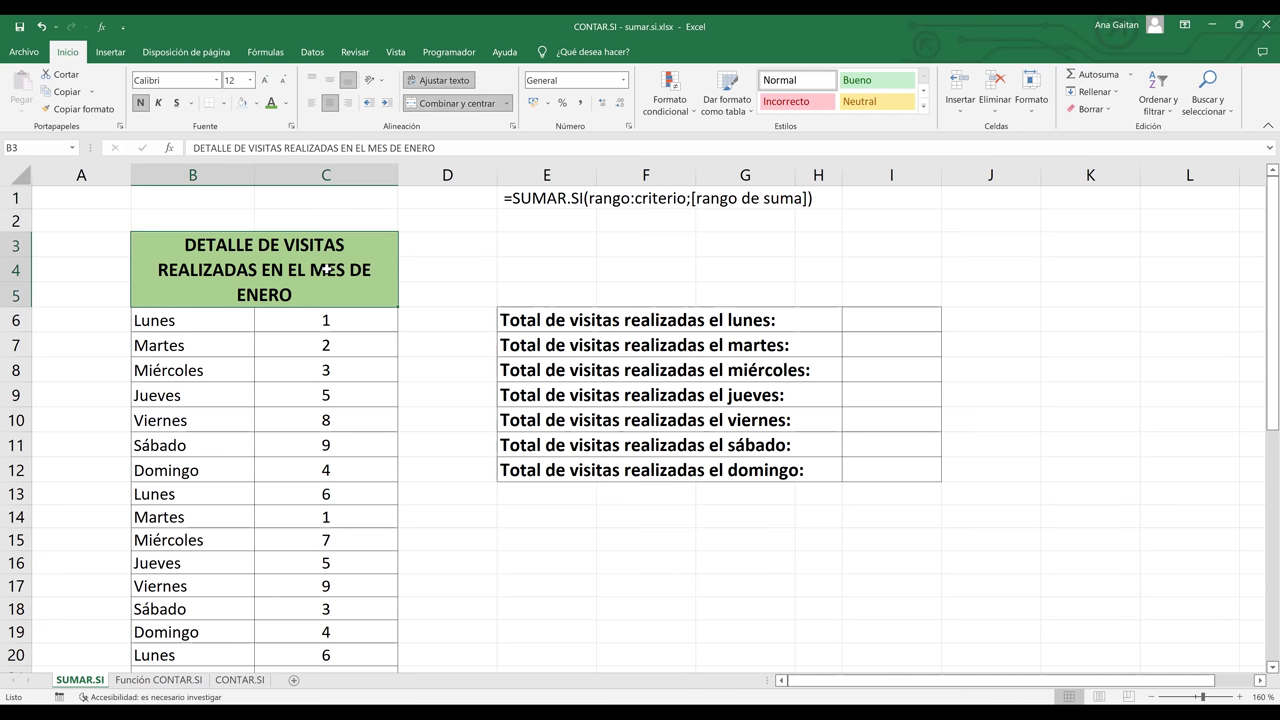
{"action": "left_click", "coordinate": [911, 324]}
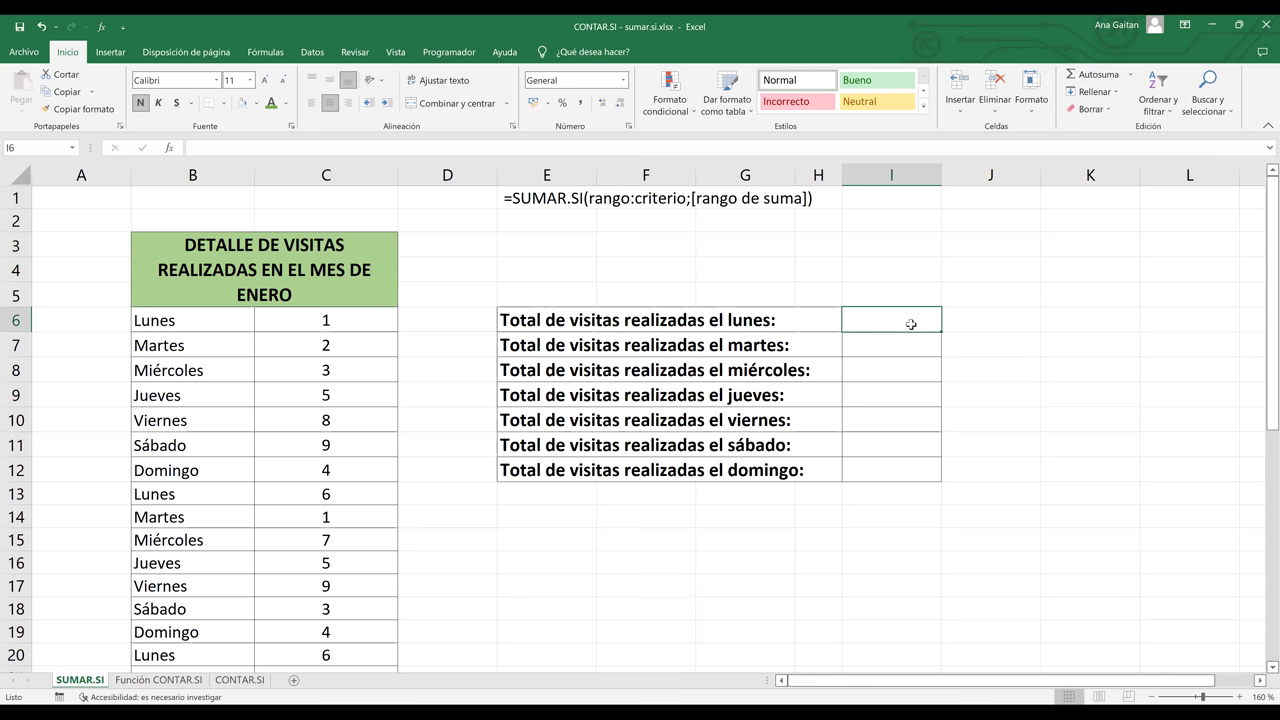
{"action": "left_click", "coordinate": [184, 326]}
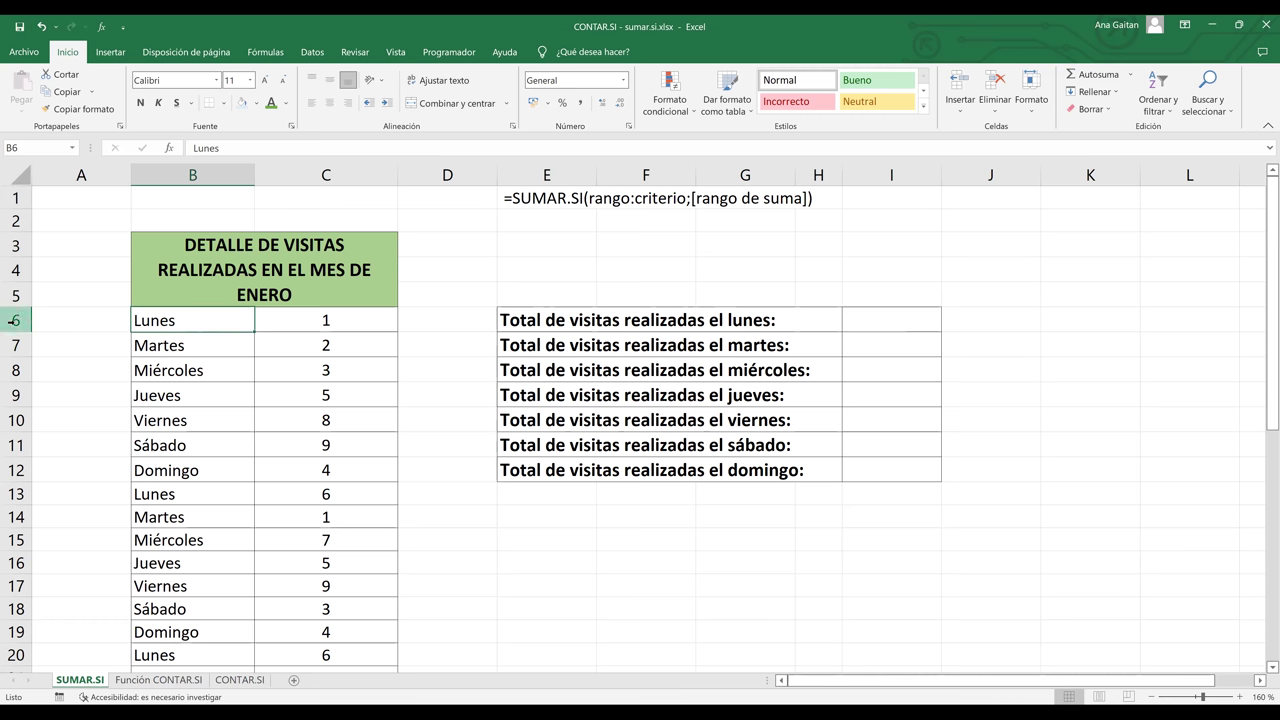
Insert an empty row above row 6, directly below the green title of the visits list
{"action": "left_click", "coordinate": [14, 320]}
{"action": "left_click", "coordinate": [877, 101]}
{"action": "key", "text": "ctrl+z"}
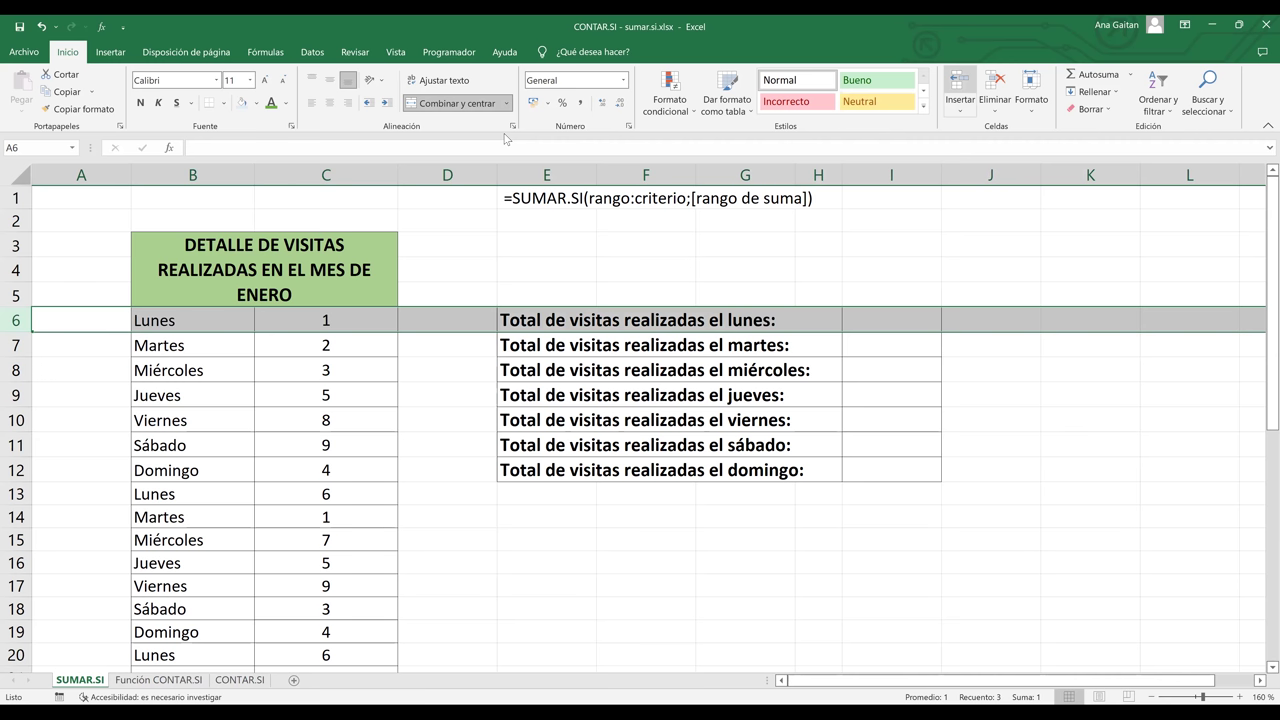
{"action": "key", "text": "ctrl+plus"}
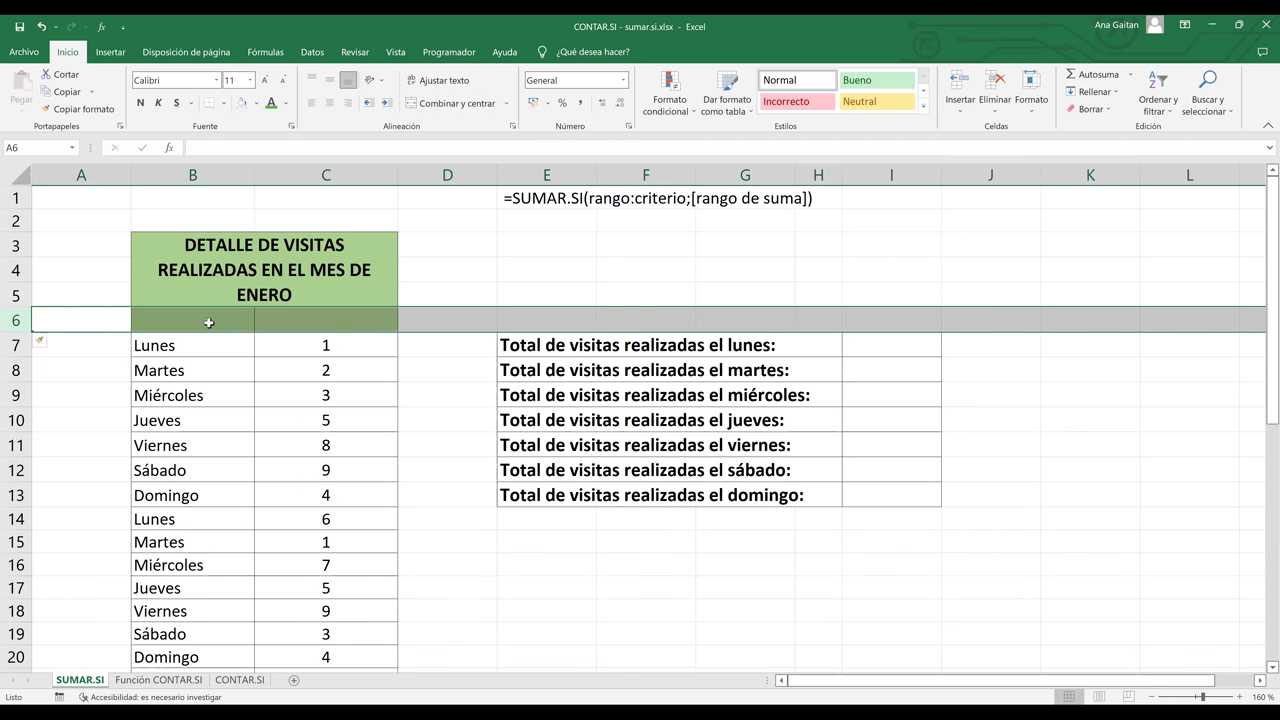
Enter the column headers "Dias" in B6 and "Visitas" in C6 of the new row
{"action": "left_click", "coordinate": [209, 322]}
{"action": "type", "text": "D"}
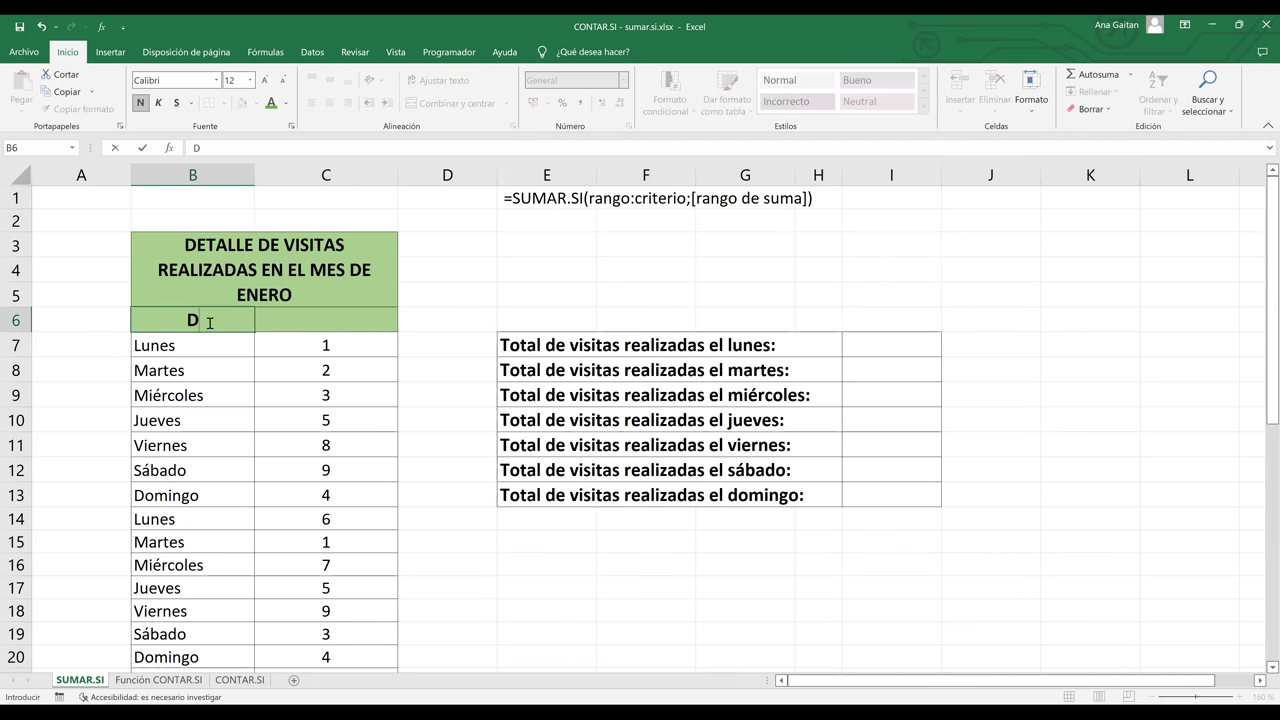
{"action": "type", "text": "ias"}
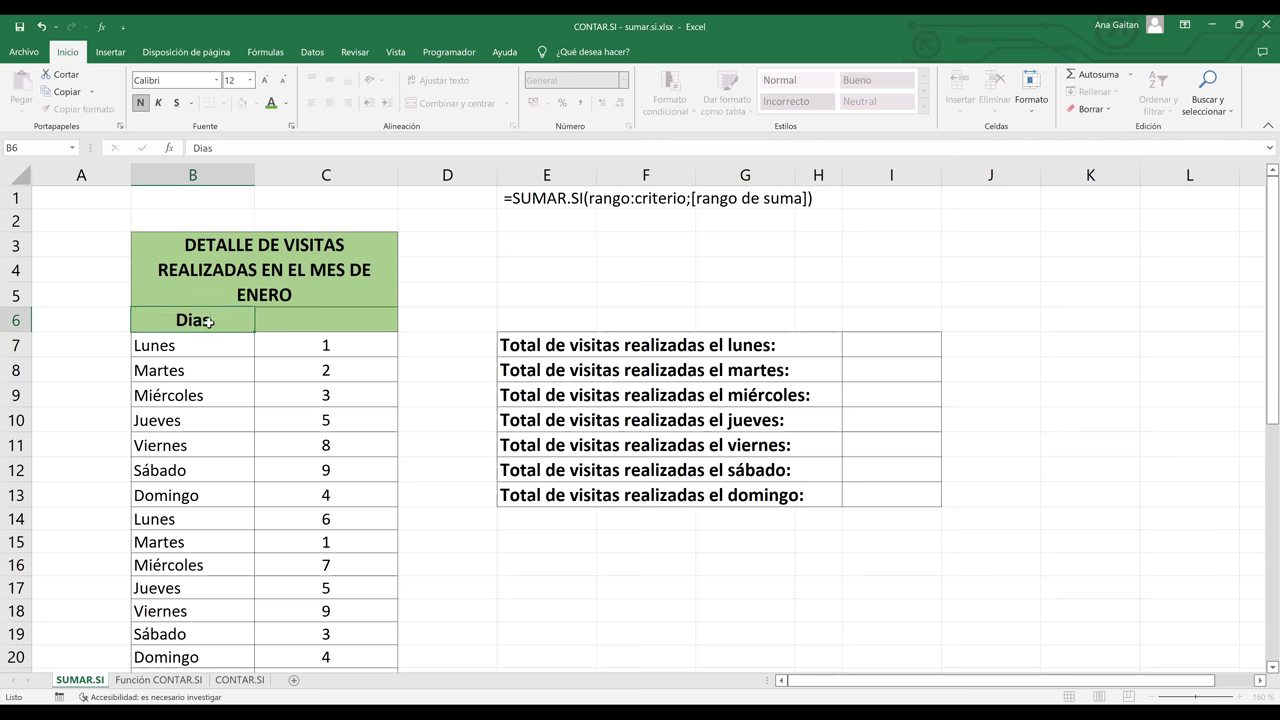
{"action": "key", "text": "Tab"}
{"action": "type", "text": "V"}
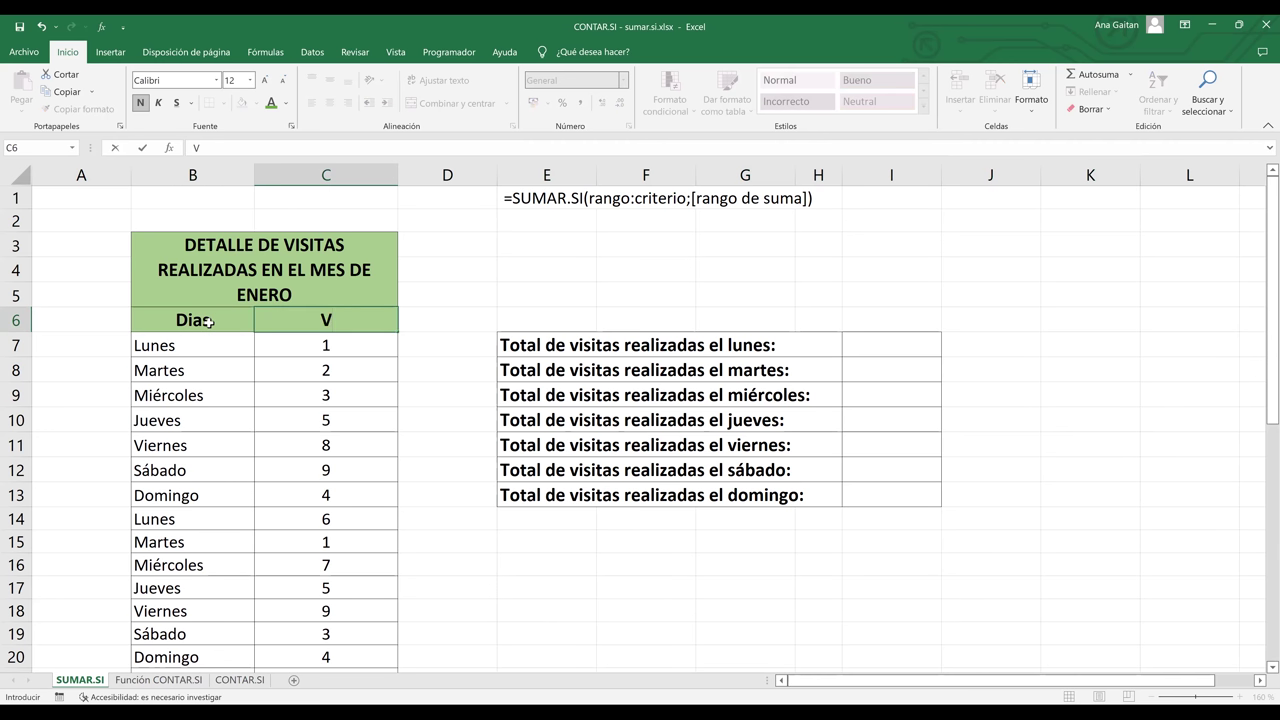
{"action": "type", "text": "isitas"}
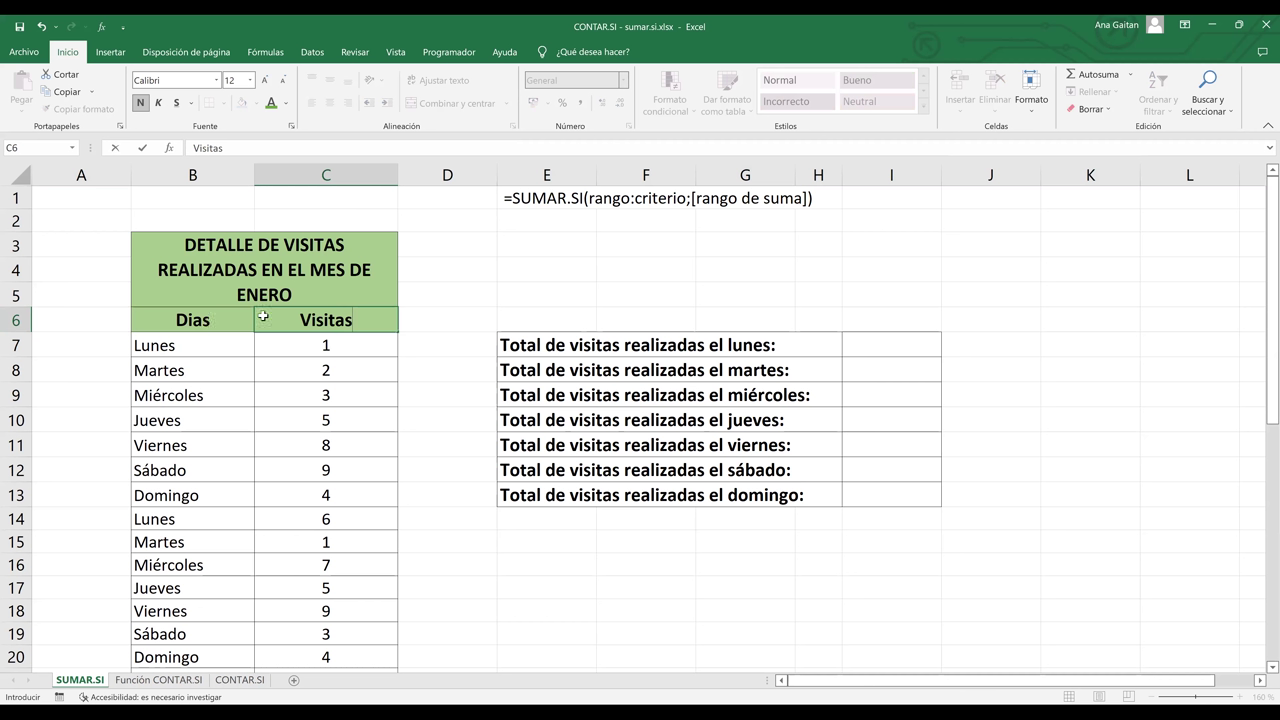
{"action": "left_click", "coordinate": [183, 349]}
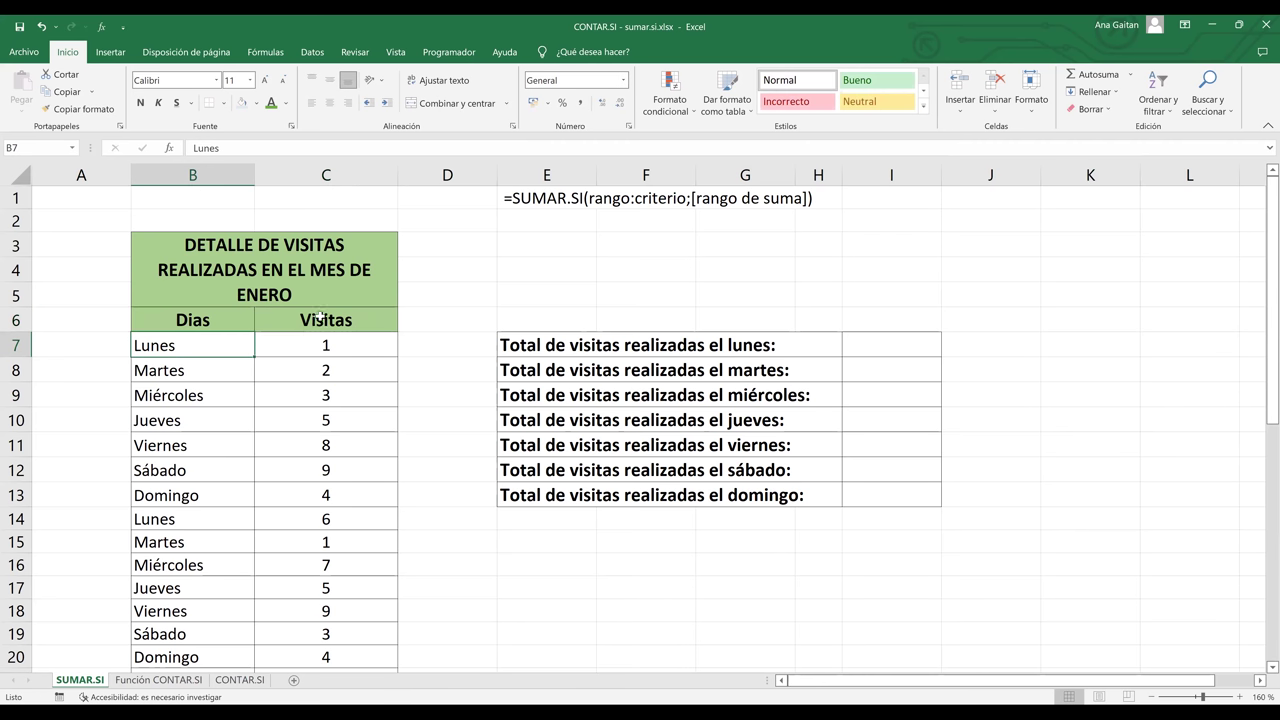
Apply a filter to the Dias and Visitas headers in B6:C6
{"action": "key", "text": "Up"}
{"action": "key", "text": "shift+Right"}
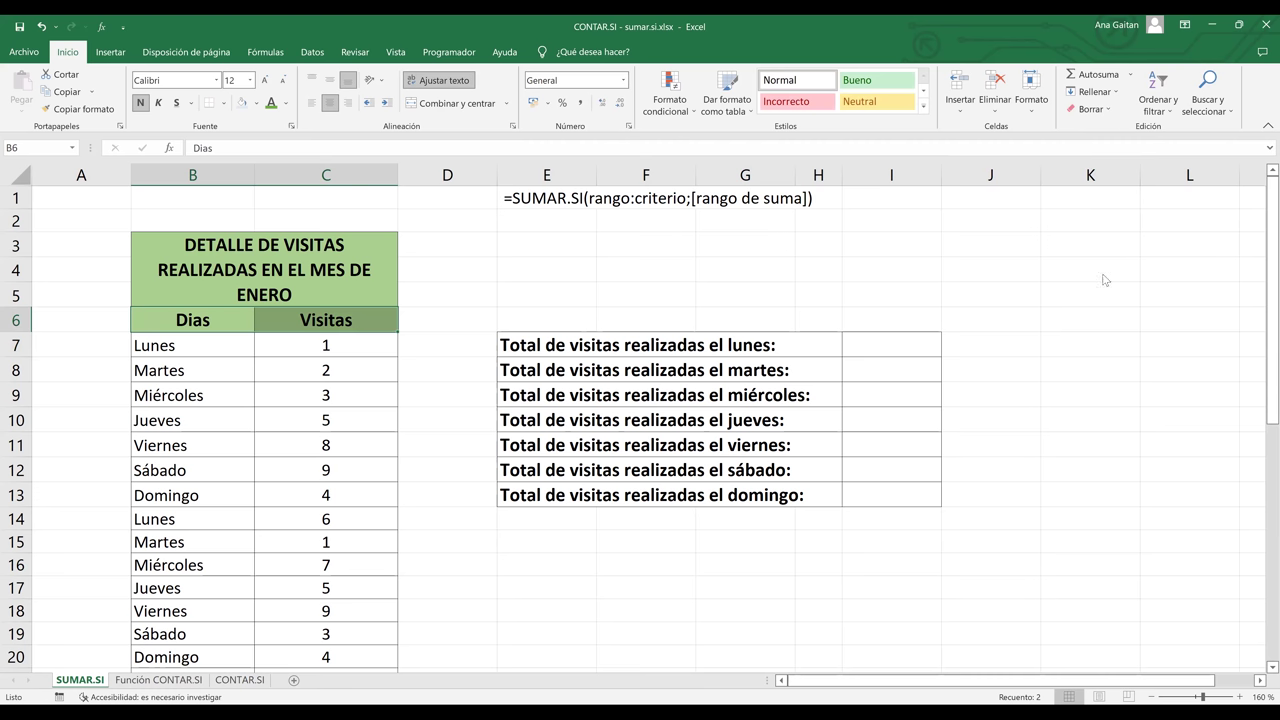
{"action": "key", "text": "alt+d"}
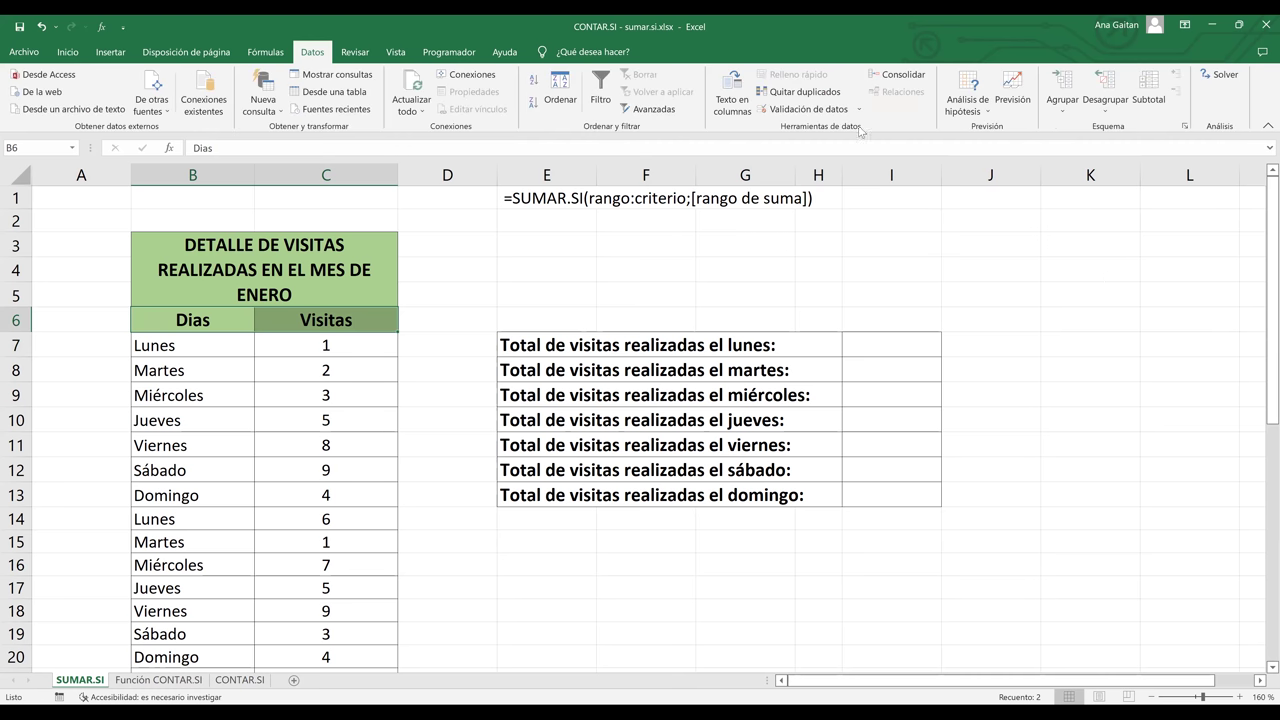
{"action": "left_click", "coordinate": [597, 104]}
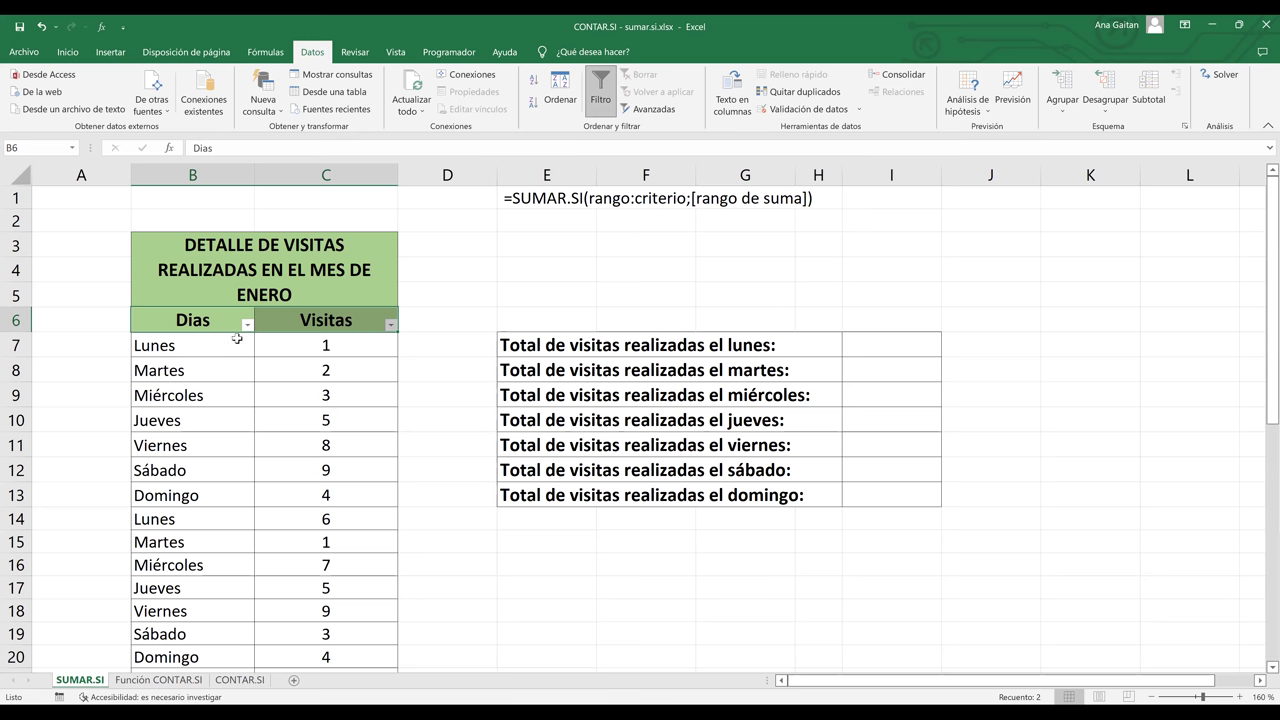
Filter the Dias column to show only the Lunes rows
{"action": "key", "text": "Down"}
{"action": "key", "text": "Right"}
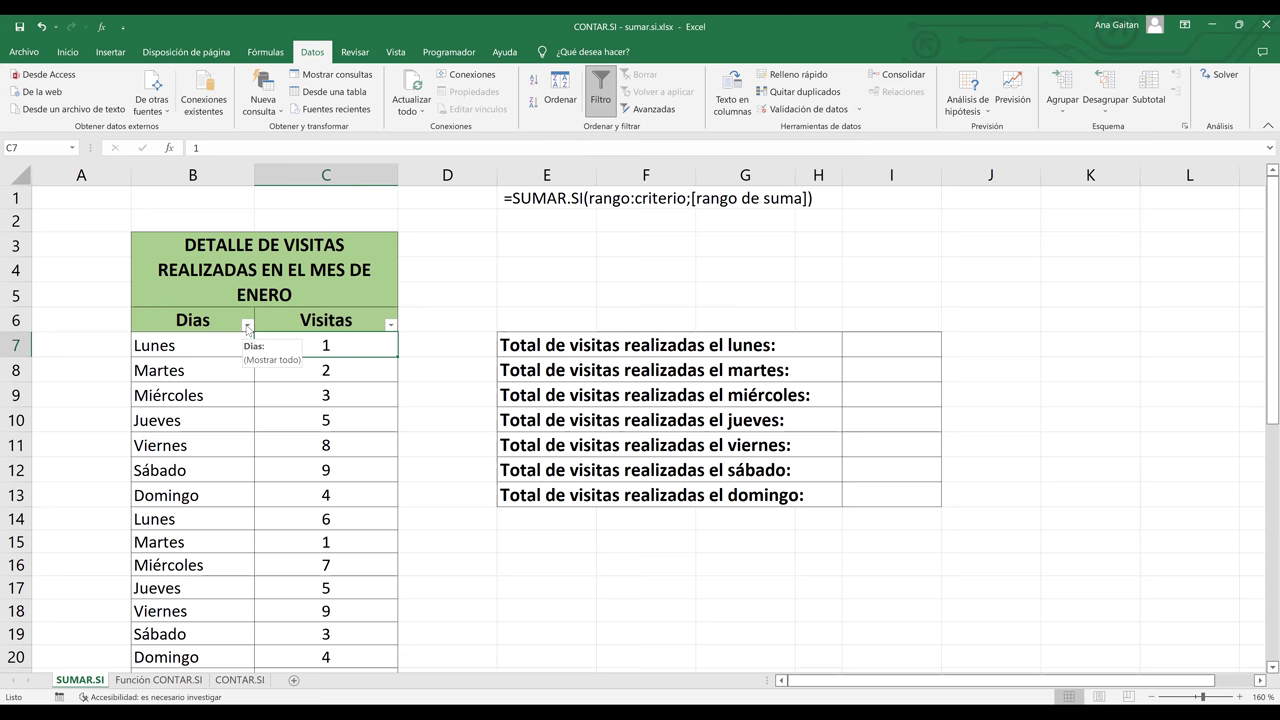
{"action": "left_click", "coordinate": [248, 325]}
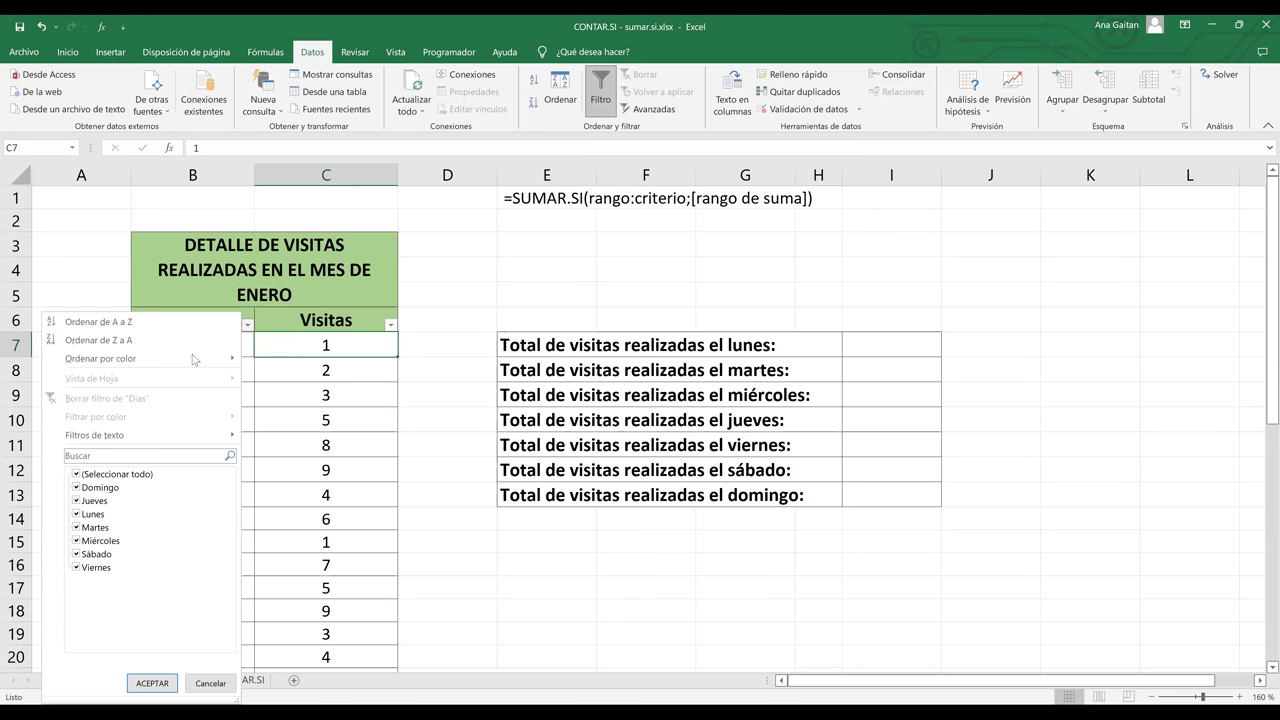
{"action": "left_click", "coordinate": [80, 477]}
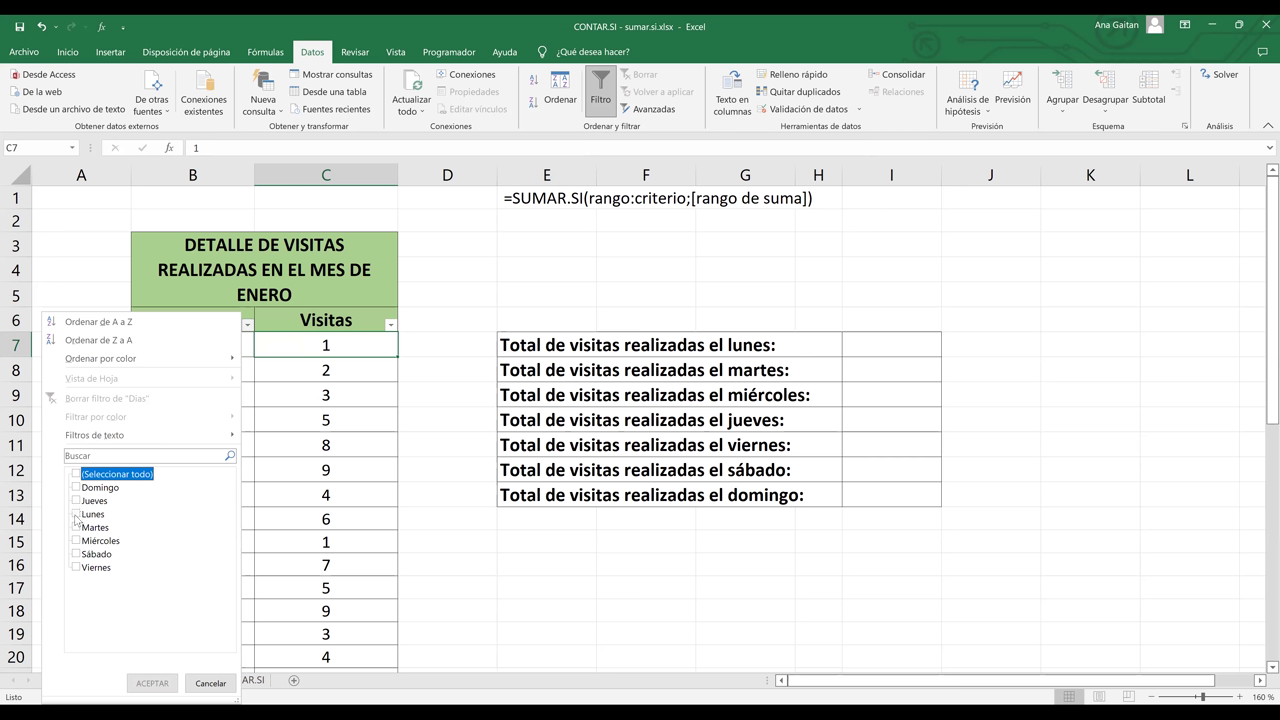
{"action": "left_click", "coordinate": [76, 514]}
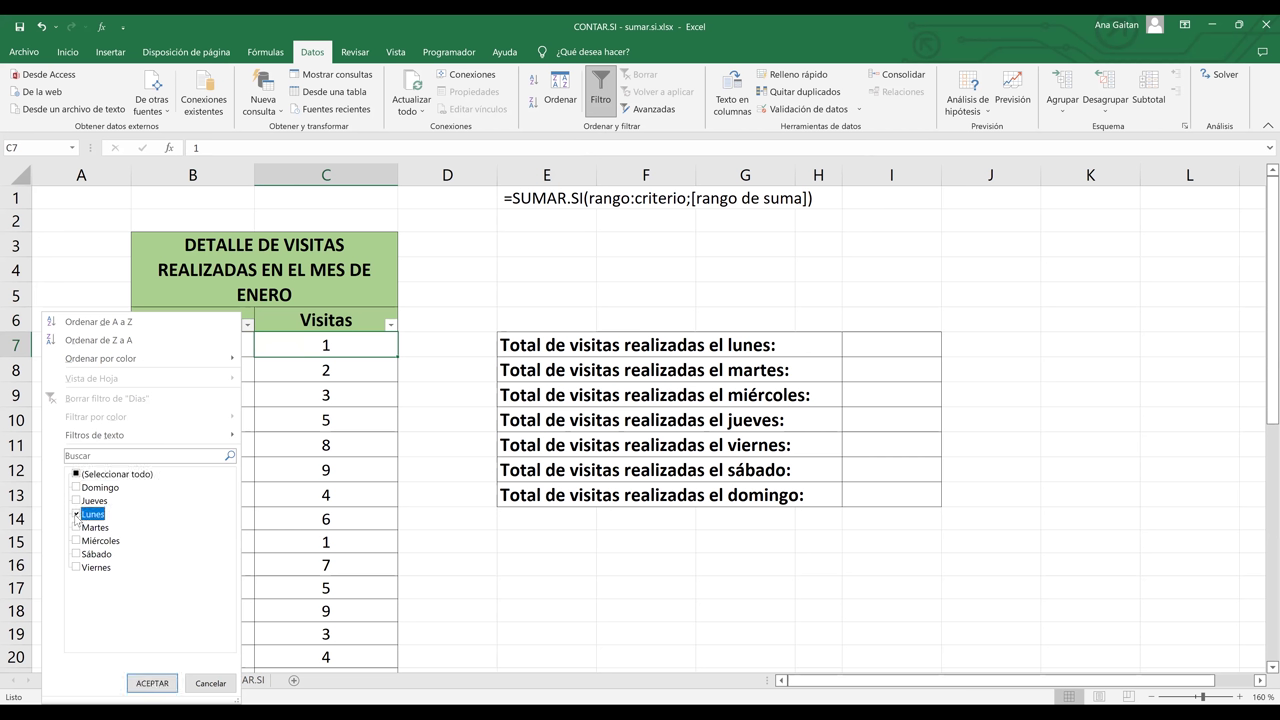
{"action": "left_click", "coordinate": [155, 684]}
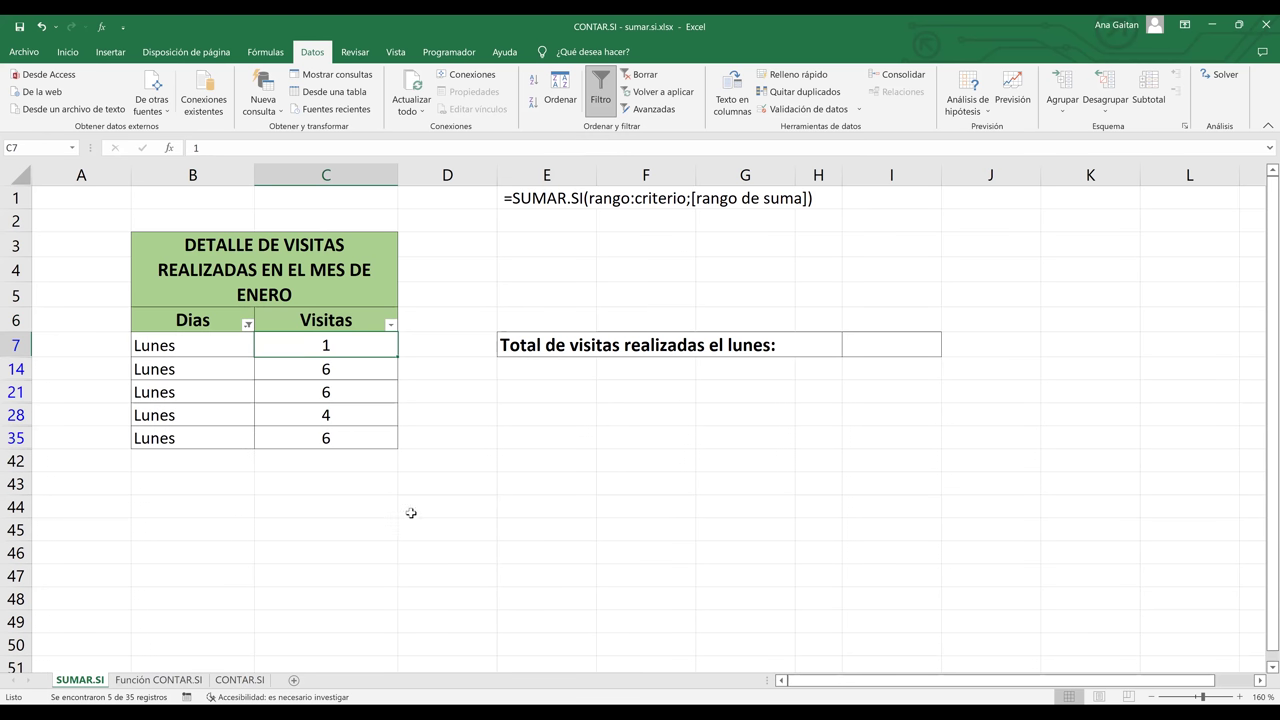
{"action": "left_click", "coordinate": [410, 513]}
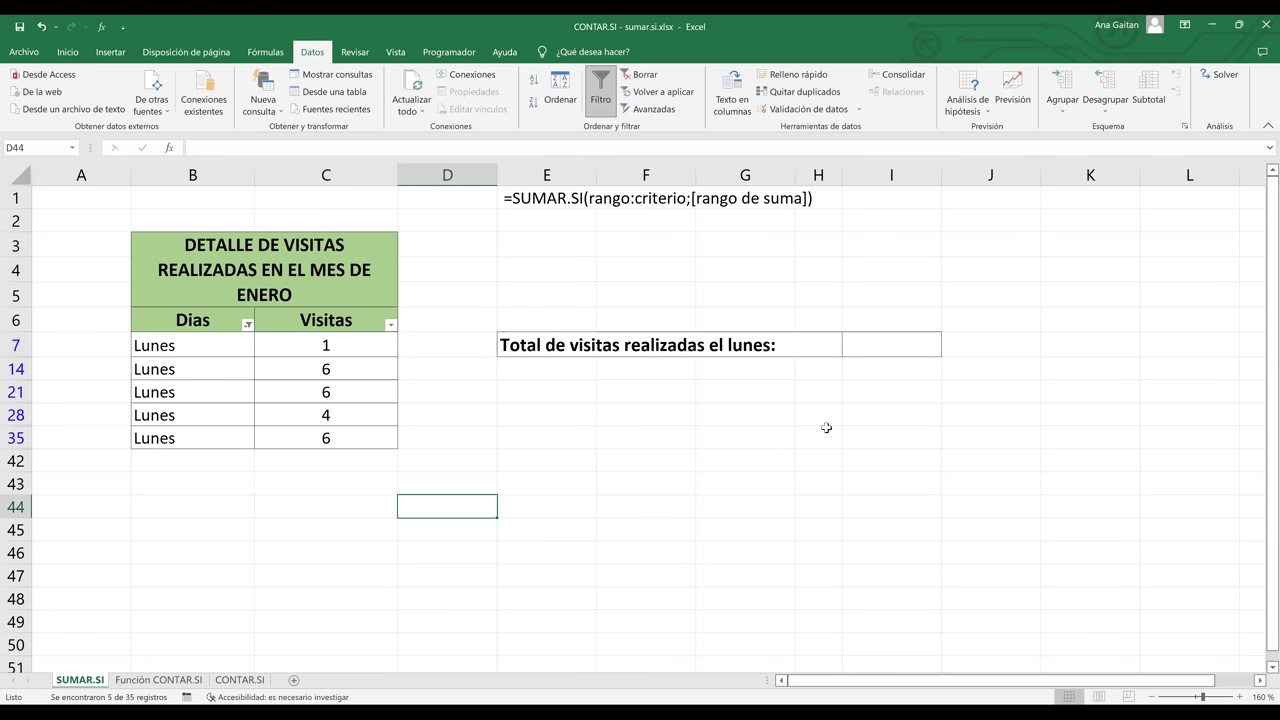
Total the filtered Monday visits in I7 with the formula =SUMA(C7:C35)
{"action": "left_click", "coordinate": [893, 343]}
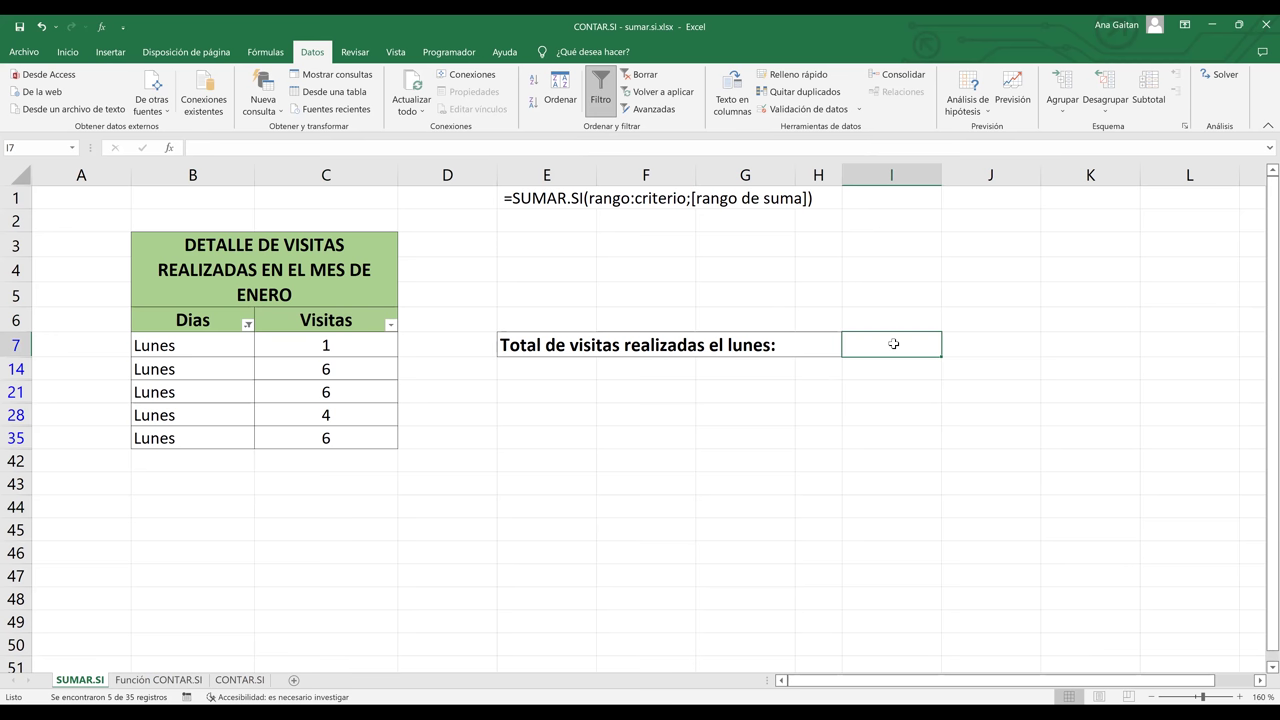
{"action": "type", "text": "="}
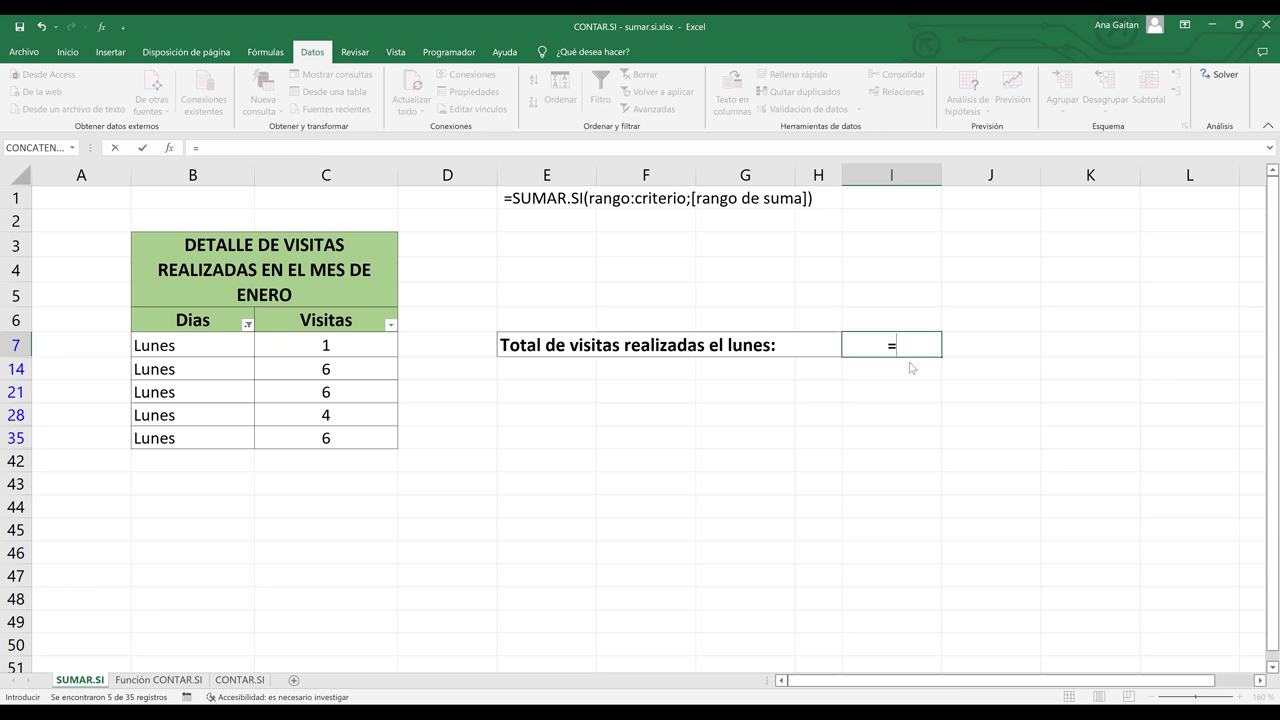
{"action": "type", "text": "SUMA("}
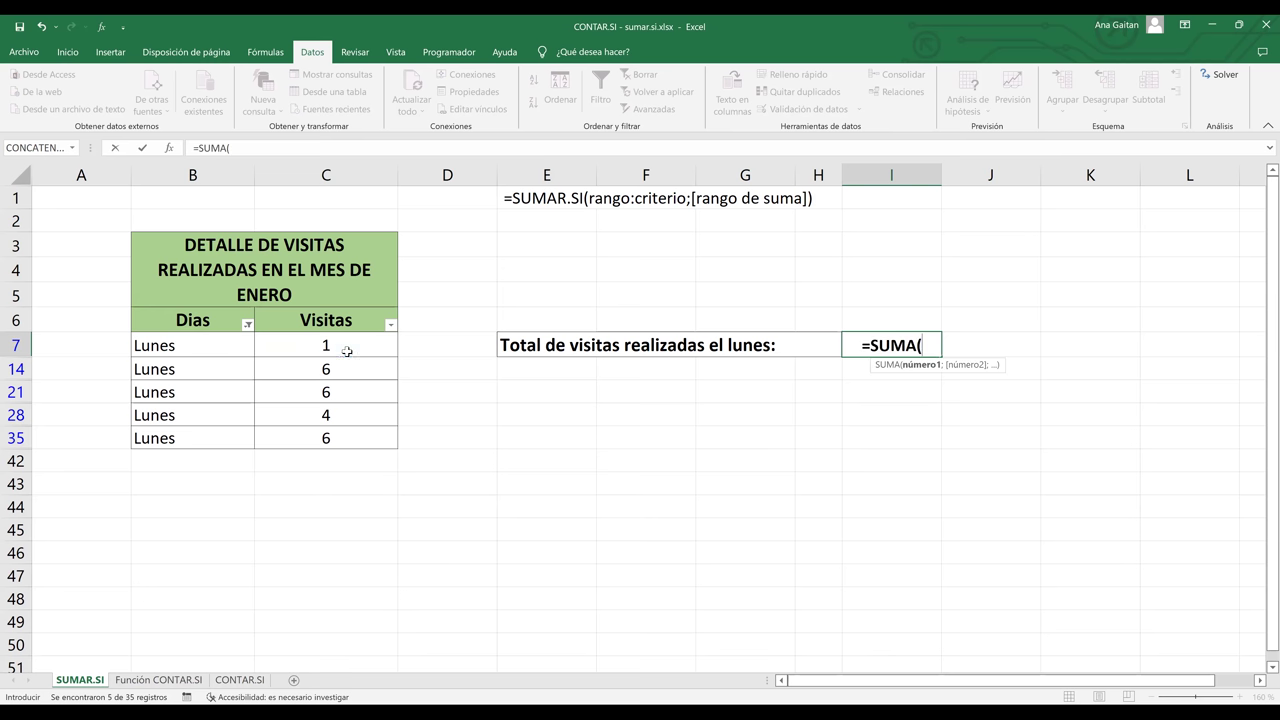
{"action": "left_click", "coordinate": [346, 345]}
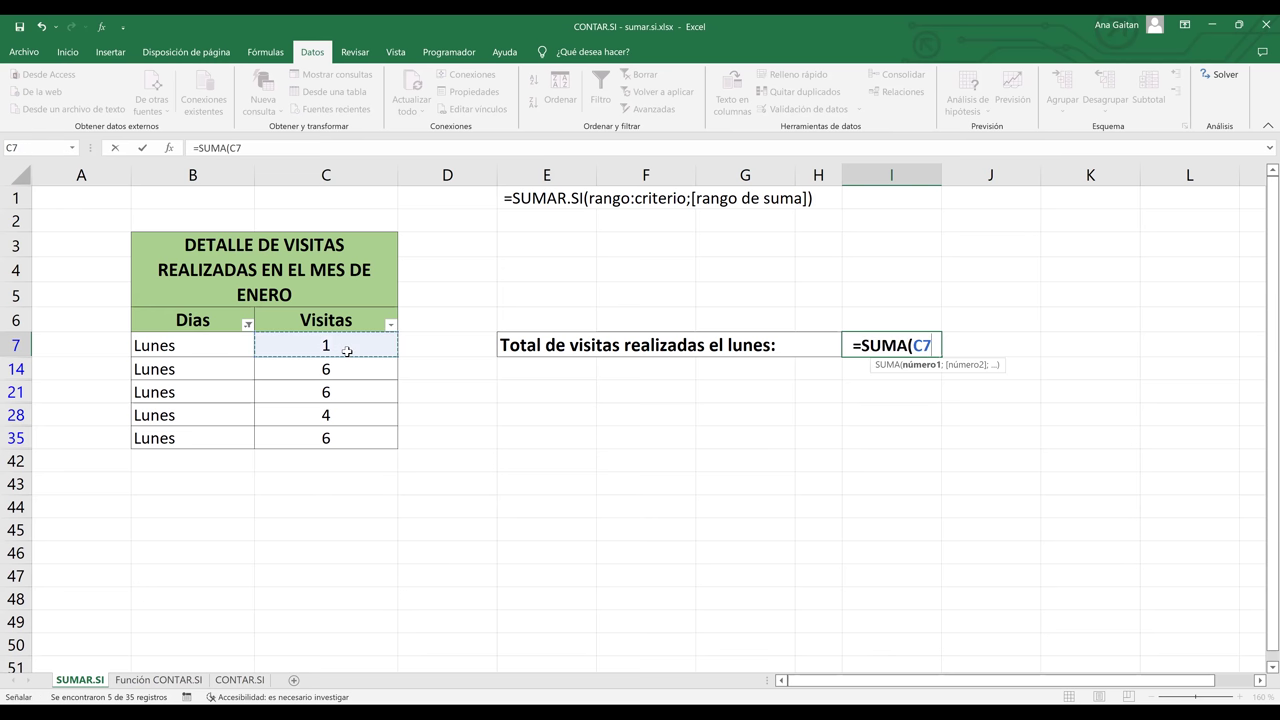
{"action": "left_click", "coordinate": [350, 445], "text": "shift"}
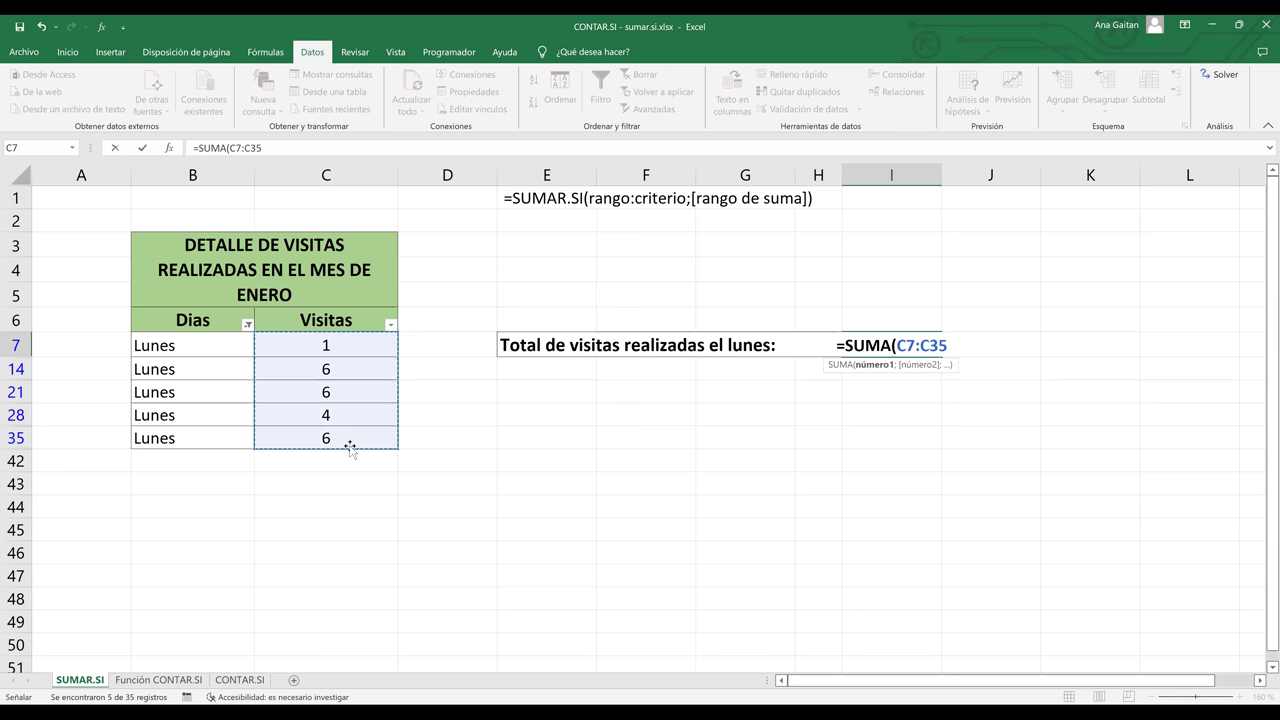
{"action": "key", "text": "Return"}
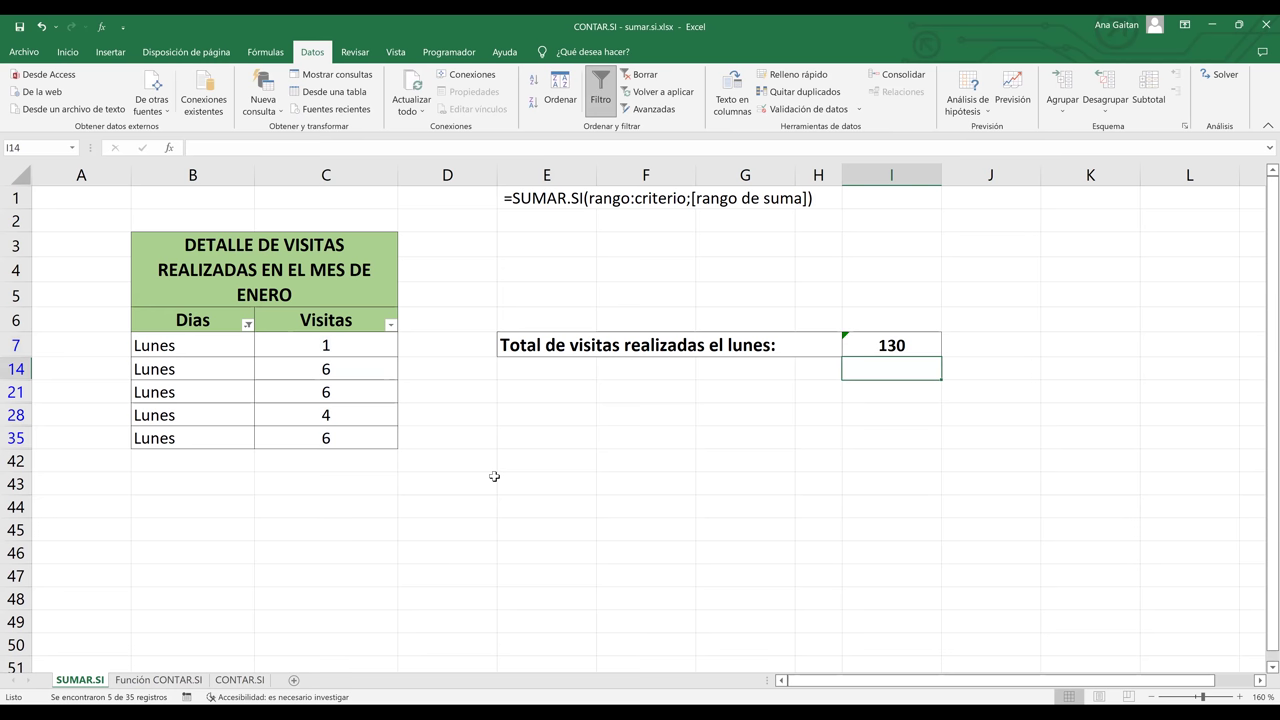
Remove the C7:C35 range from the SUMA formula in I7, leaving its parentheses empty
{"action": "left_click", "coordinate": [906, 352]}
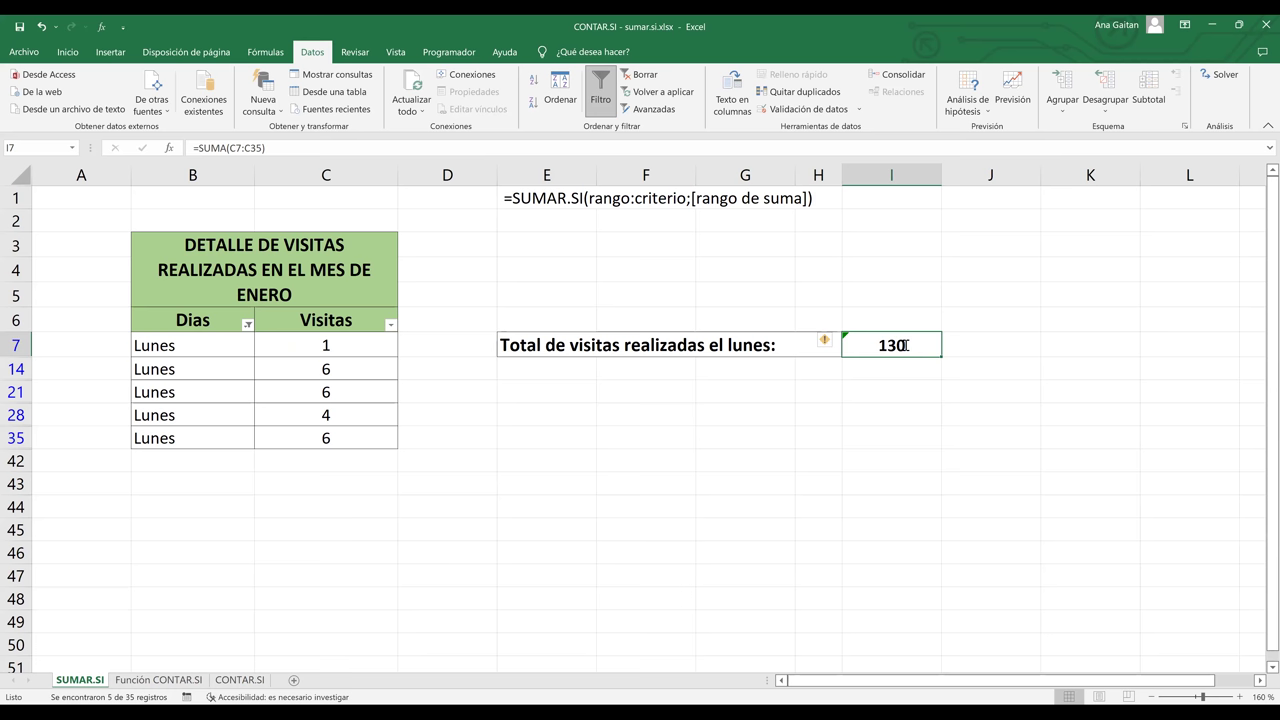
{"action": "key", "text": "F2"}
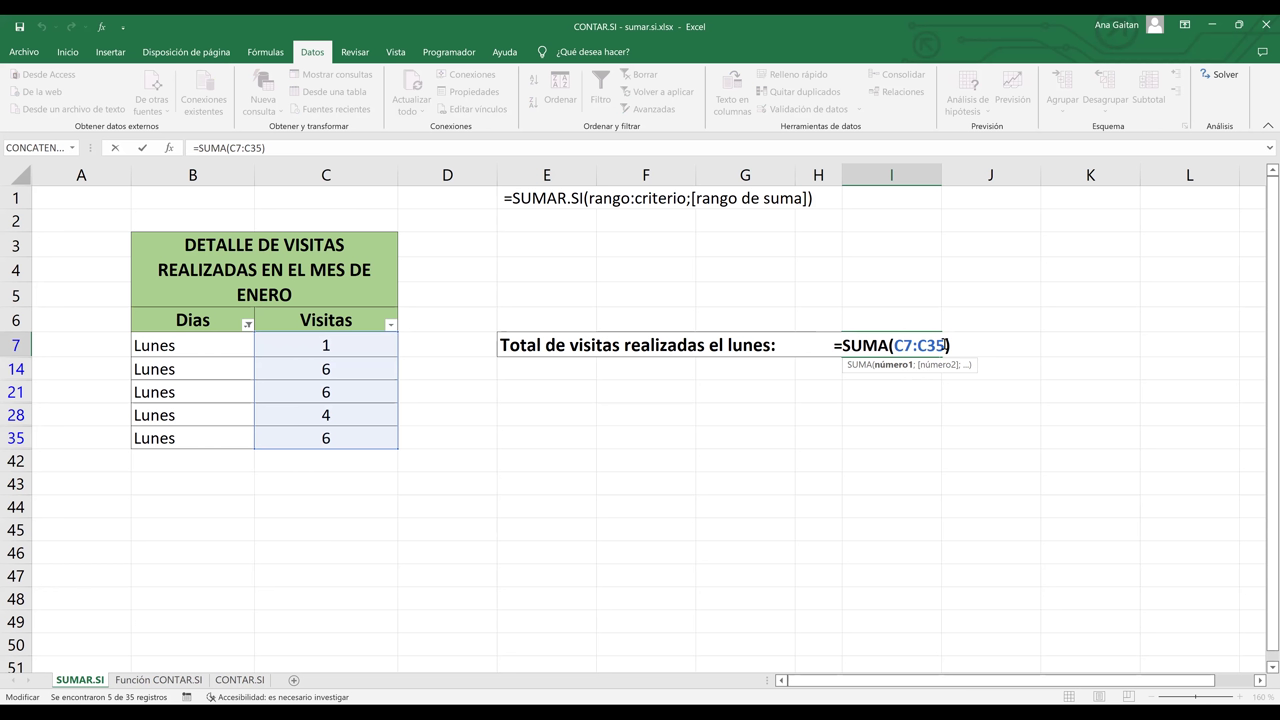
{"action": "type", "text": "S"}
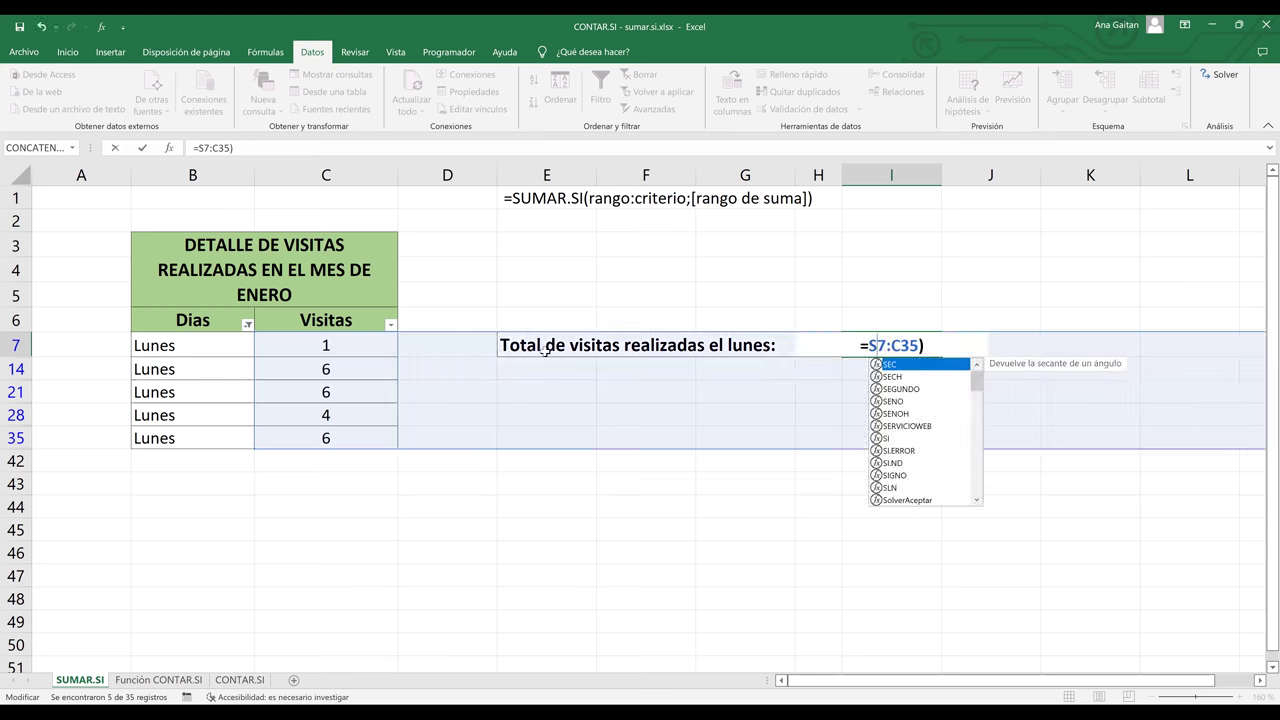
{"action": "type", "text": "UMA("}
{"action": "left_click", "coordinate": [940, 345]}
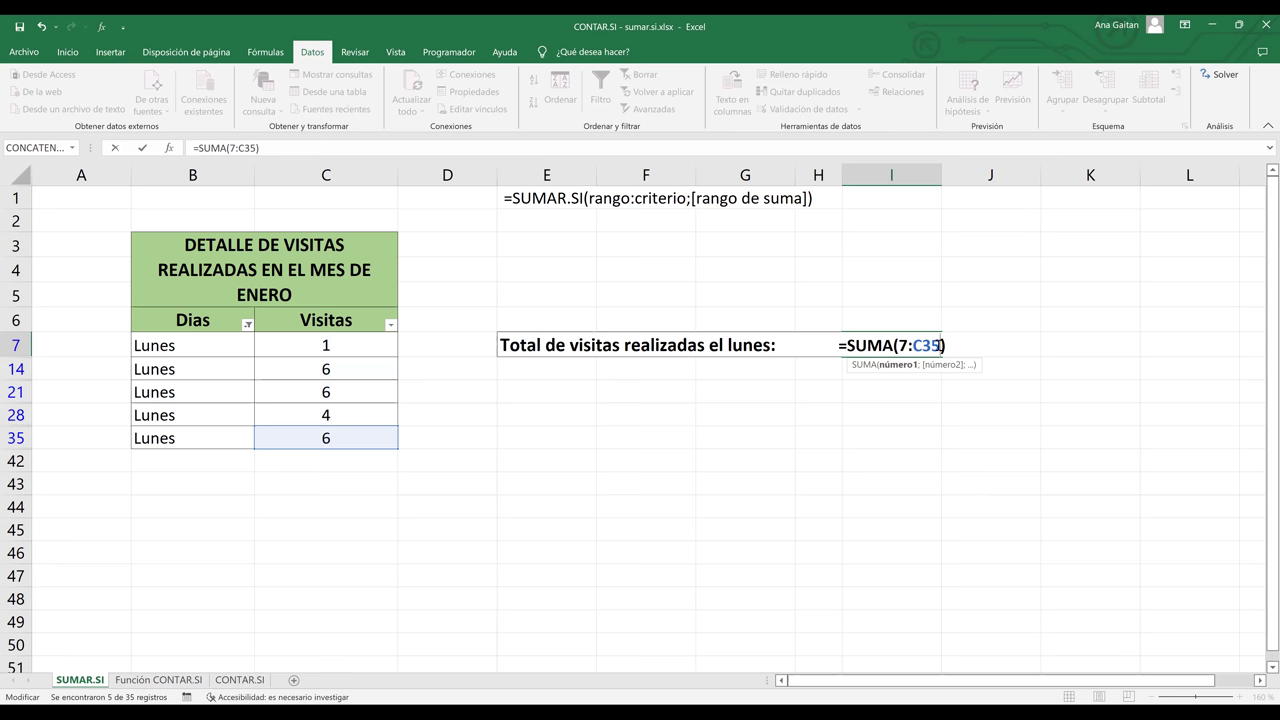
{"action": "key", "text": "BackSpace"}
{"action": "key", "text": "BackSpace"}
{"action": "key", "text": "BackSpace"}
{"action": "key", "text": "BackSpace"}
{"action": "key", "text": "BackSpace"}
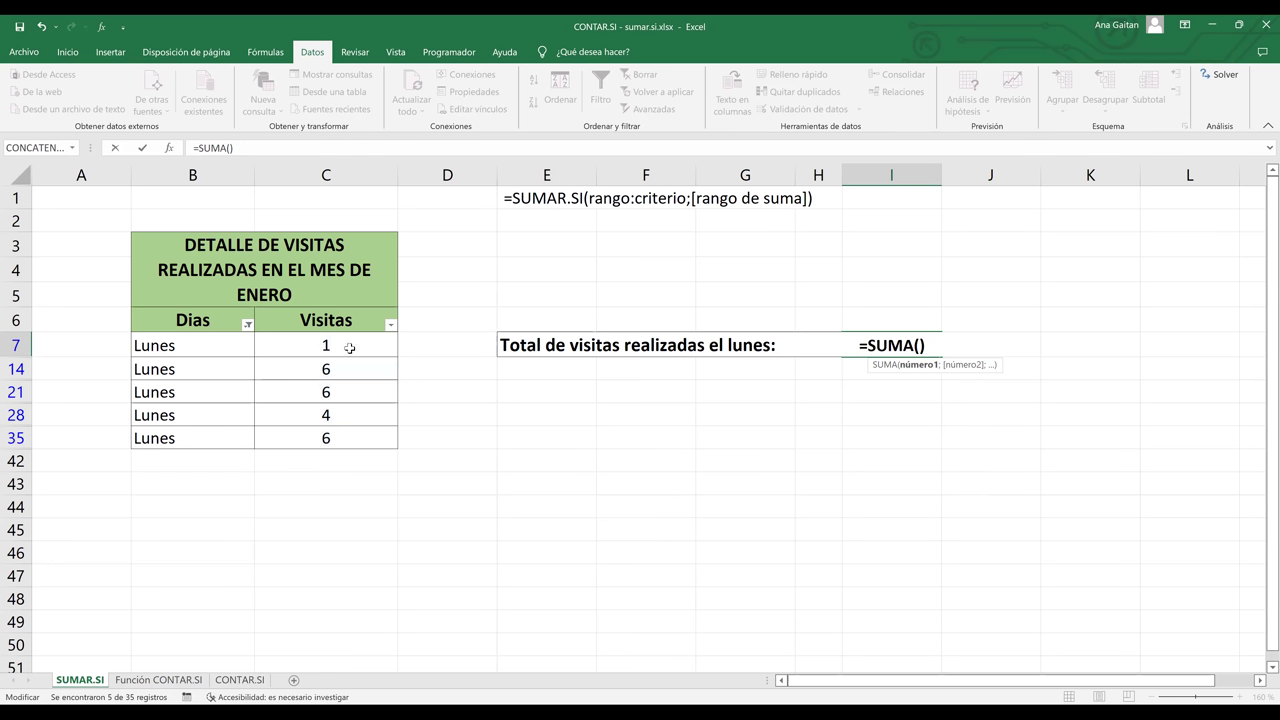
Sum the individual Lunes visits cells in I7 with the formula =SUMA(C7;C14;C21;C28;C35)
{"action": "left_click", "coordinate": [349, 347]}
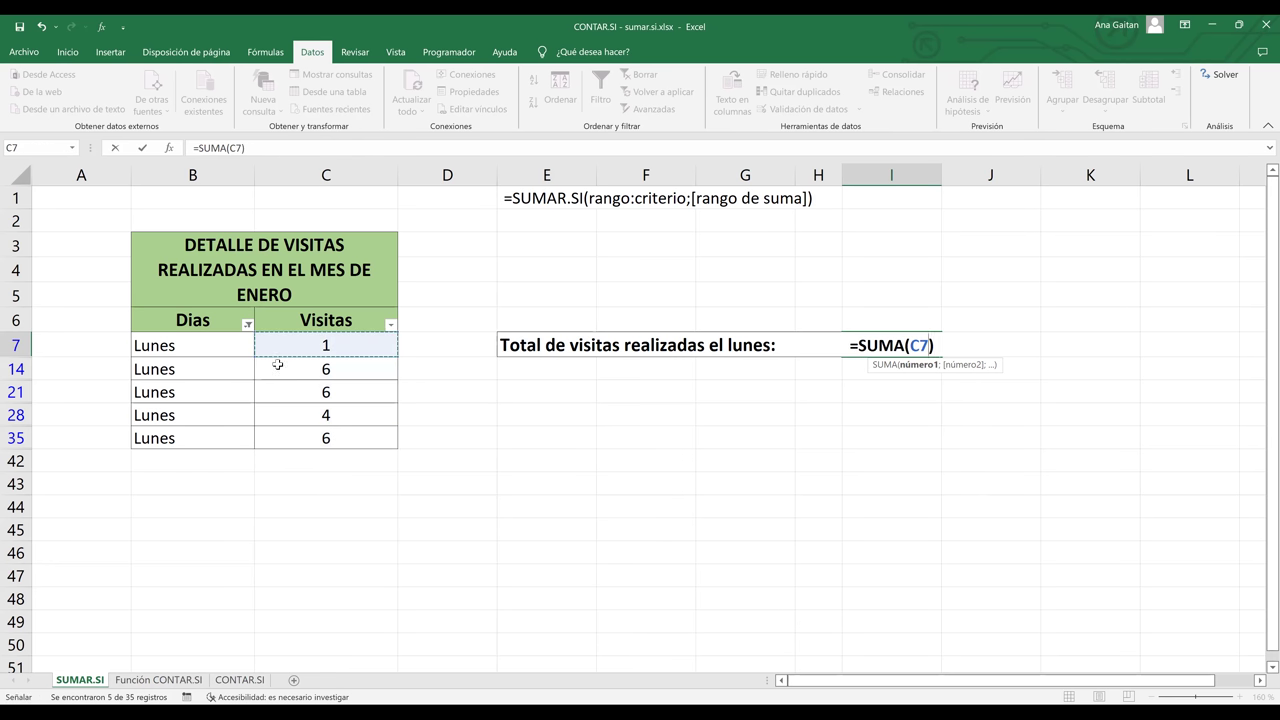
{"action": "type", "text": ";"}
{"action": "left_click", "coordinate": [312, 371]}
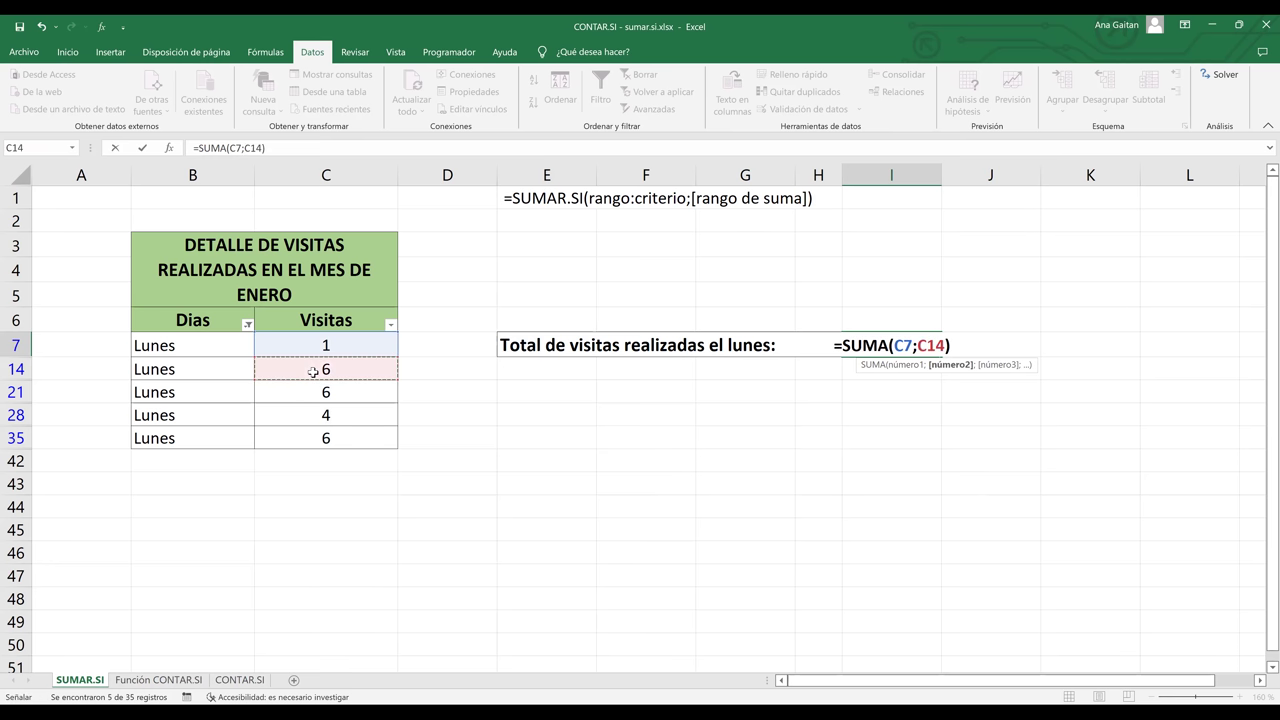
{"action": "type", "text": ";"}
{"action": "left_click", "coordinate": [318, 393]}
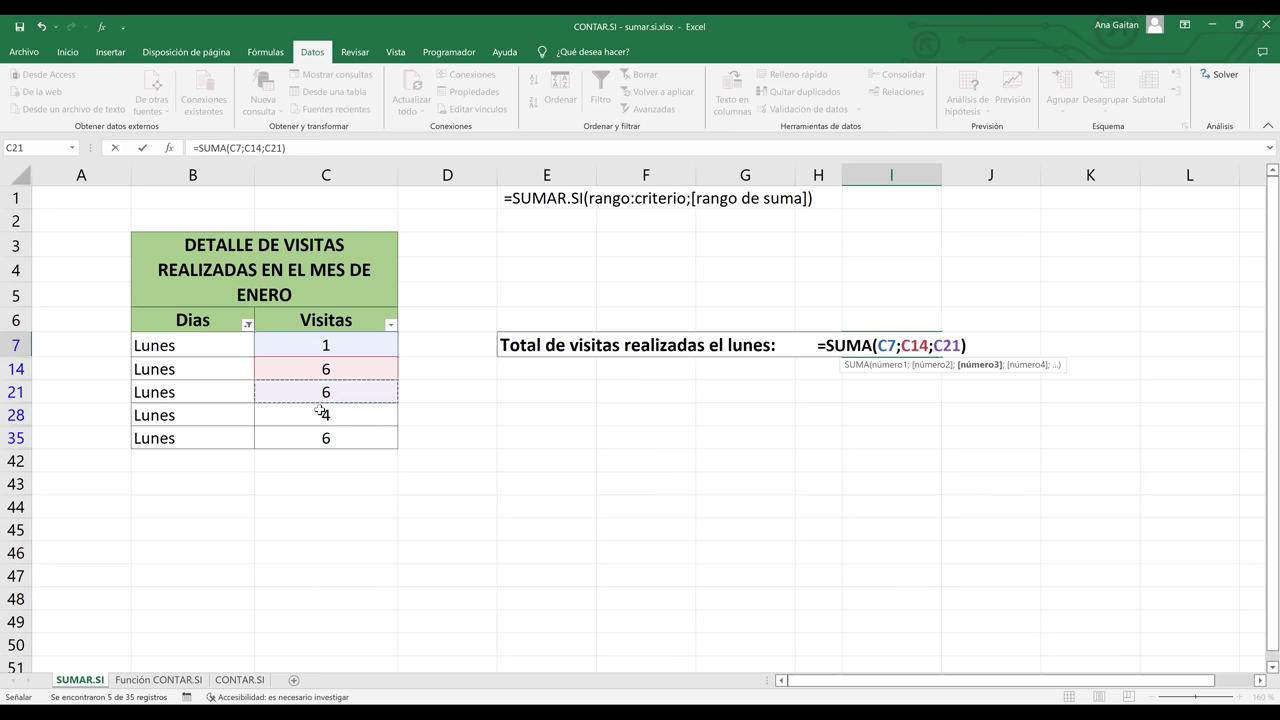
{"action": "type", "text": ";"}
{"action": "left_click", "coordinate": [321, 414]}
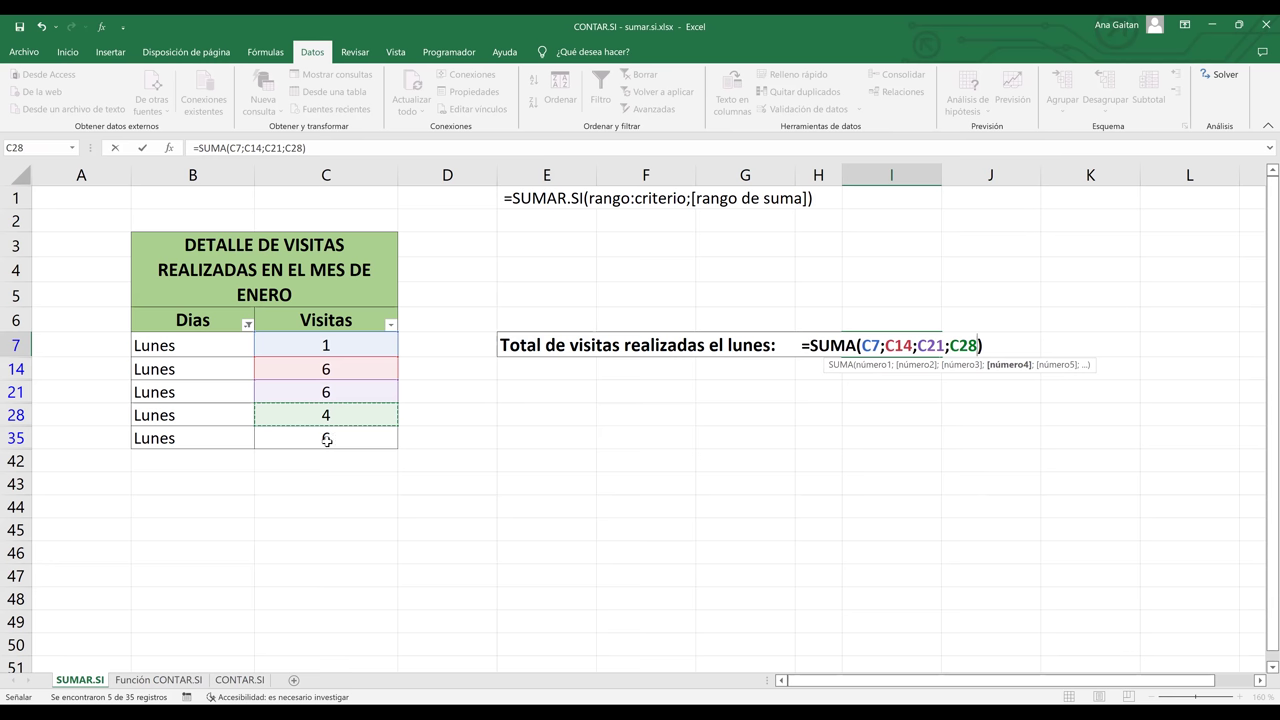
{"action": "type", "text": ";"}
{"action": "left_click", "coordinate": [327, 439]}
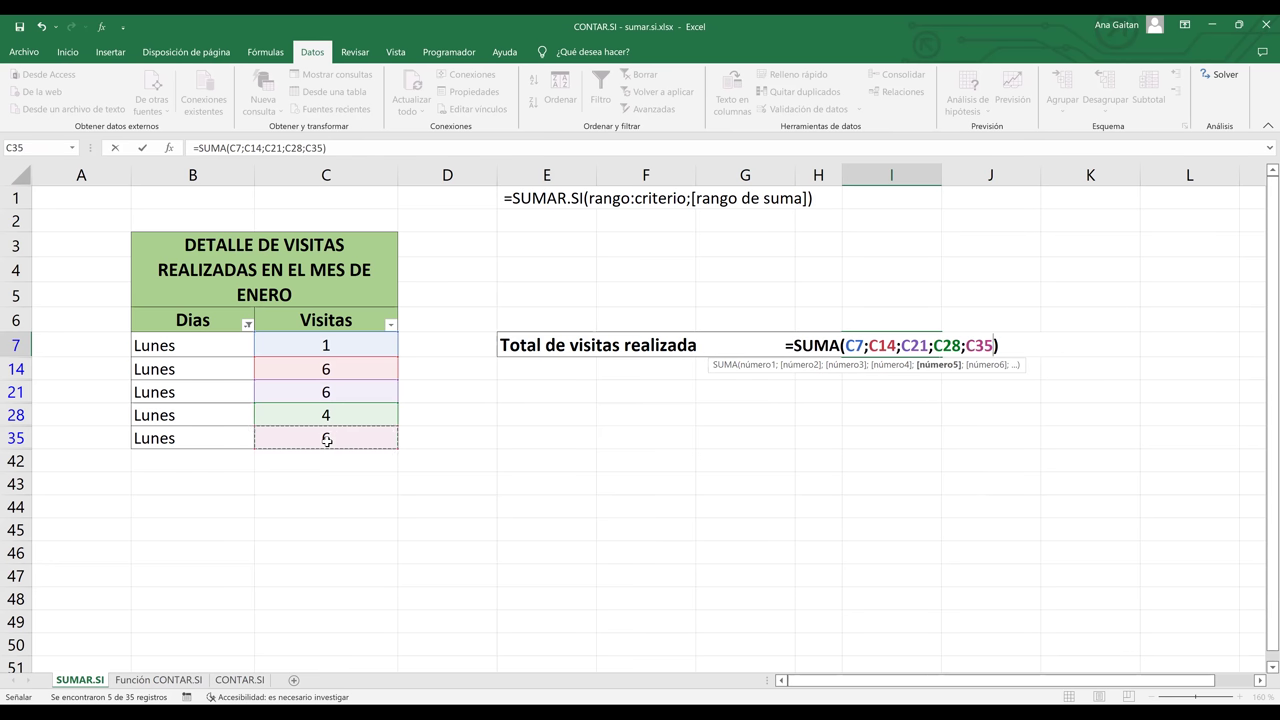
{"action": "key", "text": "Return"}
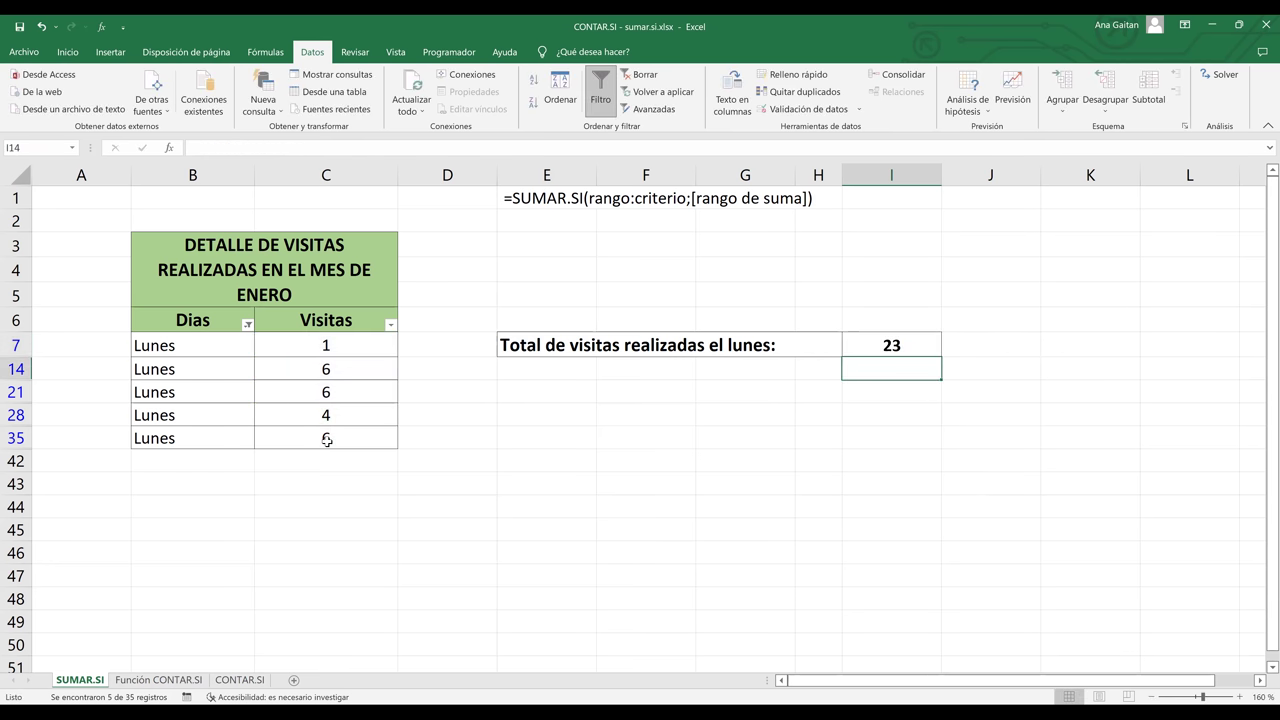
Check the summed Lunes visits cells, and clear the formula from I7
{"action": "left_click", "coordinate": [915, 345]}
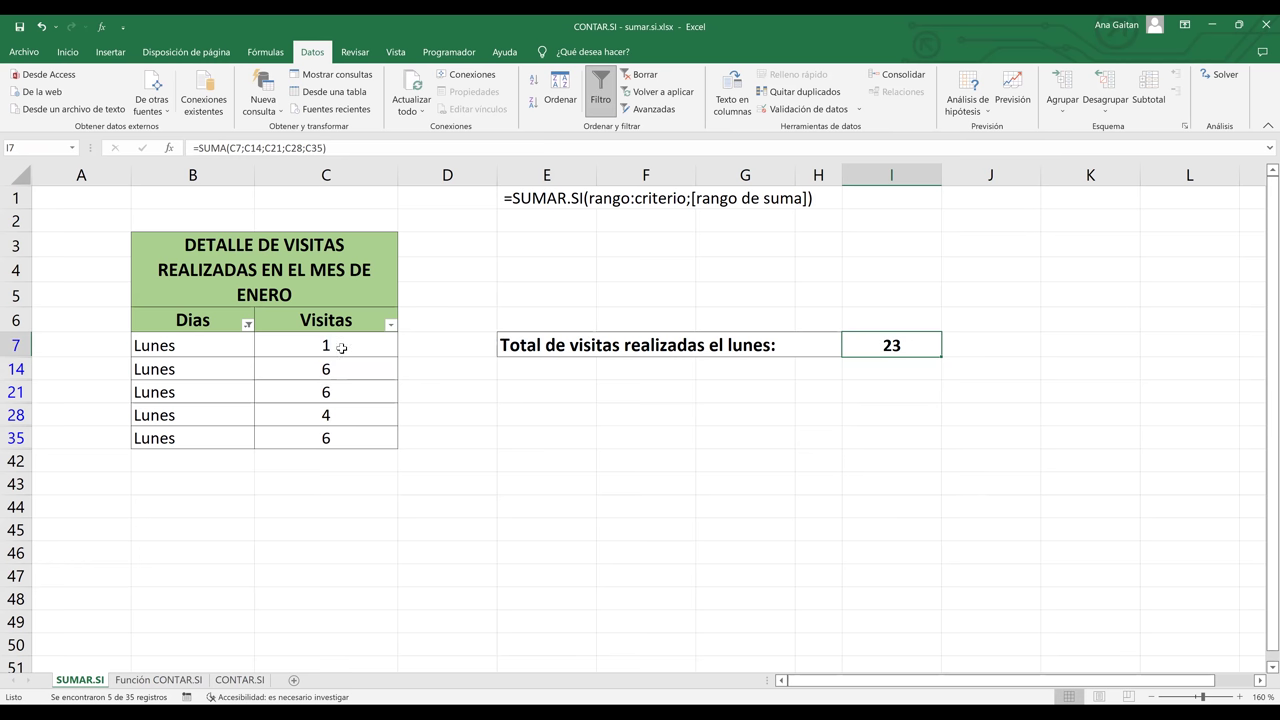
{"action": "left_click_drag", "start_coordinate": [341, 347], "coordinate": [330, 438]}
{"action": "left_click", "coordinate": [320, 500]}
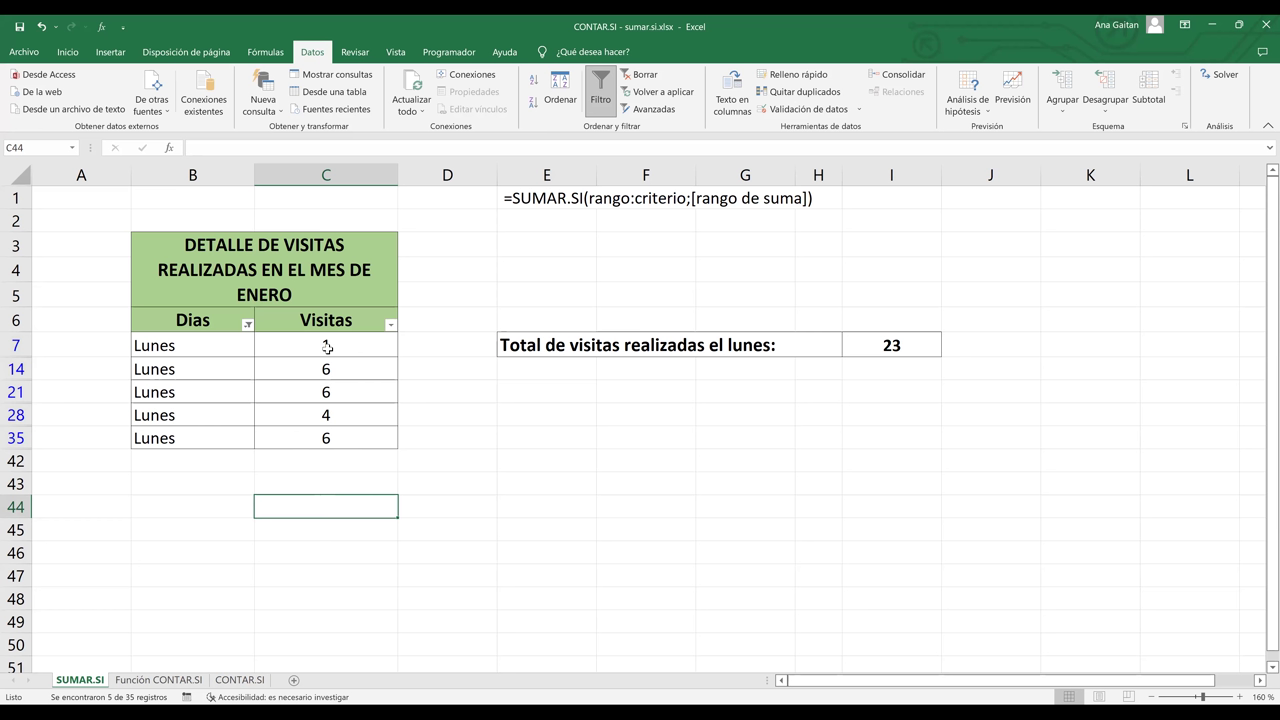
{"action": "left_click", "coordinate": [891, 345]}
{"action": "key", "text": "F2"}
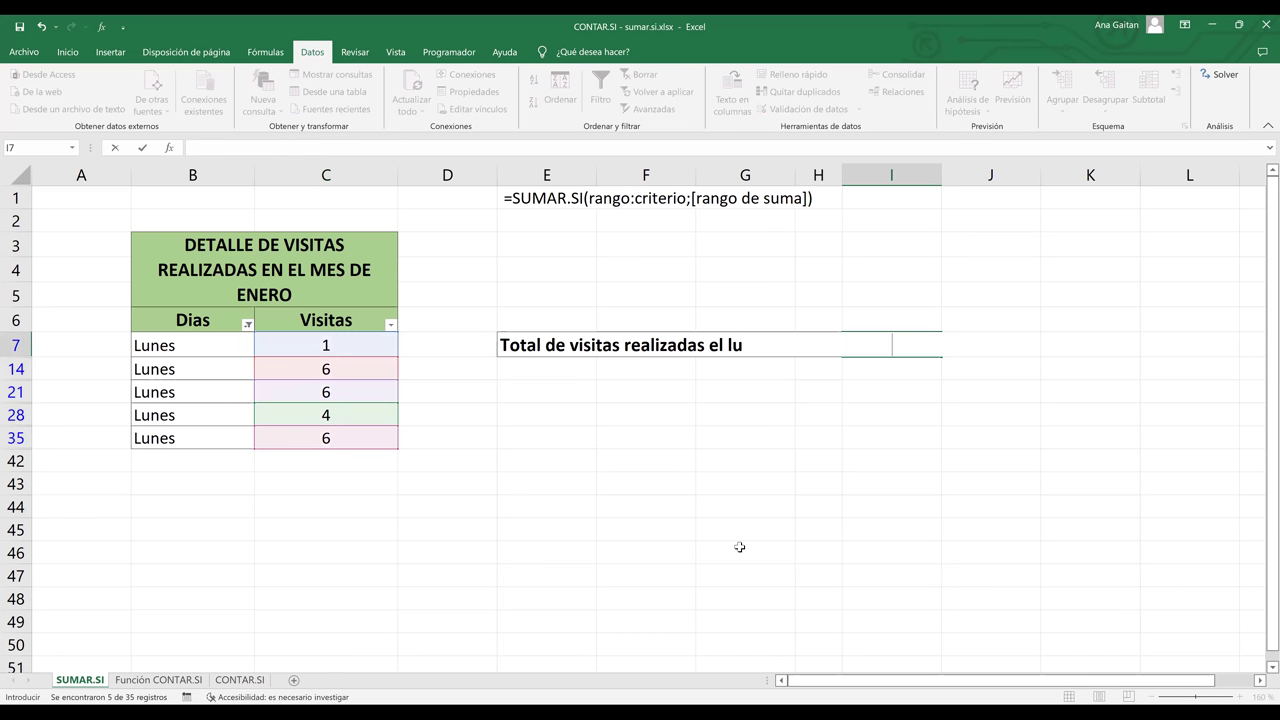
{"action": "left_click", "coordinate": [739, 547]}
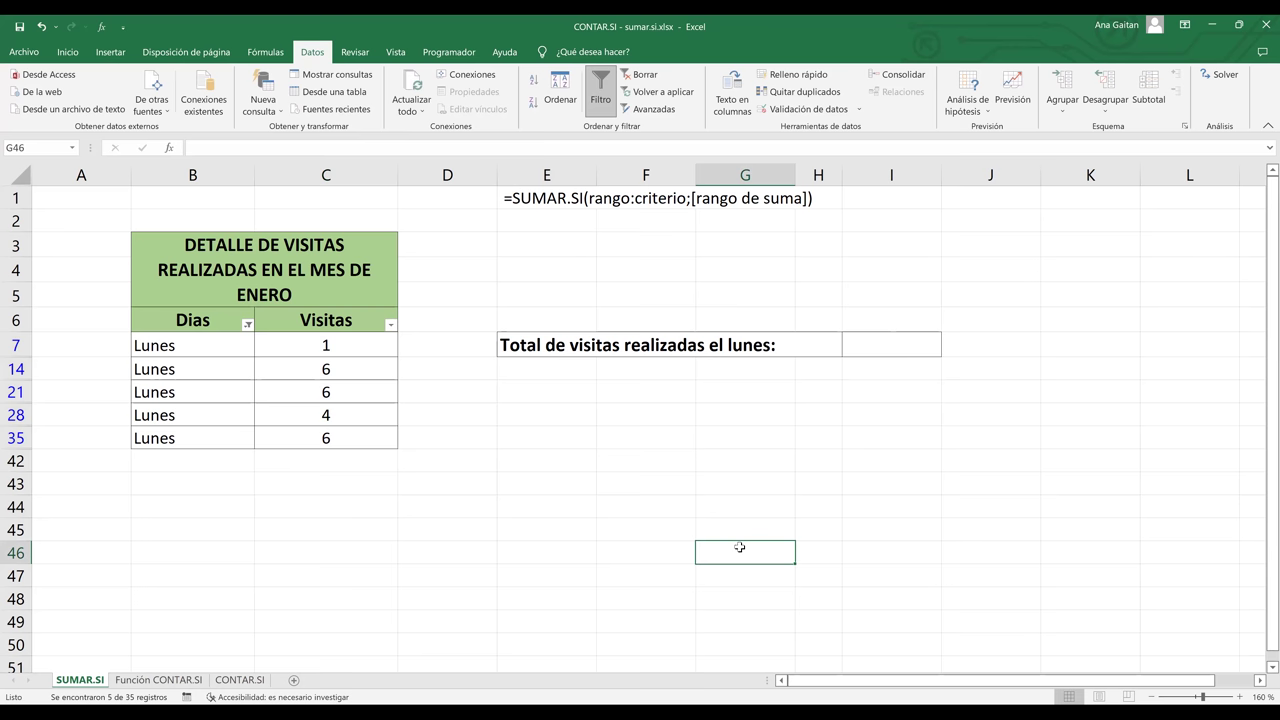
Reset the Dias filter to show every weekday in the visits list again
{"action": "left_click", "coordinate": [14, 320]}
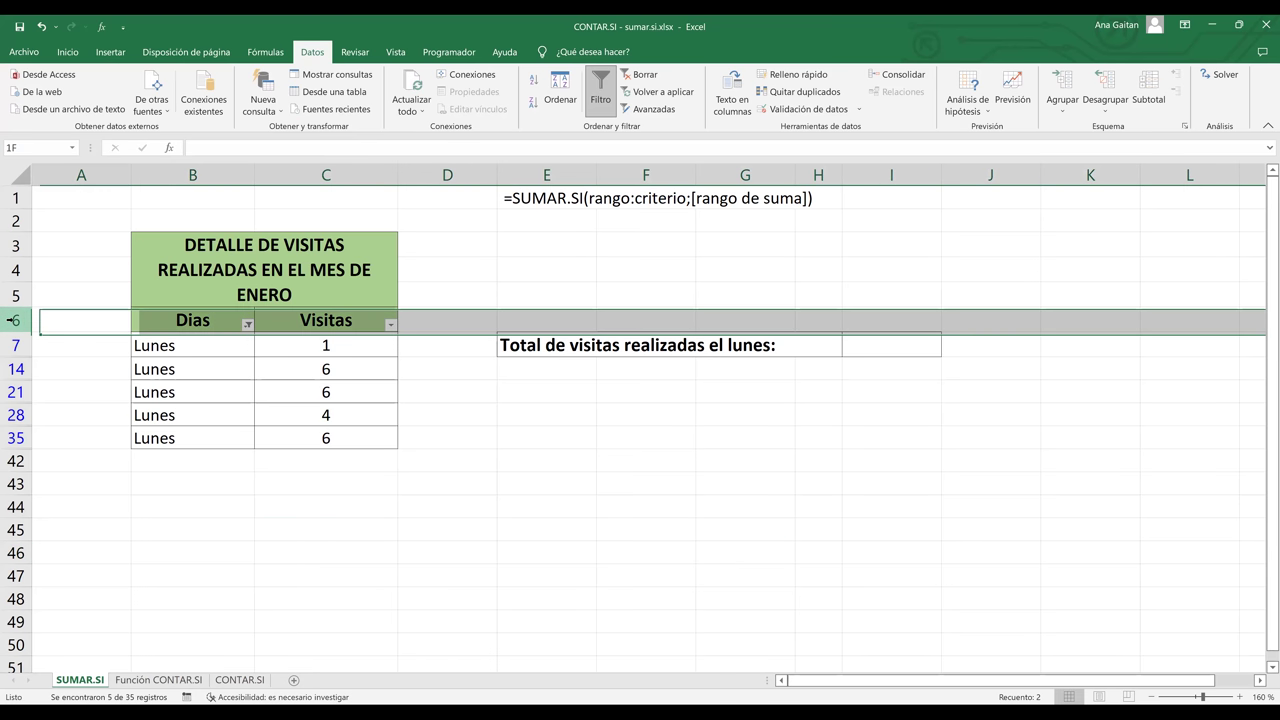
{"action": "left_click", "coordinate": [246, 325]}
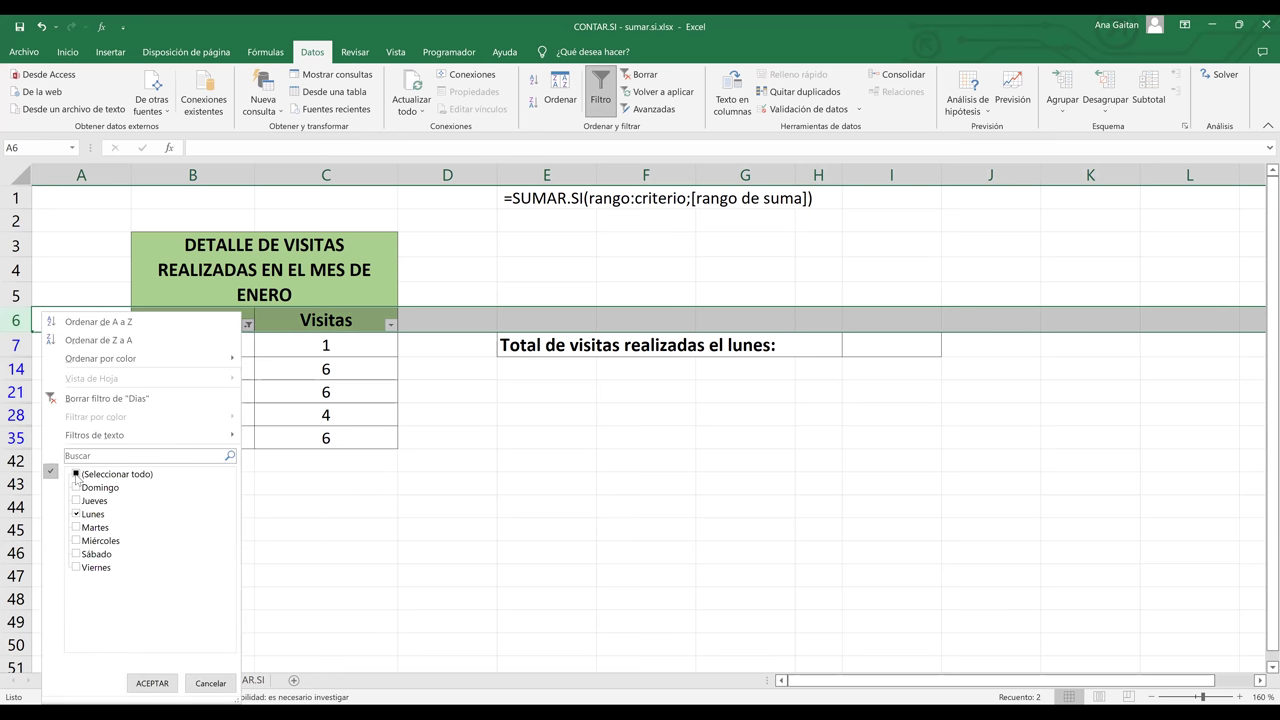
{"action": "left_click", "coordinate": [151, 687]}
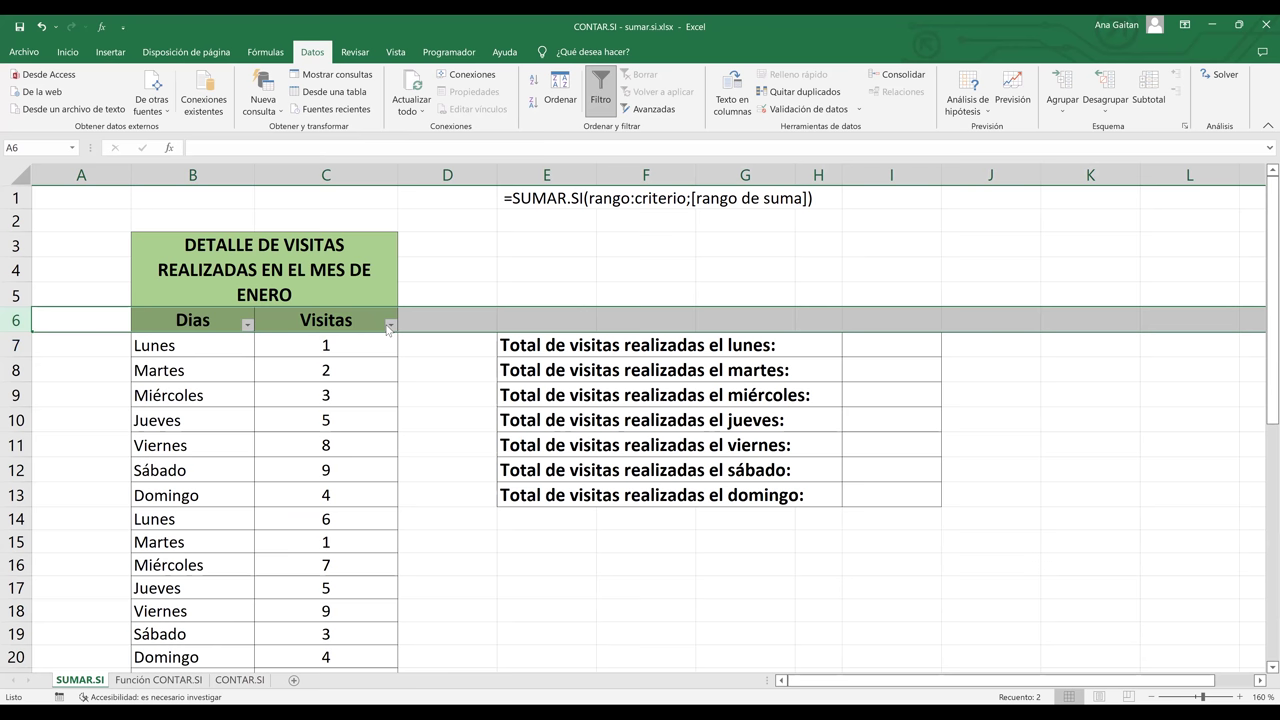
{"action": "left_click", "coordinate": [389, 325]}
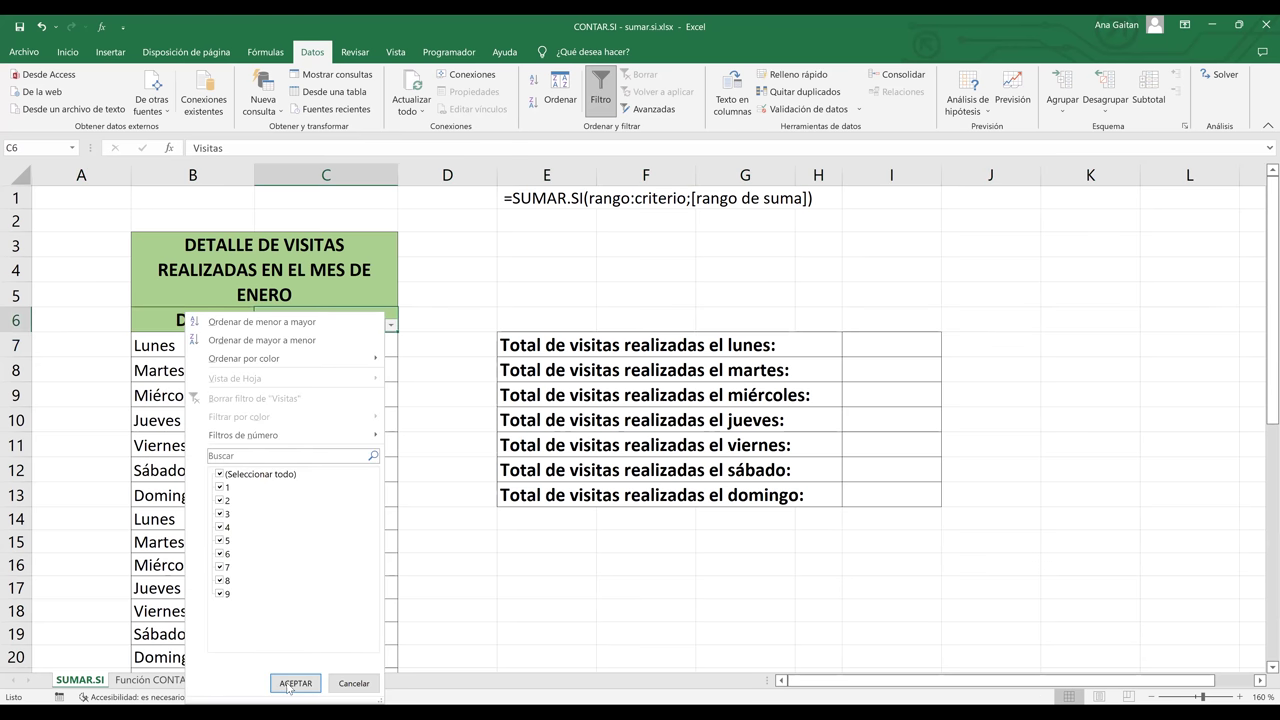
{"action": "left_click", "coordinate": [492, 585]}
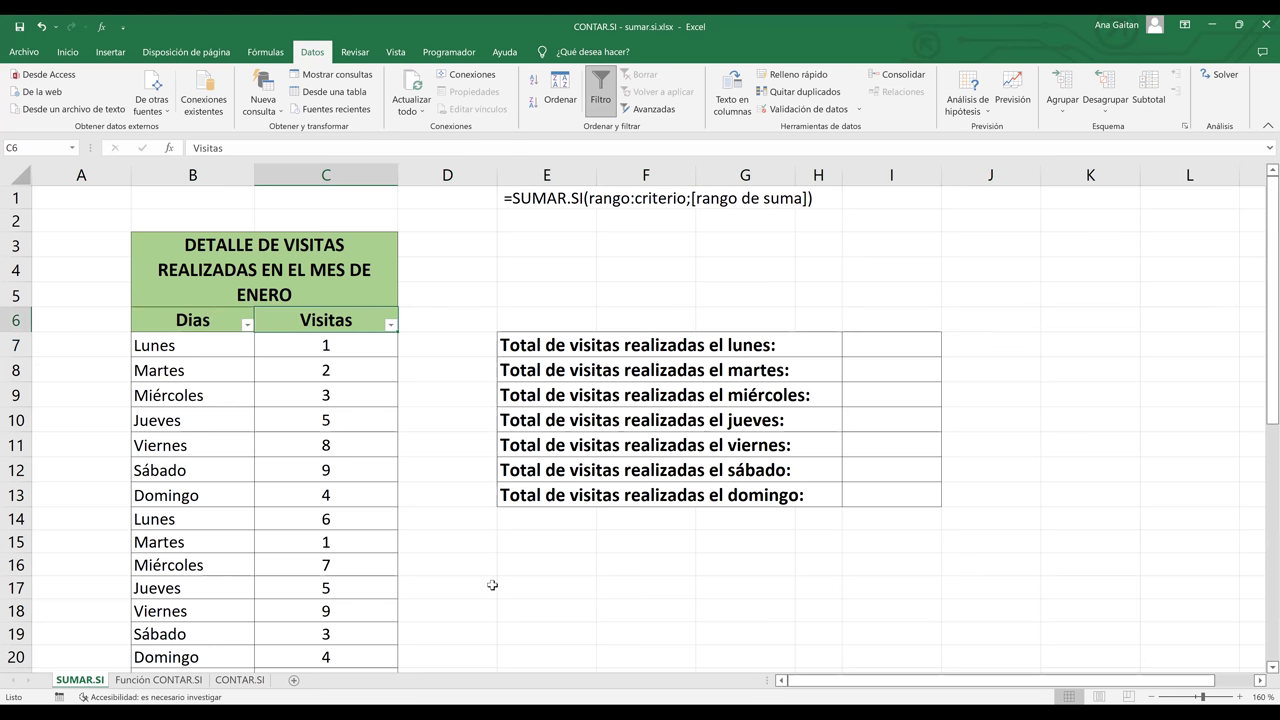
{"action": "left_click", "coordinate": [611, 565]}
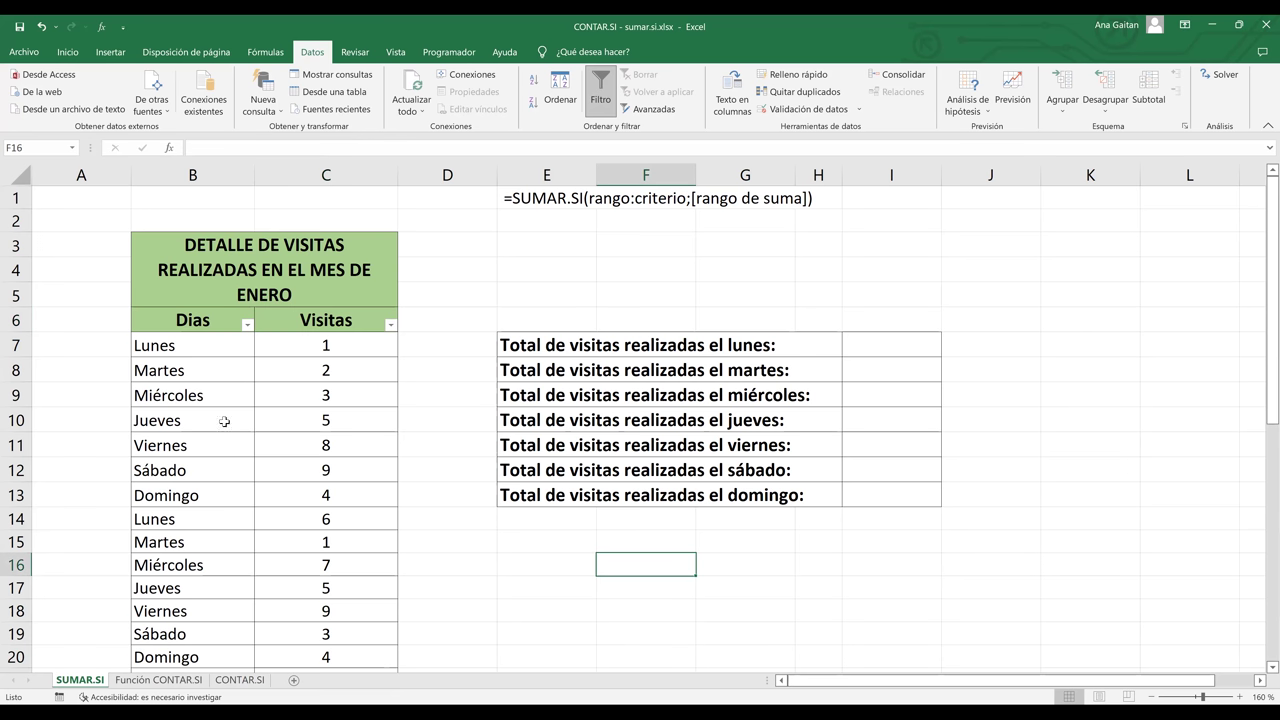
Delete row 6, which holds the Dias and Visitas headers of the visits list
{"action": "left_click", "coordinate": [12, 320]}
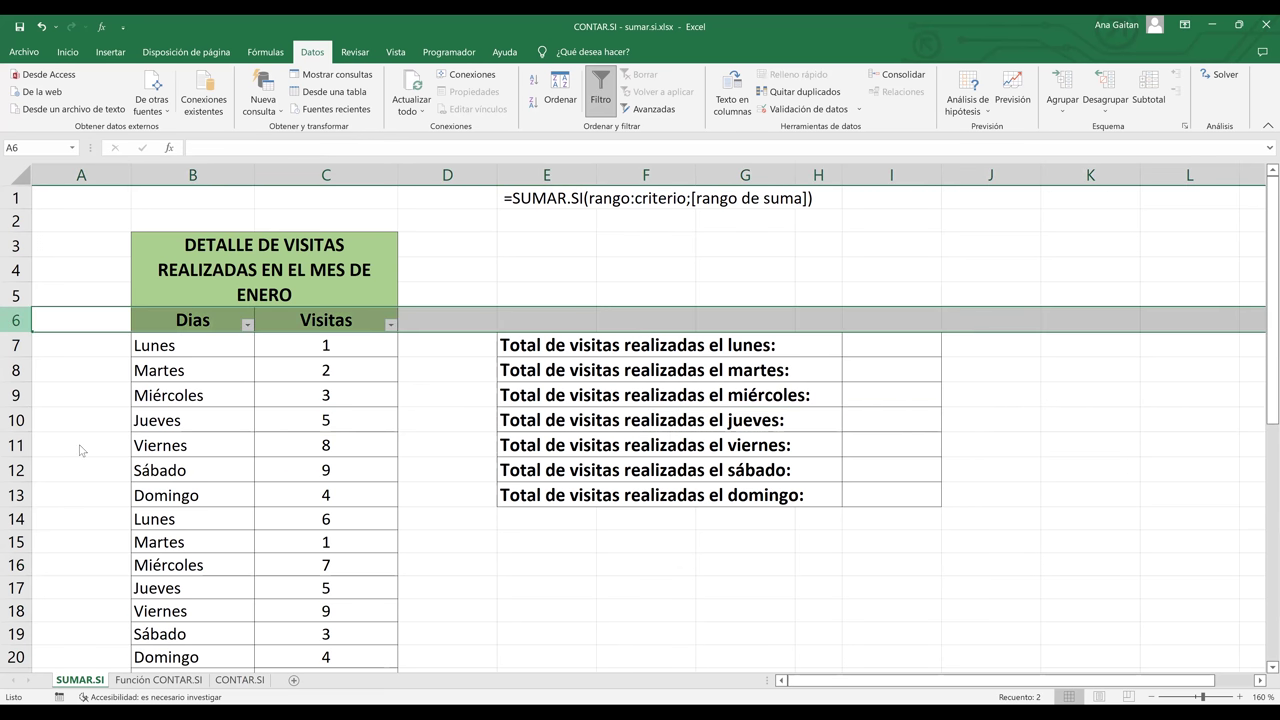
{"action": "right_click", "coordinate": [12, 322]}
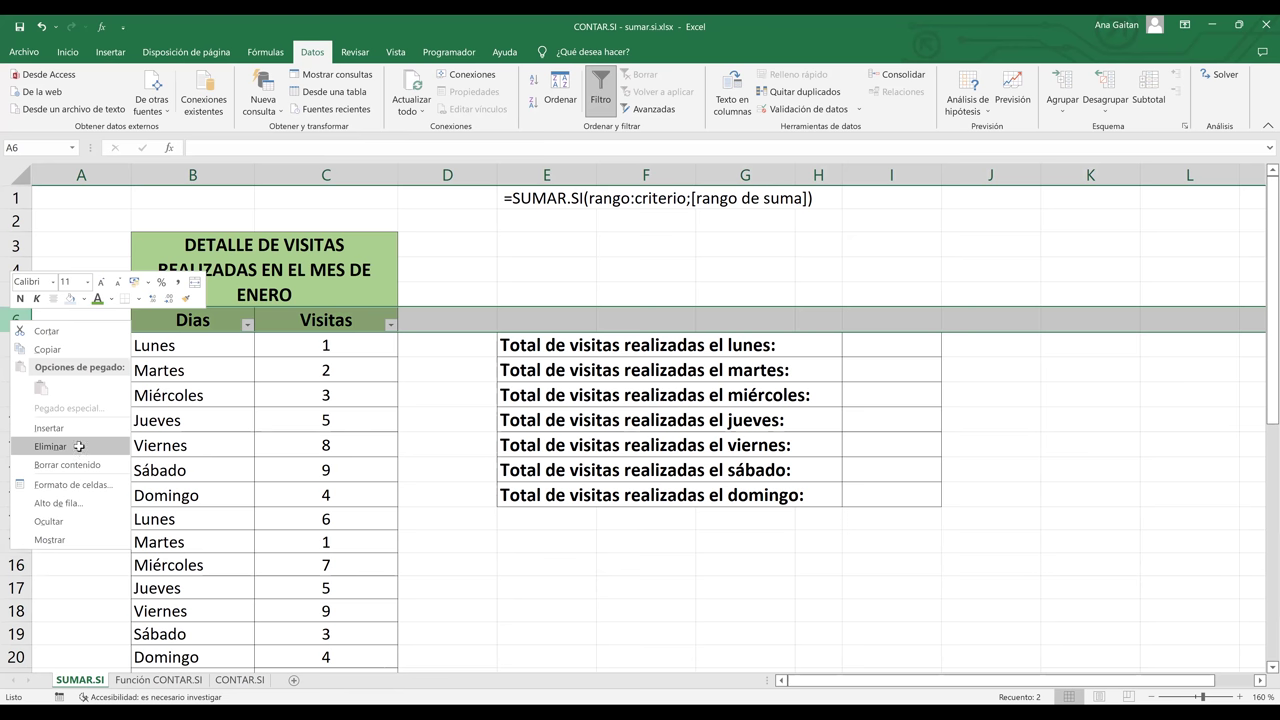
{"action": "left_click", "coordinate": [79, 446]}
{"action": "left_click", "coordinate": [698, 397]}
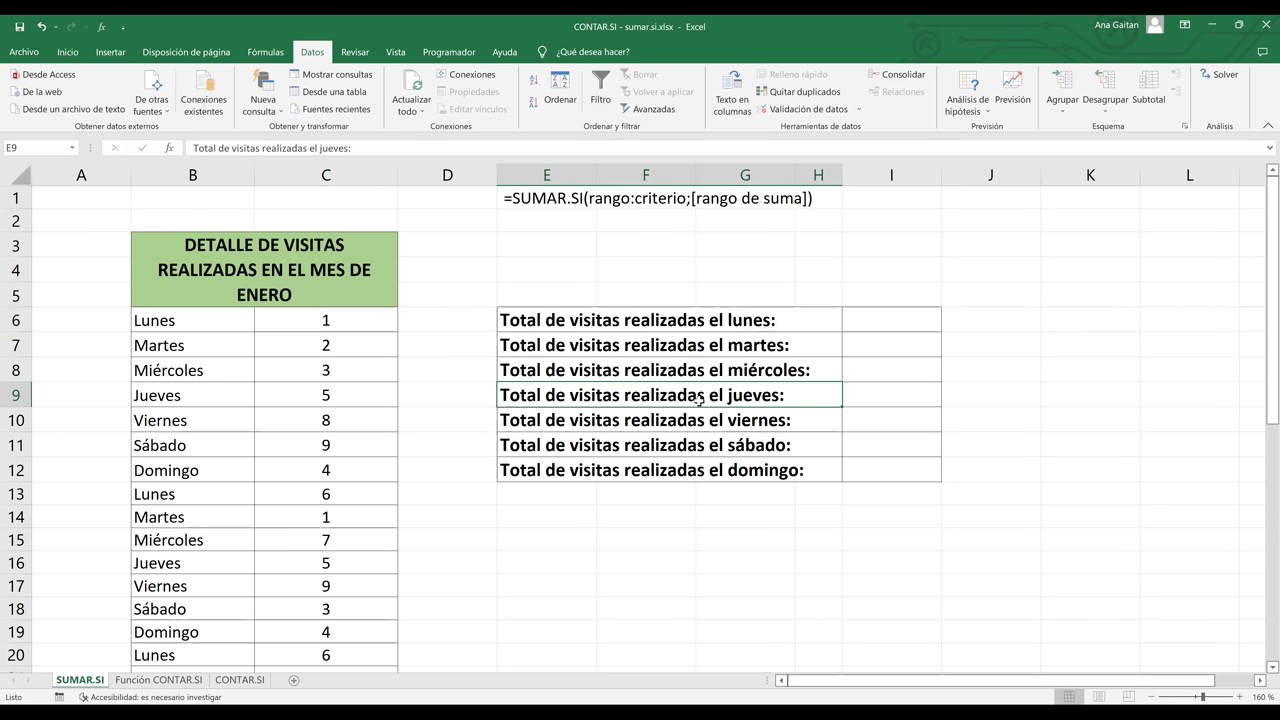
Begin a SUMAR.SI formula in I6 for the lunes total, using the weekdays in B6:B40 as its range
{"action": "left_click", "coordinate": [909, 324]}
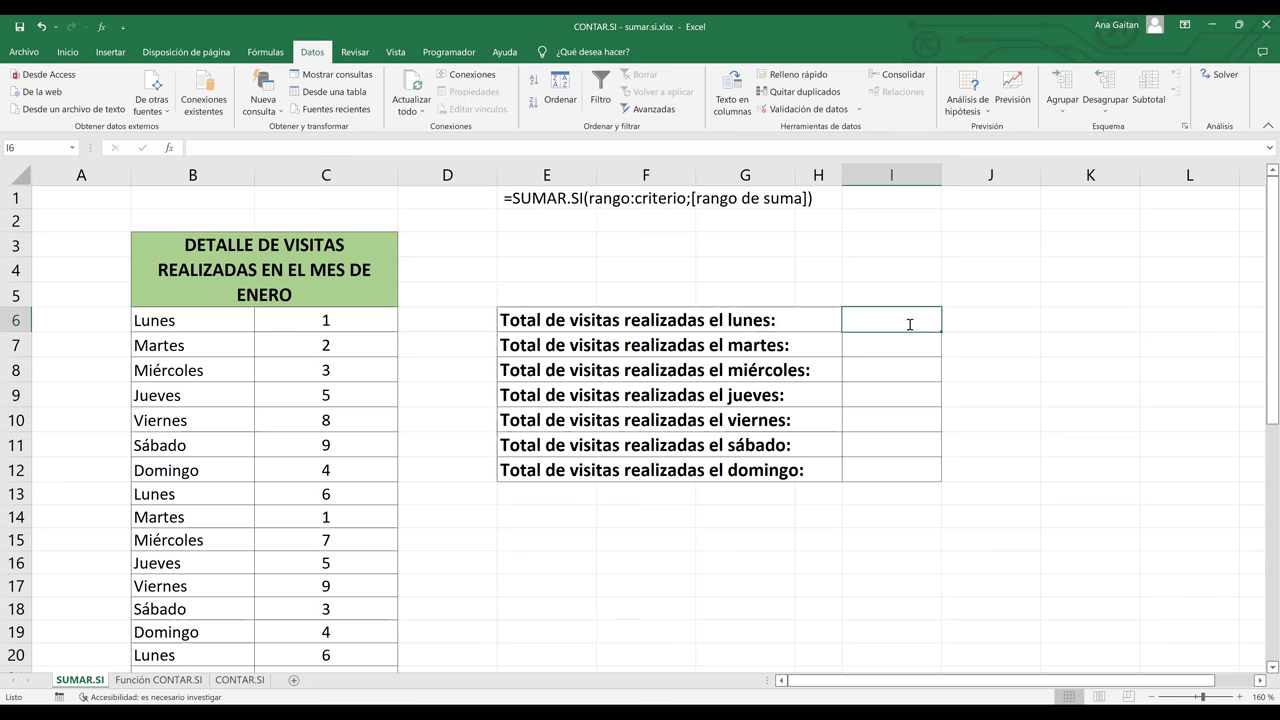
{"action": "type", "text": "="}
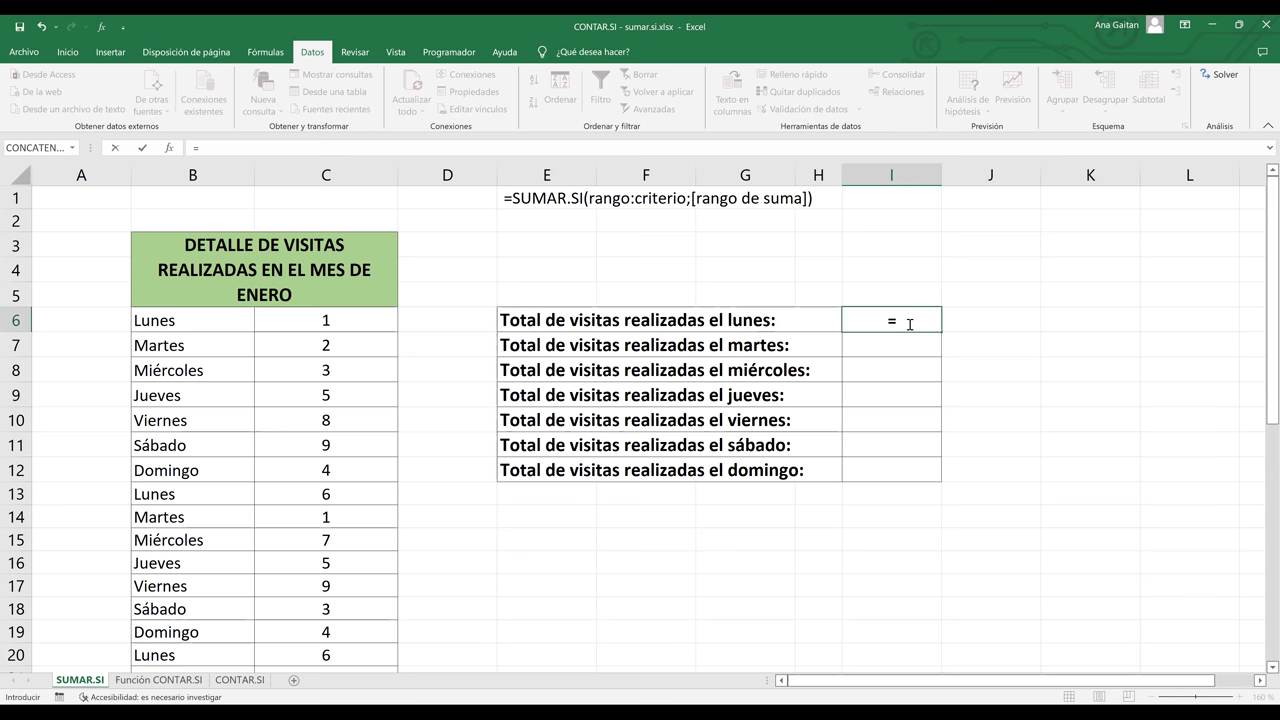
{"action": "type", "text": "sumar"}
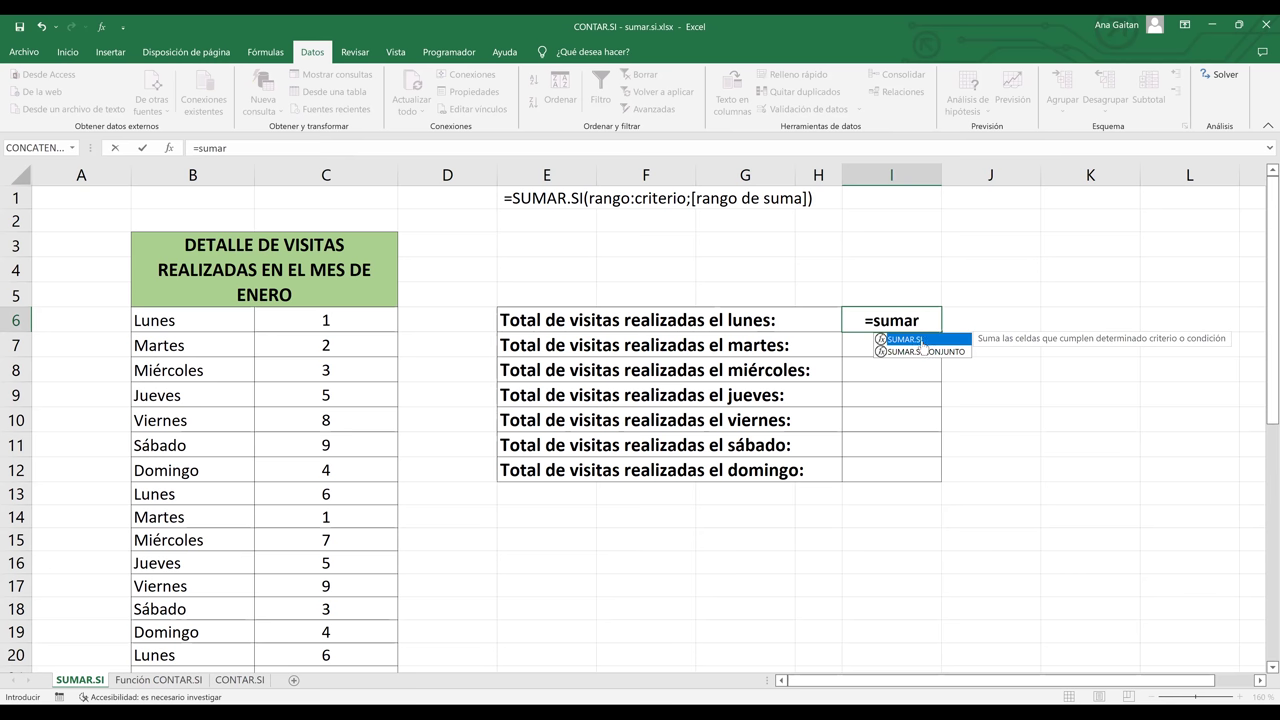
{"action": "double_click", "coordinate": [922, 340]}
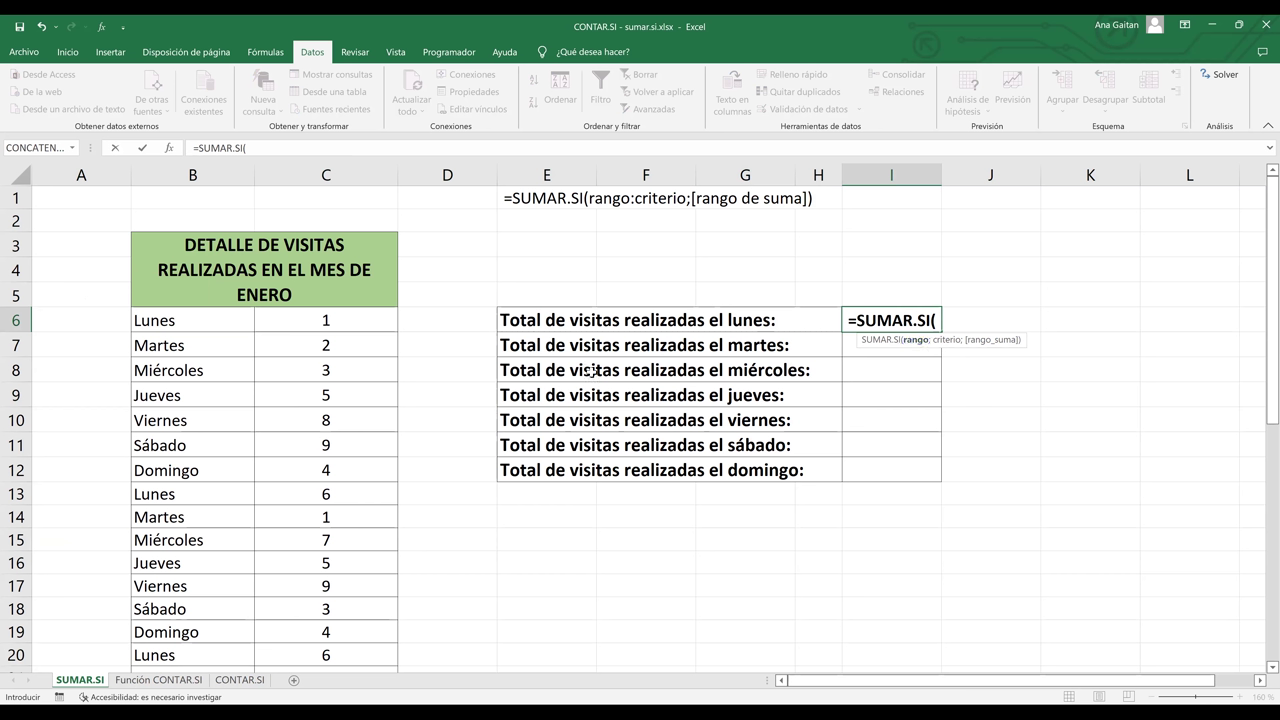
{"action": "left_click", "coordinate": [167, 320]}
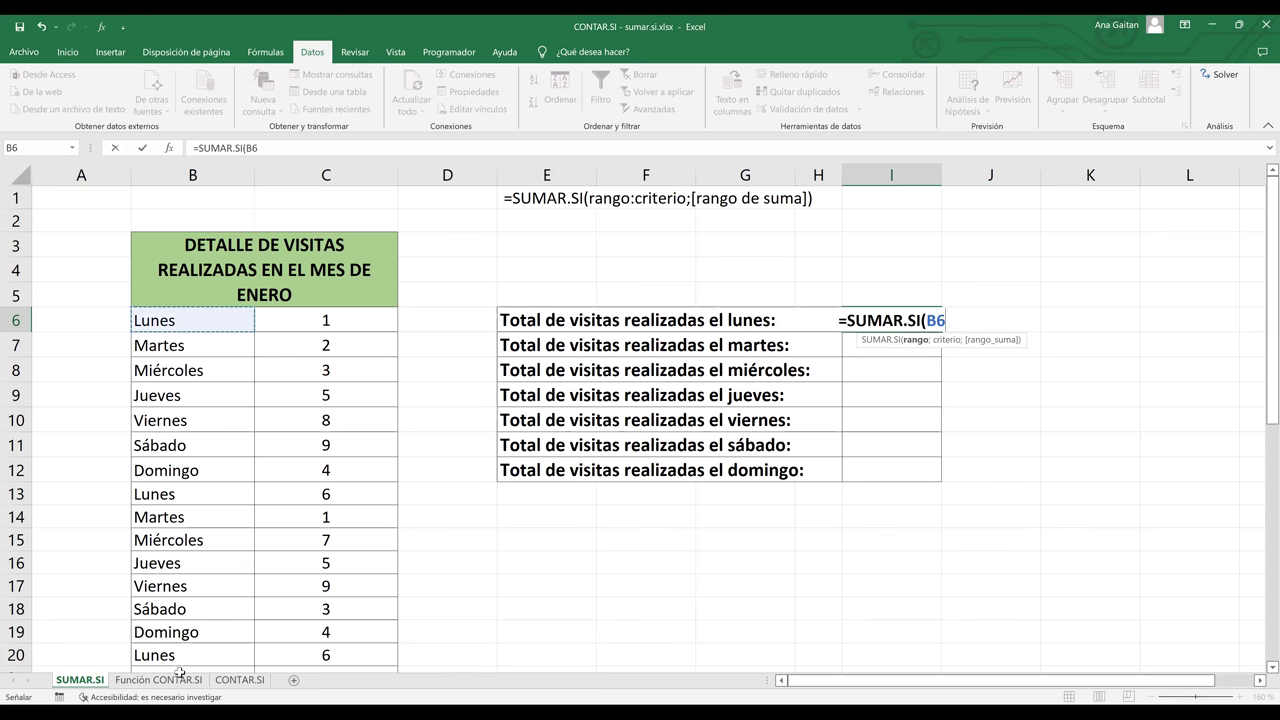
{"action": "key", "text": "ctrl+shift+Down"}
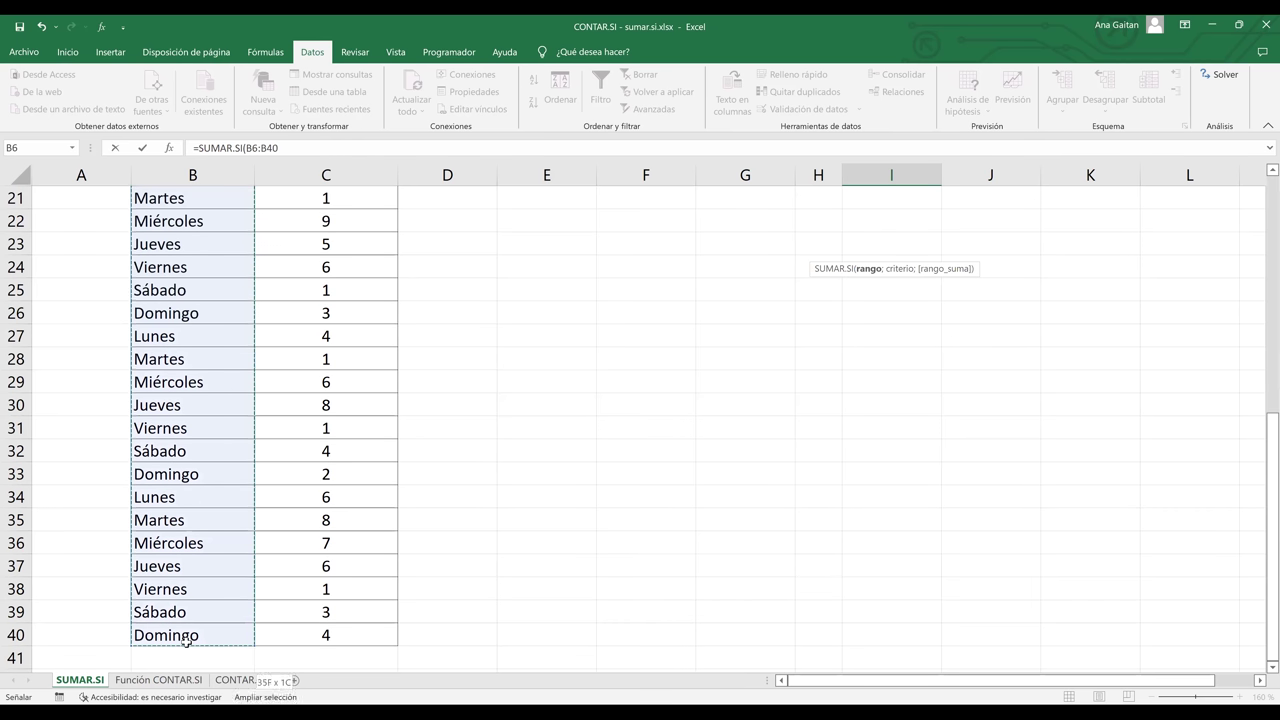
{"action": "scroll", "coordinate": [186, 641], "scroll_direction": "up", "scroll_amount": 5}
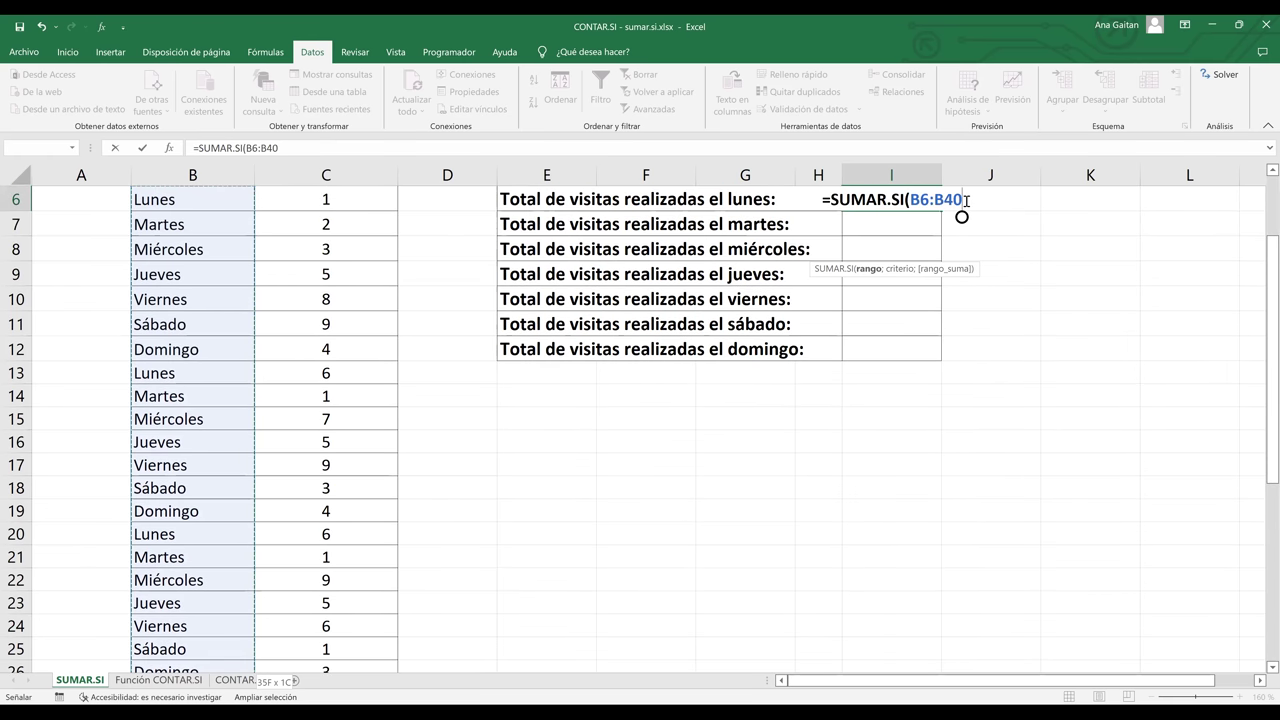
{"action": "type", "text": ";"}
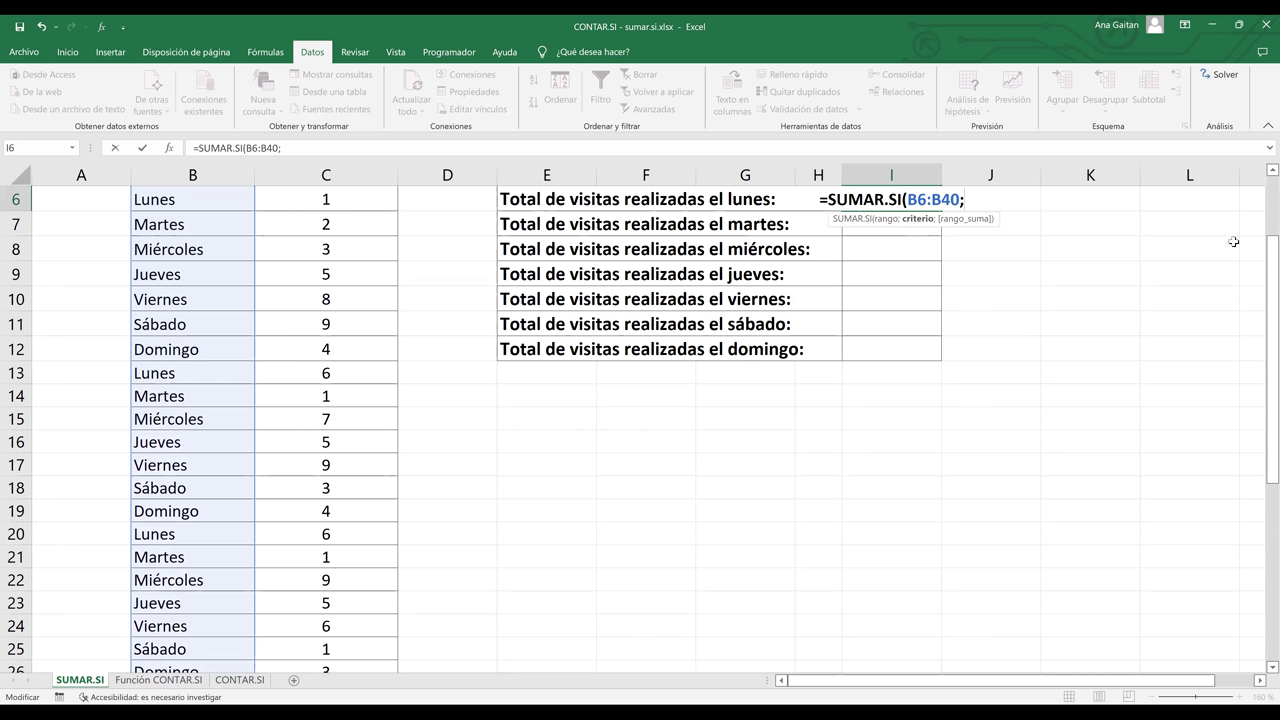
Add "lunes" in quotation marks as the criterion of the SUMAR.SI formula in I6
{"action": "scroll", "coordinate": [1260, 204], "scroll_direction": "up", "scroll_amount": 1}
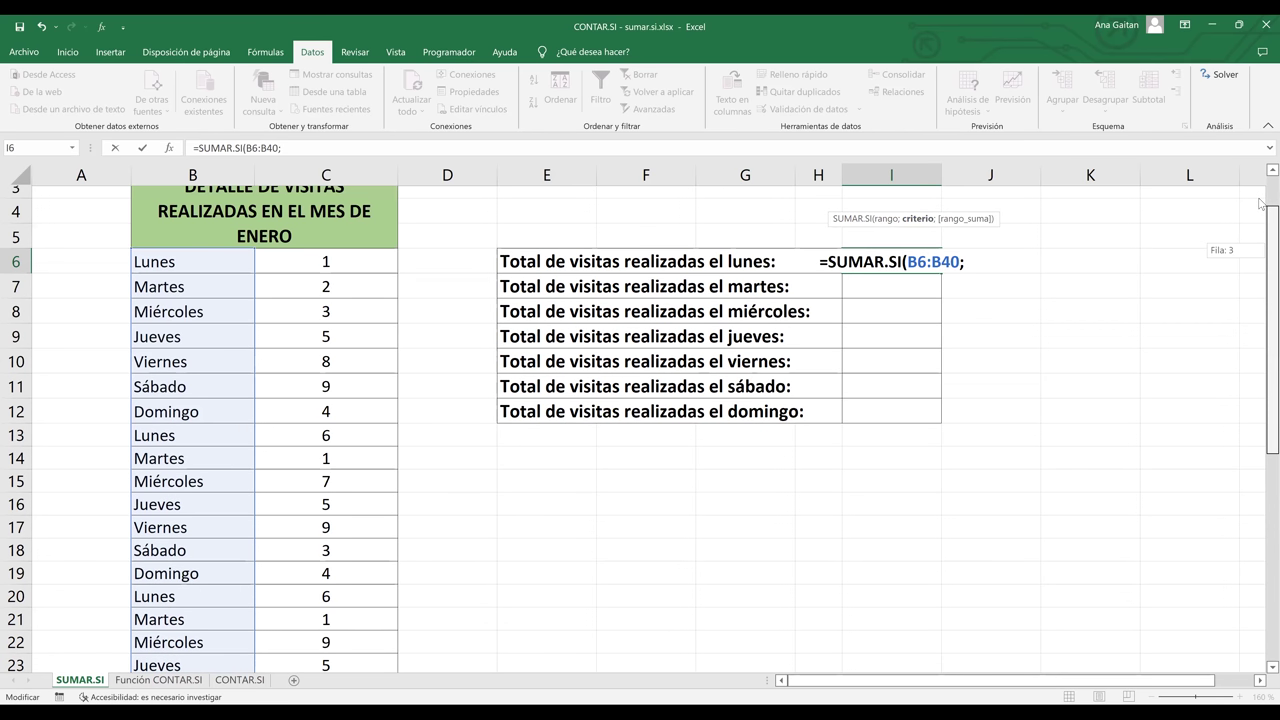
{"action": "scroll", "coordinate": [976, 308], "scroll_direction": "up", "scroll_amount": 1}
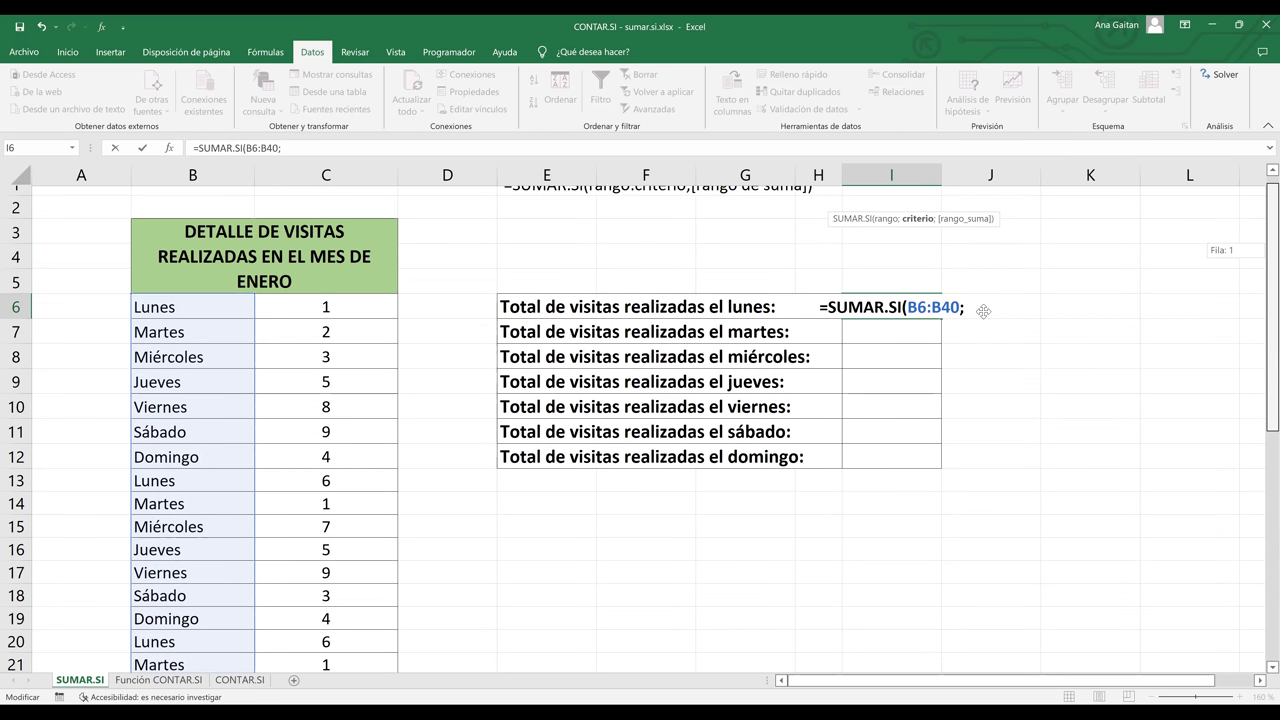
{"action": "scroll", "coordinate": [372, 326], "scroll_direction": "down", "scroll_amount": 1}
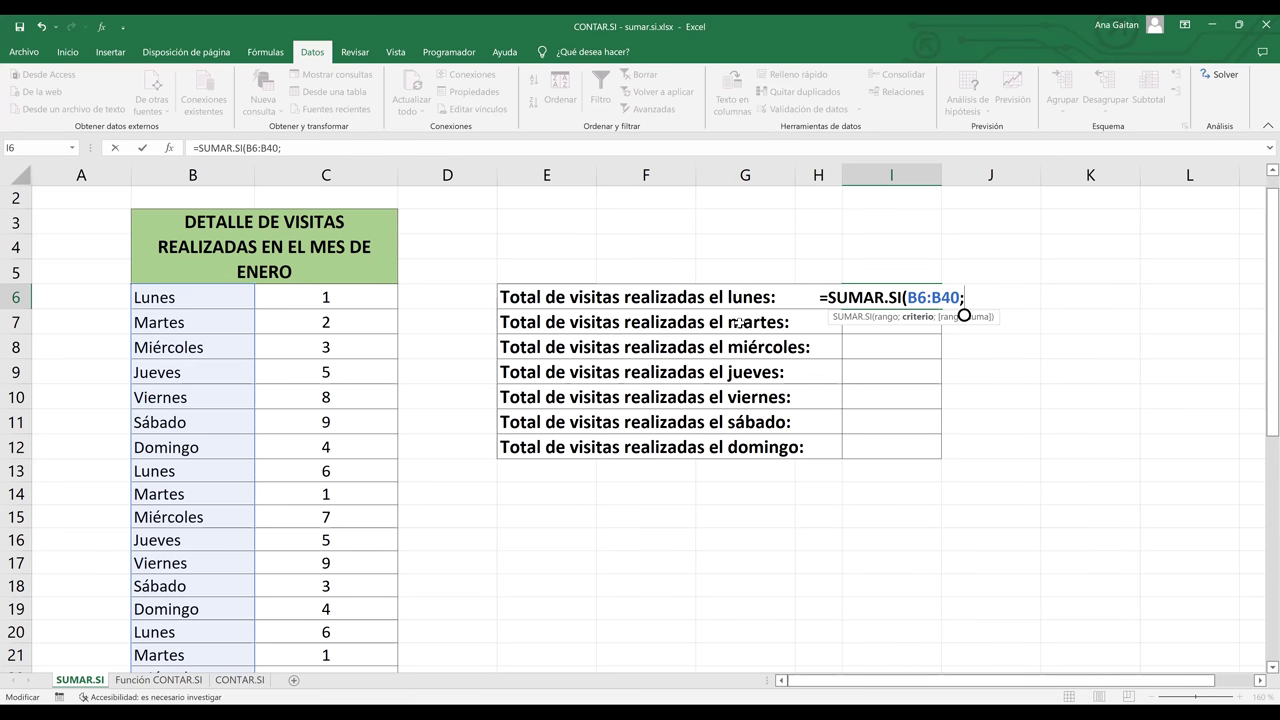
{"action": "type", "text": "\""}
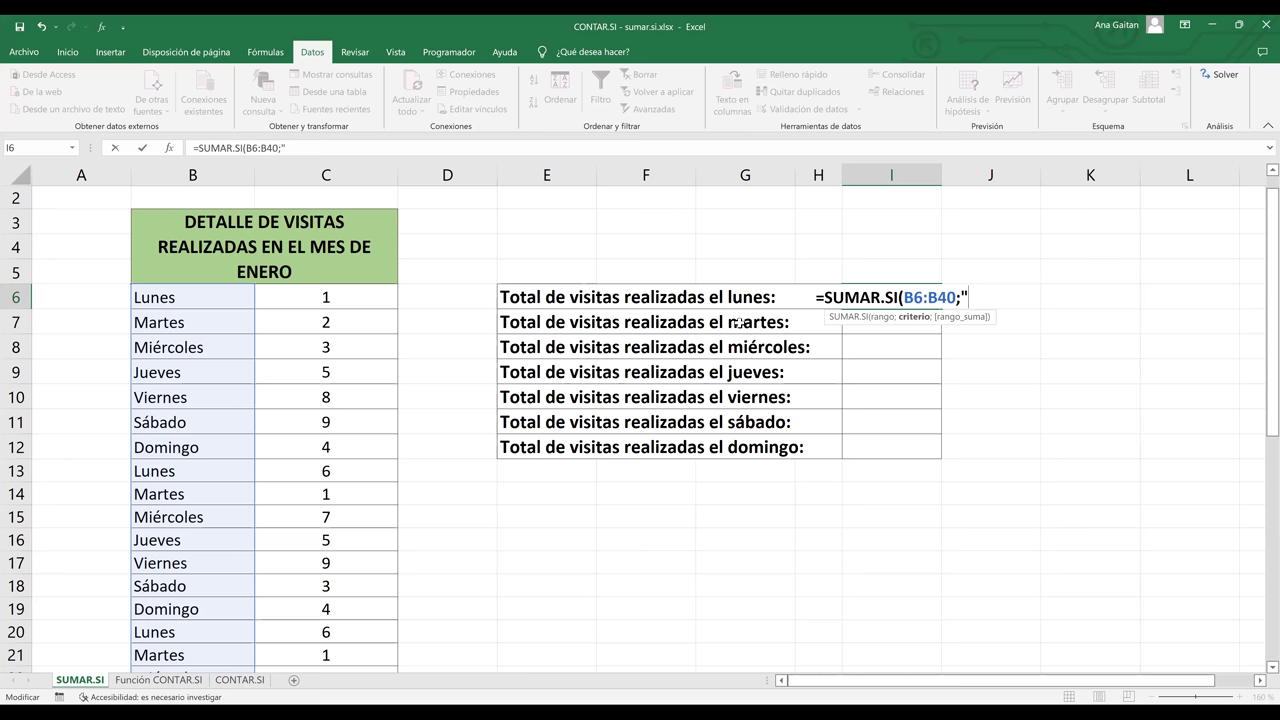
{"action": "type", "text": "lunes\""}
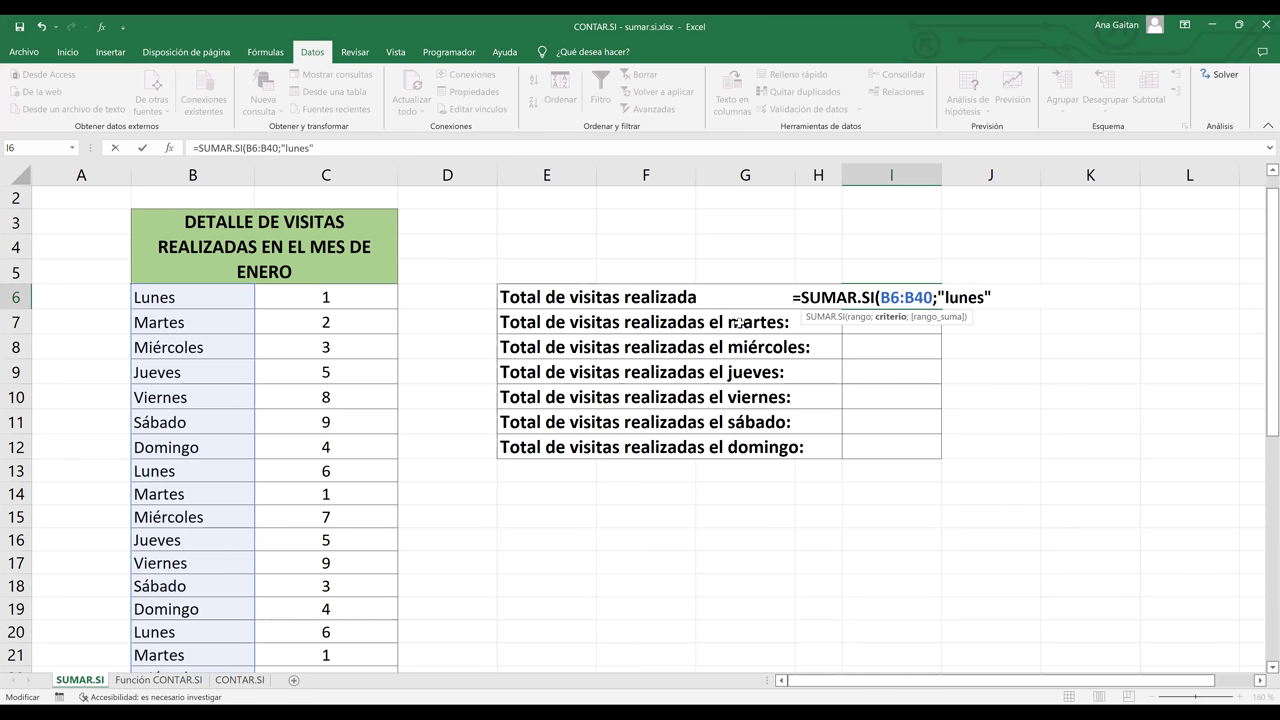
{"action": "type", "text": ";"}
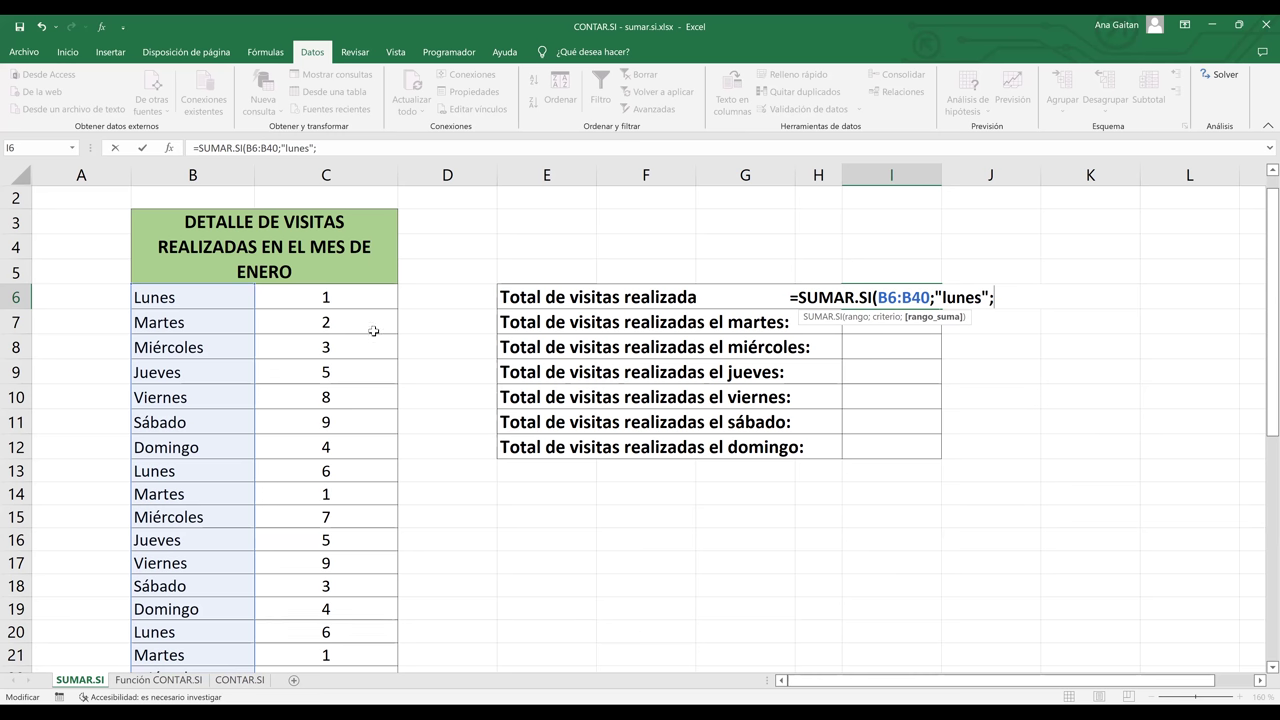
Set C6:C40 as the sum range and complete the I6 formula as =SUMAR.SI(B6:B40;"lunes";C6:C40)
{"action": "left_click", "coordinate": [327, 294]}
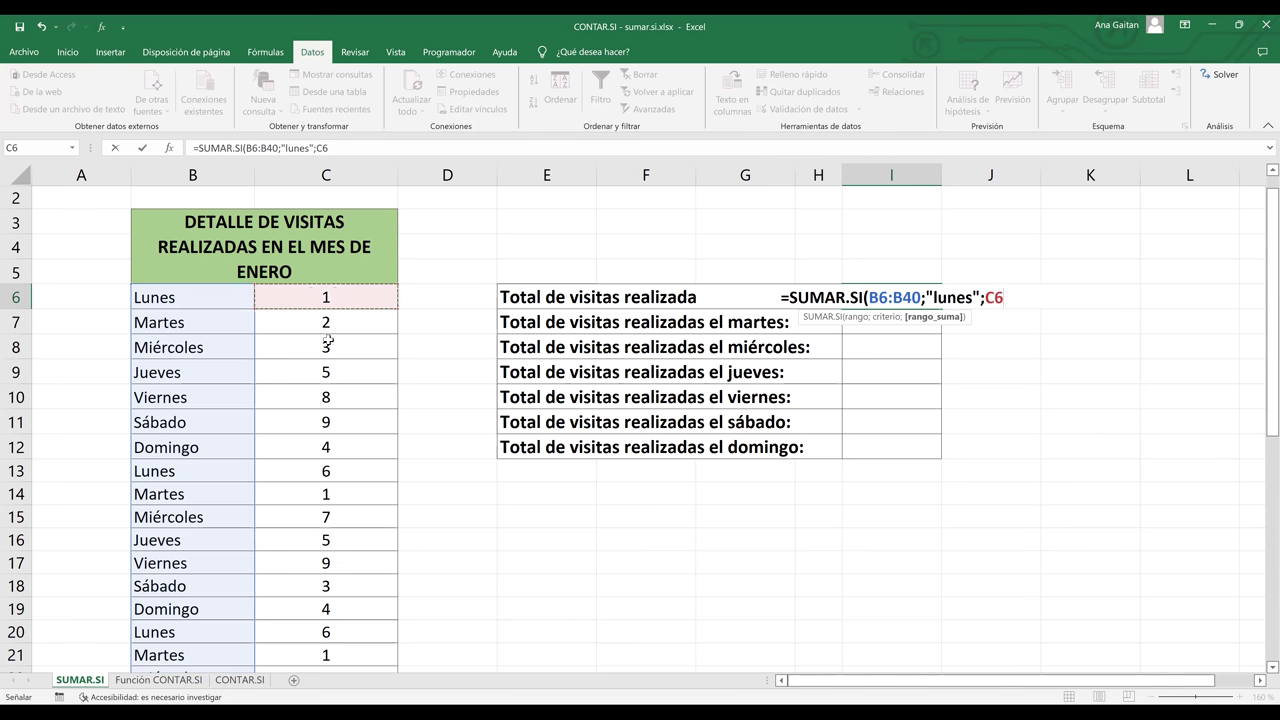
{"action": "left_click_drag", "start_coordinate": [328, 340], "coordinate": [327, 332]}
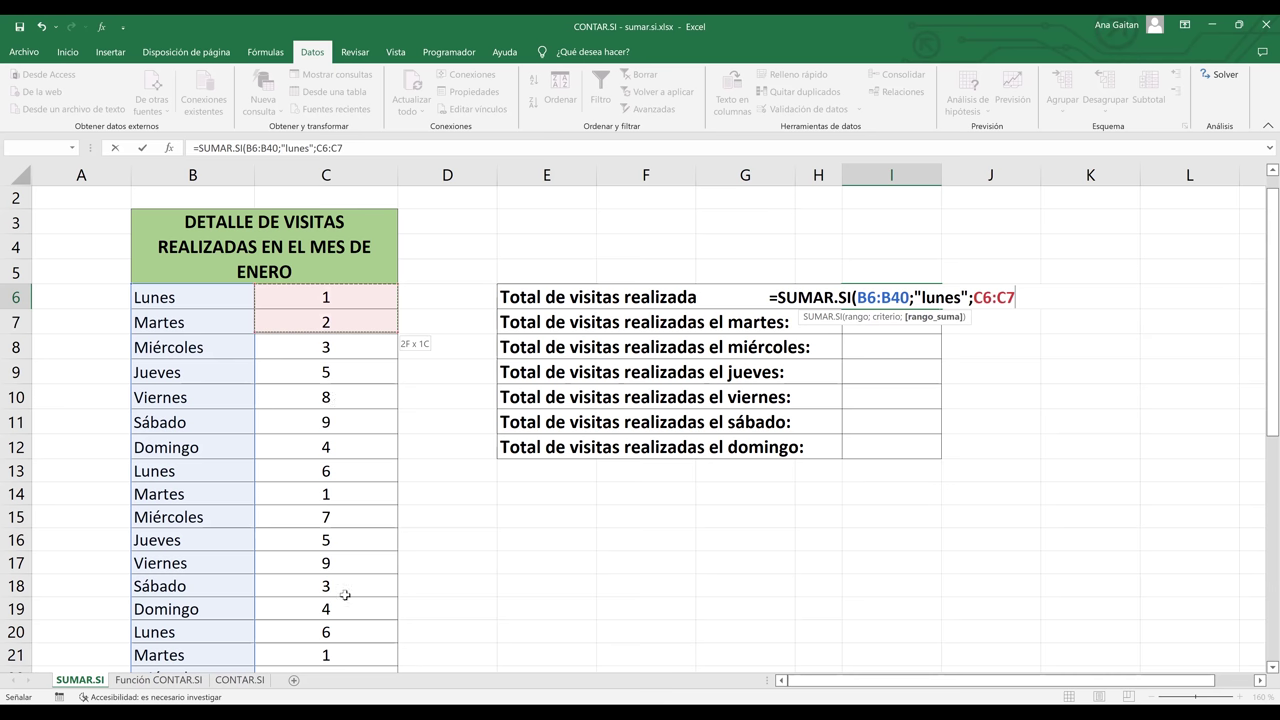
{"action": "left_click_drag", "start_coordinate": [326, 680], "coordinate": [321, 616]}
{"action": "scroll", "coordinate": [989, 320], "scroll_direction": "down", "scroll_amount": 1}
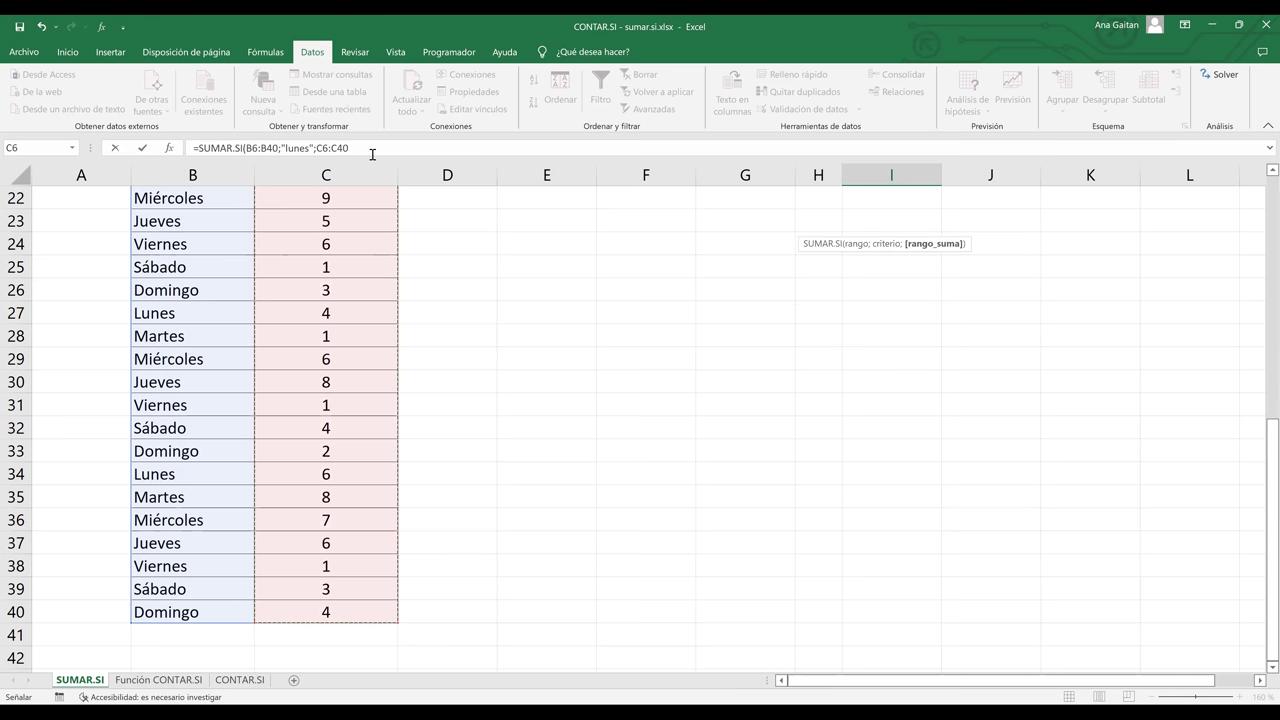
{"action": "left_click_drag", "start_coordinate": [1260, 427], "coordinate": [1260, 245]}
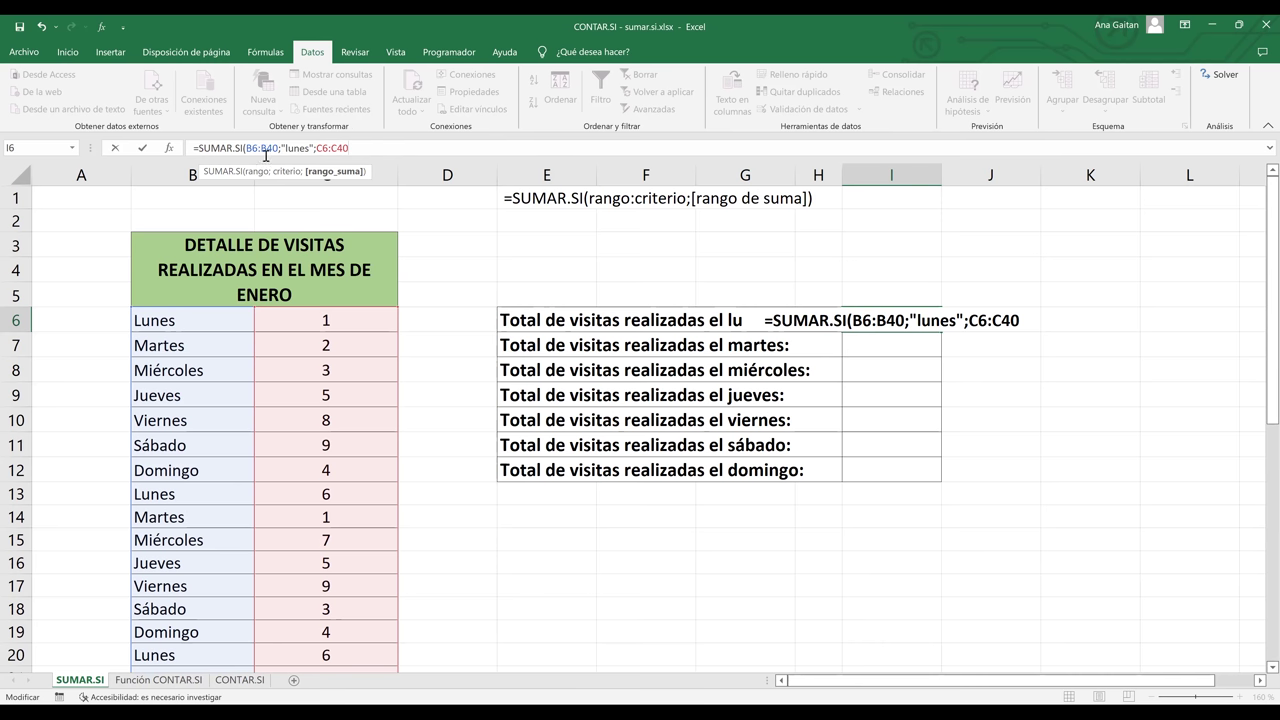
{"action": "type", "text": ")"}
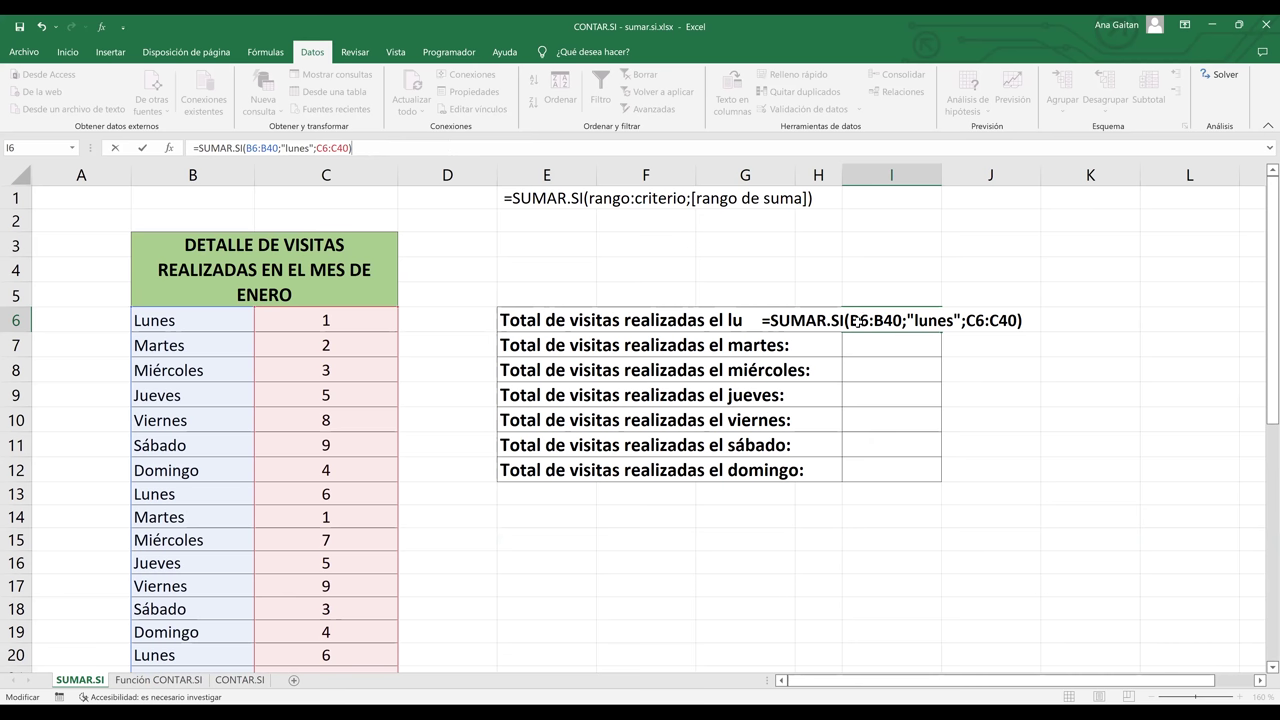
{"action": "key", "text": "ctrl+Return"}
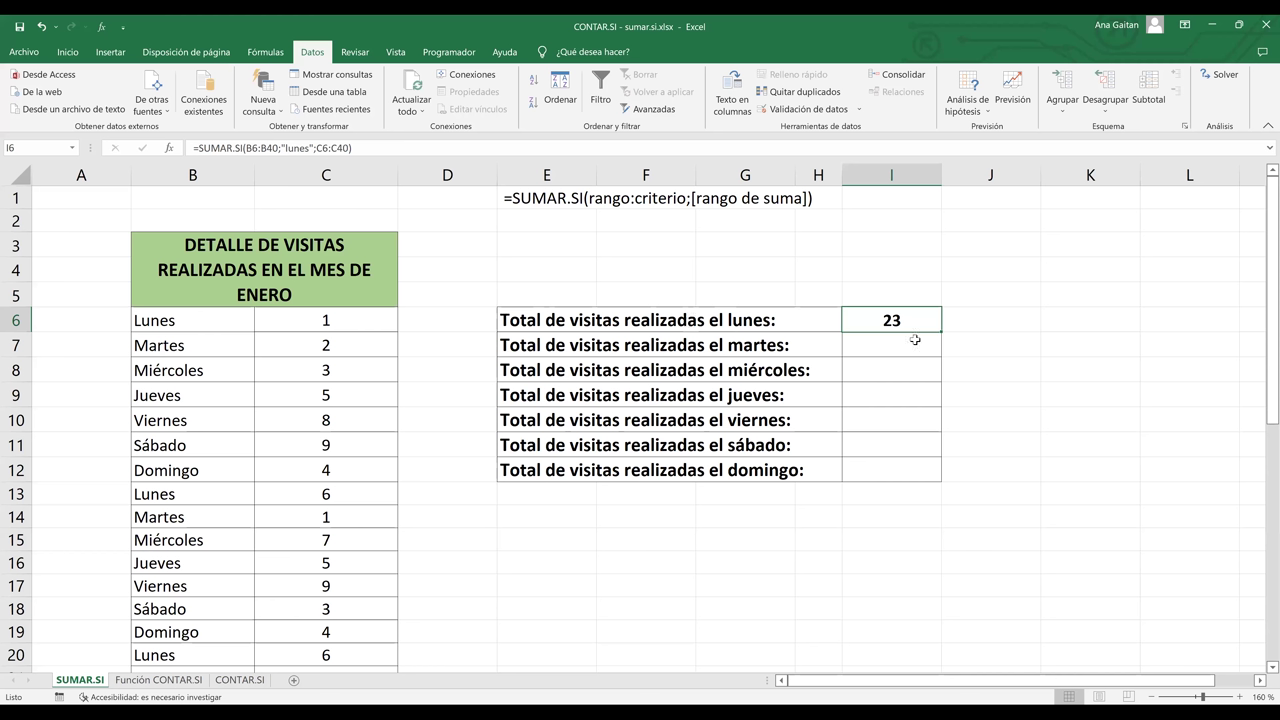
Begin a SUMAR.SI formula in I7 for the martes total, with B6:B40 as its range
{"action": "key", "text": "Return"}
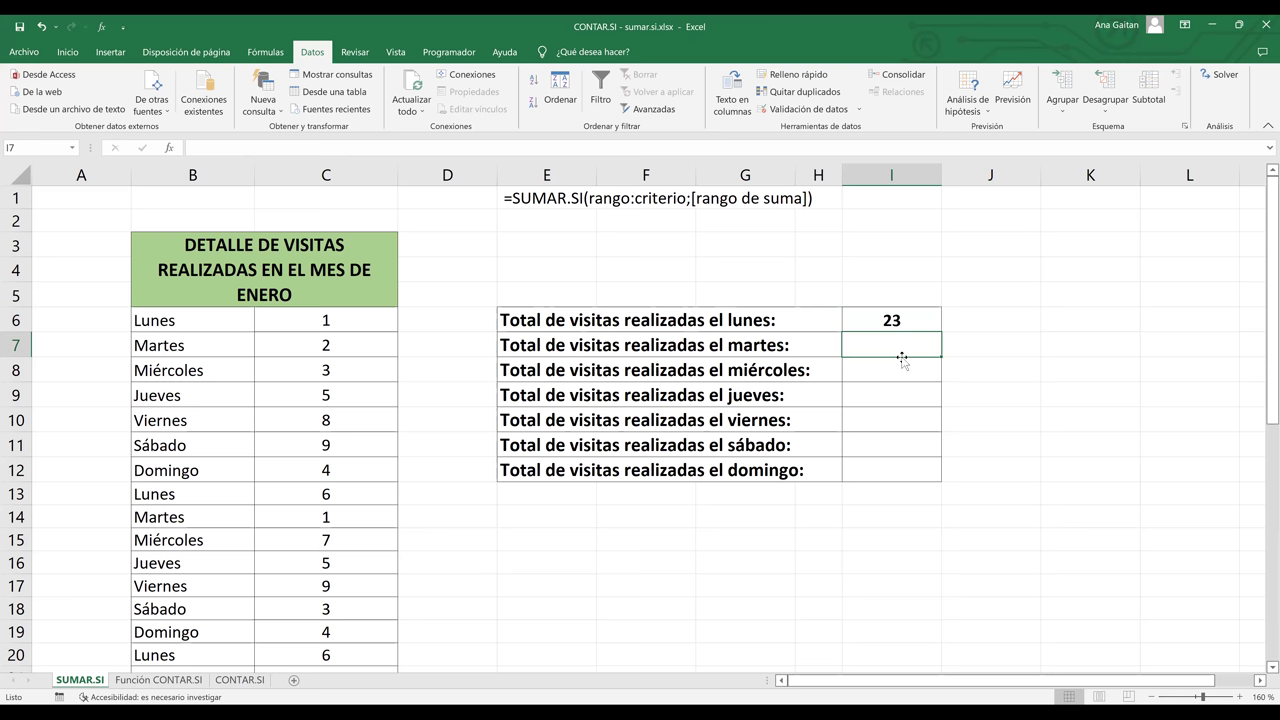
{"action": "type", "text": "="}
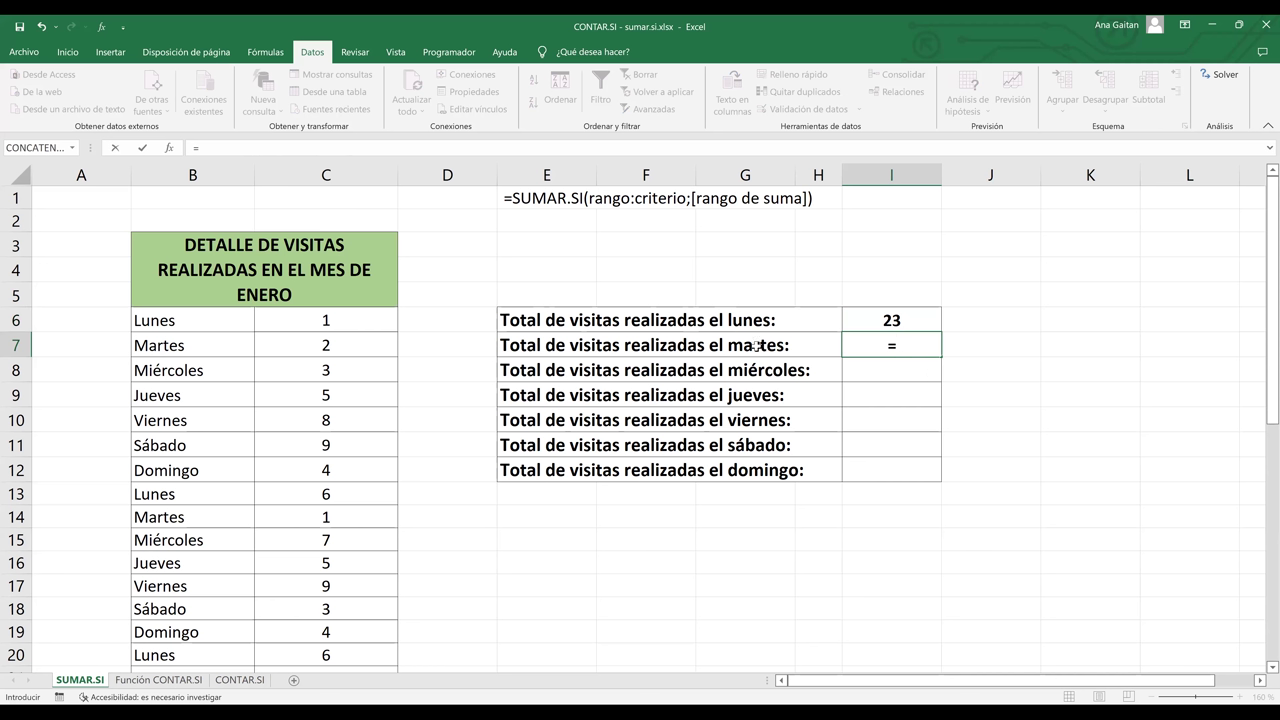
{"action": "type", "text": "SUMAR.SI("}
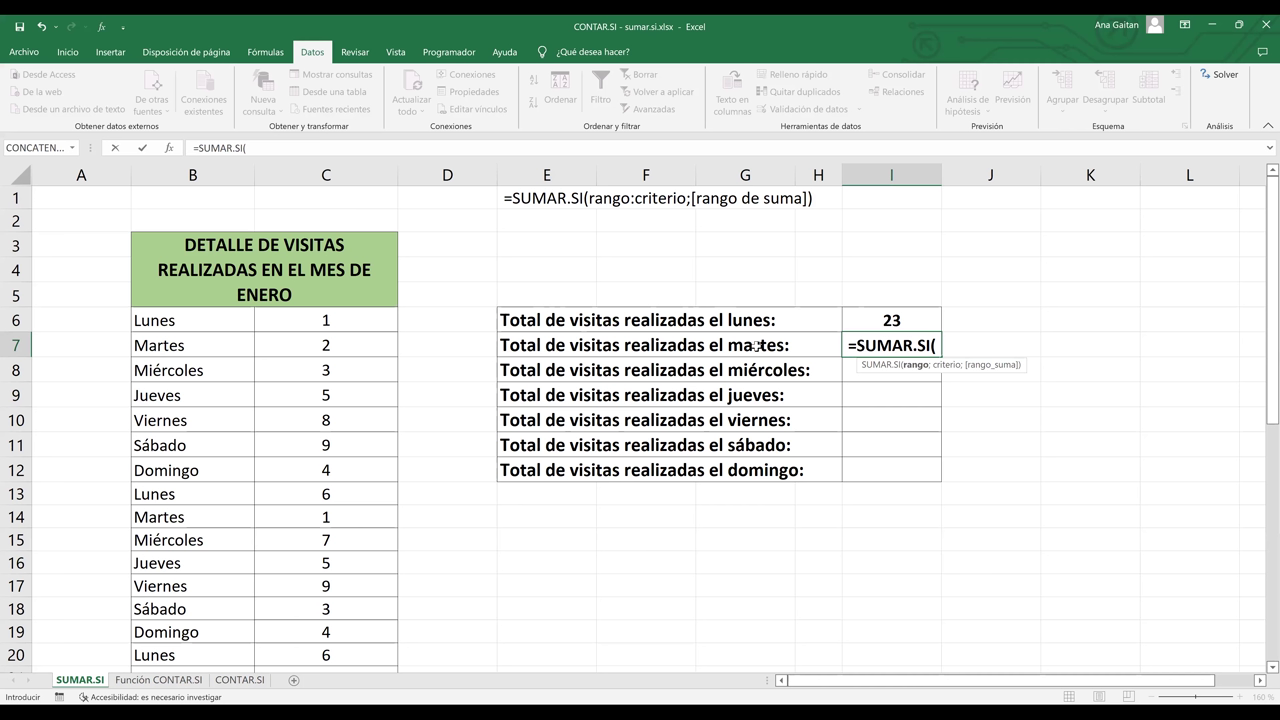
{"action": "left_click", "coordinate": [185, 321]}
{"action": "key", "text": "ctrl+shift+Down"}
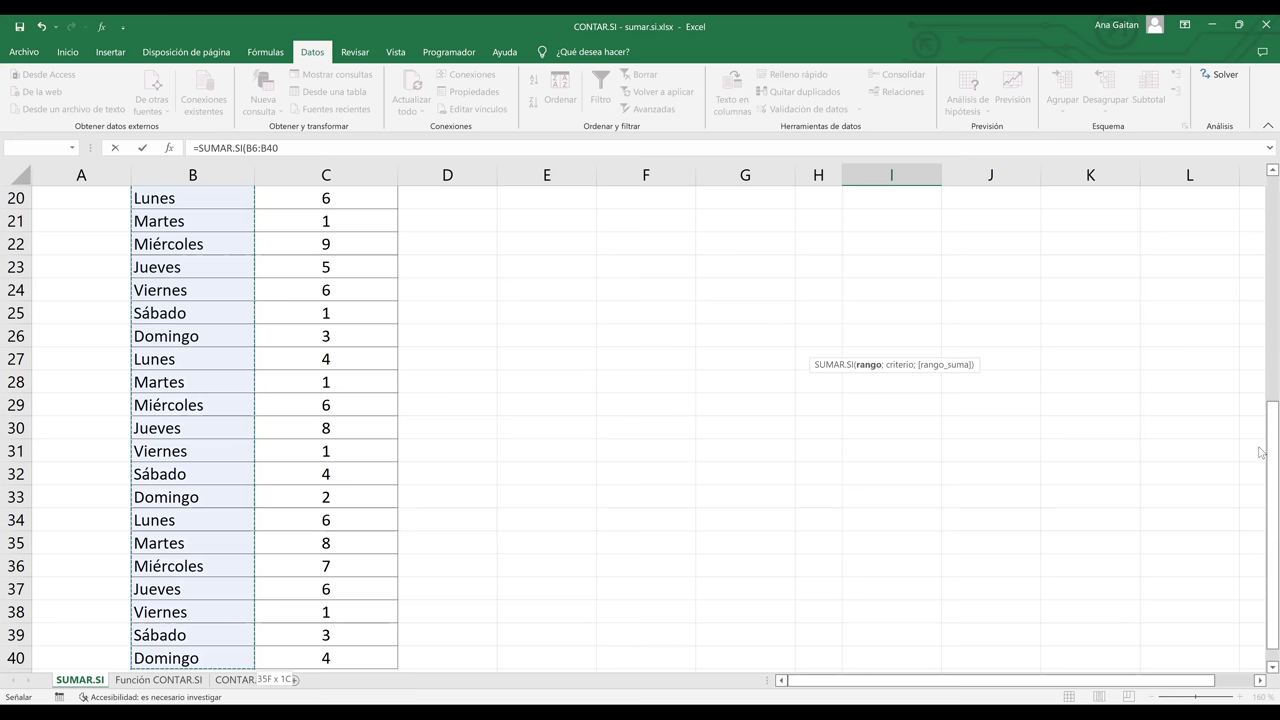
{"action": "scroll", "coordinate": [1261, 452], "scroll_direction": "down", "scroll_amount": 1}
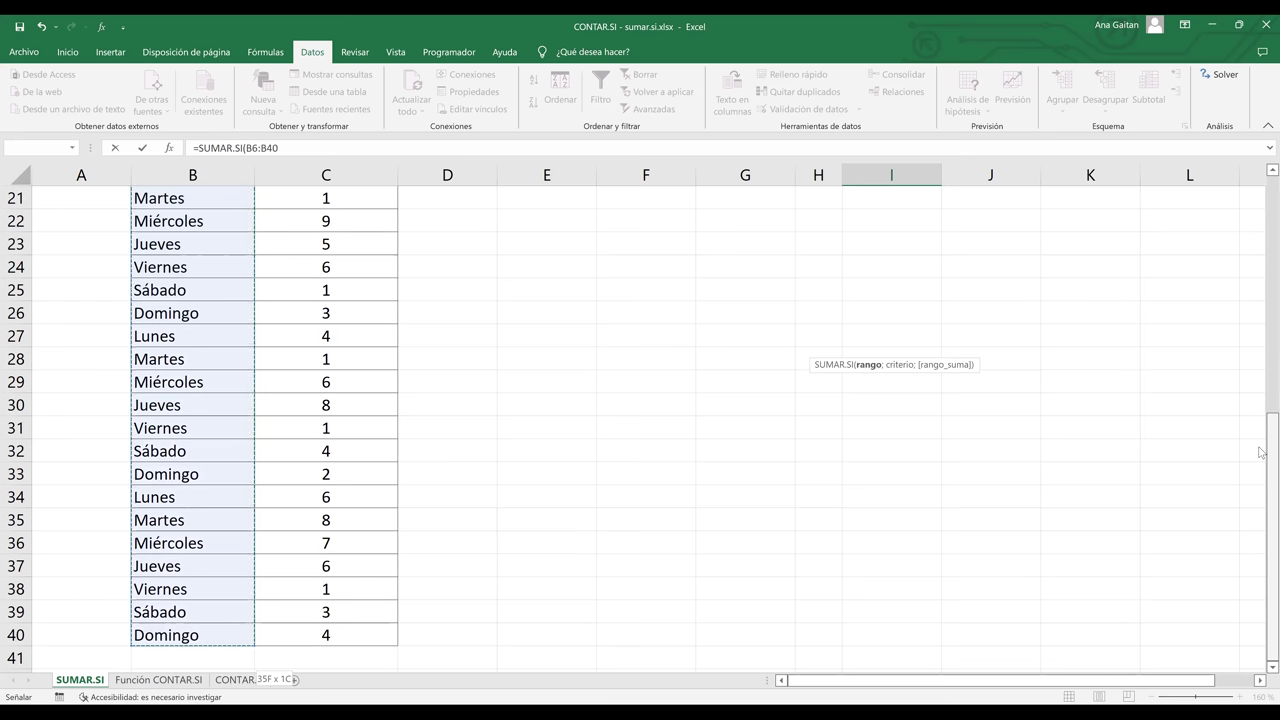
{"action": "type", "text": ";"}
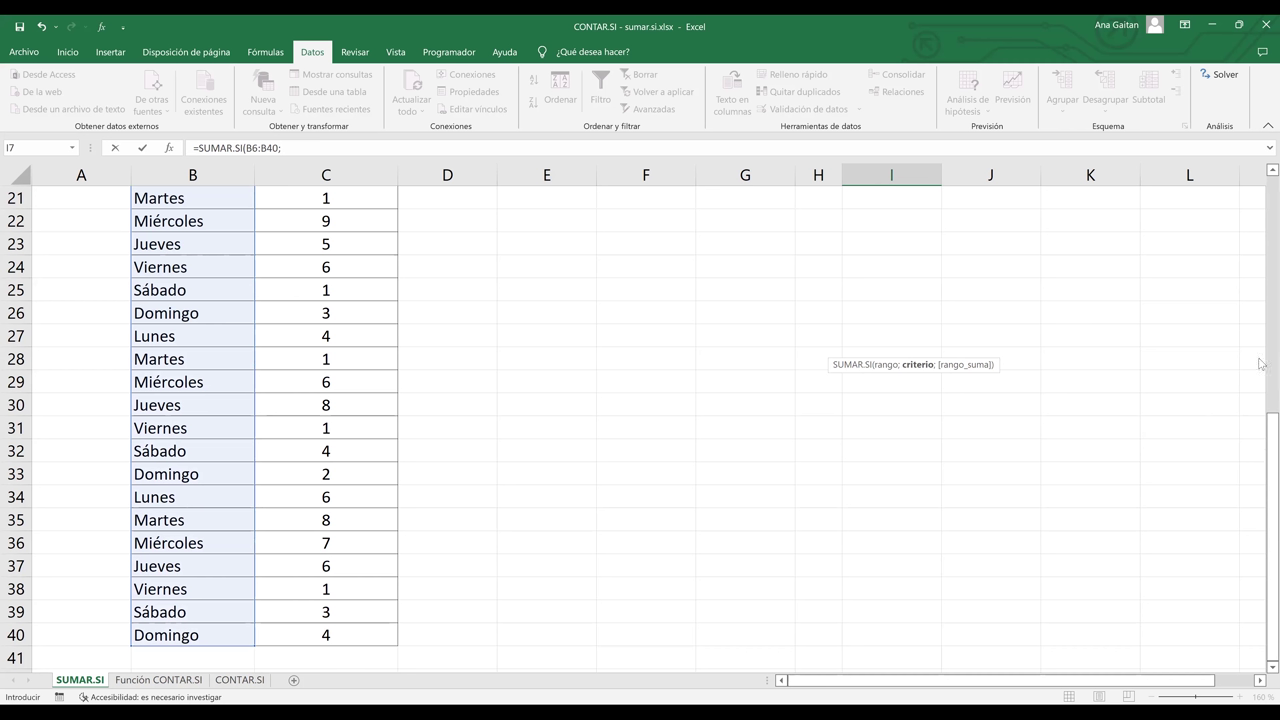
{"action": "left_click", "coordinate": [1262, 196]}
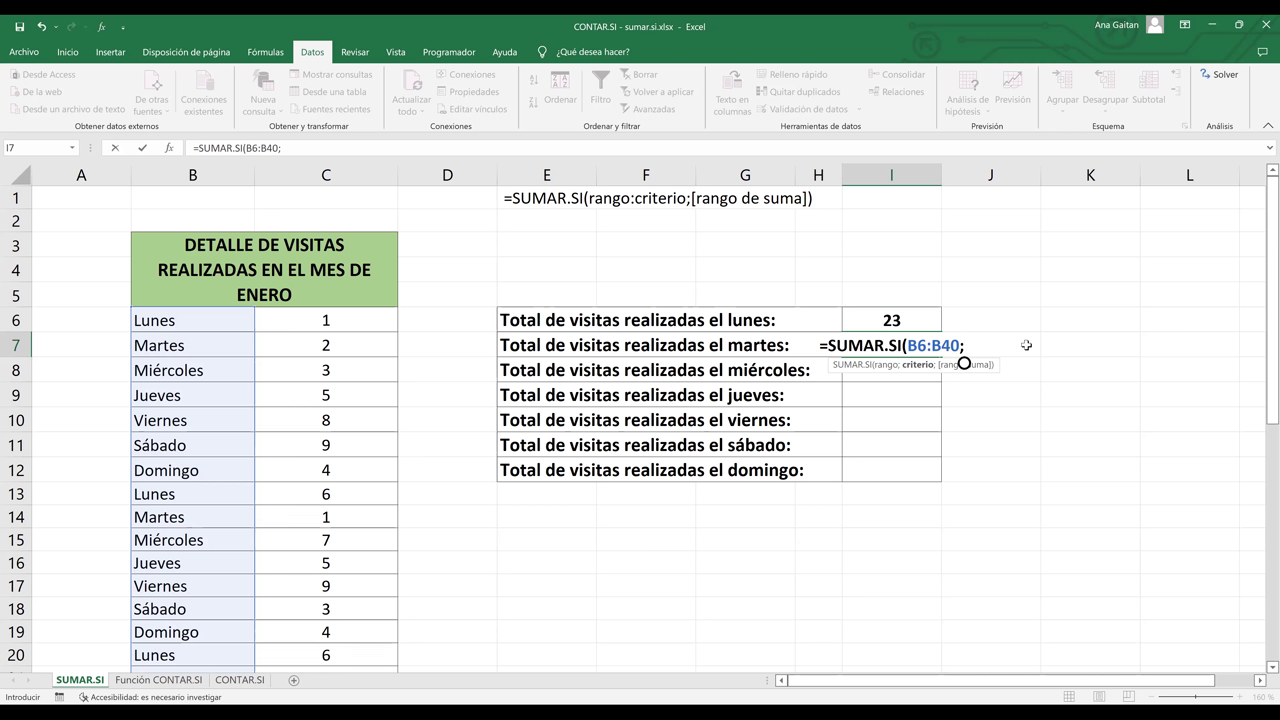
Add "martes" in quotation marks as the criterion of the SUMAR.SI formula in I7
{"action": "type", "text": "\""}
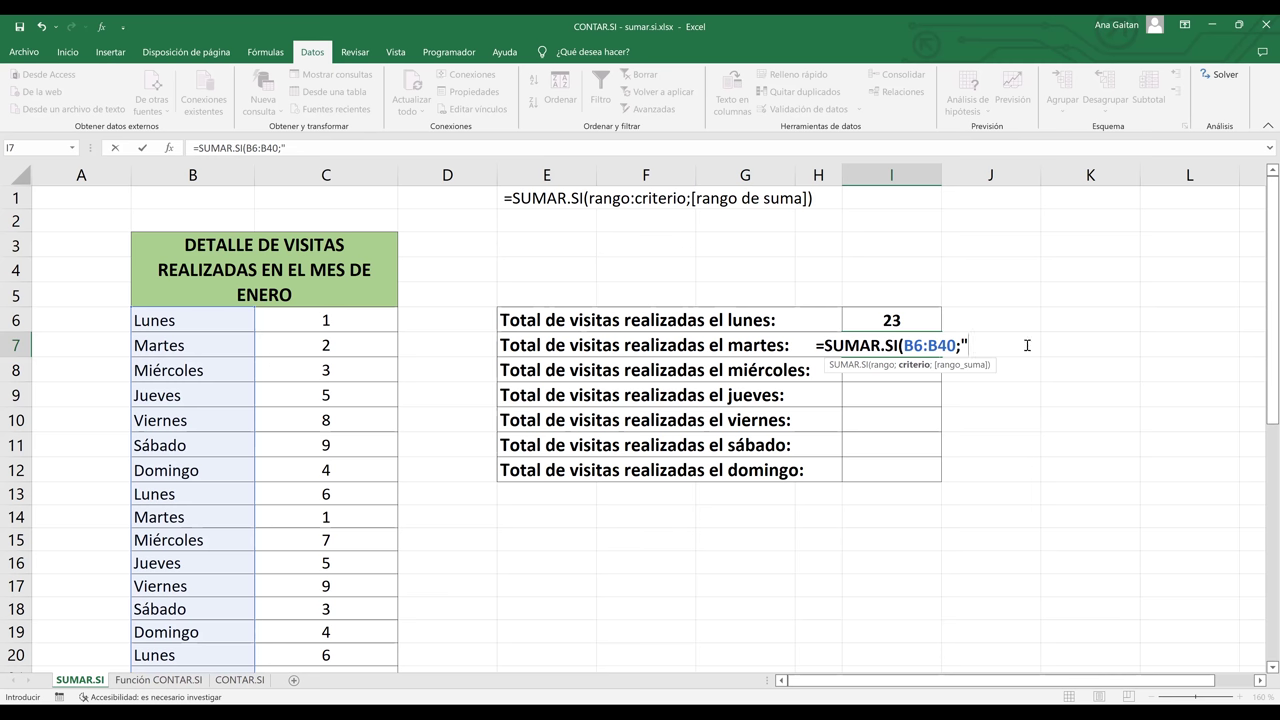
{"action": "type", "text": "martes\""}
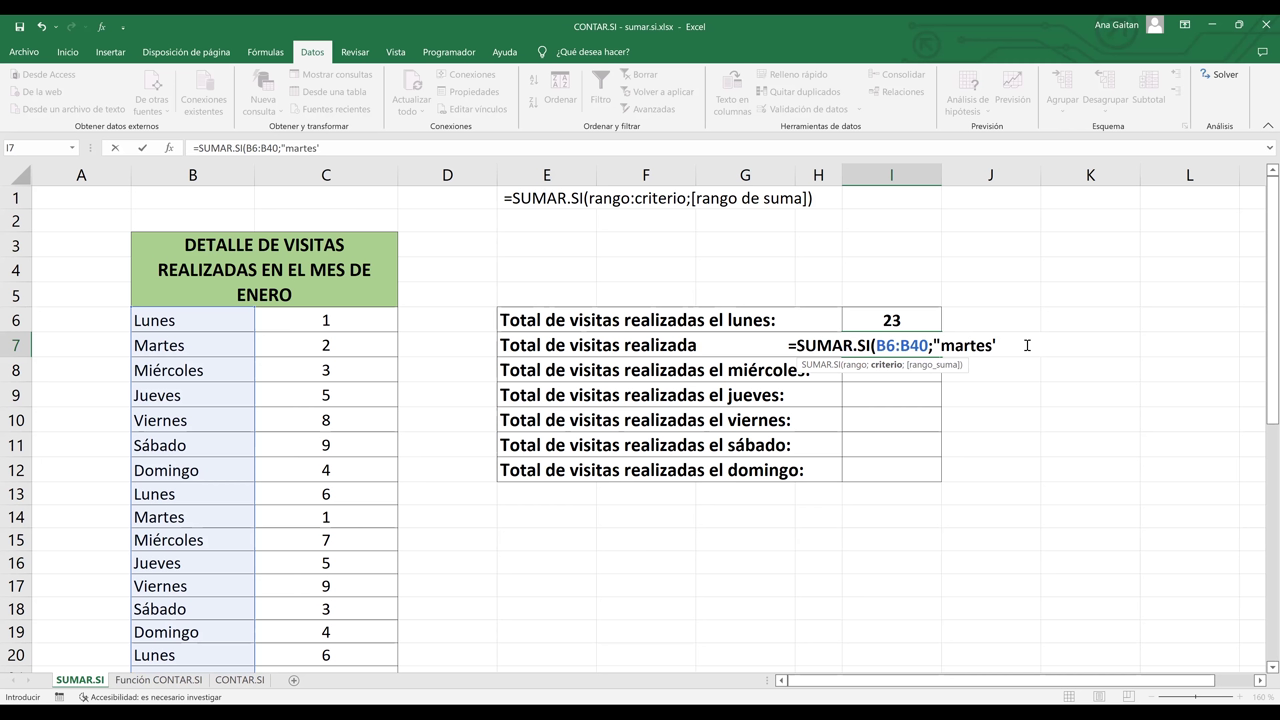
{"action": "key", "text": "space"}
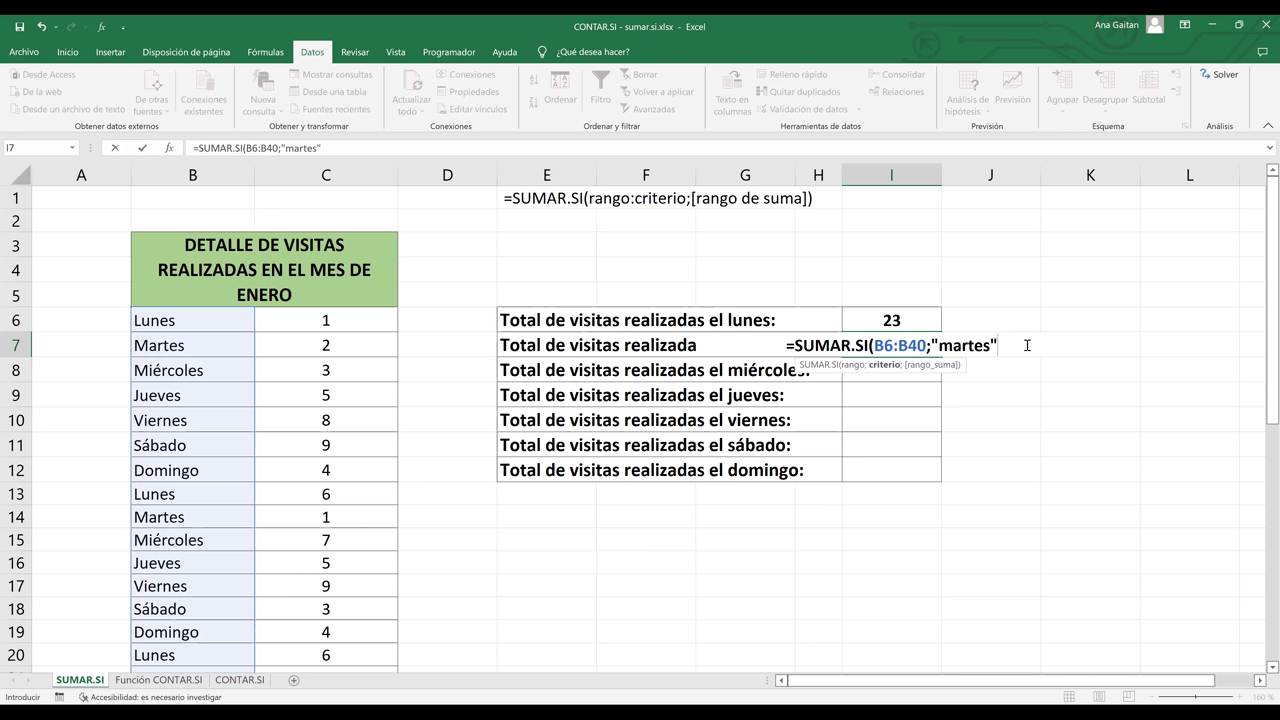
{"action": "type", "text": ";"}
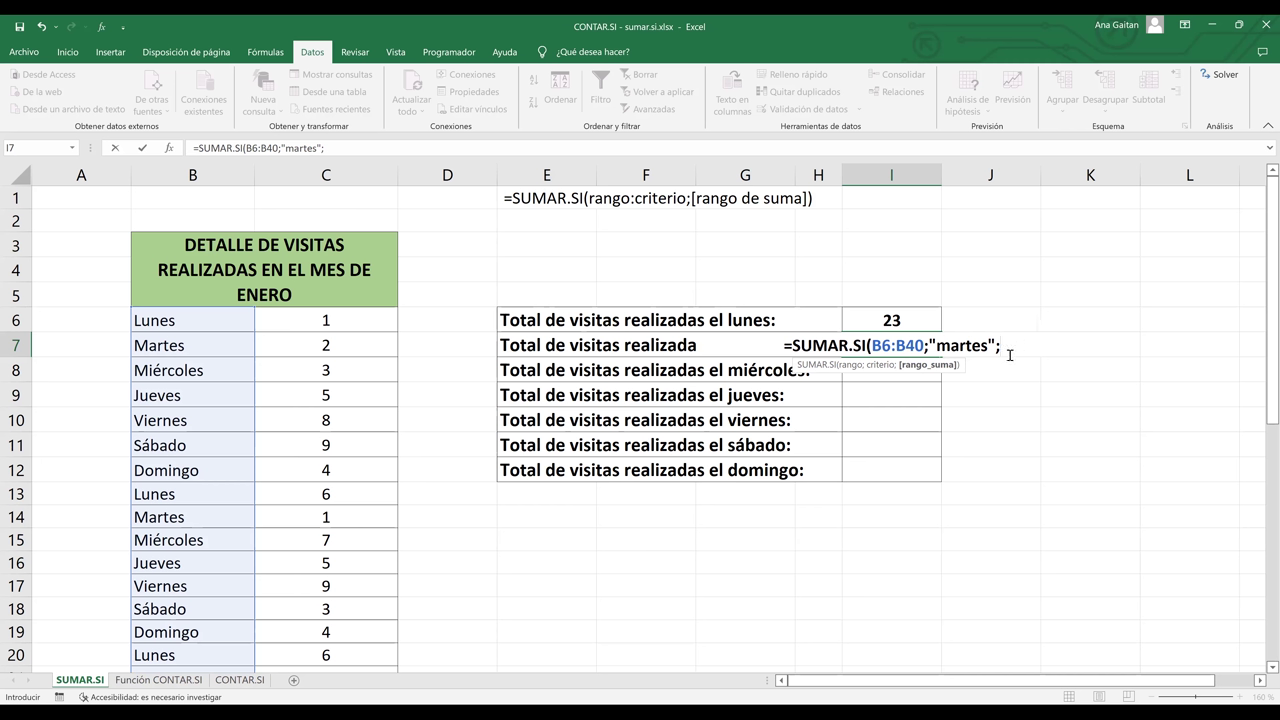
Set C6:C40 as the sum range and complete the I7 formula as =SUMAR.SI(B6:B40;"martes";C6:C40)
{"action": "left_click", "coordinate": [331, 321]}
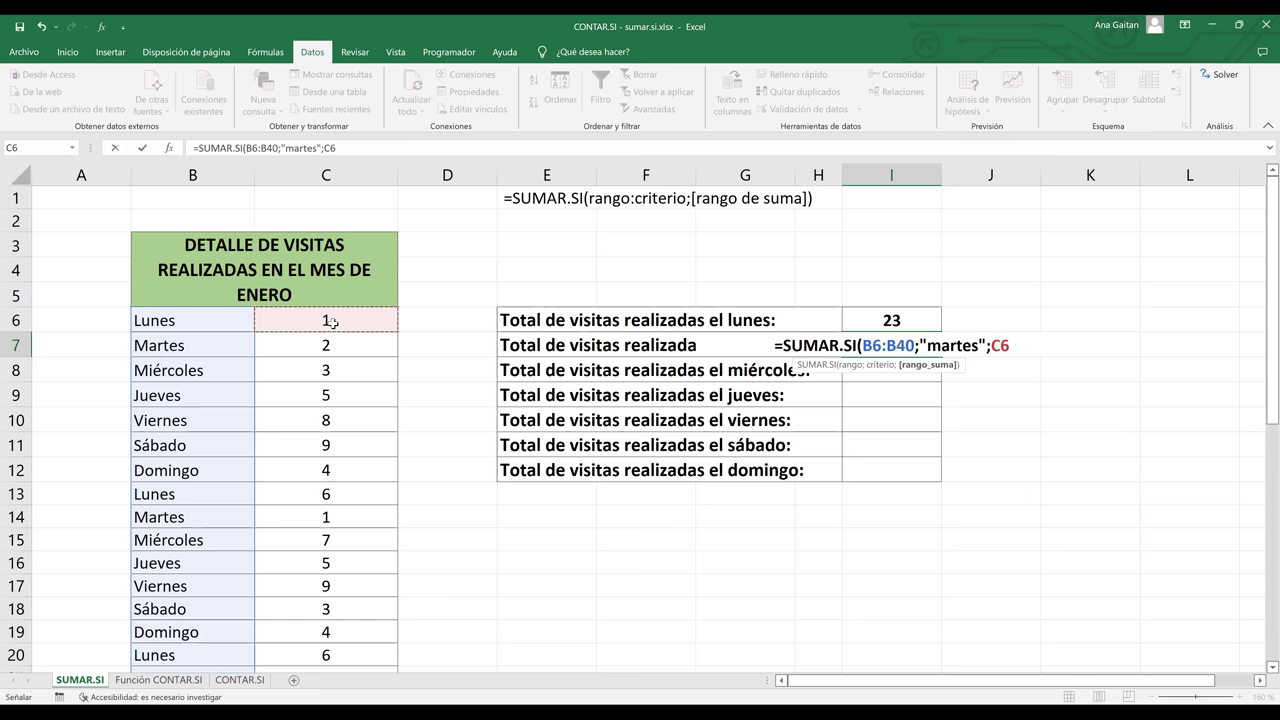
{"action": "type", "text": ":"}
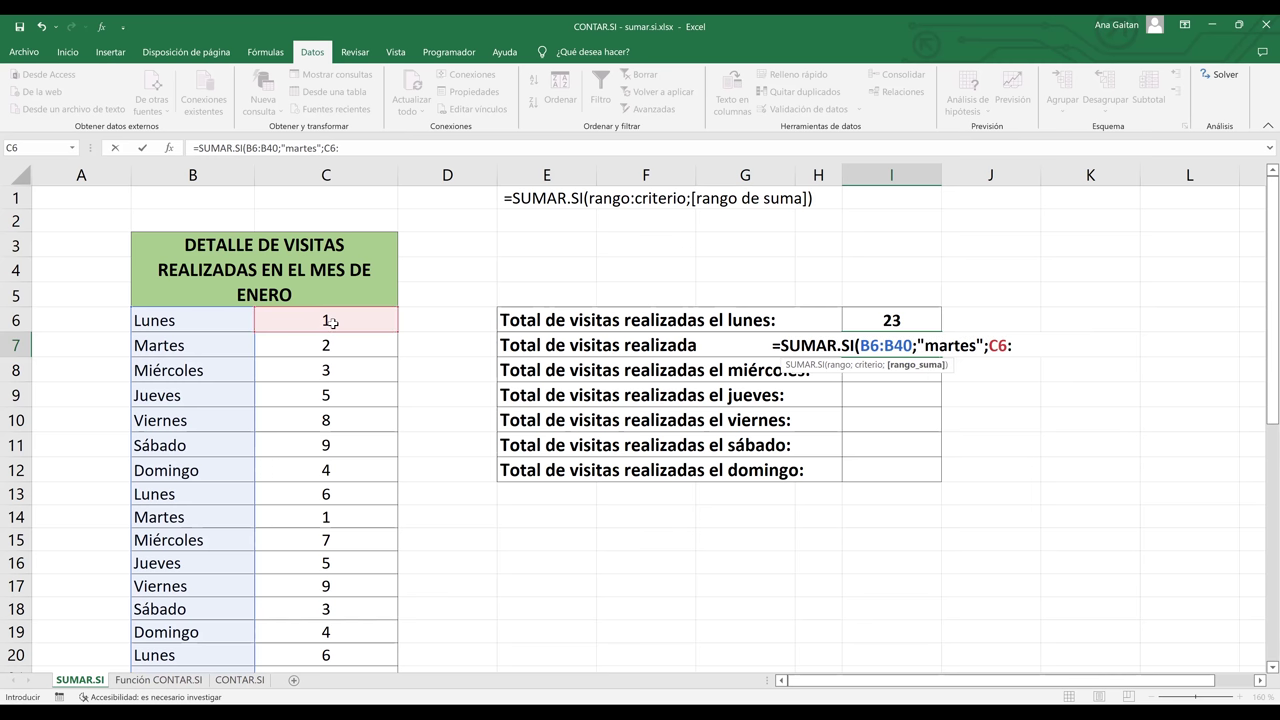
{"action": "type", "text": "c40"}
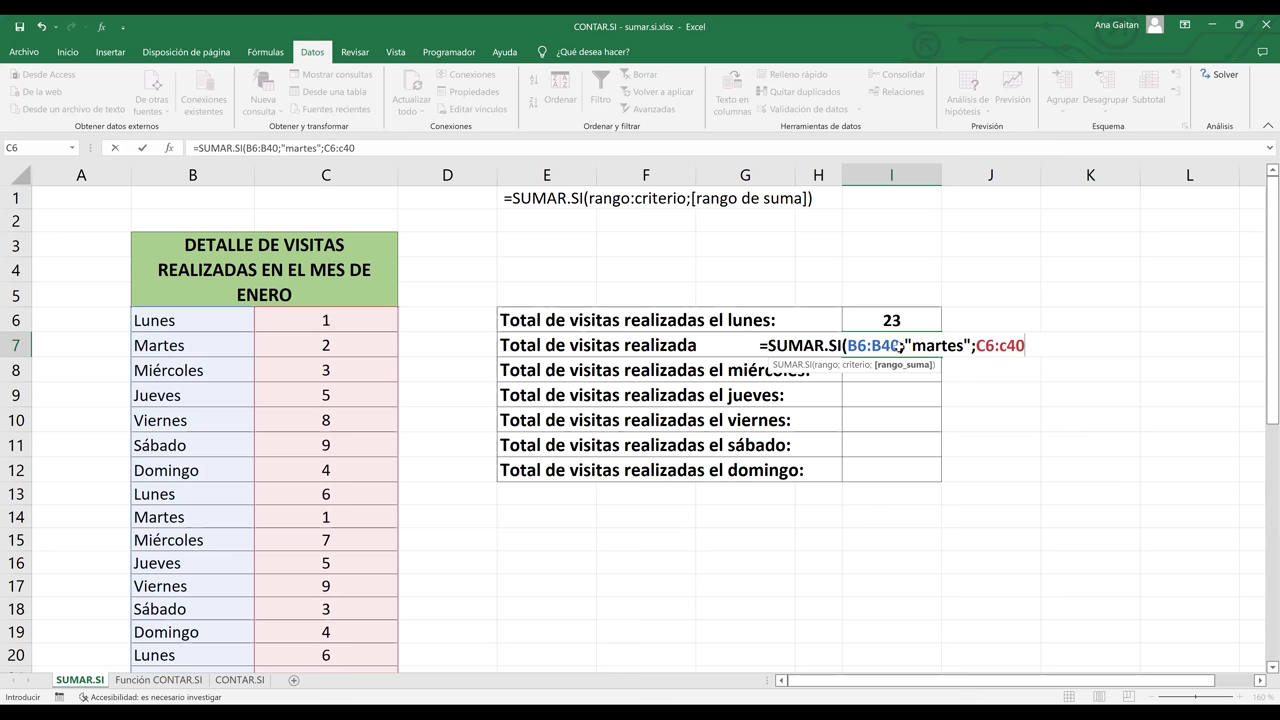
{"action": "key", "text": "Return"}
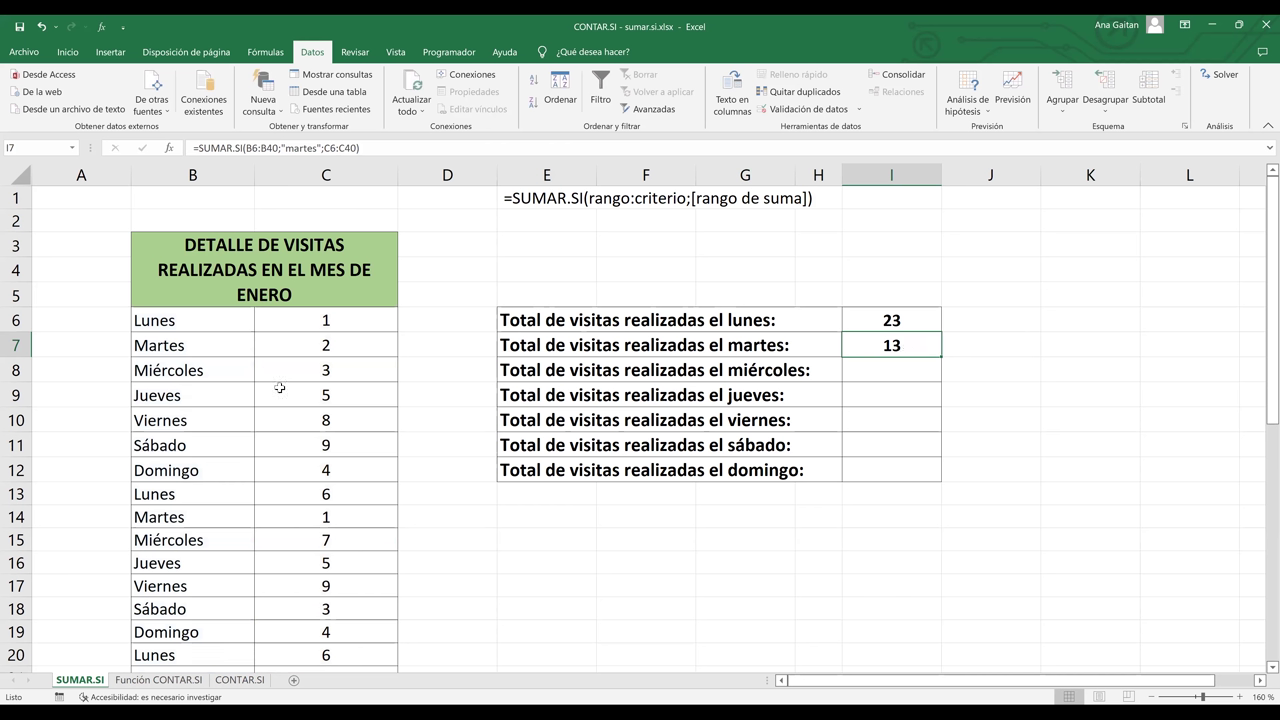
Review the range argument of the martes formula in I7 and the weekday cells it covers in column B
{"action": "double_click", "coordinate": [876, 347]}
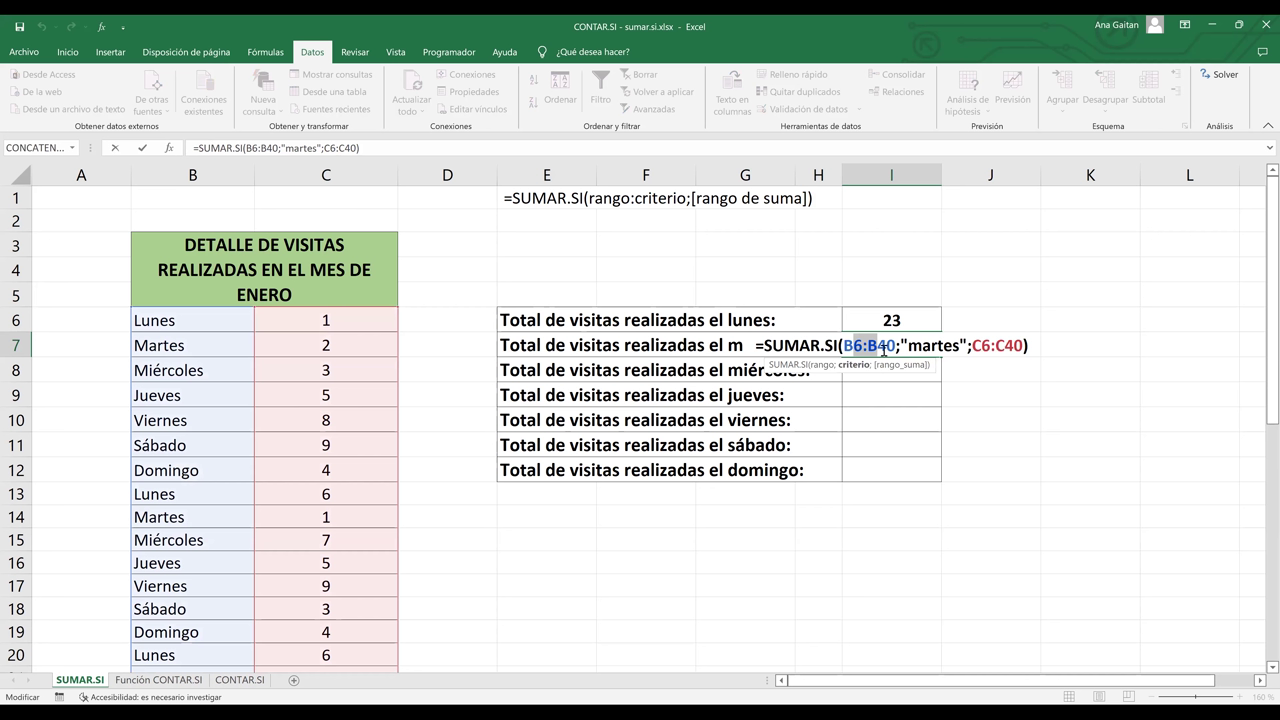
{"action": "key", "text": "shift+Right"}
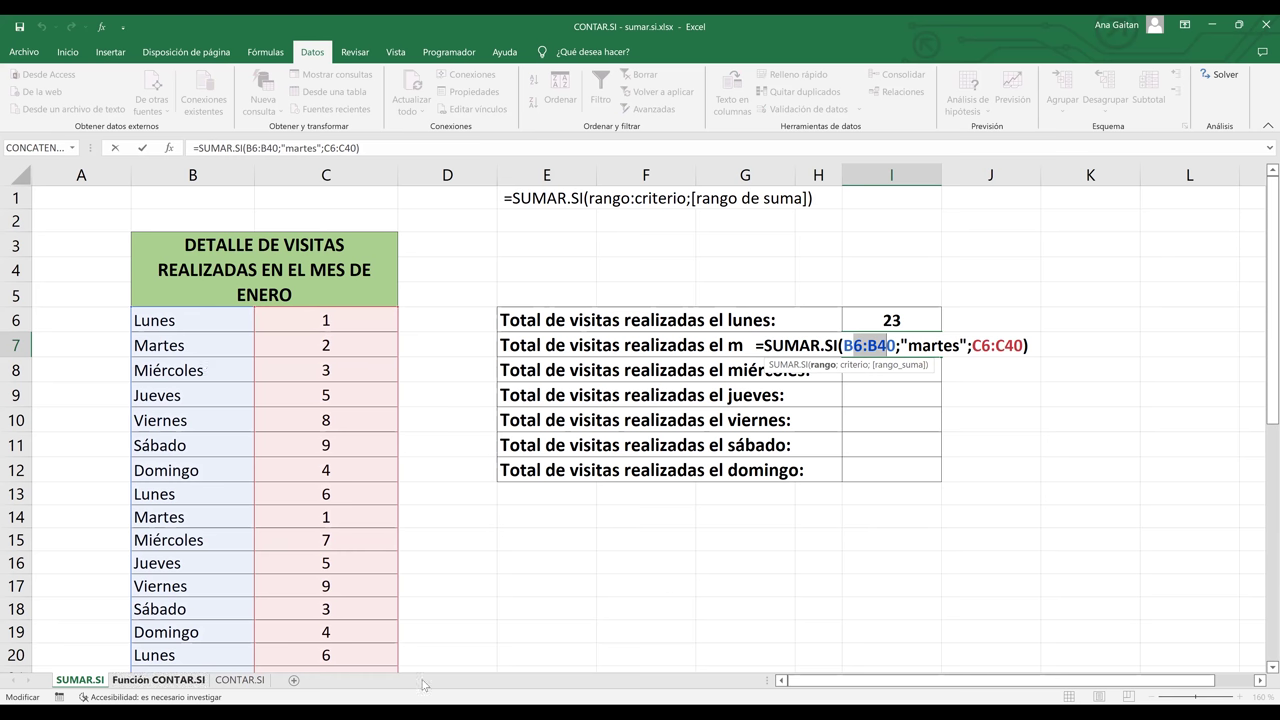
{"action": "key", "text": "Return"}
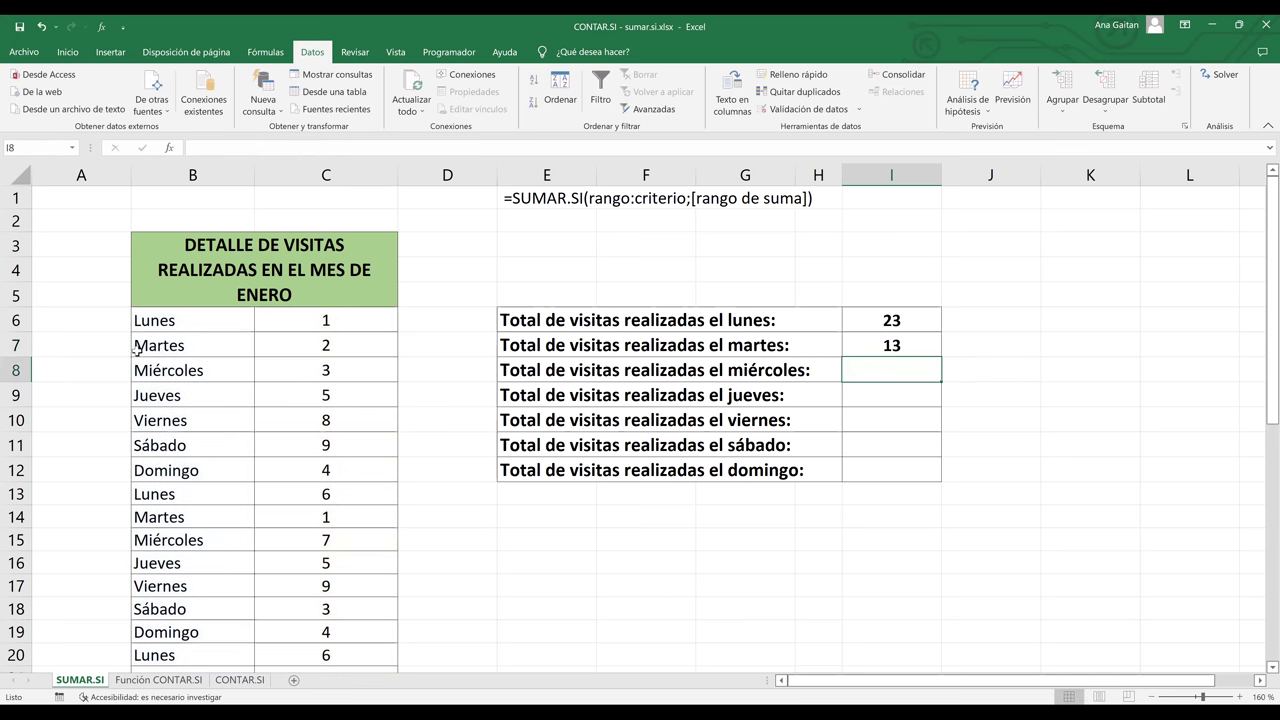
{"action": "left_click_drag", "start_coordinate": [167, 317], "coordinate": [175, 645]}
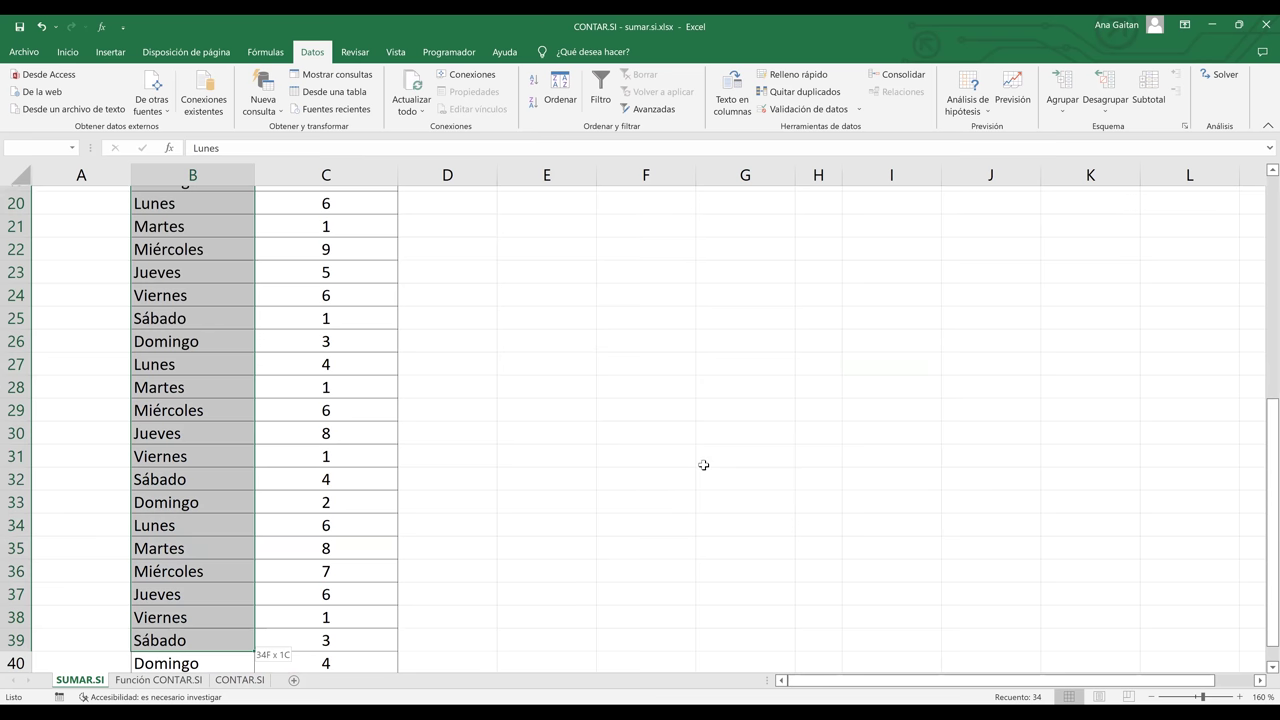
{"action": "left_click", "coordinate": [547, 571]}
{"action": "scroll", "coordinate": [547, 571], "scroll_direction": "down", "scroll_amount": 1}
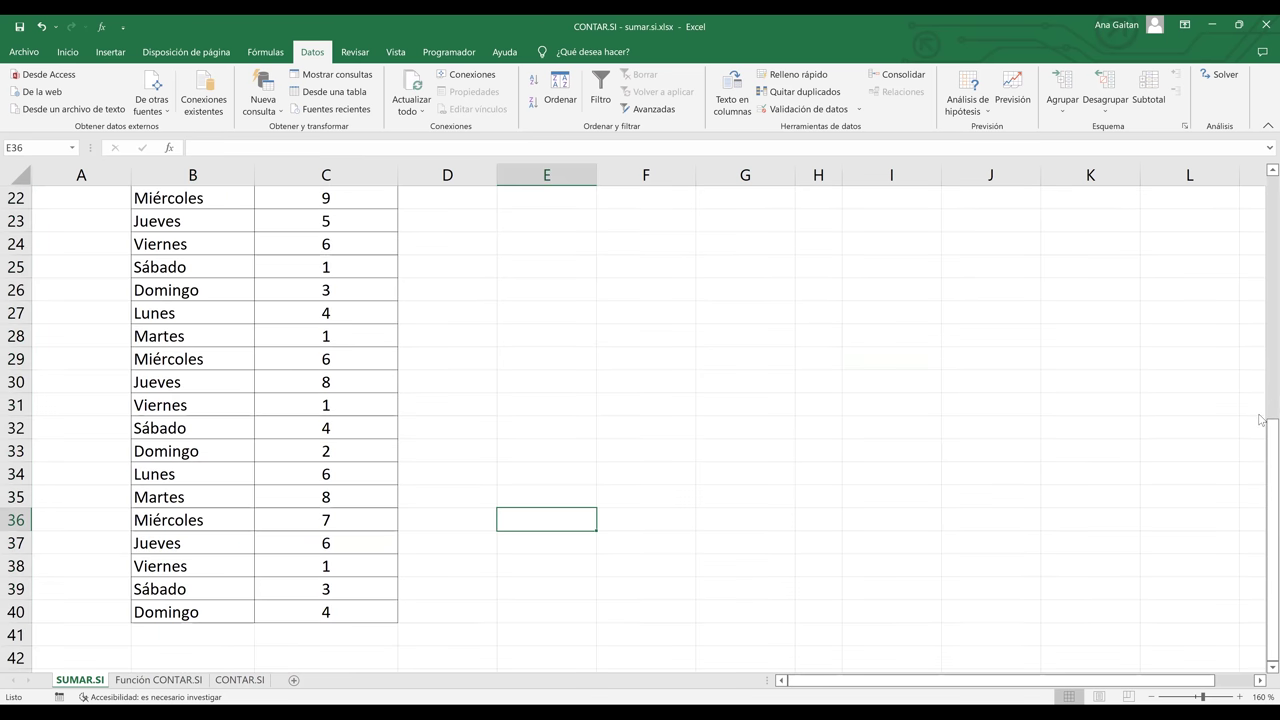
{"action": "left_click", "coordinate": [1262, 204]}
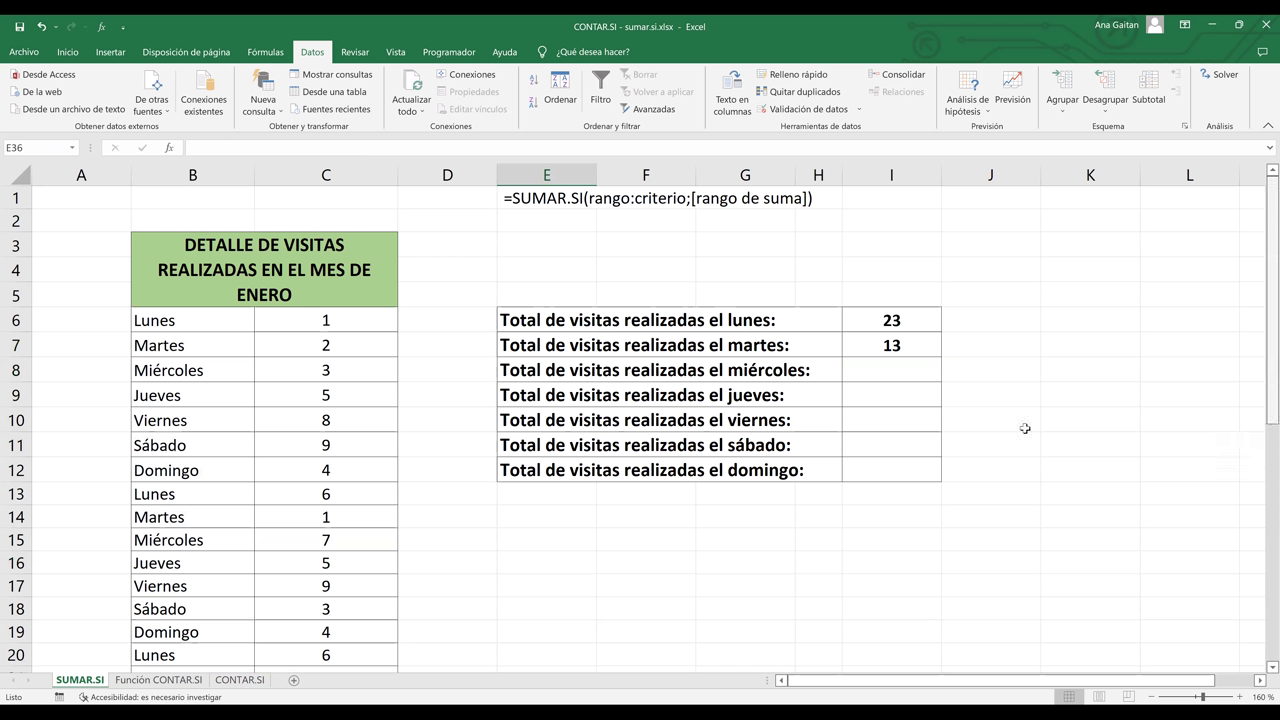
{"action": "left_click", "coordinate": [903, 408]}
{"action": "key", "text": "Right"}
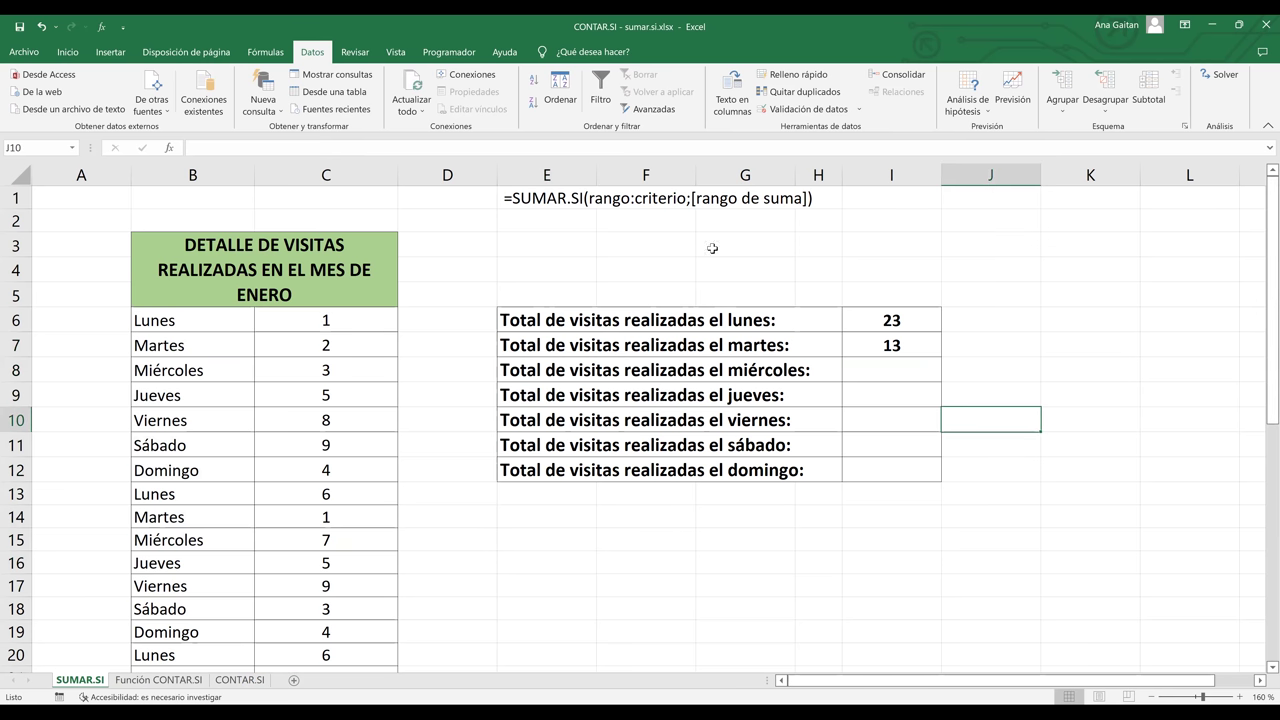
Write the short syntax without a sum range, =SUMAR.SI(rango:criterio), in E2 below the full syntax
{"action": "left_click", "coordinate": [564, 196]}
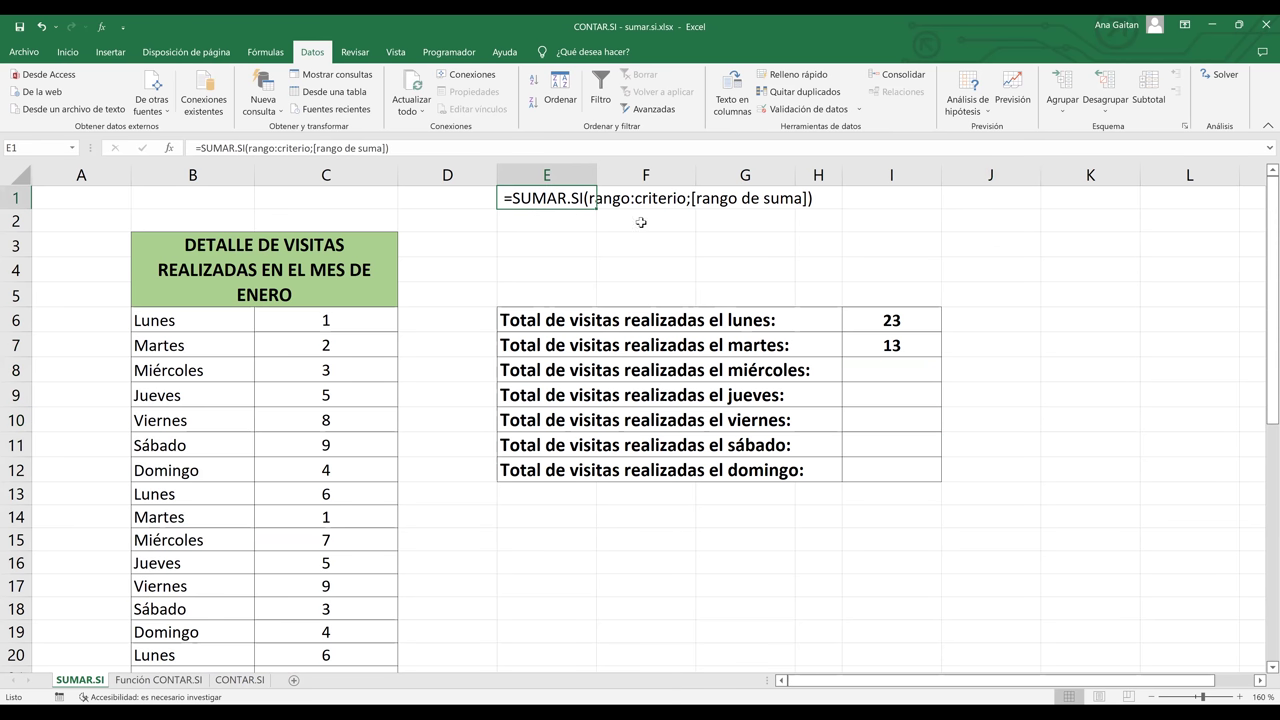
{"action": "left_click", "coordinate": [668, 204]}
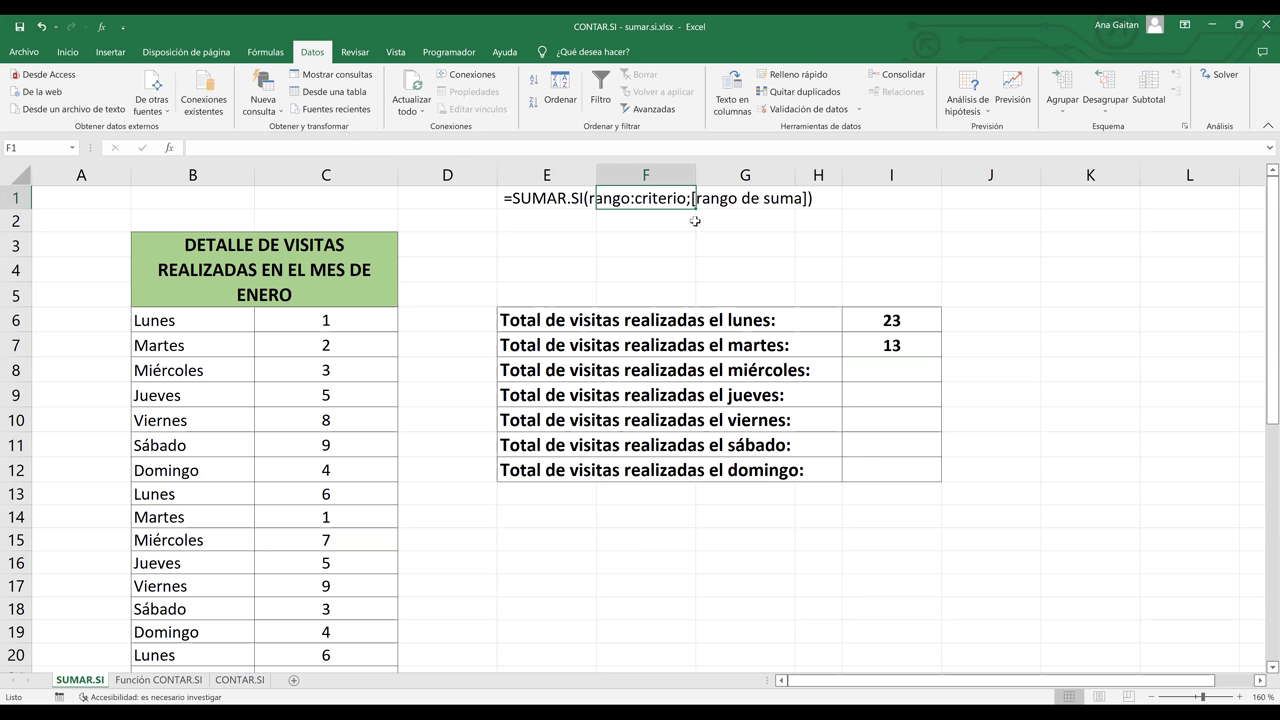
{"action": "double_click", "coordinate": [591, 224]}
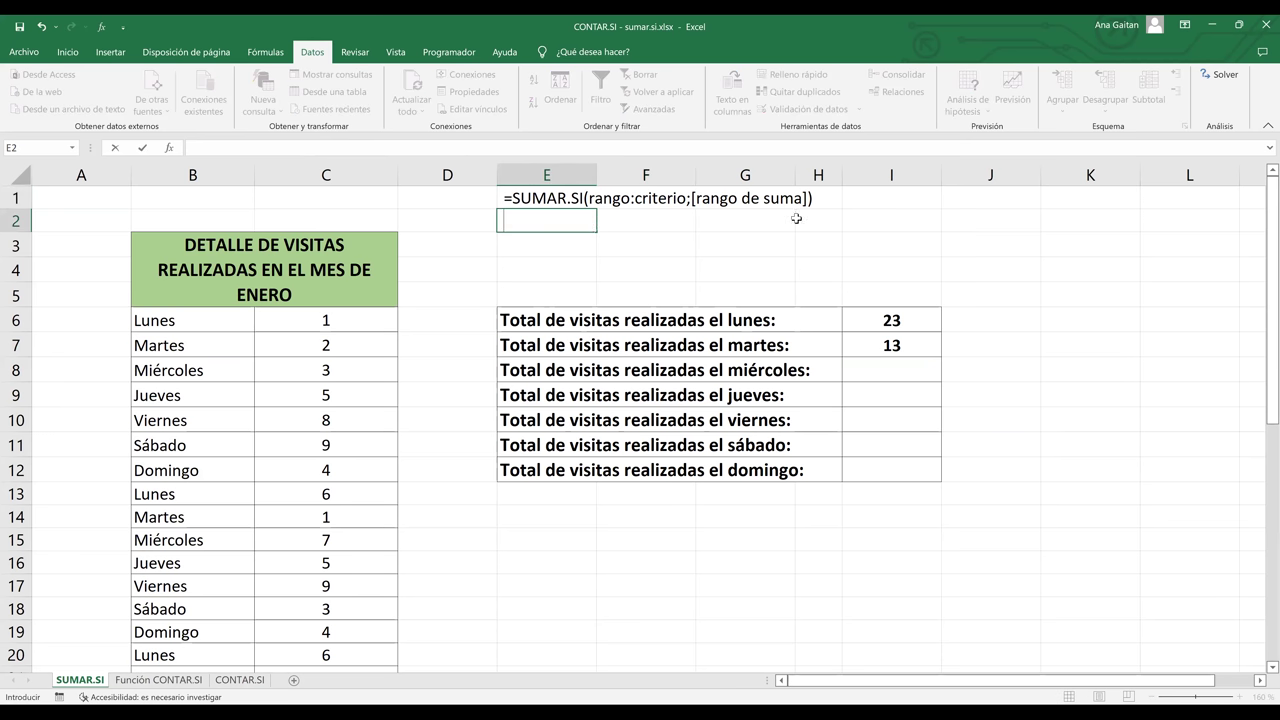
{"action": "type", "text": "=SUMAR.SI(rango:criterio"}
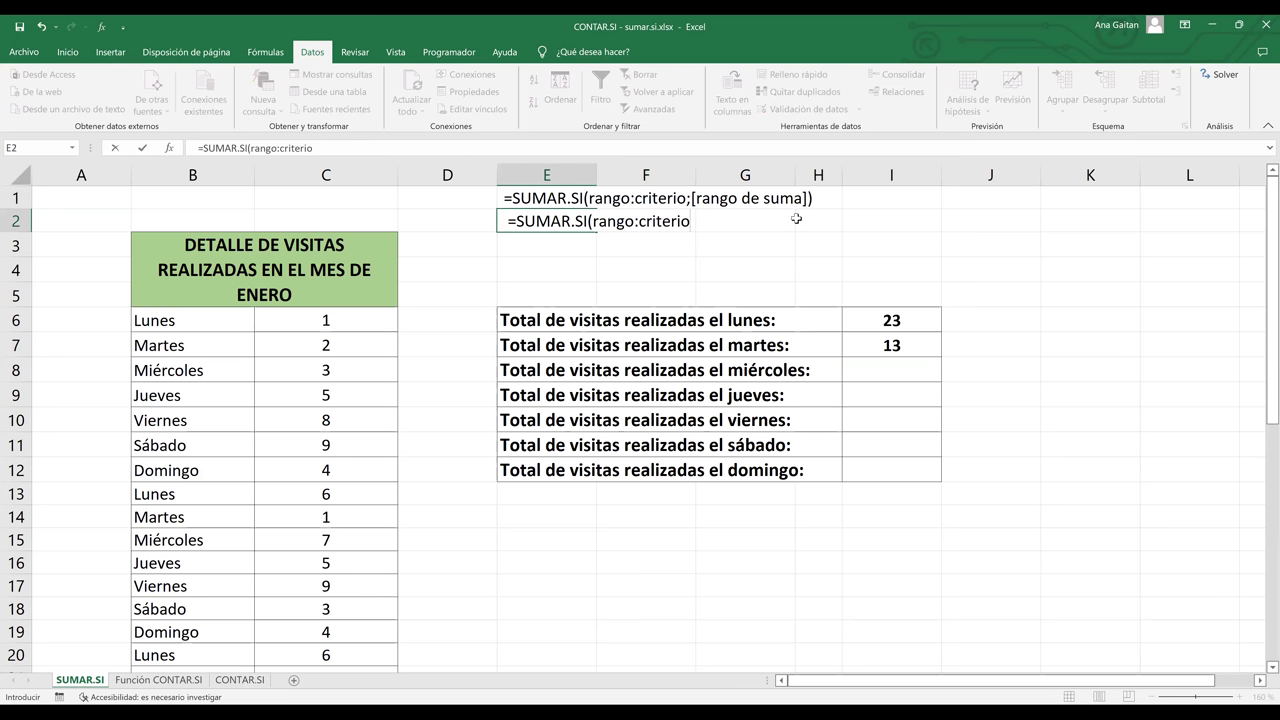
{"action": "type", "text": ")"}
{"action": "left_click", "coordinate": [666, 278]}
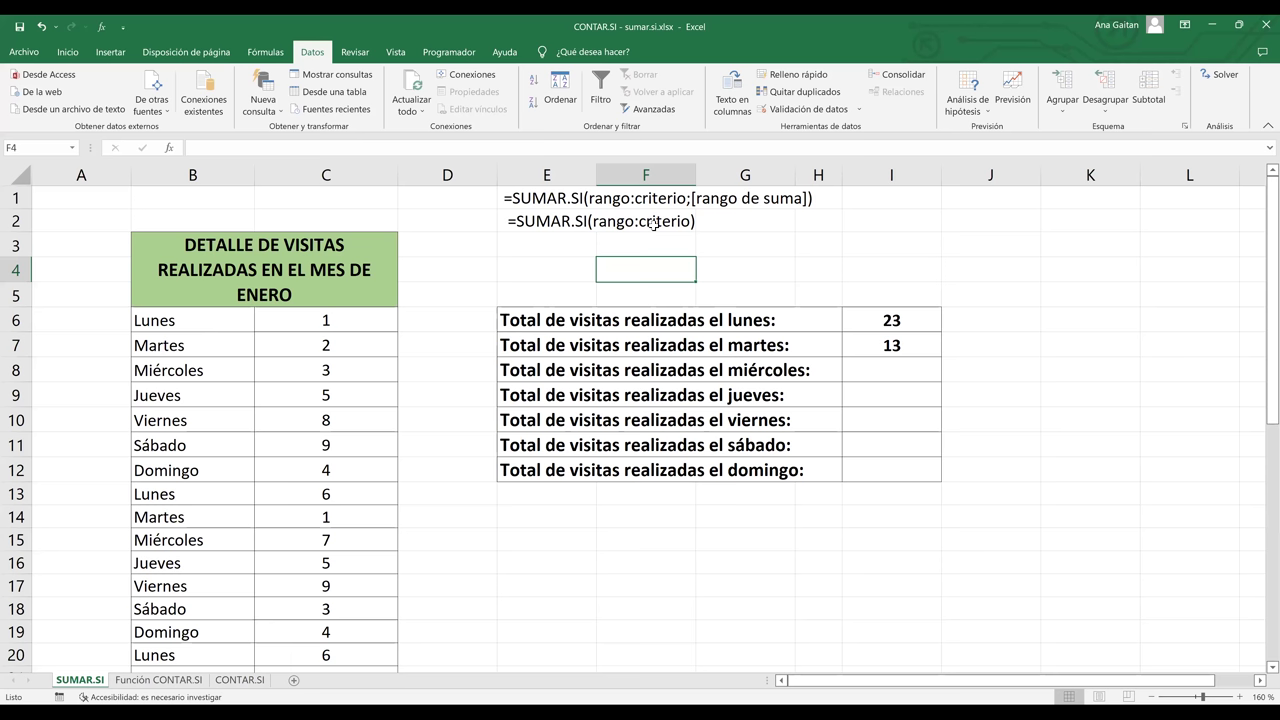
Enter the label "sumar los 6" in J5, above the cell for a sum of the visit counts equal to 6
{"action": "left_click", "coordinate": [922, 414]}
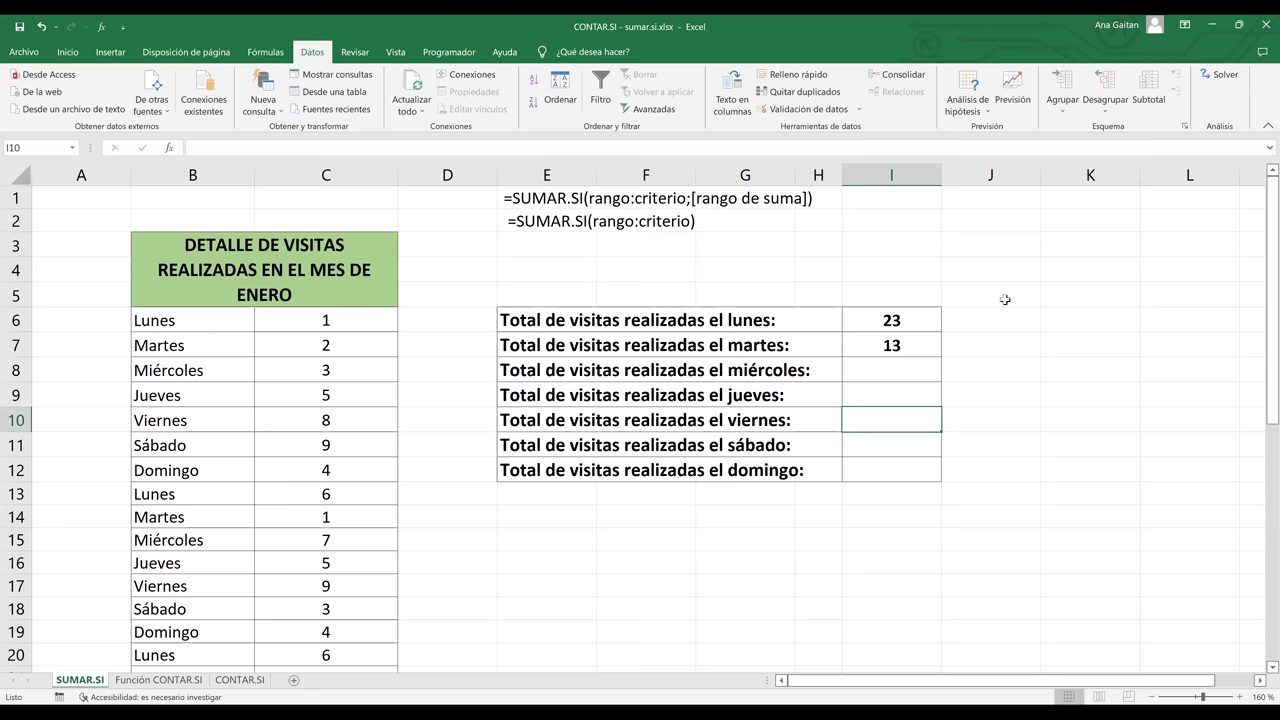
{"action": "left_click", "coordinate": [1005, 299]}
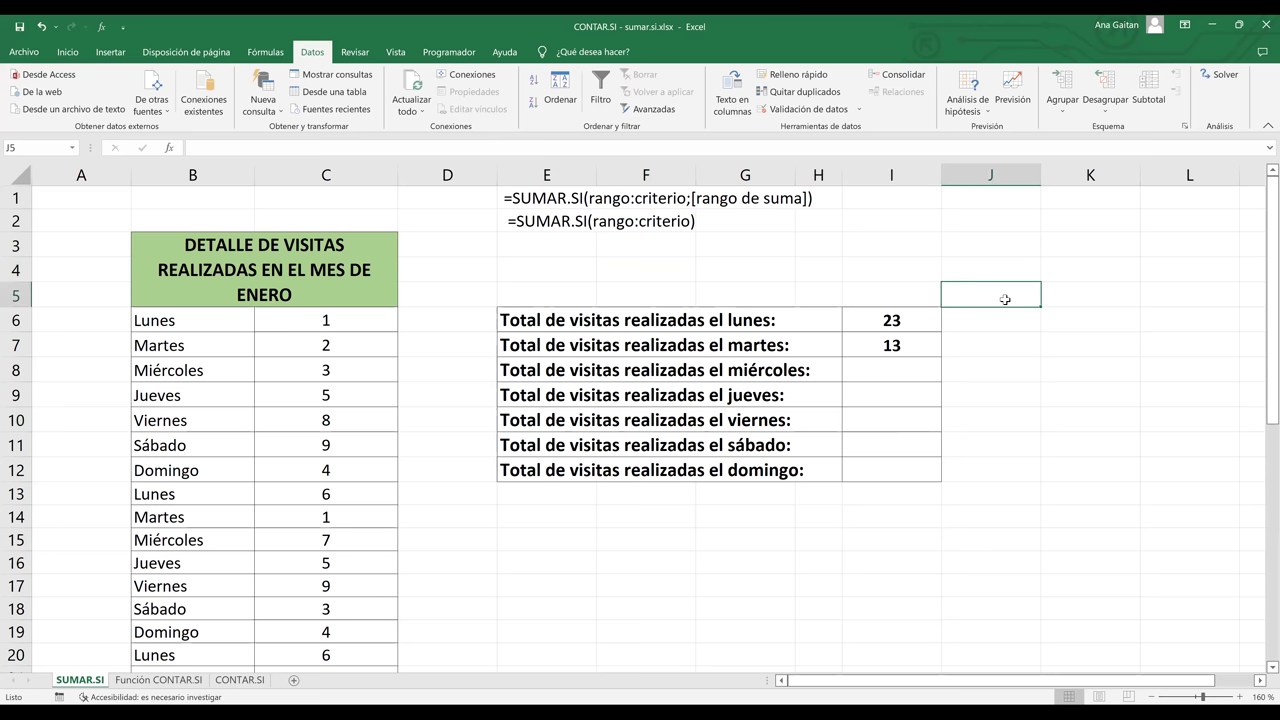
{"action": "left_click", "coordinate": [329, 321]}
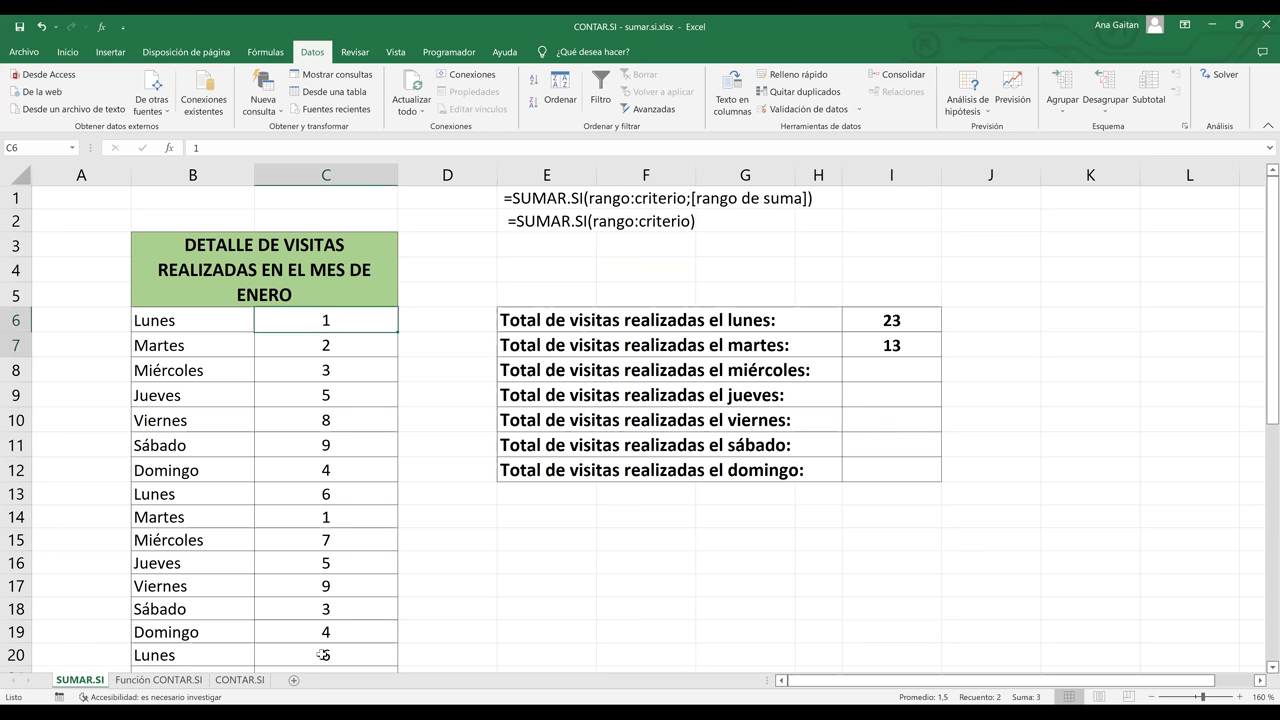
{"action": "left_click", "coordinate": [334, 612]}
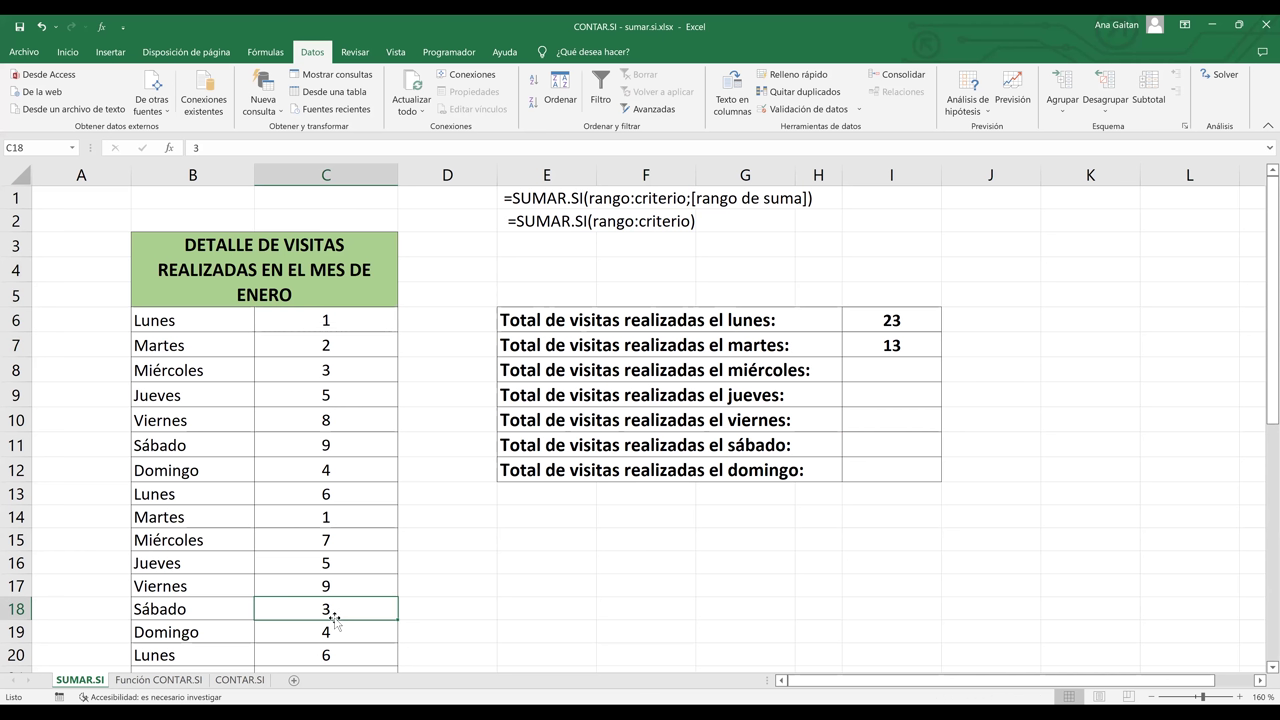
{"action": "left_click", "coordinate": [1000, 297]}
{"action": "type", "text": "sumar los"}
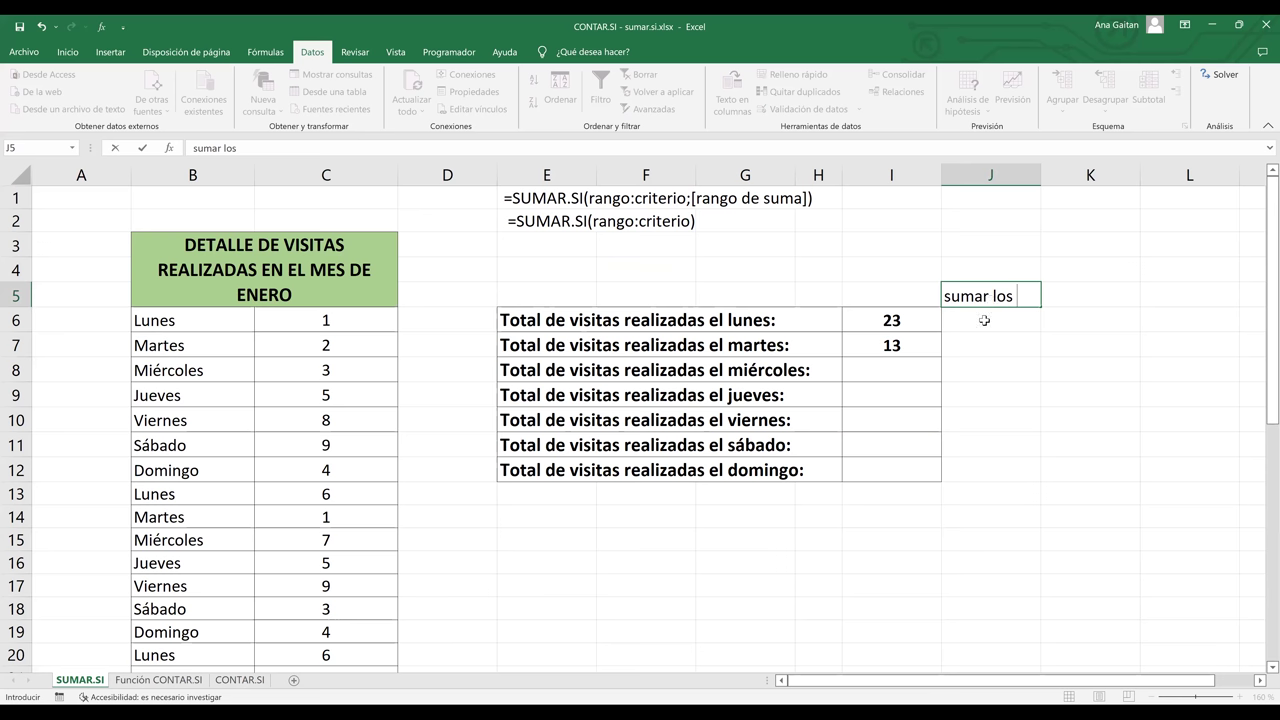
{"action": "type", "text": "6"}
{"action": "key", "text": "Return"}
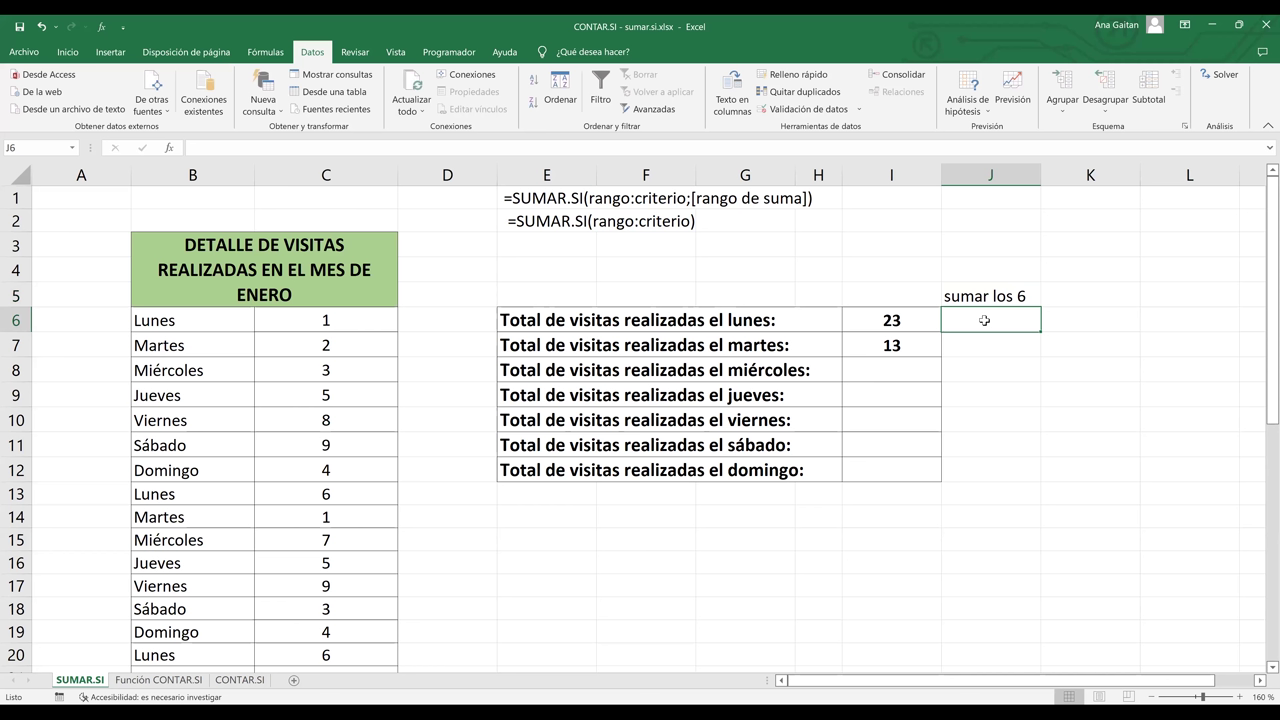
Begin a SUMAR.SI formula in J6 with the visit counts in C6:C40 as its range
{"action": "double_click", "coordinate": [985, 320]}
{"action": "type", "text": "="}
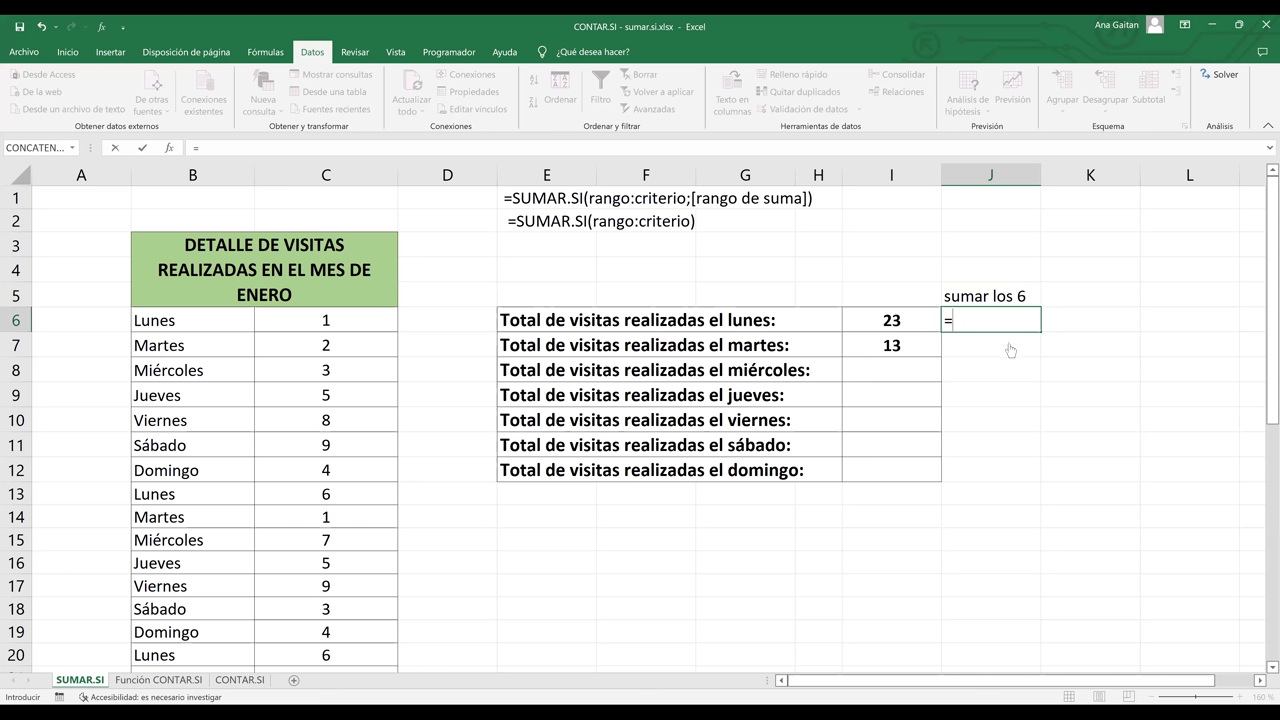
{"action": "type", "text": "SUMAR.SI("}
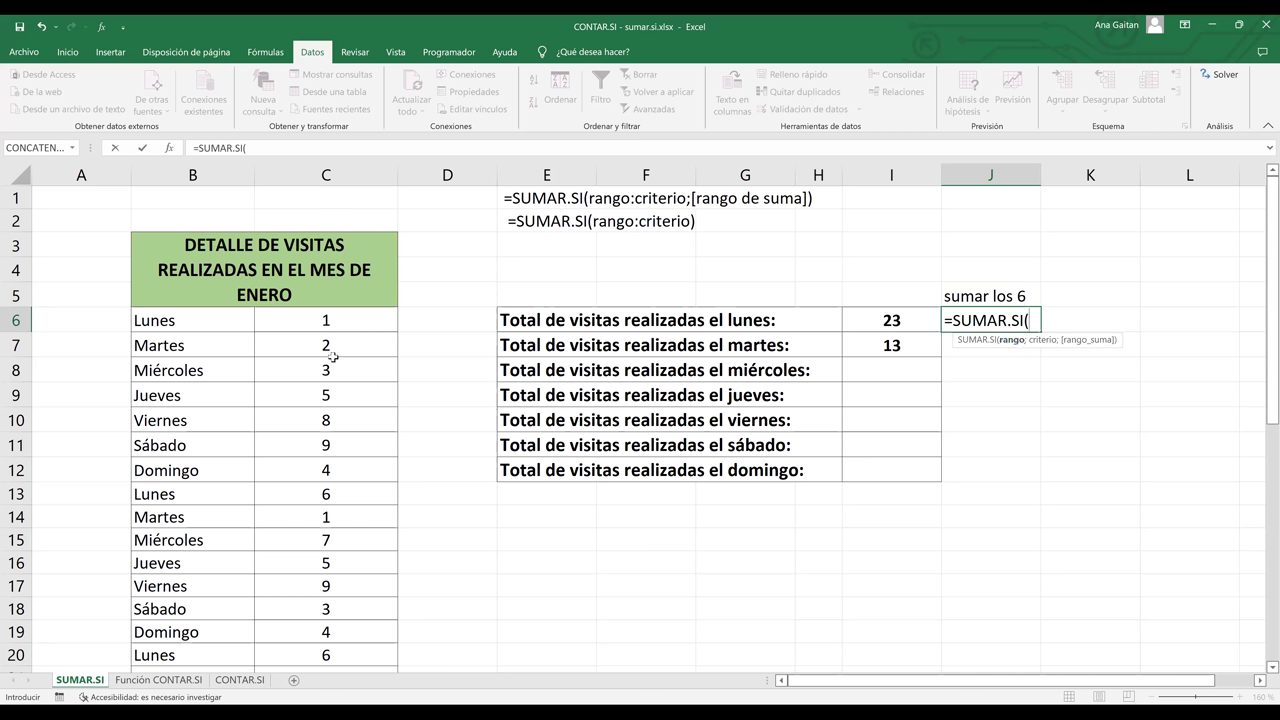
{"action": "left_click", "coordinate": [326, 320]}
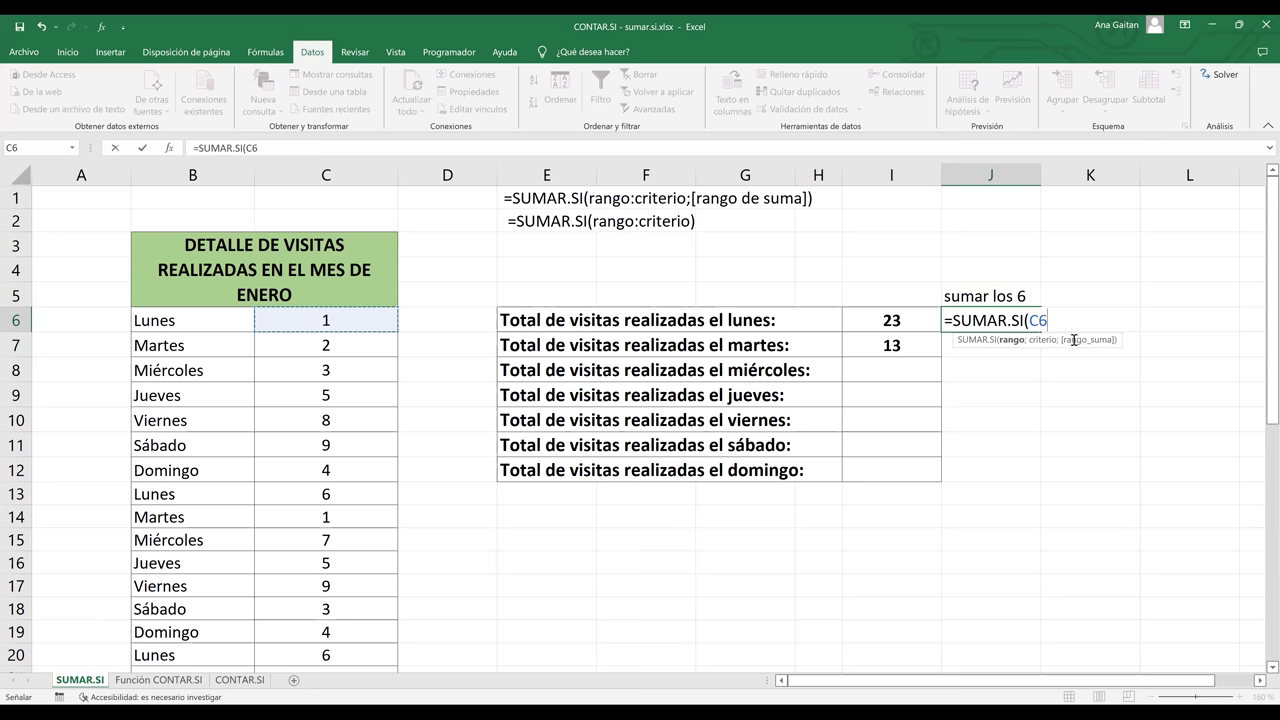
{"action": "key", "text": "ctrl+shift+Down"}
{"action": "type", "text": ";"}
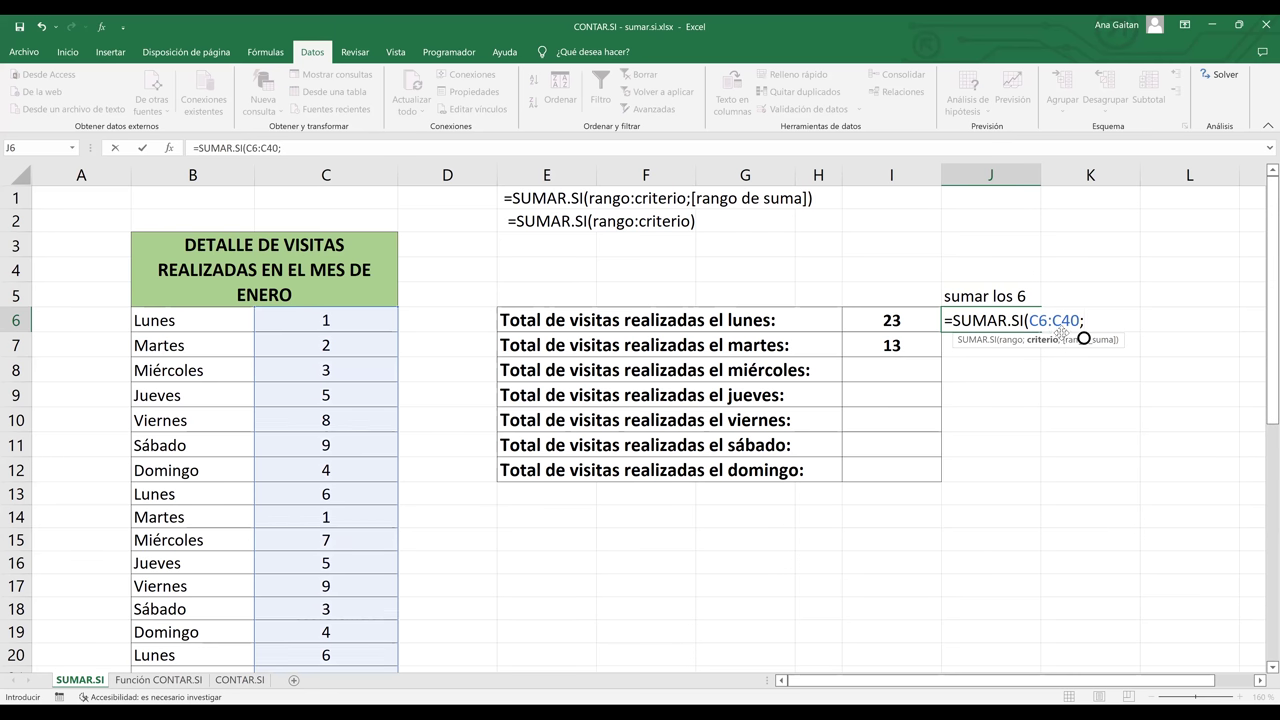
Add the criterion "=6" and complete the J6 formula as =SUMAR.SI(C6:C40;"=6")
{"action": "type", "text": "'"}
{"action": "key", "text": "BackSpace"}
{"action": "type", "text": "\""}
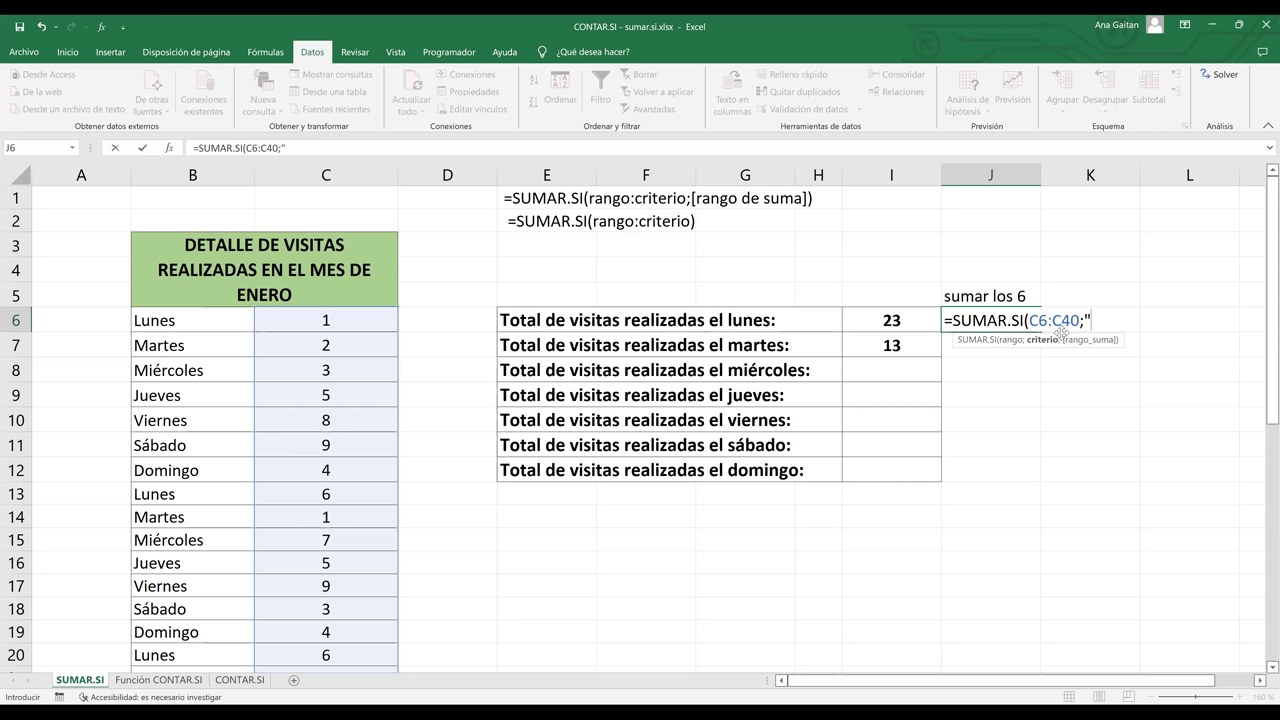
{"action": "type", "text": "=6\""}
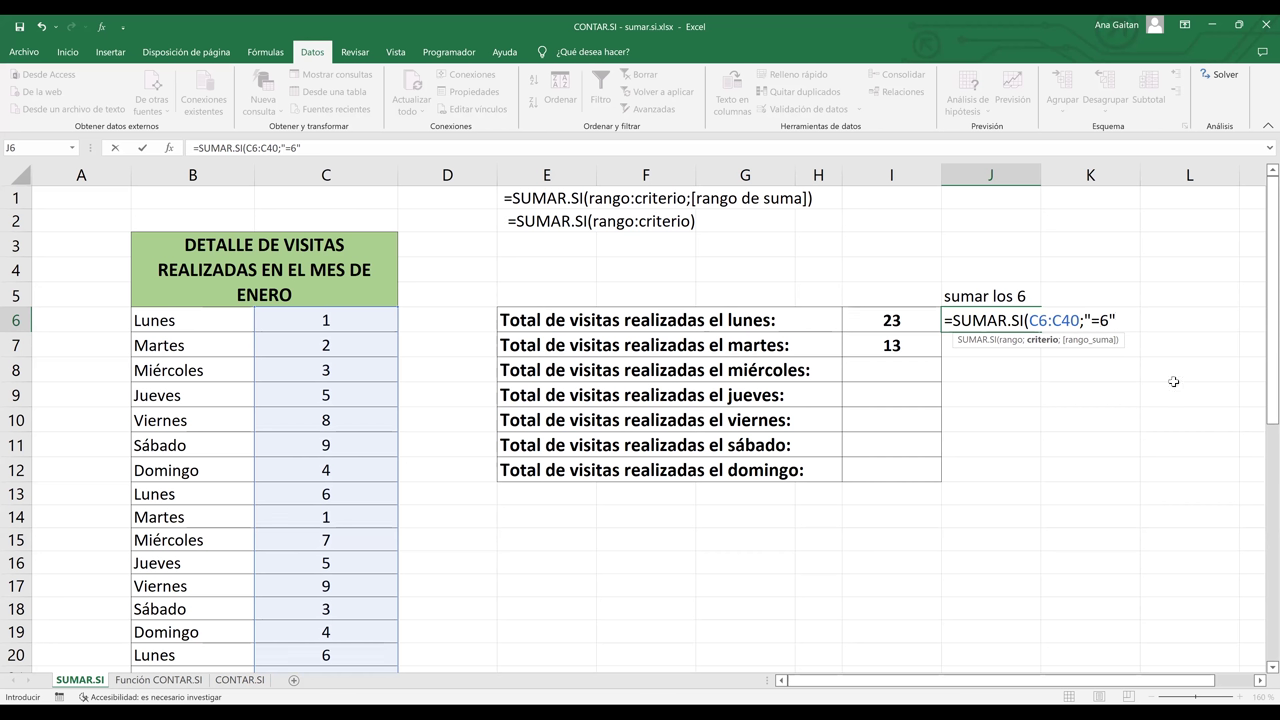
{"action": "type", "text": ")"}
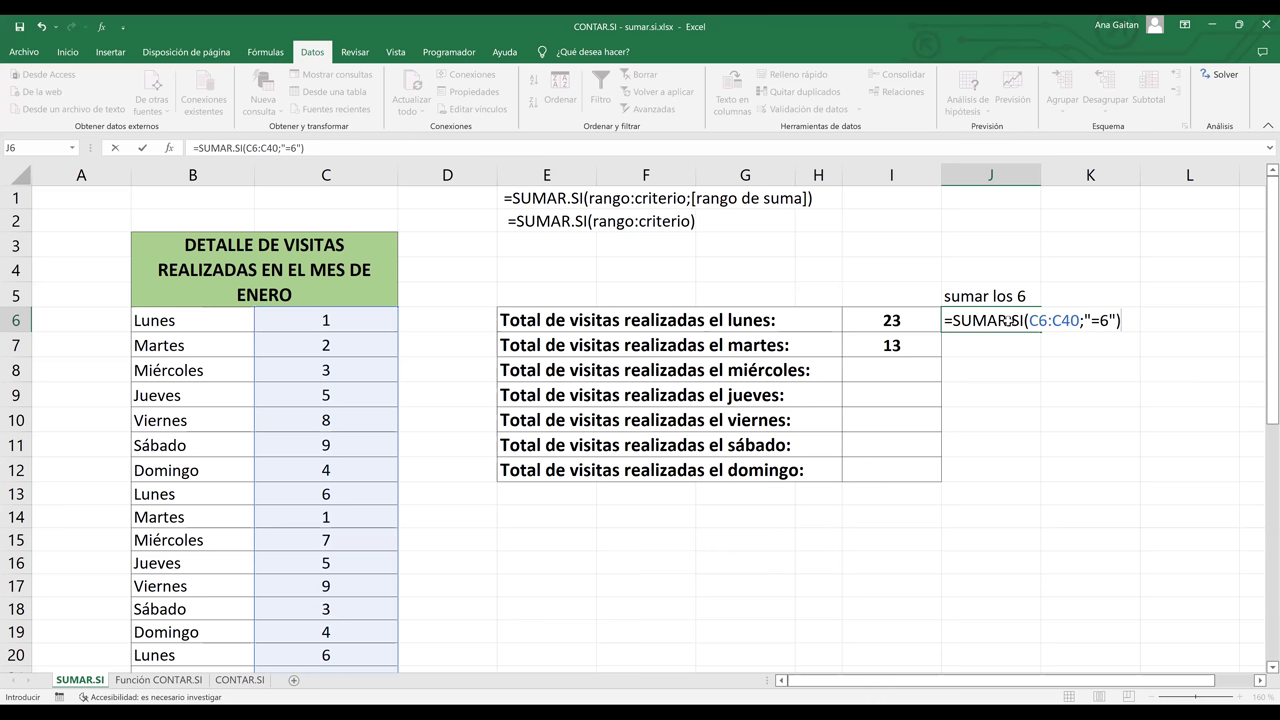
{"action": "key", "text": "ctrl+Return"}
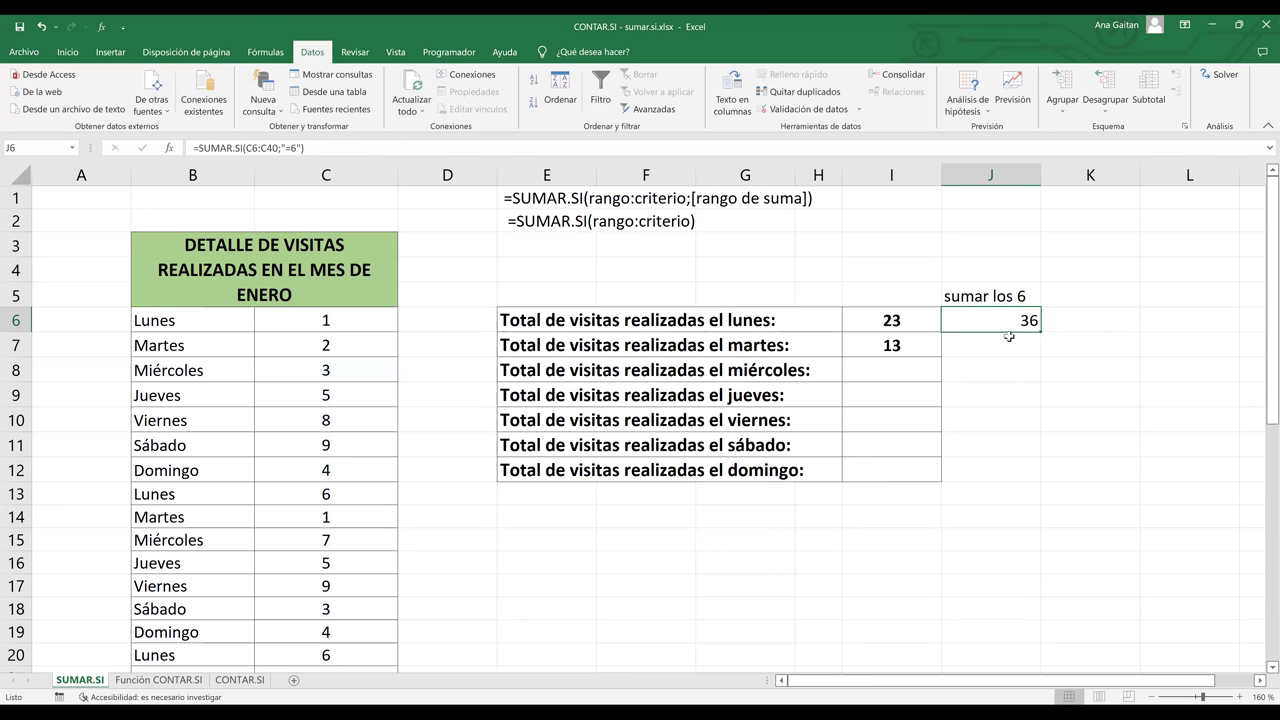
{"action": "left_click", "coordinate": [1009, 337]}
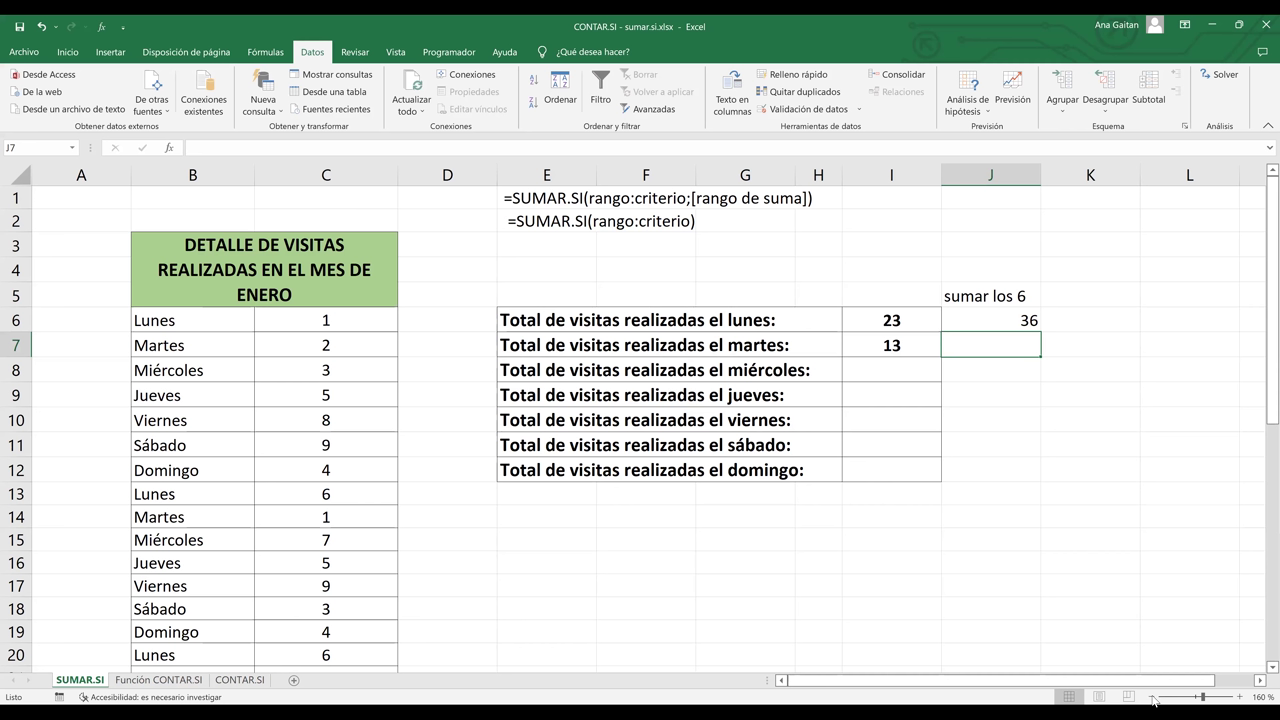
Select every visit count equal to 6 in column C together, from C13 down to C37, to check their sum
{"action": "scroll", "coordinate": [1263, 472], "scroll_direction": "down", "scroll_amount": 5}
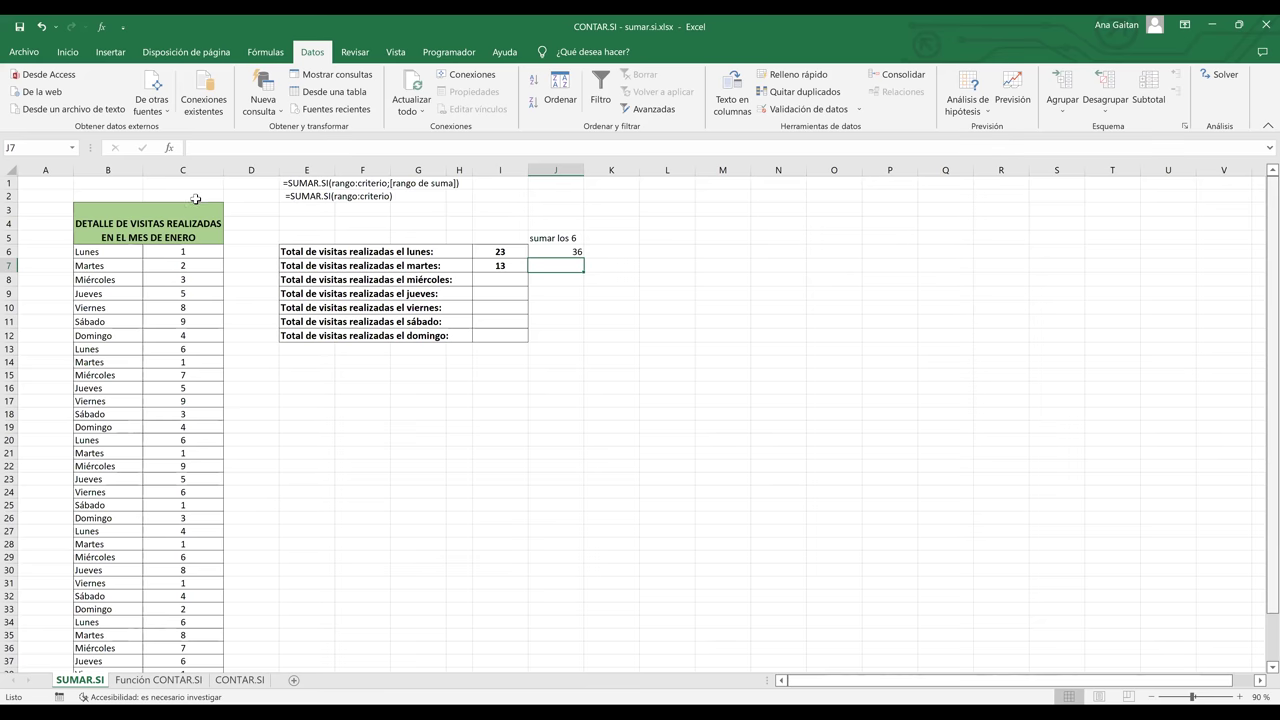
{"action": "scroll", "coordinate": [195, 199], "scroll_direction": "down", "scroll_amount": 1}
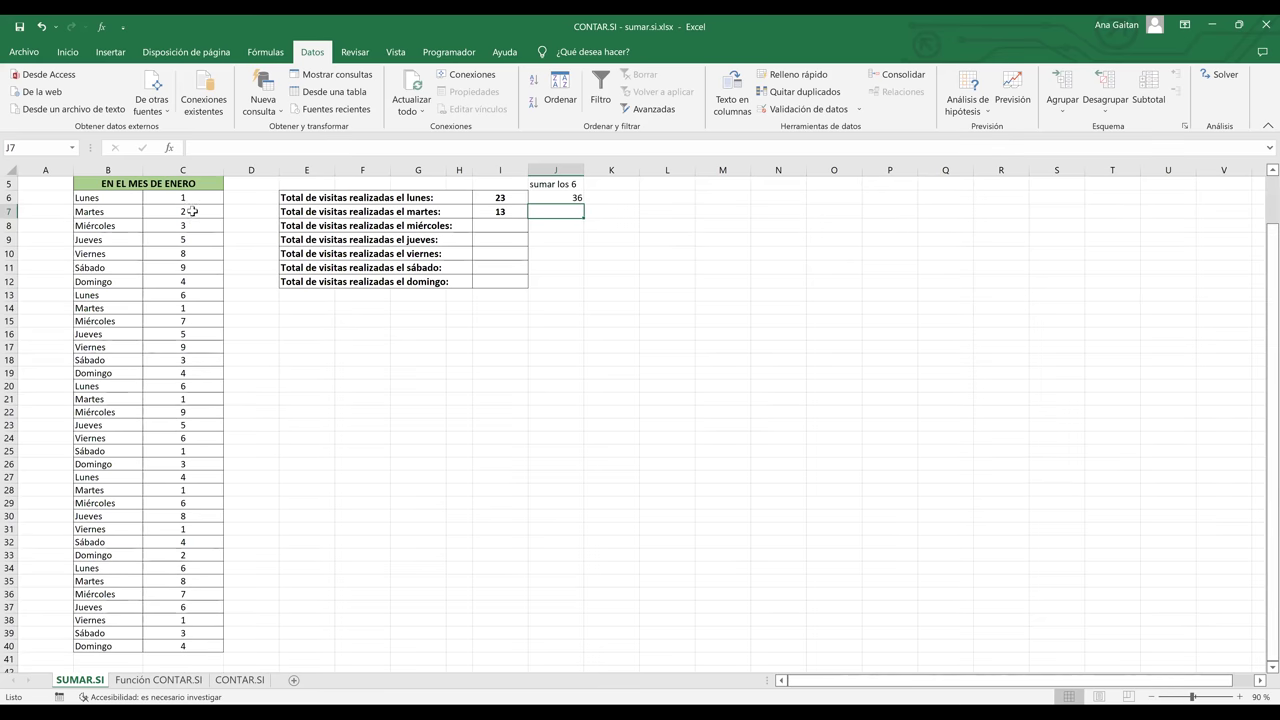
{"action": "left_click", "coordinate": [186, 264], "text": "ctrl"}
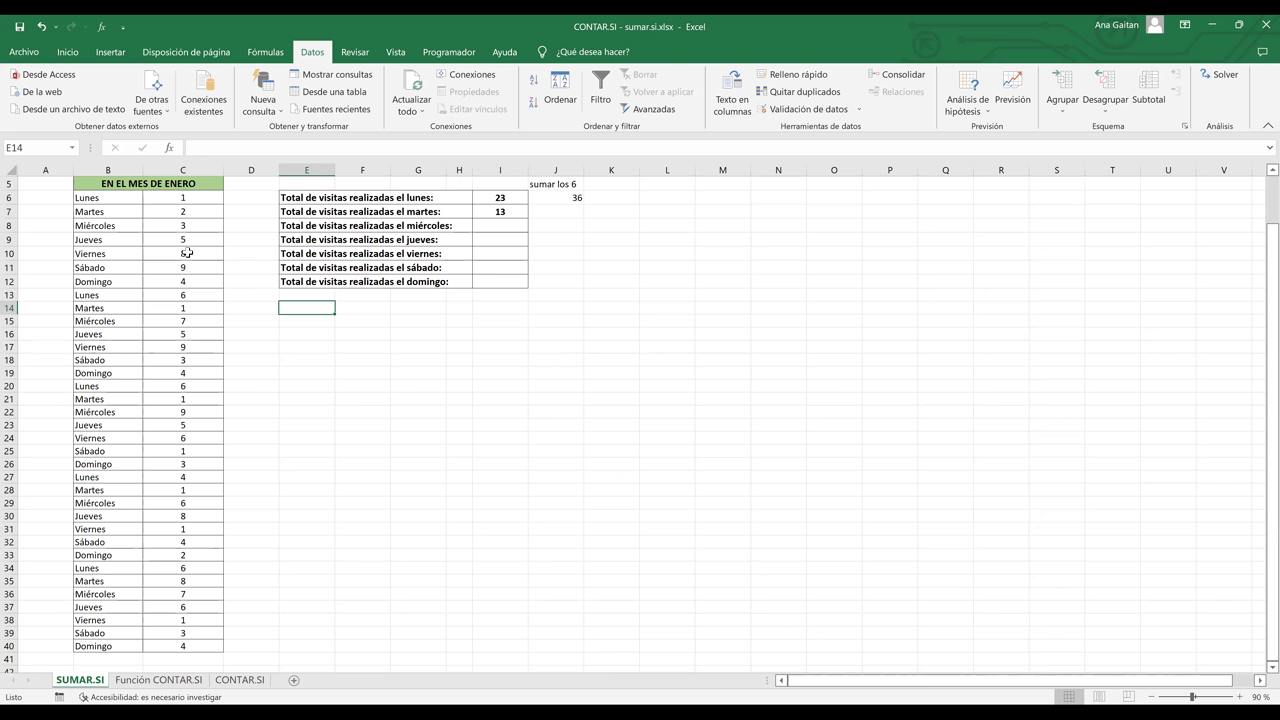
{"action": "left_click", "coordinate": [185, 298]}
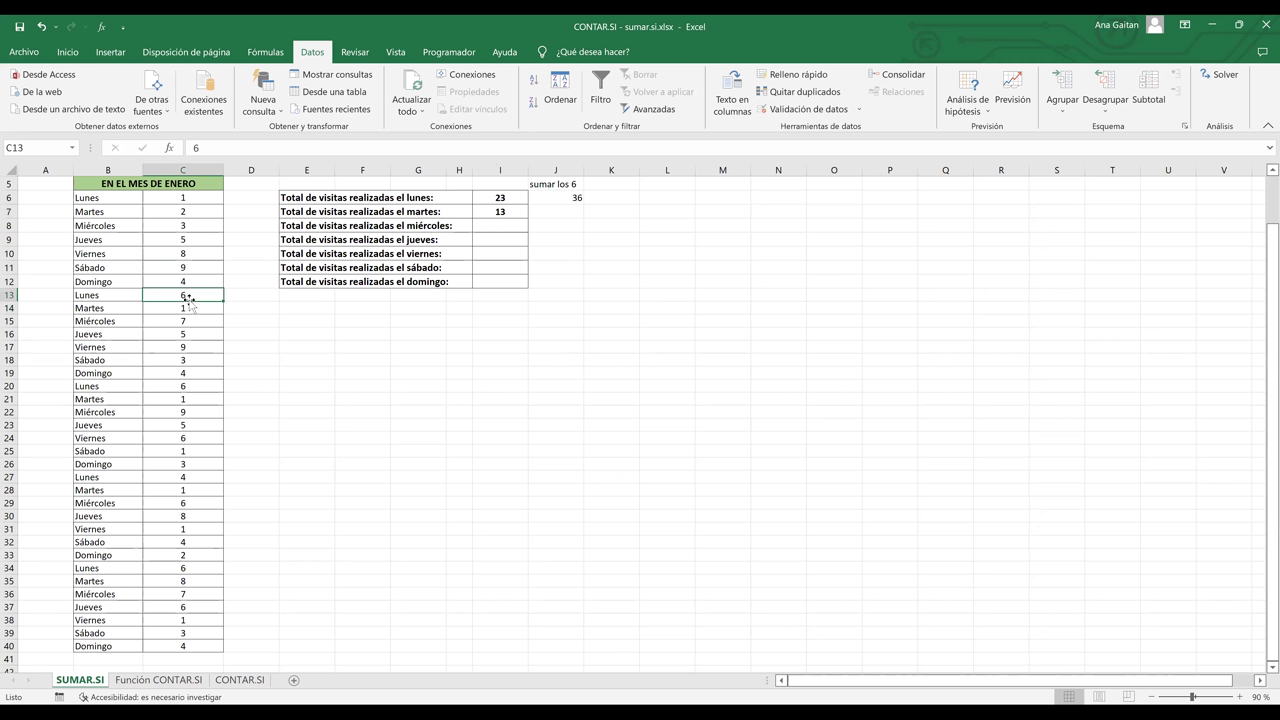
{"action": "left_click", "coordinate": [190, 387], "text": "ctrl"}
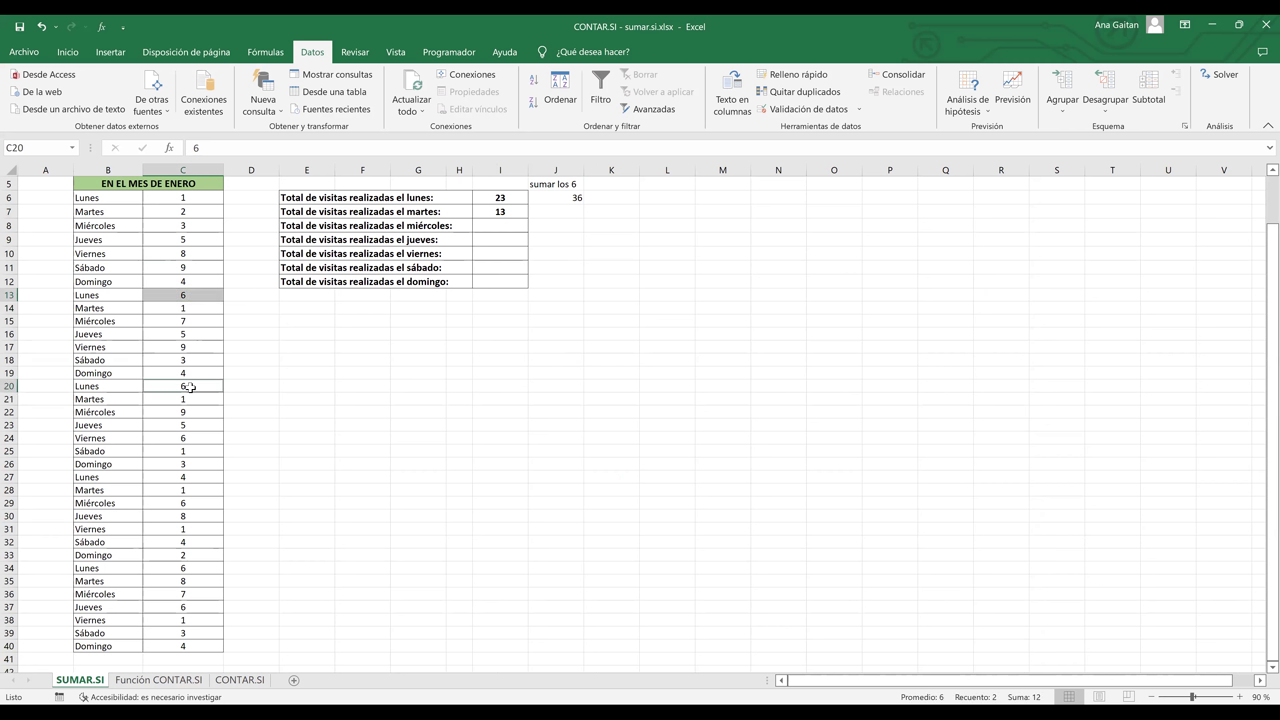
{"action": "left_click", "coordinate": [192, 502], "text": "ctrl"}
{"action": "left_click", "coordinate": [187, 567], "text": "ctrl"}
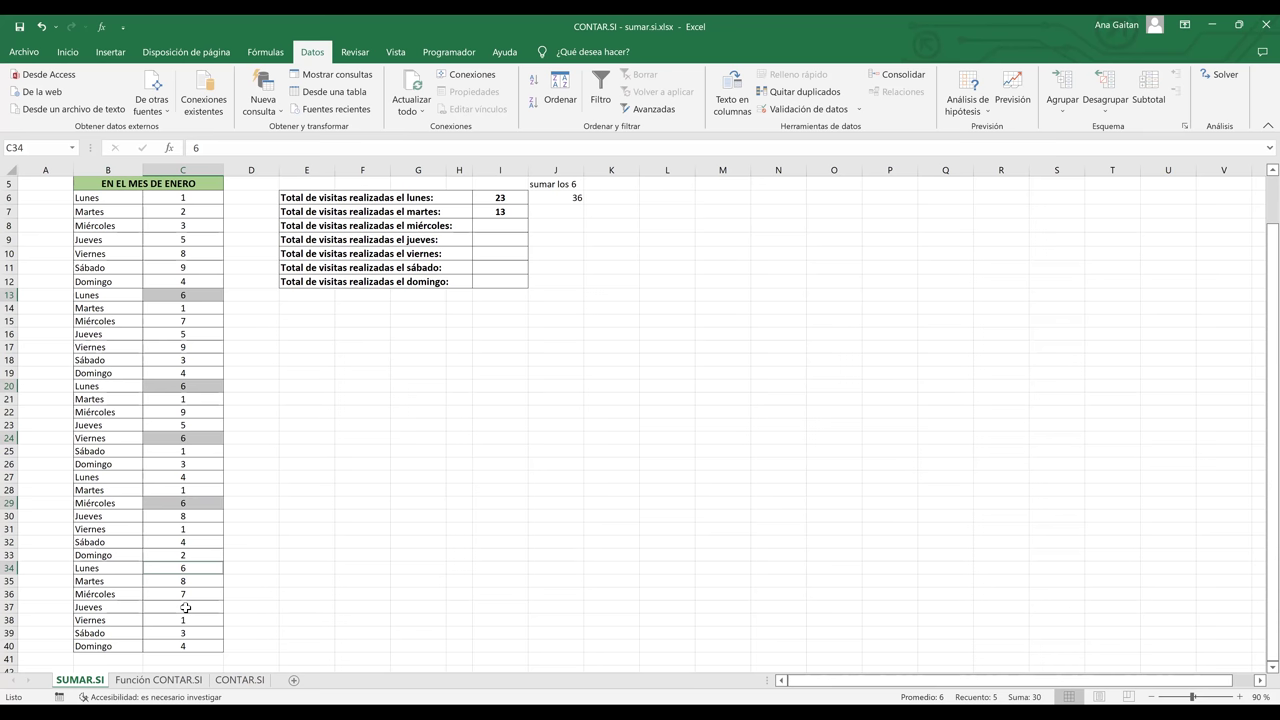
{"action": "left_click", "coordinate": [186, 607], "text": "ctrl"}
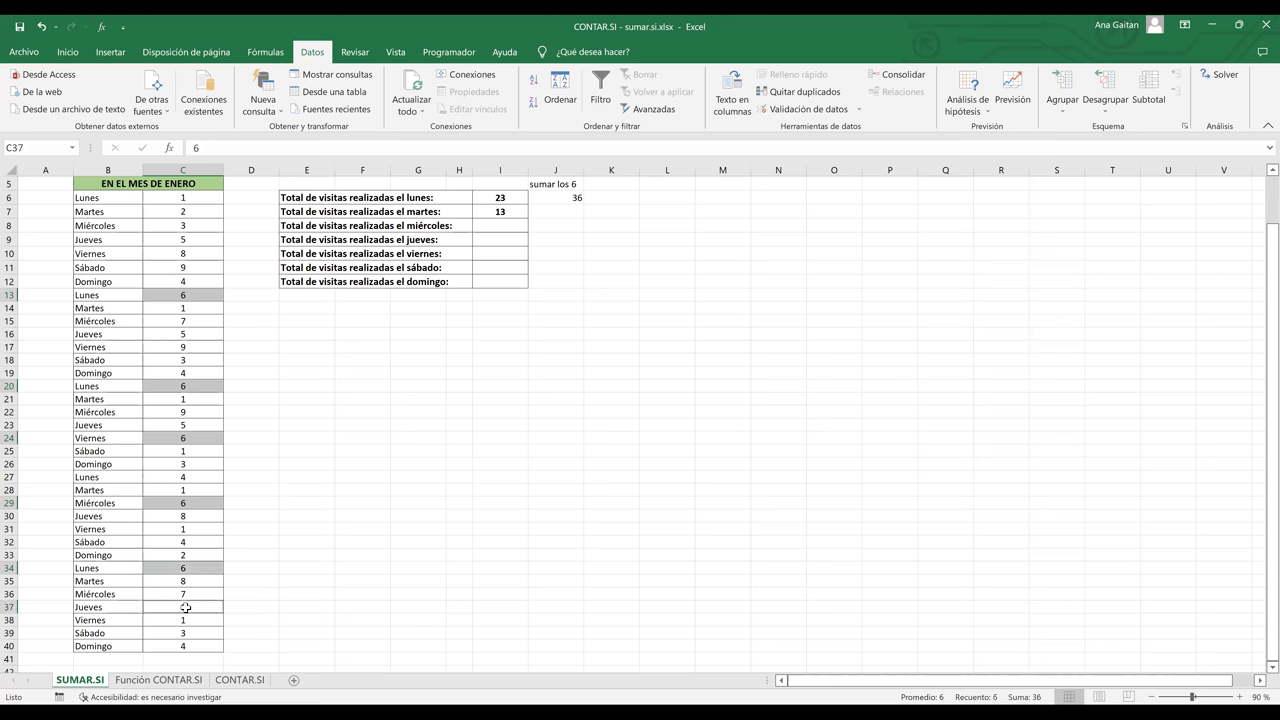
Compare the sum of the selected cells with the "sumar los 6" result in J6, reviewing the highlighted 6s down the table
{"action": "scroll", "coordinate": [1125, 383], "scroll_direction": "up", "scroll_amount": 4}
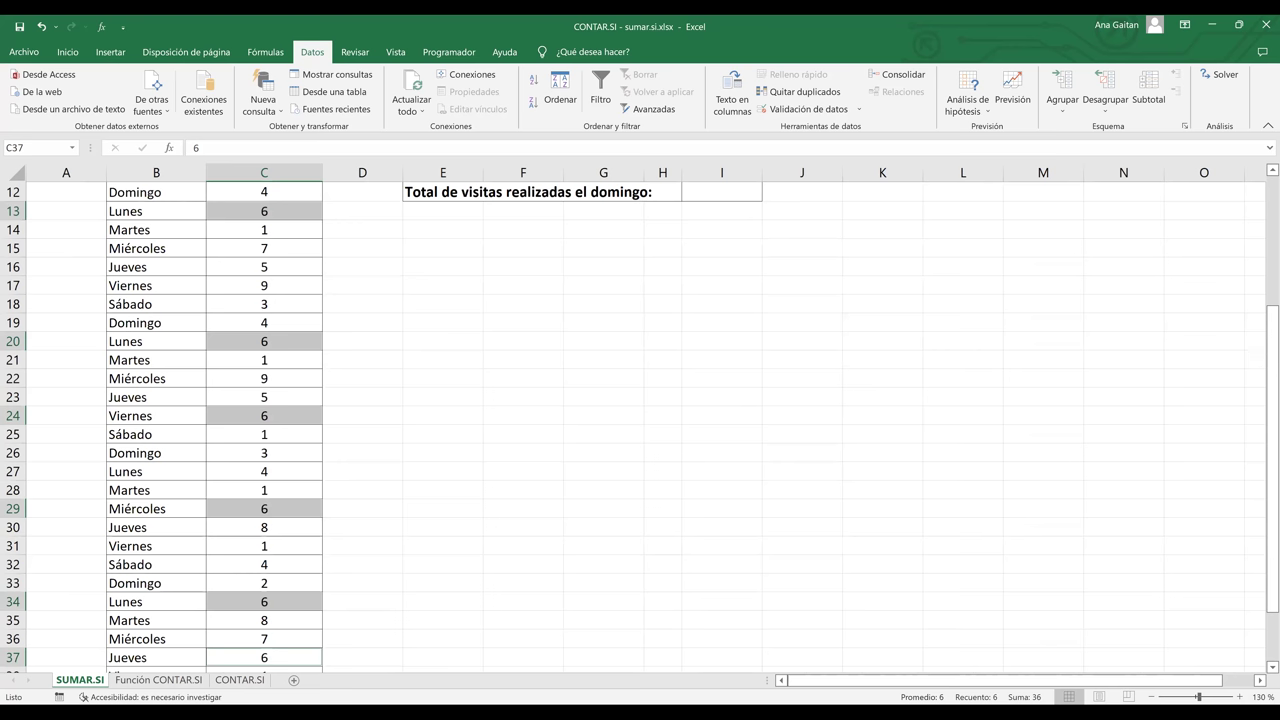
{"action": "scroll", "coordinate": [215, 420], "scroll_direction": "down", "scroll_amount": 1}
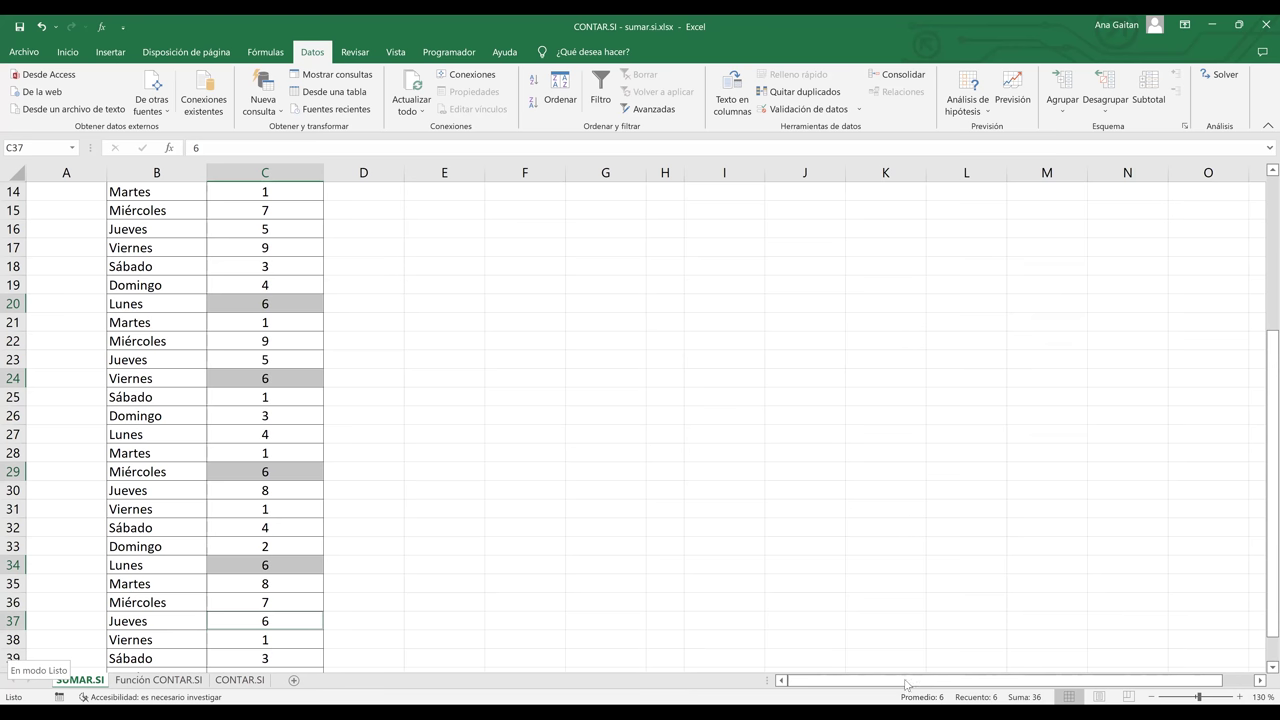
{"action": "mouse_move", "coordinate": [935, 684]}
{"action": "left_mouse_down"}
{"action": "mouse_move", "coordinate": [1032, 682]}
{"action": "mouse_move", "coordinate": [932, 686]}
{"action": "left_mouse_up"}
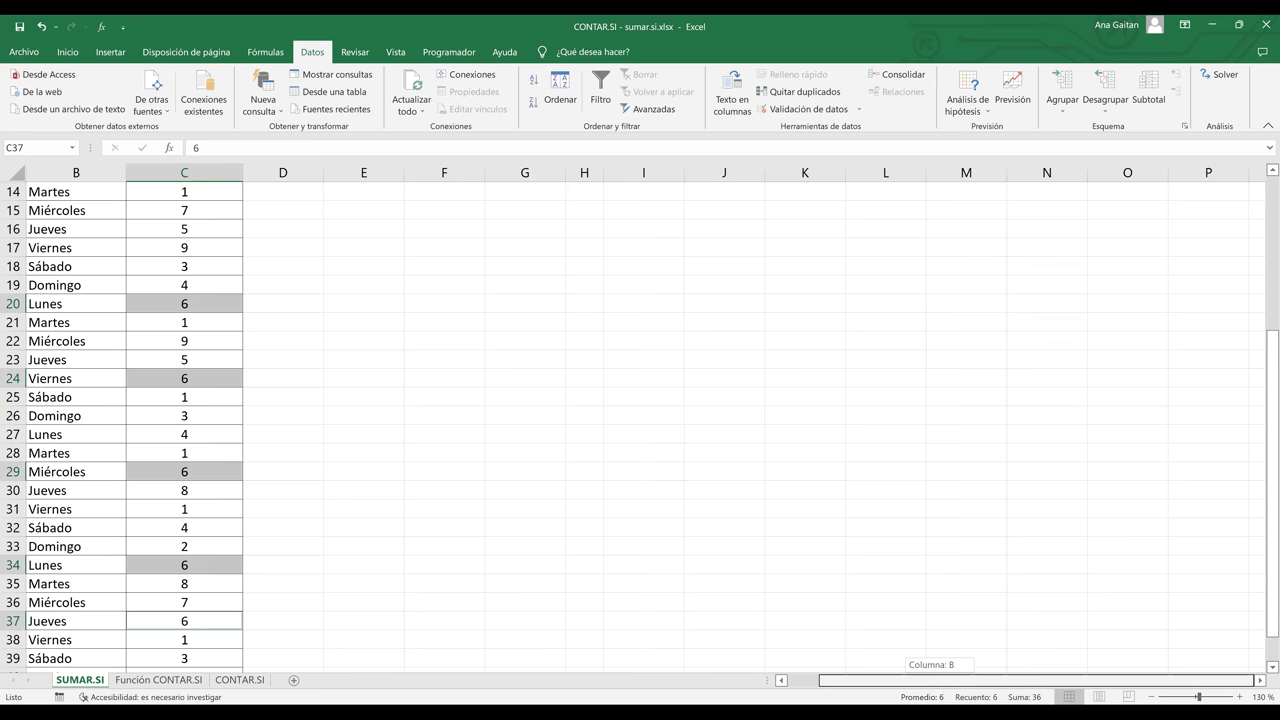
{"action": "left_click_drag", "start_coordinate": [932, 686], "coordinate": [970, 697]}
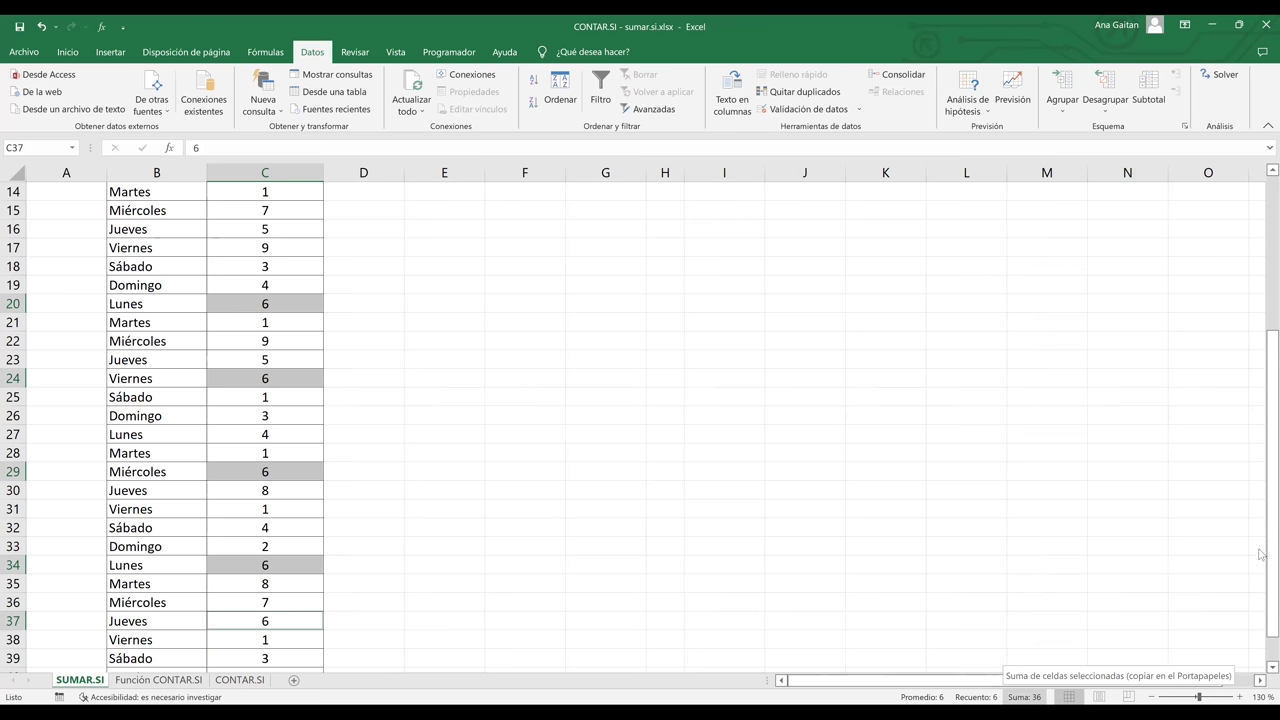
{"action": "left_click_drag", "start_coordinate": [1263, 440], "coordinate": [820, 281]}
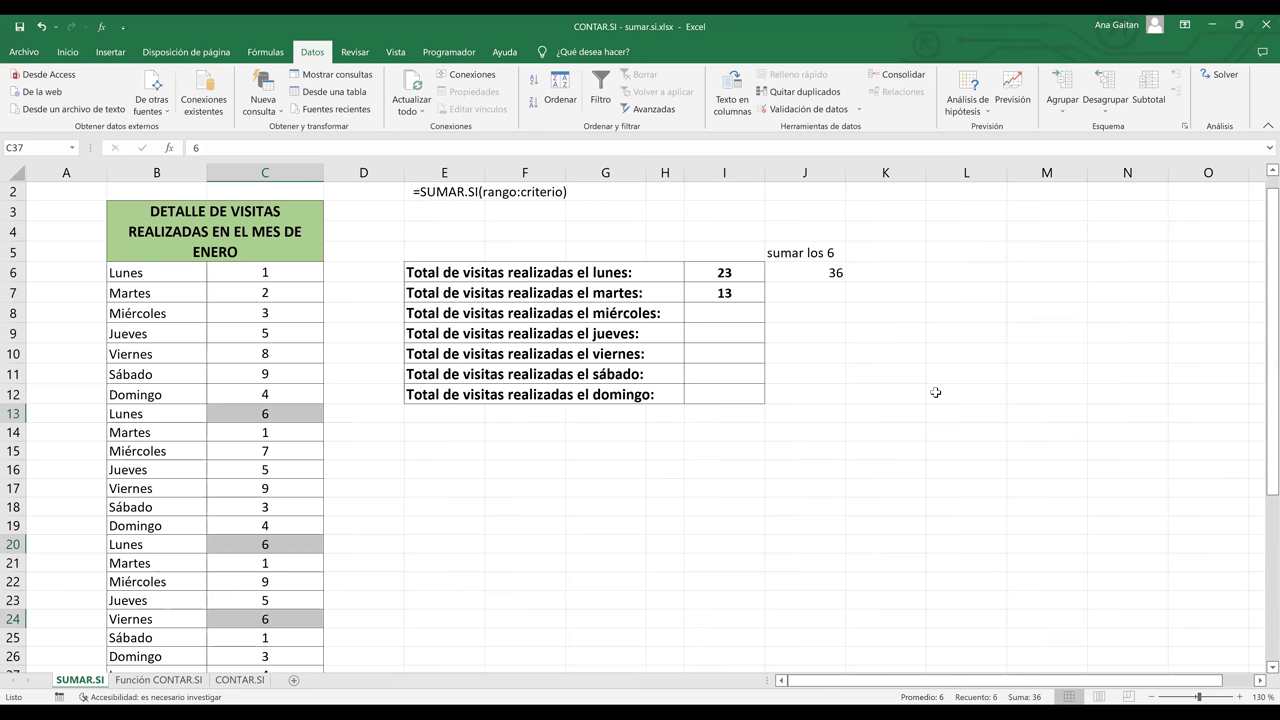
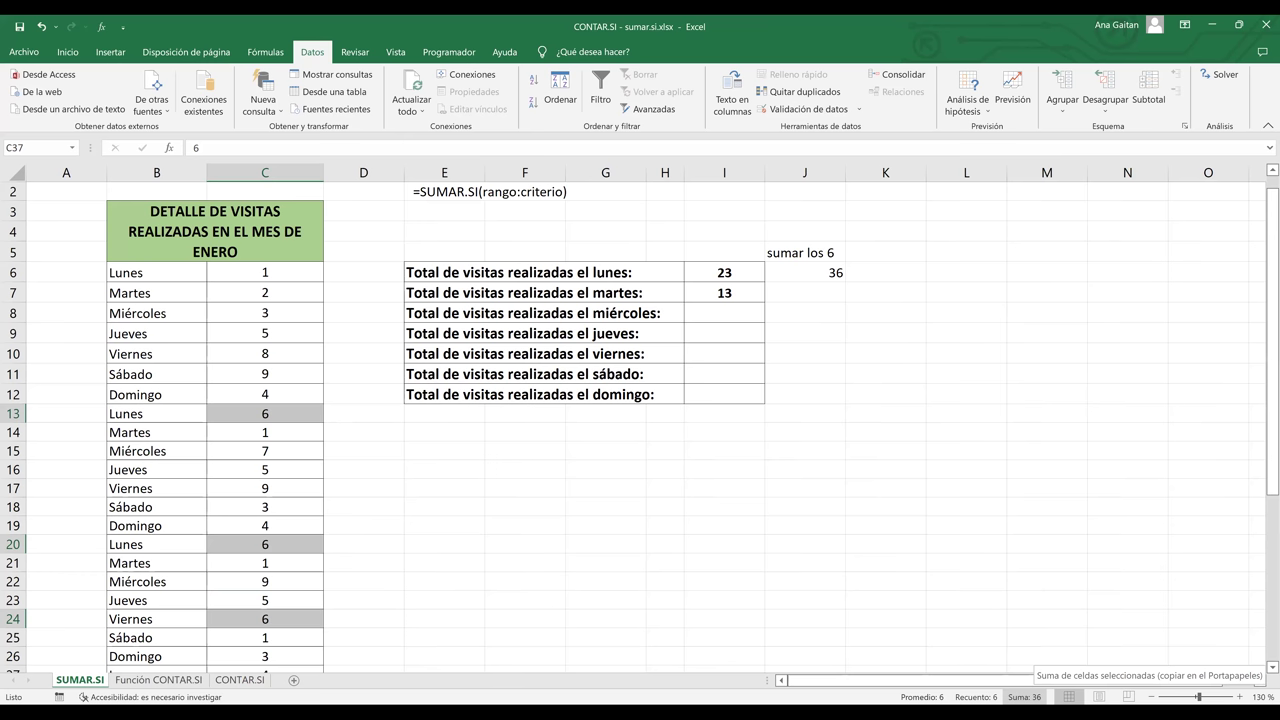
{"action": "left_click_drag", "start_coordinate": [1260, 418], "coordinate": [1261, 497]}
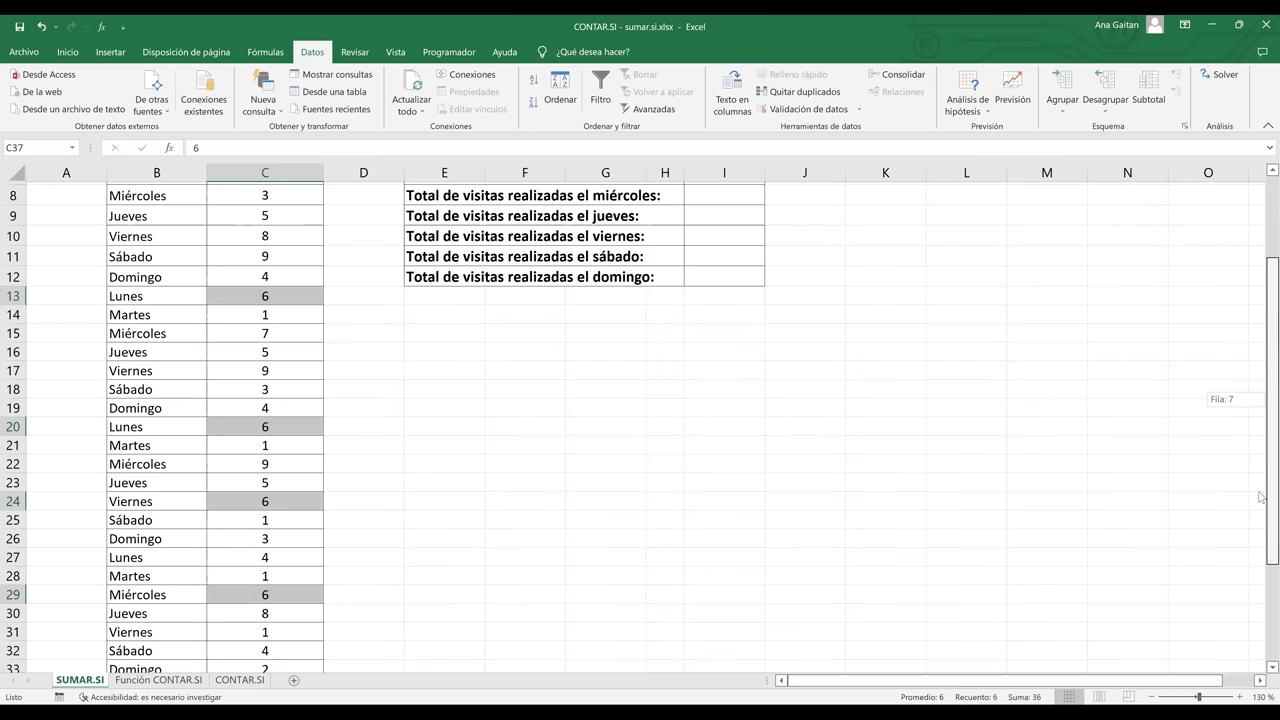
{"action": "left_click_drag", "start_coordinate": [1262, 580], "coordinate": [1262, 530]}
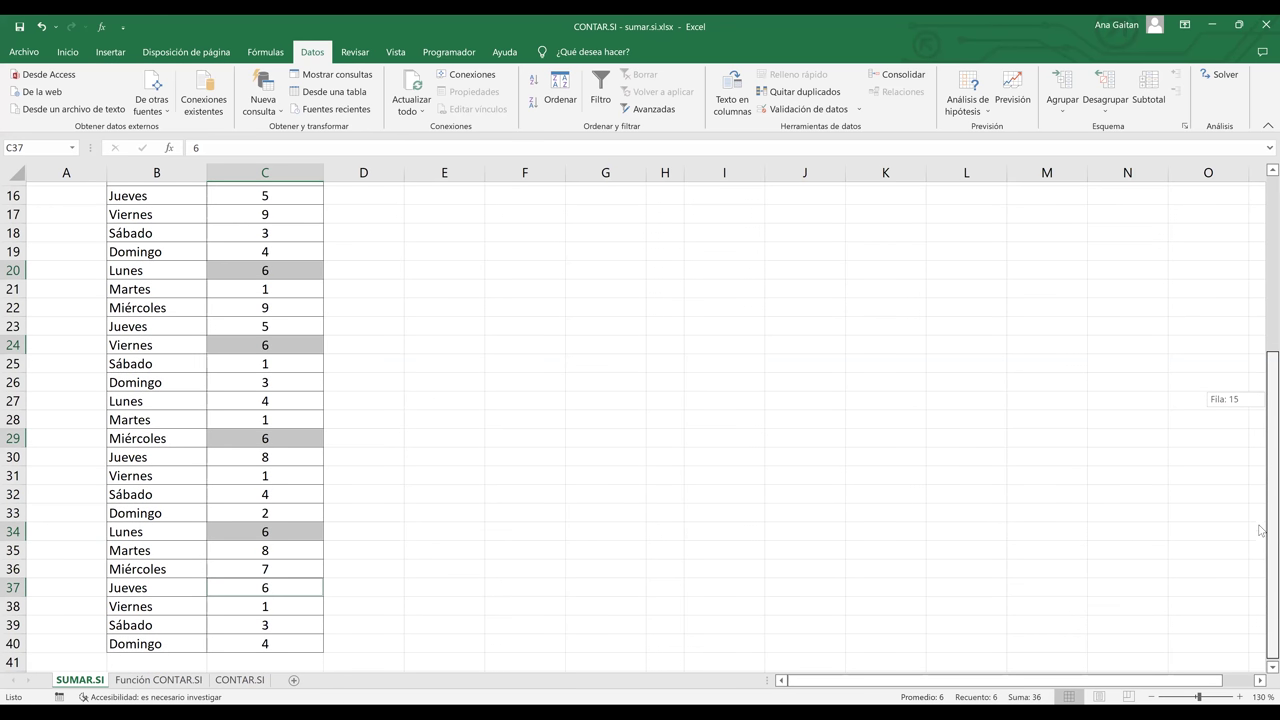
{"action": "left_click_drag", "start_coordinate": [1261, 456], "coordinate": [1261, 421]}
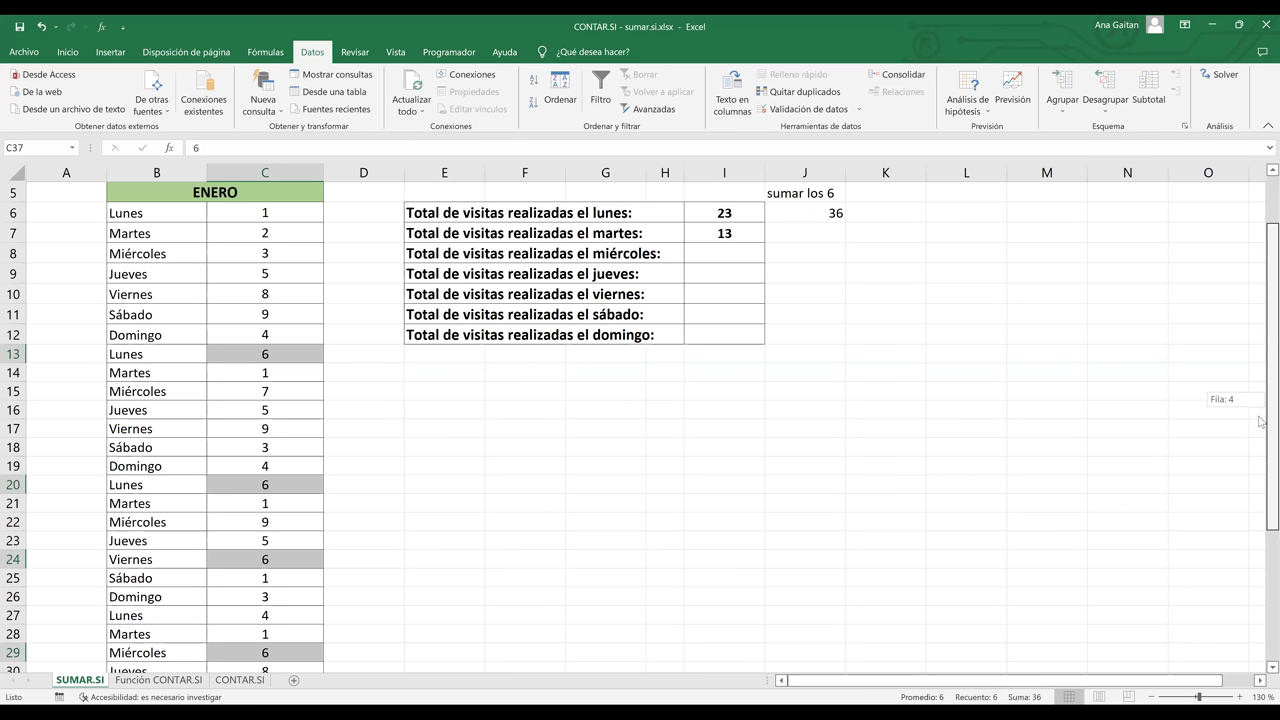
Review the weekday names in column B, the visit counts in column C and the Monday SUMAR.SI formula in I6 that uses both
{"action": "left_click", "coordinate": [828, 548]}
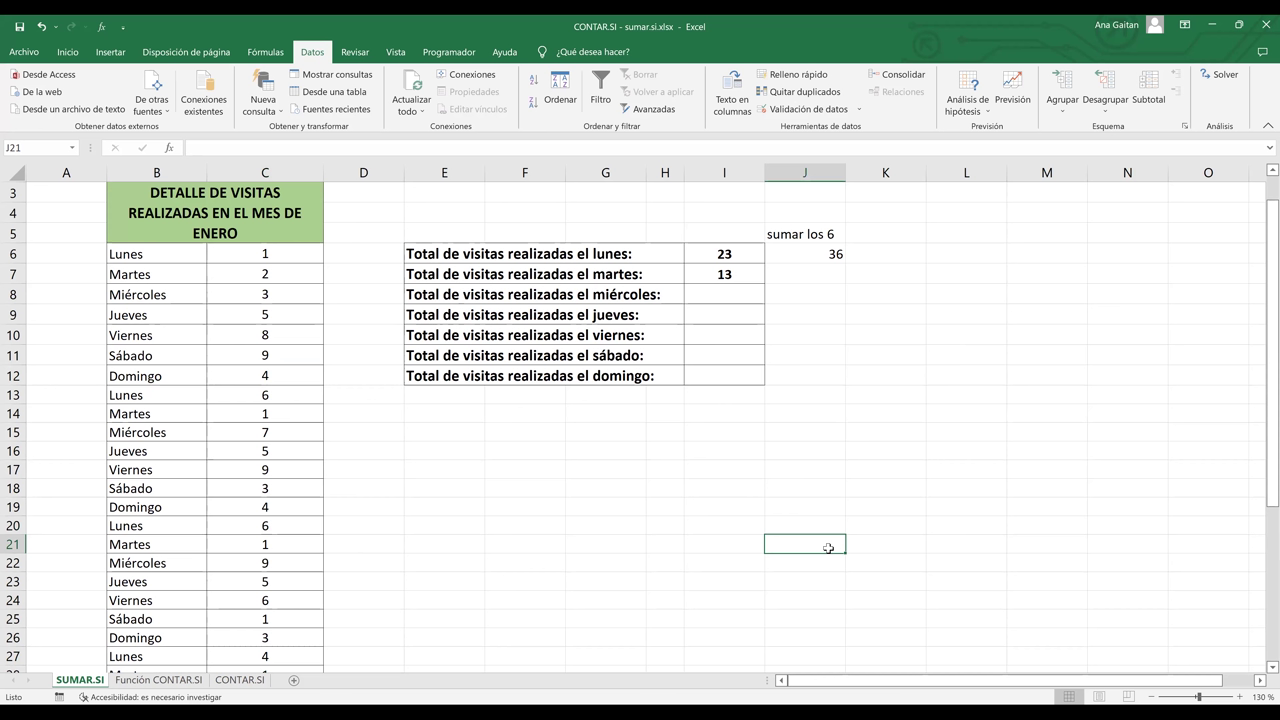
{"action": "left_click", "coordinate": [160, 257]}
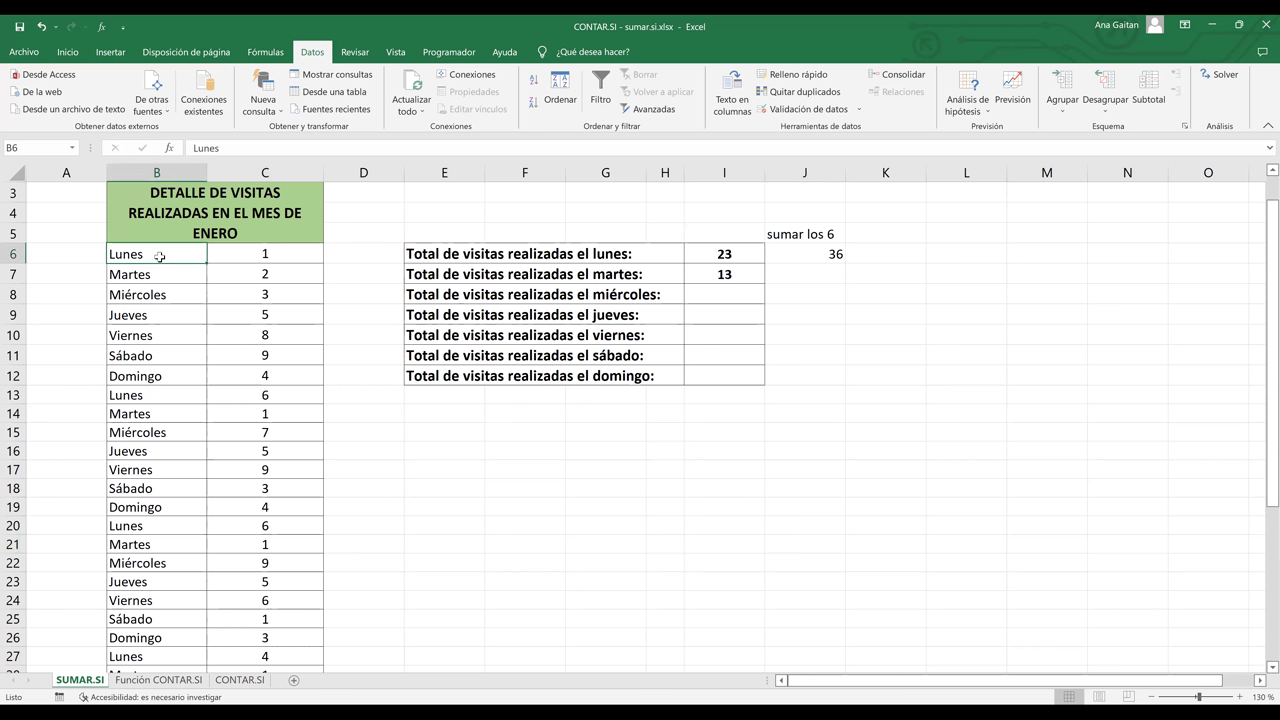
{"action": "left_click", "coordinate": [162, 336]}
{"action": "left_click", "coordinate": [163, 412]}
{"action": "left_click_drag", "start_coordinate": [262, 274], "coordinate": [258, 543]}
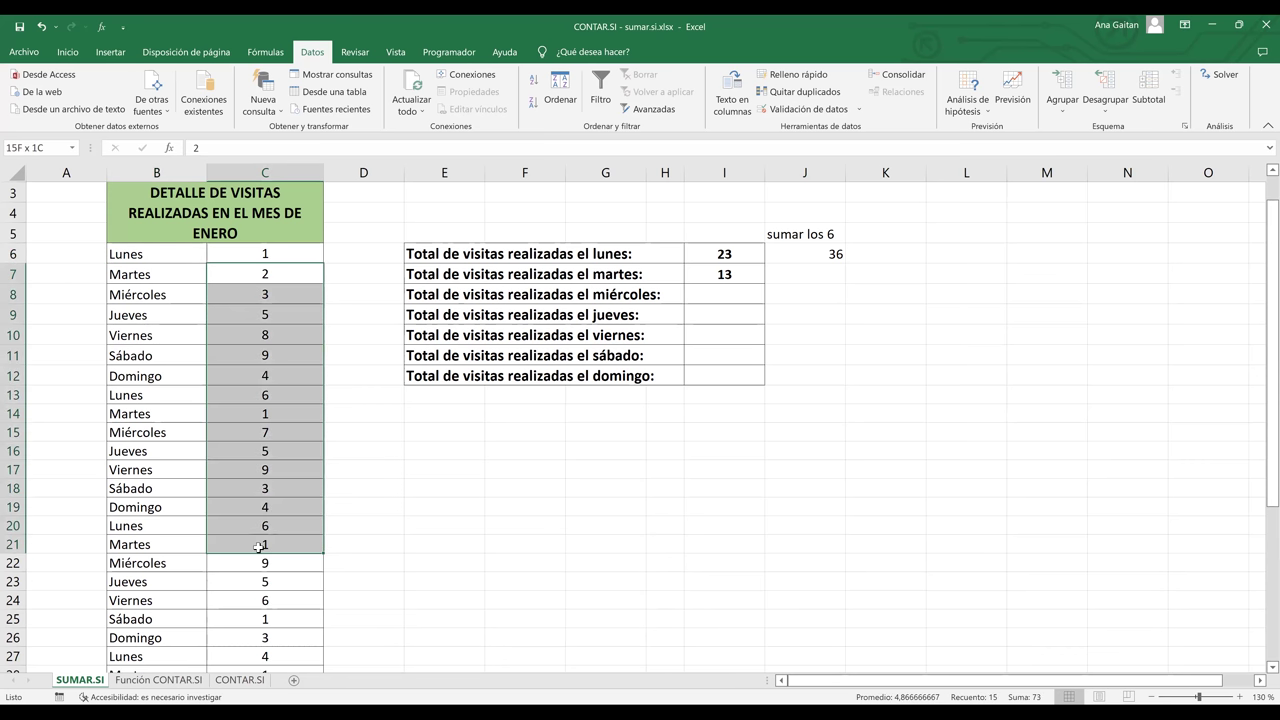
{"action": "left_click", "coordinate": [733, 257]}
{"action": "double_click", "coordinate": [734, 257]}
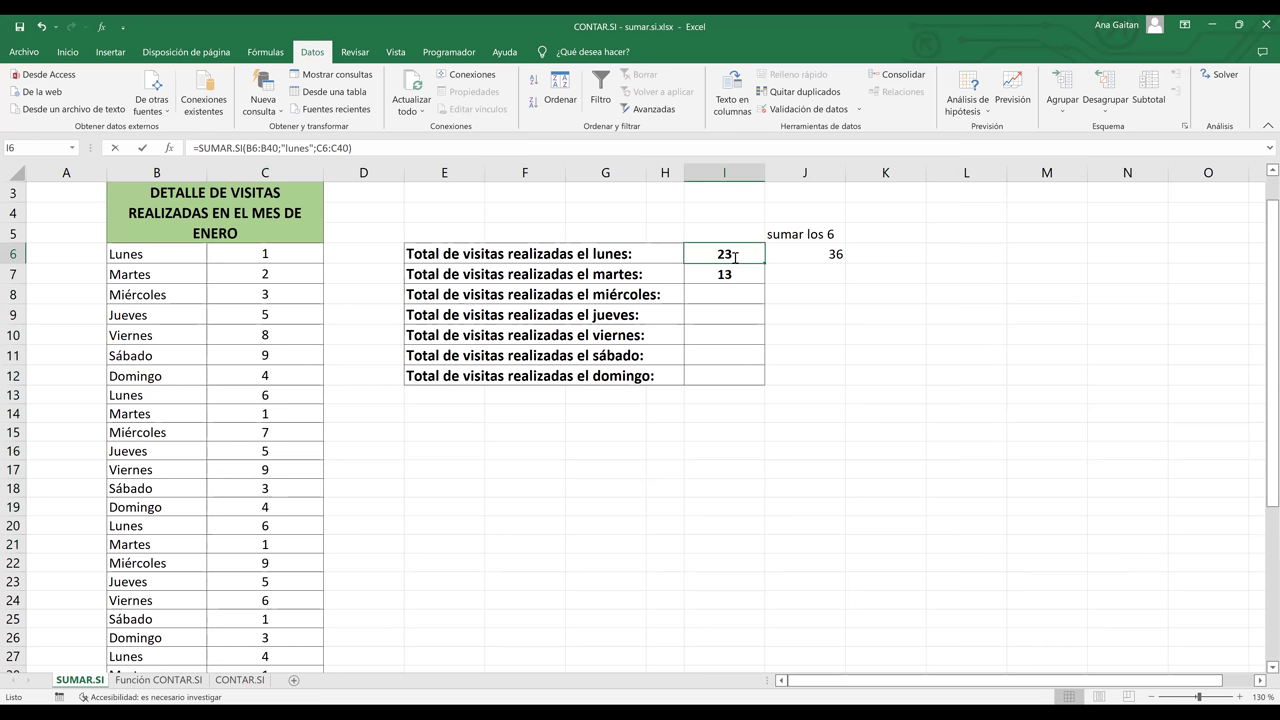
{"action": "double_click", "coordinate": [735, 257]}
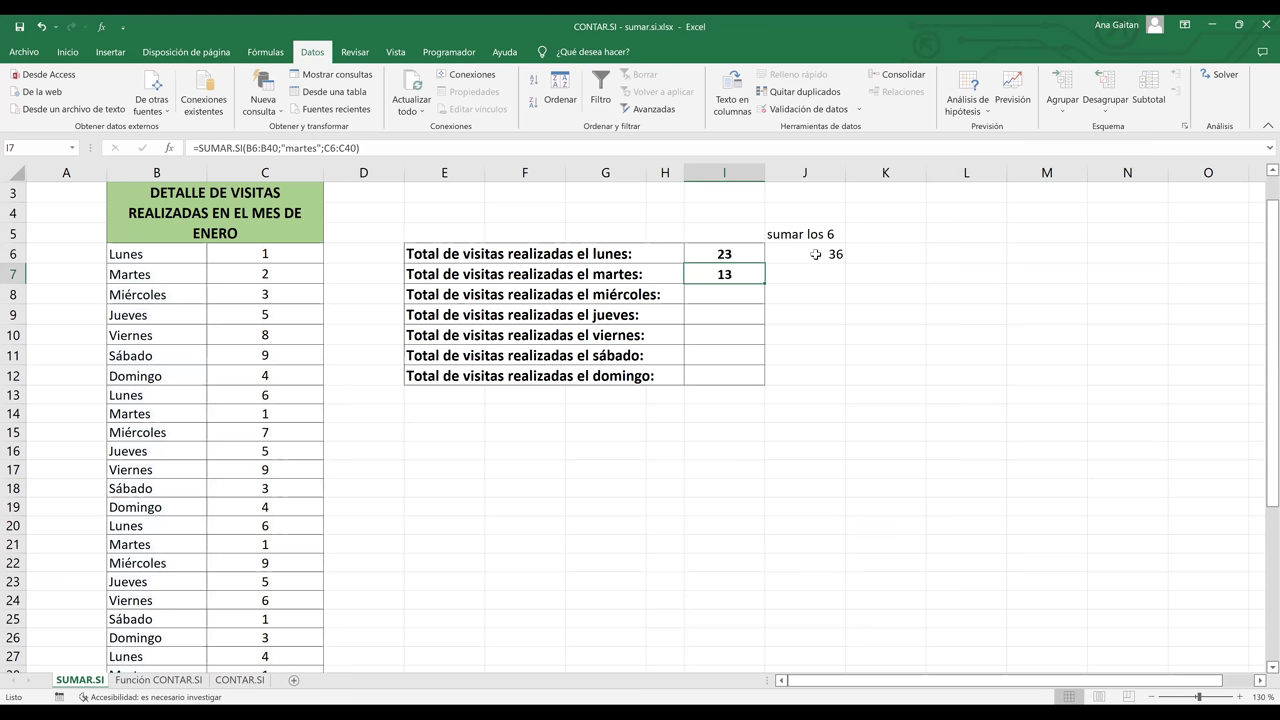
Change the criterion of the SUMAR.SI formula in J6 to "=1"
{"action": "left_click", "coordinate": [815, 254]}
{"action": "double_click", "coordinate": [816, 254]}
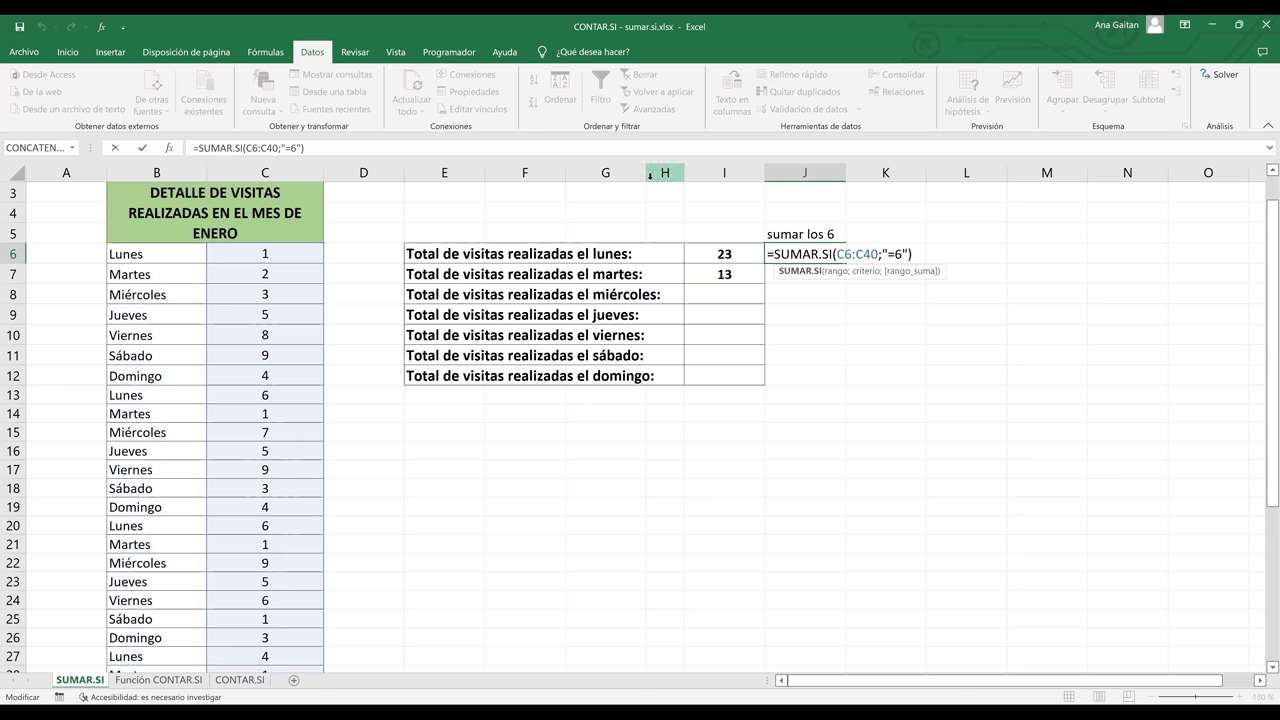
{"action": "left_click", "coordinate": [901, 255]}
{"action": "key", "text": "BackSpace"}
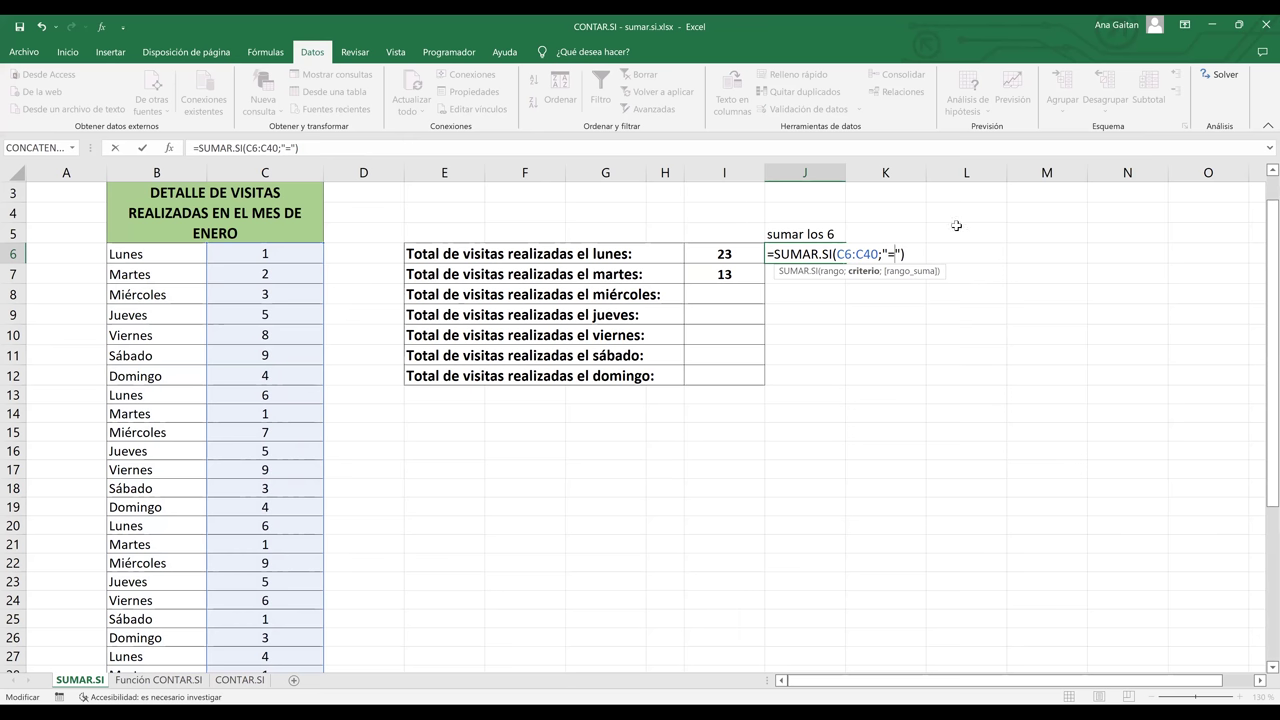
{"action": "key", "text": "Return"}
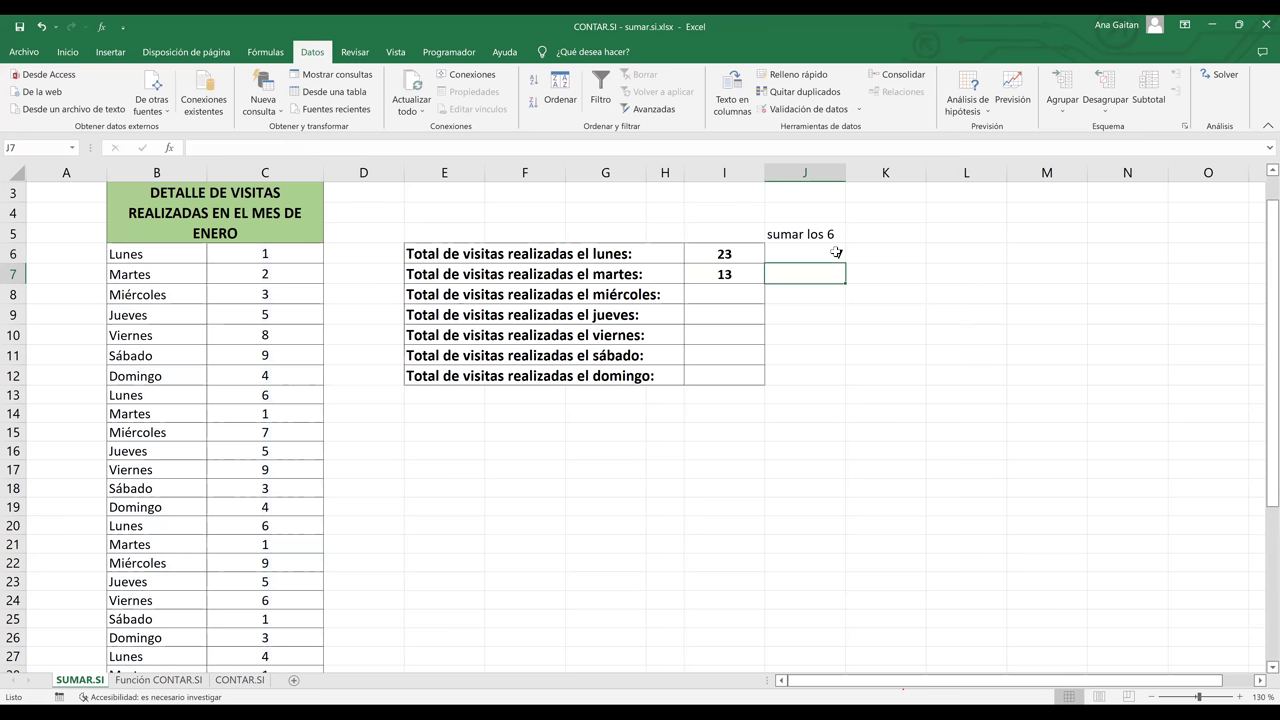
Change the criterion in J6 to "=2", making the formula =SUMAR.SI(C6:C40;"=2"), and reselect the cell to check it
{"action": "left_click", "coordinate": [836, 254]}
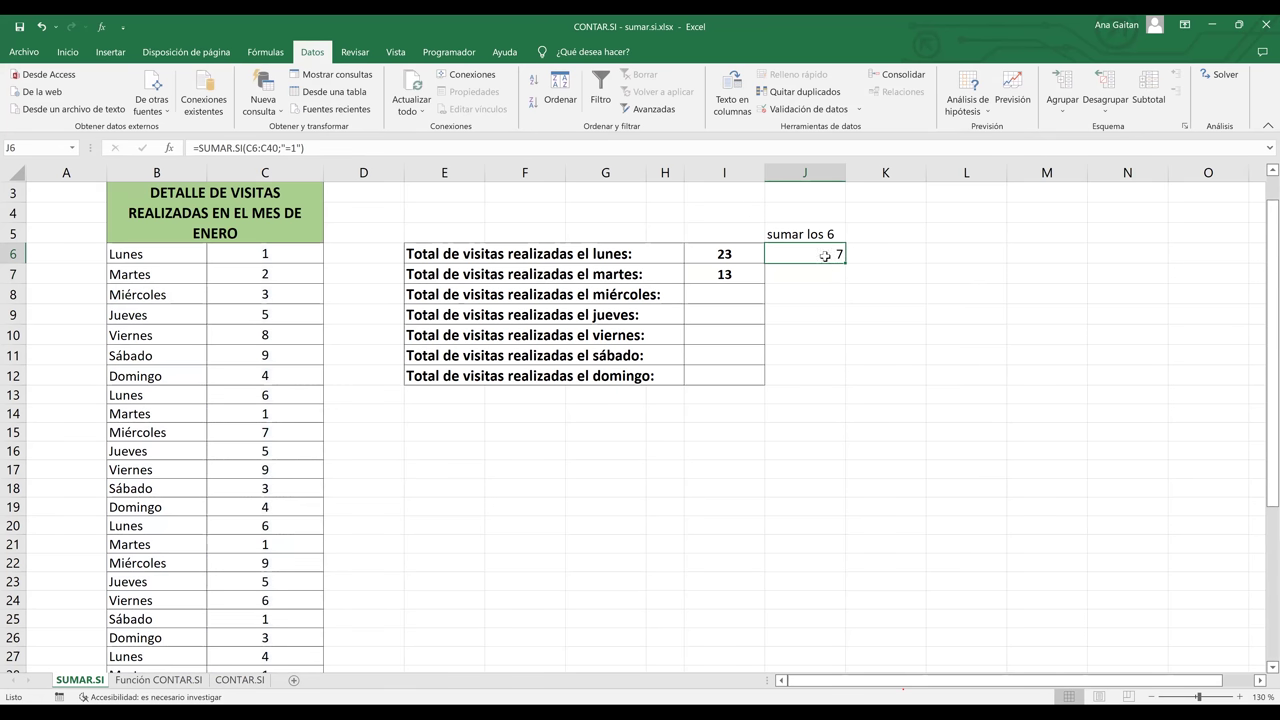
{"action": "double_click", "coordinate": [825, 256]}
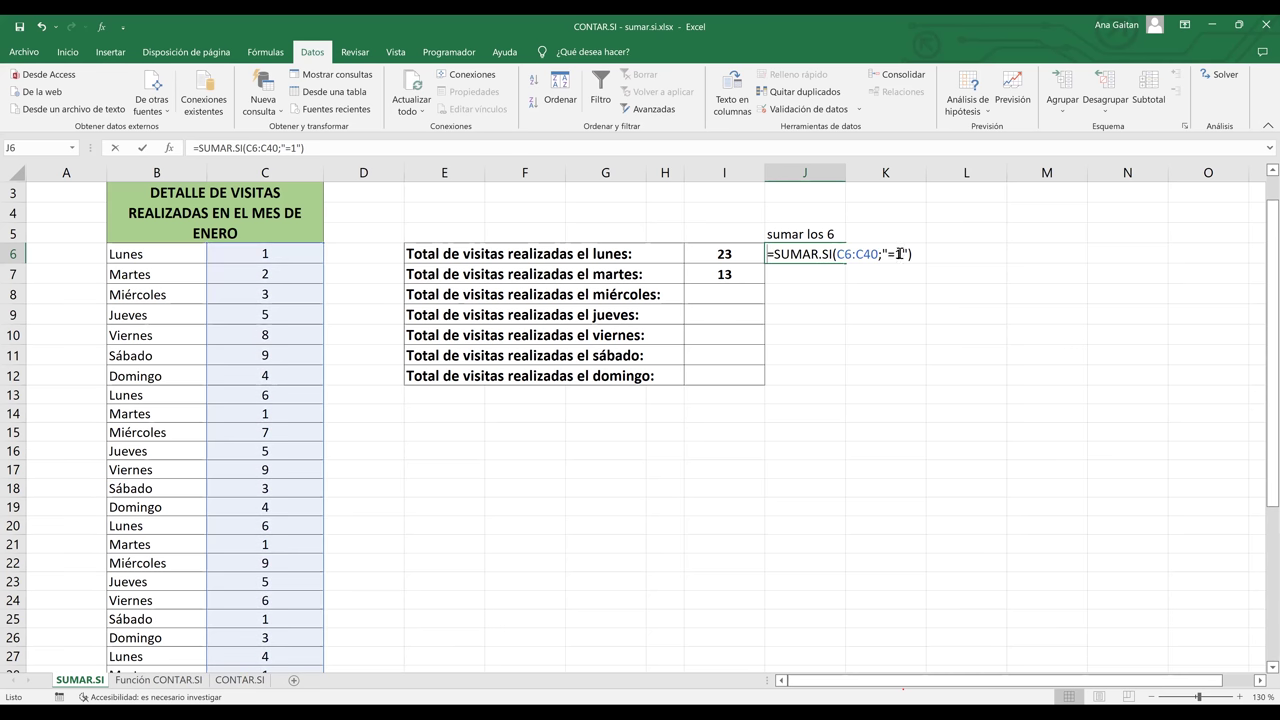
{"action": "left_click", "coordinate": [846, 320]}
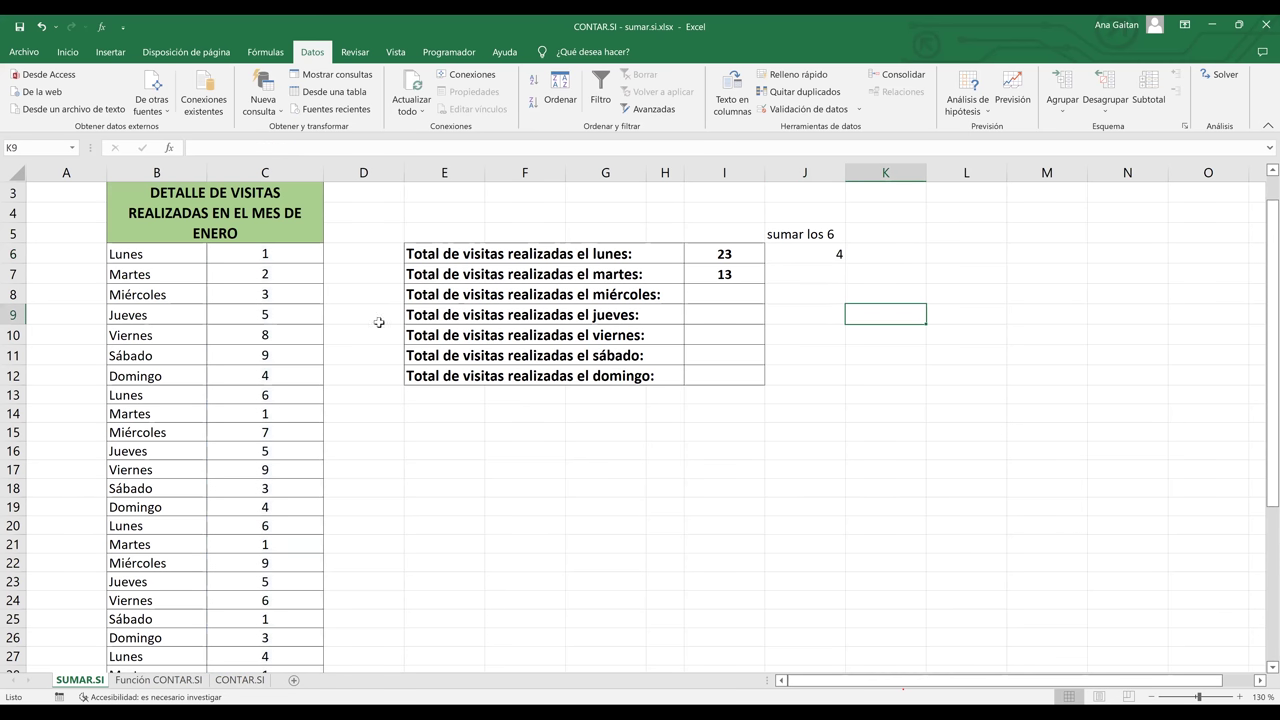
{"action": "key", "text": "Up"}
{"action": "key", "text": "Up"}
{"action": "key", "text": "Up"}
{"action": "key", "text": "Left"}
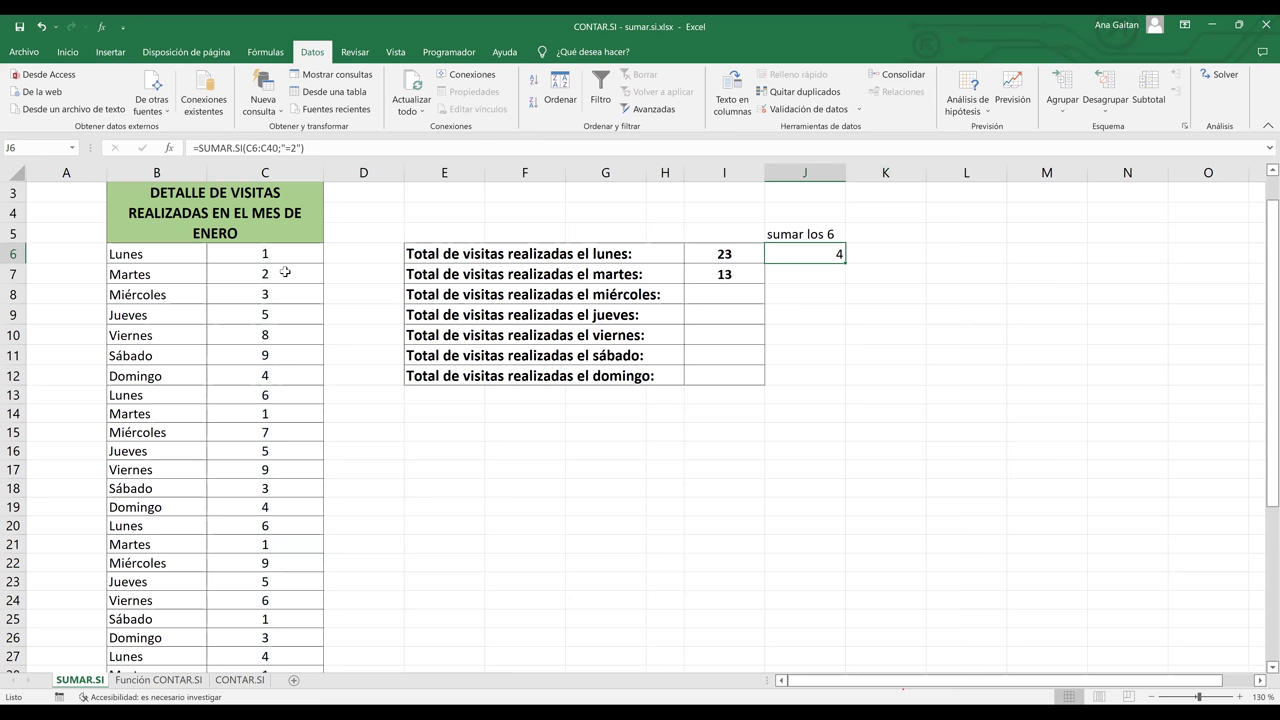
Highlight the two visit counts of 2, in cells C7 and C33, with a light blue fill
{"action": "left_click", "coordinate": [285, 272]}
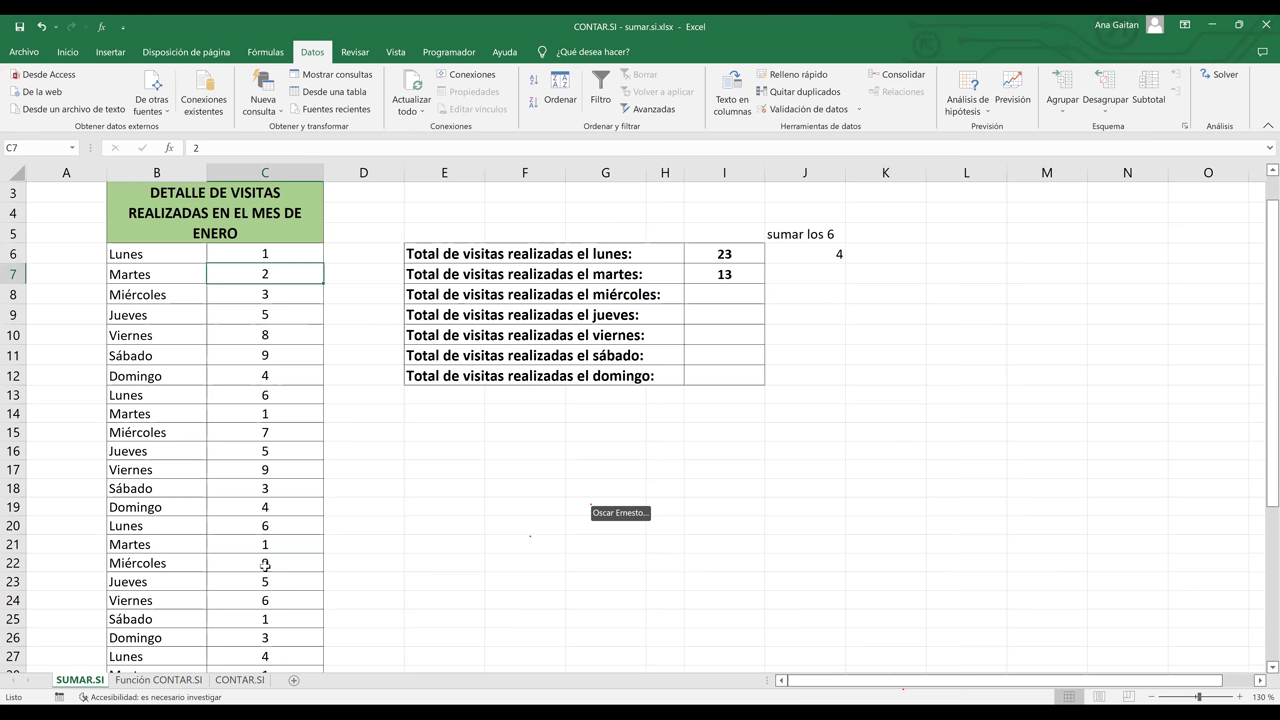
{"action": "left_click_drag", "start_coordinate": [1270, 252], "coordinate": [1261, 392]}
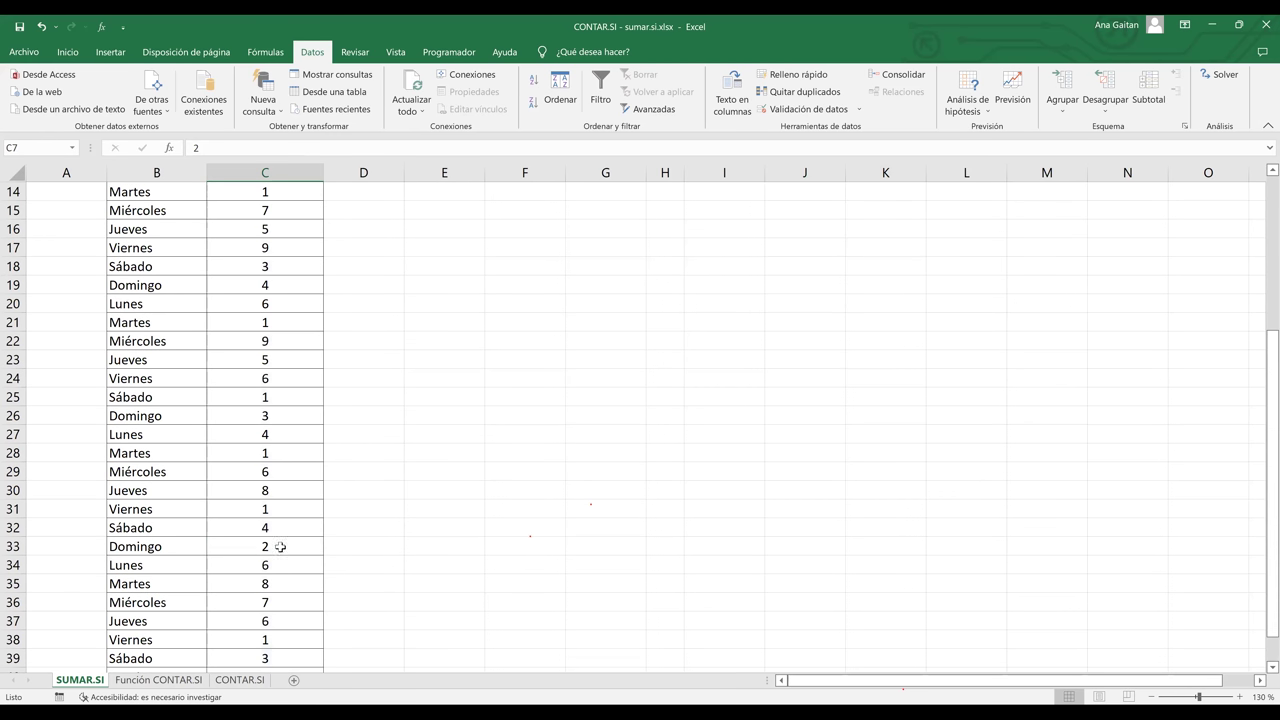
{"action": "left_click", "coordinate": [280, 547], "text": "ctrl"}
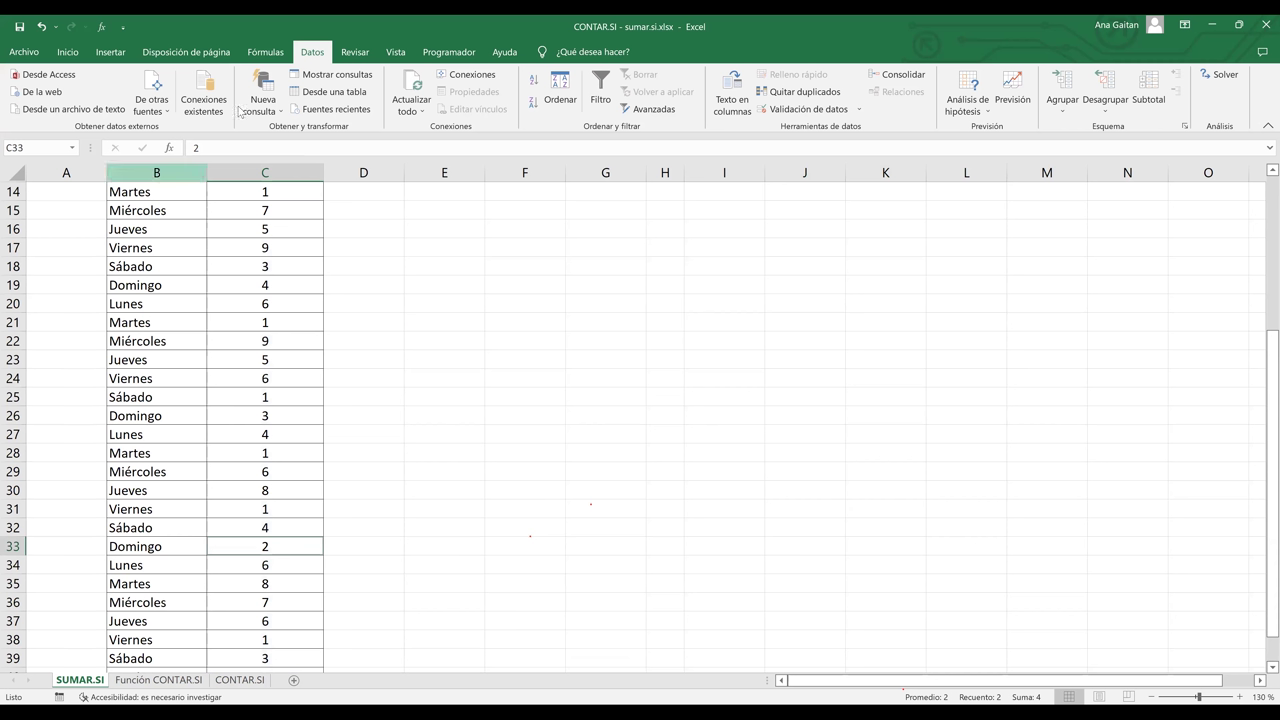
{"action": "left_click_drag", "start_coordinate": [1261, 535], "coordinate": [716, 242]}
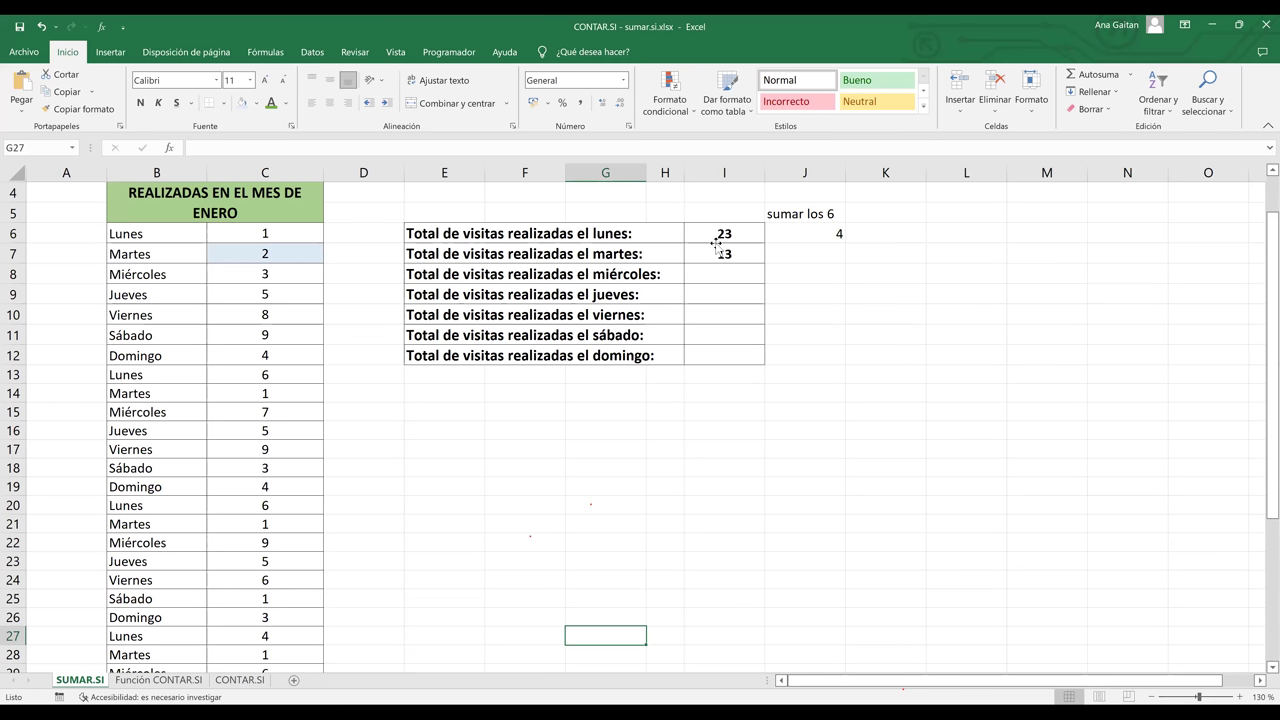
{"action": "left_click", "coordinate": [806, 234]}
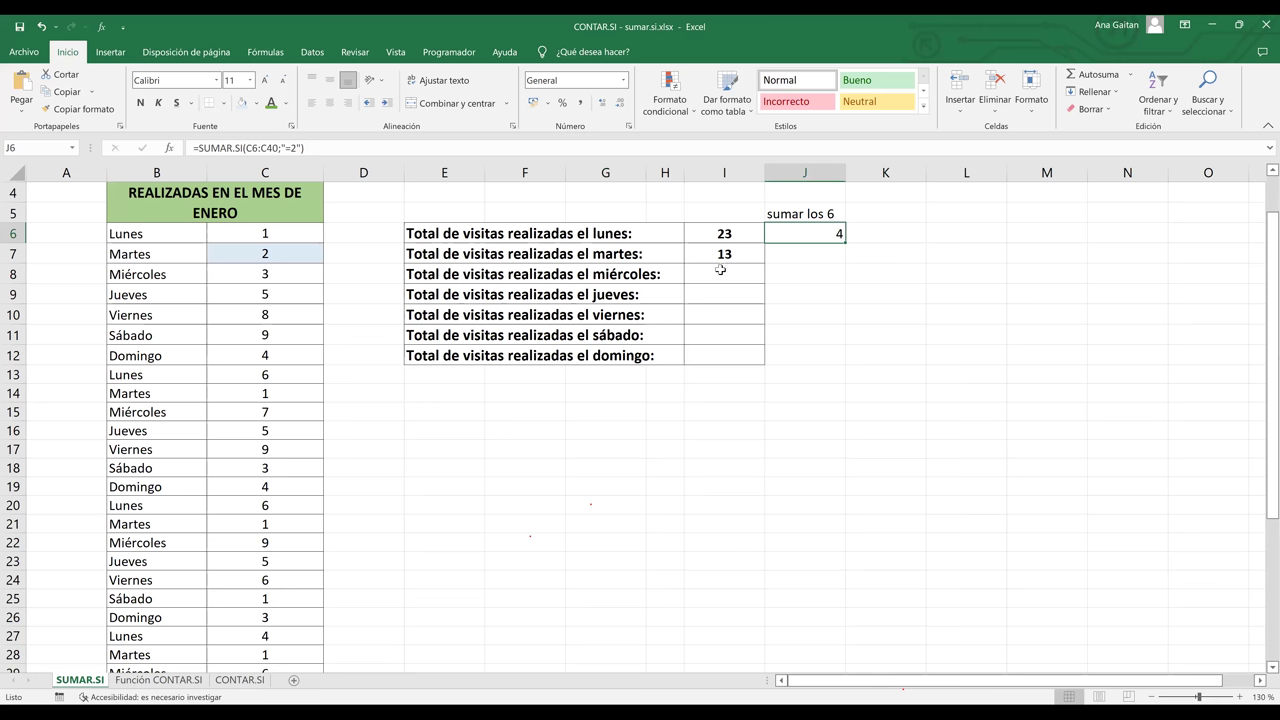
{"action": "left_click", "coordinate": [720, 270]}
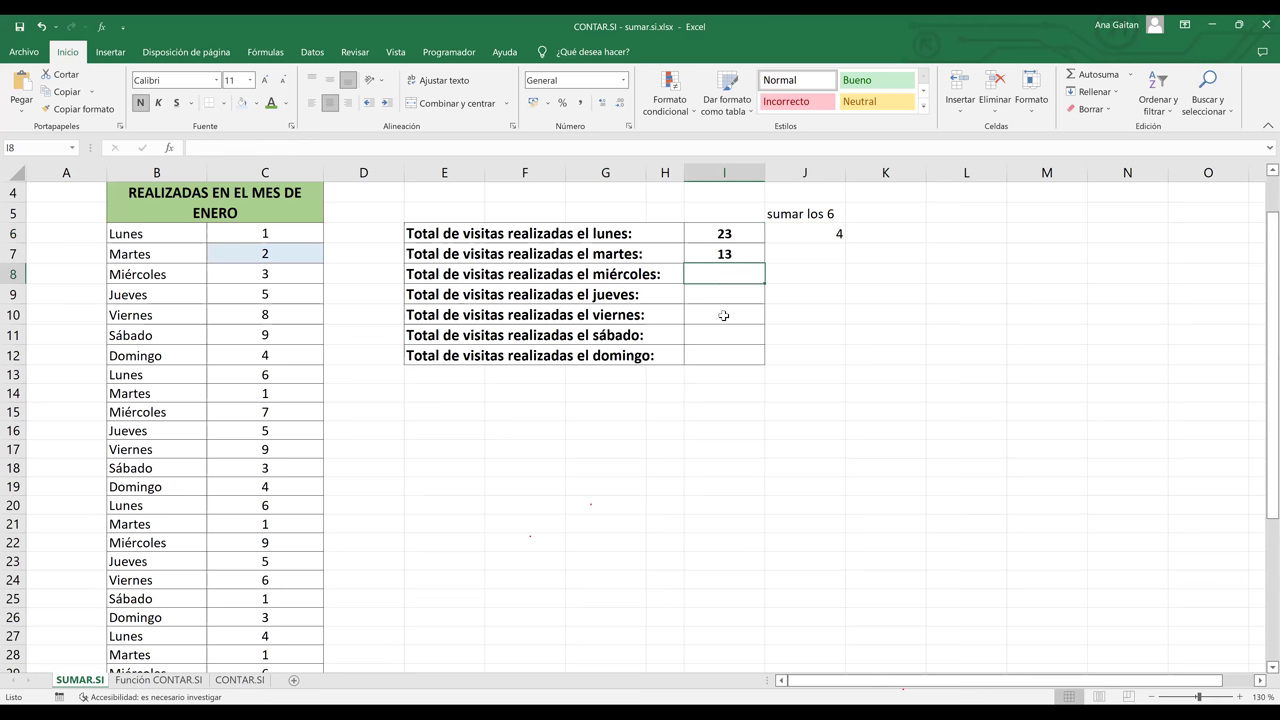
{"action": "left_click", "coordinate": [716, 352]}
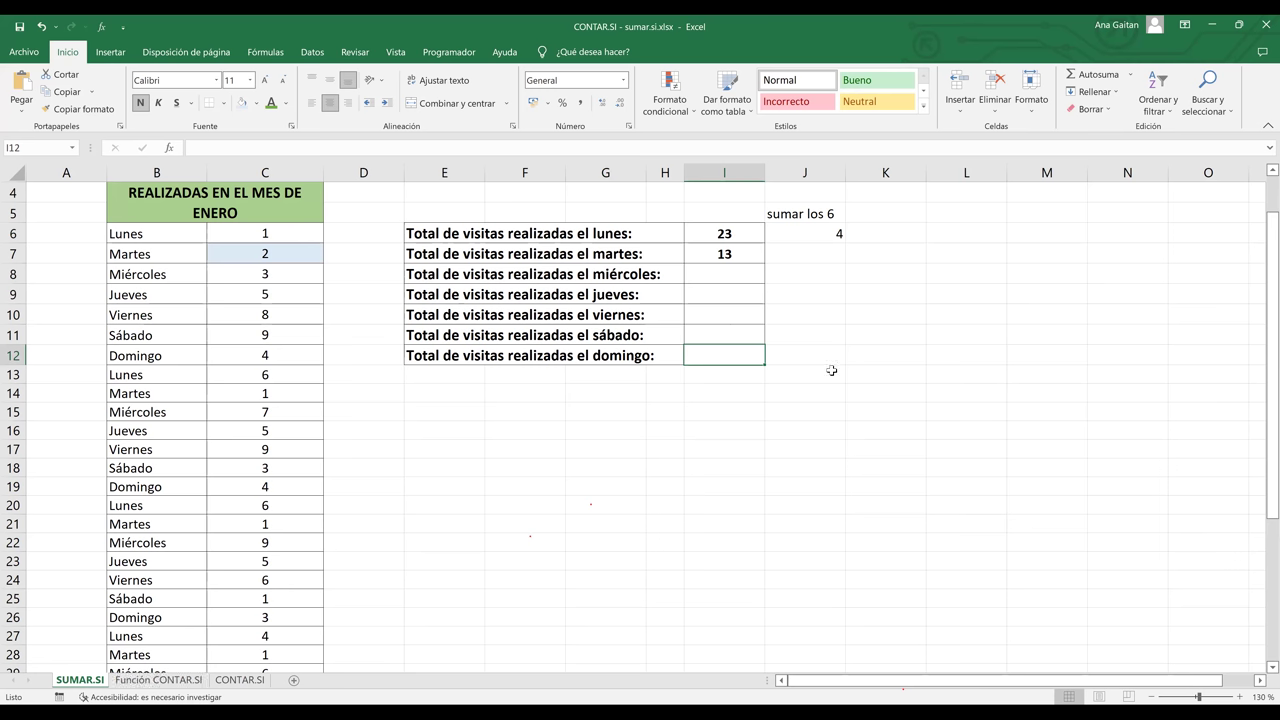
{"action": "type", "text": "="}
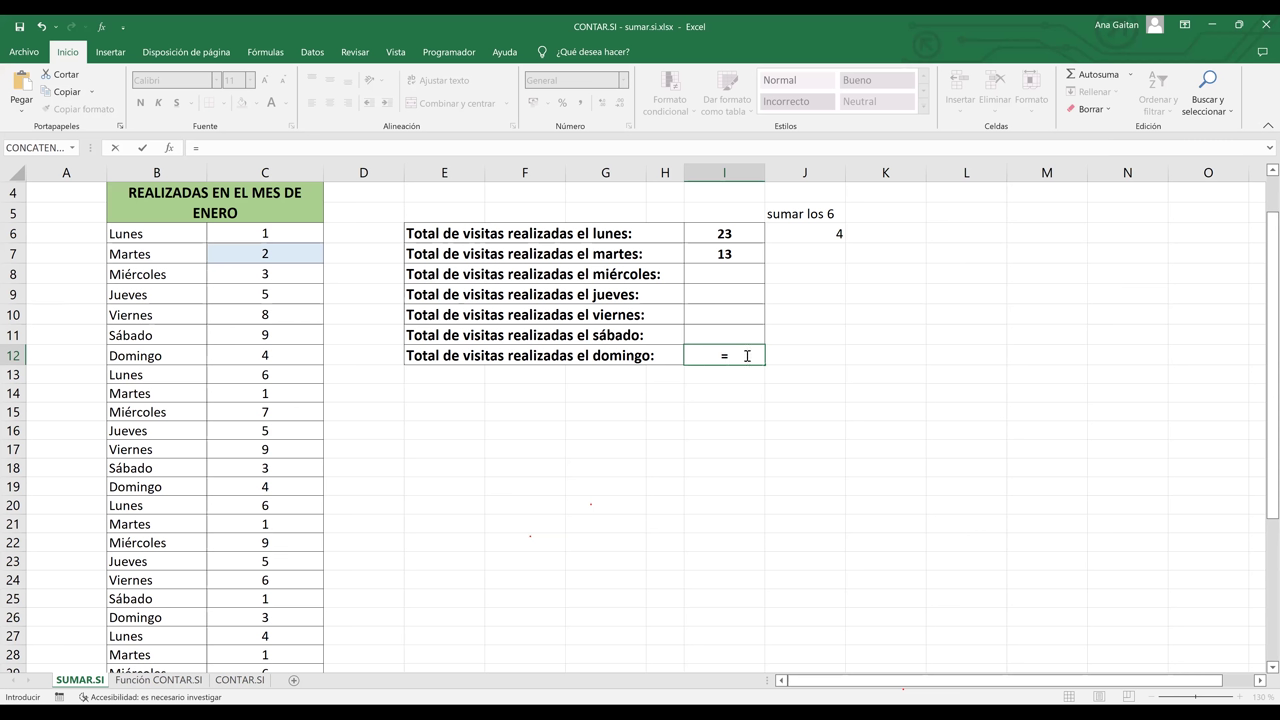
{"action": "key", "text": "BackSpace"}
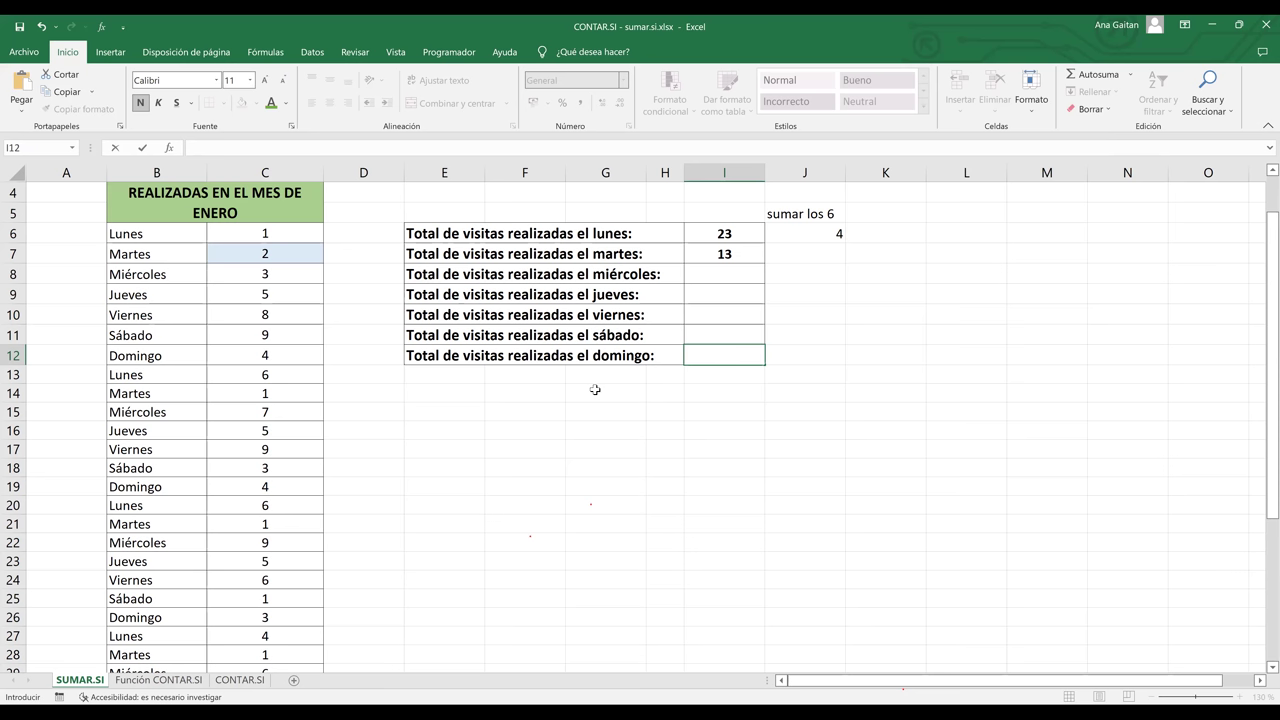
{"action": "left_click", "coordinate": [568, 356]}
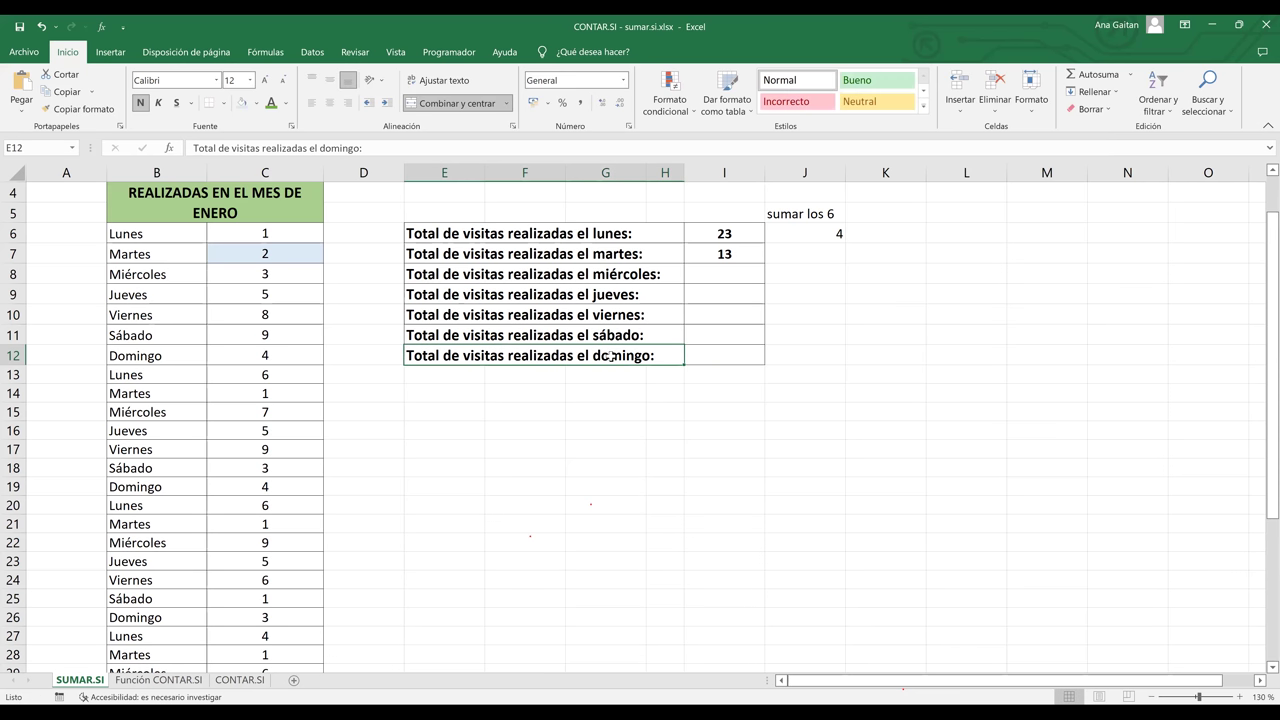
{"action": "left_click", "coordinate": [709, 353]}
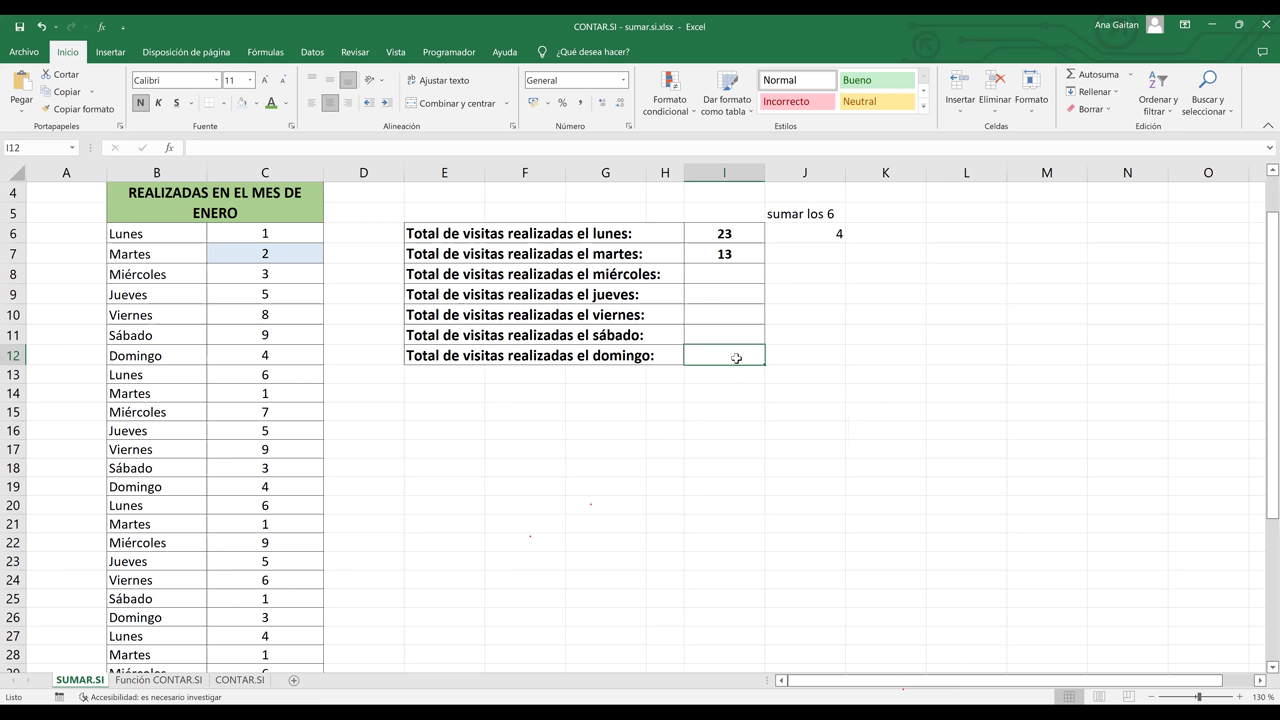
{"action": "left_click", "coordinate": [728, 427]}
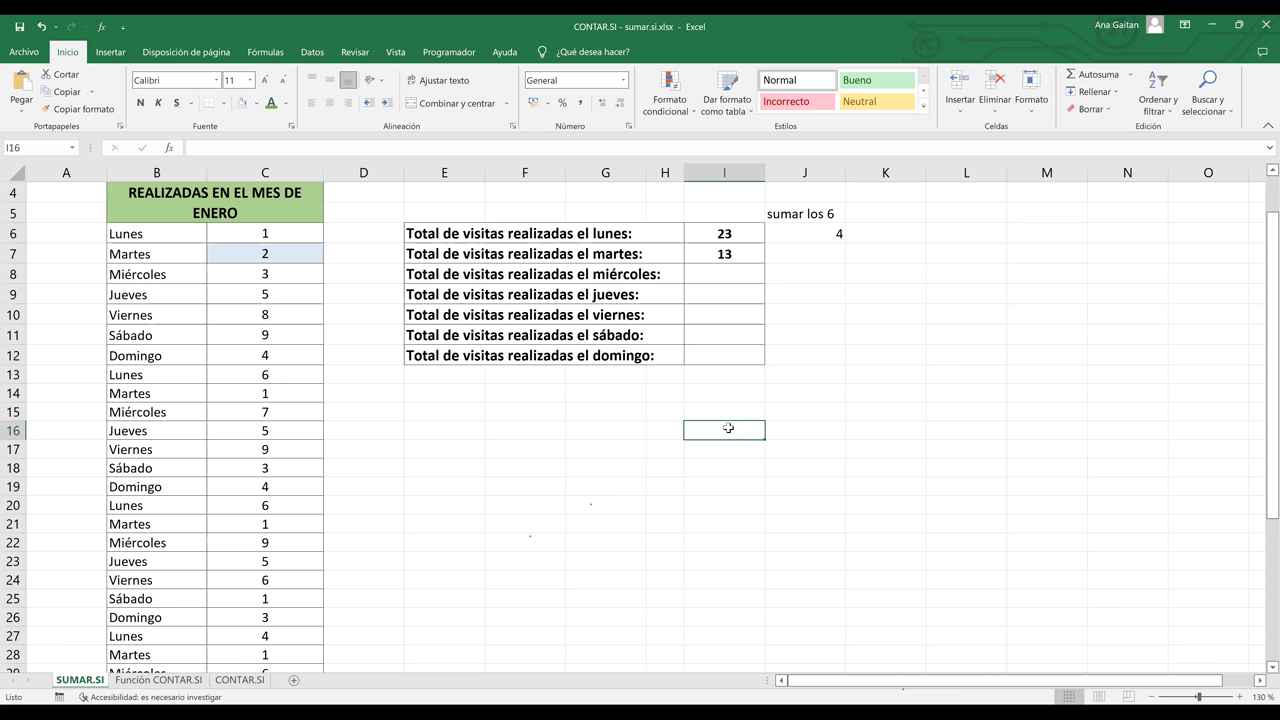
Start a SUMAR.SI formula in I12 for the Sunday visits total, with the weekday cells B6:B40 as its range
{"action": "left_click", "coordinate": [720, 357]}
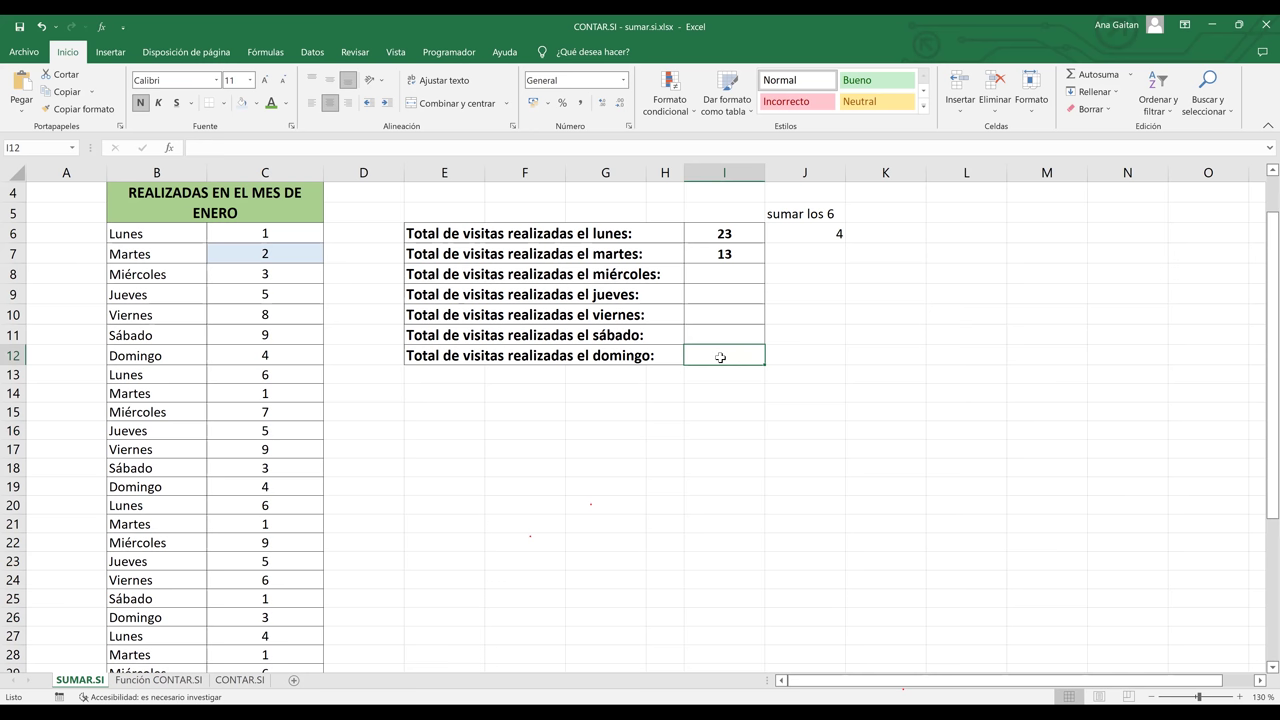
{"action": "type", "text": "="}
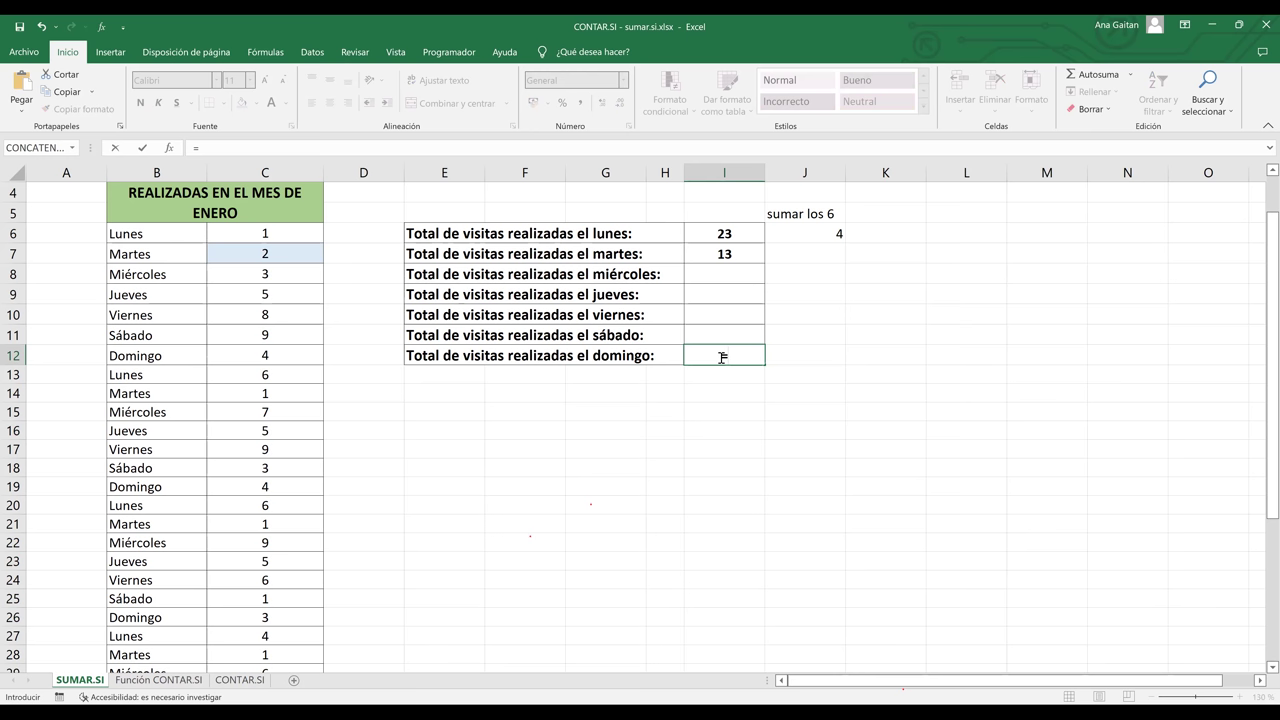
{"action": "type", "text": "sumar"}
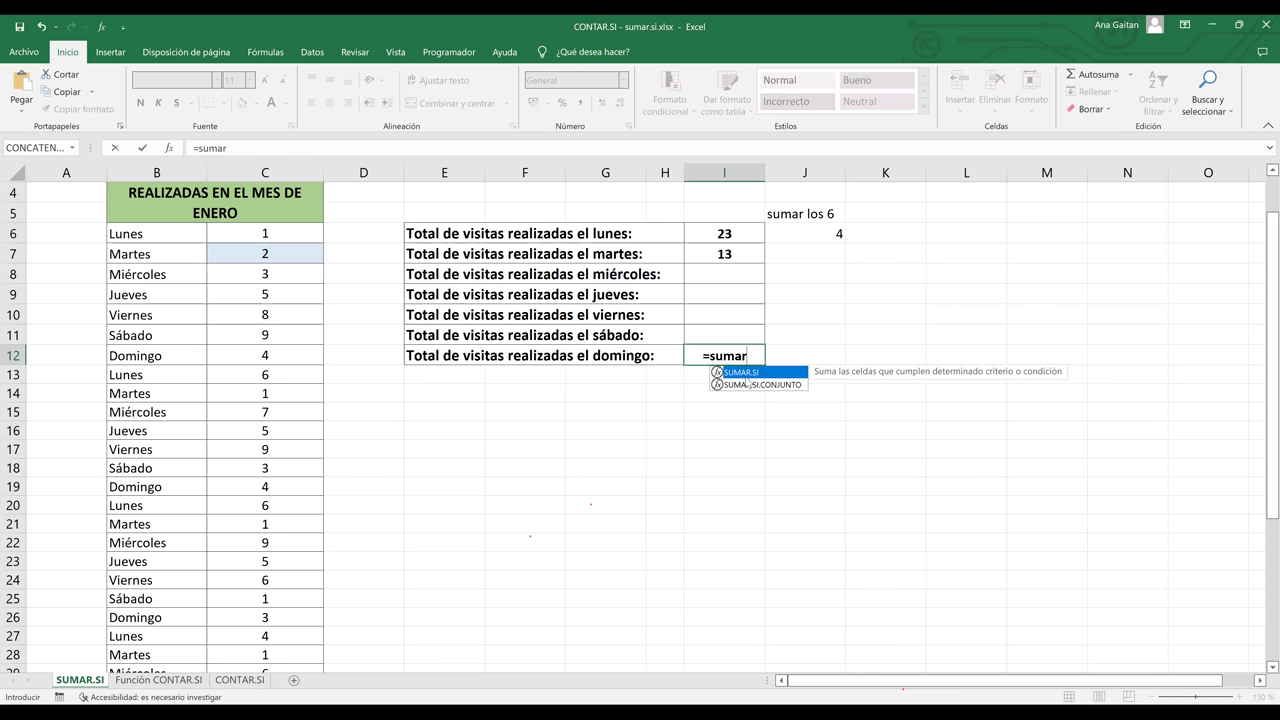
{"action": "key", "text": "Tab"}
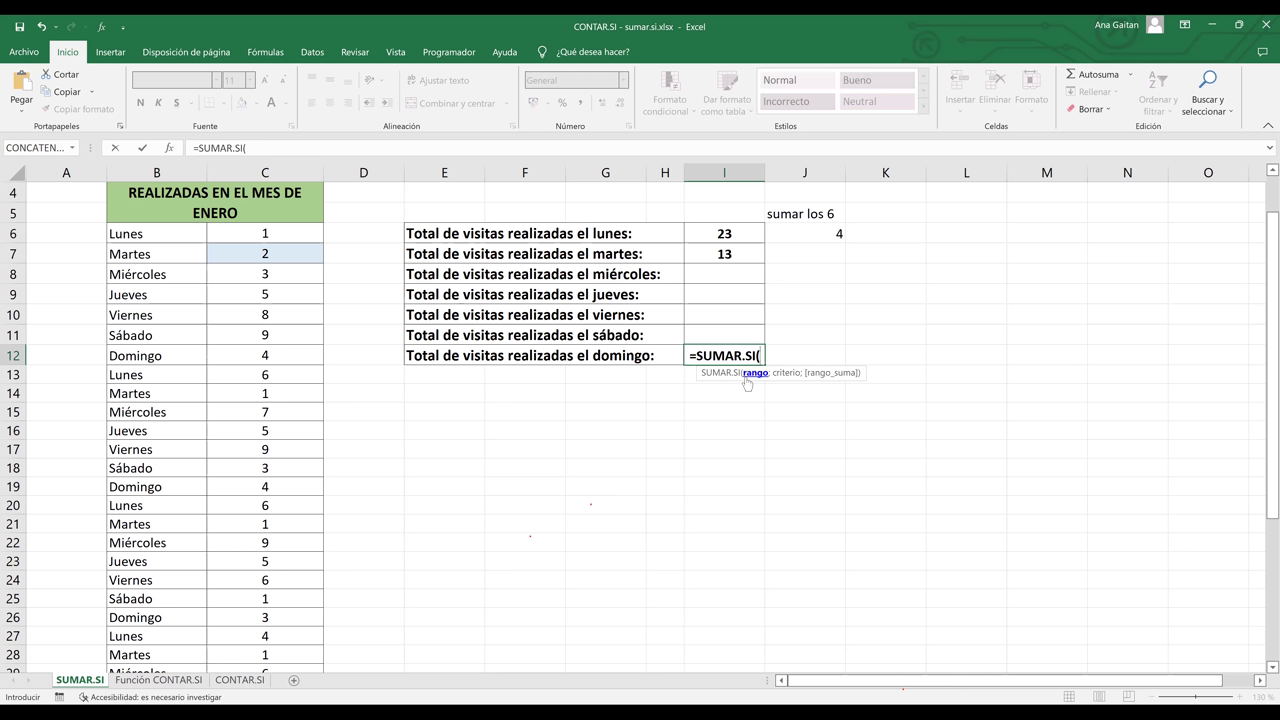
{"action": "left_click", "coordinate": [127, 233]}
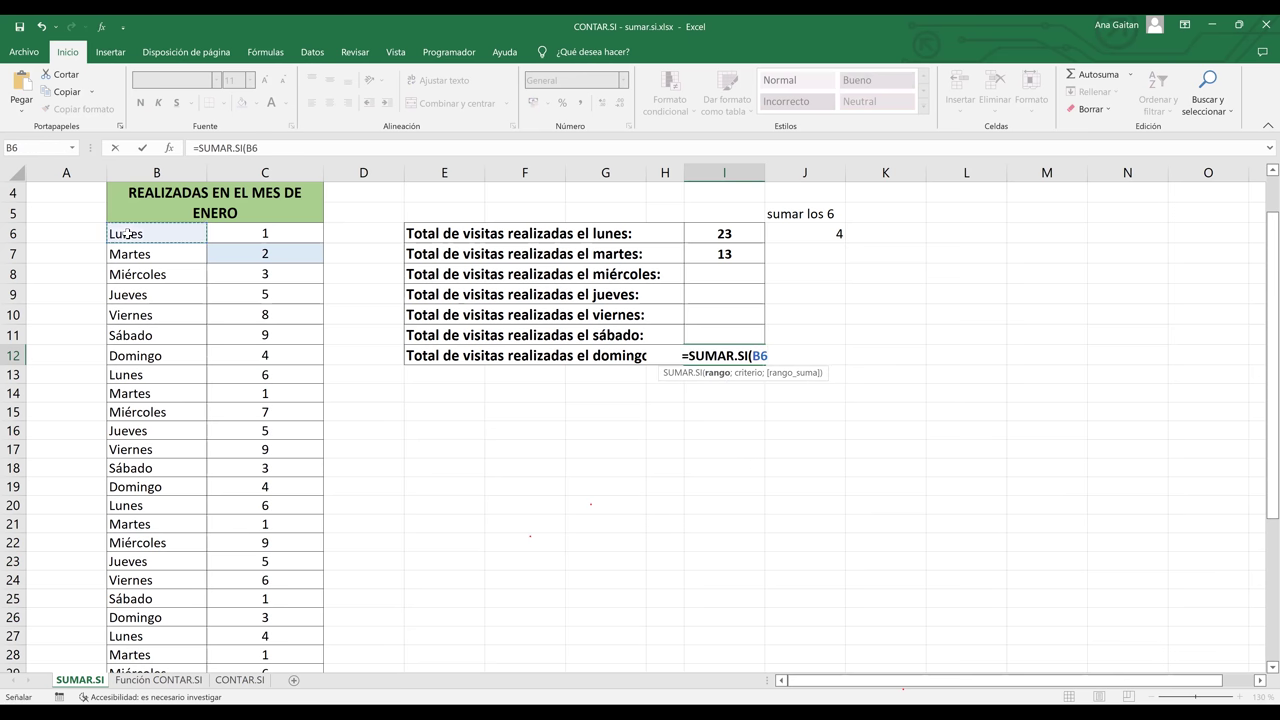
{"action": "key", "text": "ctrl+shift+Down"}
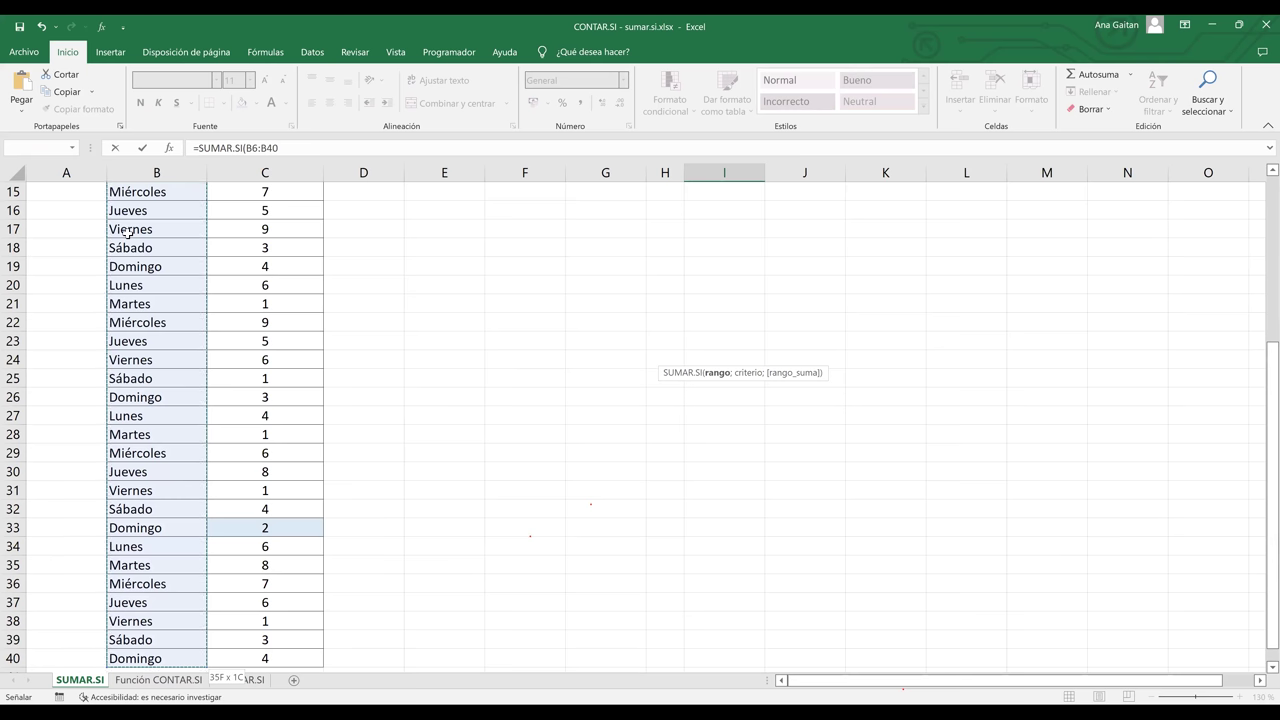
{"action": "scroll", "coordinate": [128, 232], "scroll_direction": "up", "scroll_amount": 3}
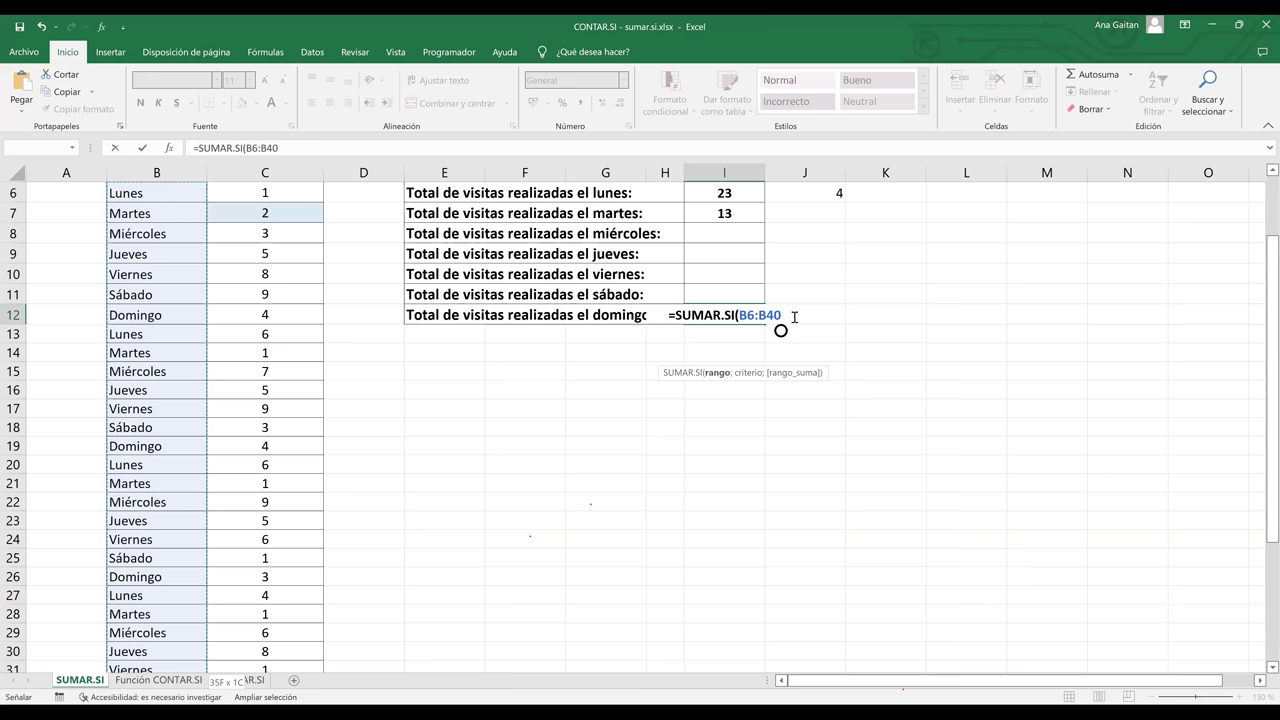
{"action": "left_click", "coordinate": [779, 315]}
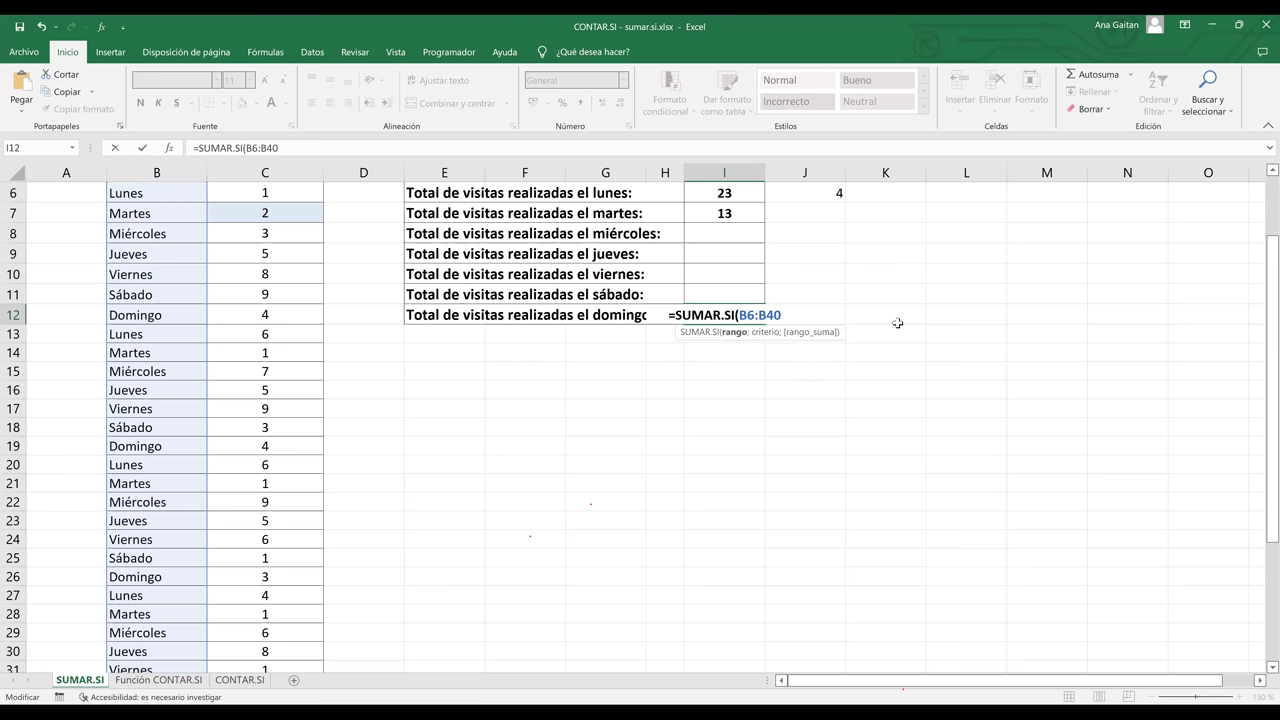
Complete the SUMAR.SI formula with the criterion "Domingo" and the sum range C6:C40
{"action": "type", "text": ";"}
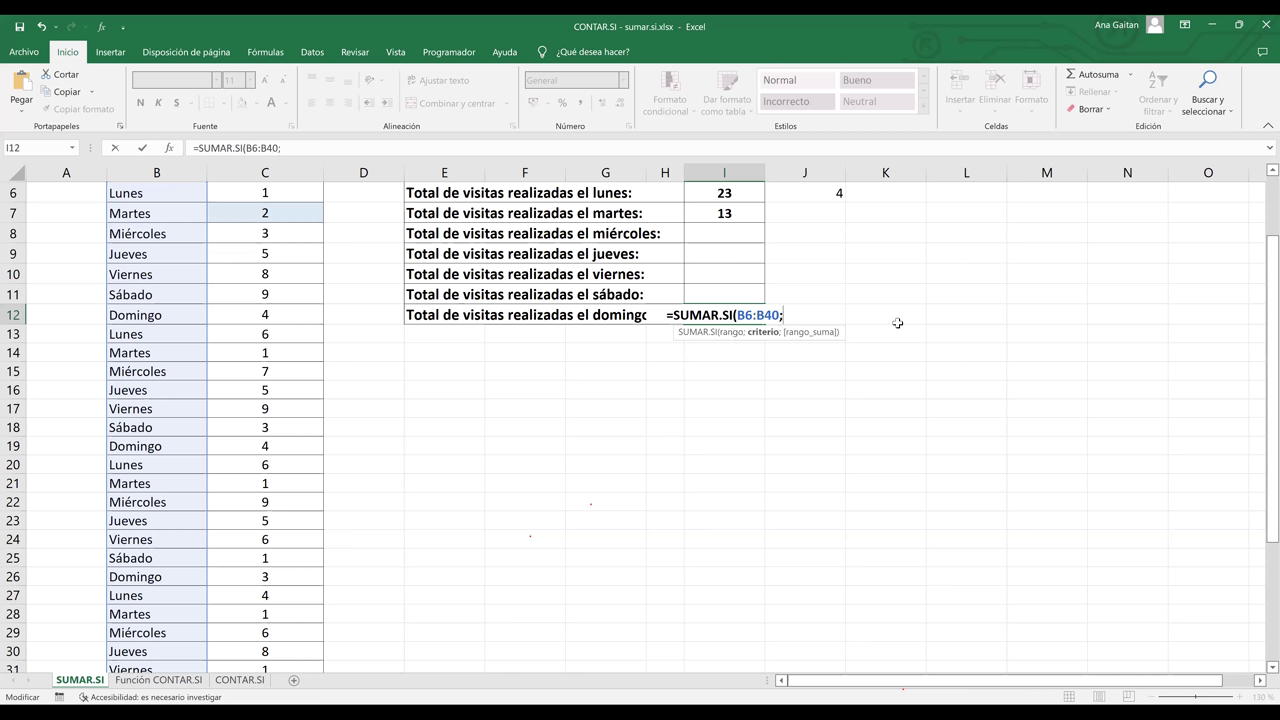
{"action": "type", "text": "\""}
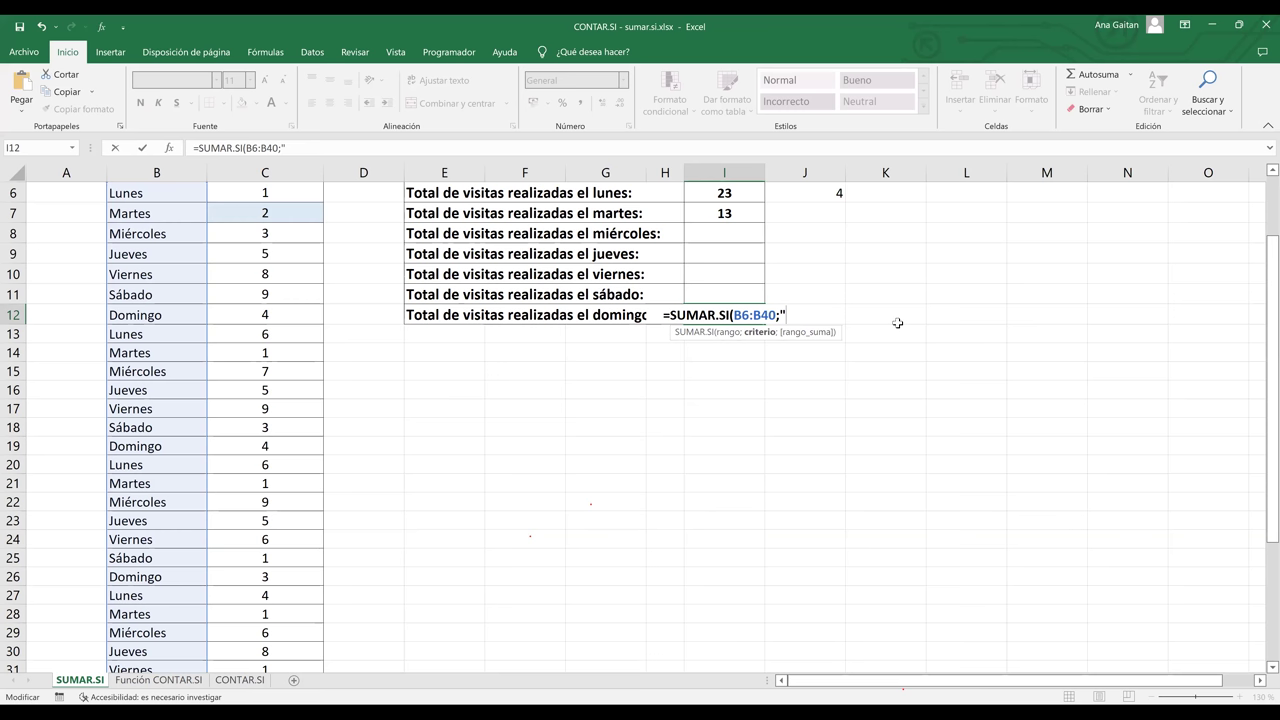
{"action": "type", "text": "Domingo\""}
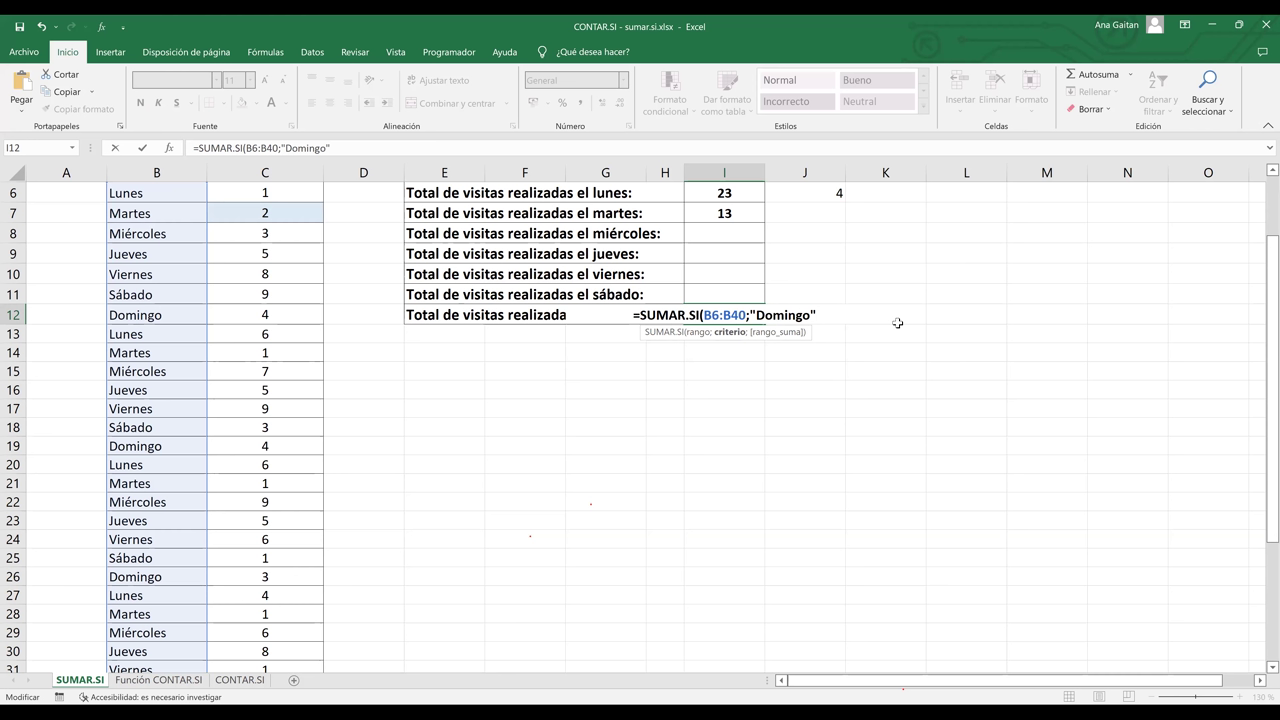
{"action": "type", "text": ";"}
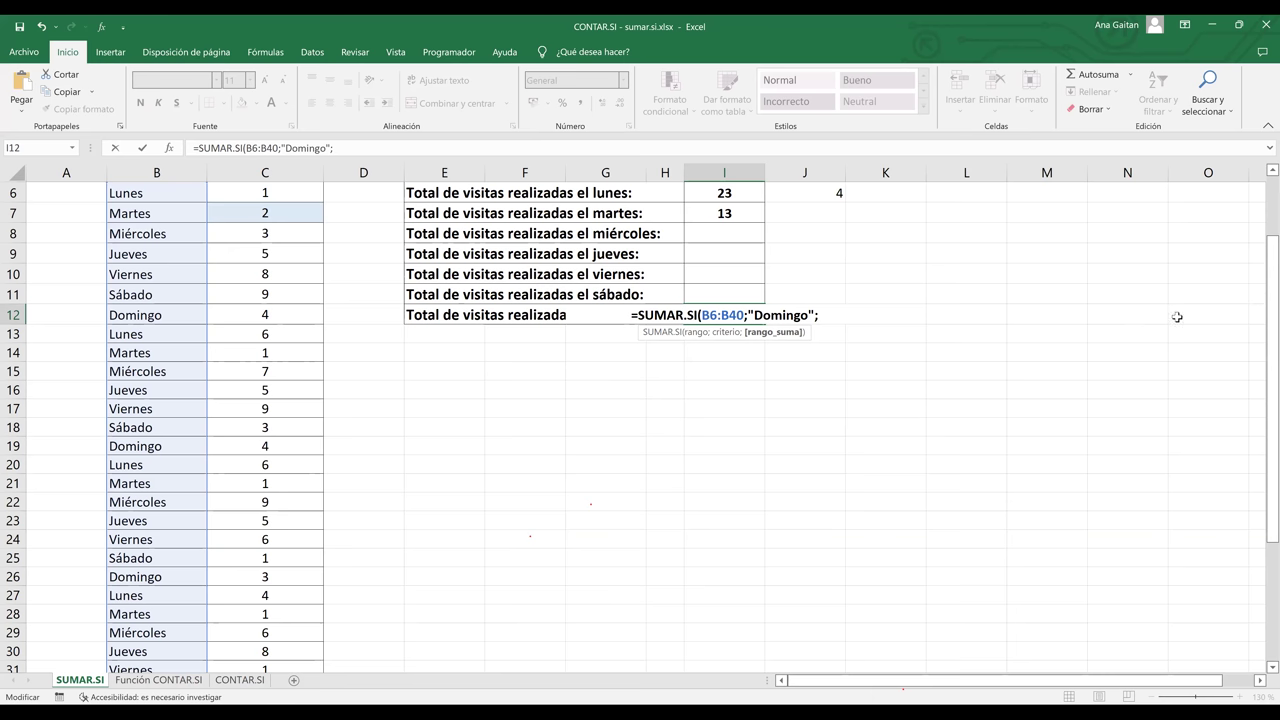
{"action": "scroll", "coordinate": [756, 425], "scroll_direction": "up", "scroll_amount": 2}
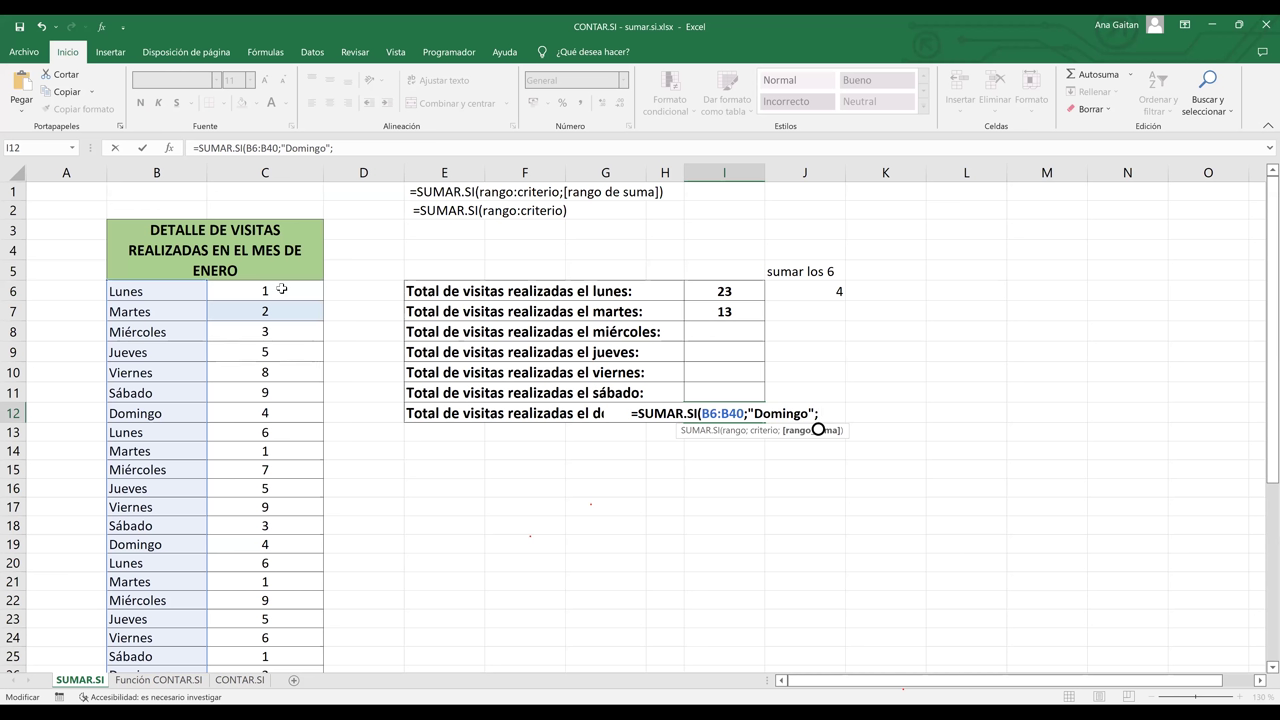
{"action": "left_click", "coordinate": [282, 289]}
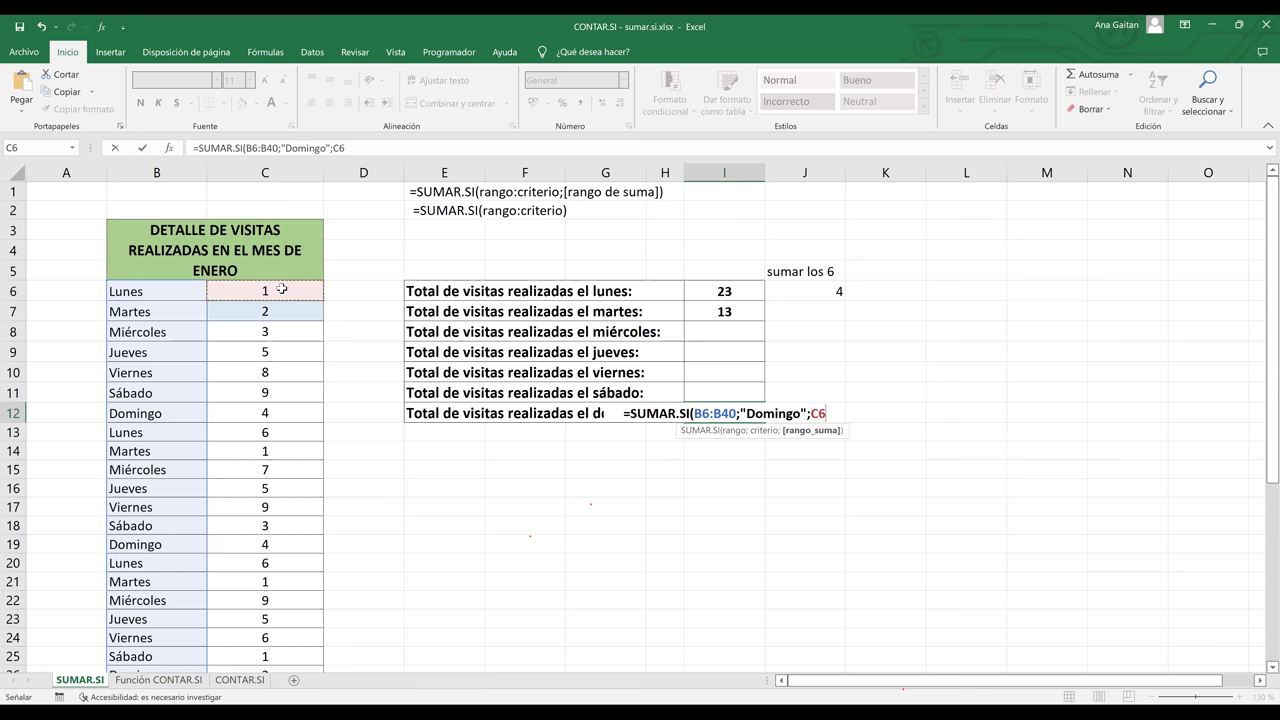
{"action": "key", "text": "ctrl+shift+Down"}
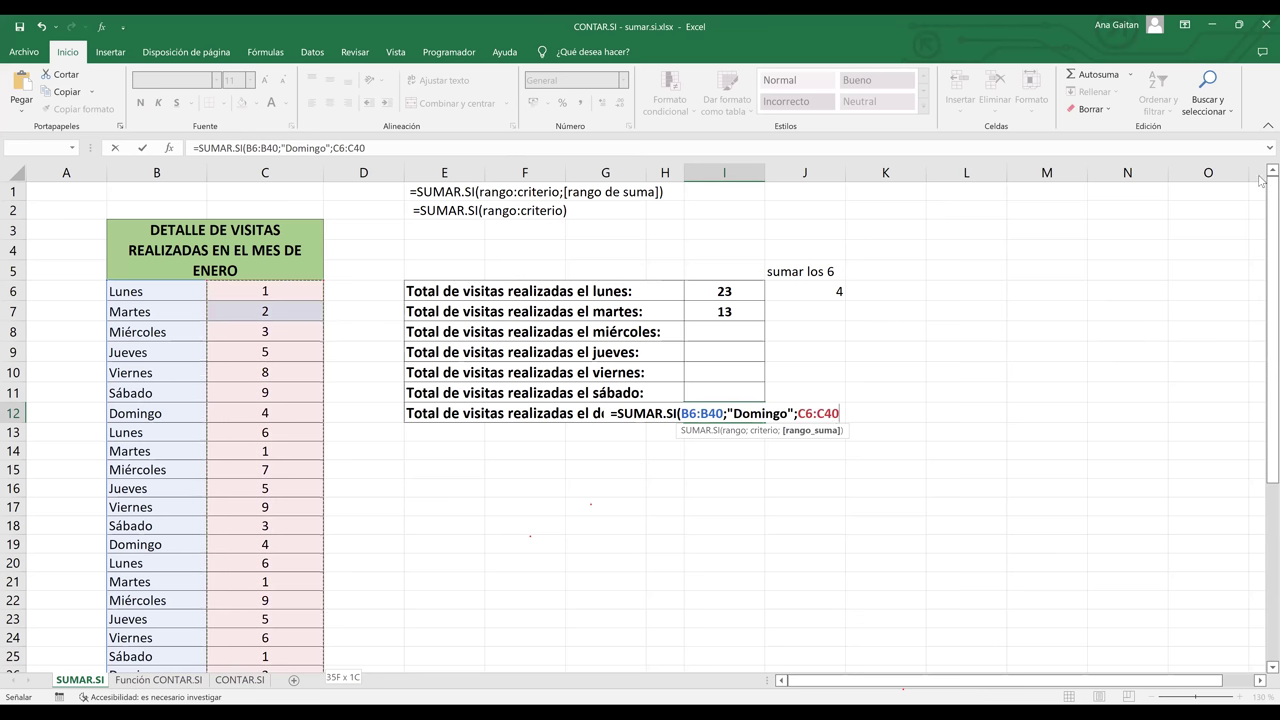
{"action": "type", "text": ")"}
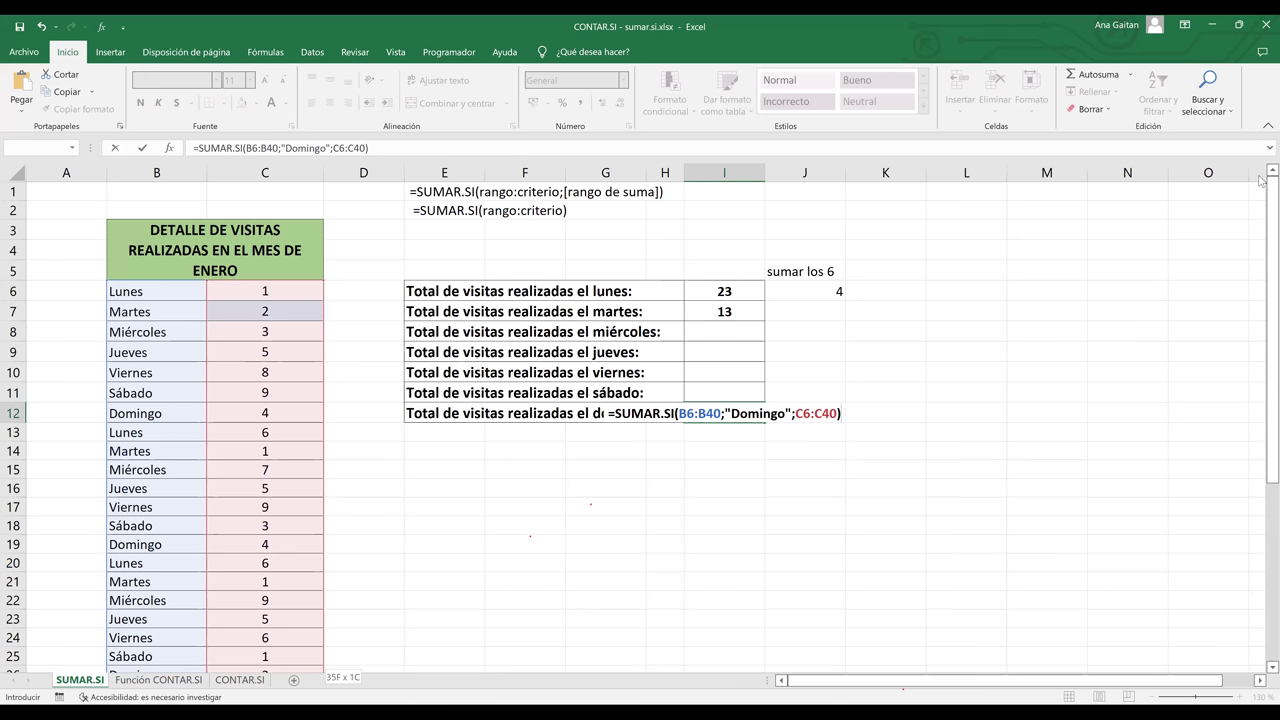
{"action": "key", "text": "Return"}
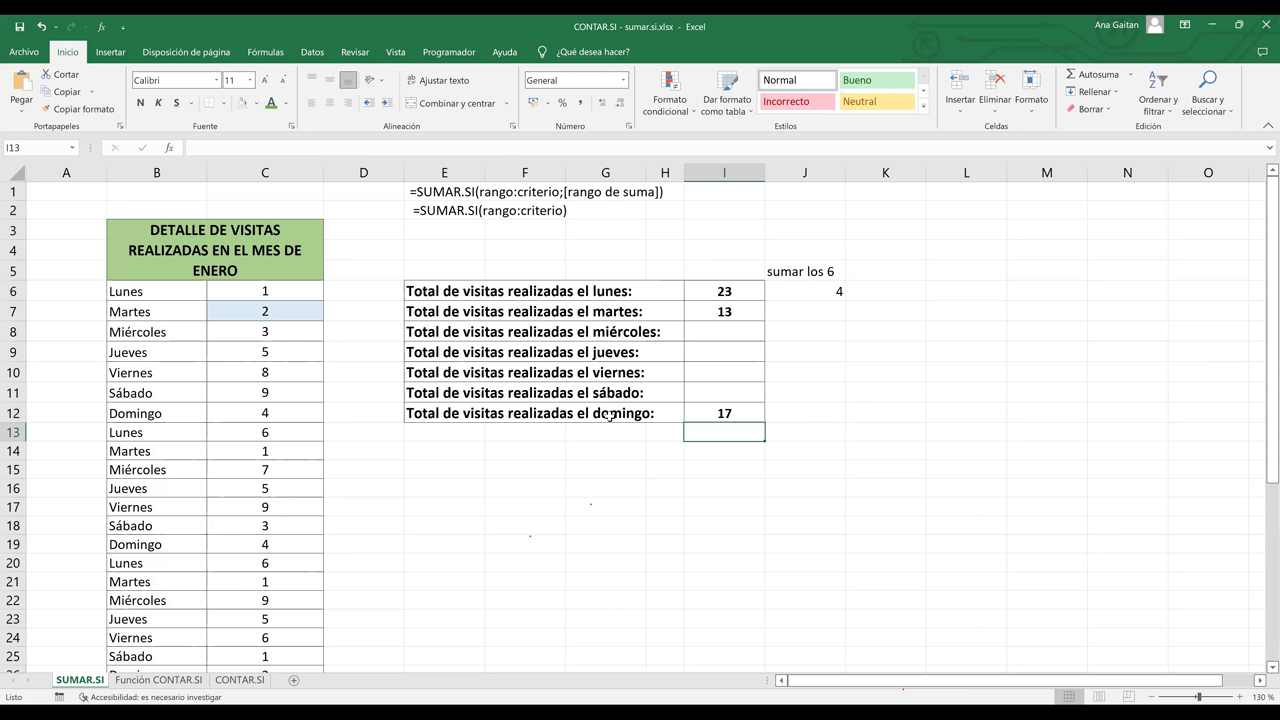
{"action": "key", "text": "Up"}
{"action": "key", "text": "Left"}
{"action": "left_click", "coordinate": [712, 527]}
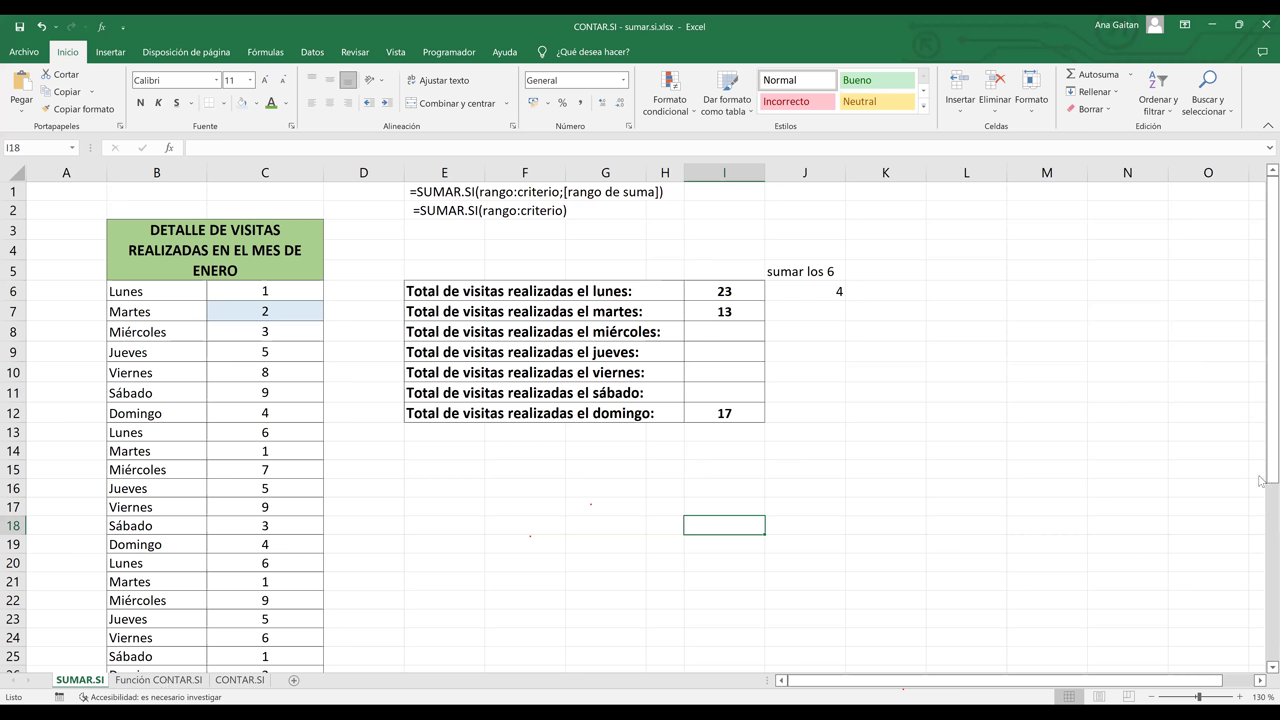
Switch to the Función CONTAR.SI sheet and check the CONTAR.SI syntax written in S1
{"action": "key", "text": "ctrl+Page_Down"}
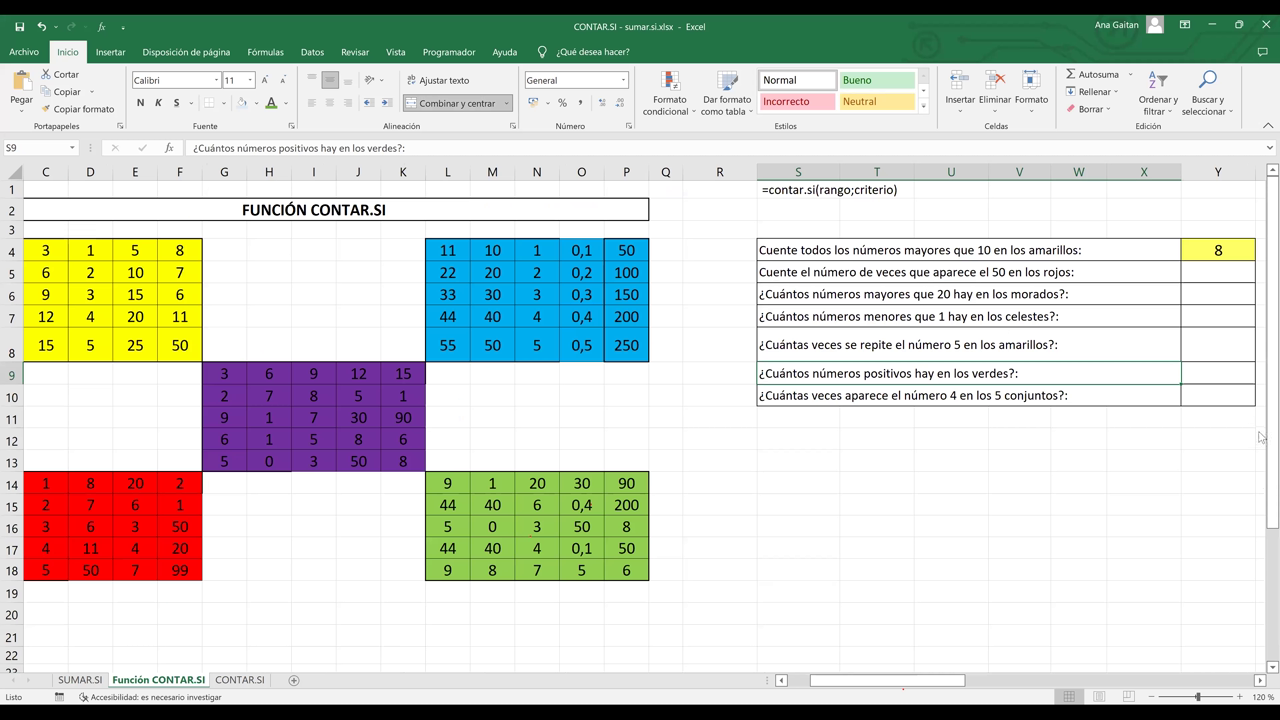
{"action": "left_click", "coordinate": [789, 190]}
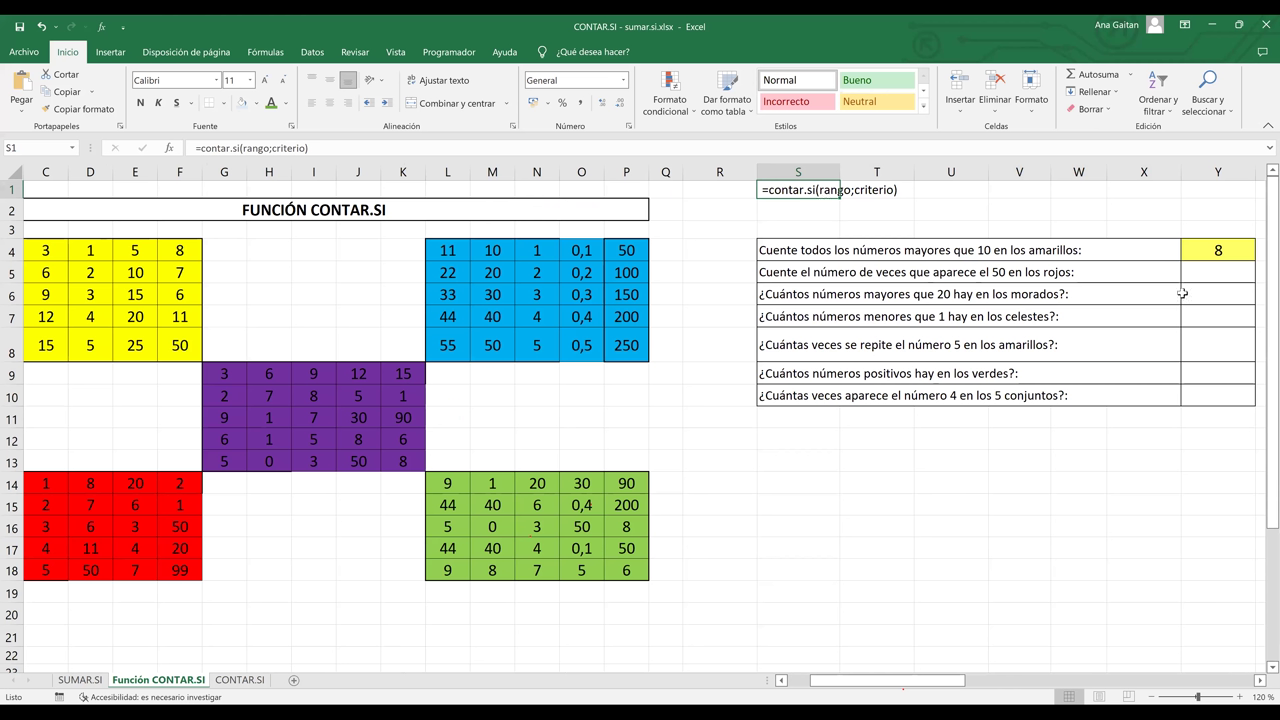
{"action": "key", "text": "Right"}
{"action": "key", "text": "Down"}
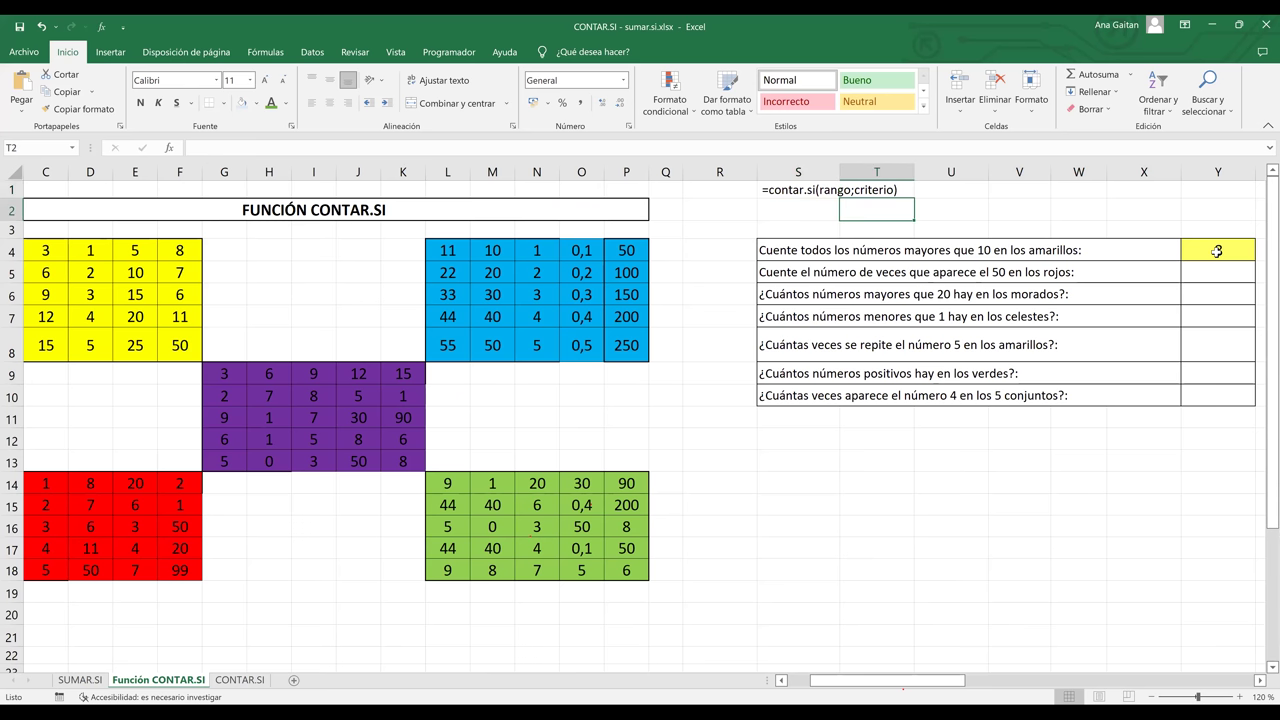
Clear the result in Y4 for the numbers greater than 10 in the yellow block and select that cell
{"action": "left_click", "coordinate": [1217, 251]}
{"action": "key", "text": "Down"}
{"action": "key", "text": "Down"}
{"action": "key", "text": "Down"}
{"action": "key", "text": "Down"}
{"action": "key", "text": "Left"}
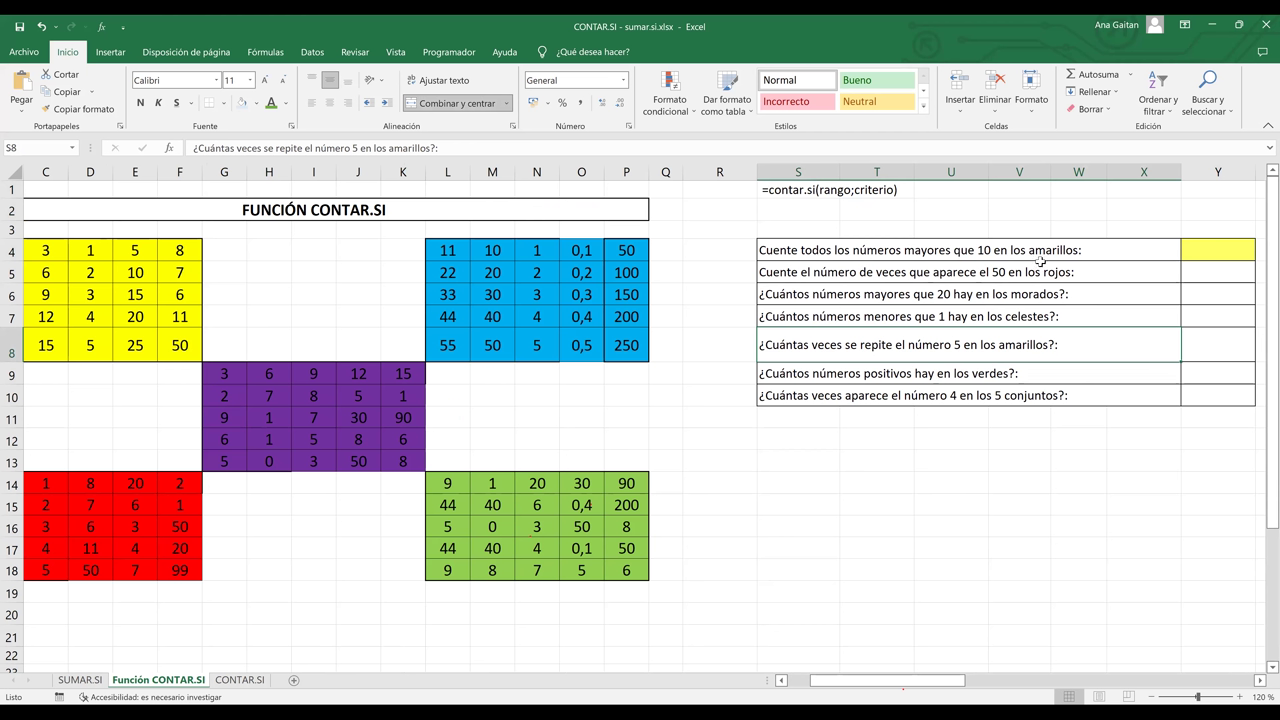
{"action": "left_click", "coordinate": [1228, 248]}
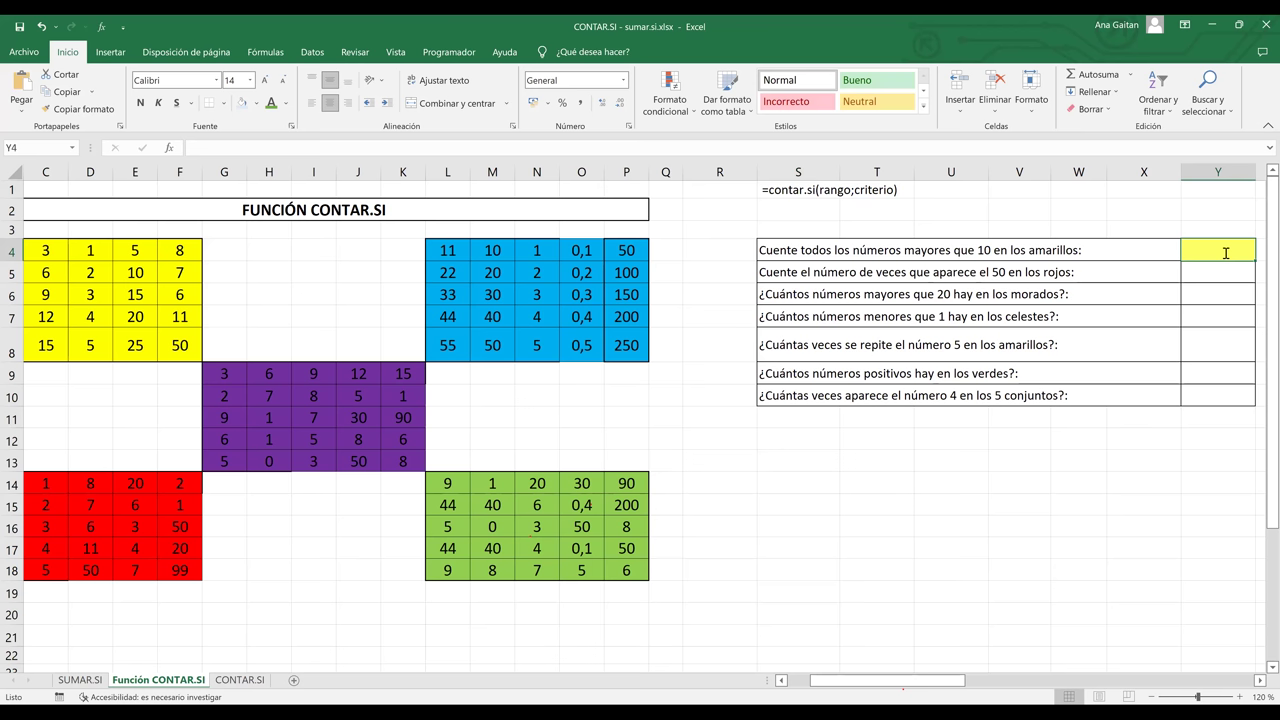
Start a CONTAR.SI formula in Y4 with the yellow block B4:F8 as its range
{"action": "type", "text": "="}
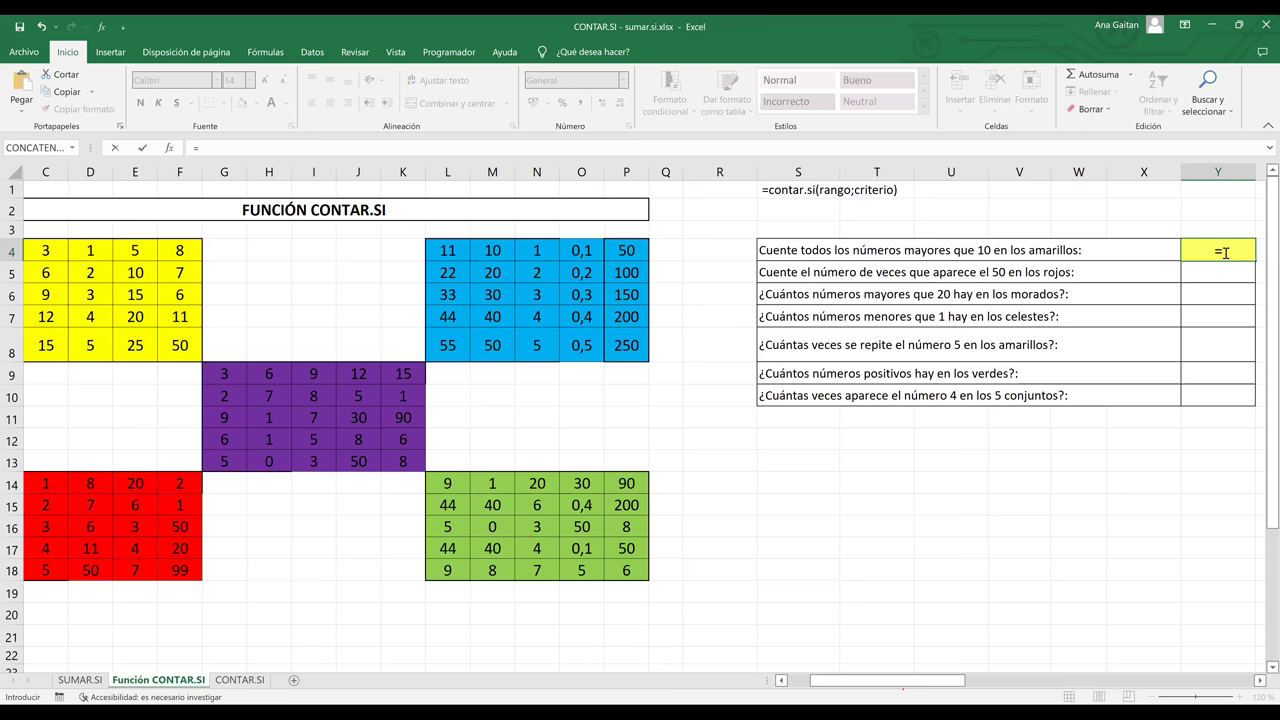
{"action": "type", "text": "contar"}
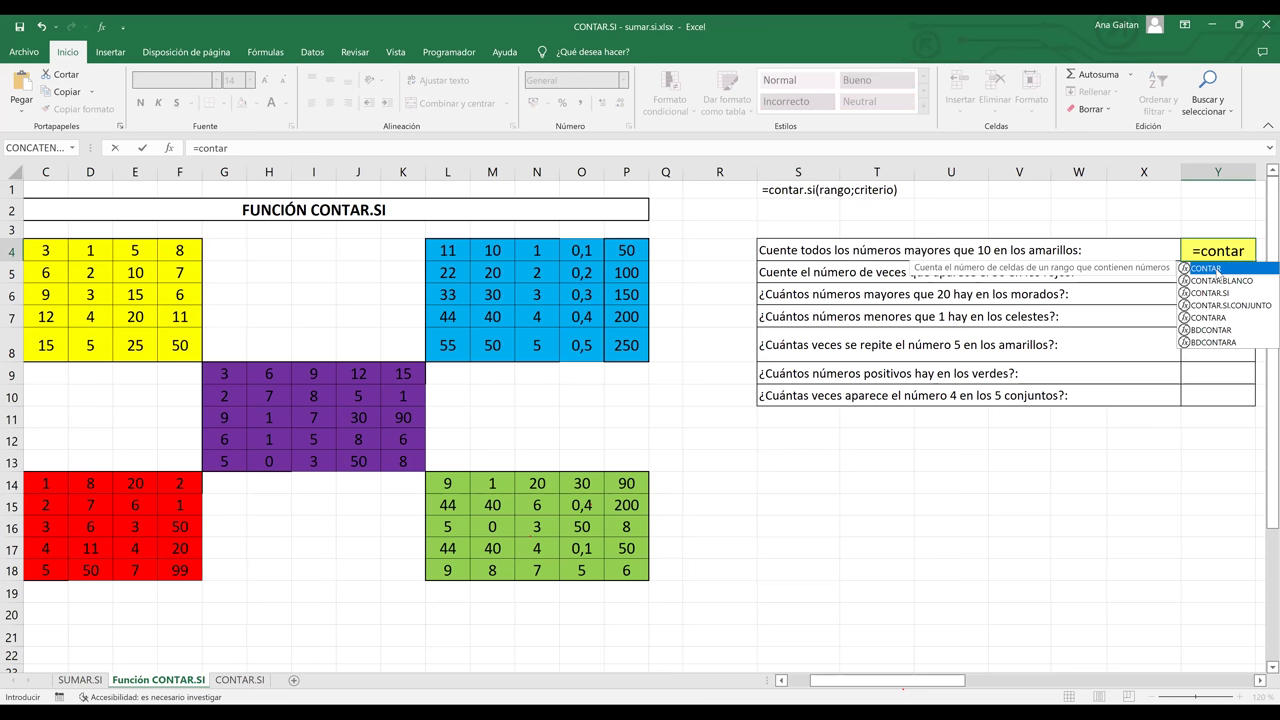
{"action": "key", "text": "Down"}
{"action": "key", "text": "Down"}
{"action": "key", "text": "Tab"}
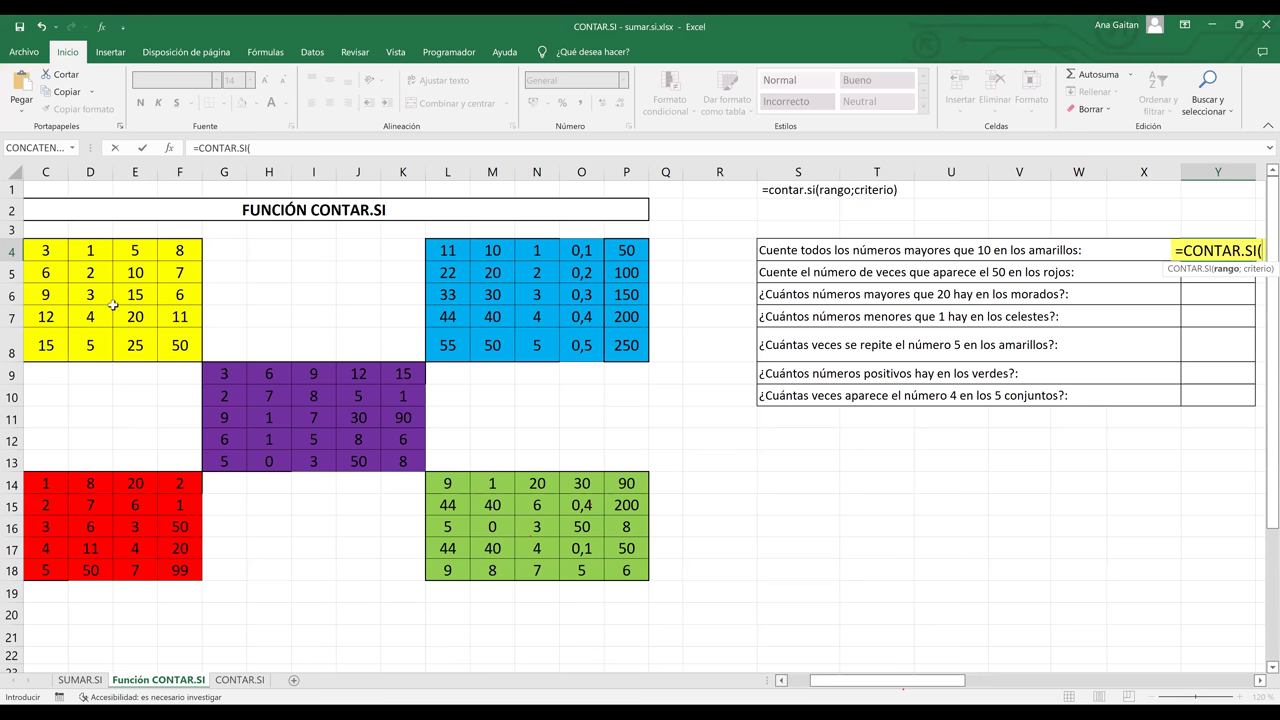
{"action": "left_click_drag", "start_coordinate": [22, 249], "coordinate": [74, 249]}
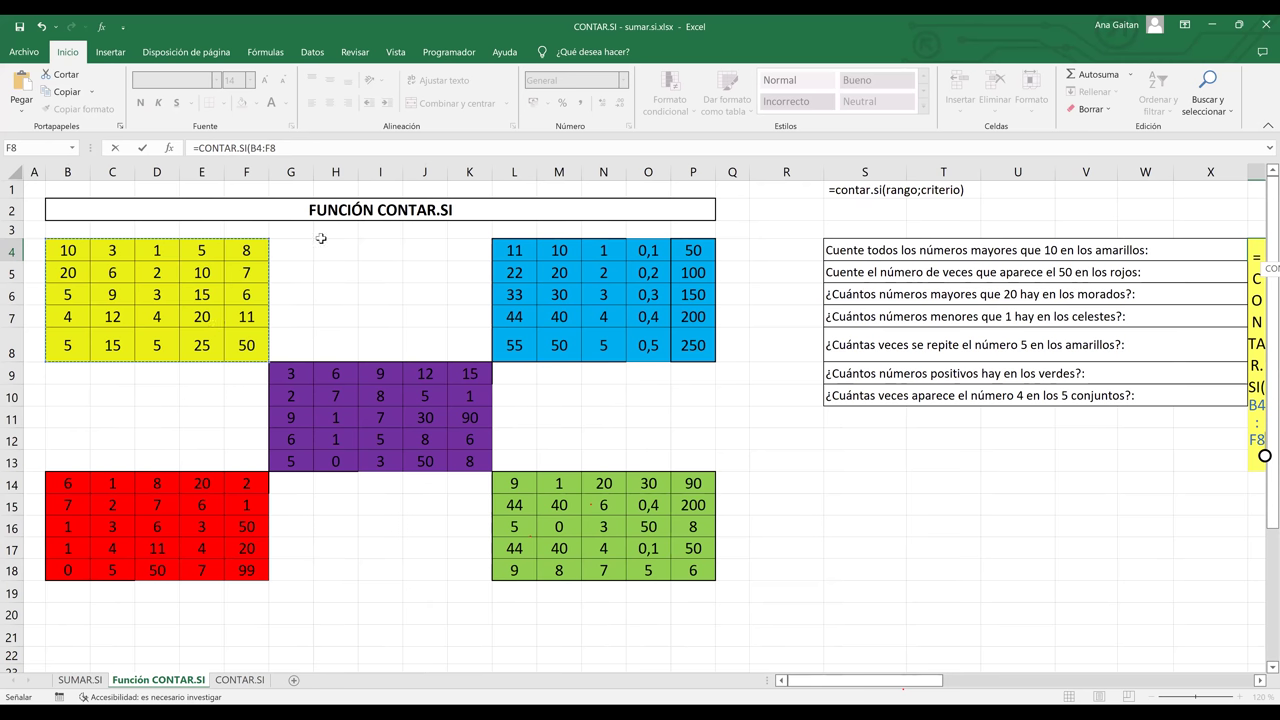
Complete the Y4 CONTAR.SI formula with the criterion ">10" and enter it
{"action": "left_click", "coordinate": [294, 148]}
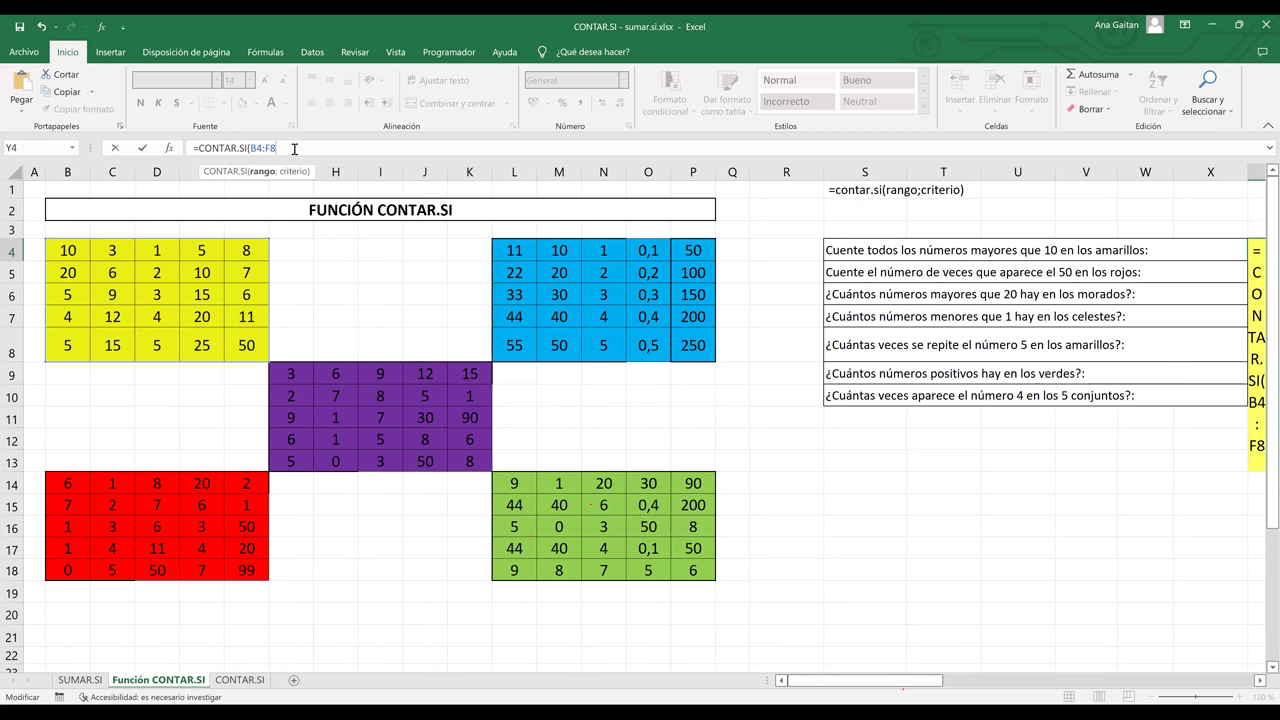
{"action": "type", "text": ";"}
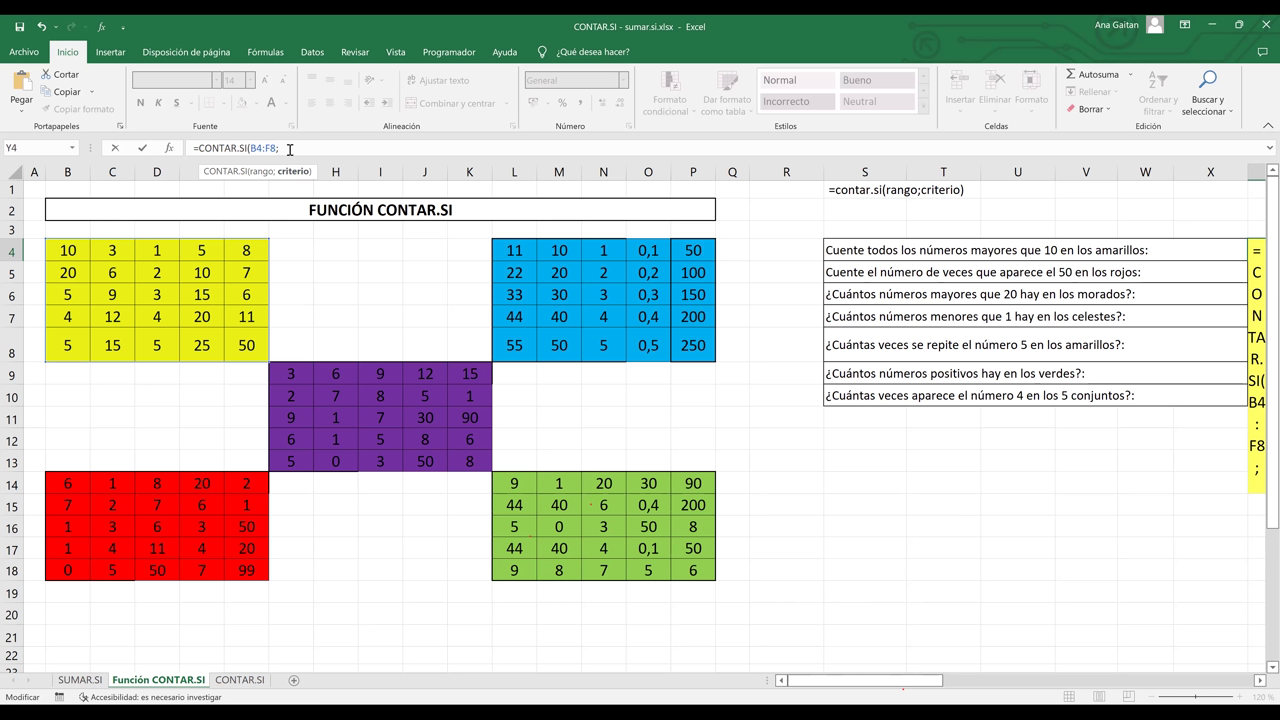
{"action": "type", "text": "\">10"}
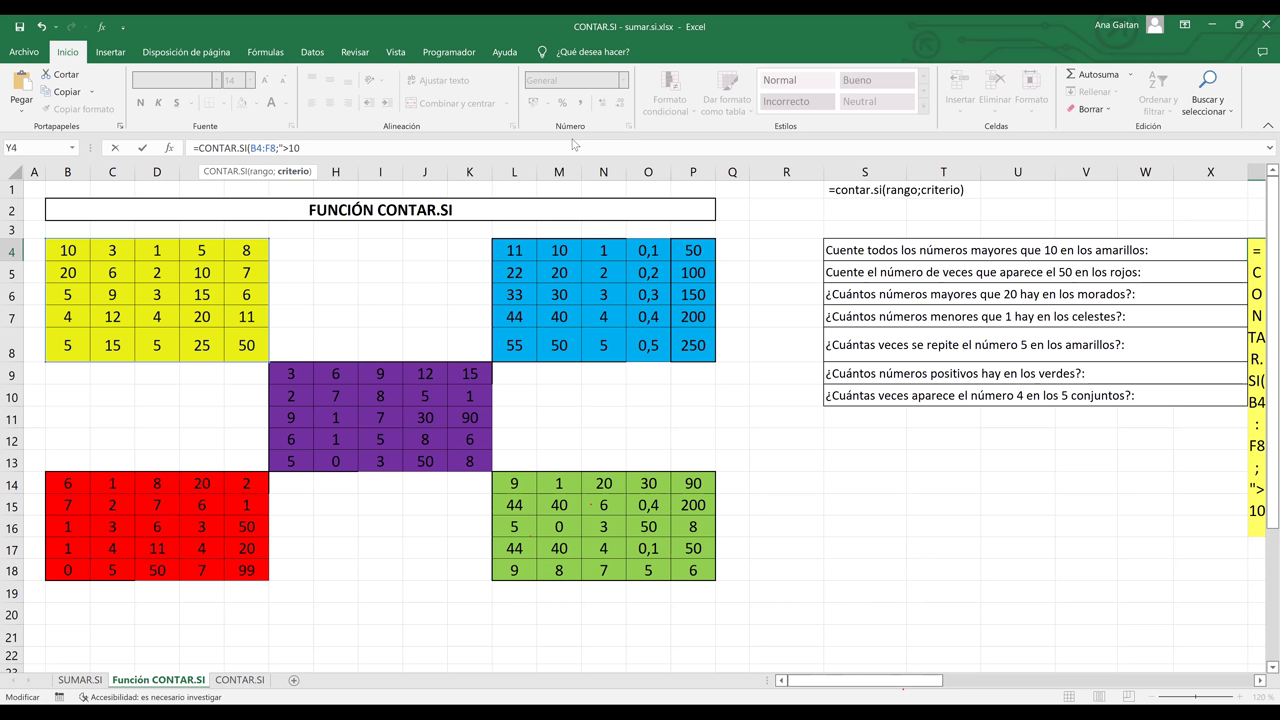
{"action": "type", "text": "\")"}
{"action": "key", "text": "Return"}
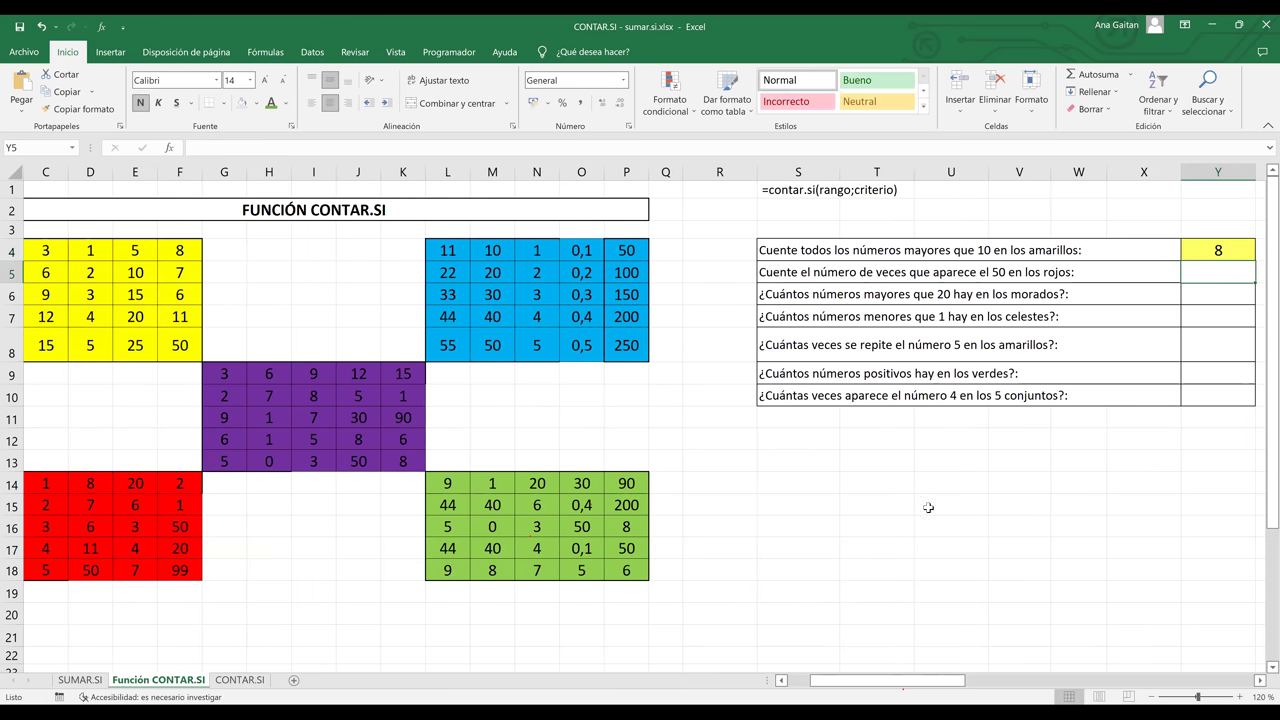
Check the count in Y4 against the yellow block row by row, looking for the numbers greater than 10
{"action": "left_click", "coordinate": [1152, 698]}
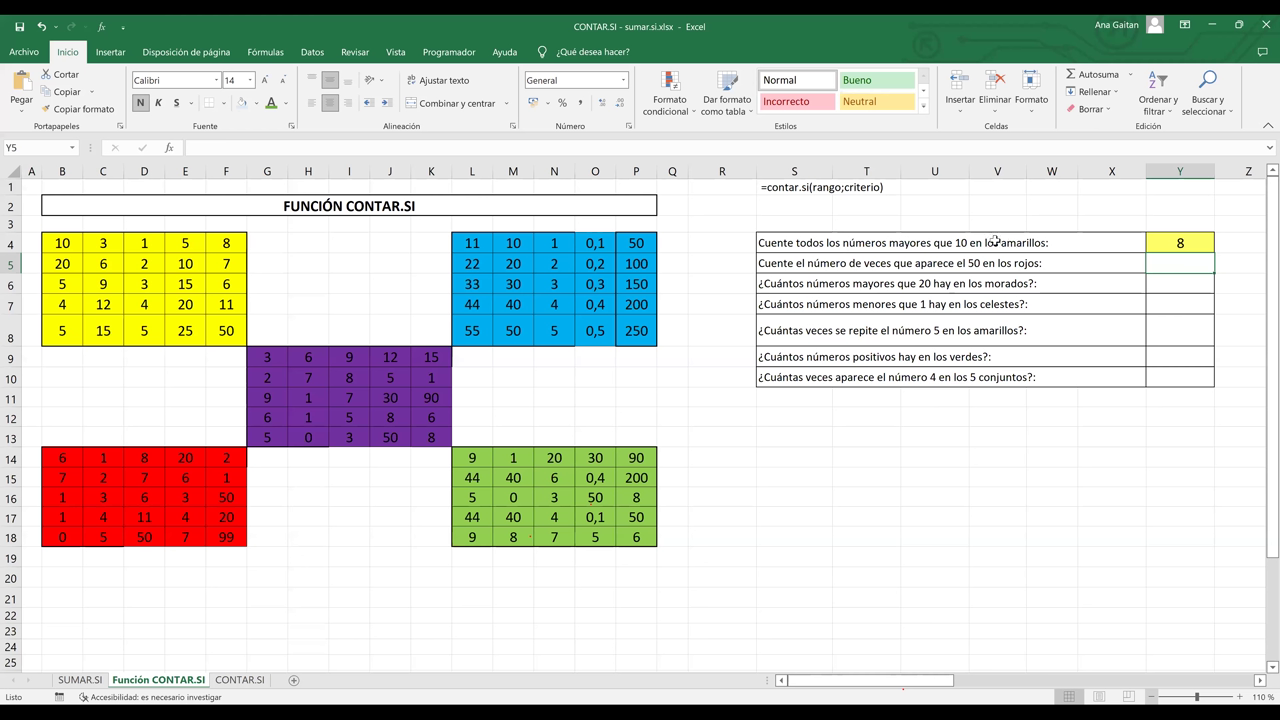
{"action": "key", "text": "Up"}
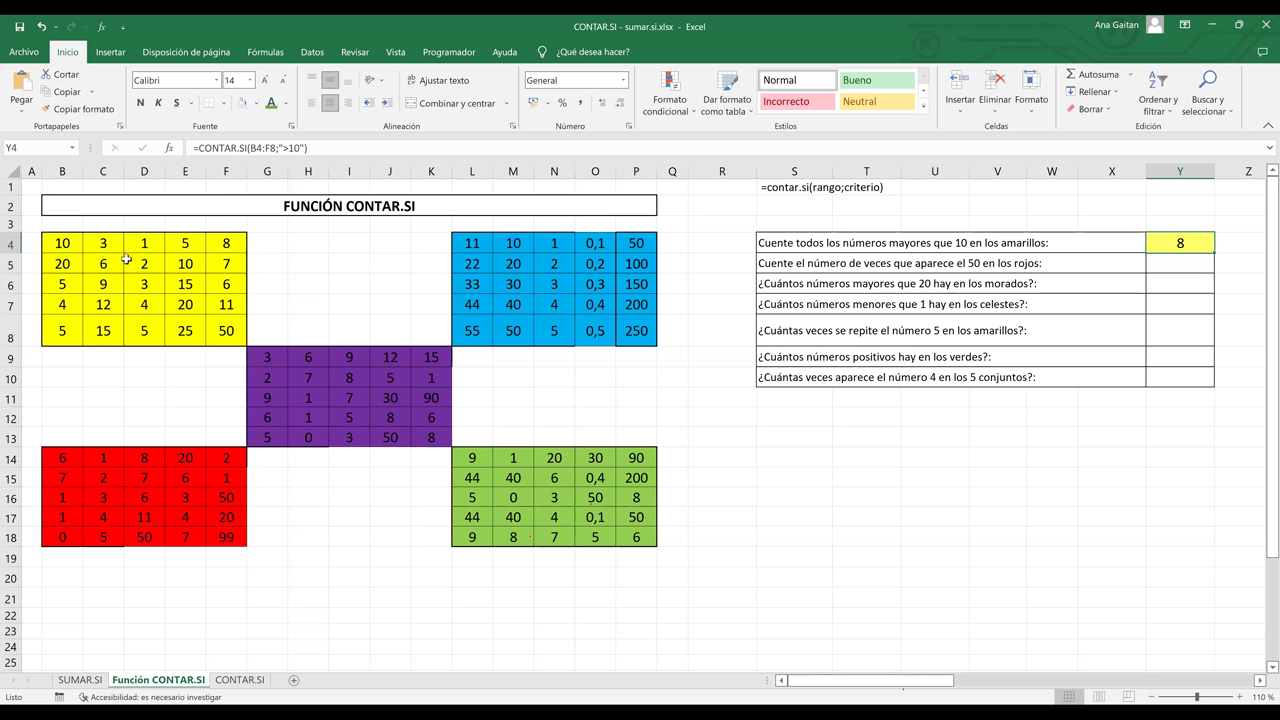
{"action": "left_click_drag", "start_coordinate": [73, 248], "coordinate": [240, 239]}
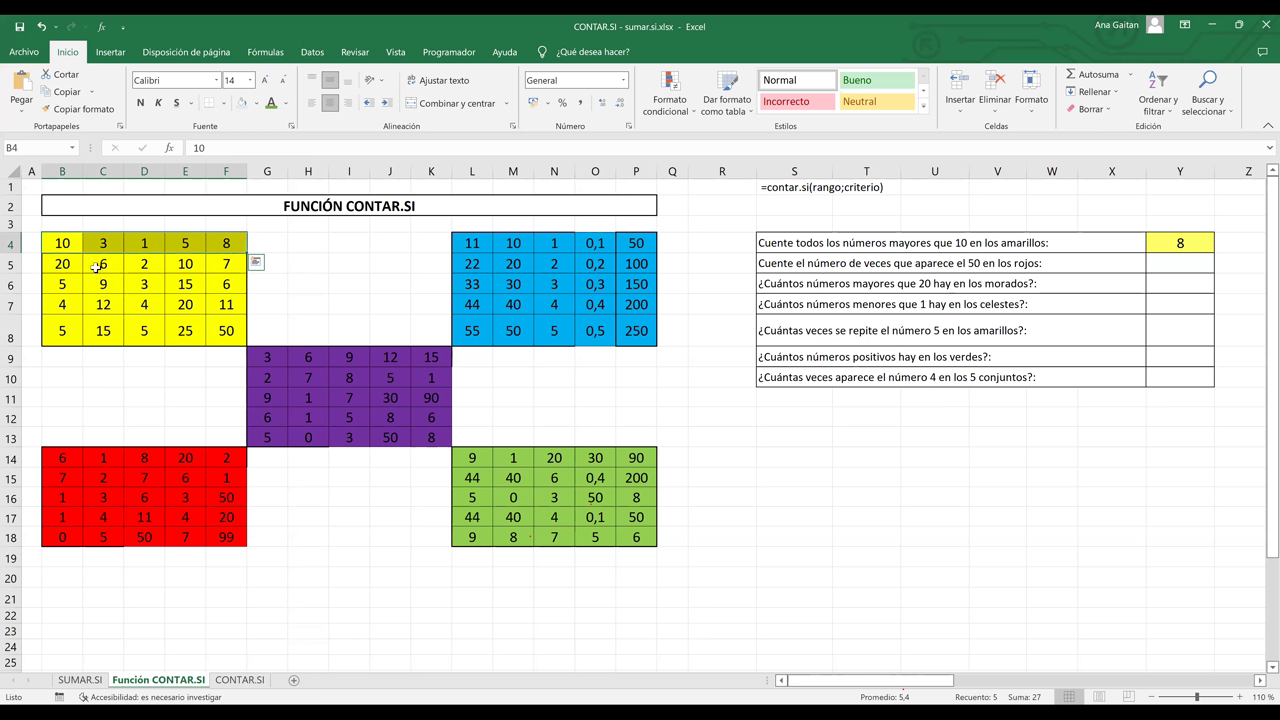
{"action": "left_click_drag", "start_coordinate": [63, 265], "coordinate": [225, 258]}
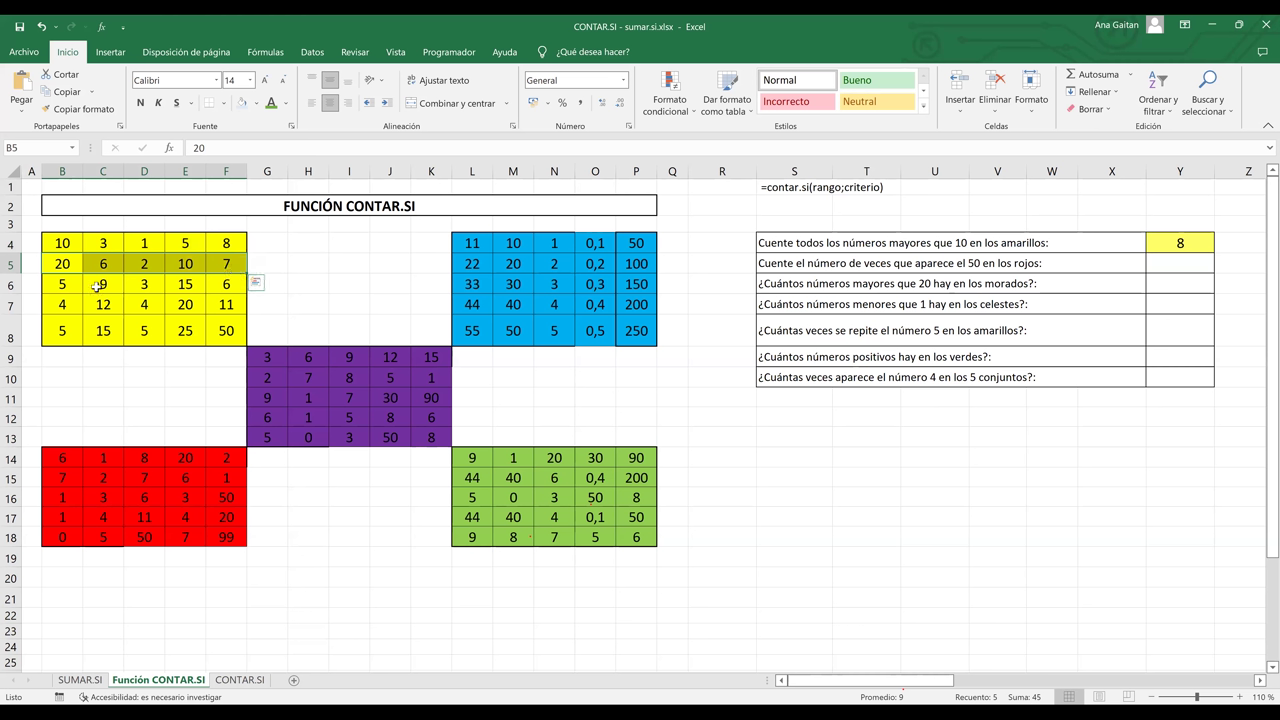
{"action": "left_click_drag", "start_coordinate": [64, 283], "coordinate": [226, 279]}
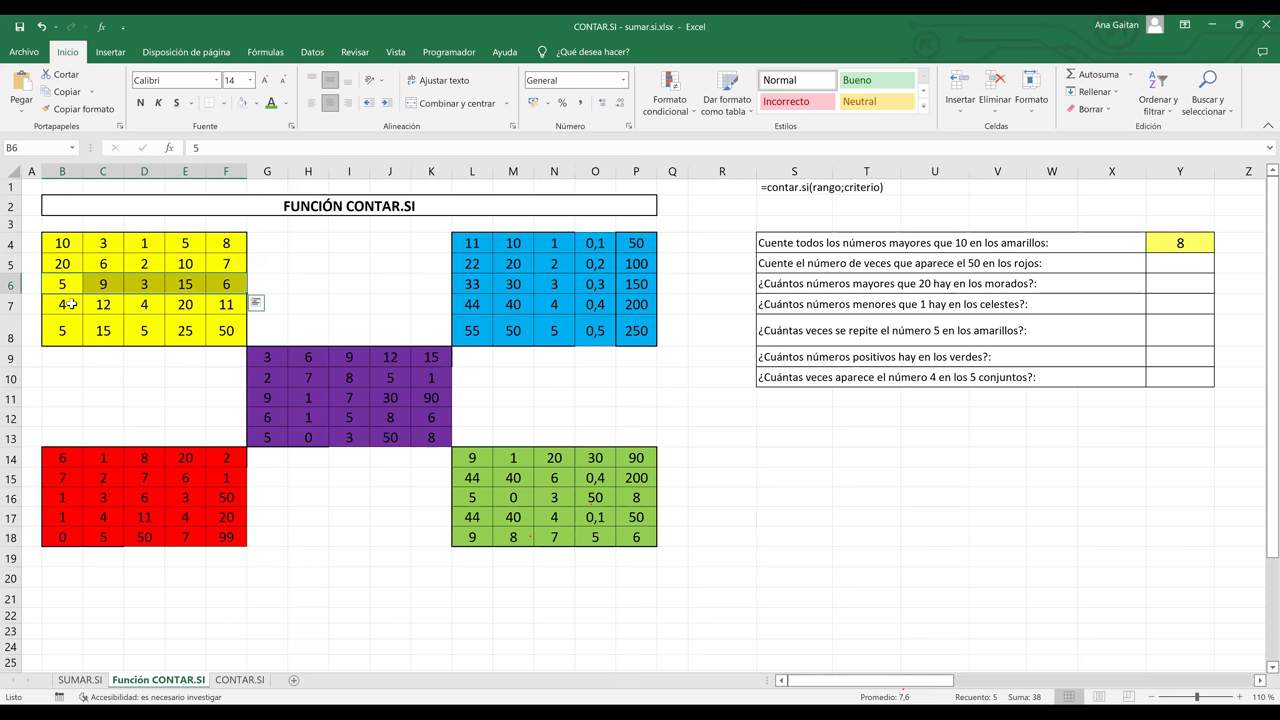
{"action": "left_click_drag", "start_coordinate": [68, 304], "coordinate": [140, 305]}
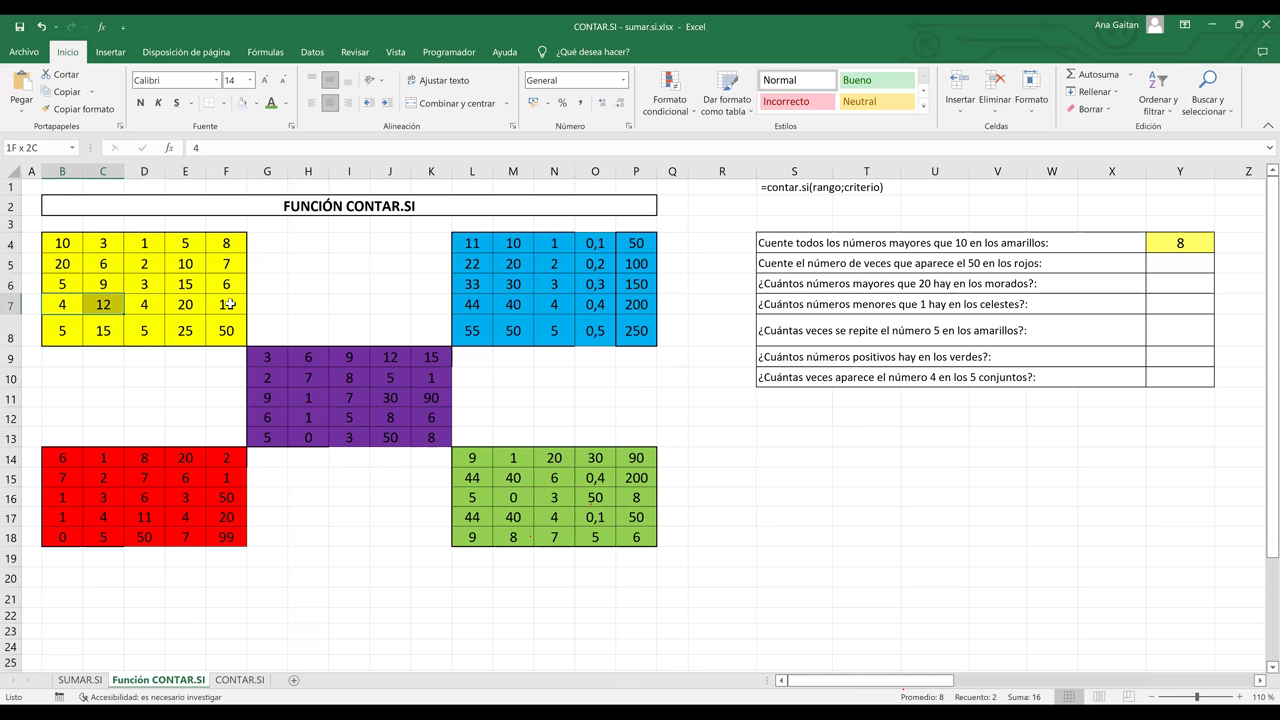
{"action": "left_click_drag", "start_coordinate": [229, 304], "coordinate": [264, 301]}
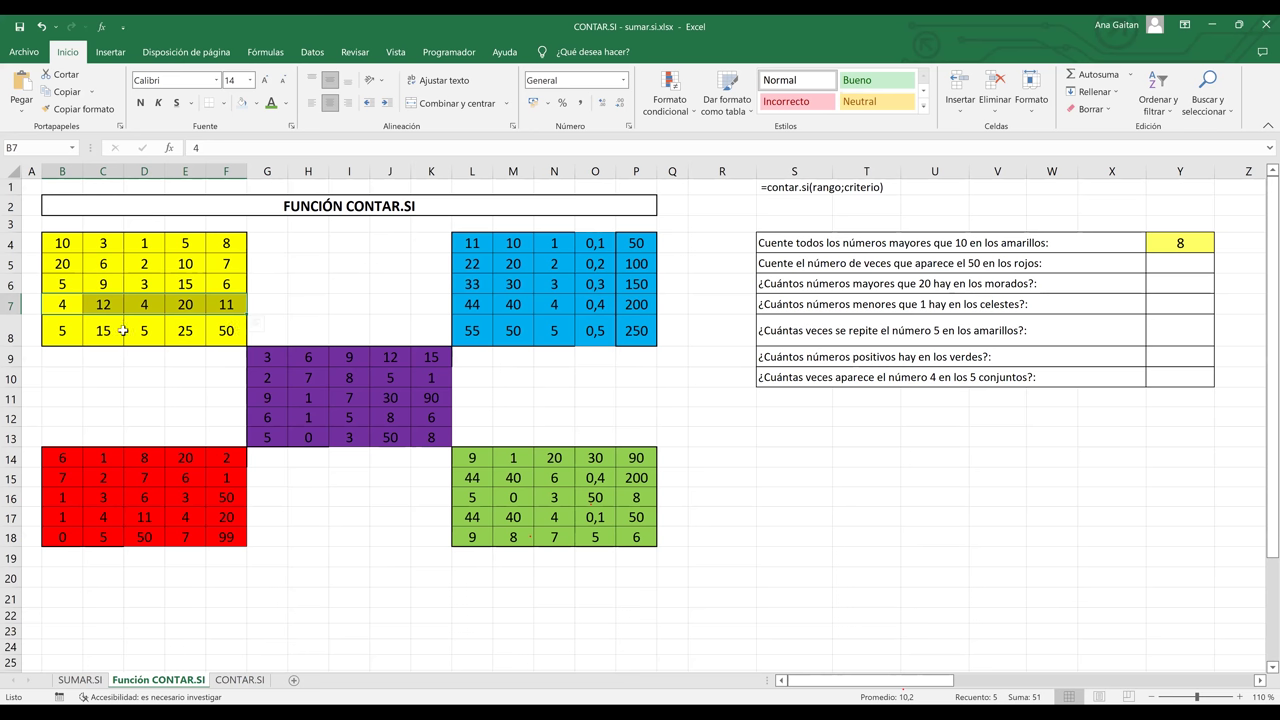
{"action": "left_click_drag", "start_coordinate": [62, 330], "coordinate": [215, 328]}
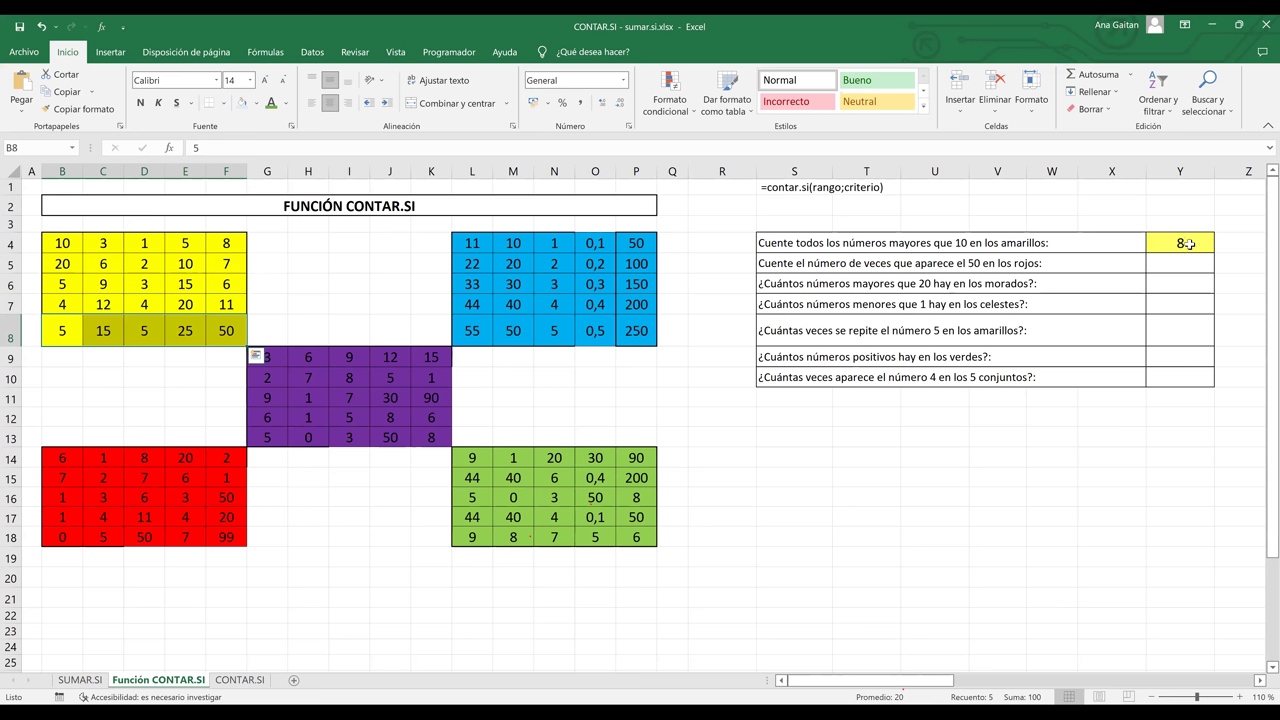
{"action": "key", "text": "ctrl+z"}
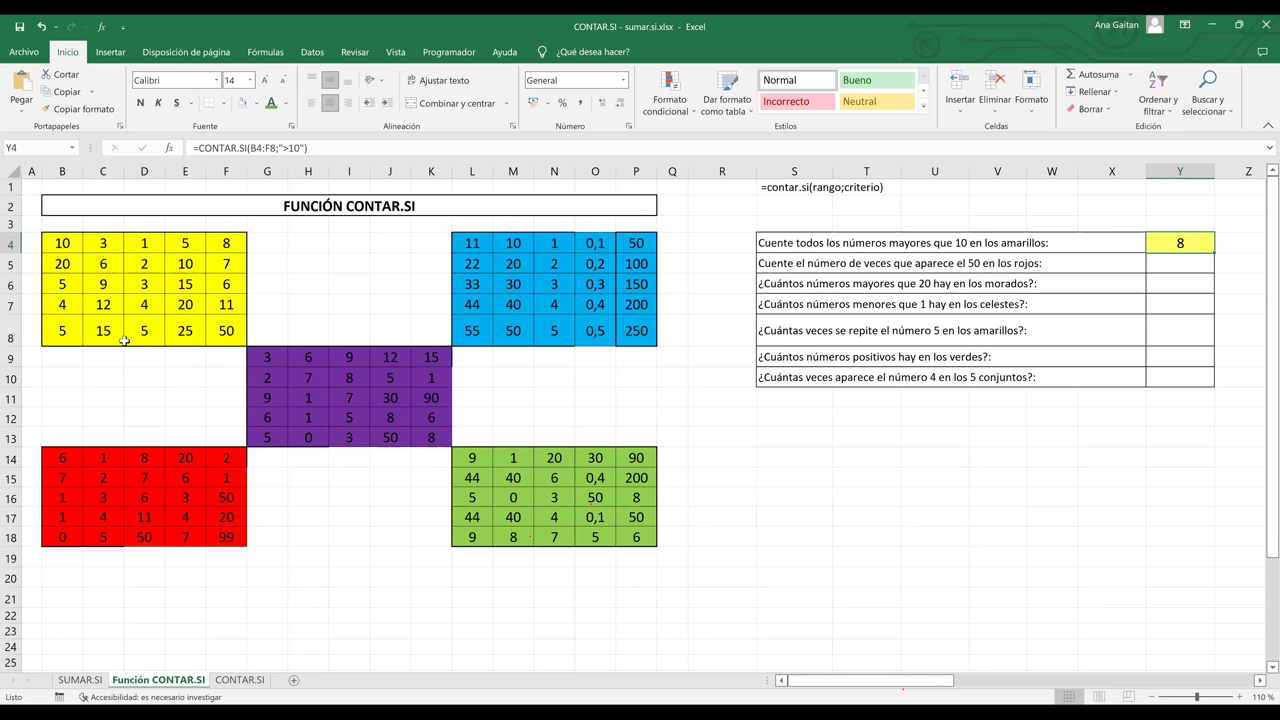
{"action": "left_click", "coordinate": [312, 308]}
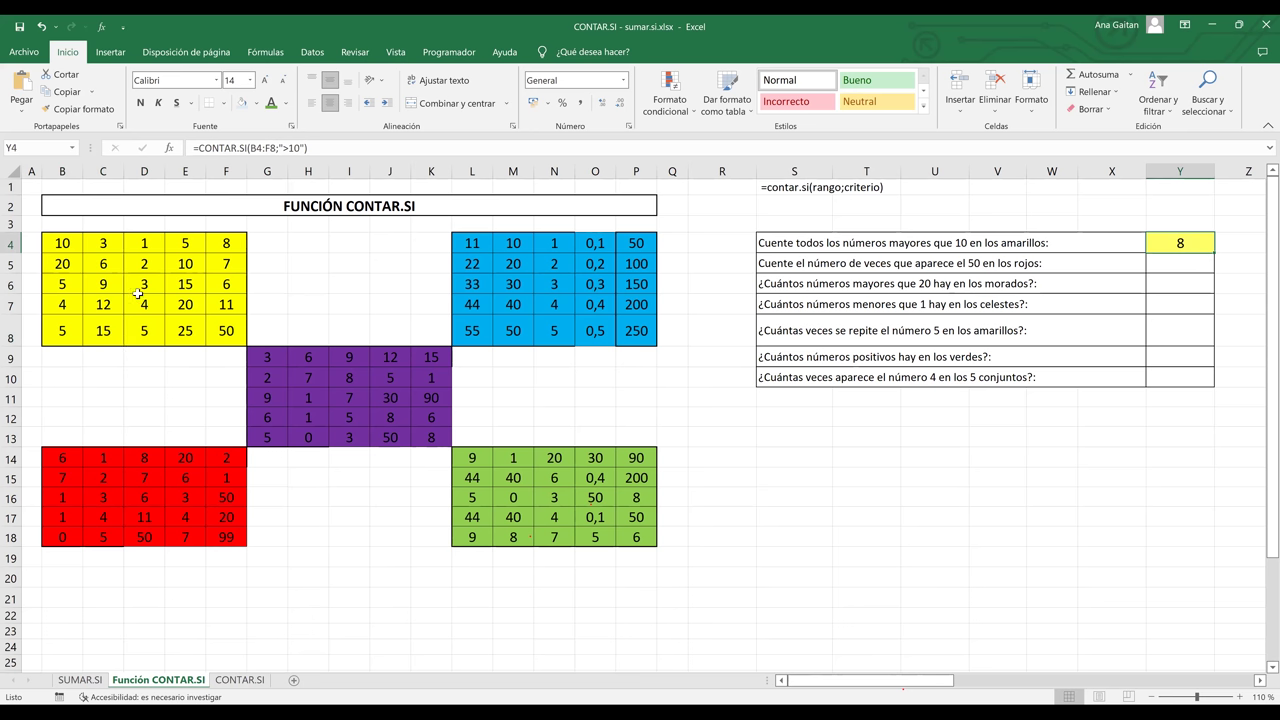
{"action": "left_click", "coordinate": [58, 241]}
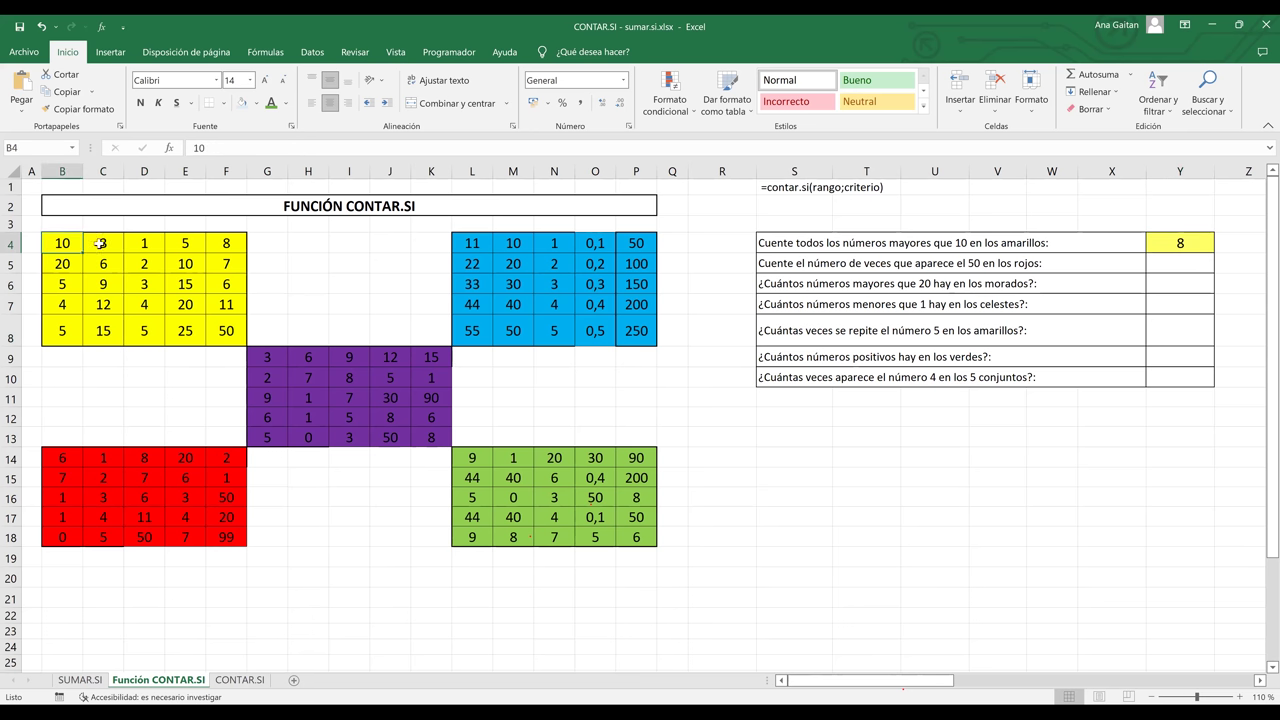
{"action": "left_click", "coordinate": [100, 242]}
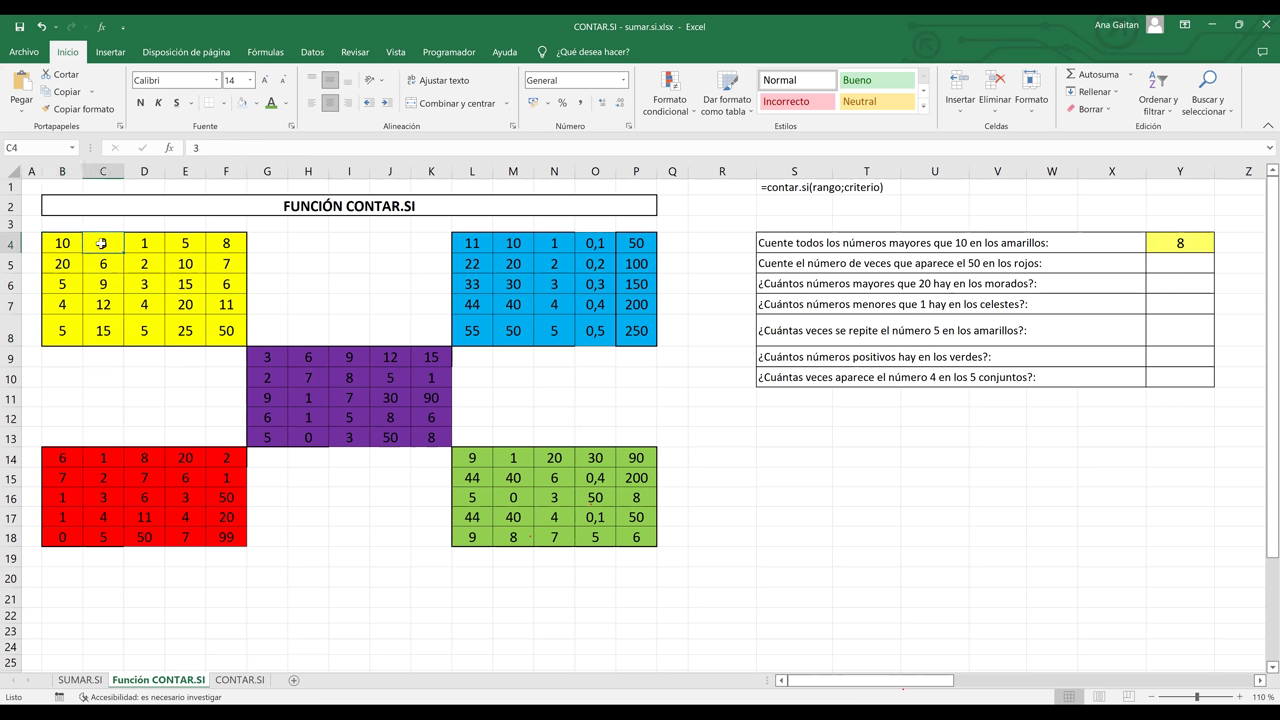
{"action": "left_click", "coordinate": [191, 242]}
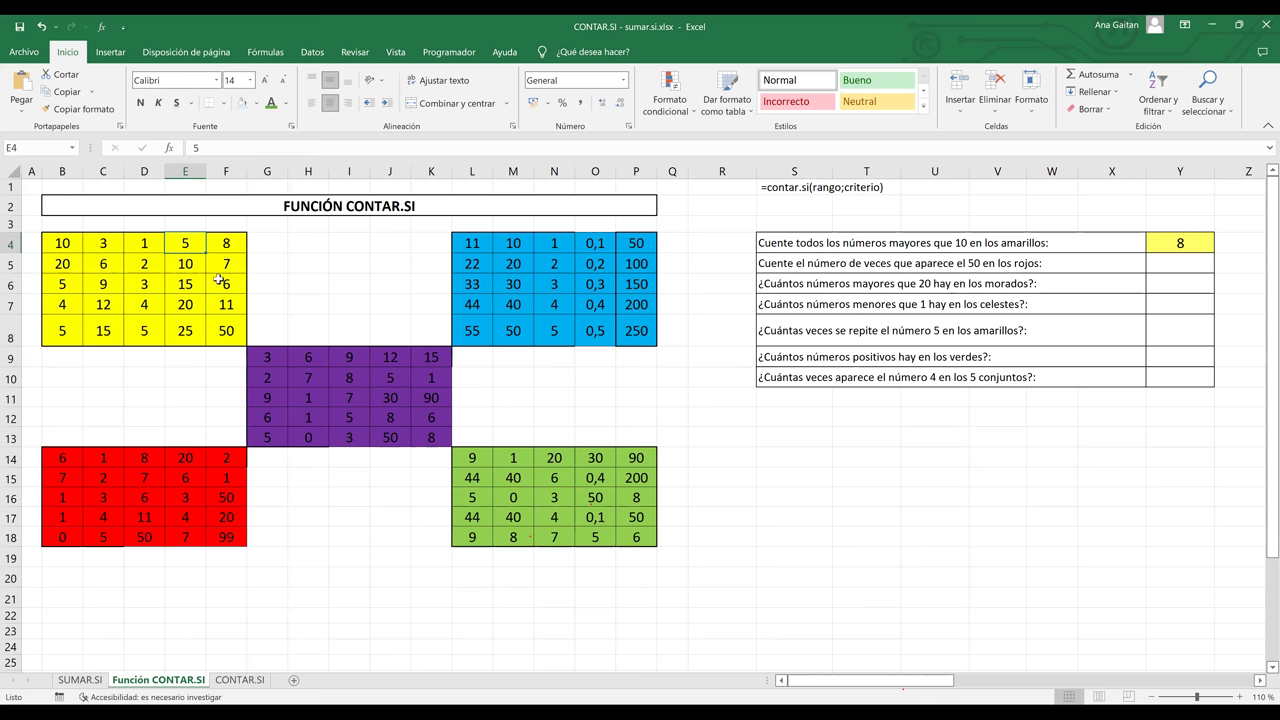
{"action": "left_click_drag", "start_coordinate": [66, 308], "coordinate": [226, 306]}
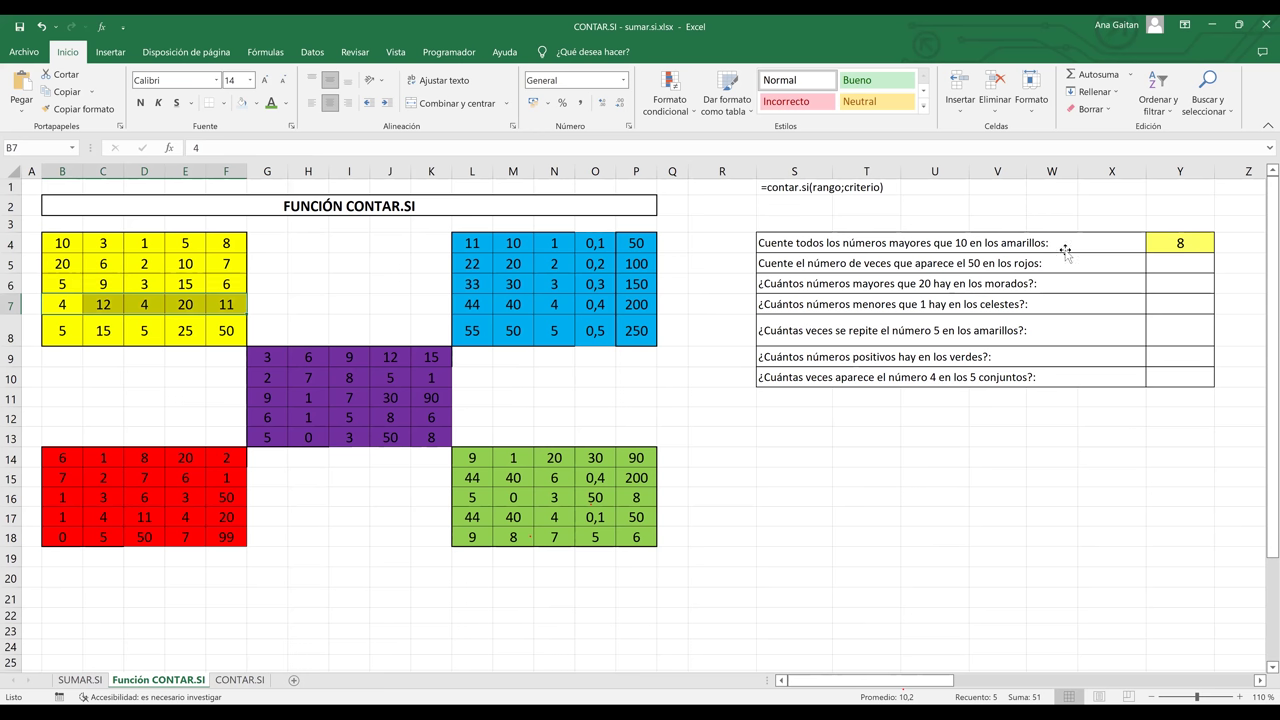
Start a CONTAR.SI formula in Y5 with the red block B14:F18 as its range
{"action": "left_click", "coordinate": [1066, 249]}
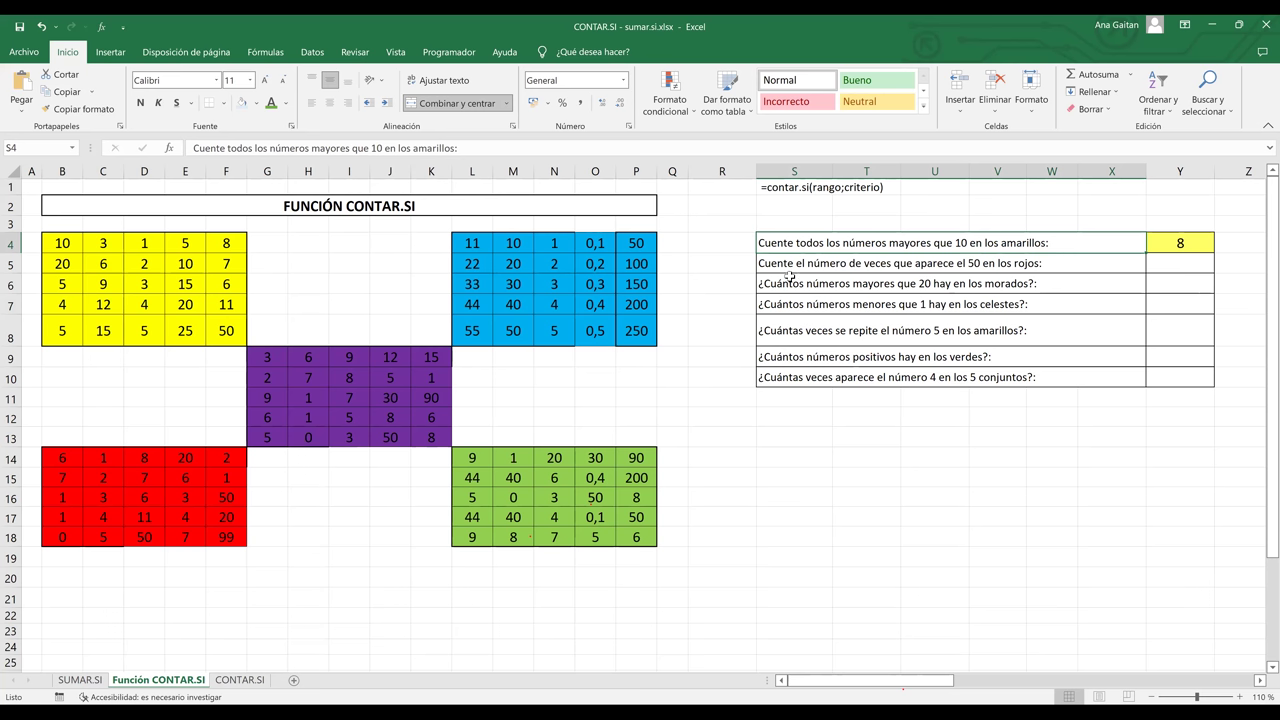
{"action": "key", "text": "Right"}
{"action": "key", "text": "Down"}
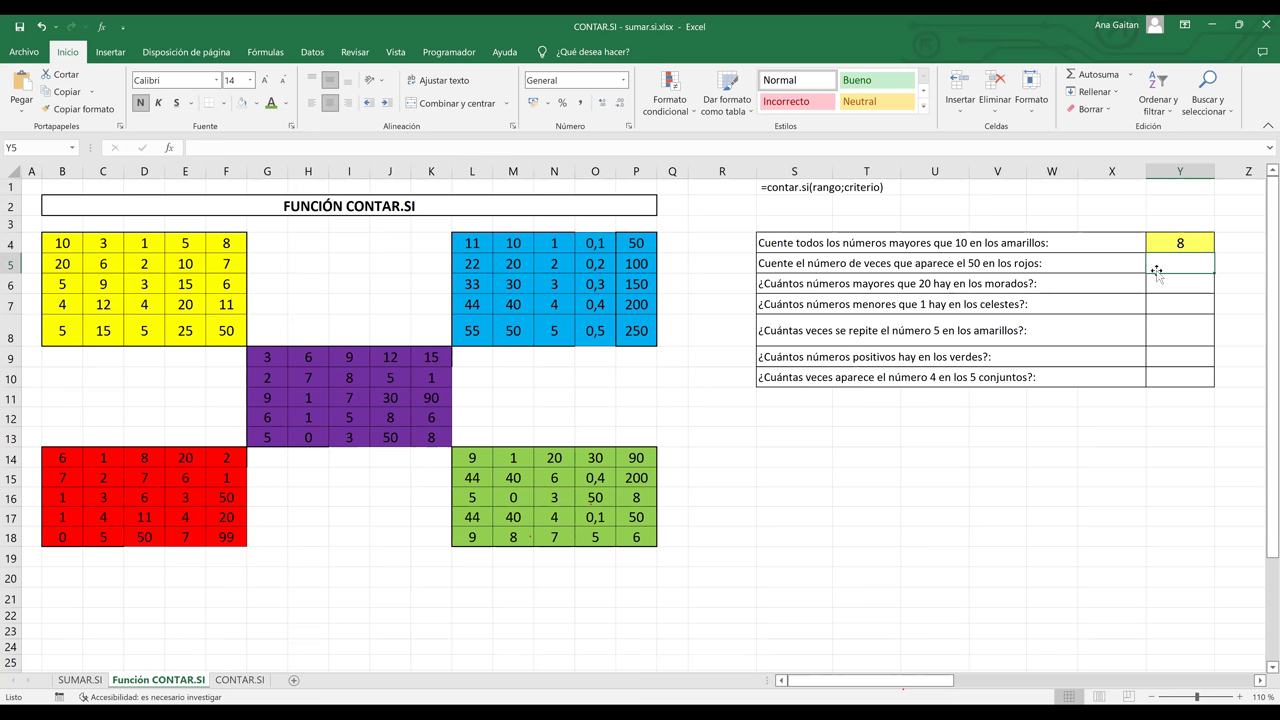
{"action": "type", "text": "="}
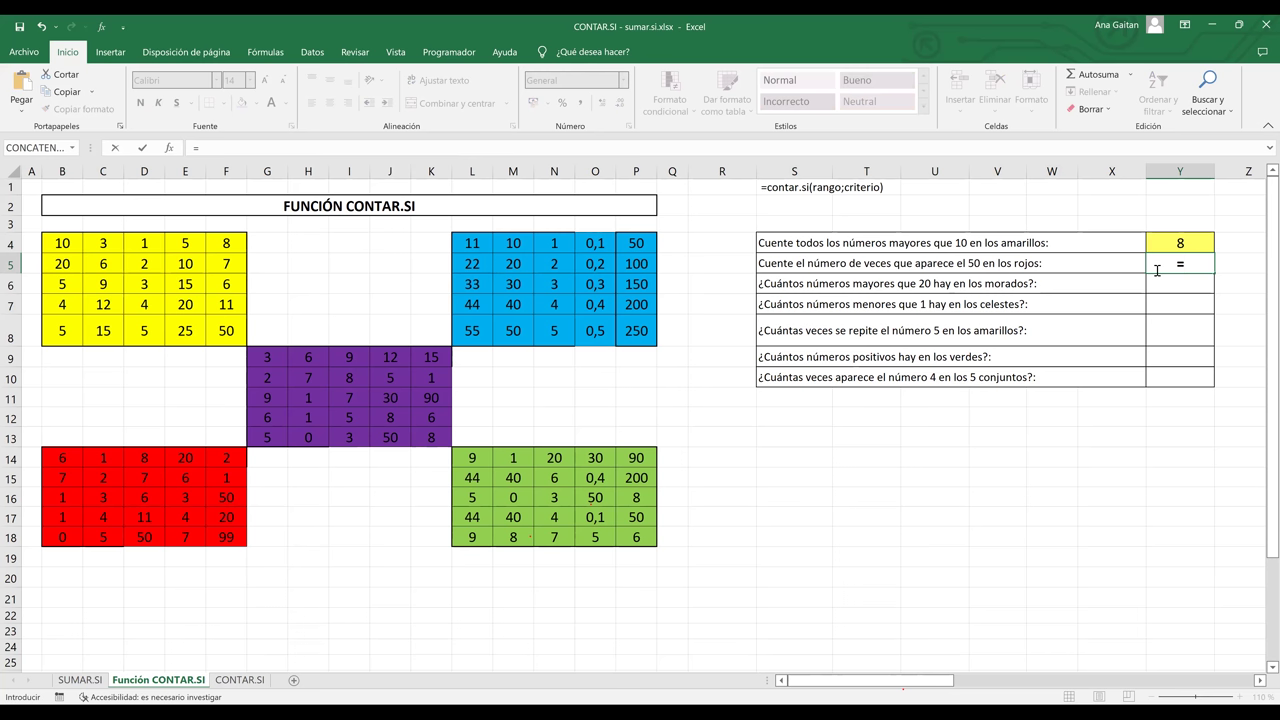
{"action": "type", "text": "con"}
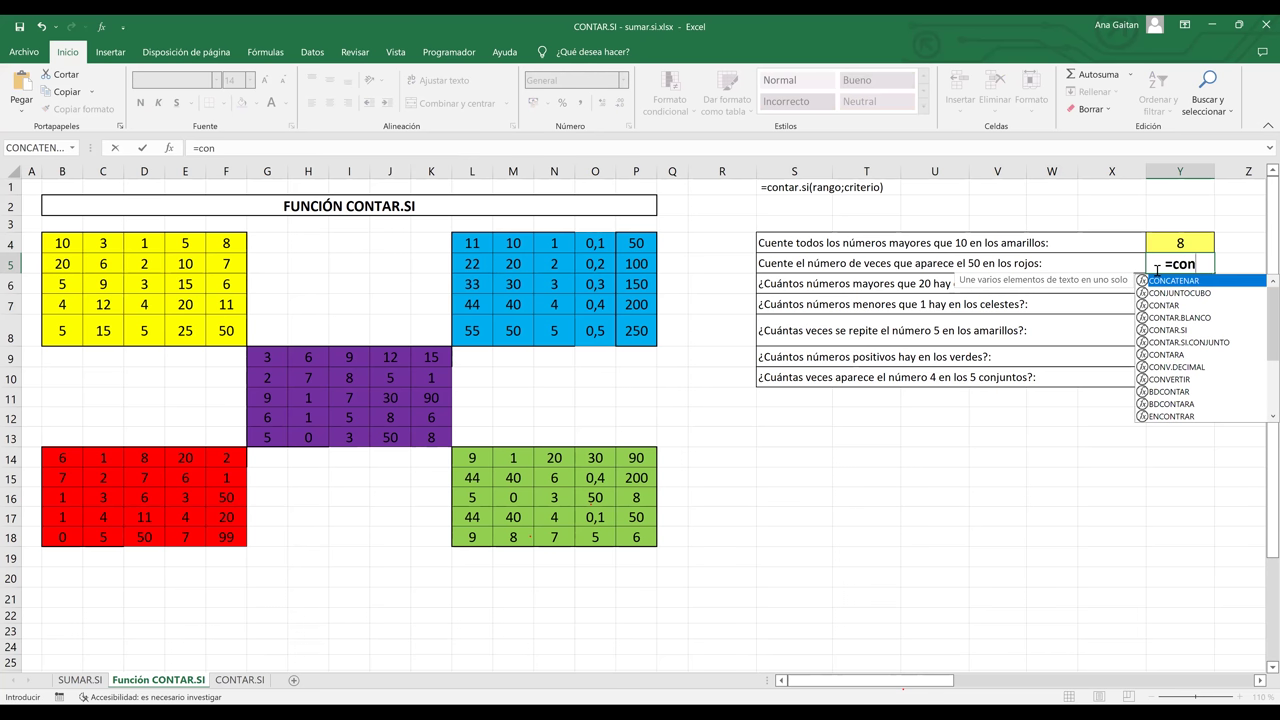
{"action": "type", "text": "tar"}
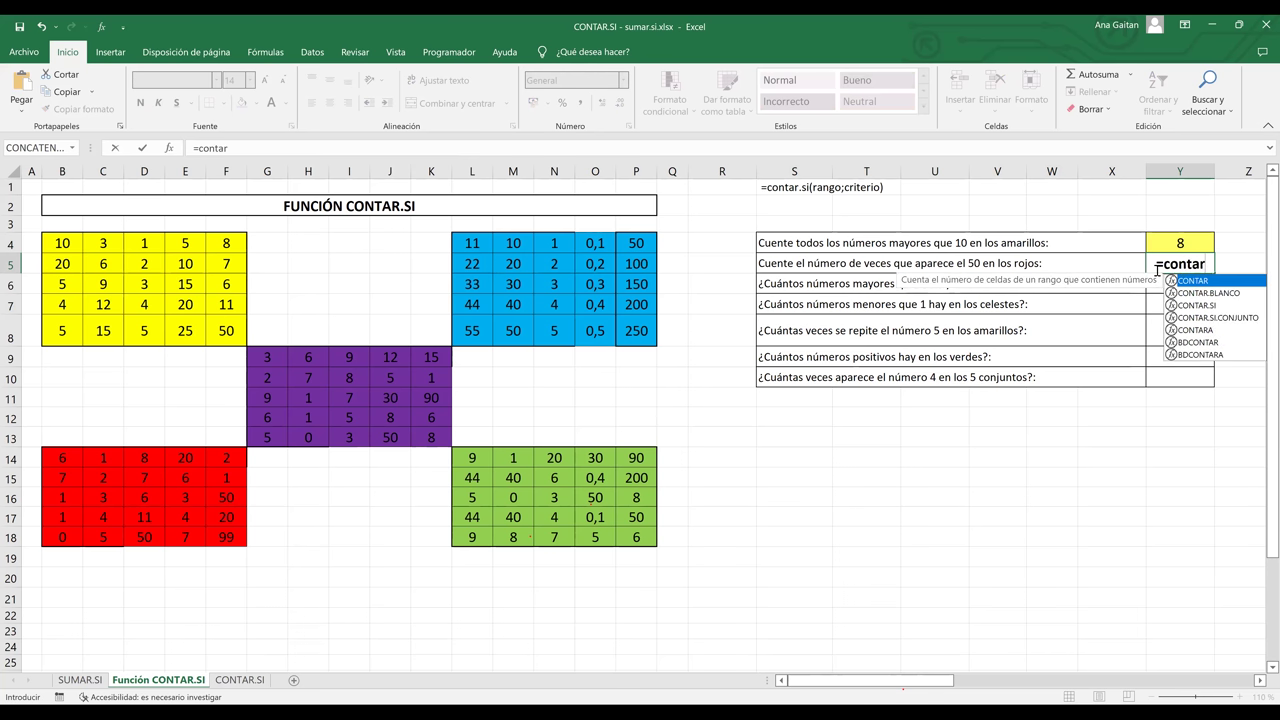
{"action": "double_click", "coordinate": [1210, 305]}
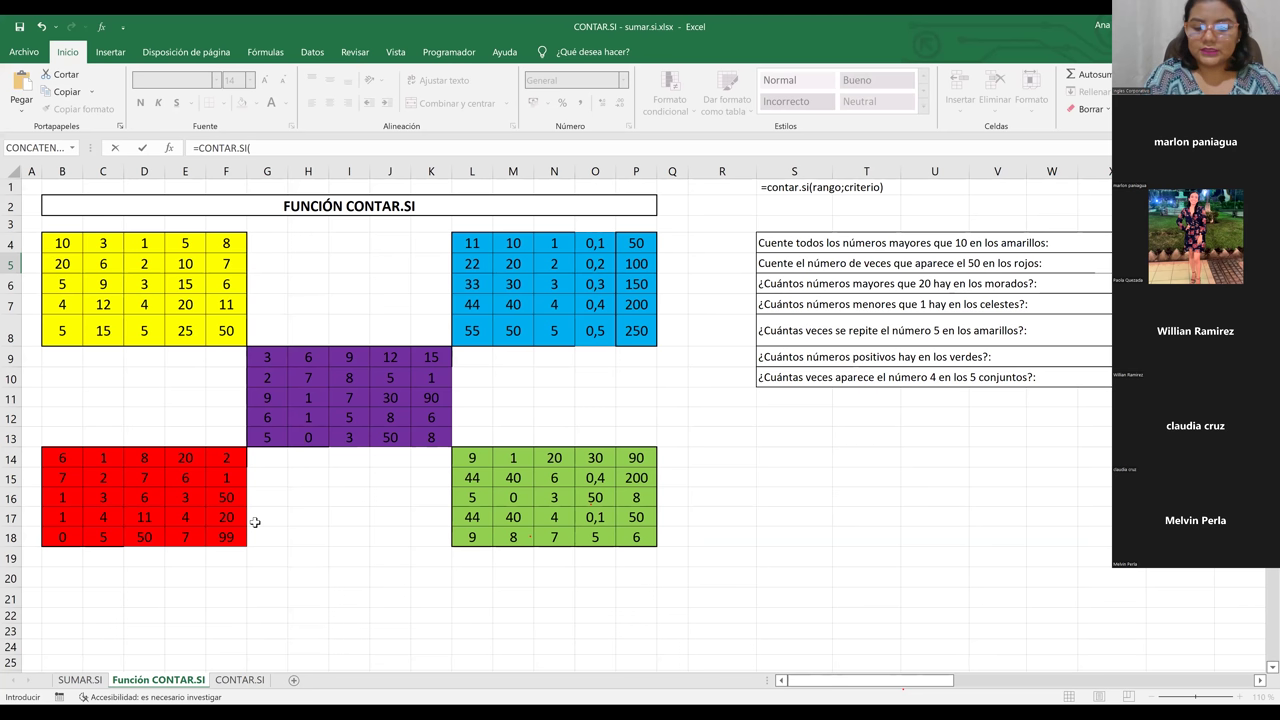
{"action": "type", "text": "b14:"}
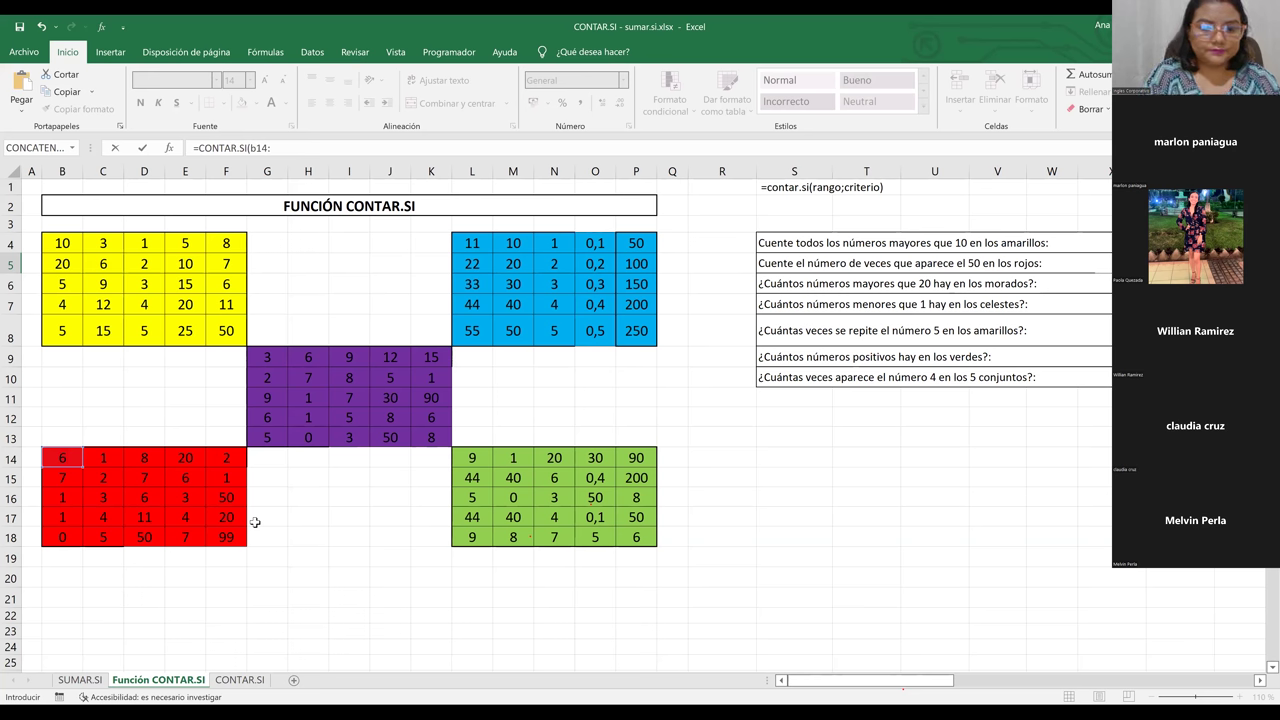
{"action": "type", "text": "f18"}
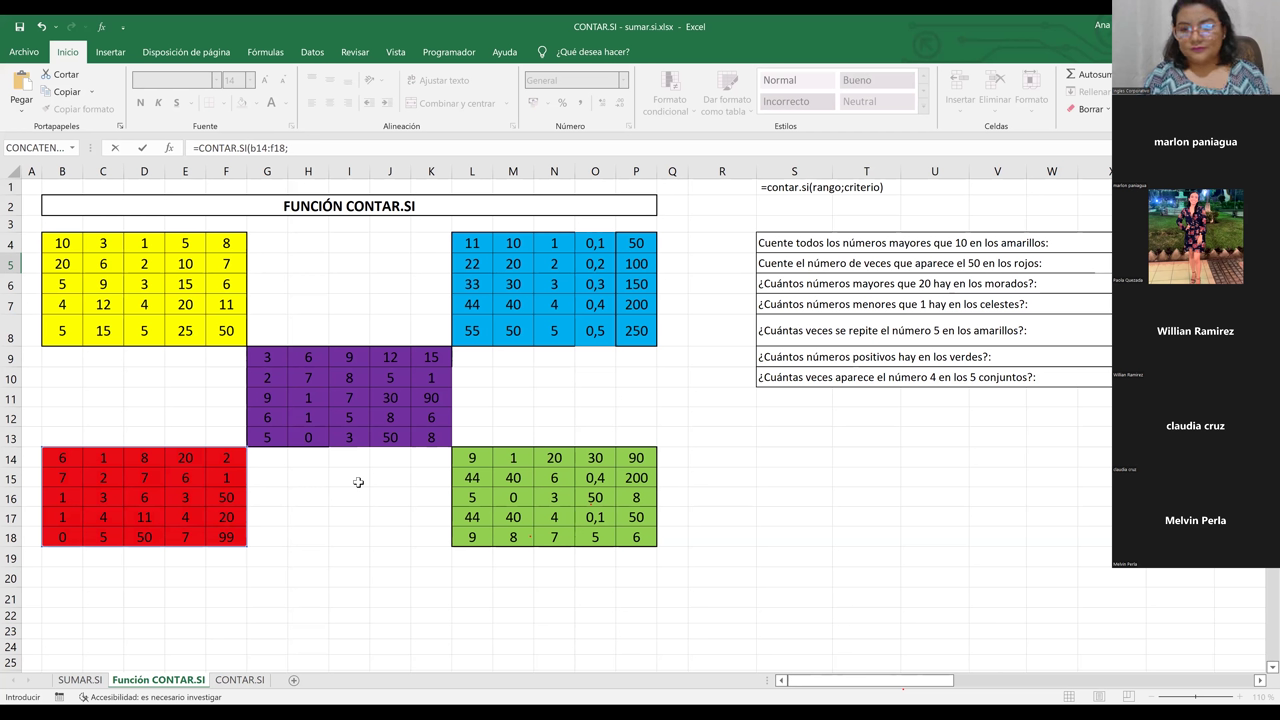
Complete the Y5 CONTAR.SI formula with the criterion "=50" and enter it
{"action": "type", "text": "\""}
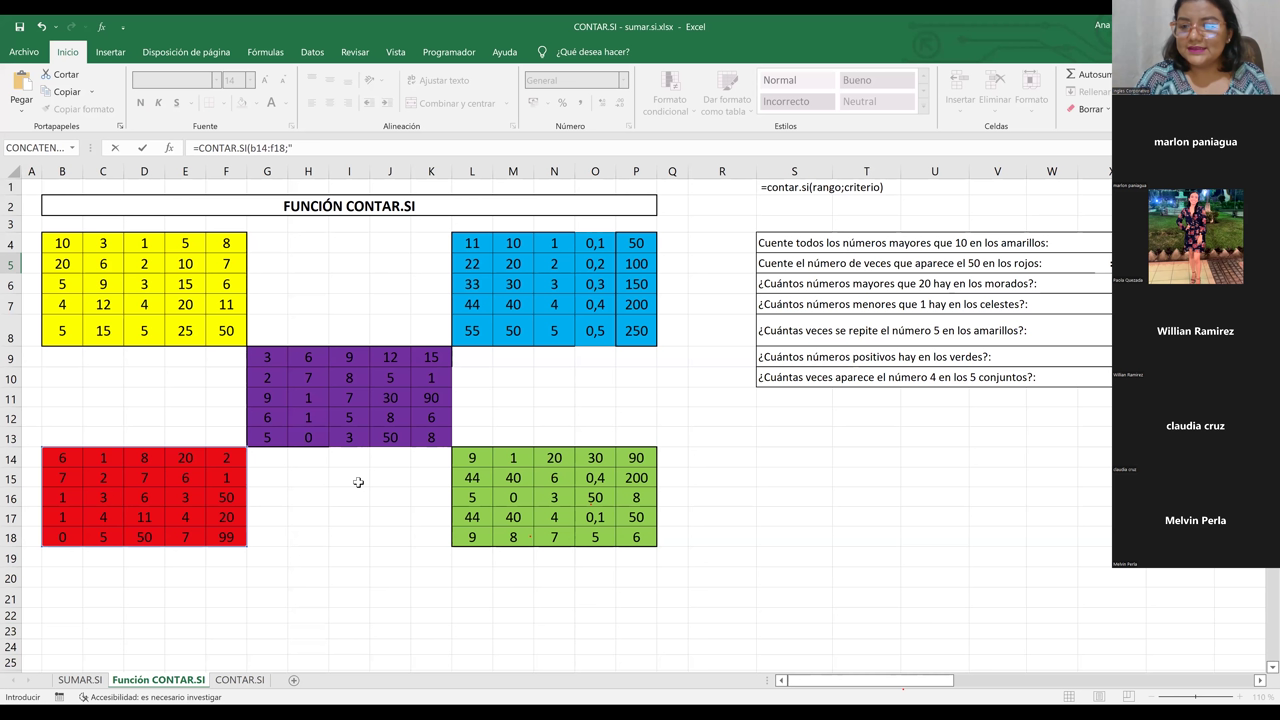
{"action": "type", "text": "=50\")"}
{"action": "key", "text": "Return"}
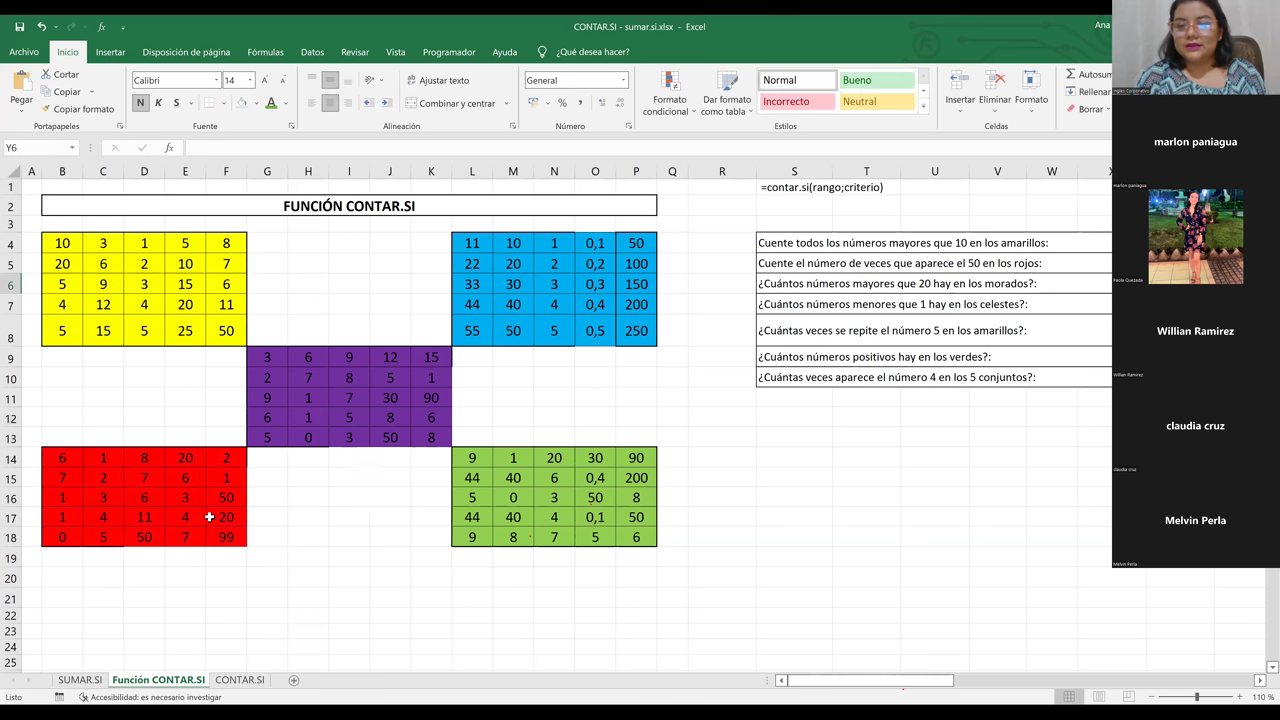
Review the CONTAR.SI formula in Y5 and compare it with the numbers in the red block
{"action": "key", "text": "Up"}
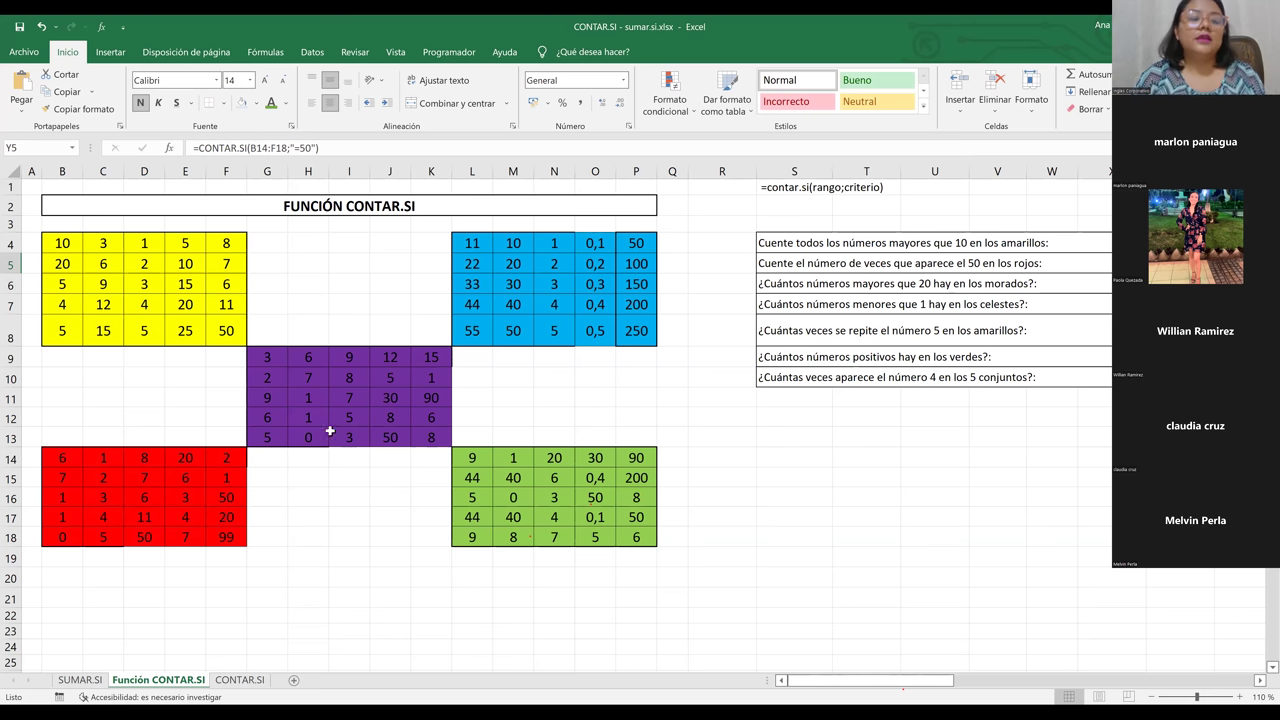
{"action": "left_click", "coordinate": [58, 450]}
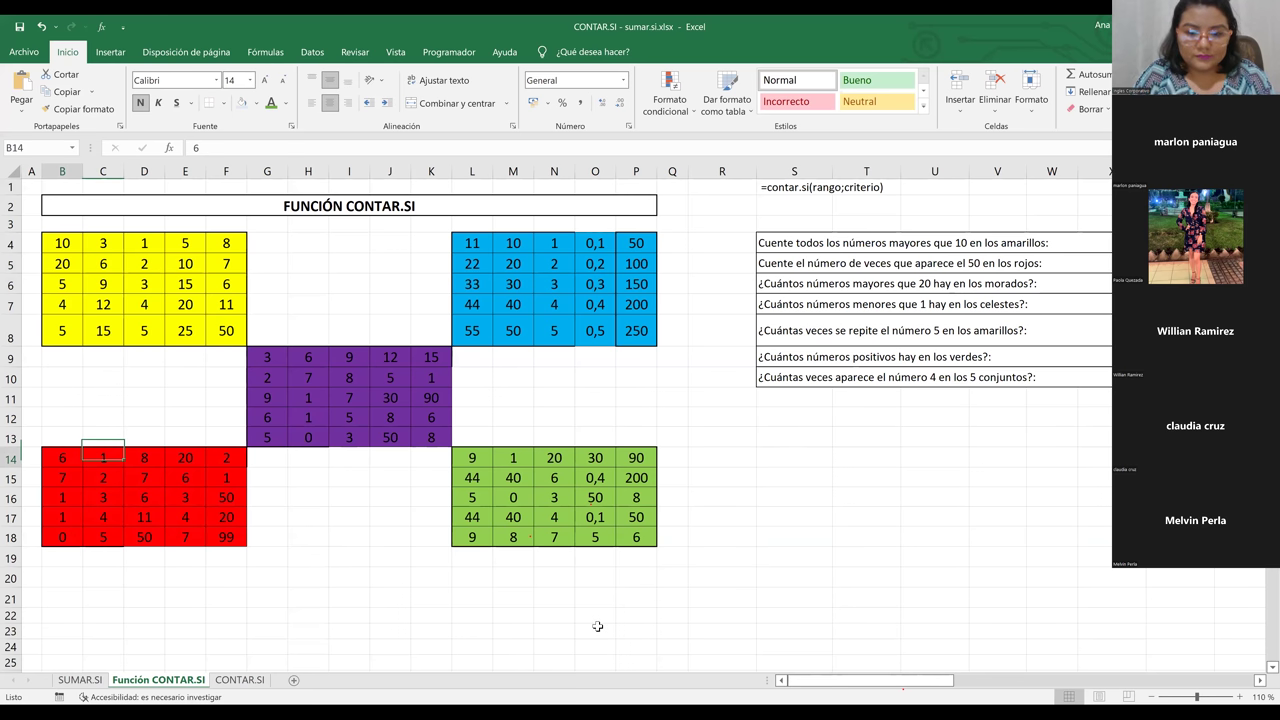
{"action": "scroll", "coordinate": [597, 626], "scroll_direction": "up", "scroll_amount": 9}
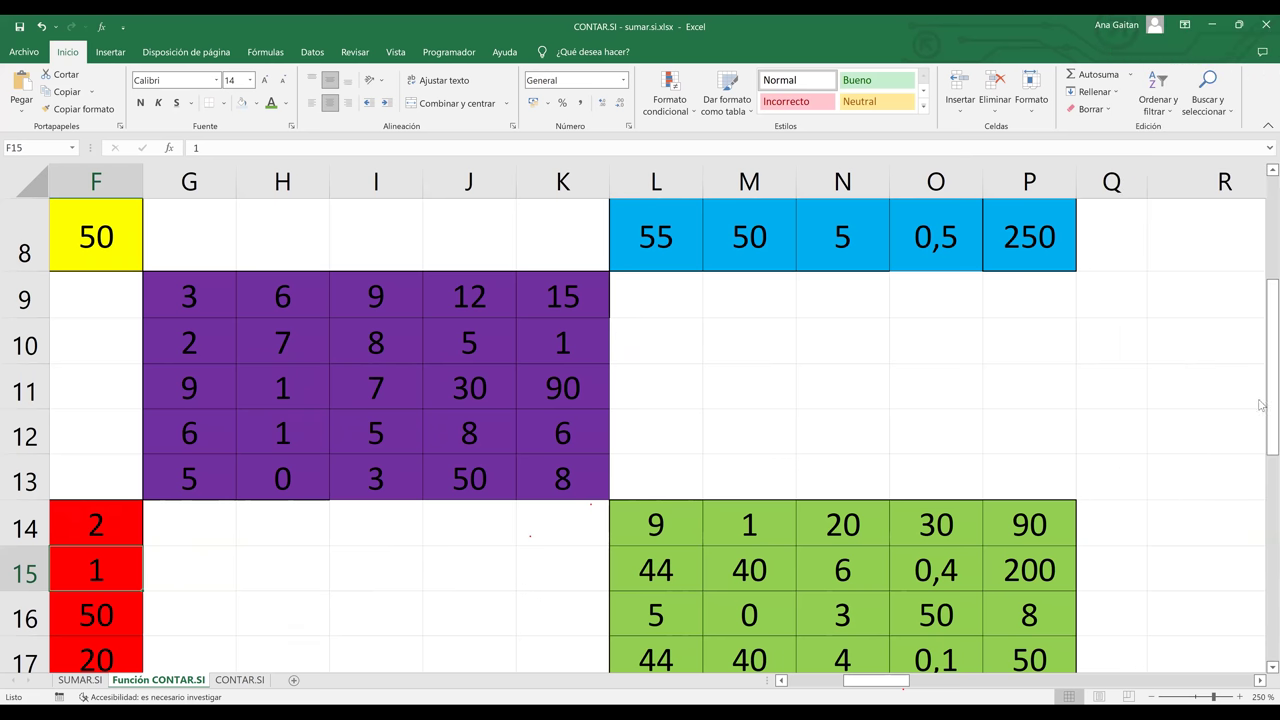
Go through the red block row by row and fill the cells containing 50, F16 and D18, with light blue
{"action": "scroll", "coordinate": [1260, 403], "scroll_direction": "left", "scroll_amount": 3}
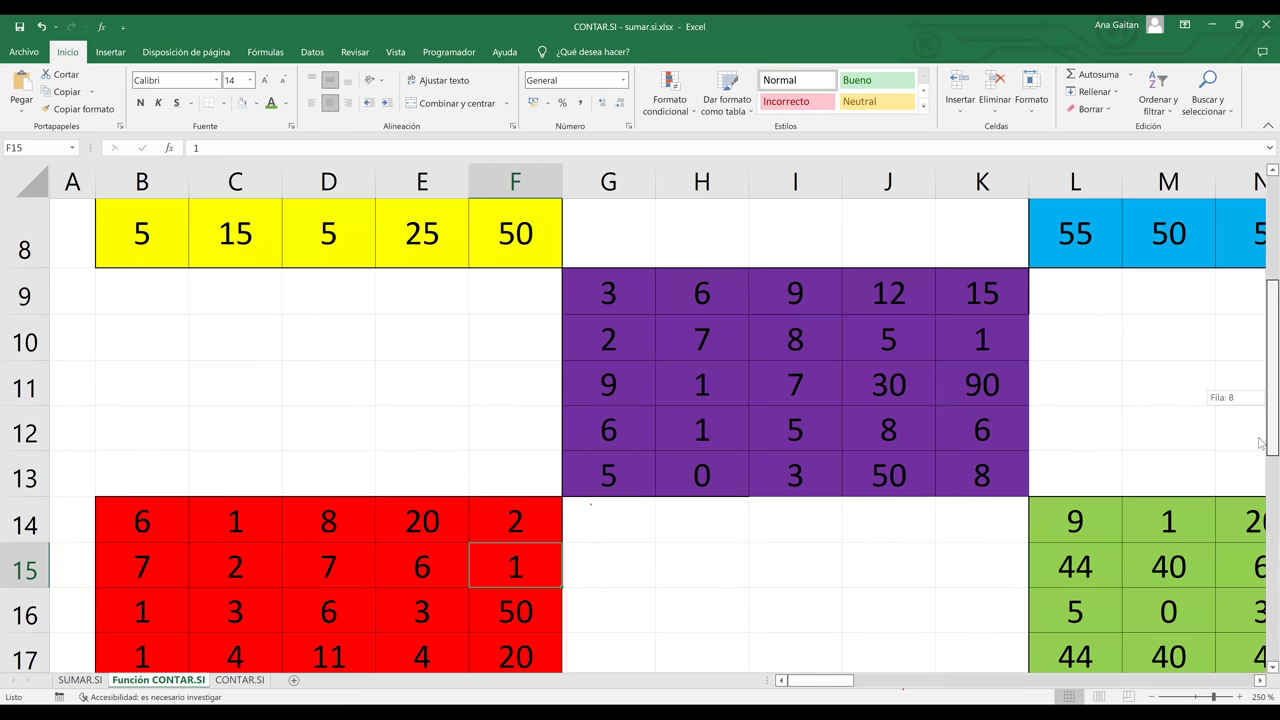
{"action": "scroll", "coordinate": [152, 399], "scroll_direction": "down", "scroll_amount": 1}
{"action": "left_click", "coordinate": [152, 399]}
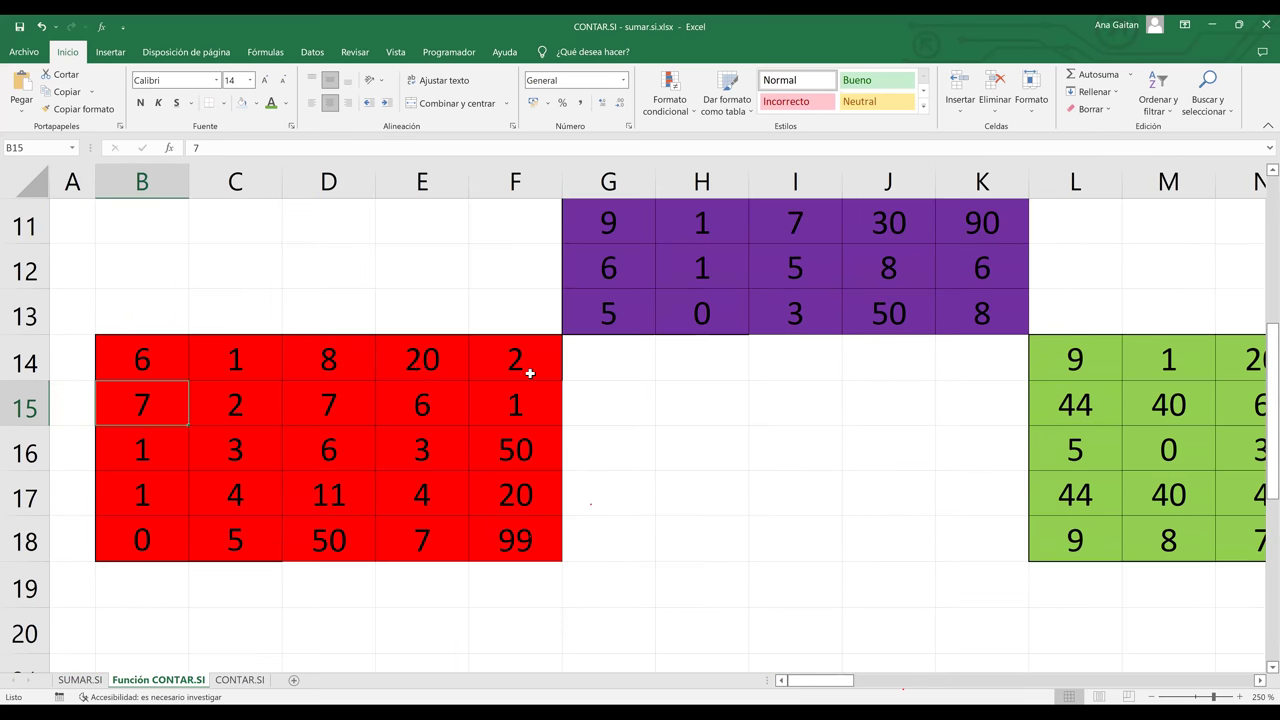
{"action": "left_click", "coordinate": [528, 449]}
{"action": "key", "text": "ctrl+shift+Left"}
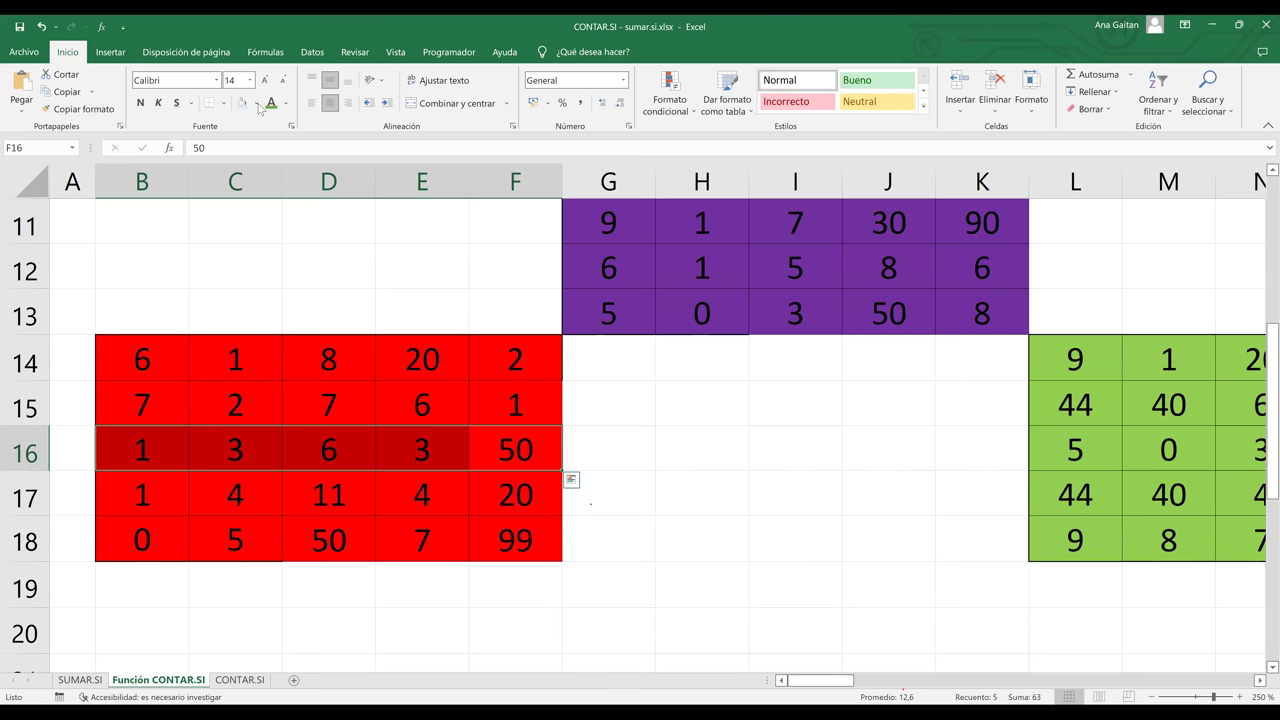
{"action": "left_click", "coordinate": [141, 502]}
{"action": "left_click_drag", "start_coordinate": [451, 479], "coordinate": [150, 548]}
{"action": "left_click", "coordinate": [343, 537]}
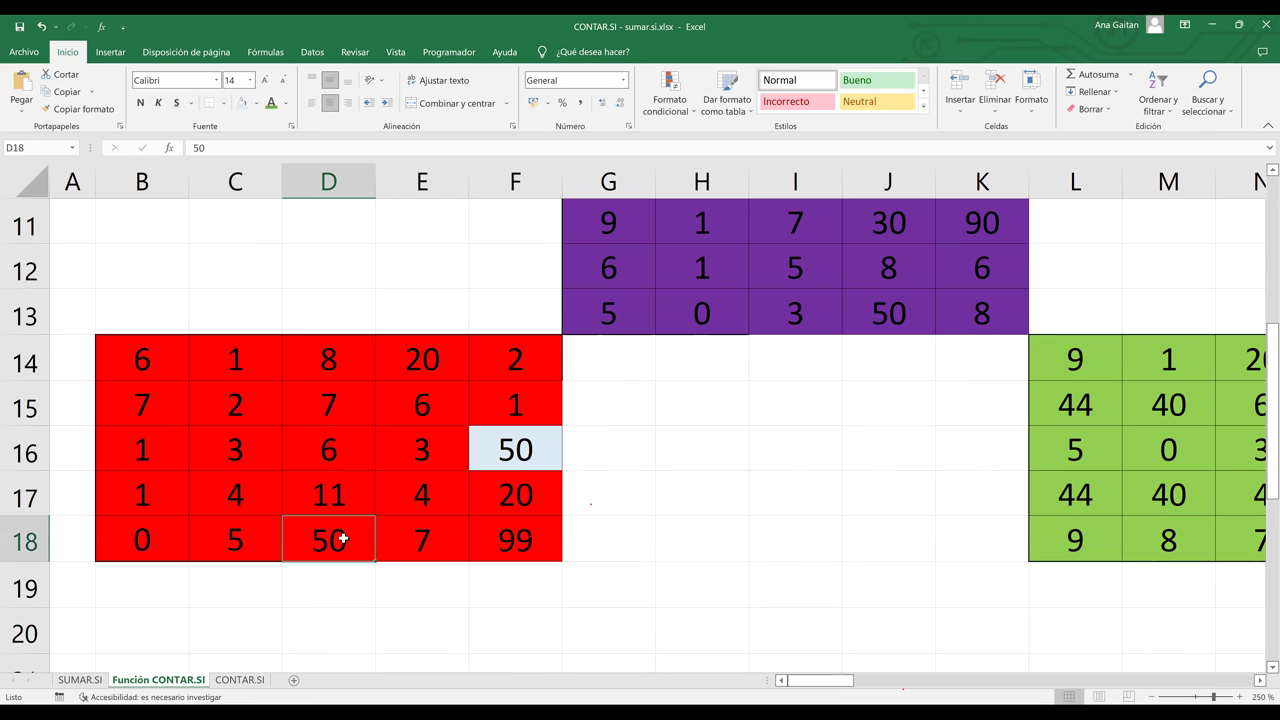
{"action": "left_click", "coordinate": [242, 104]}
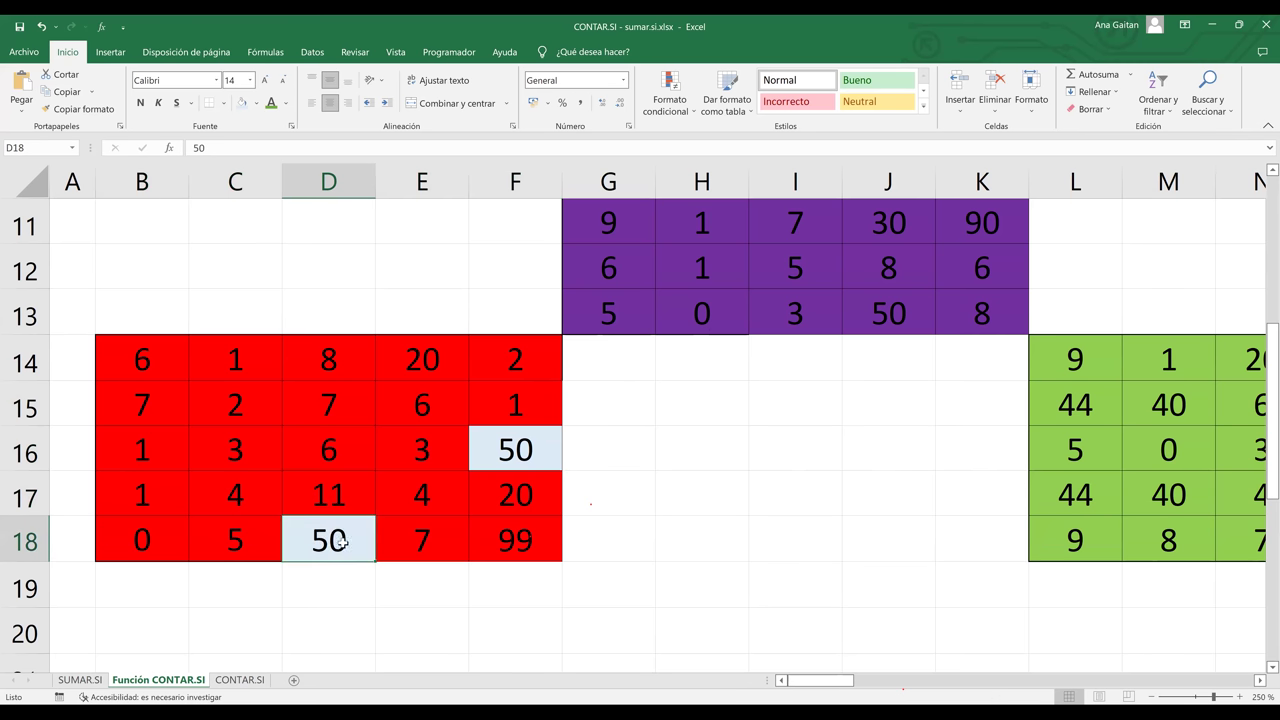
{"action": "left_click", "coordinate": [781, 437]}
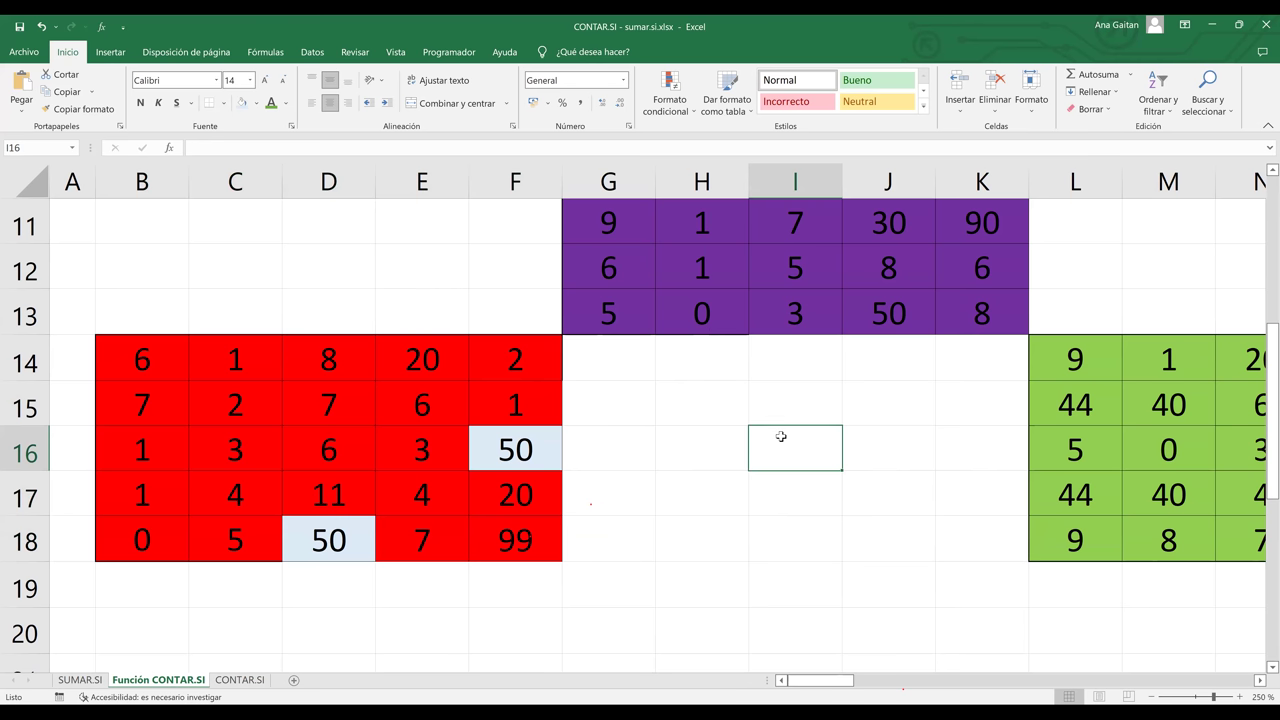
Start a CONTAR.SI formula in Y6 for the question about numbers greater than 20 in the purple block
{"action": "scroll", "coordinate": [781, 437], "scroll_direction": "down", "scroll_amount": 4}
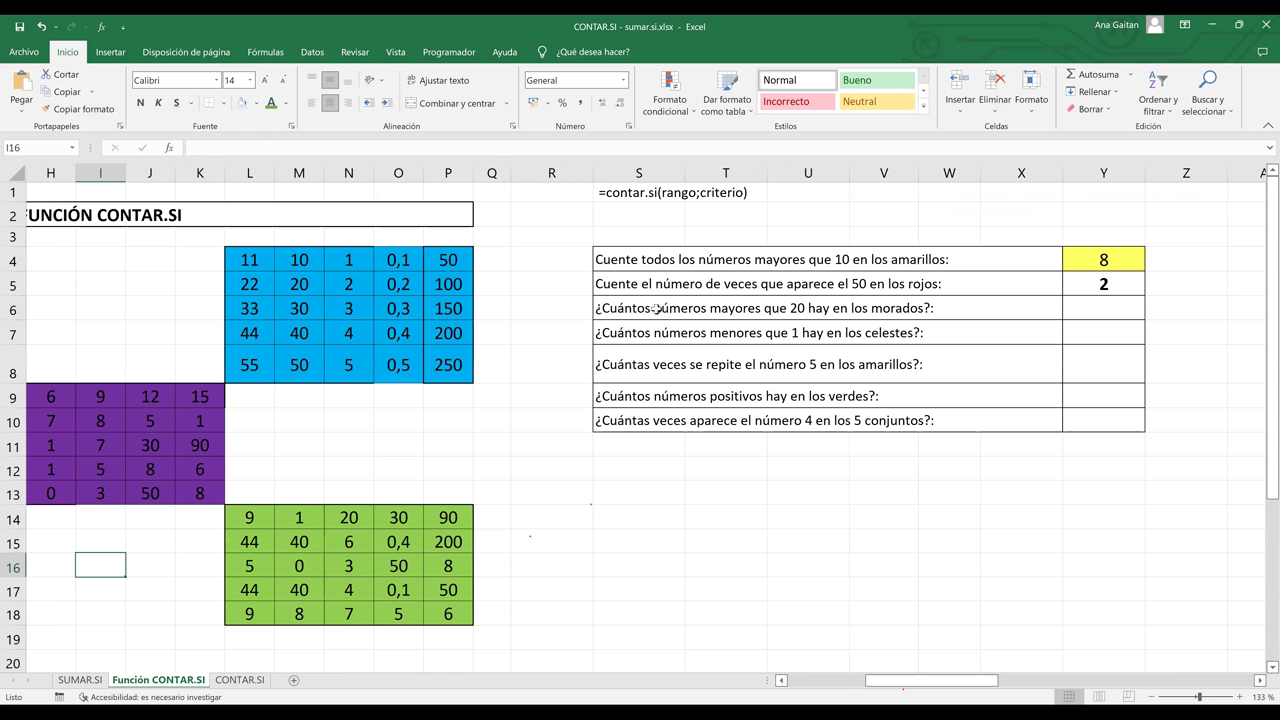
{"action": "left_click", "coordinate": [787, 315]}
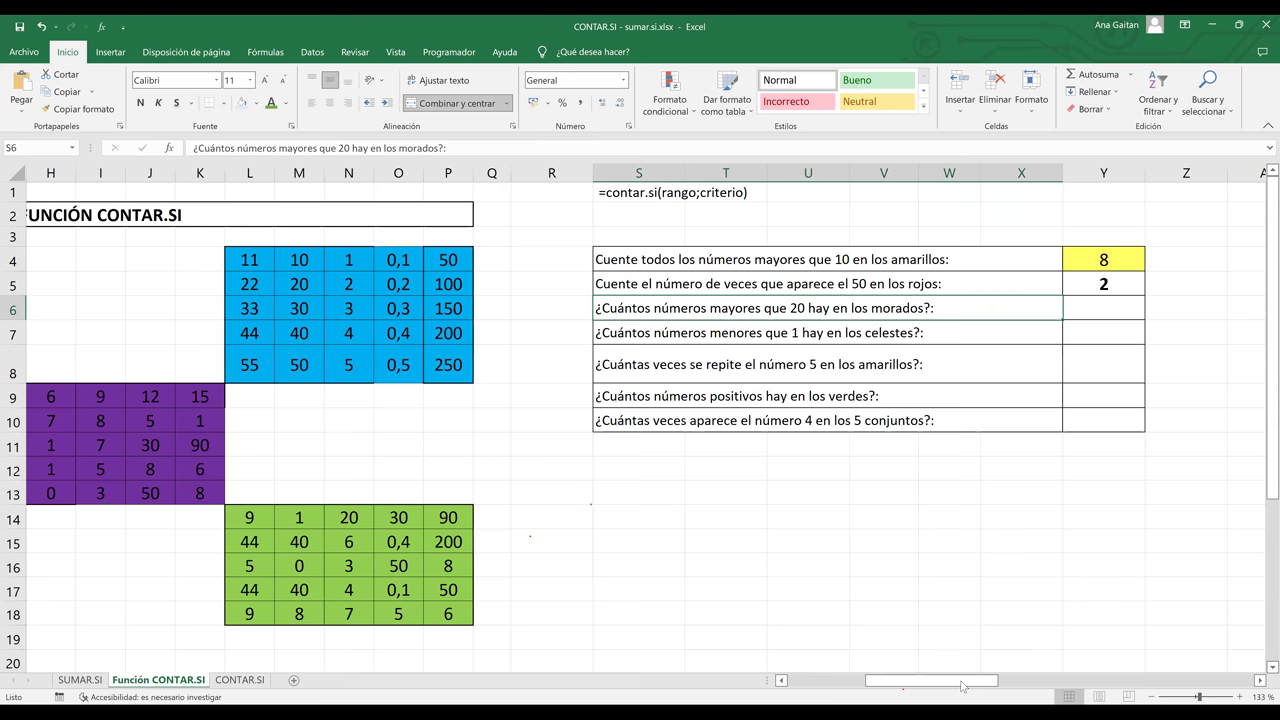
{"action": "left_click", "coordinate": [778, 681]}
{"action": "key", "text": "Right"}
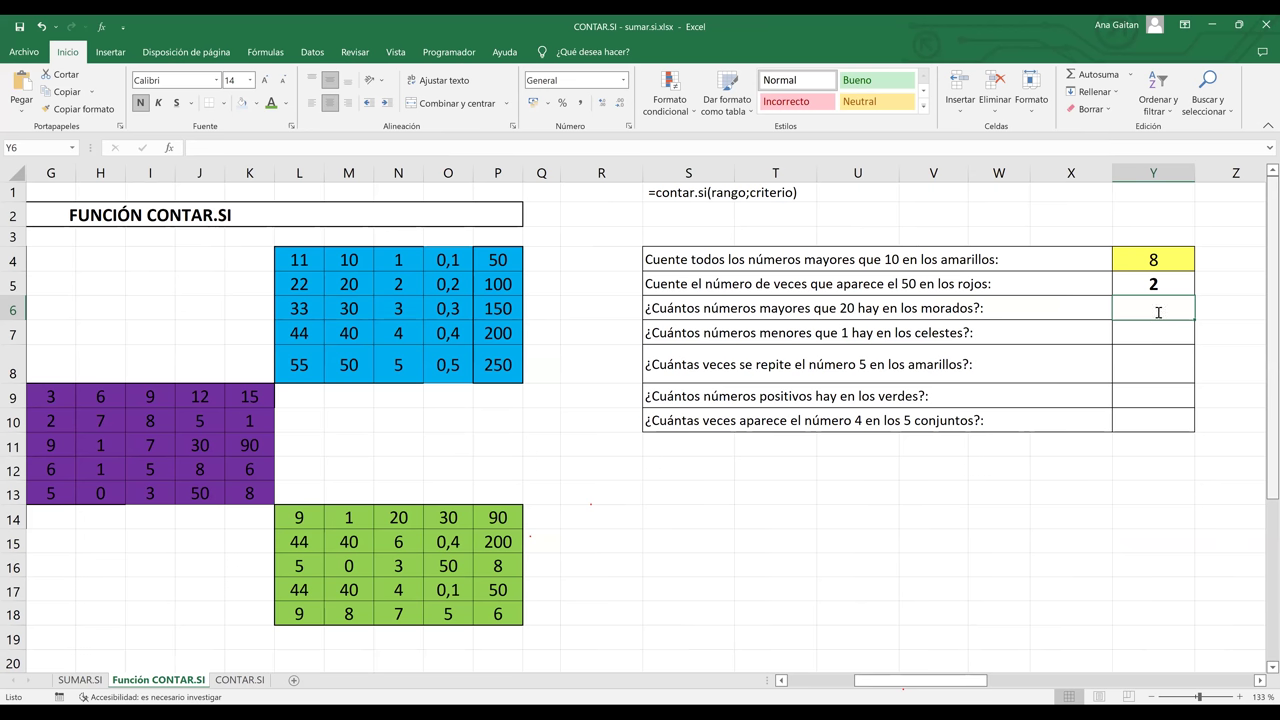
{"action": "type", "text": "="}
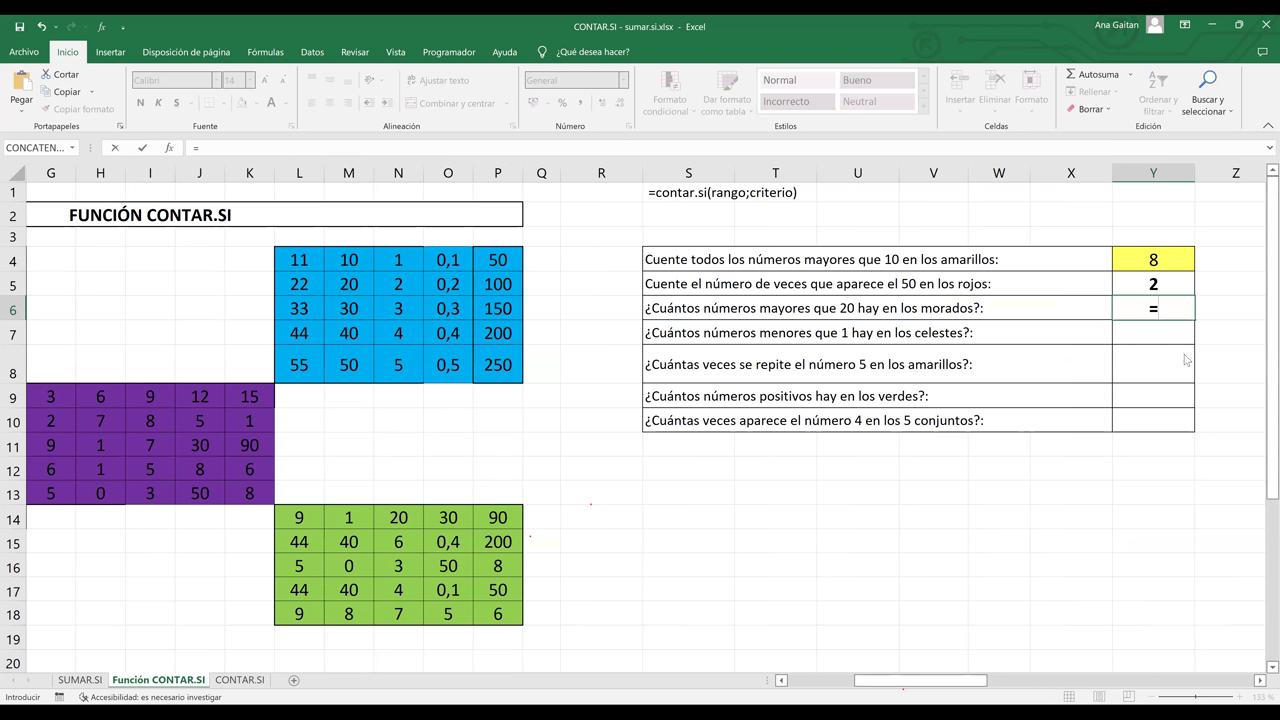
{"action": "type", "text": "CONTAR.SI("}
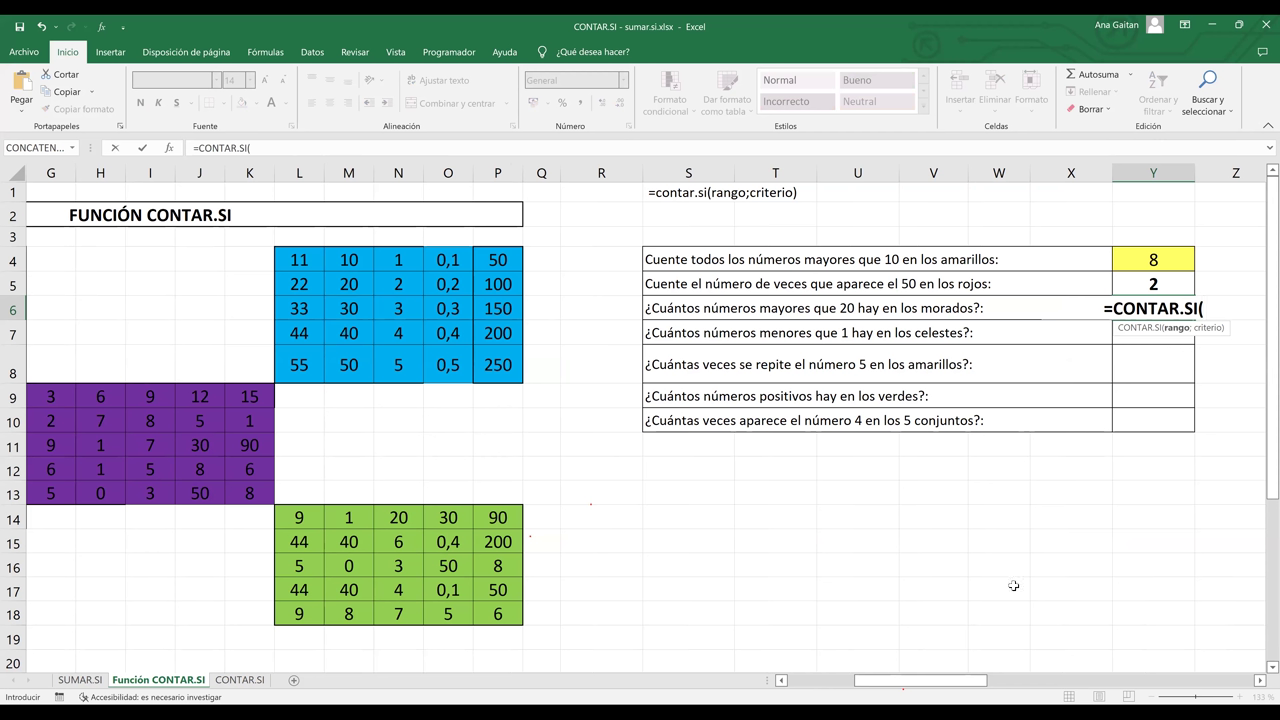
Set the purple block G9:K13 as the range of the CONTAR.SI formula in Y6
{"action": "left_click_drag", "start_coordinate": [924, 685], "coordinate": [906, 685]}
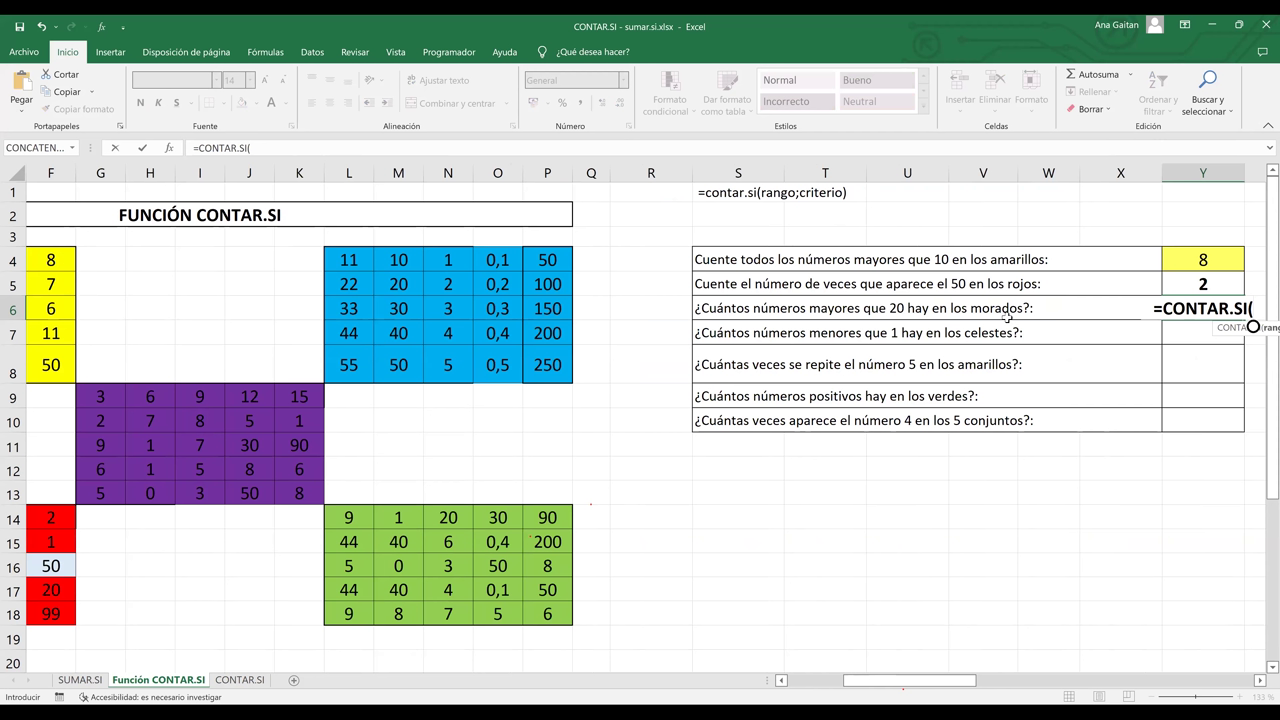
{"action": "left_click", "coordinate": [102, 396]}
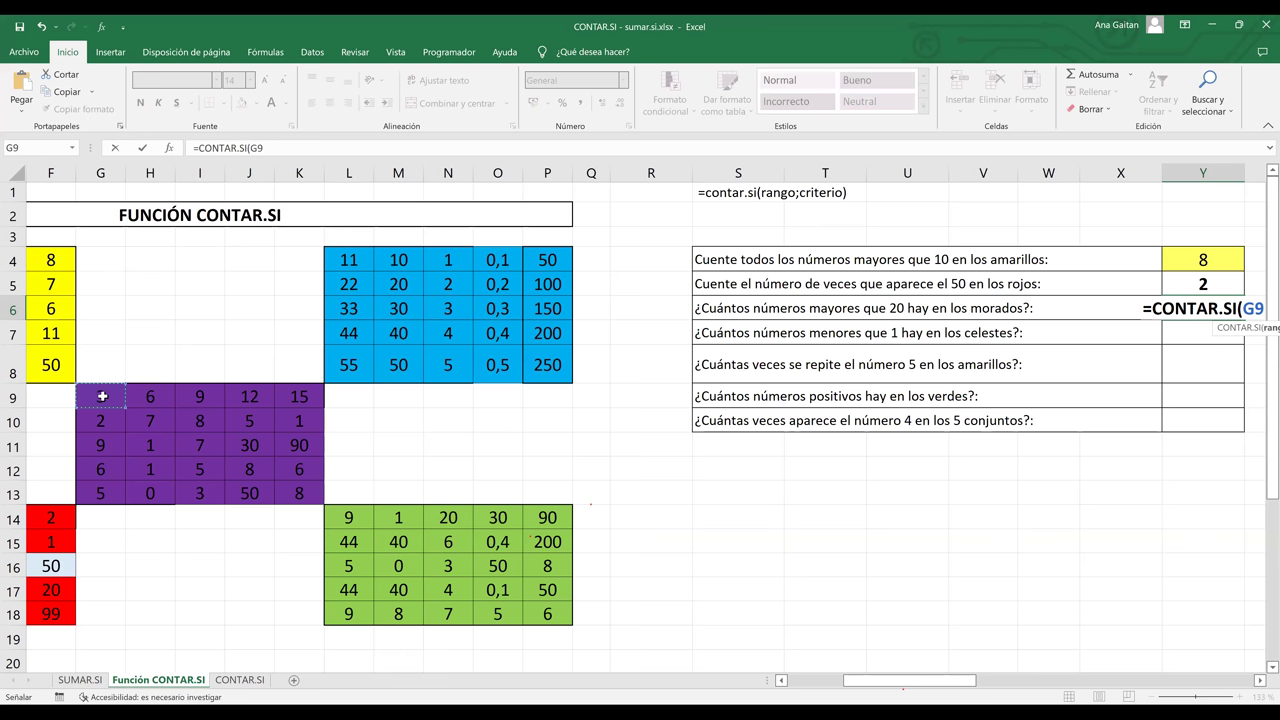
{"action": "key", "text": "shift+Right"}
{"action": "key", "text": "shift+Right"}
{"action": "key", "text": "shift+Right"}
{"action": "key", "text": "shift+Right"}
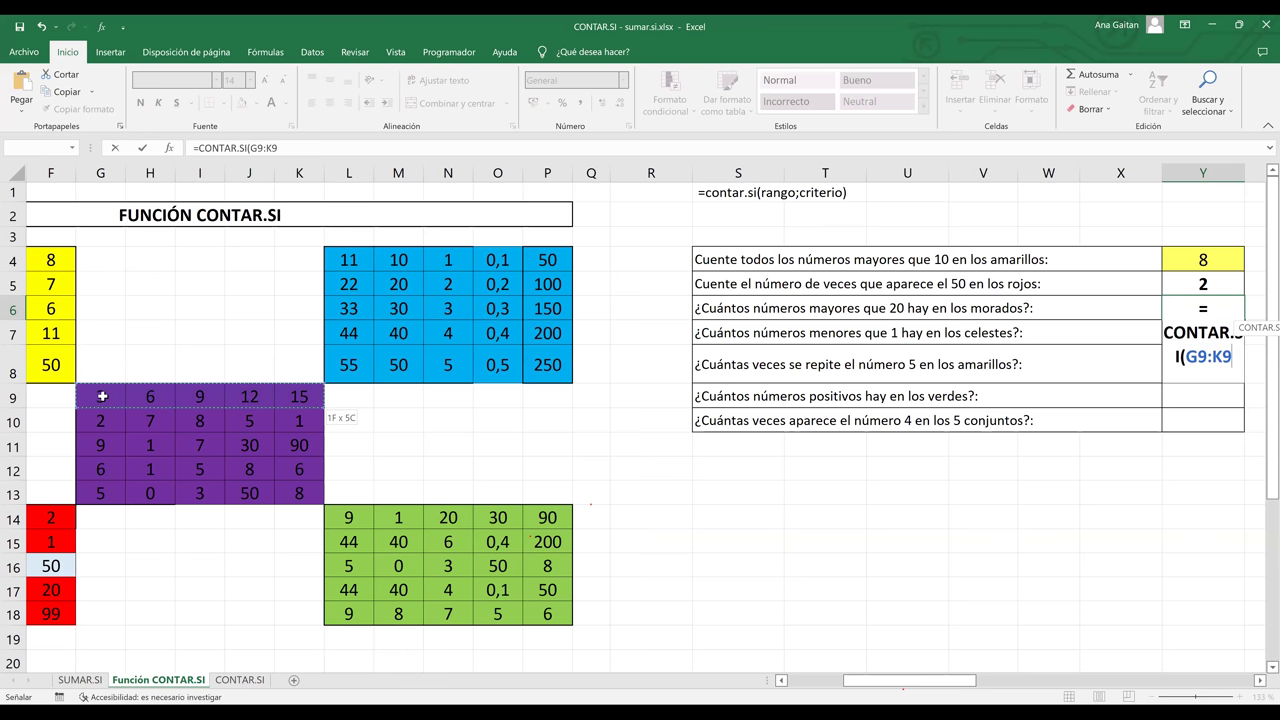
{"action": "key", "text": "shift+Down"}
{"action": "key", "text": "shift+Down"}
{"action": "key", "text": "shift+Down"}
{"action": "key", "text": "shift+Down"}
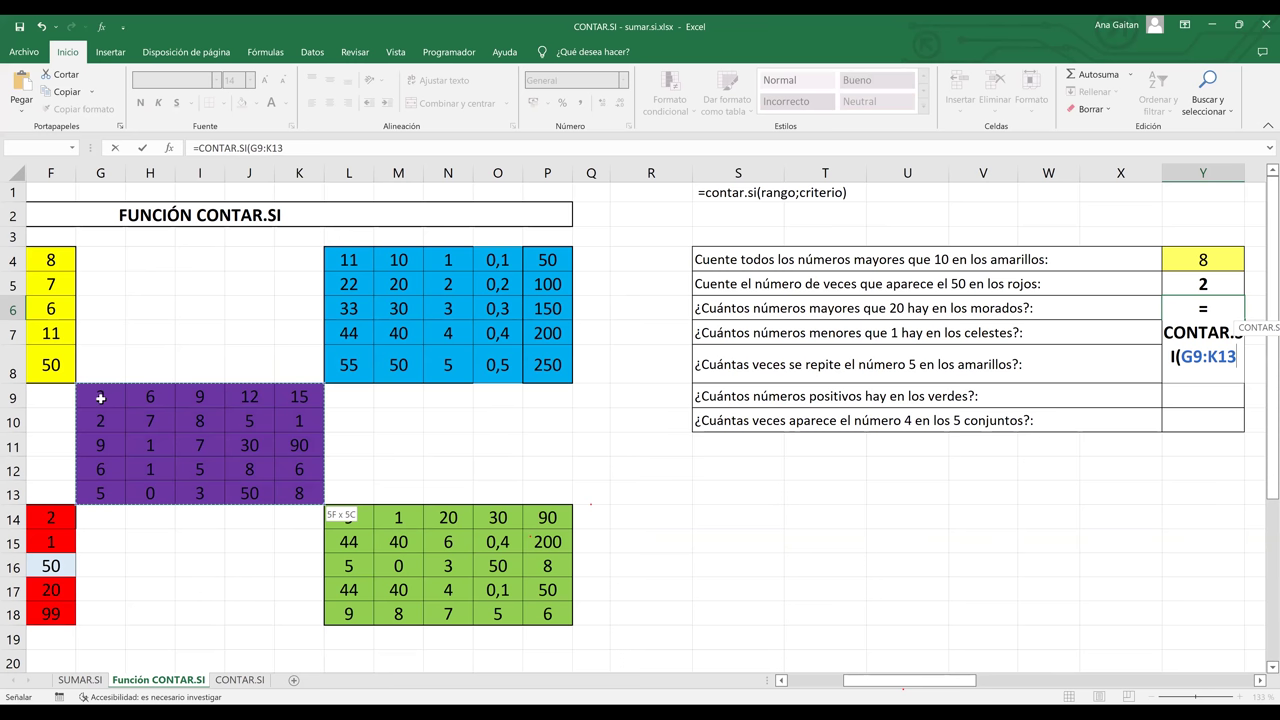
Complete the Y6 CONTAR.SI formula with the criterion ">20" and enter it
{"action": "type", "text": ";\""}
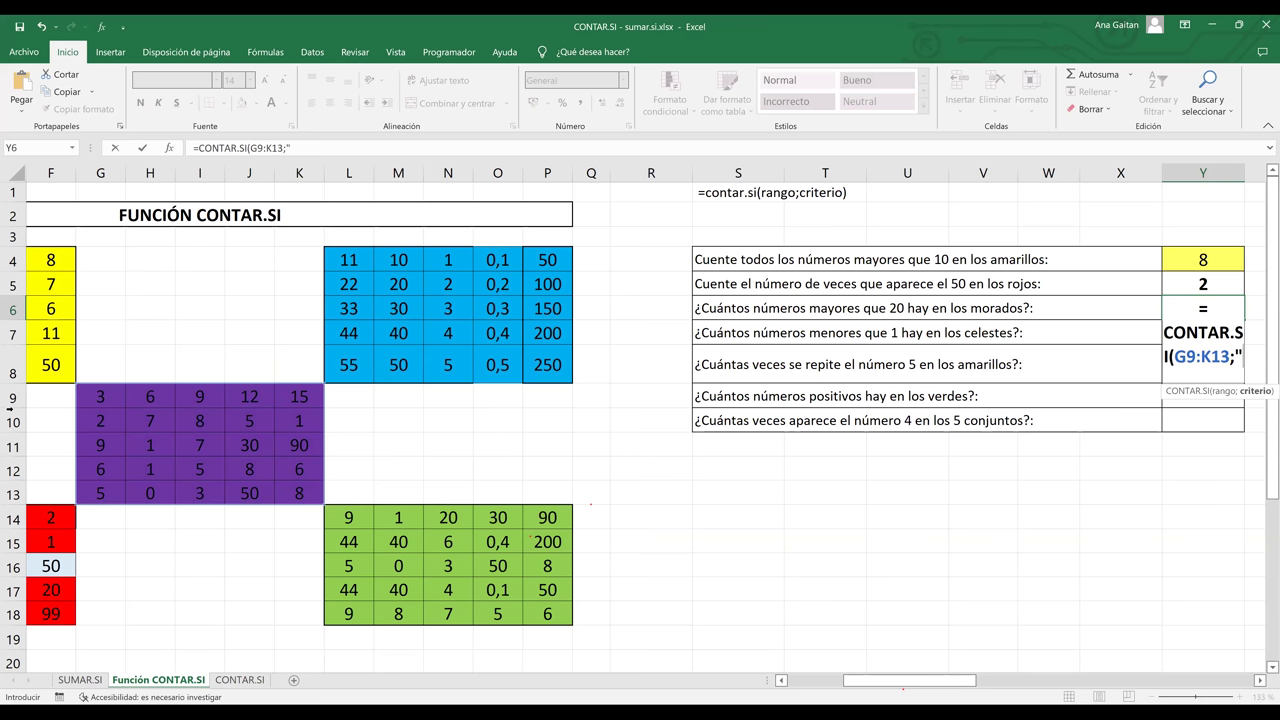
{"action": "left_click", "coordinate": [1259, 682]}
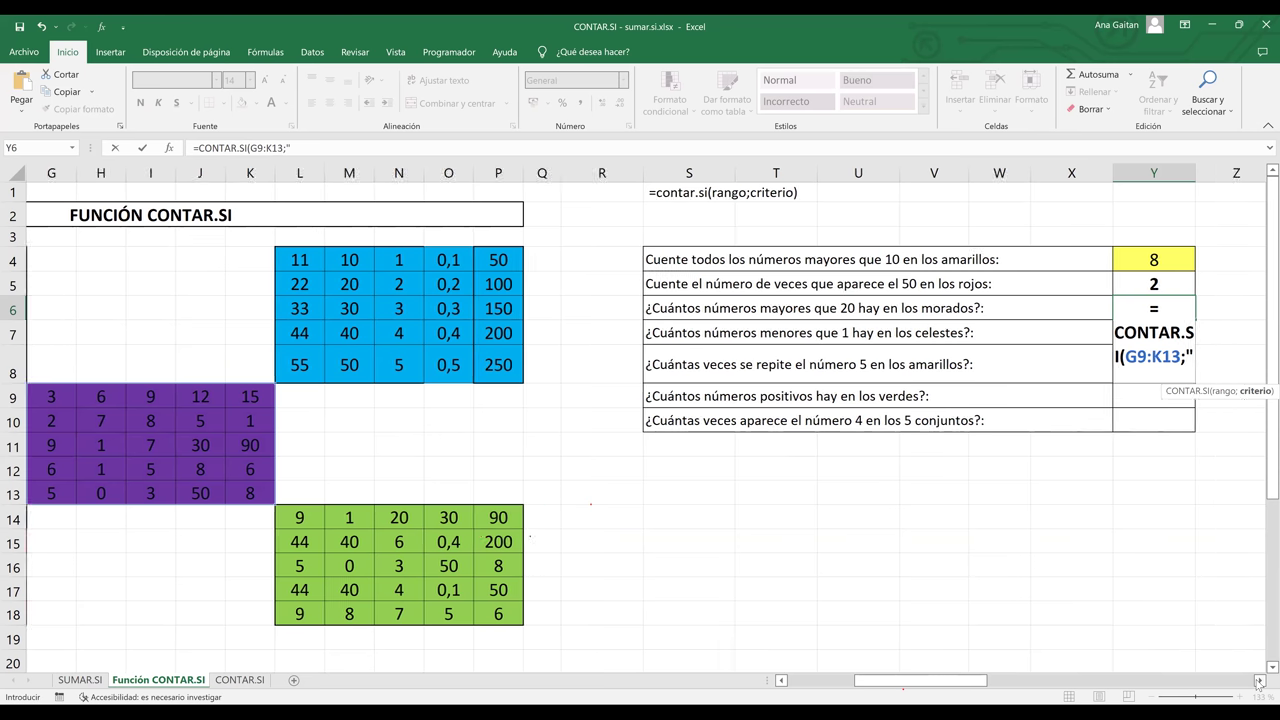
{"action": "left_click", "coordinate": [1259, 682]}
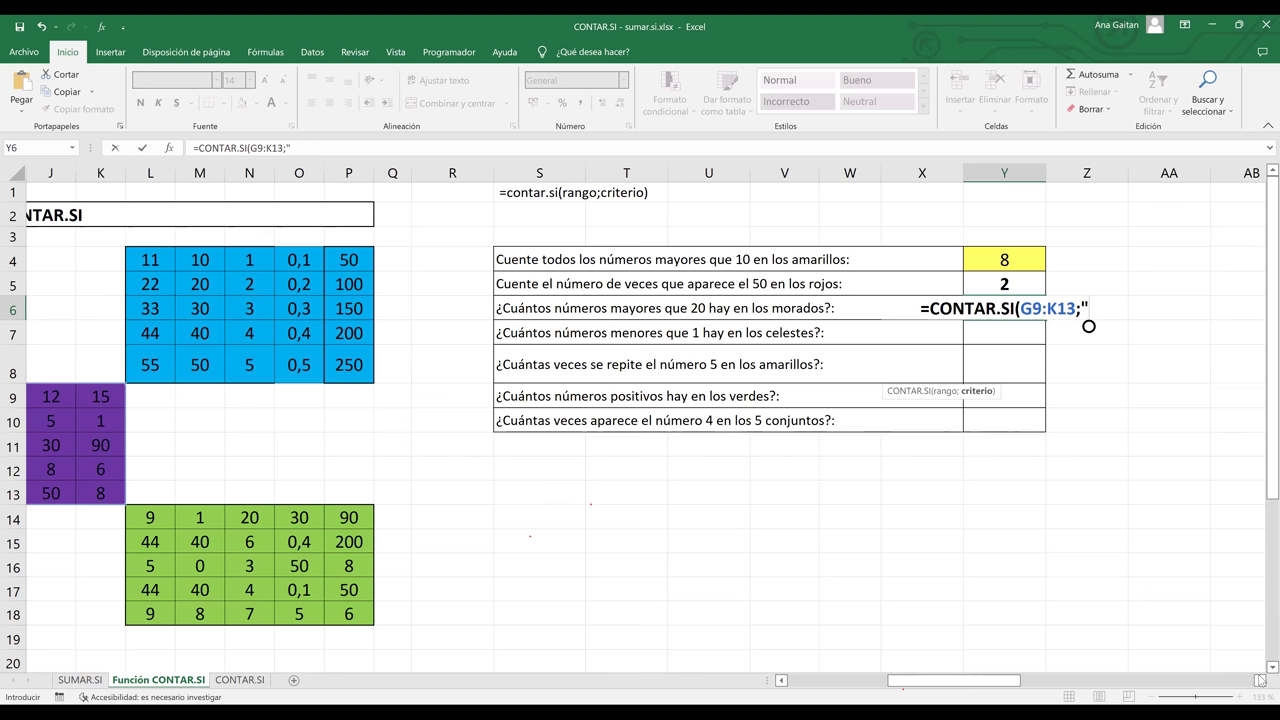
{"action": "type", "text": ">"}
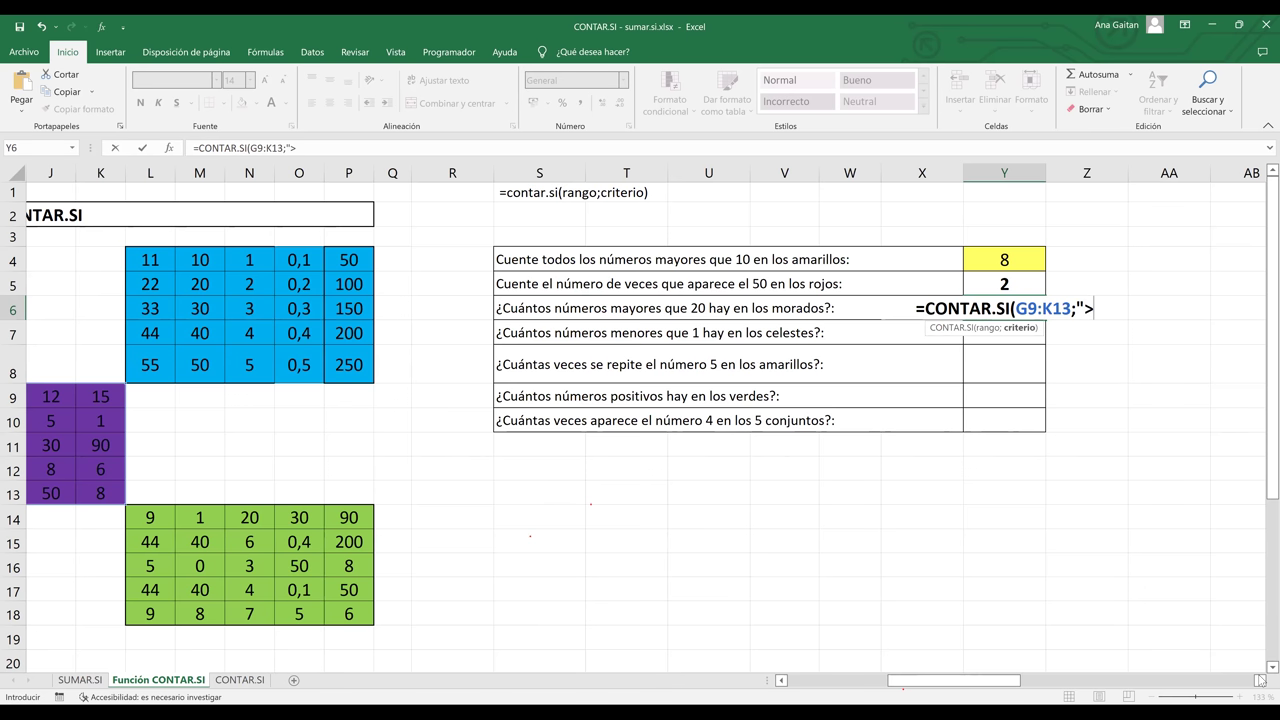
{"action": "type", "text": "20\""}
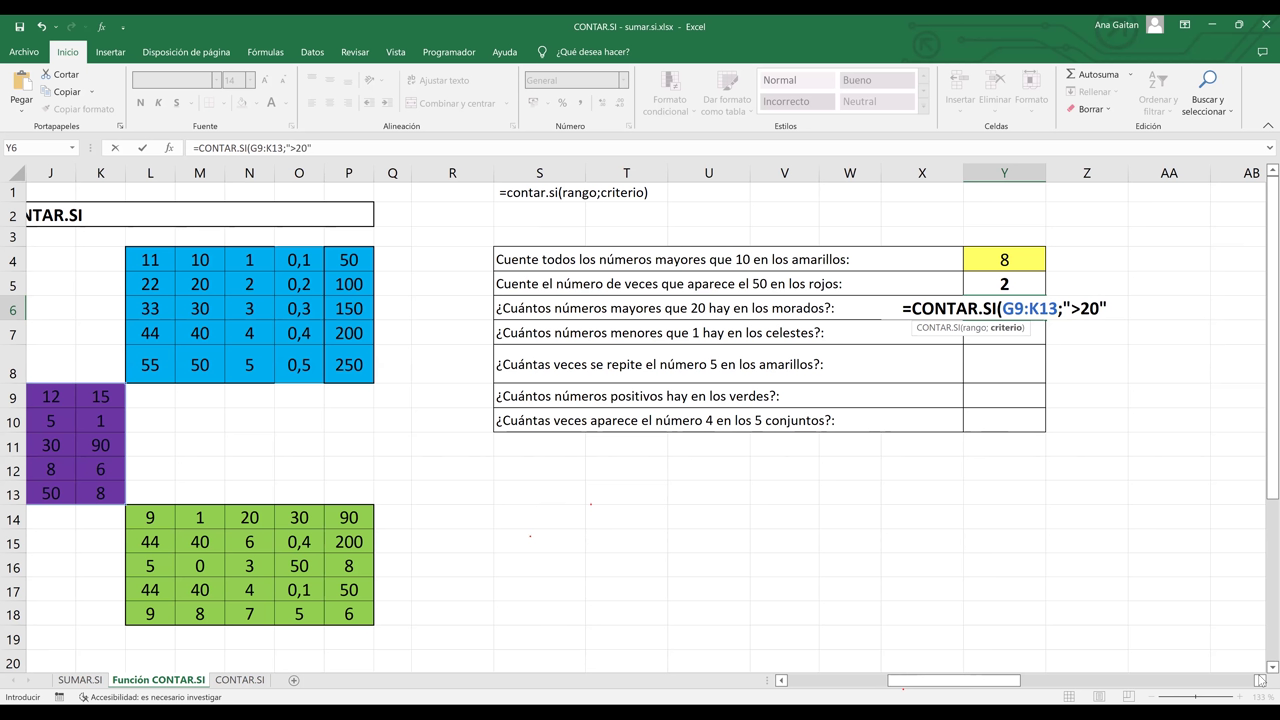
{"action": "type", "text": ")"}
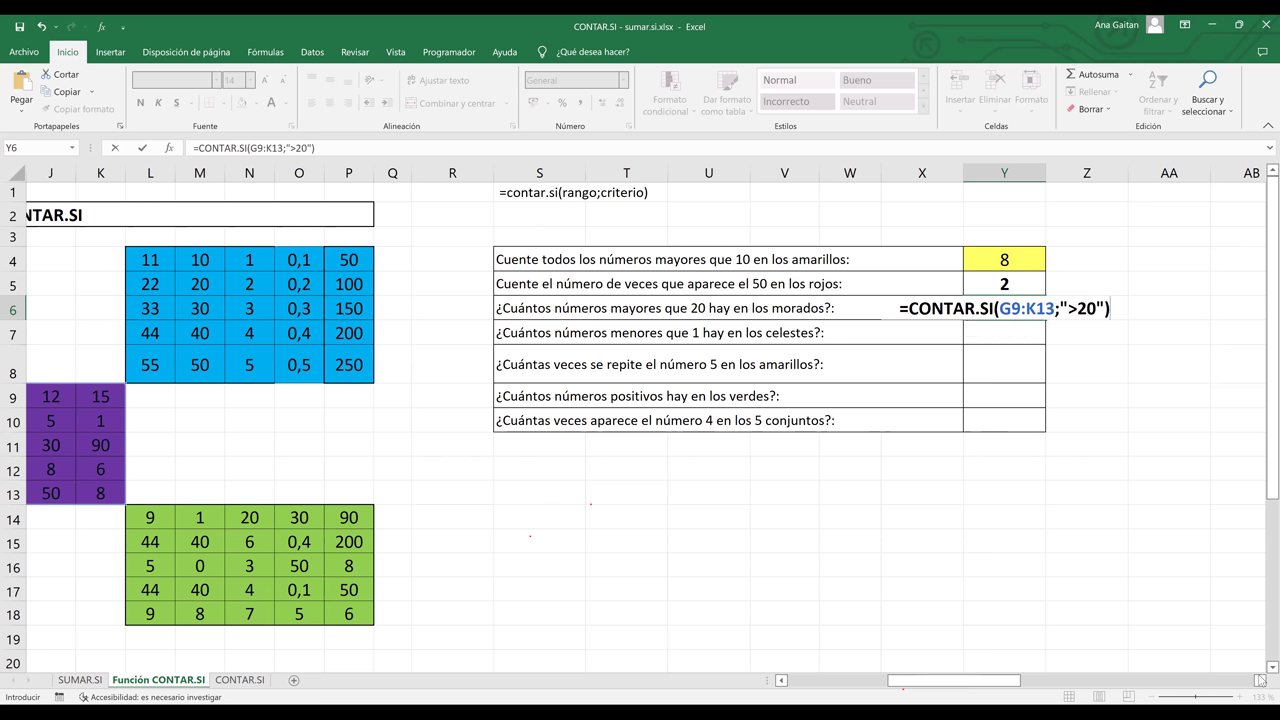
{"action": "key", "text": "Return"}
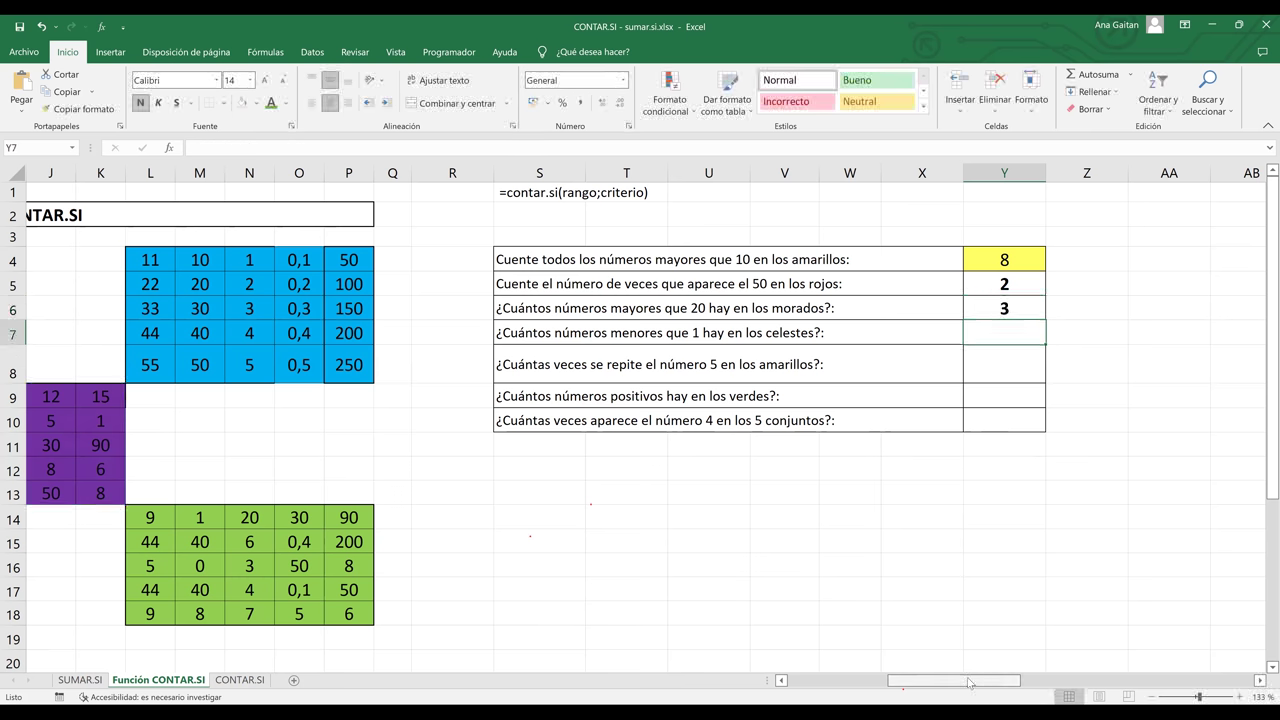
Go through the purple block row by row and fill the numbers greater than 20, J11, K11 and J13, with light blue
{"action": "left_click_drag", "start_coordinate": [968, 683], "coordinate": [958, 683]}
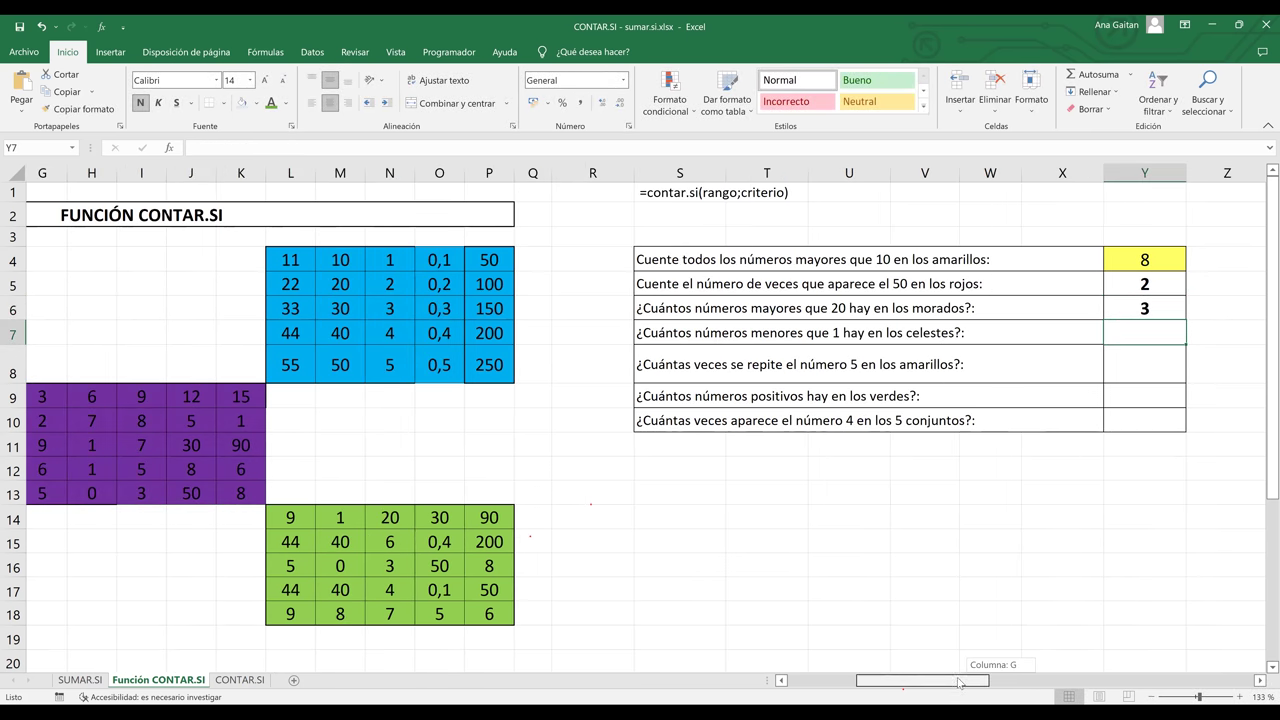
{"action": "left_click", "coordinate": [99, 401]}
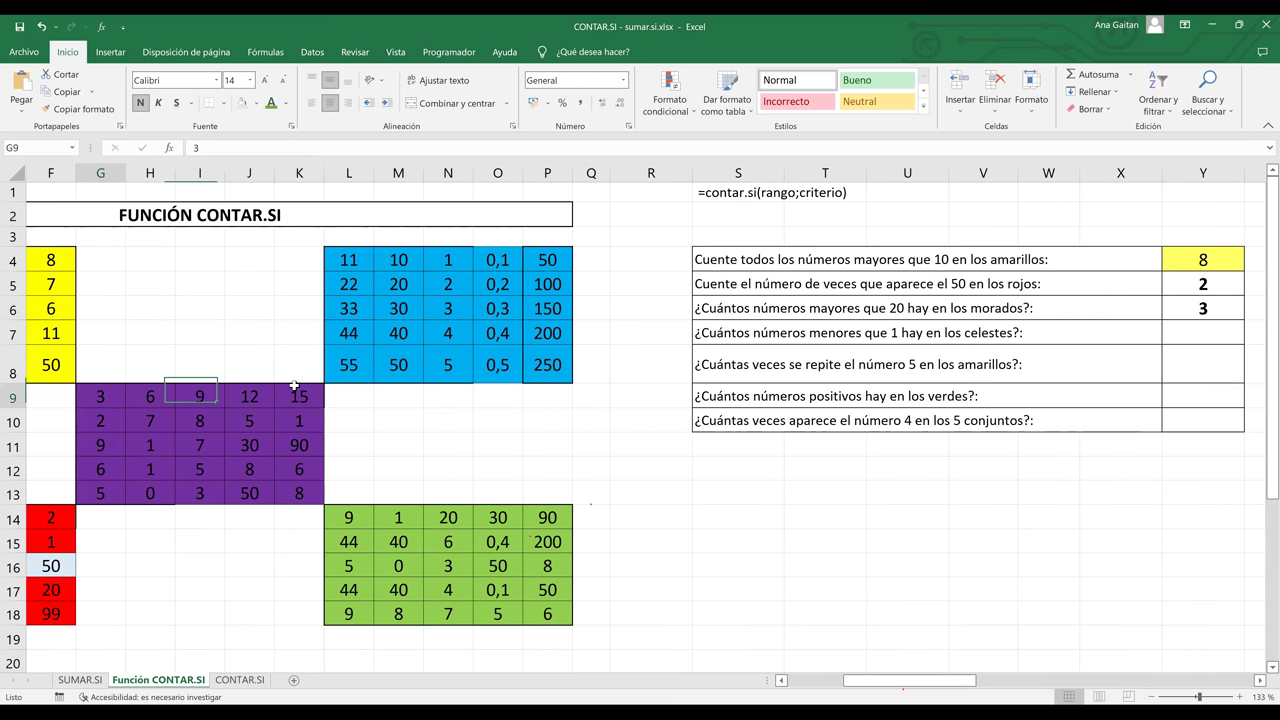
{"action": "left_click_drag", "start_coordinate": [300, 420], "coordinate": [130, 420]}
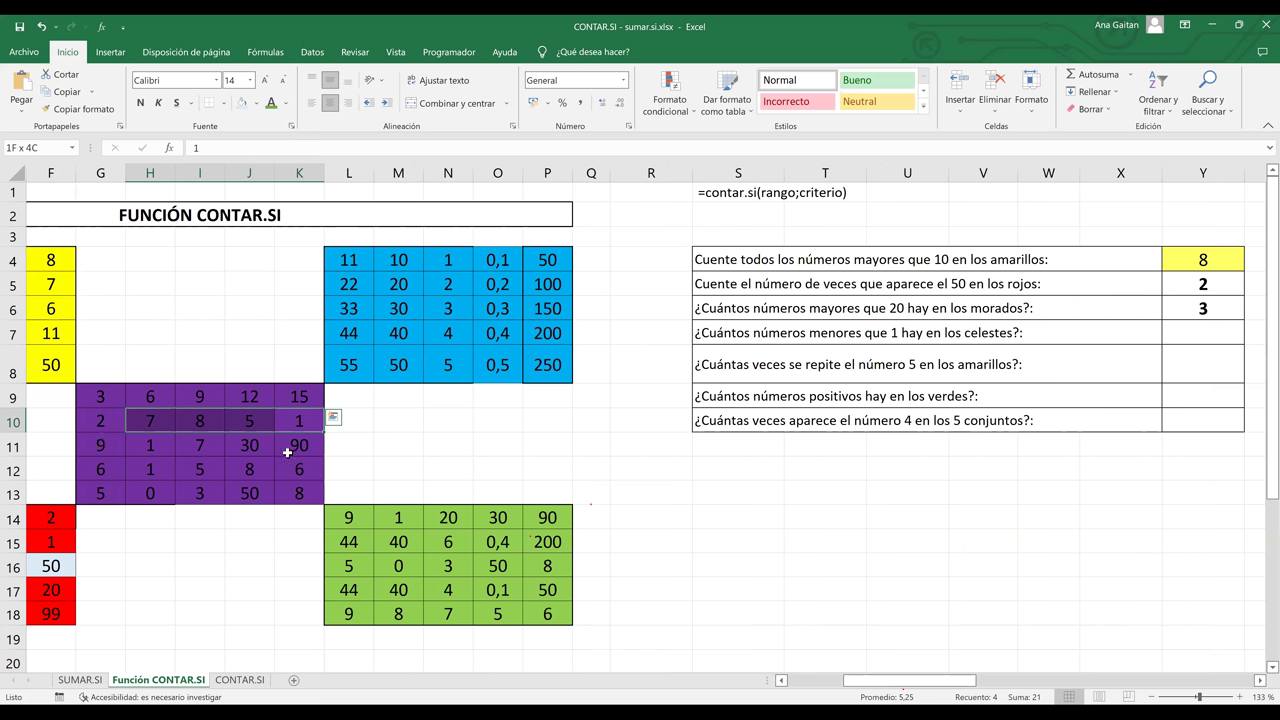
{"action": "left_click_drag", "start_coordinate": [298, 461], "coordinate": [120, 457]}
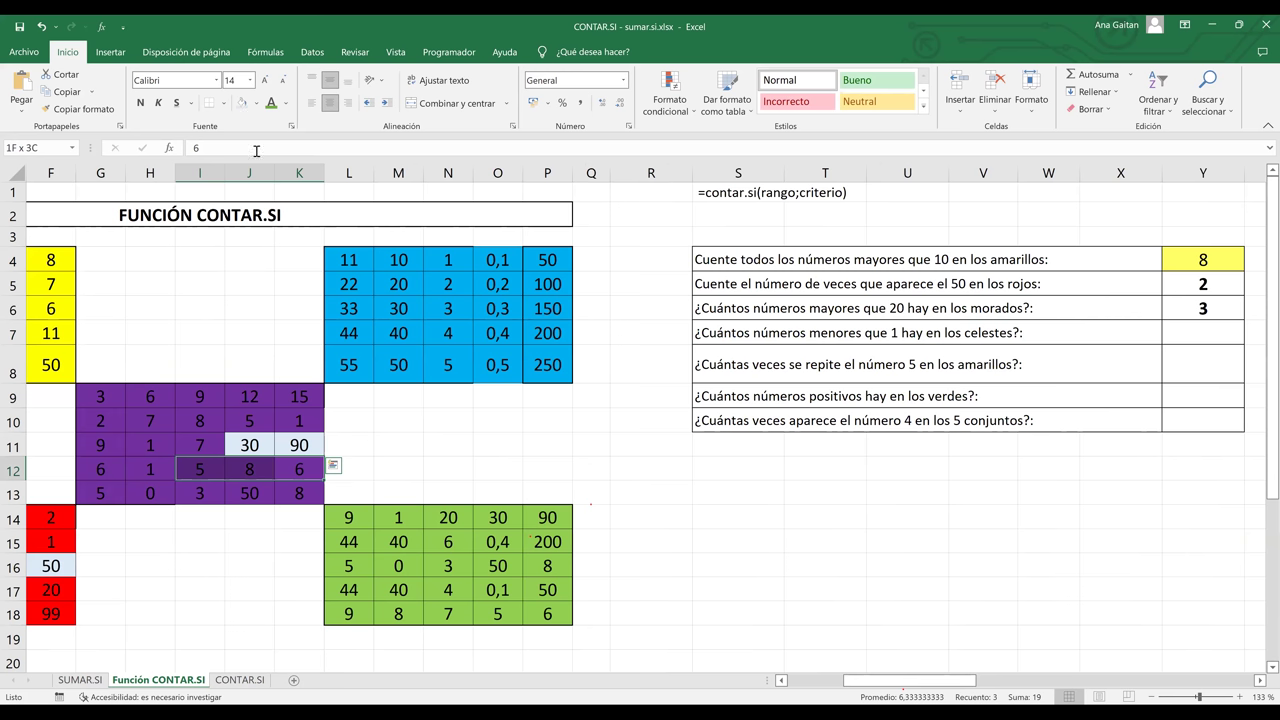
{"action": "left_click", "coordinate": [448, 472]}
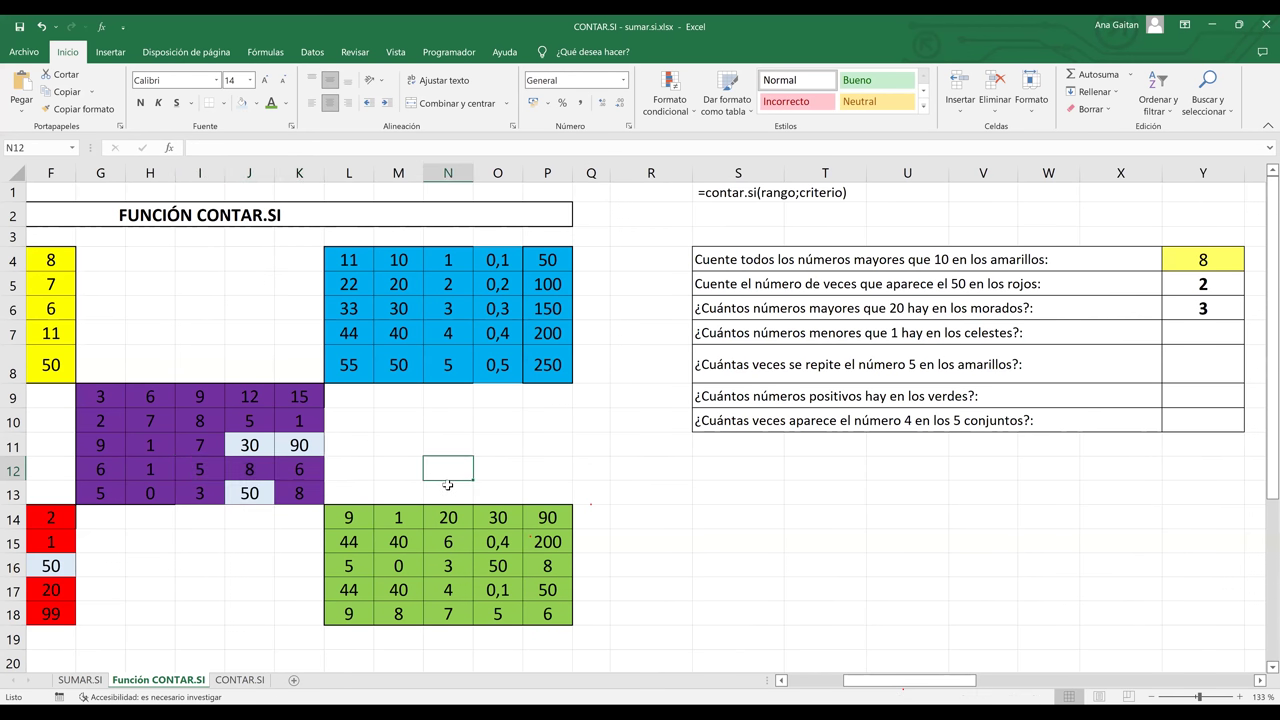
Start a CONTAR.SI formula in Y7 with the light blue block L4:P8 as its range, ready for the criterion
{"action": "left_click", "coordinate": [1214, 333]}
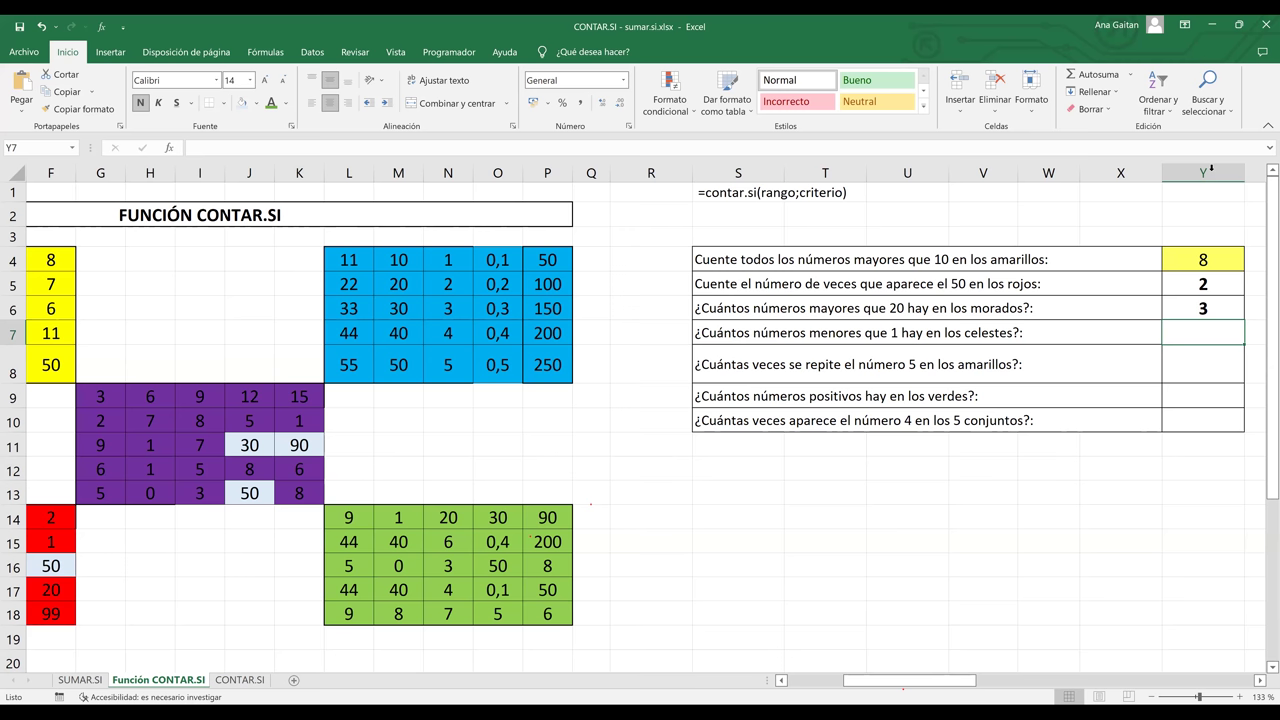
{"action": "type", "text": "="}
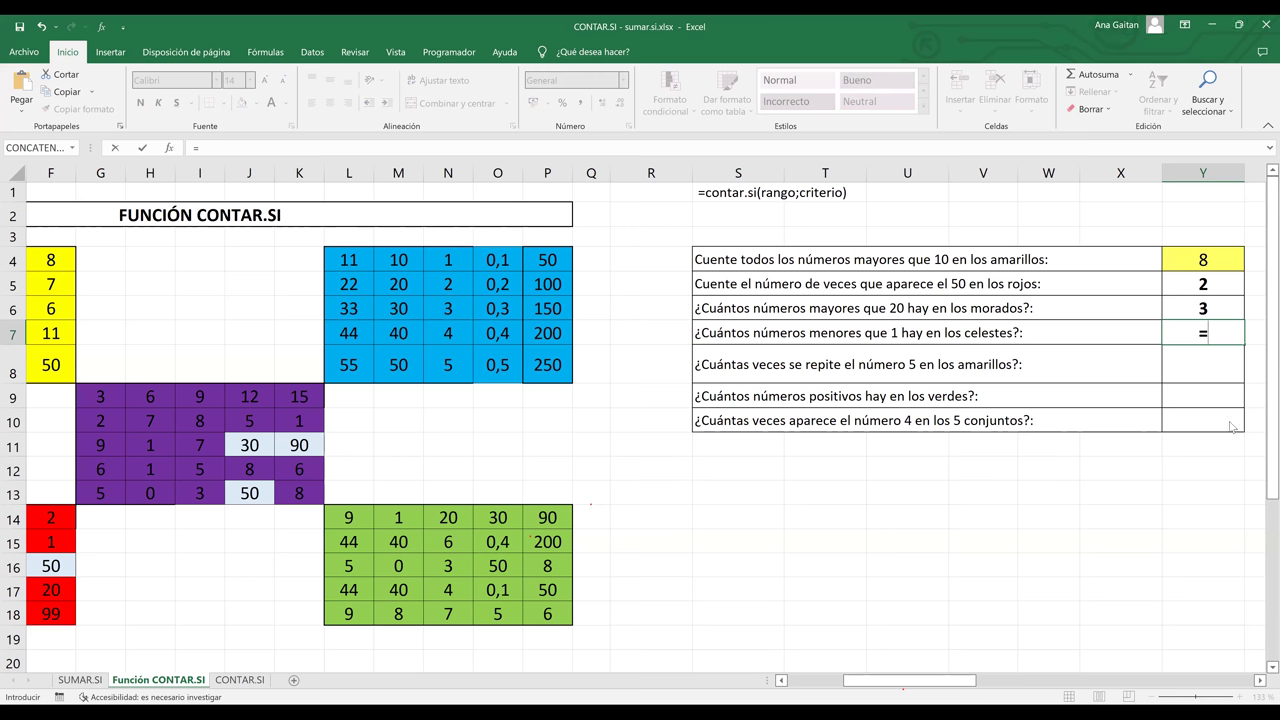
{"action": "type", "text": "contar"}
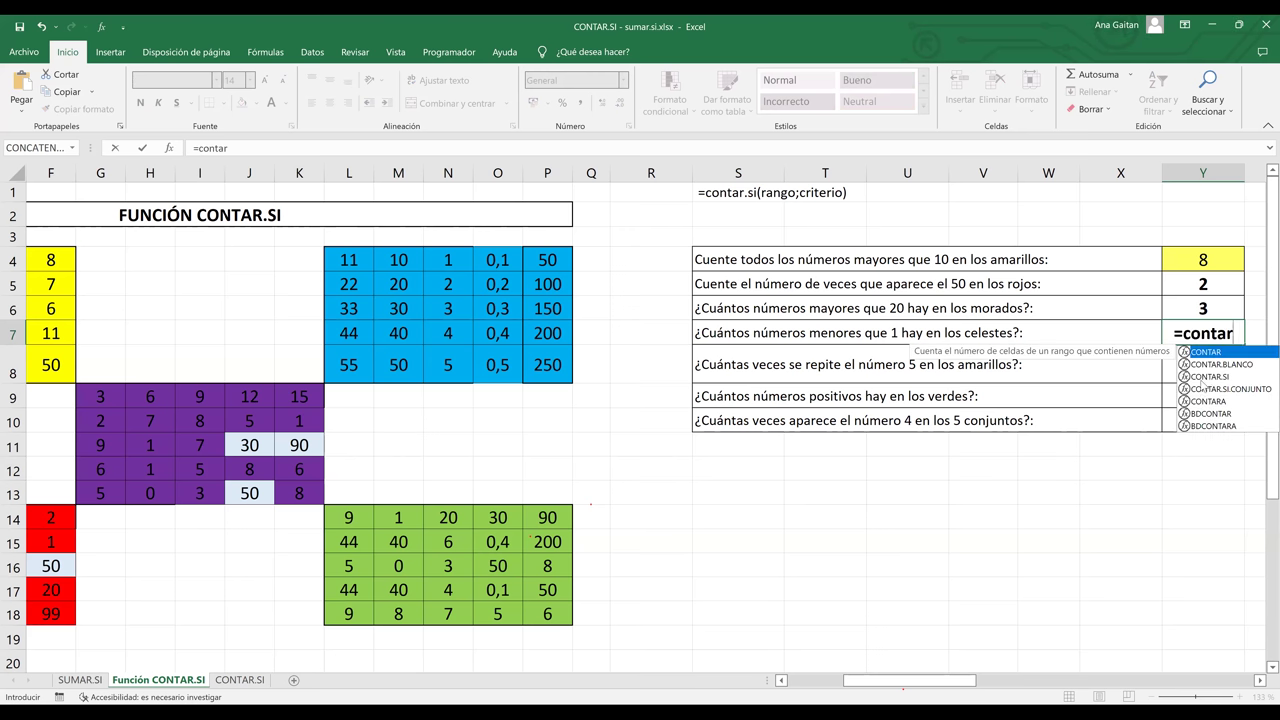
{"action": "double_click", "coordinate": [1205, 377]}
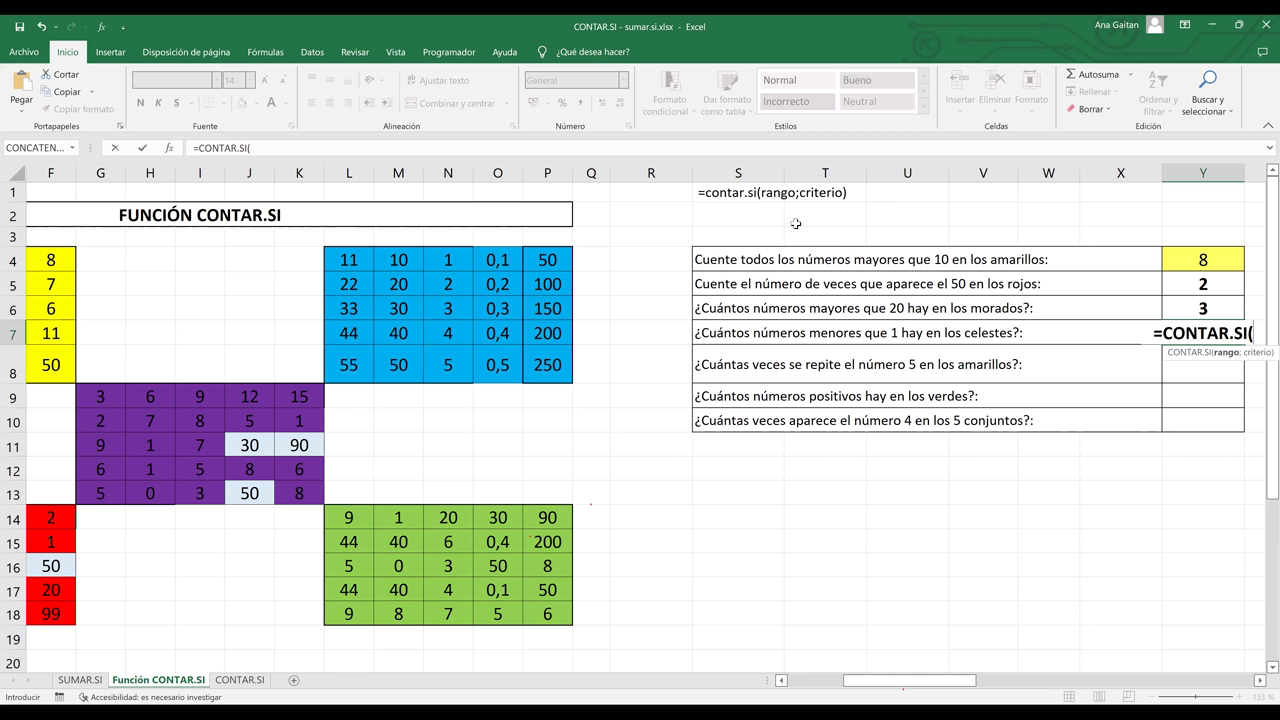
{"action": "type", "text": "l4"}
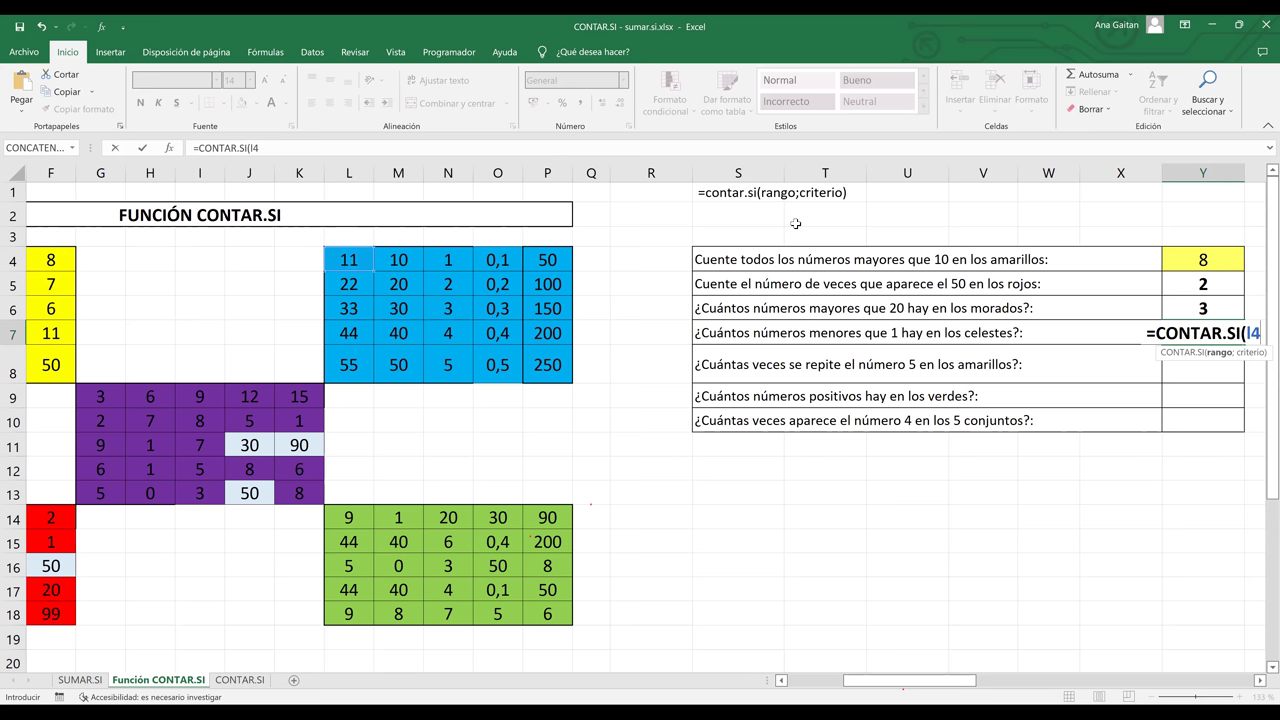
{"action": "type", "text": ":"}
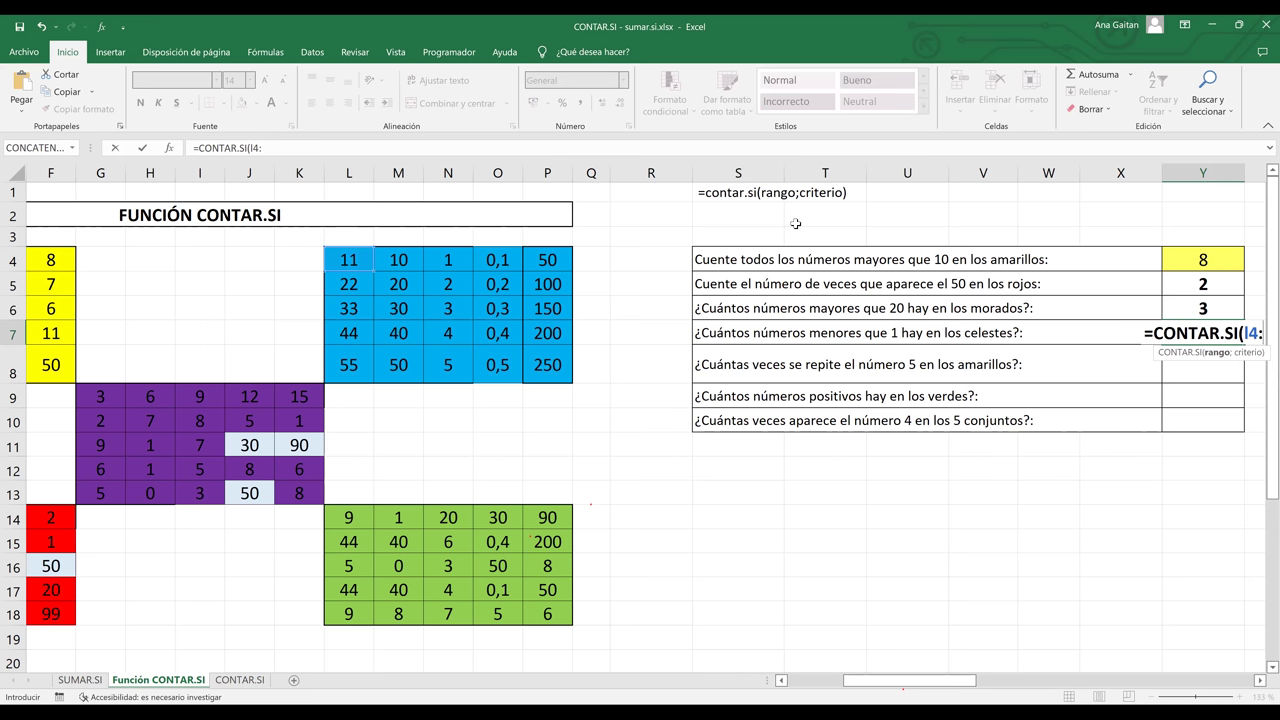
{"action": "type", "text": "p8"}
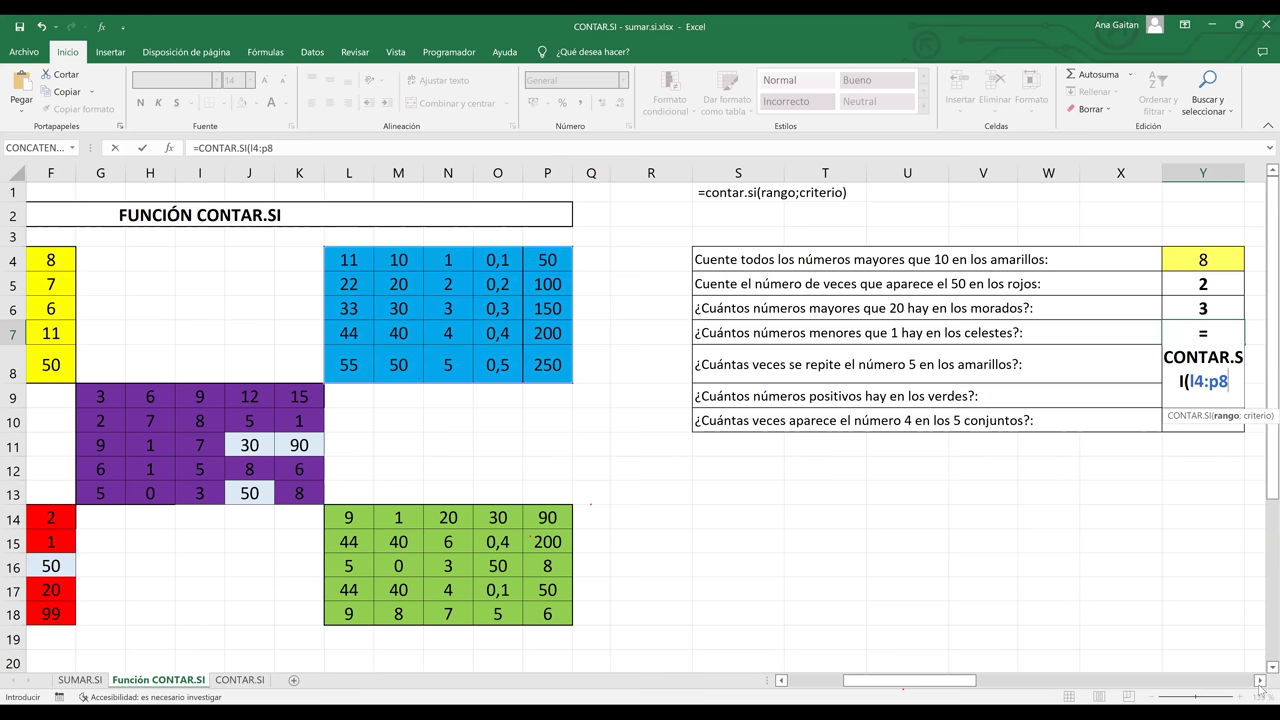
{"action": "left_click", "coordinate": [1260, 680]}
{"action": "type", "text": ";"}
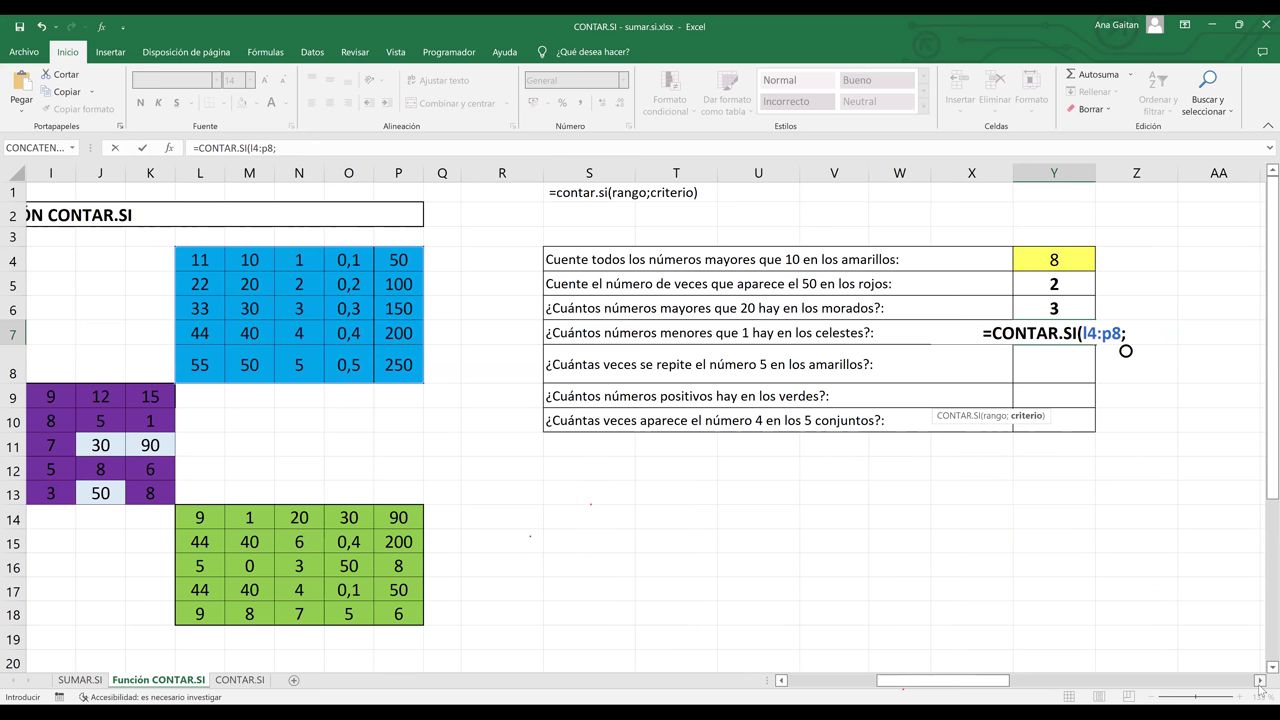
Complete the Y7 CONTAR.SI formula with the criterion "<1" and enter it, then reselect the cell to check the formula
{"action": "type", "text": "\""}
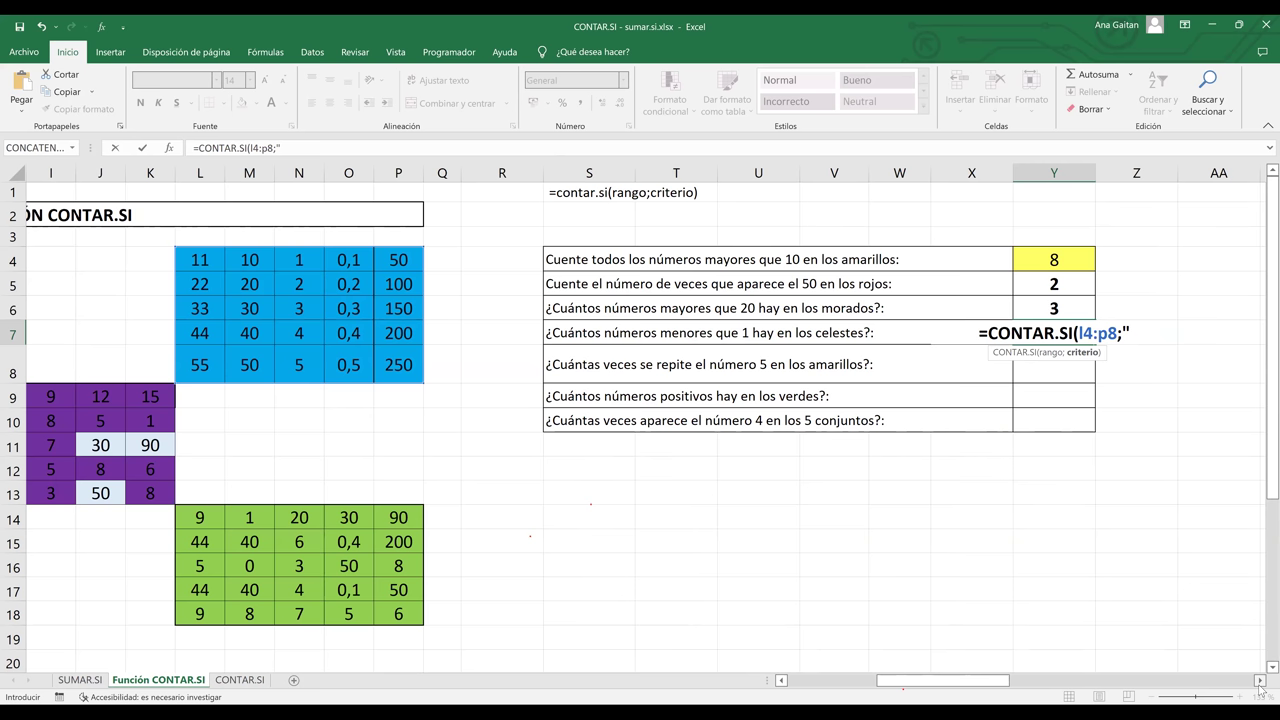
{"action": "type", "text": "<1\""}
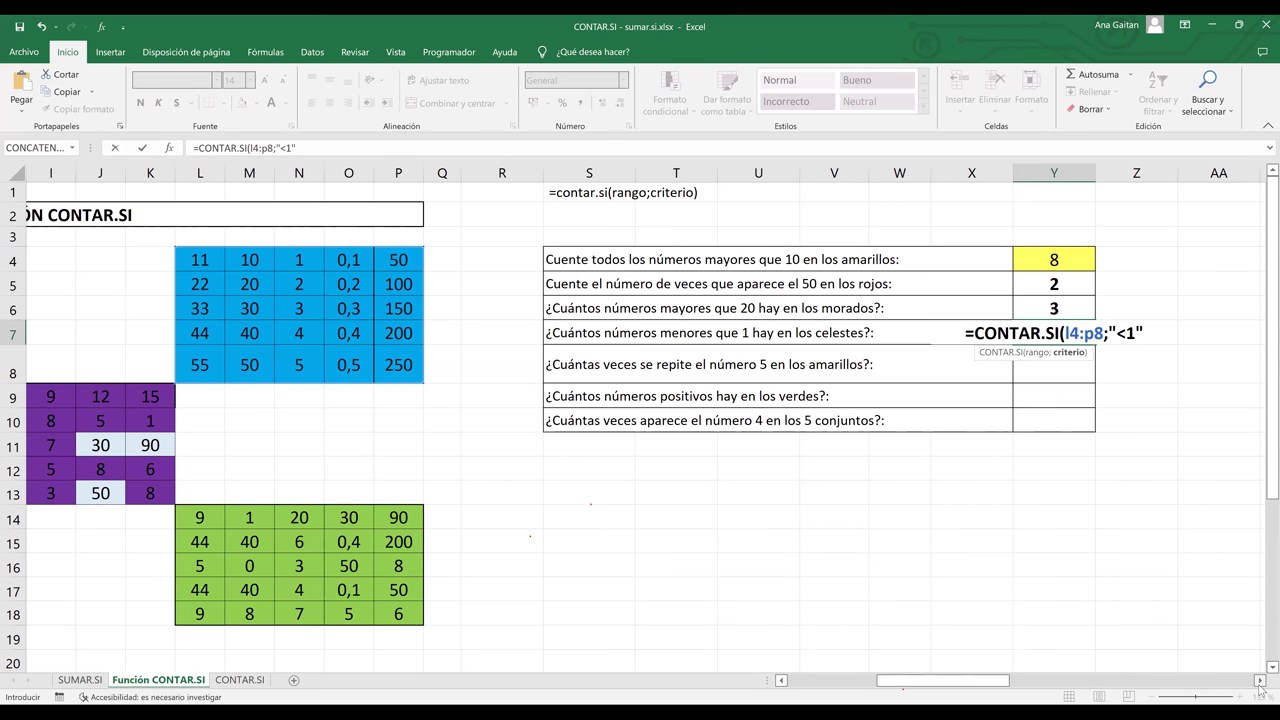
{"action": "type", "text": ")"}
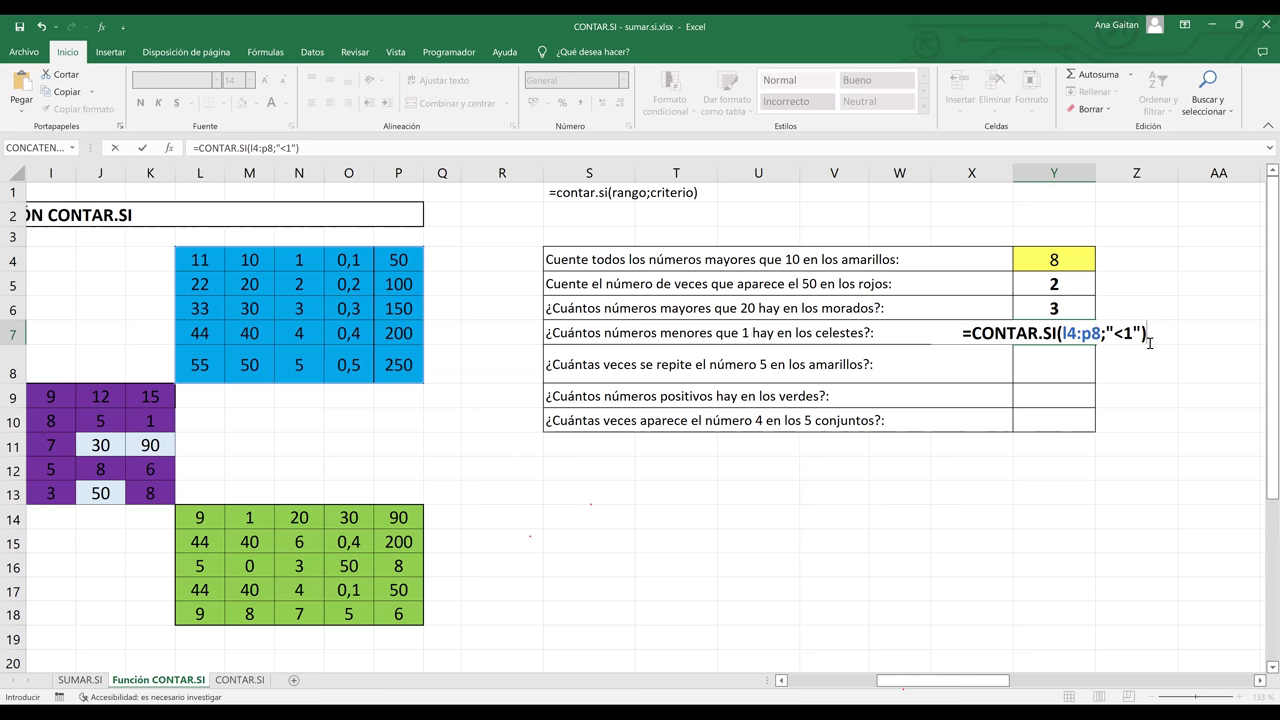
{"action": "key", "text": "Return"}
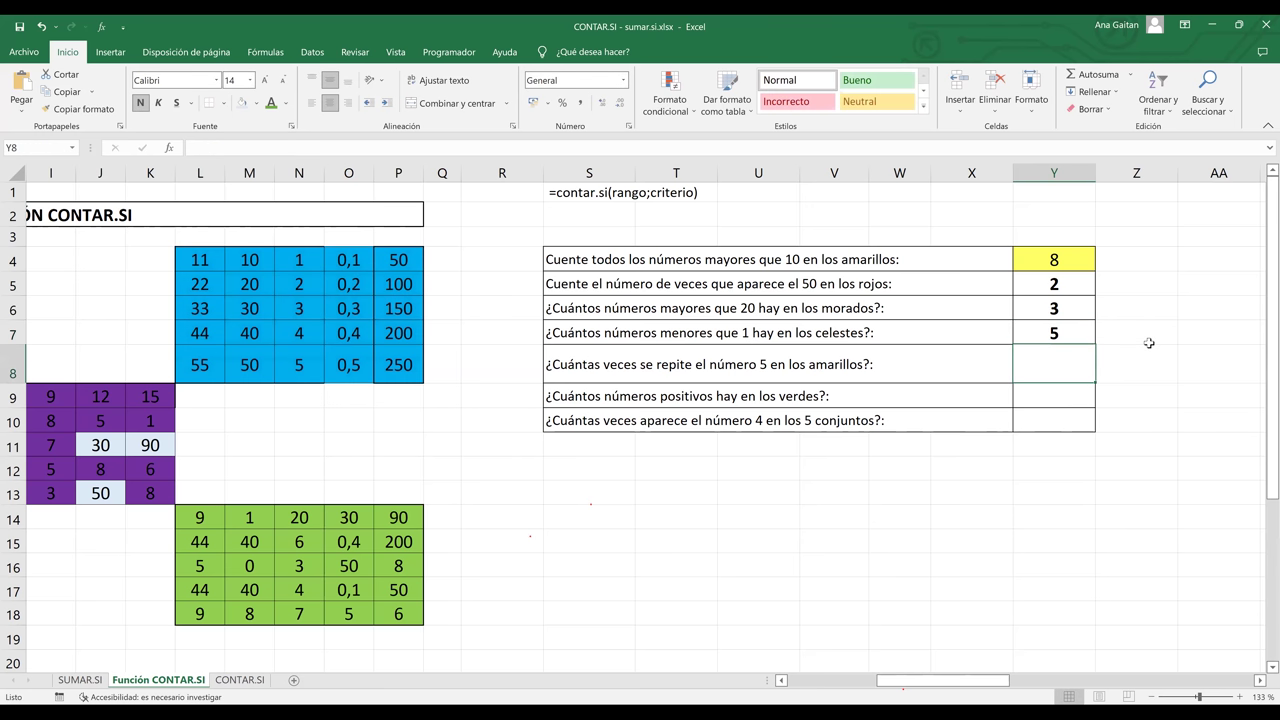
{"action": "left_click", "coordinate": [1058, 332]}
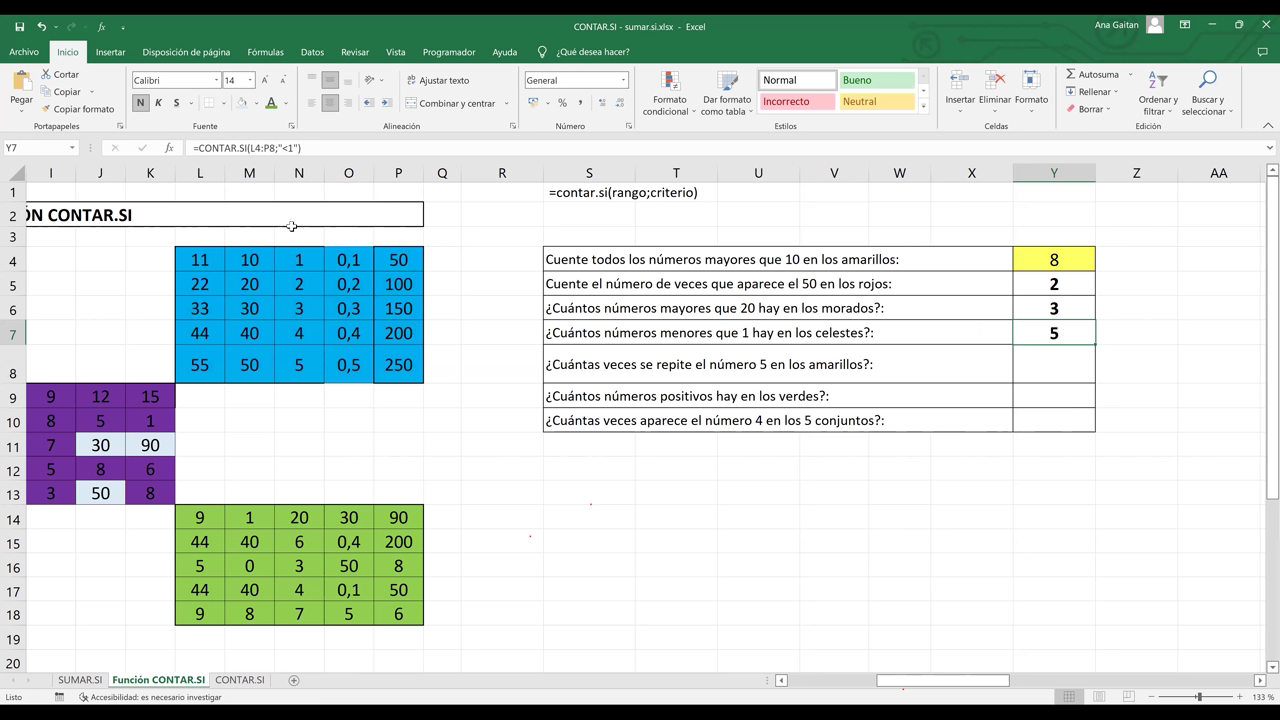
Fill the numbers less than 1 in the blue block, O4:O8, with light blue and check them one by one against Y7
{"action": "left_click_drag", "start_coordinate": [342, 274], "coordinate": [340, 363]}
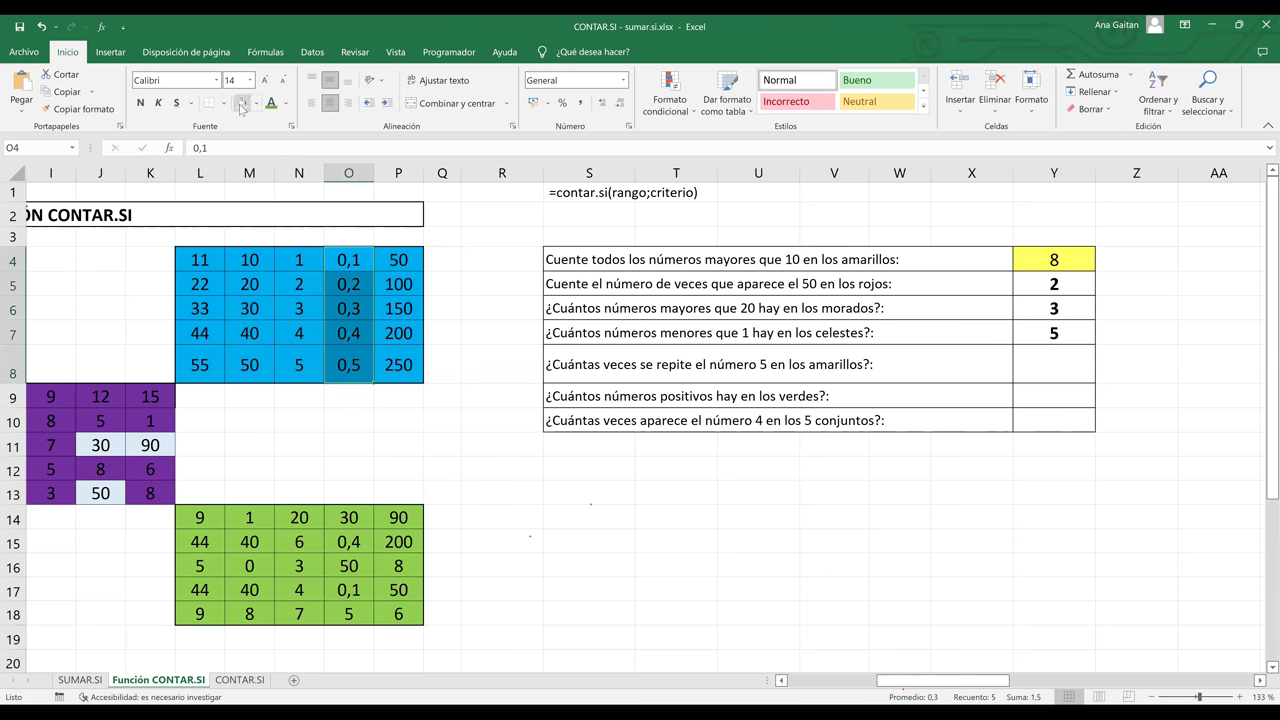
{"action": "left_click", "coordinate": [241, 103]}
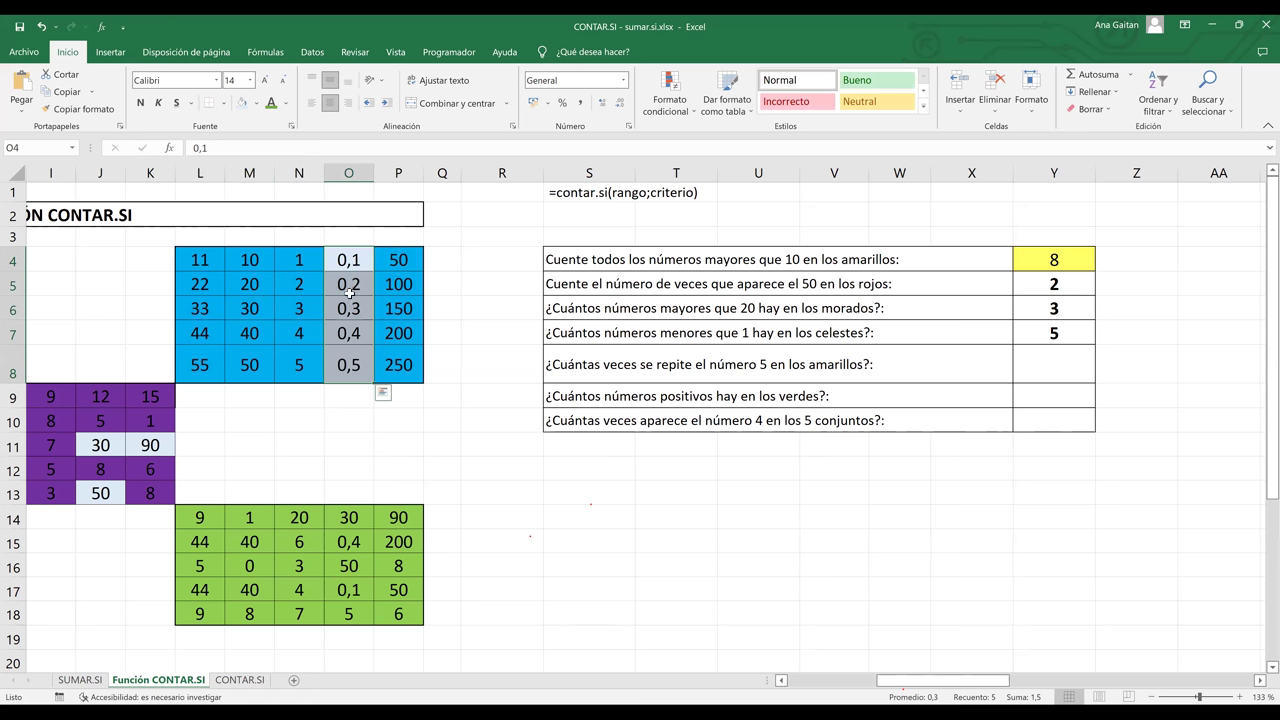
{"action": "left_click", "coordinate": [352, 366]}
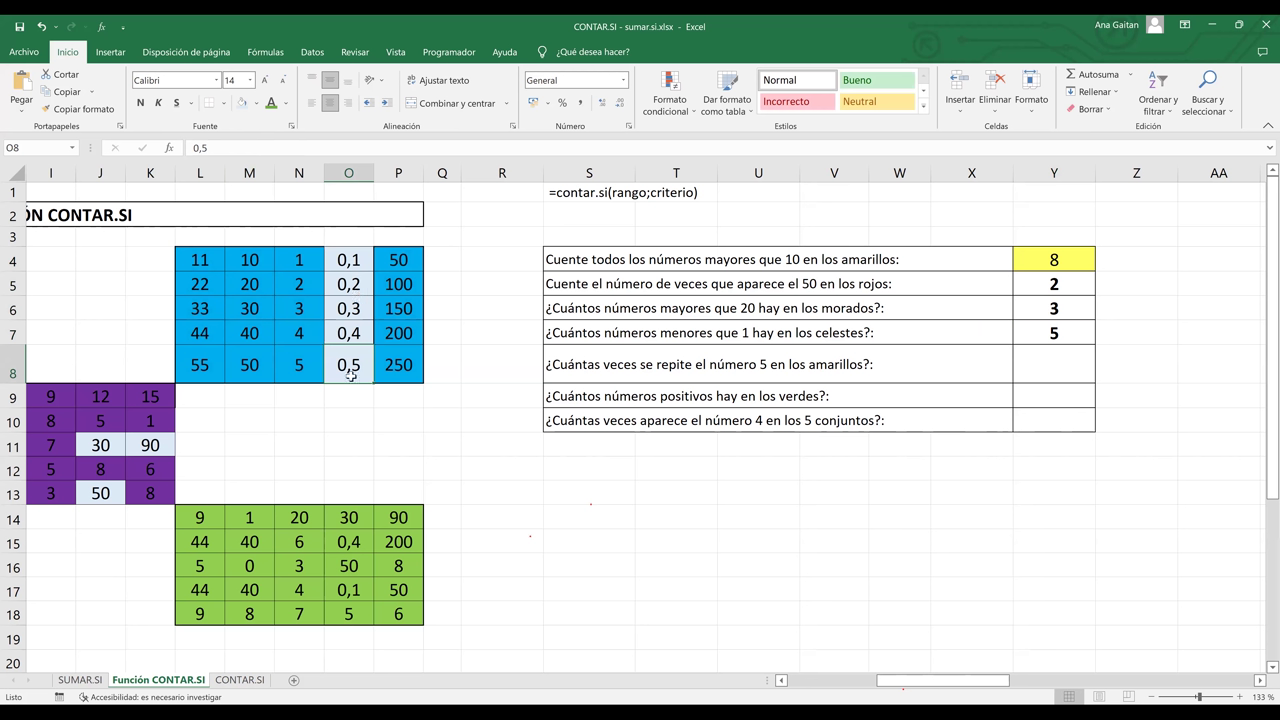
{"action": "left_click", "coordinate": [352, 333]}
{"action": "left_click", "coordinate": [352, 308]}
{"action": "left_click", "coordinate": [352, 284]}
{"action": "left_click", "coordinate": [352, 262]}
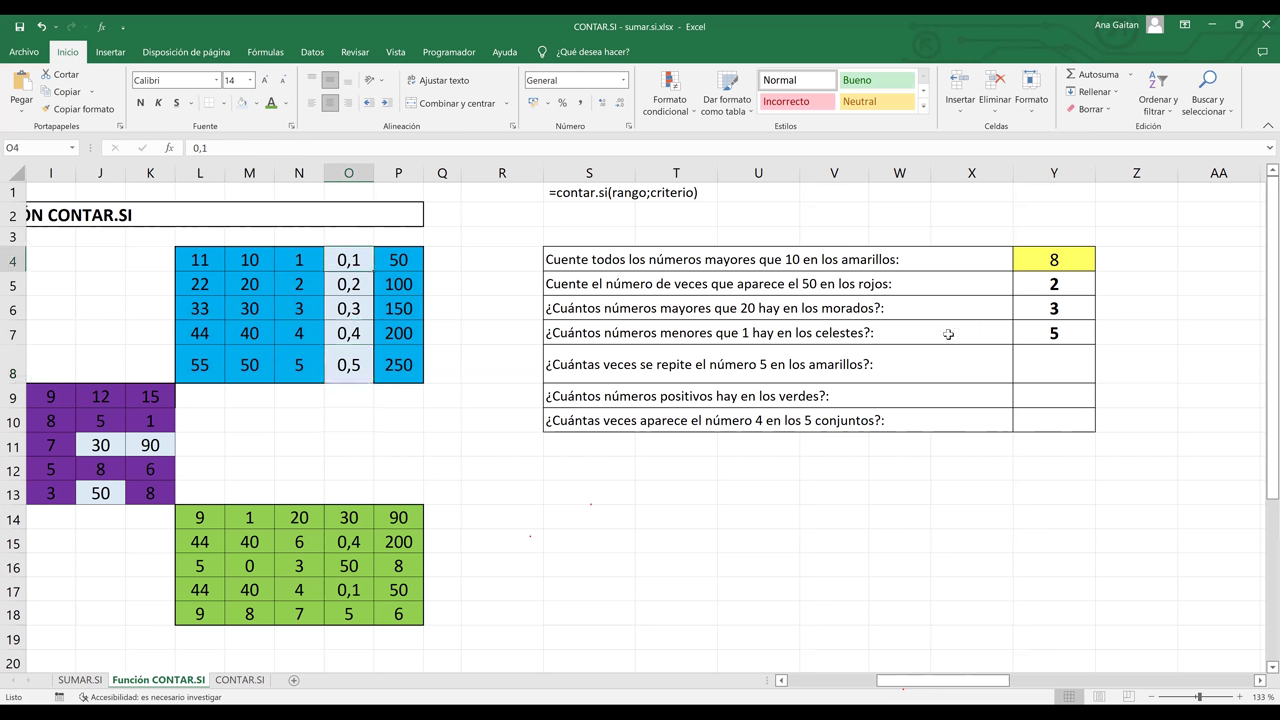
{"action": "left_click", "coordinate": [1031, 336]}
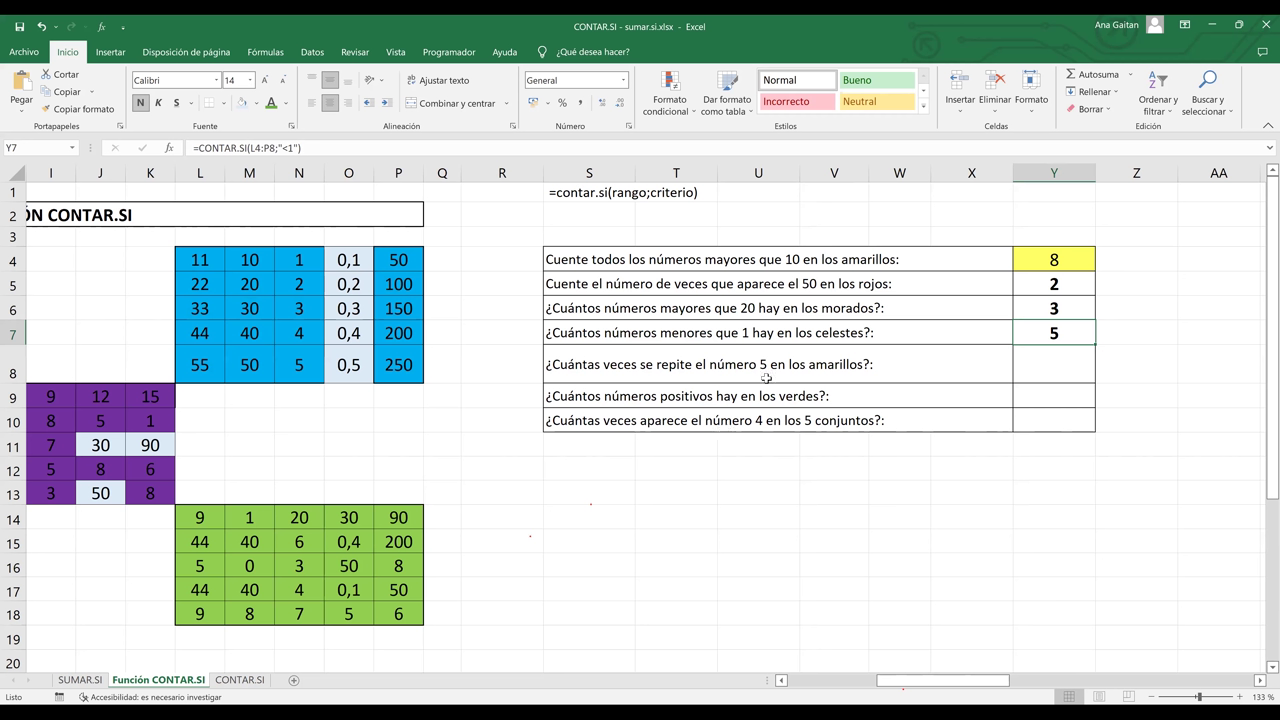
Start a CONTAR.SI formula in Y8 with the yellow block B4:F8 as its range, ready for the criterion
{"action": "left_click", "coordinate": [1067, 371]}
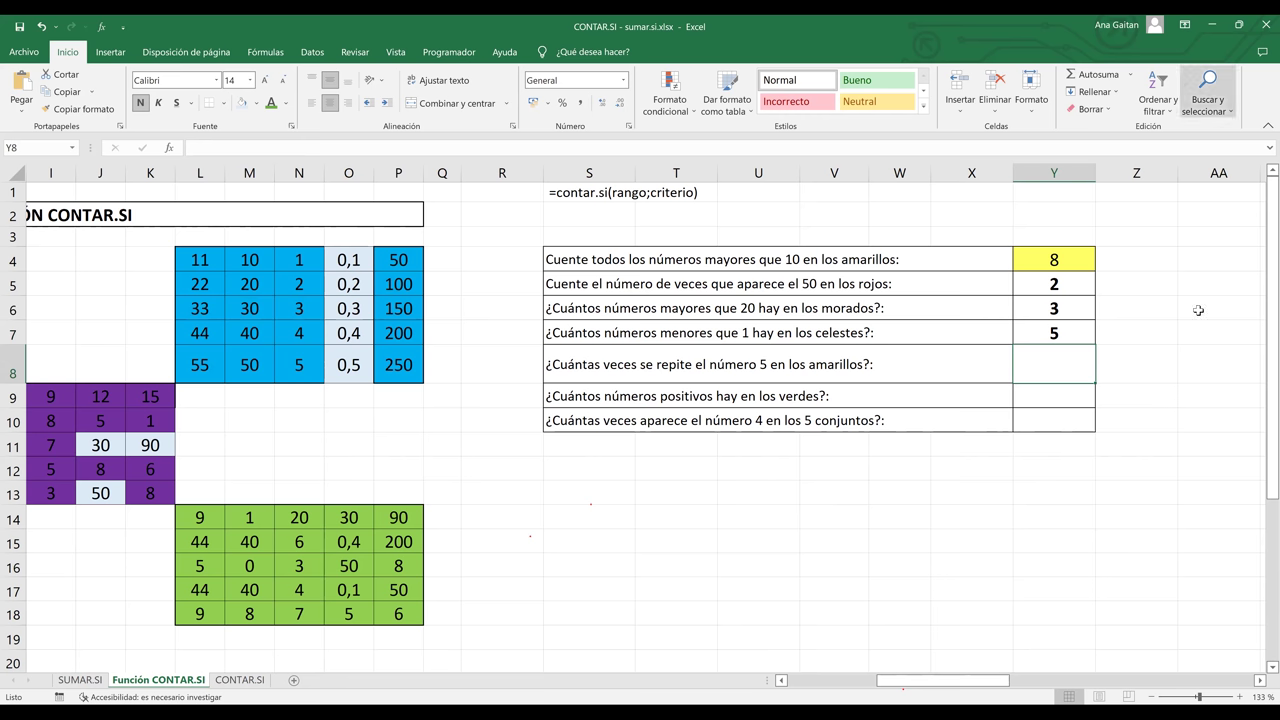
{"action": "type", "text": "="}
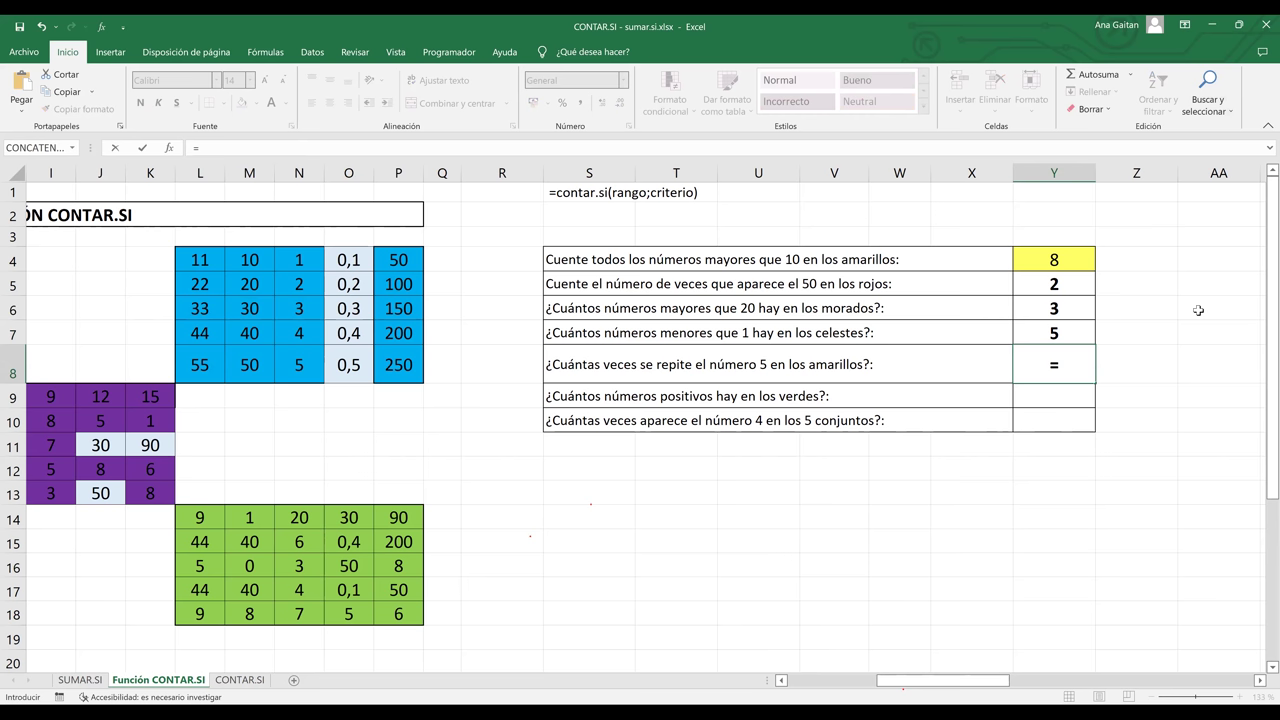
{"action": "type", "text": "conta"}
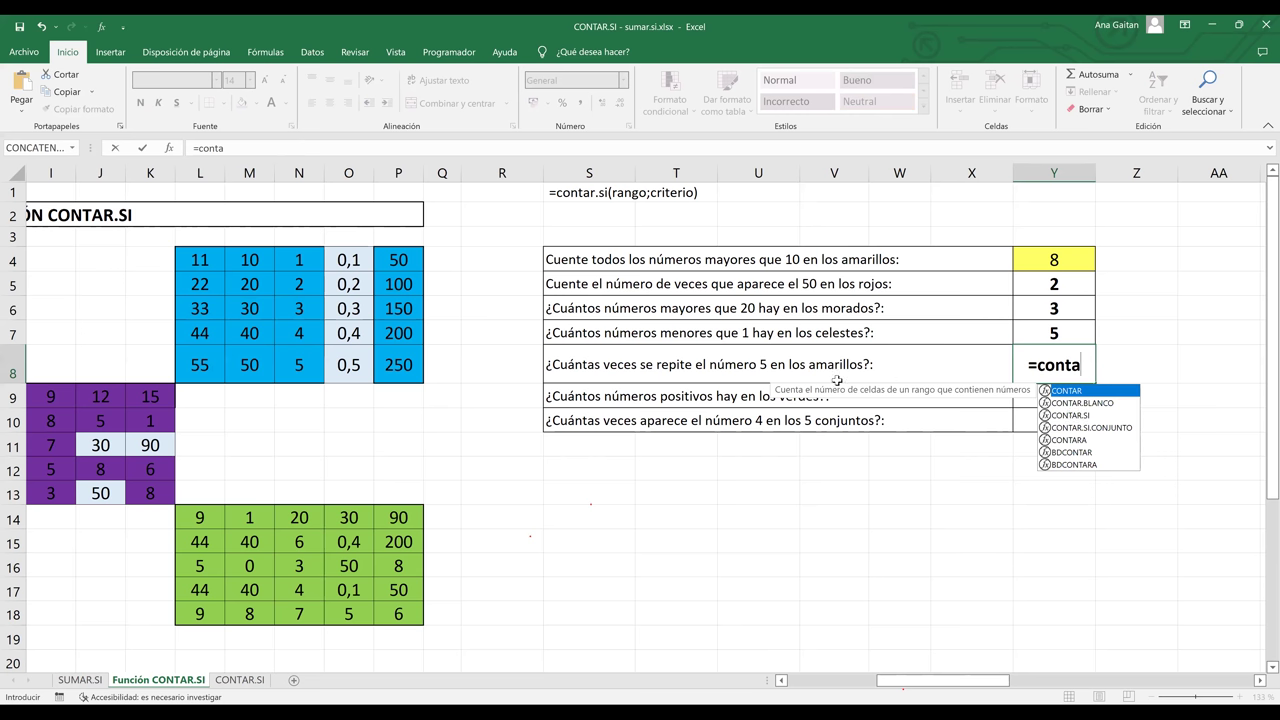
{"action": "key", "text": "Down"}
{"action": "key", "text": "Down"}
{"action": "key", "text": "Tab"}
{"action": "left_click_drag", "start_coordinate": [950, 685], "coordinate": [823, 685]}
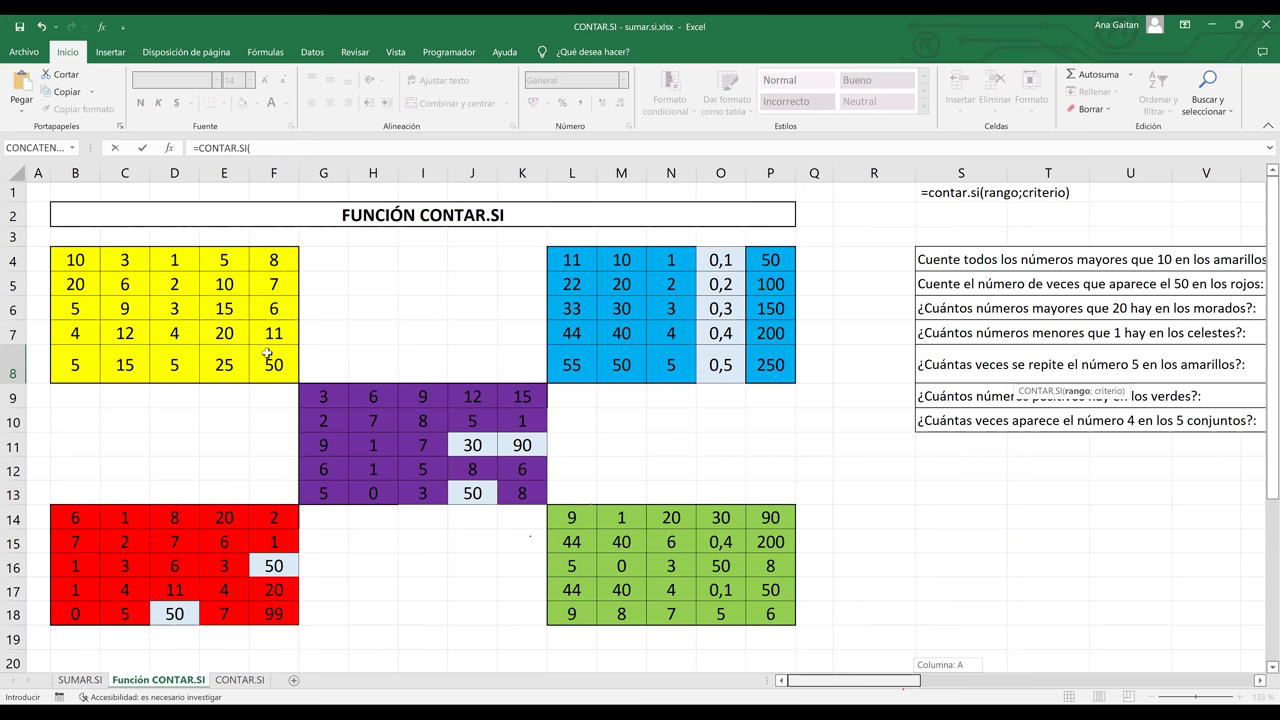
{"action": "left_click_drag", "start_coordinate": [75, 260], "coordinate": [270, 364]}
{"action": "type", "text": ";"}
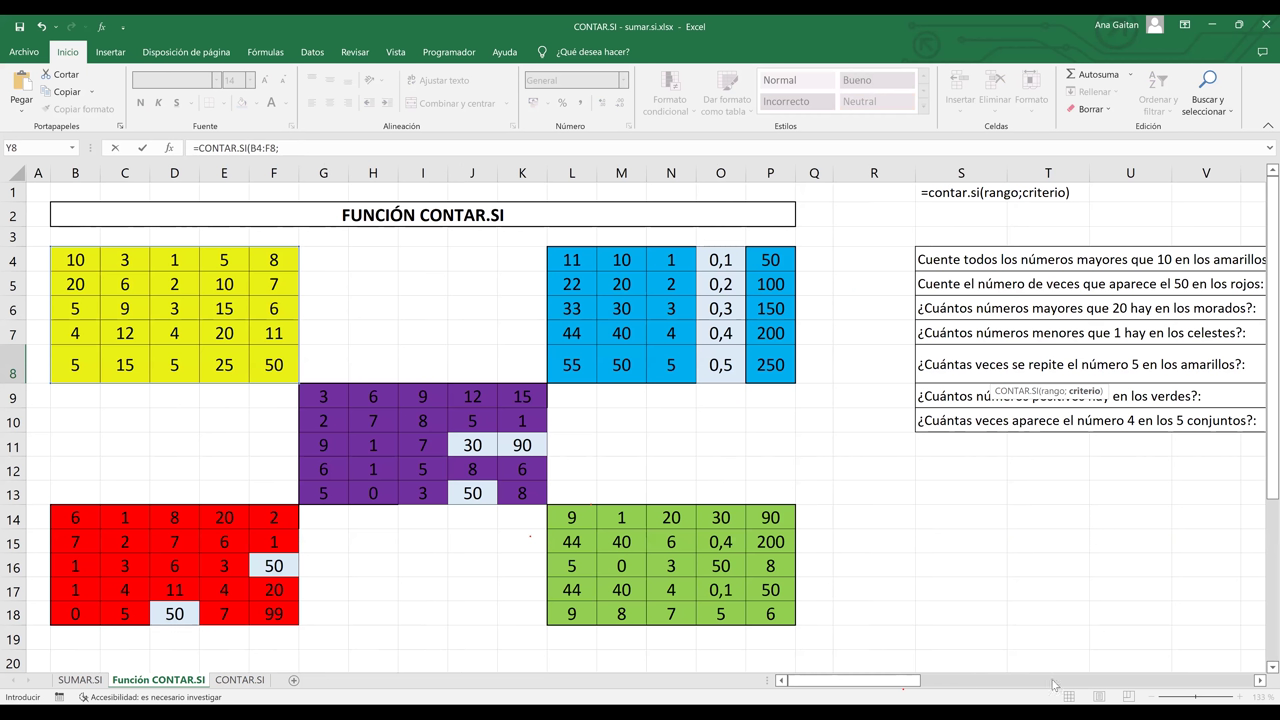
Complete the Y8 CONTAR.SI formula with the criterion "=5" and enter it
{"action": "left_click_drag", "start_coordinate": [897, 681], "coordinate": [1019, 684]}
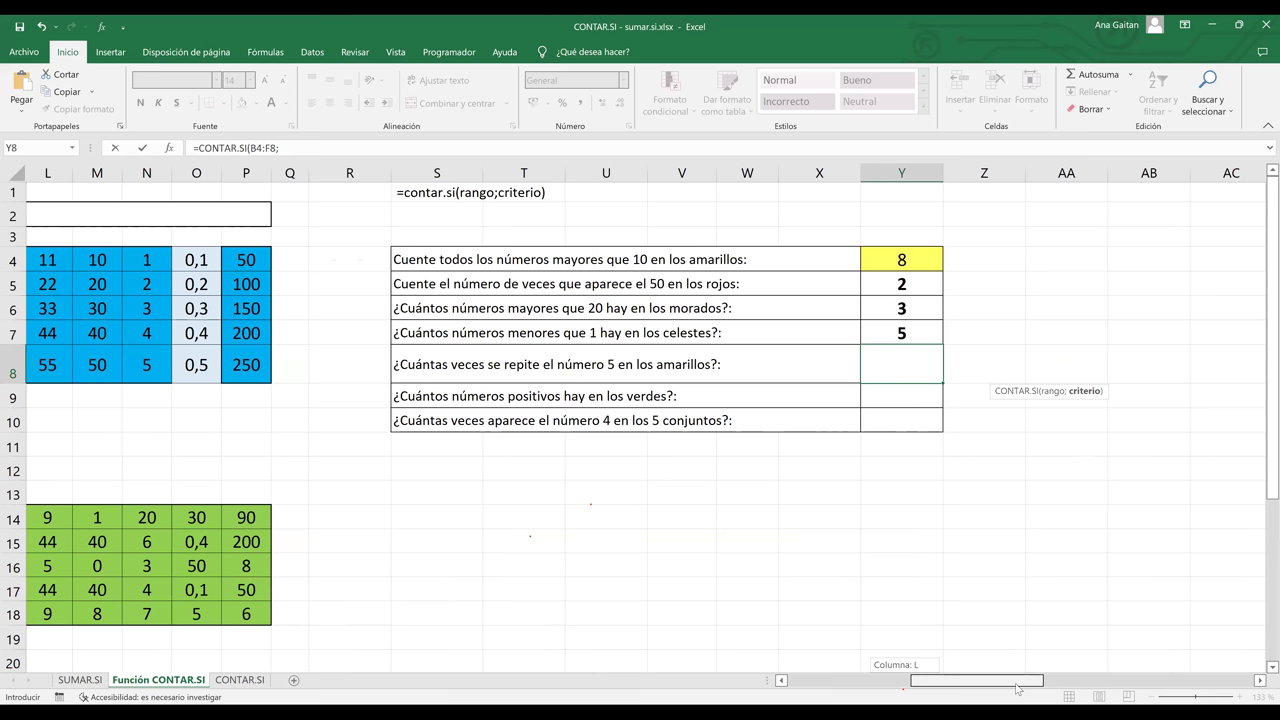
{"action": "left_click_drag", "start_coordinate": [1017, 688], "coordinate": [1016, 688]}
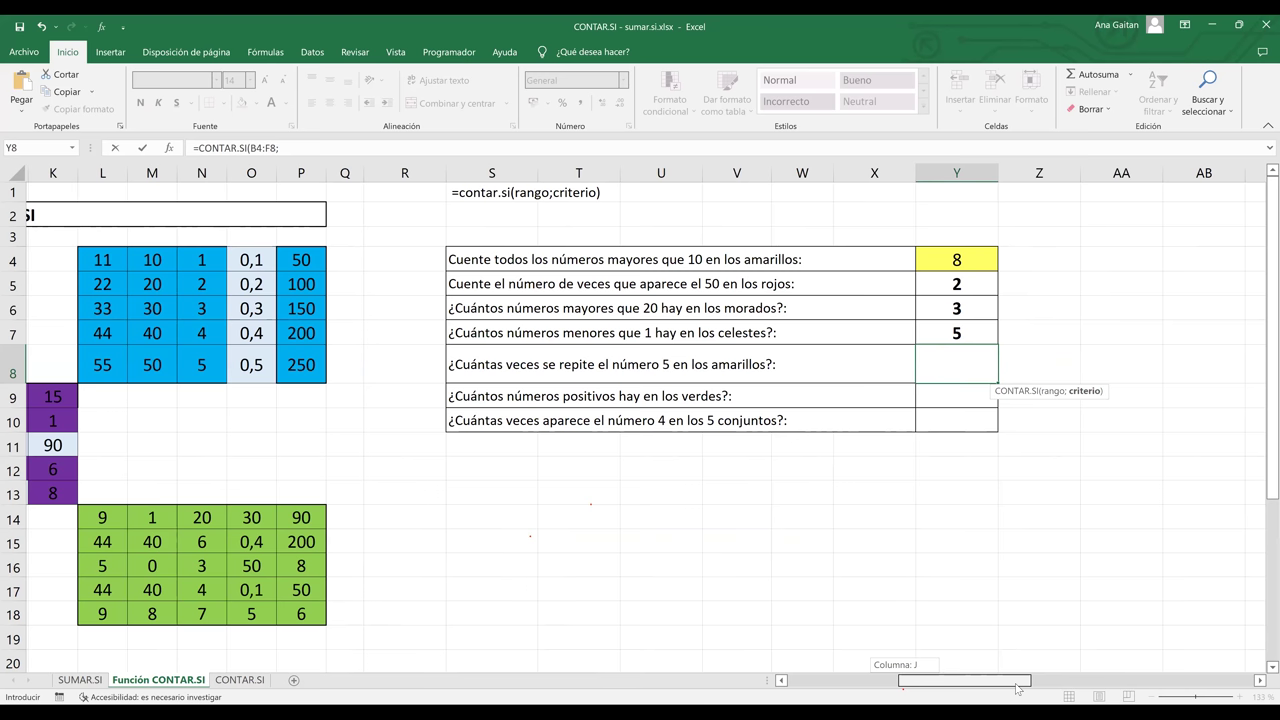
{"action": "type", "text": "'"}
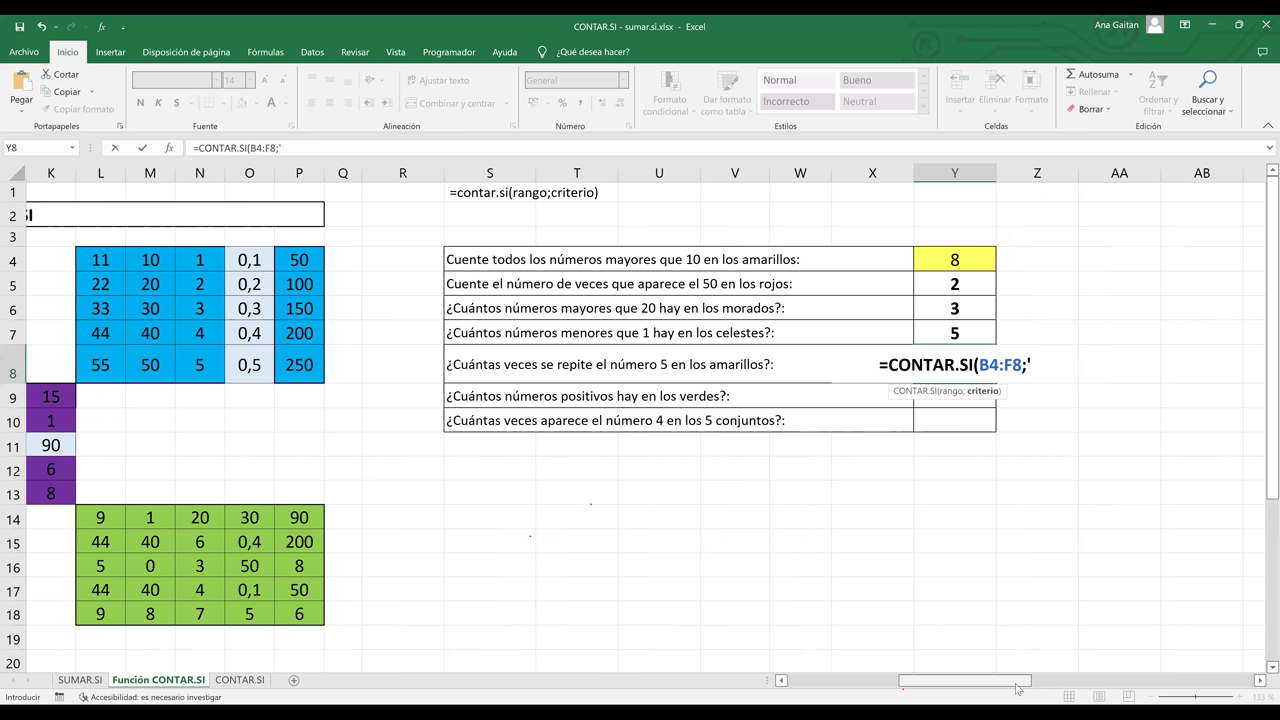
{"action": "type", "text": "=5\""}
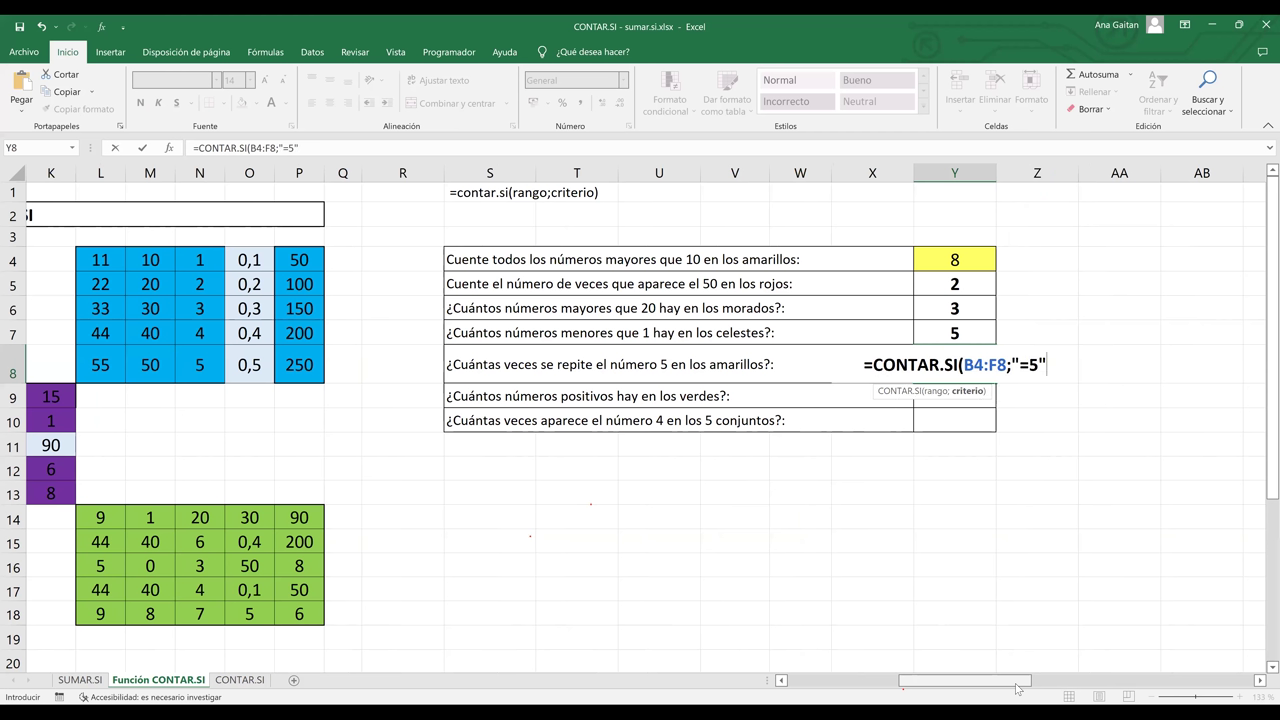
{"action": "type", "text": ")"}
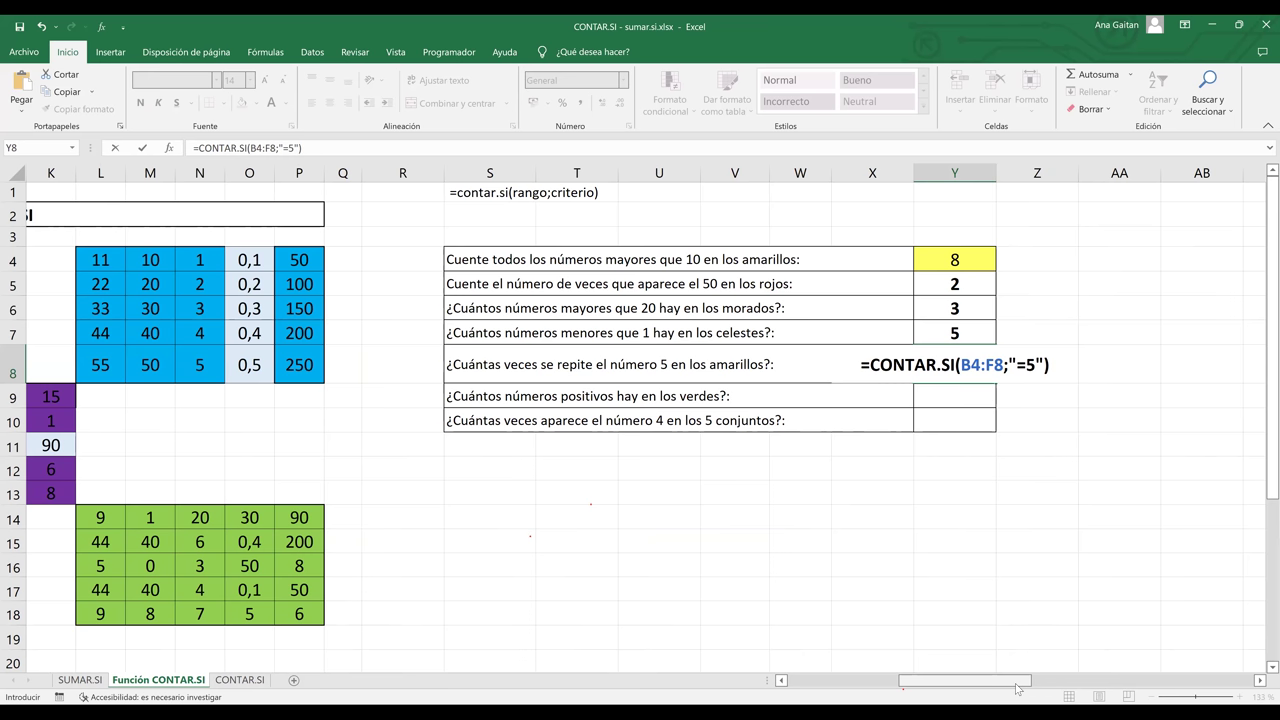
{"action": "key", "text": "Return"}
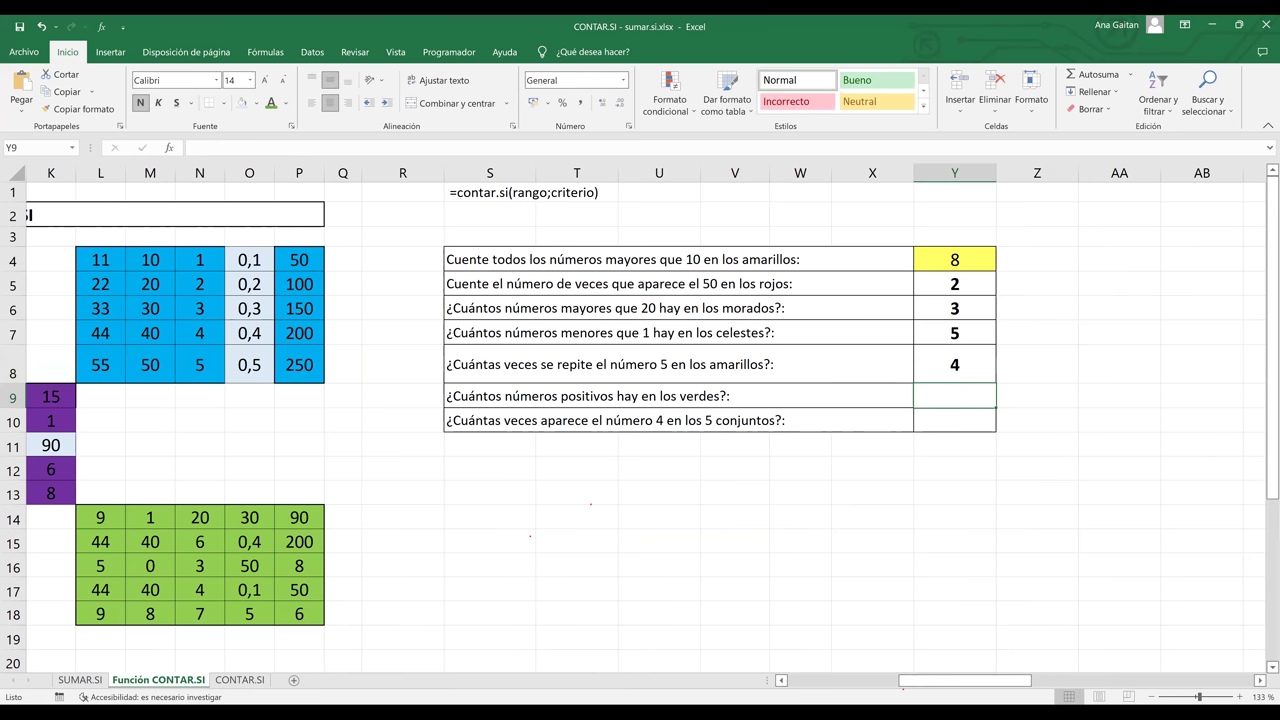
Select every 5 in the yellow block, E4, B6, D8 and B8, and fill those cells with light blue
{"action": "left_click_drag", "start_coordinate": [1015, 687], "coordinate": [860, 701]}
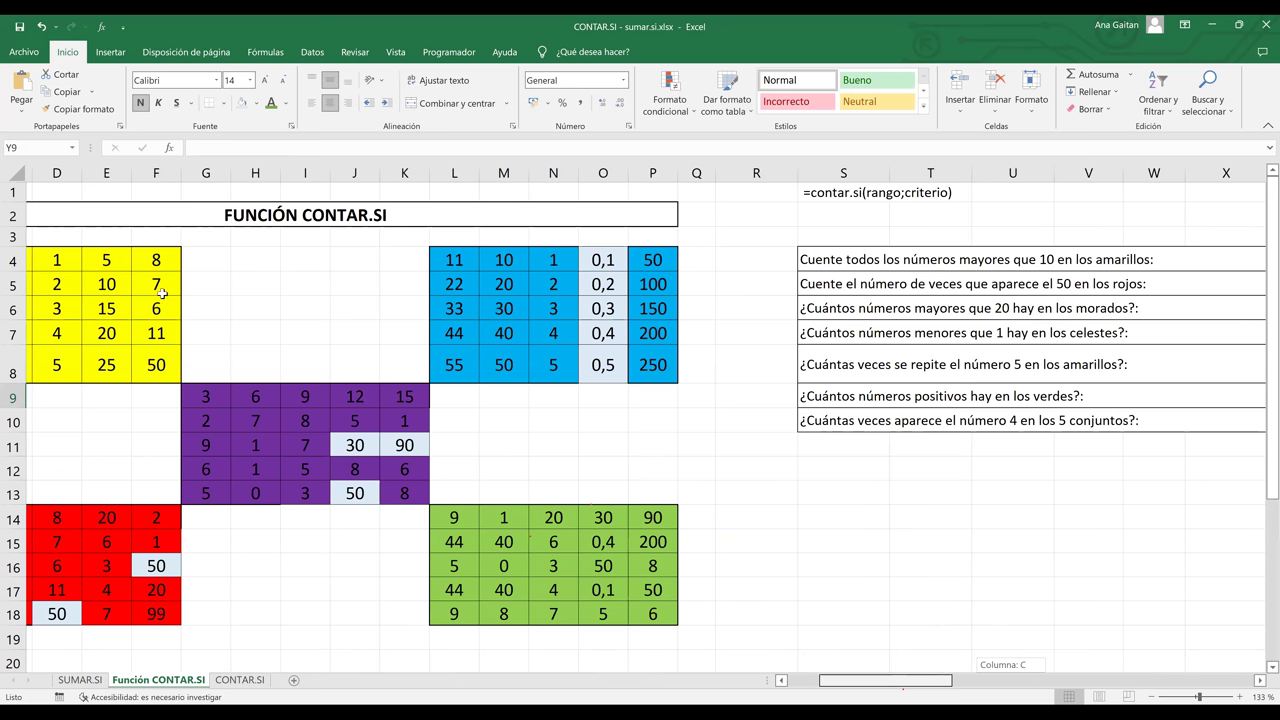
{"action": "left_click", "coordinate": [108, 268]}
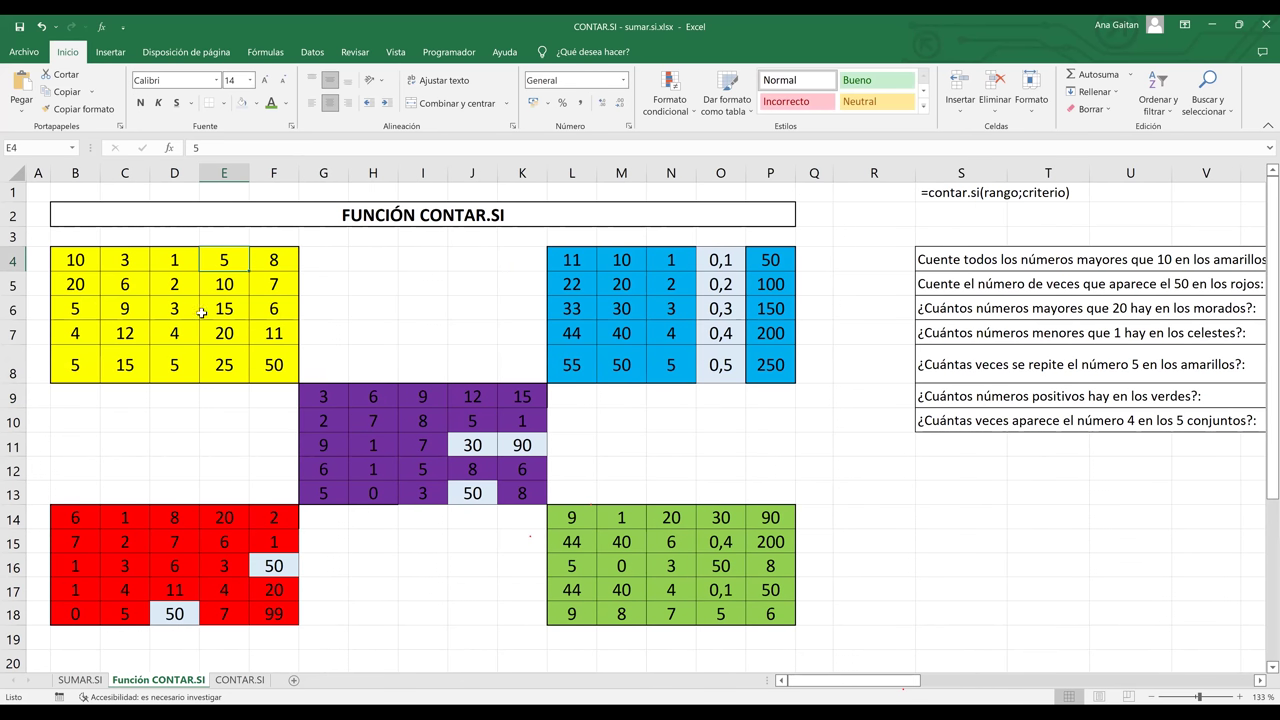
{"action": "left_click", "coordinate": [106, 316], "text": "ctrl"}
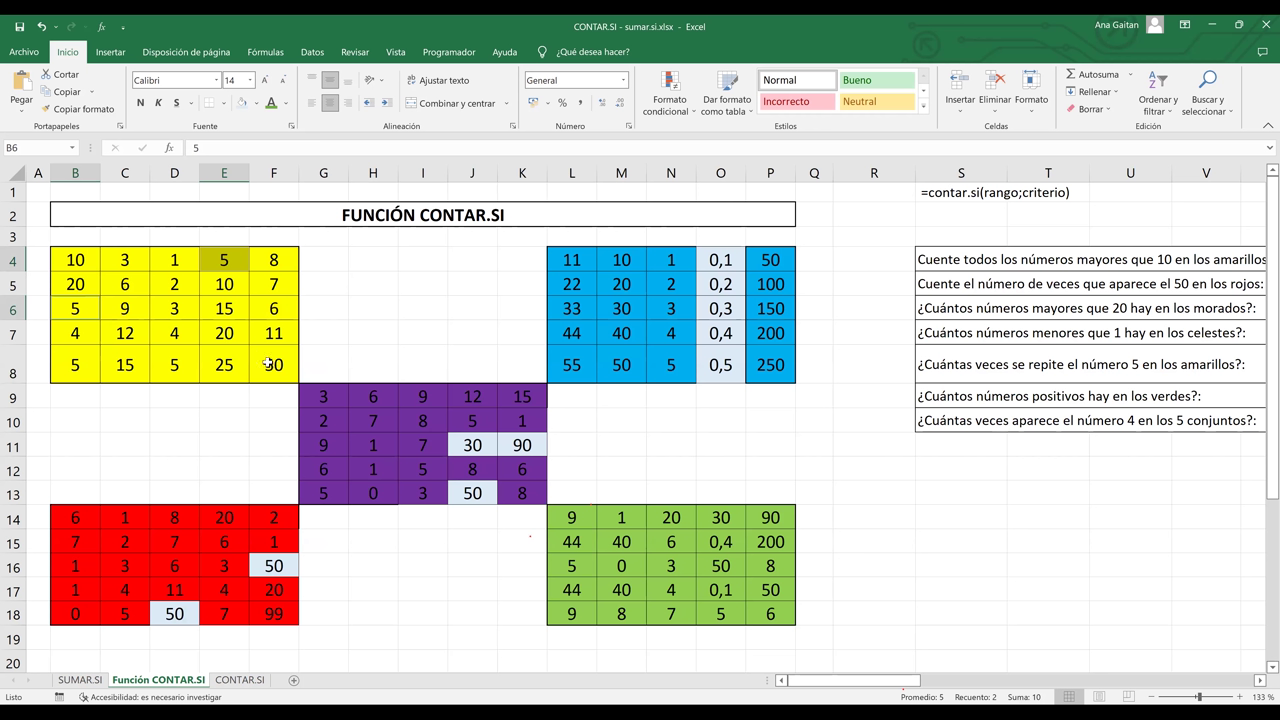
{"action": "left_click", "coordinate": [176, 365], "text": "ctrl"}
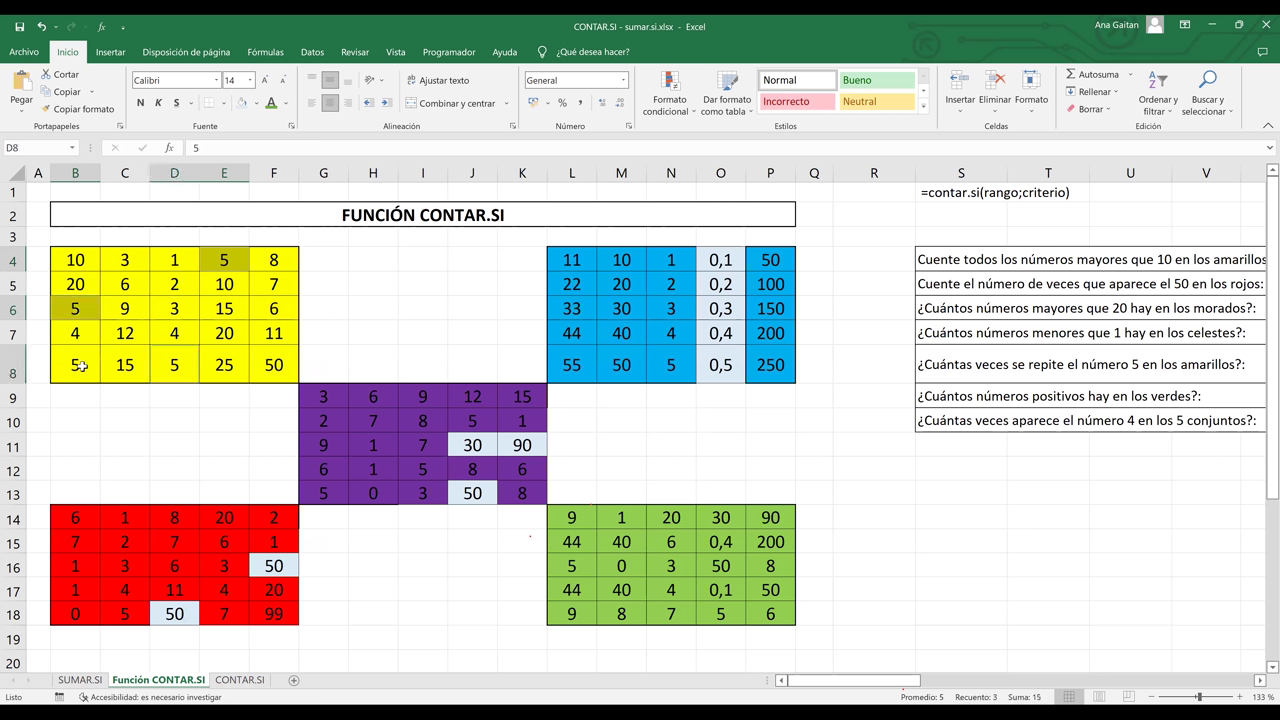
{"action": "left_click", "coordinate": [81, 367], "text": "ctrl"}
{"action": "left_click", "coordinate": [241, 103]}
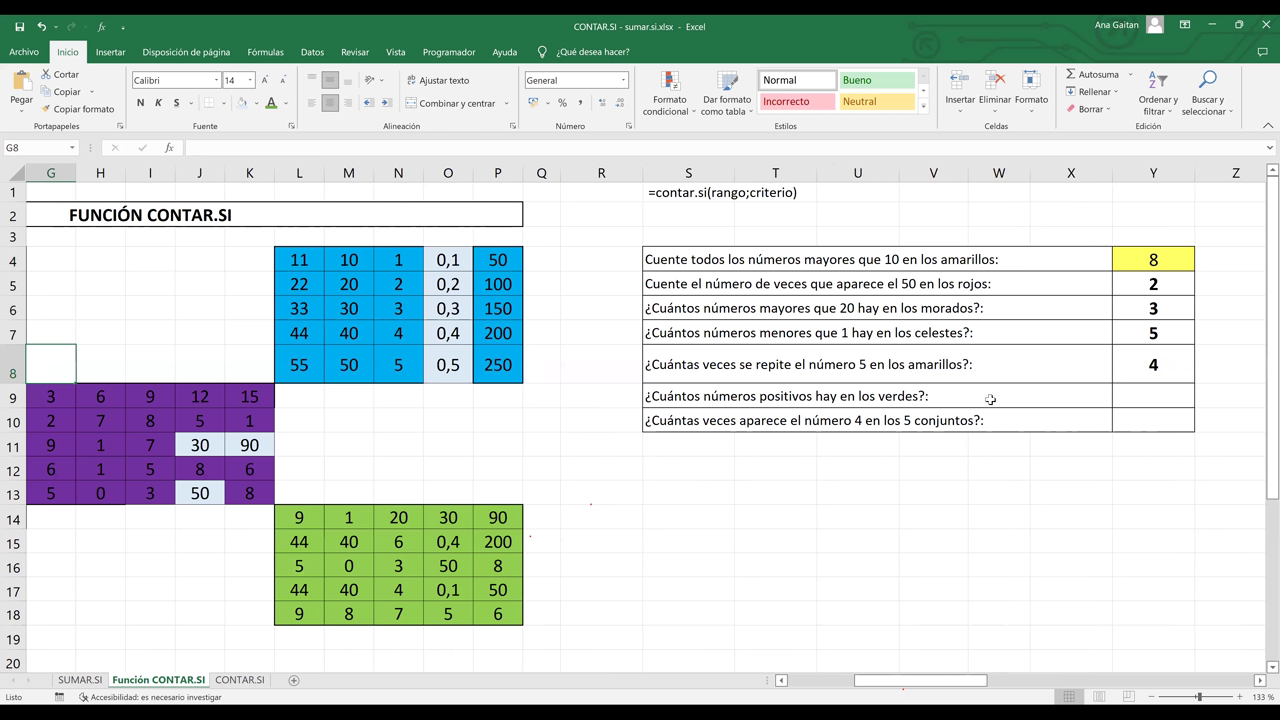
Start a CONTAR.SI formula in Y9 with the green block L14:P18 as its range, ready for the criterion
{"action": "left_click", "coordinate": [1135, 399]}
{"action": "type", "text": "=con"}
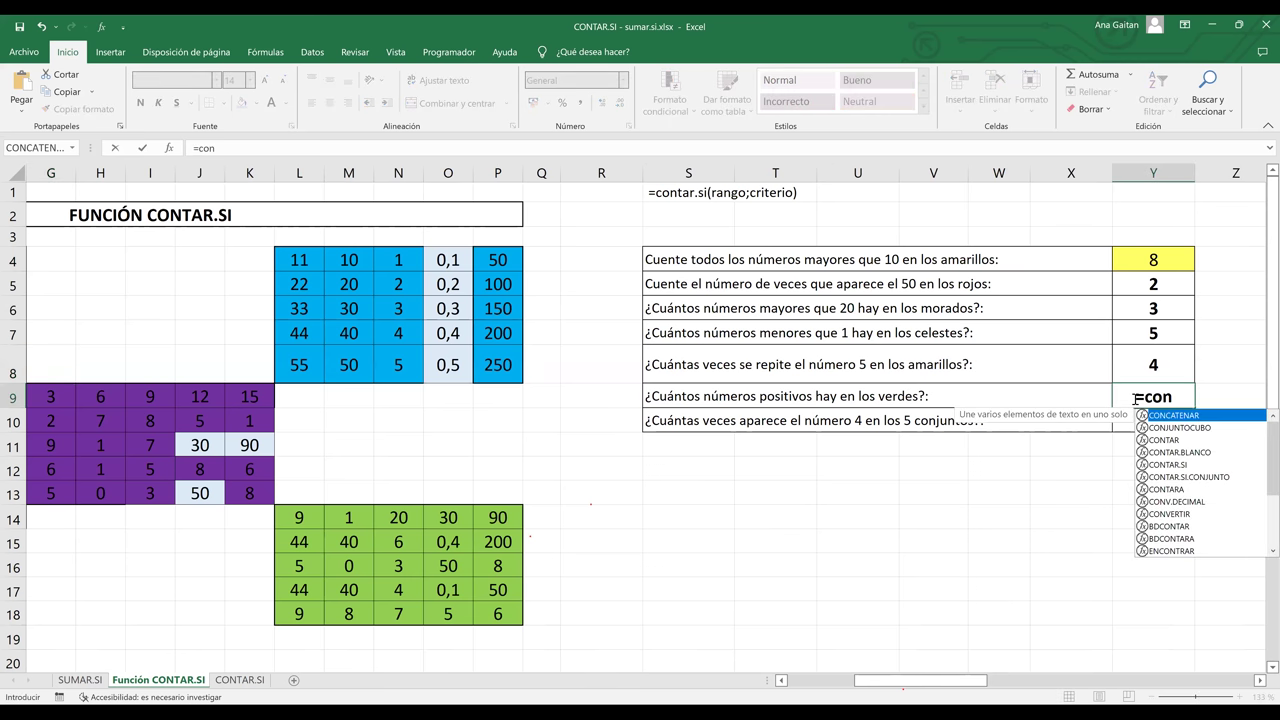
{"action": "type", "text": "tar.si"}
{"action": "key", "text": "Tab"}
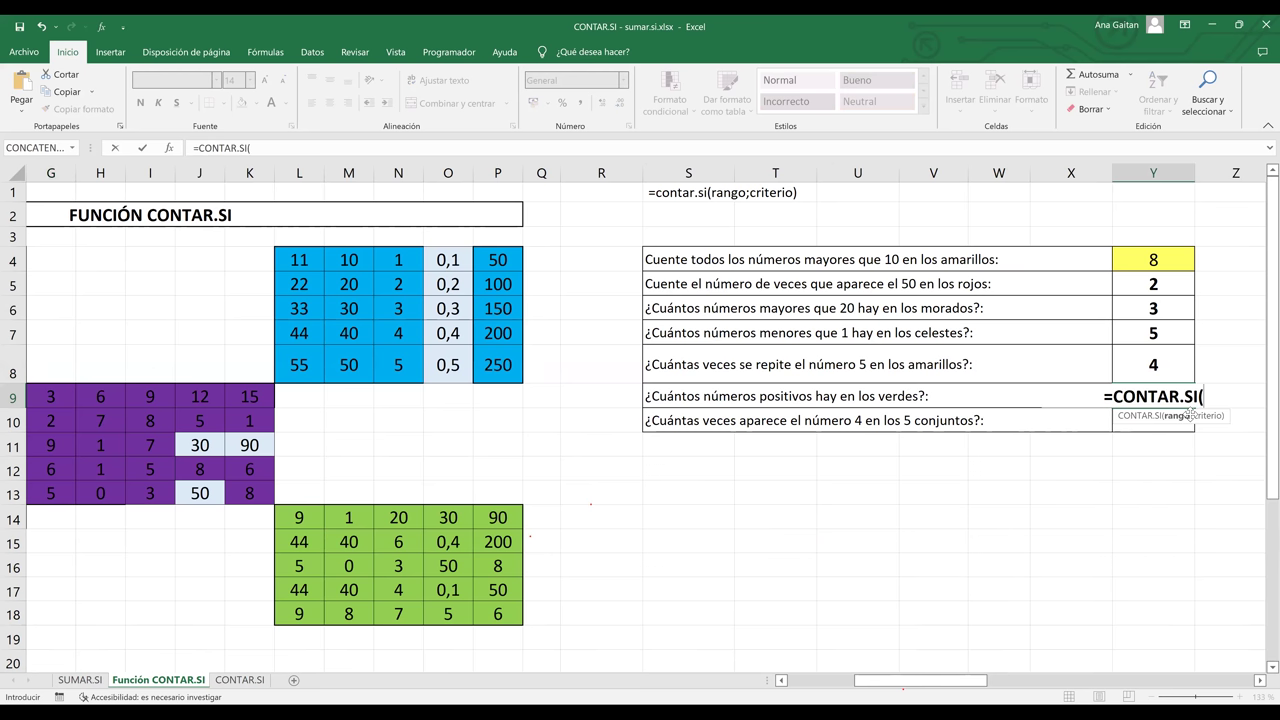
{"action": "left_click", "coordinate": [300, 518]}
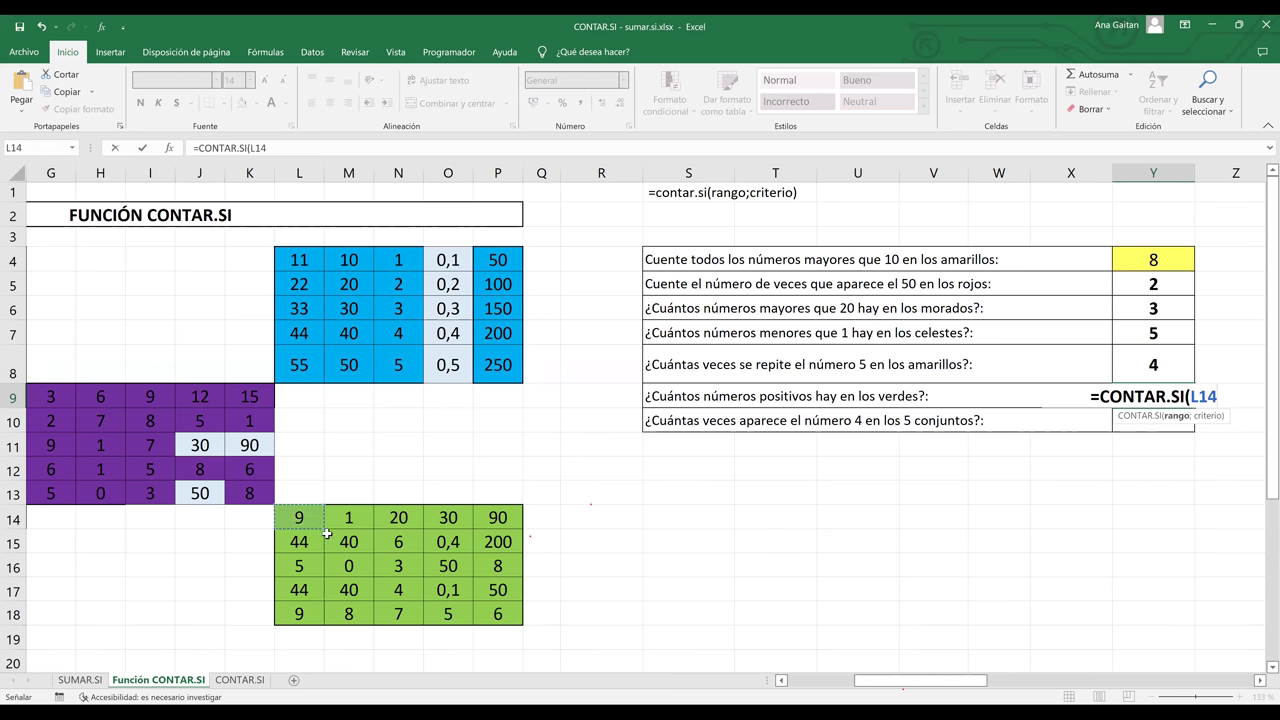
{"action": "left_click", "coordinate": [498, 613], "text": "shift"}
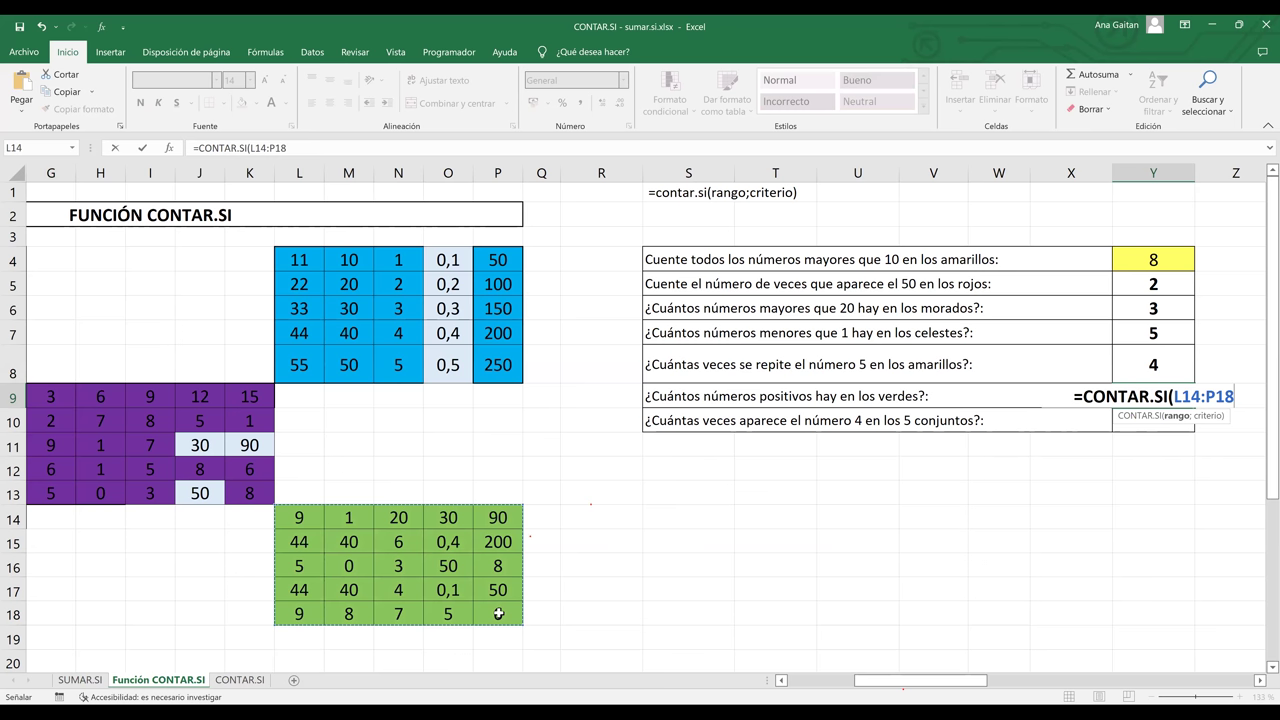
{"action": "type", "text": ";"}
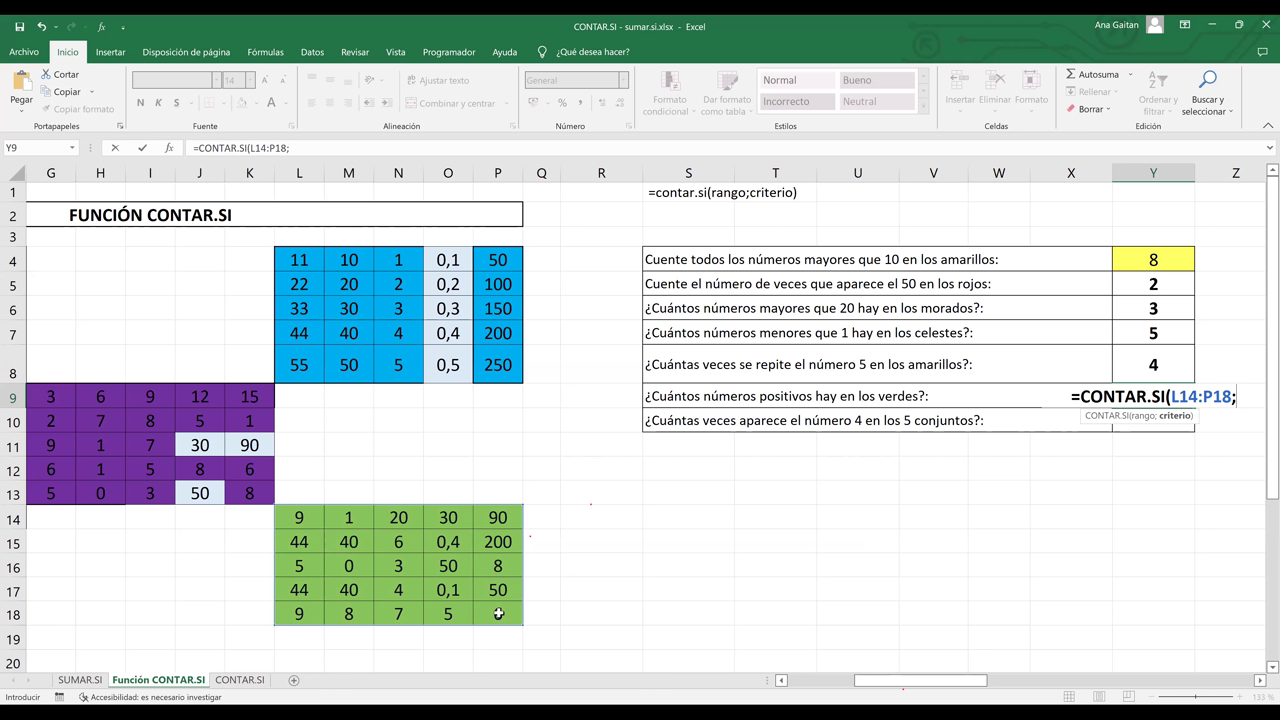
Complete the Y9 CONTAR.SI formula with the criterion ">=1" and enter it
{"action": "type", "text": "\""}
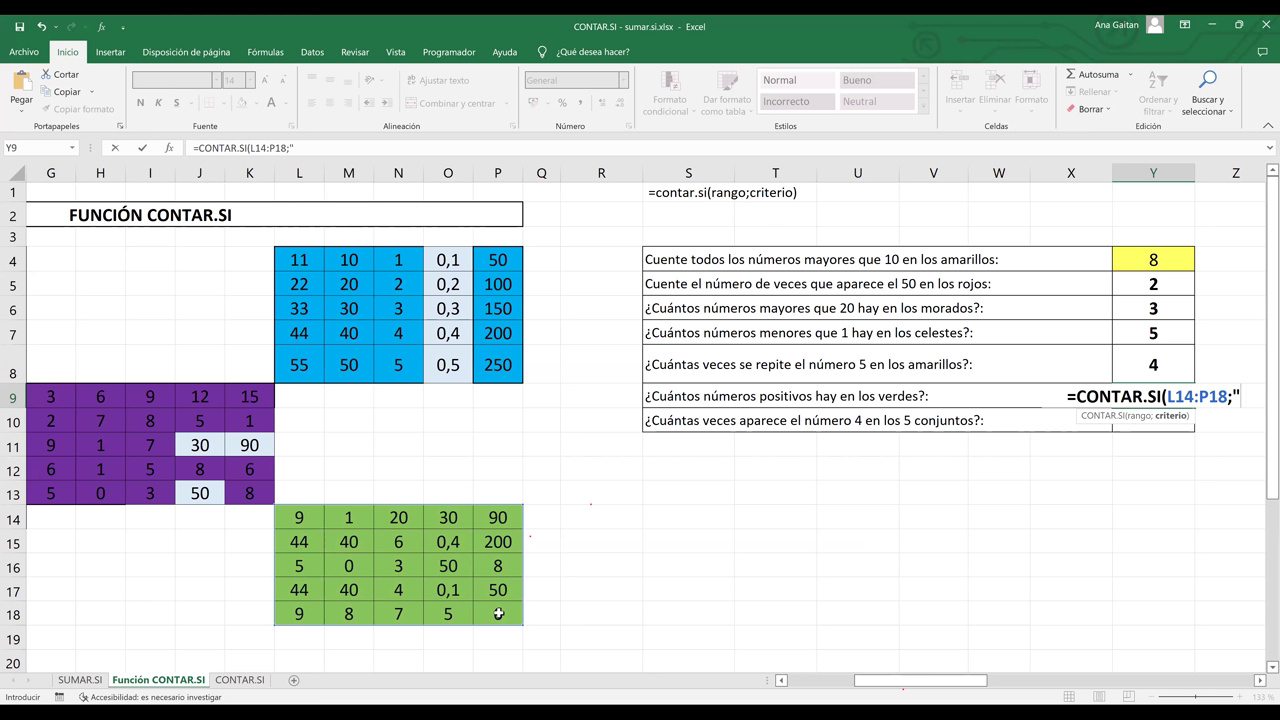
{"action": "type", "text": ">"}
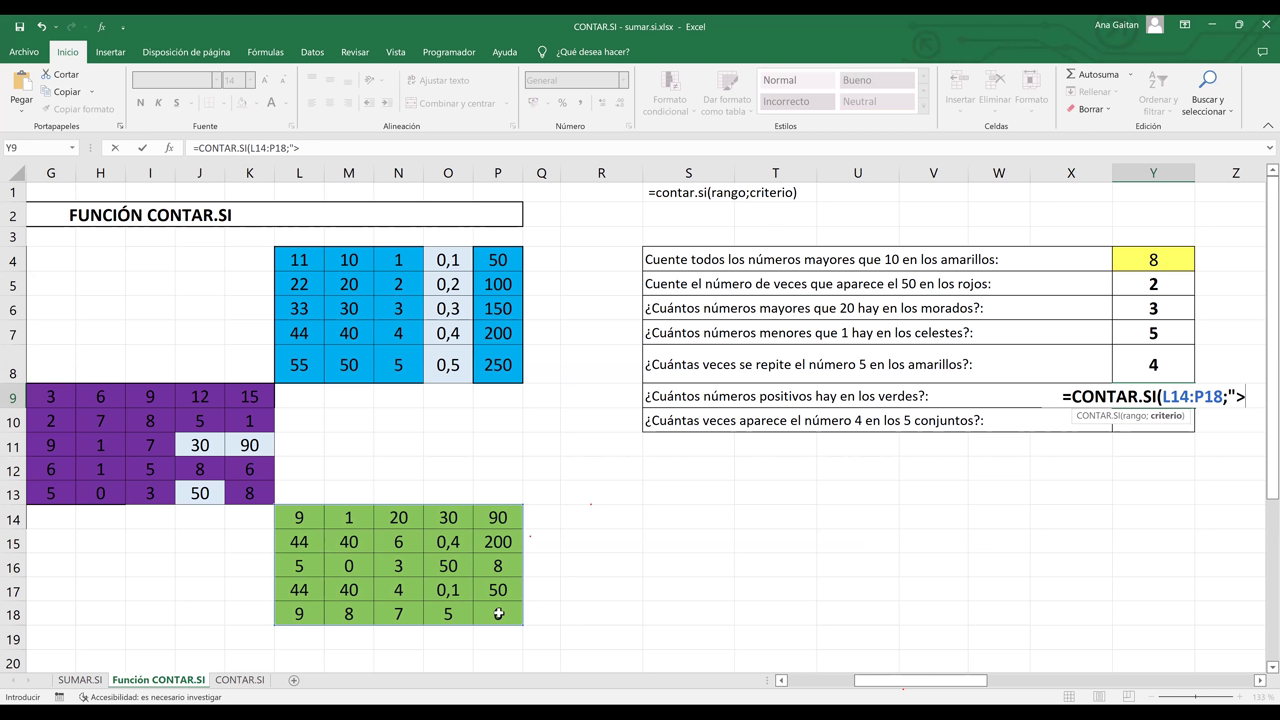
{"action": "type", "text": "="}
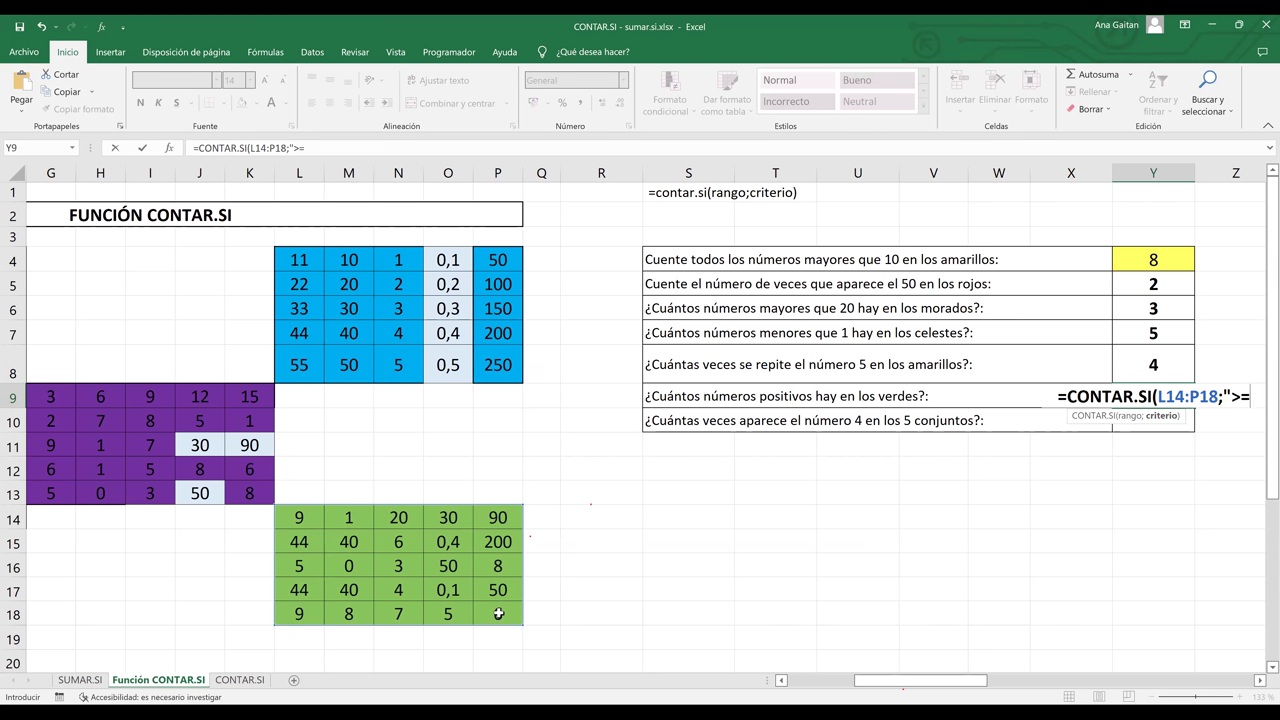
{"action": "type", "text": "1"}
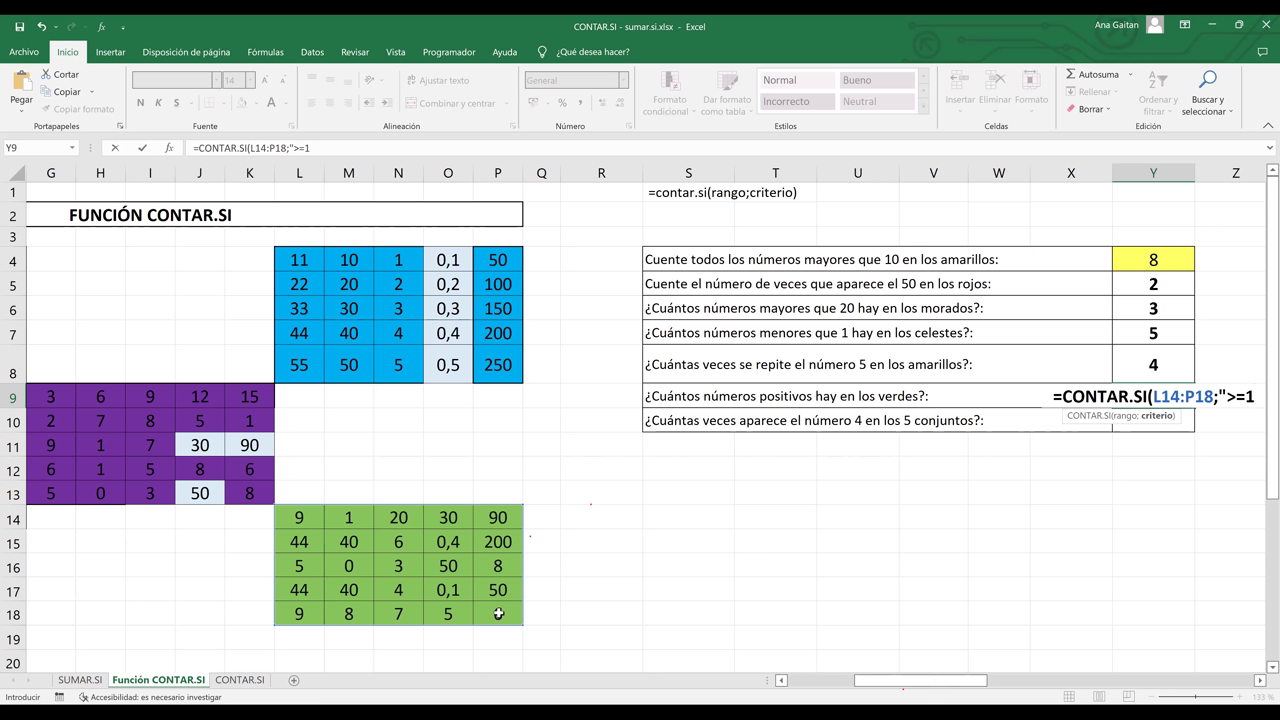
{"action": "type", "text": "'"}
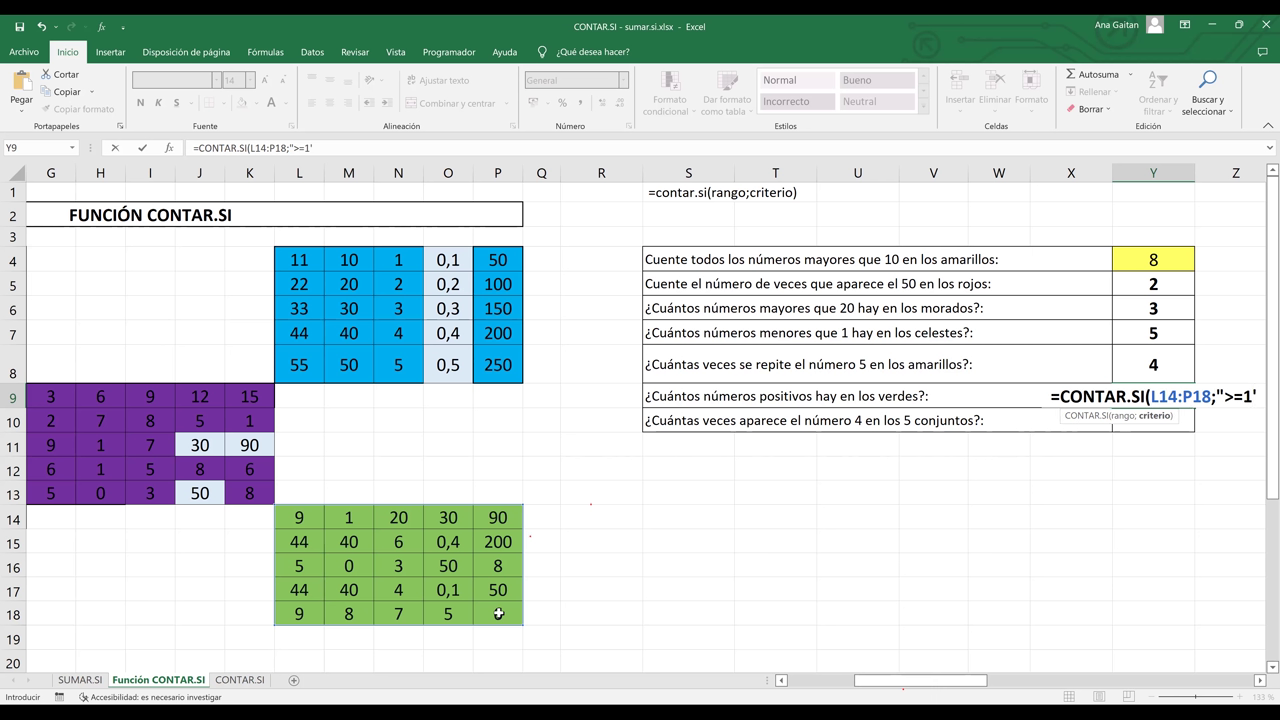
{"action": "key", "text": "BackSpace"}
{"action": "type", "text": "\""}
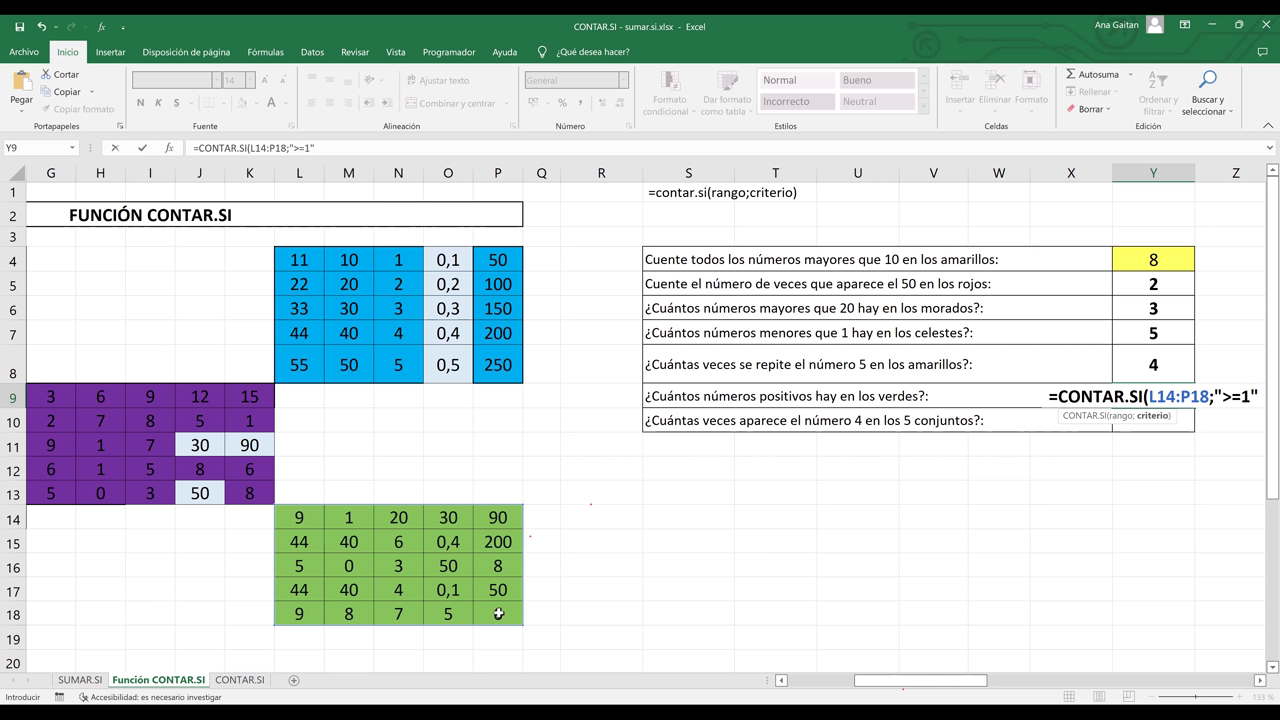
{"action": "type", "text": ")"}
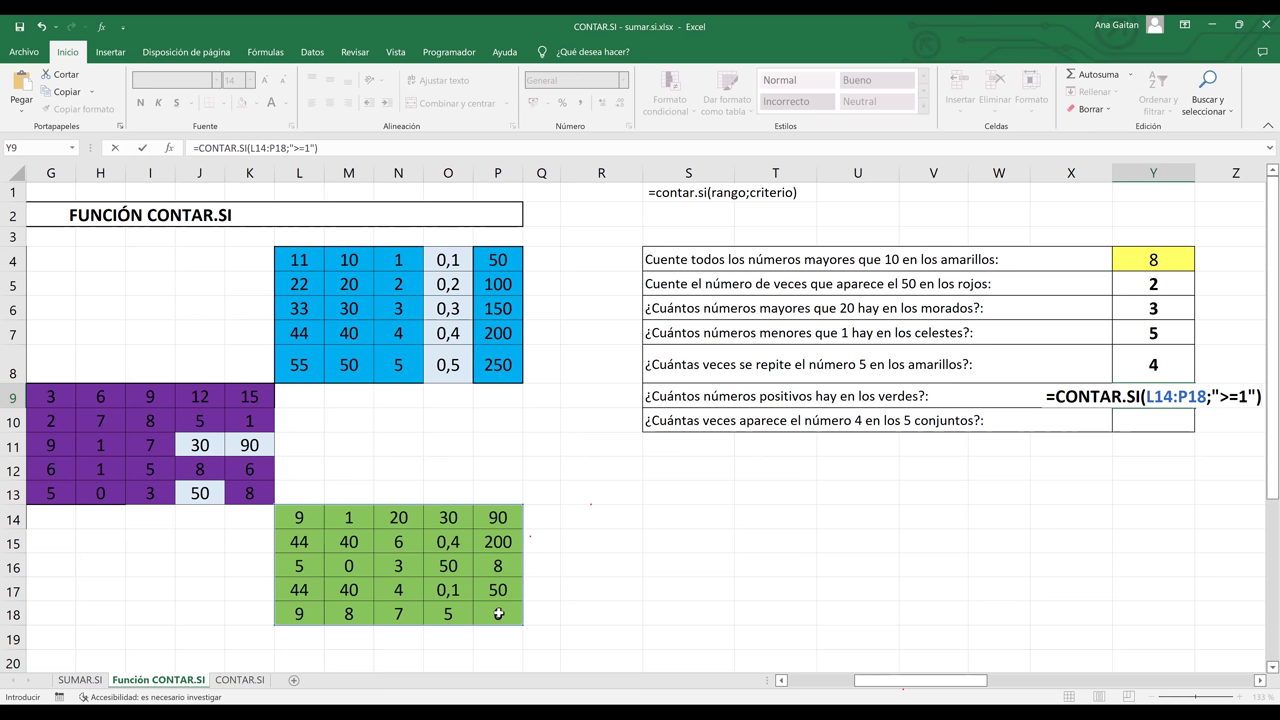
{"action": "key", "text": "Return"}
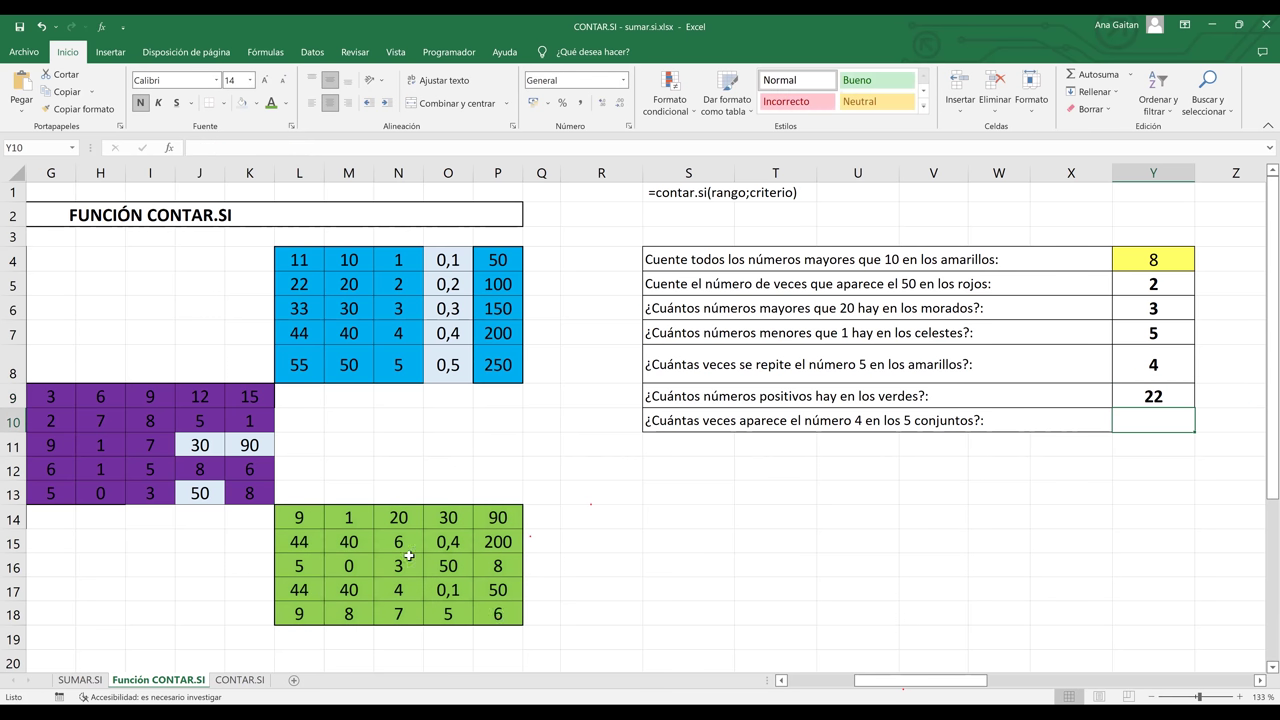
Select the green block's whole numbers, leaving out 0,4 and 0,1, to check the Y9 count, and clear the selection
{"action": "left_click_drag", "start_coordinate": [303, 263], "coordinate": [380, 277]}
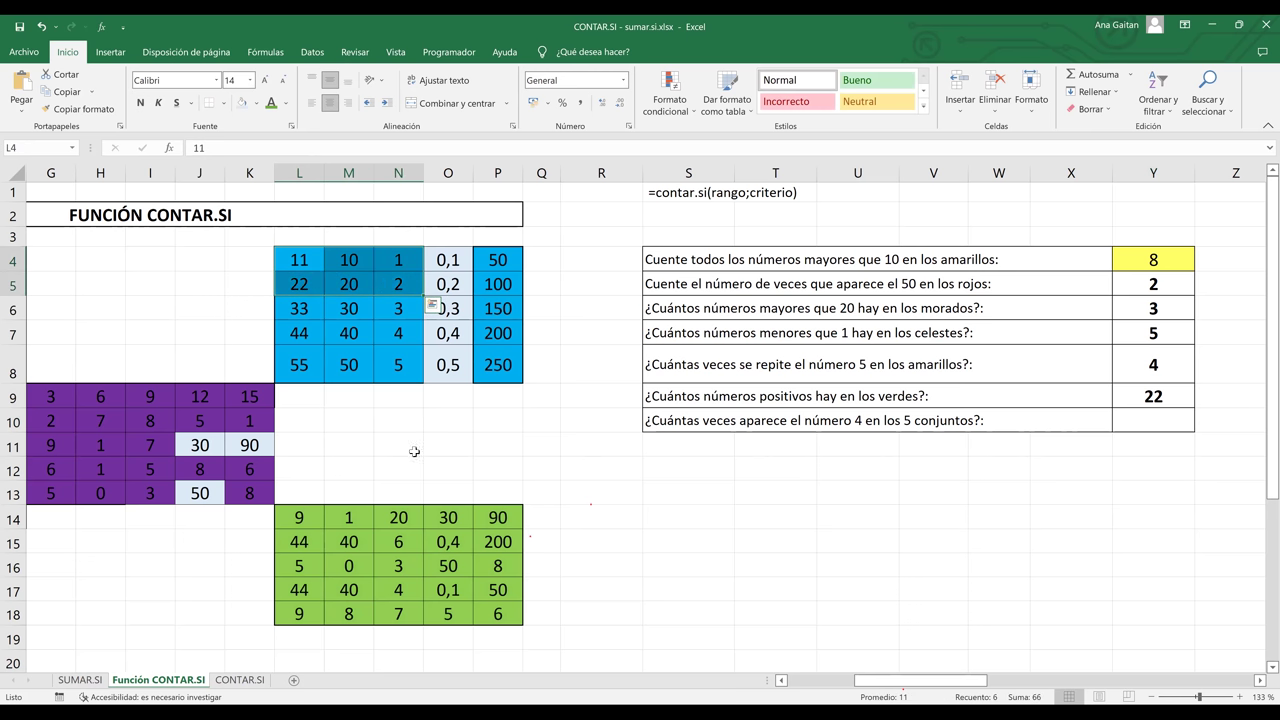
{"action": "left_click", "coordinate": [550, 565]}
{"action": "left_click_drag", "start_coordinate": [314, 528], "coordinate": [398, 613]}
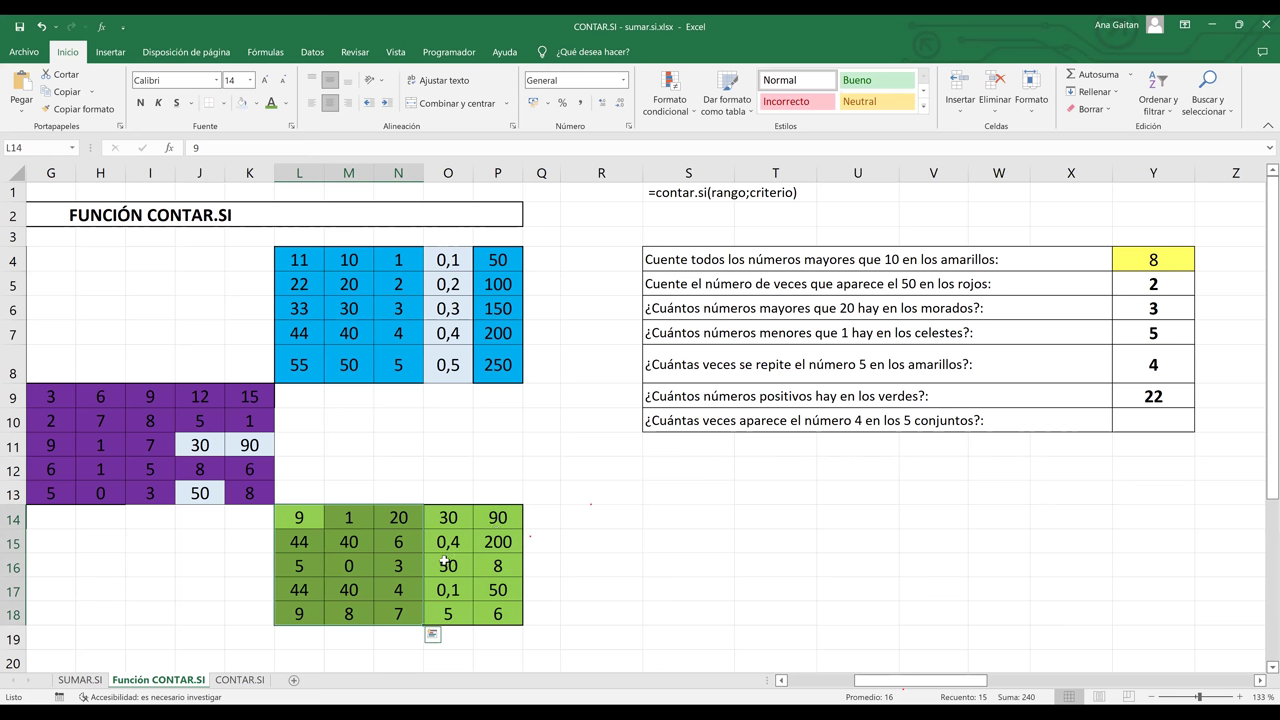
{"action": "left_click", "coordinate": [445, 565], "text": "ctrl"}
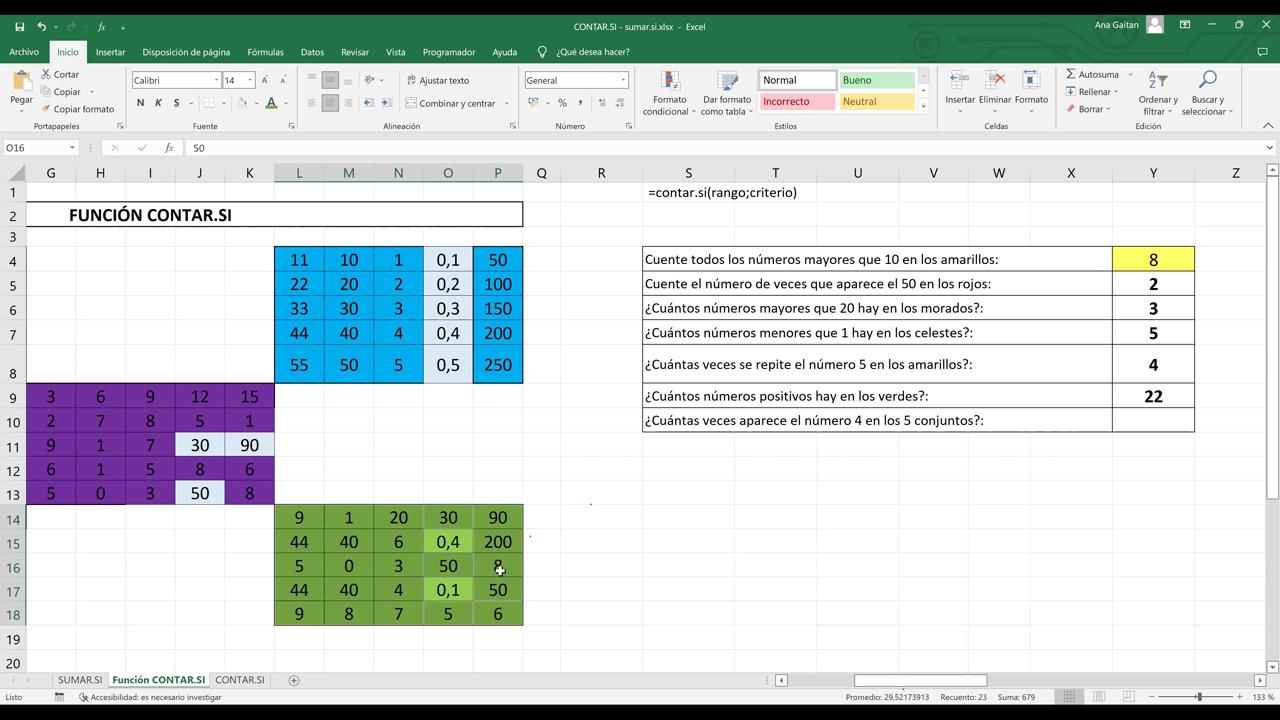
{"action": "left_click", "coordinate": [608, 580]}
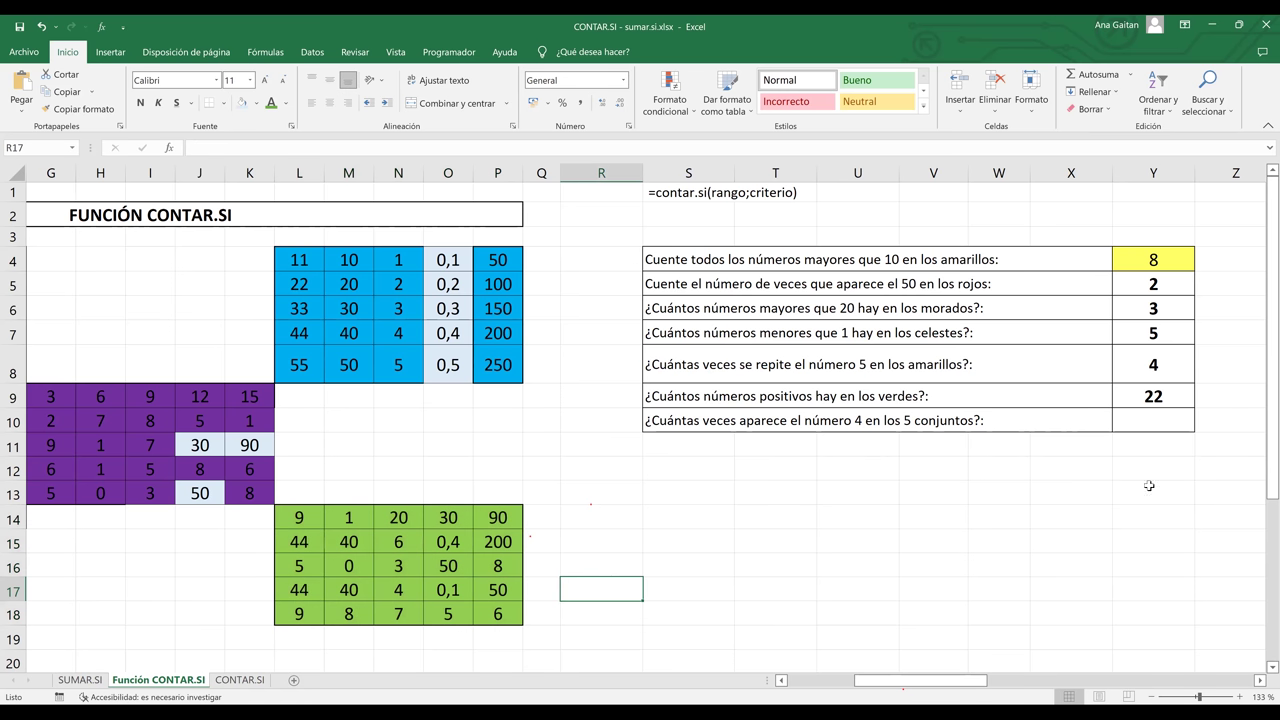
Review the CONTAR.SI formula in Y9, opening it to check its range and criterion, and leave it as it is
{"action": "left_click", "coordinate": [1160, 397]}
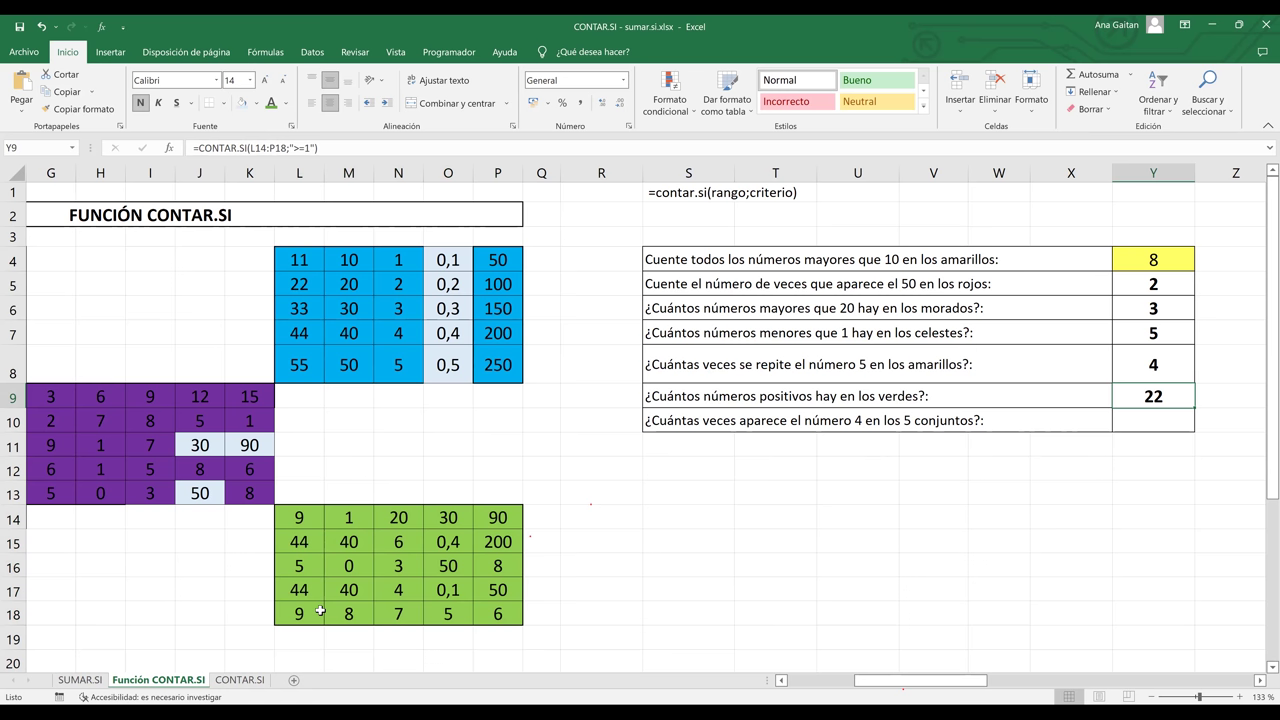
{"action": "left_click", "coordinate": [682, 577]}
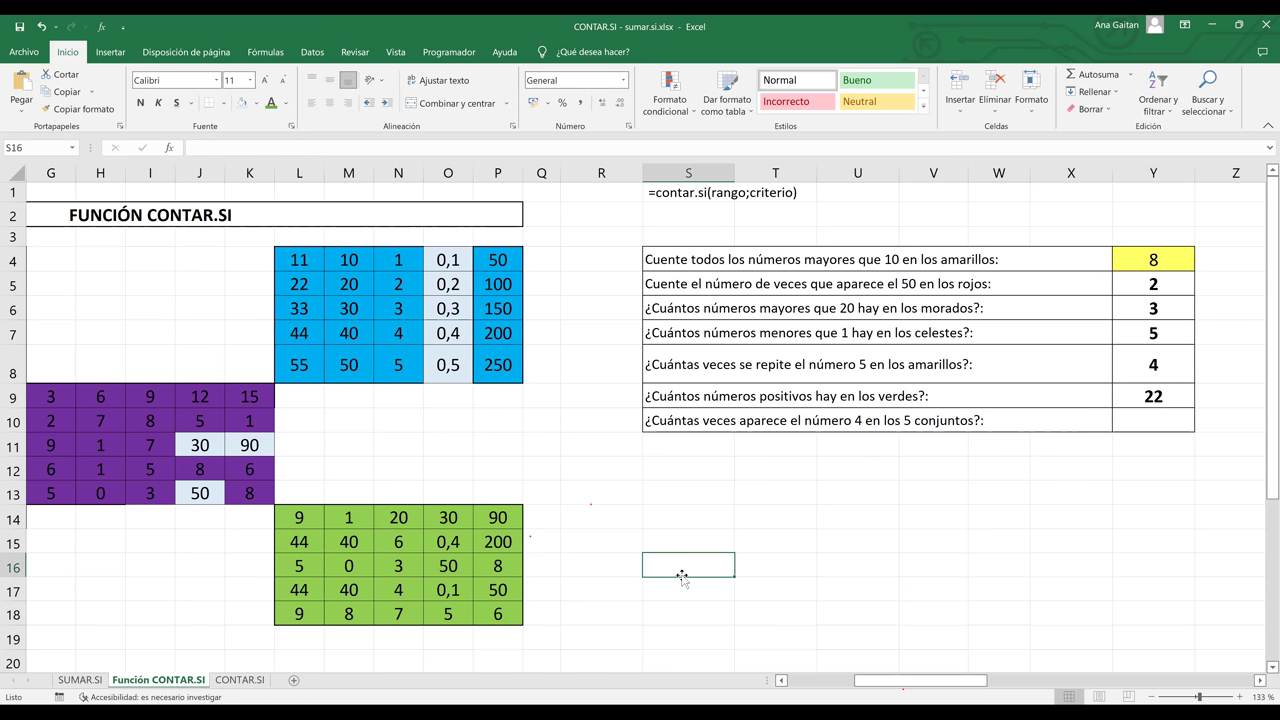
{"action": "left_click", "coordinate": [1169, 396]}
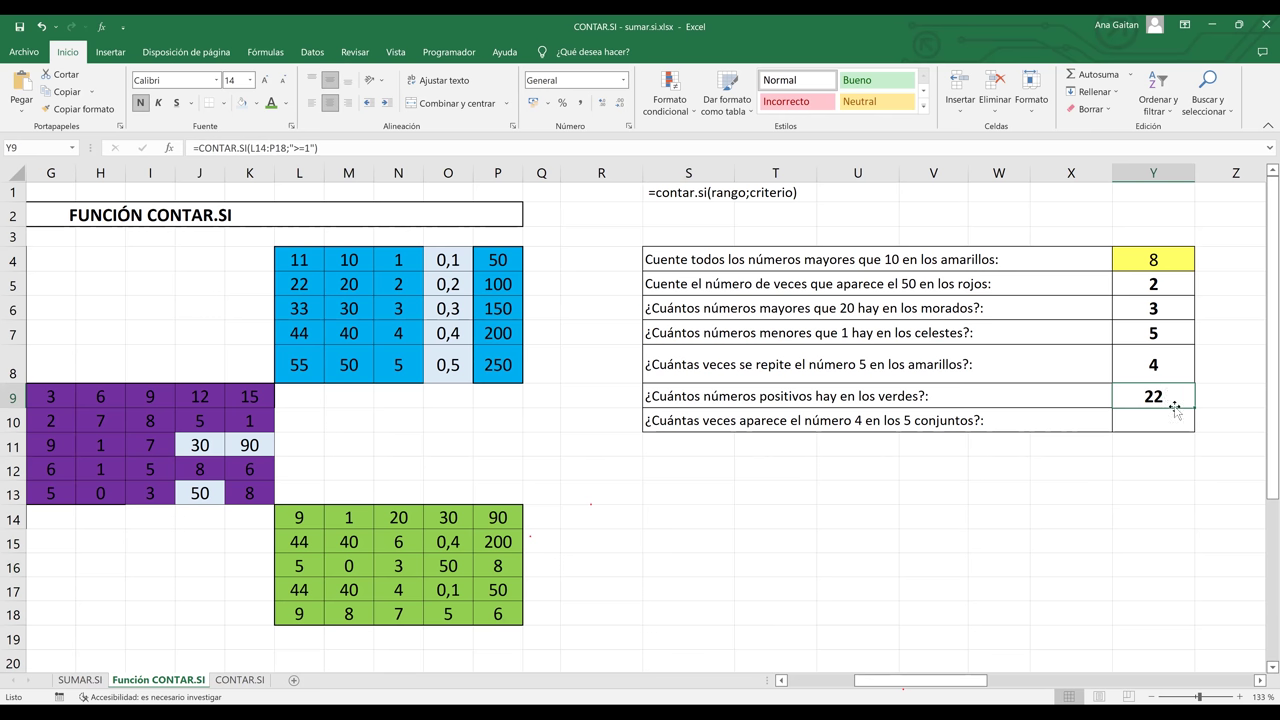
{"action": "double_click", "coordinate": [1171, 401]}
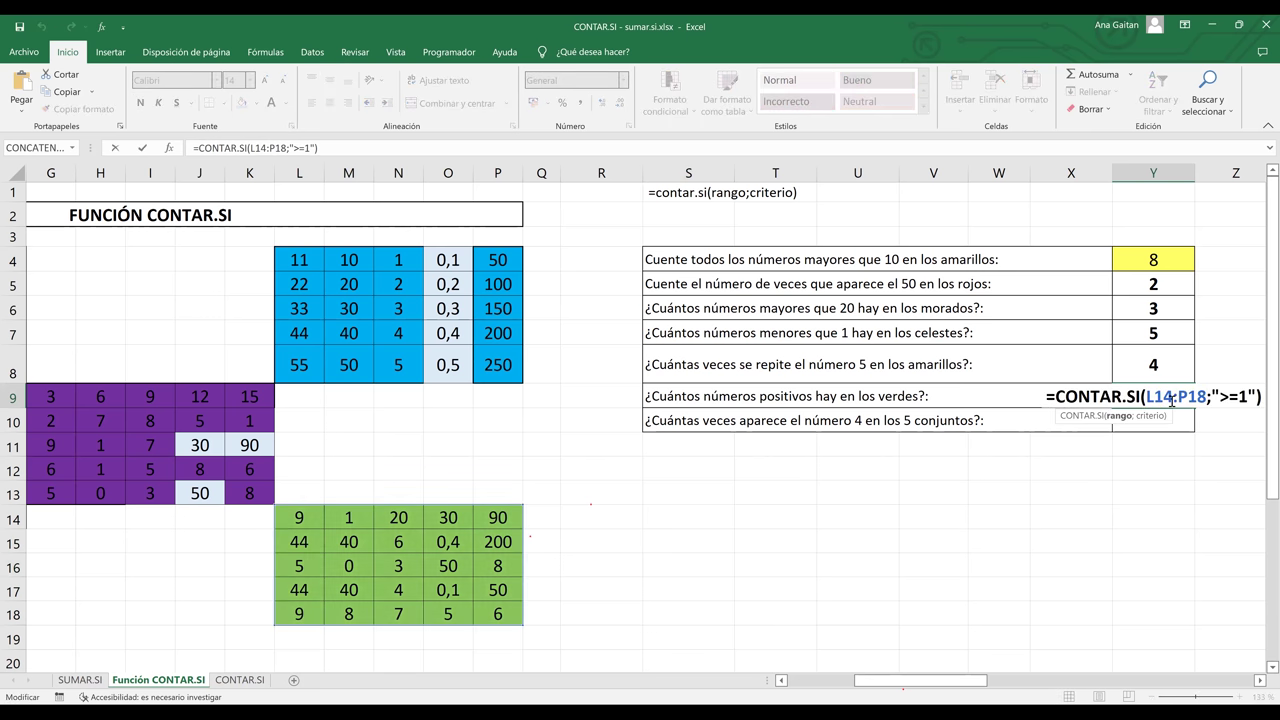
{"action": "key", "text": "Return"}
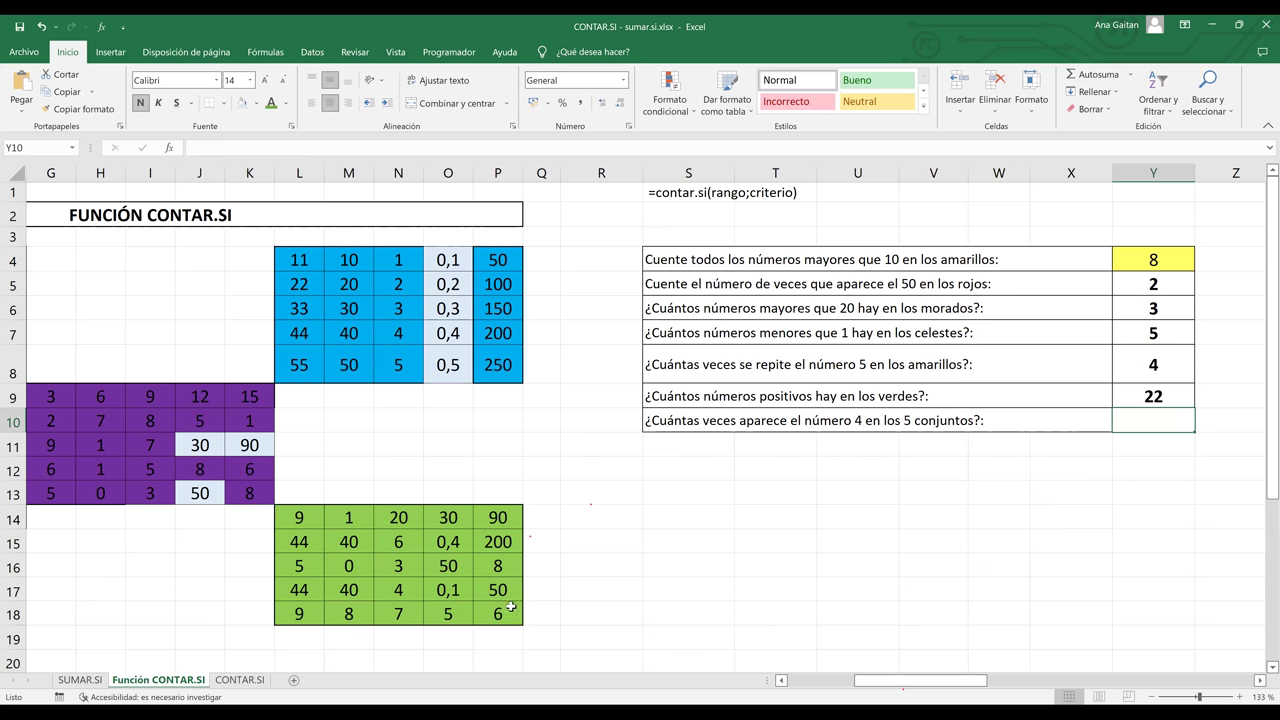
{"action": "left_click", "coordinate": [612, 586]}
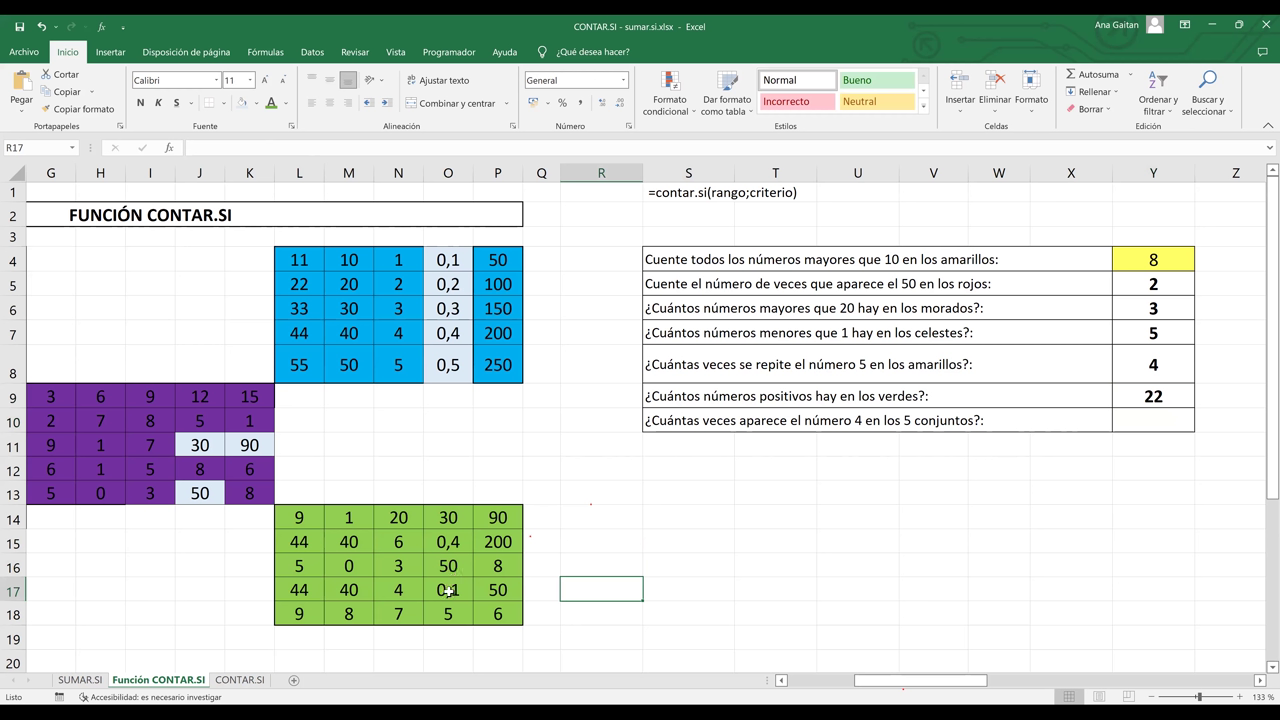
Compare the Y9 formula's criterion with the green block's zero in M16 and its decimals in O17 and O15
{"action": "left_click", "coordinate": [345, 568]}
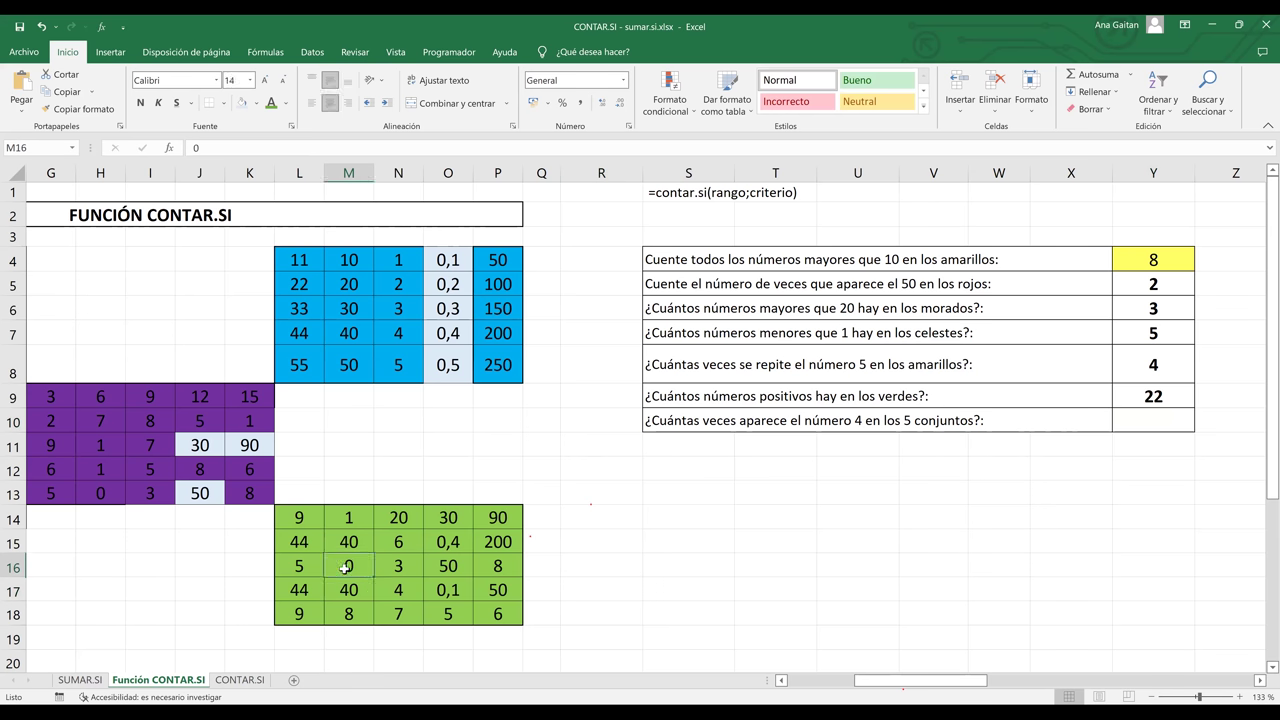
{"action": "left_click", "coordinate": [1166, 401]}
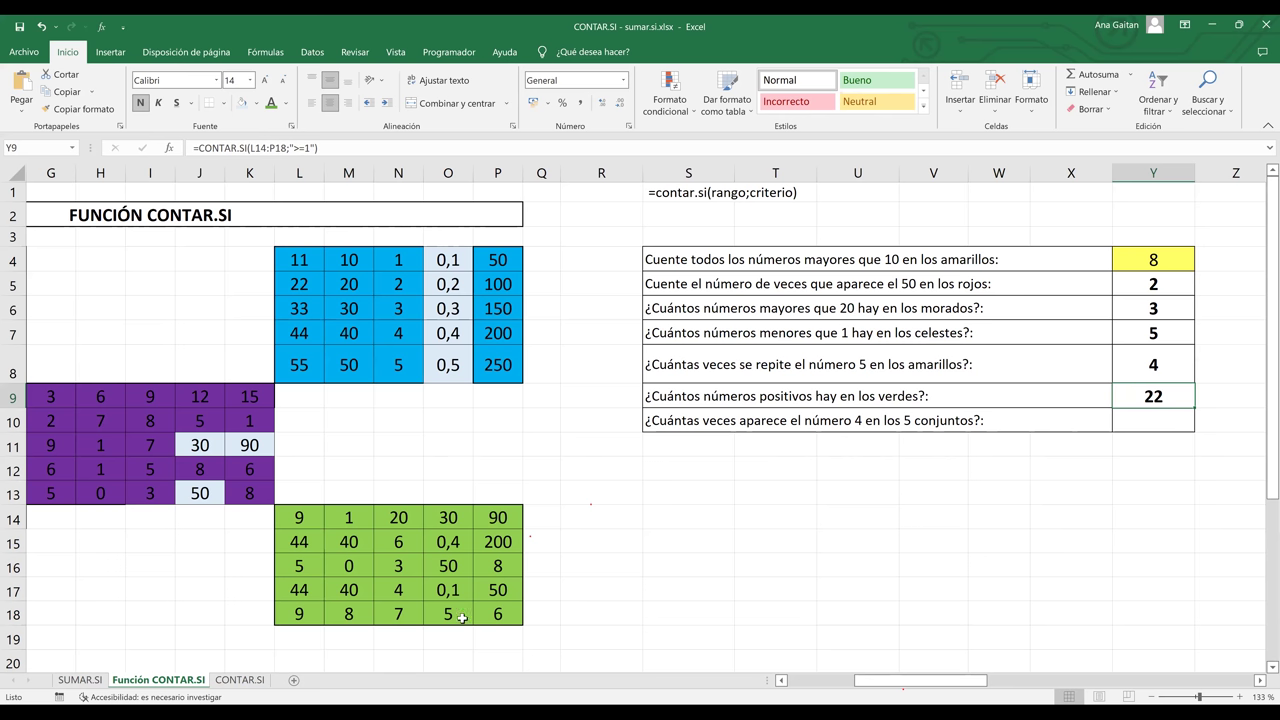
{"action": "left_click", "coordinate": [349, 567]}
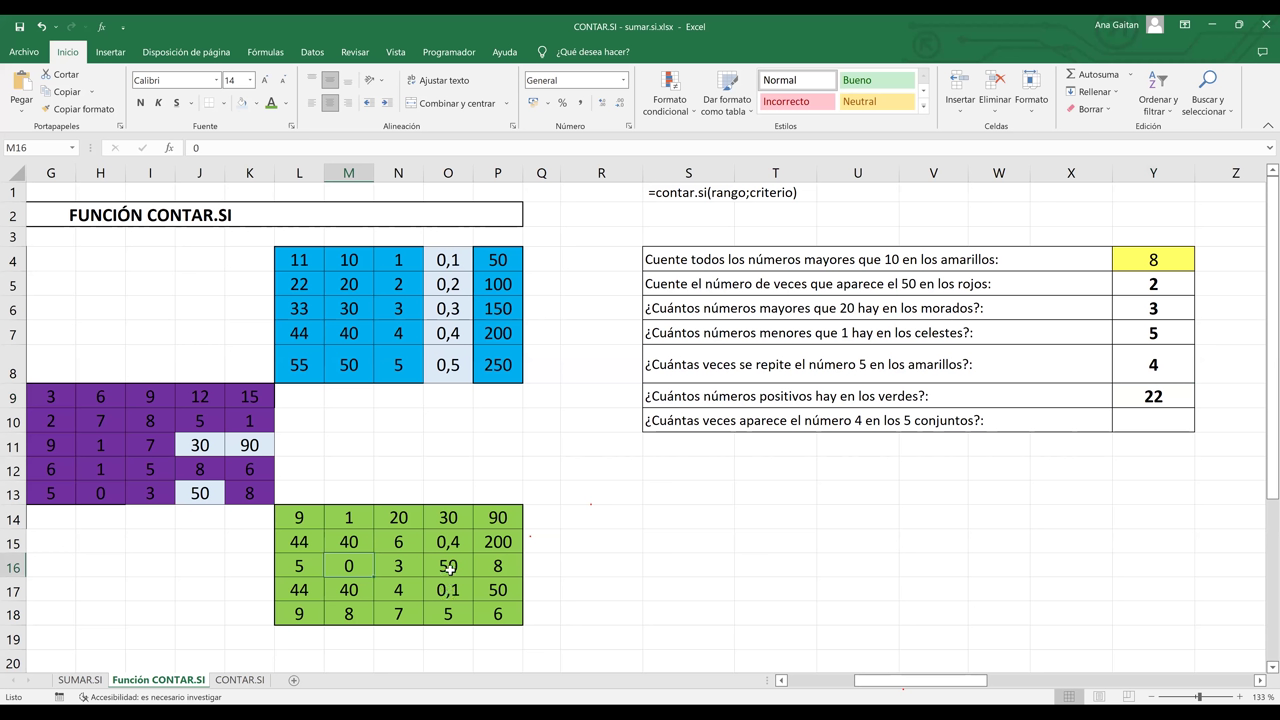
{"action": "left_click", "coordinate": [449, 590]}
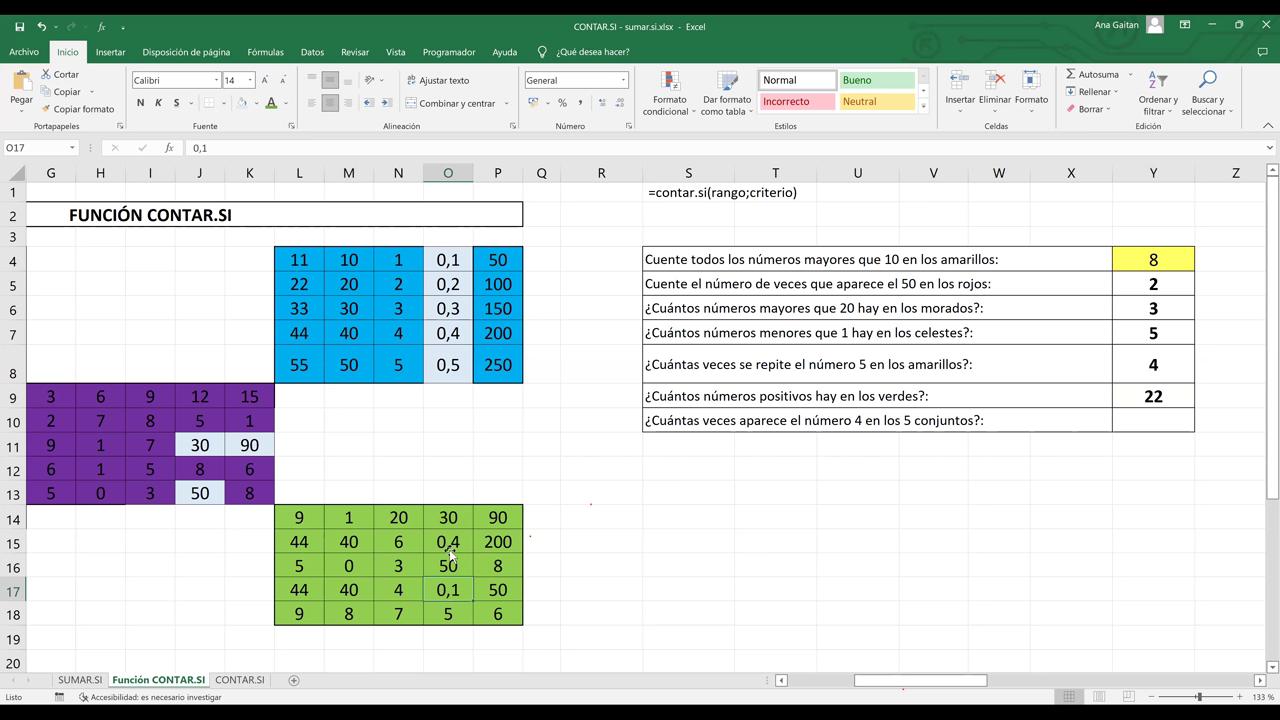
{"action": "key", "text": "Up"}
{"action": "key", "text": "Up"}
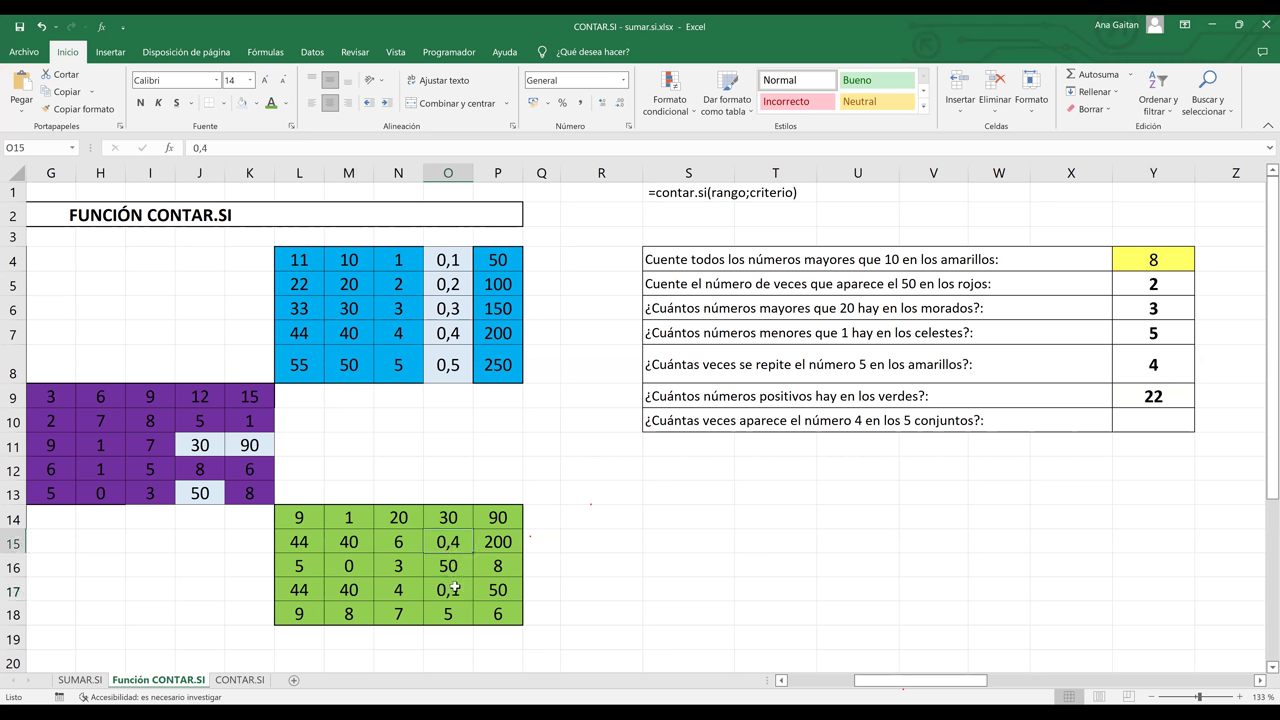
{"action": "left_click", "coordinate": [353, 567]}
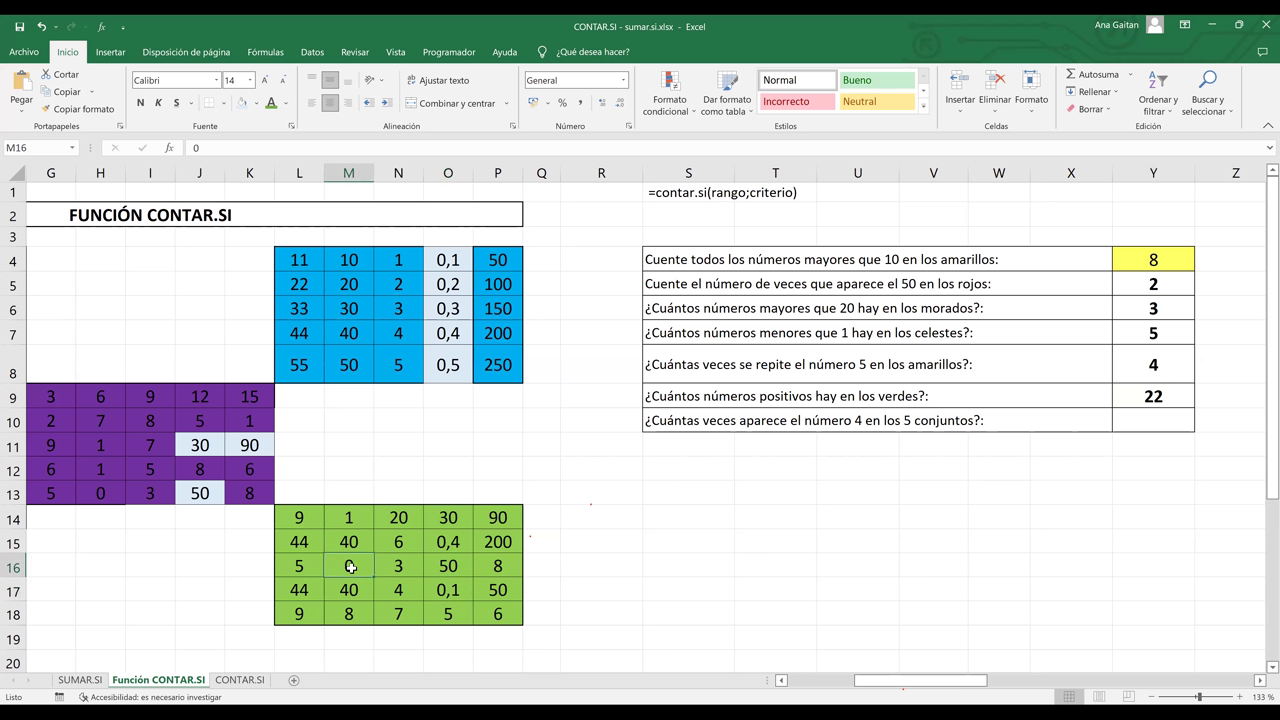
Change the criterion of the Y9 CONTAR.SI formula to ">0" and enter it
{"action": "left_click", "coordinate": [1167, 399]}
{"action": "key", "text": "F2"}
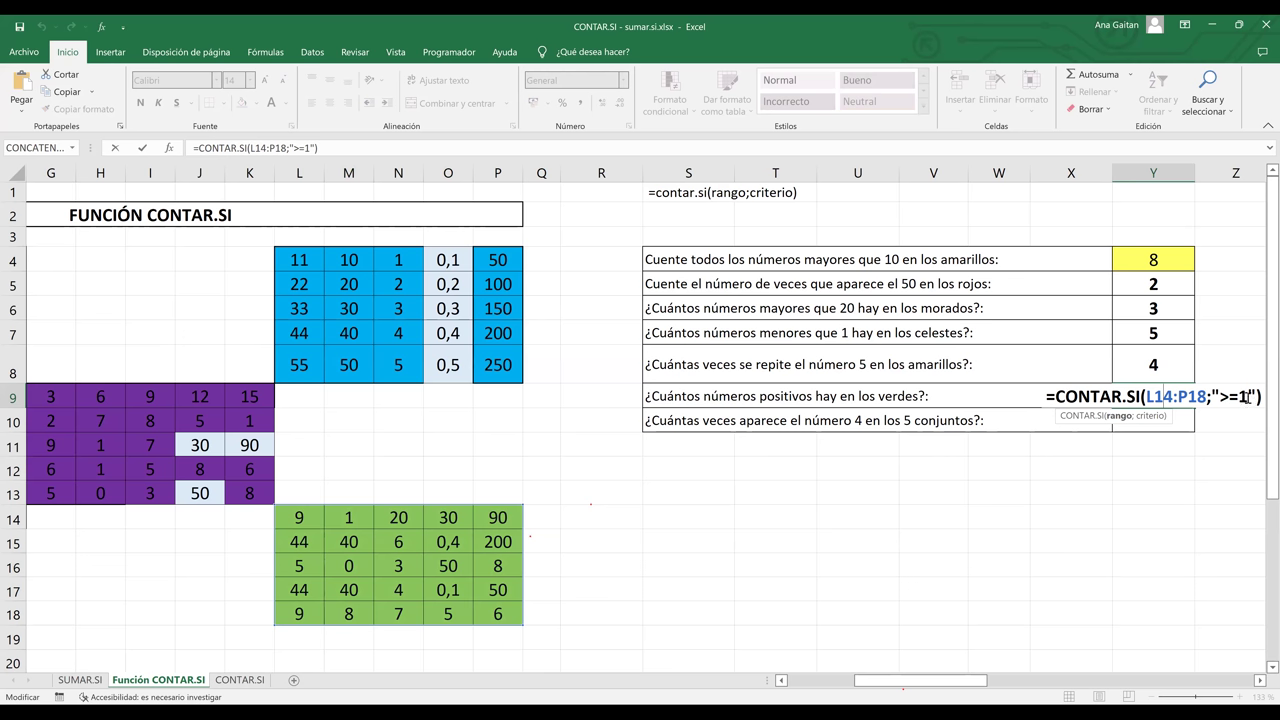
{"action": "key", "text": "Return"}
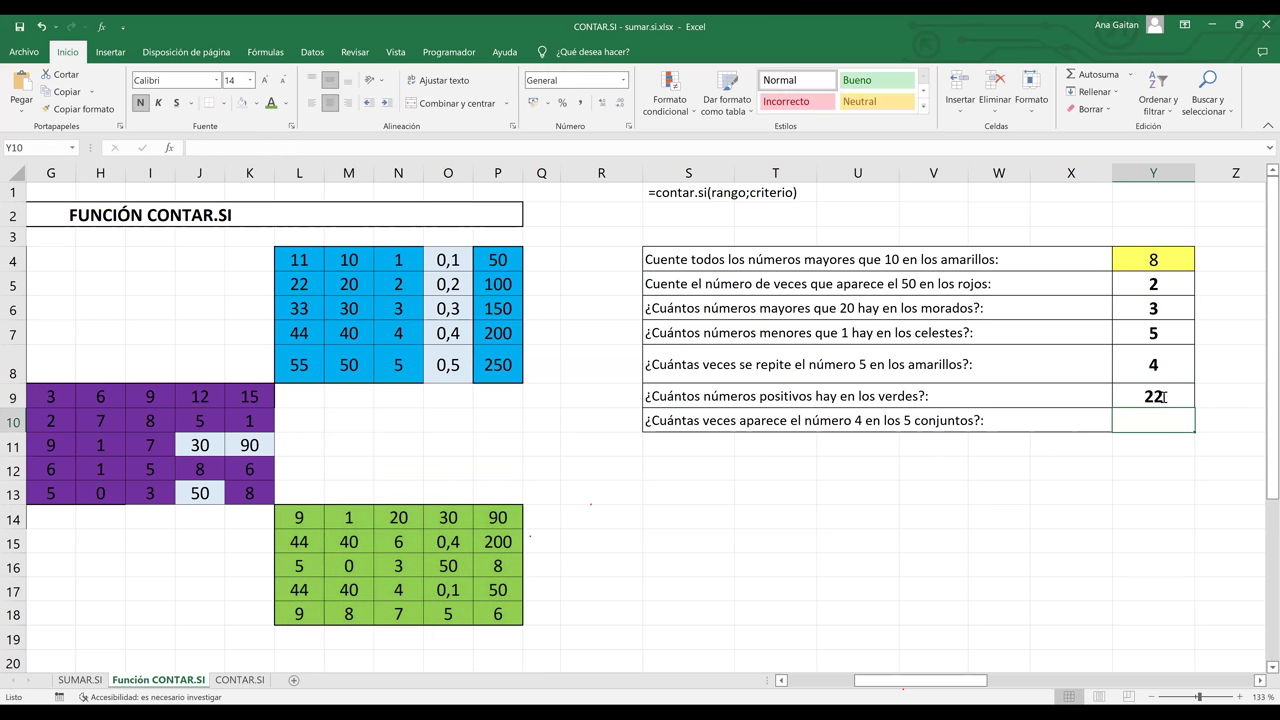
{"action": "double_click", "coordinate": [1255, 398]}
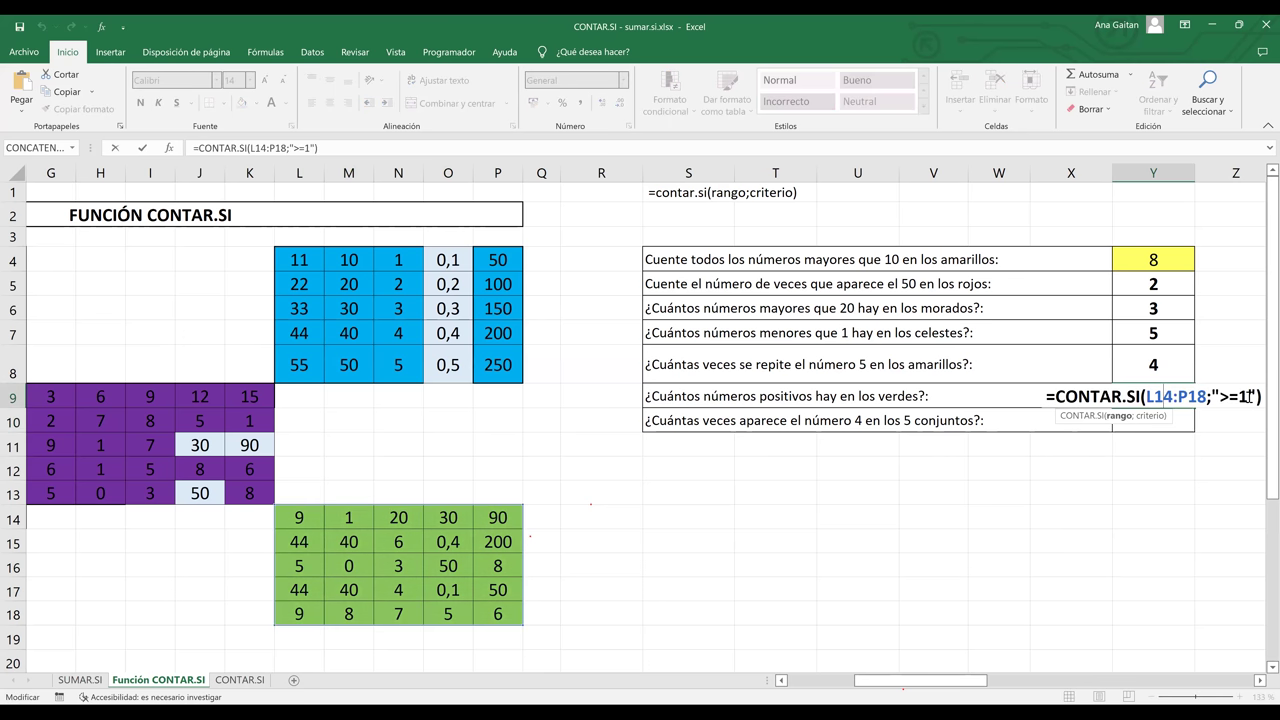
{"action": "key", "text": "BackSpace"}
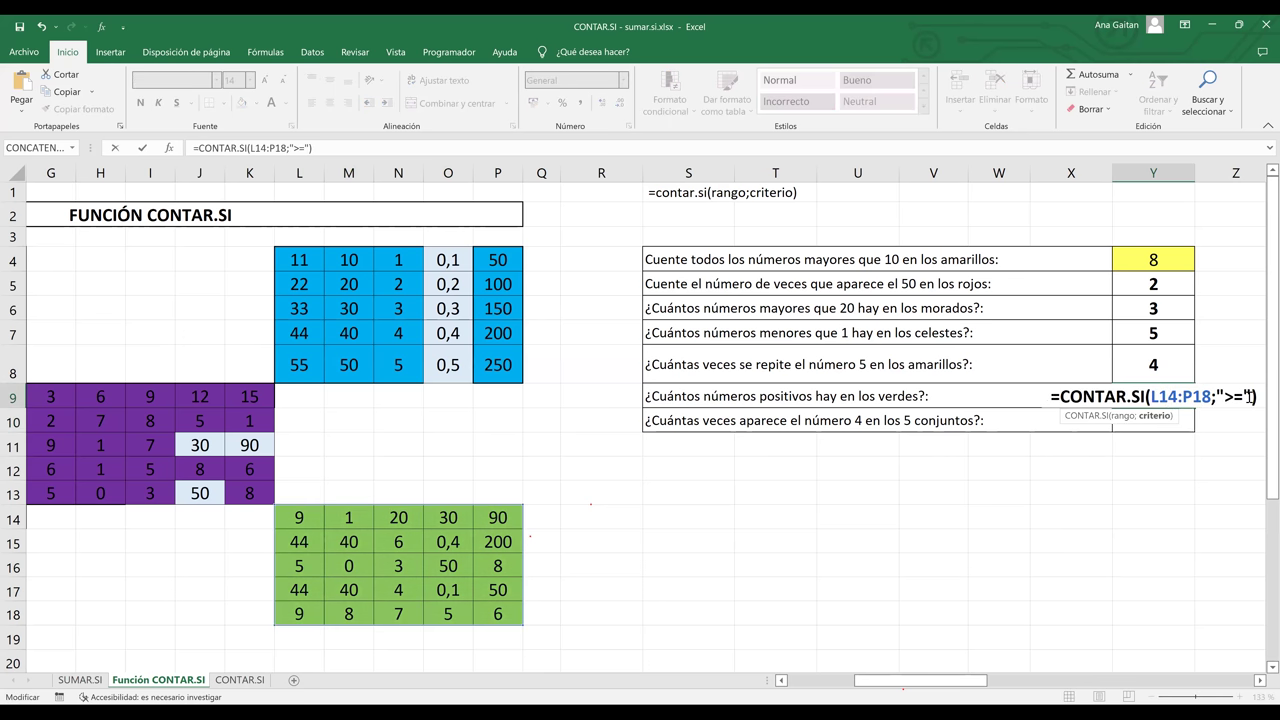
{"action": "key", "text": "Left"}
{"action": "key", "text": "BackSpace"}
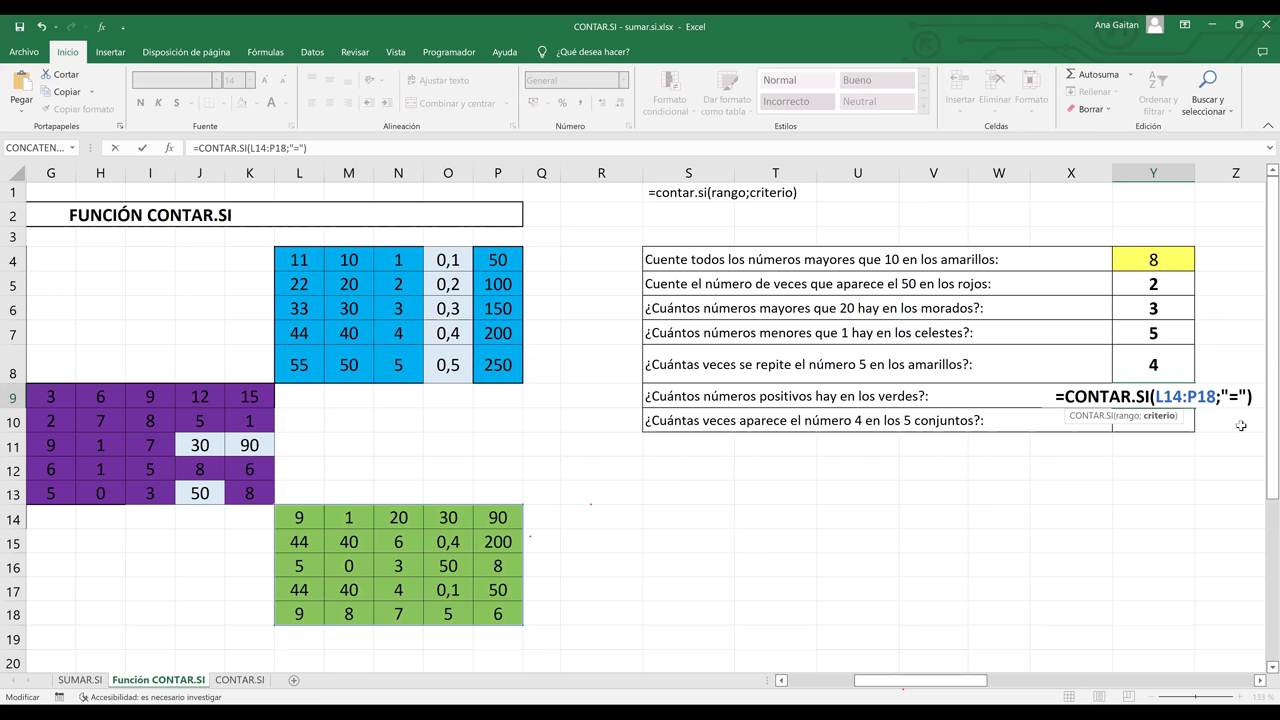
{"action": "key", "text": "BackSpace"}
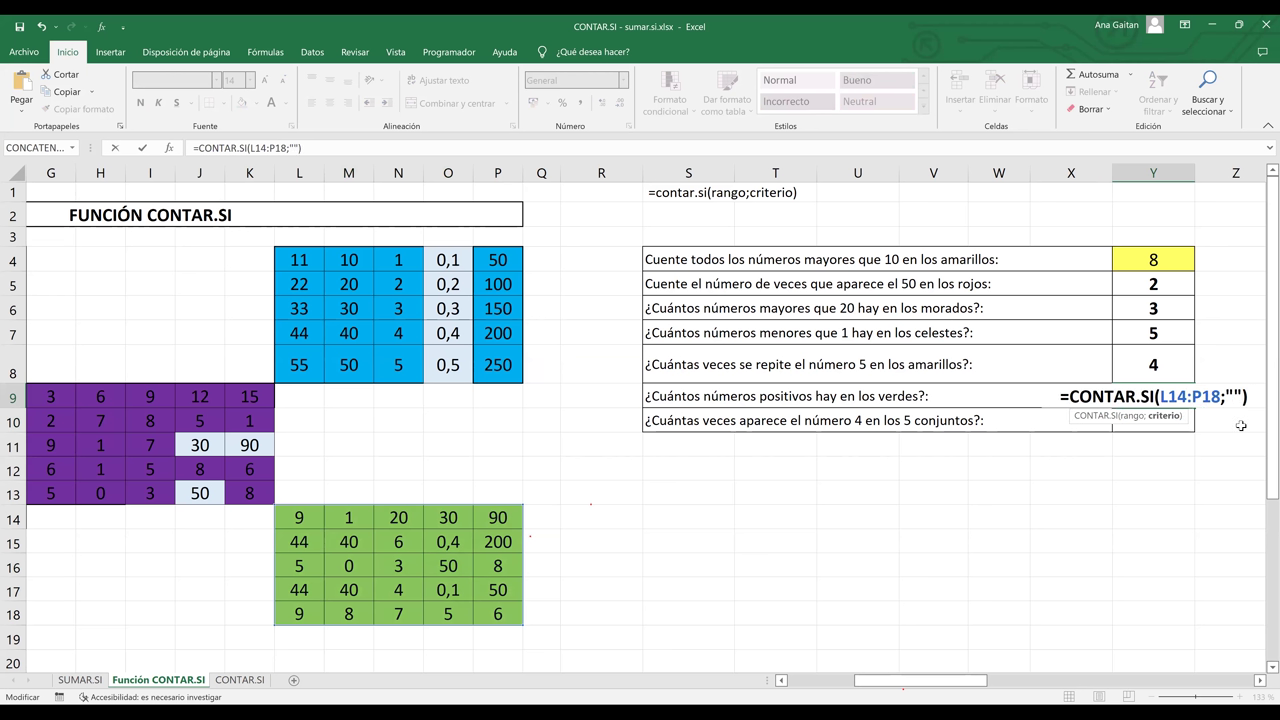
{"action": "type", "text": ">0"}
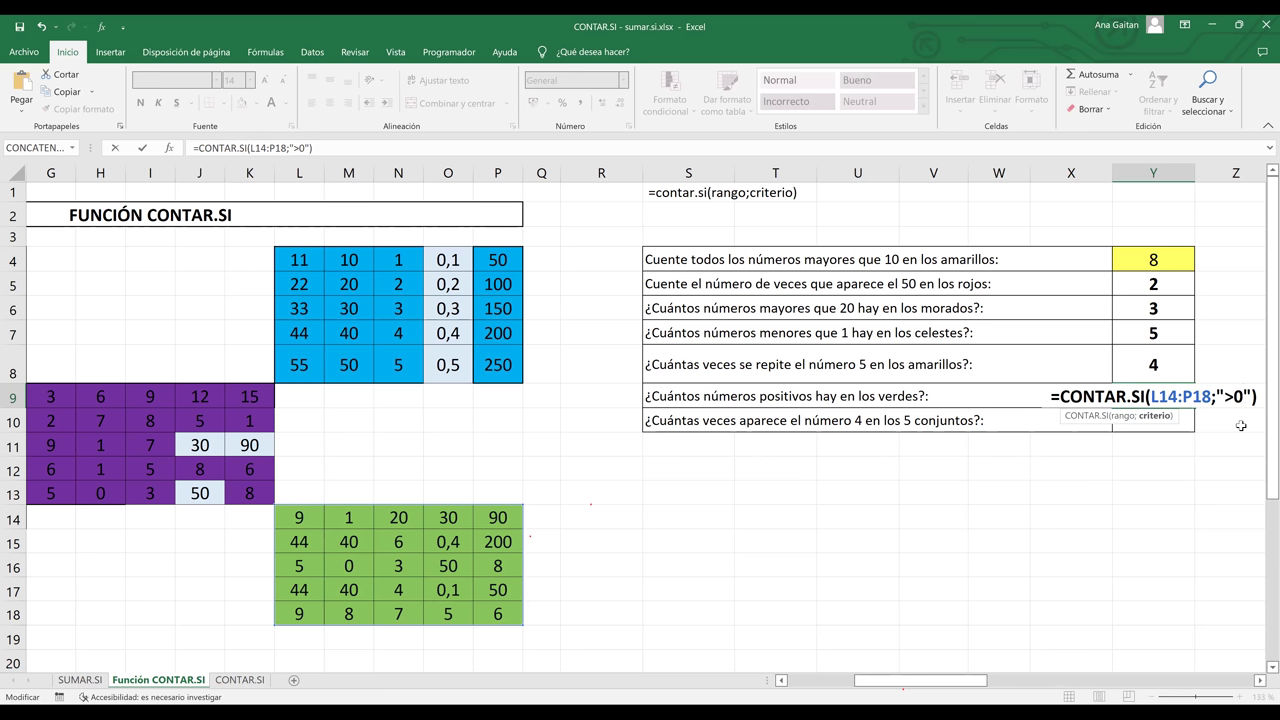
{"action": "key", "text": "Return"}
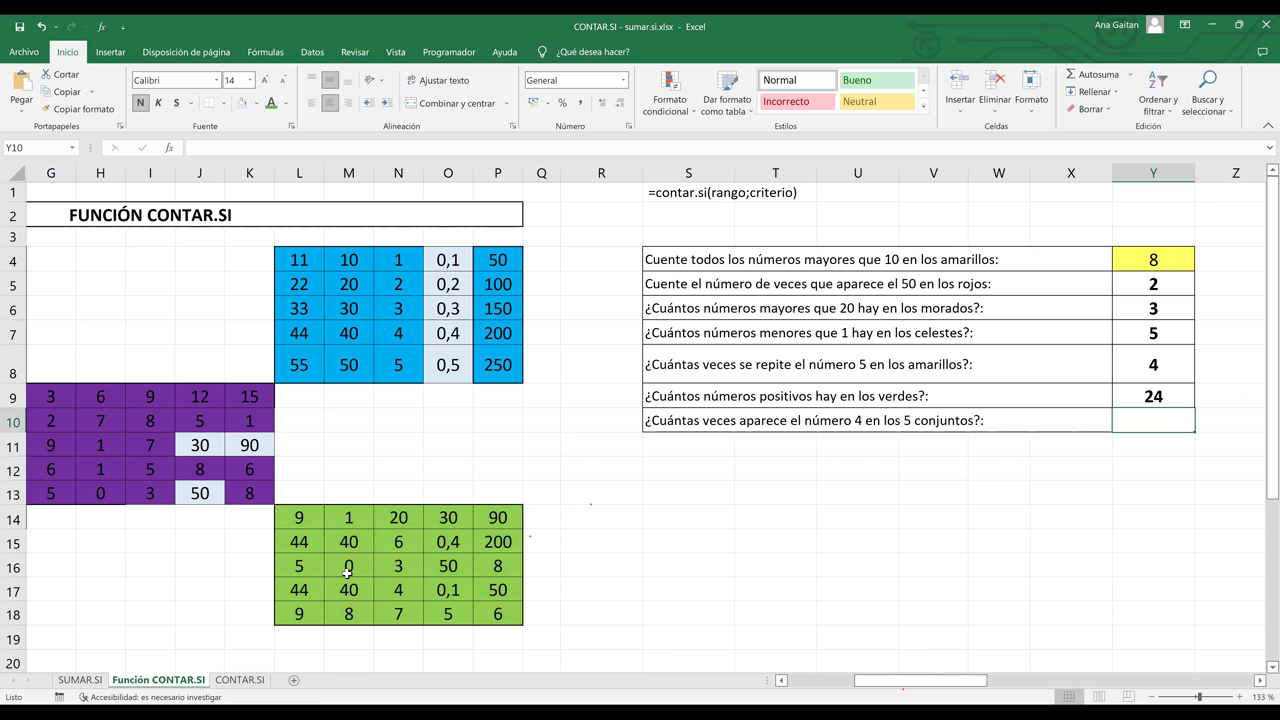
Check the decimal in O15 against the positive-number count, and read the question in S10 about the number 4
{"action": "left_click", "coordinate": [446, 542]}
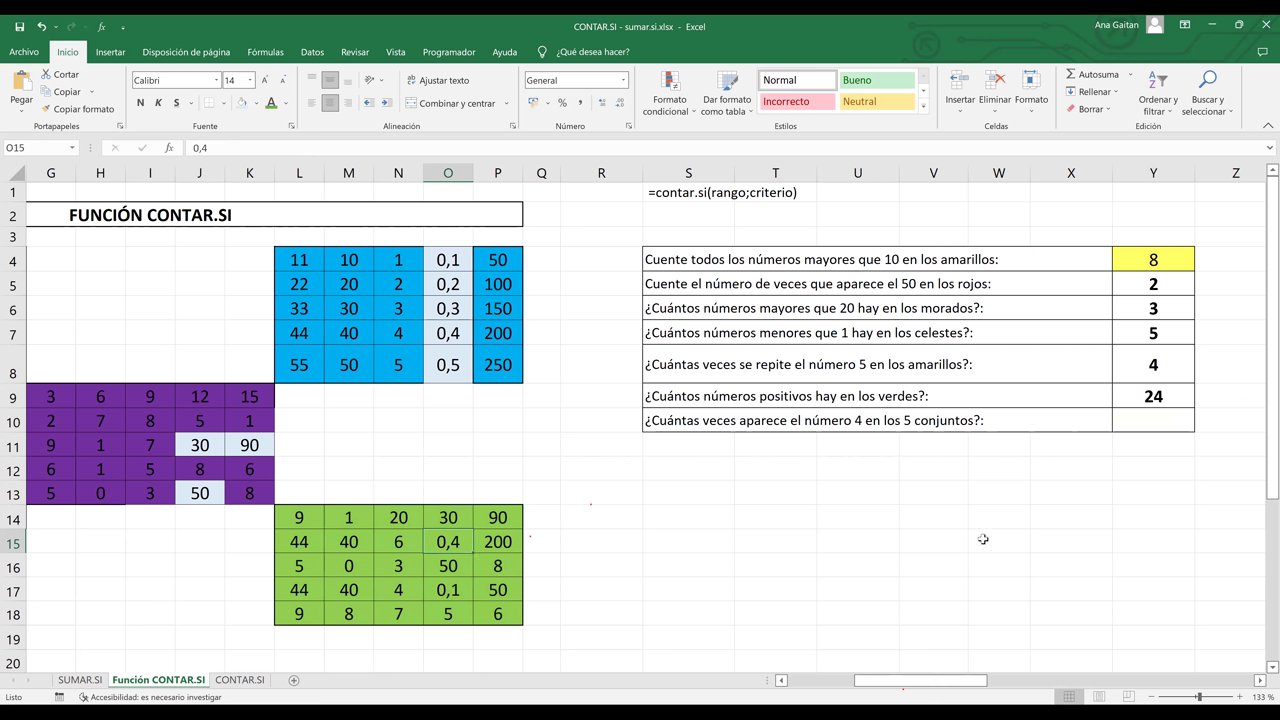
{"action": "left_click", "coordinate": [1156, 450]}
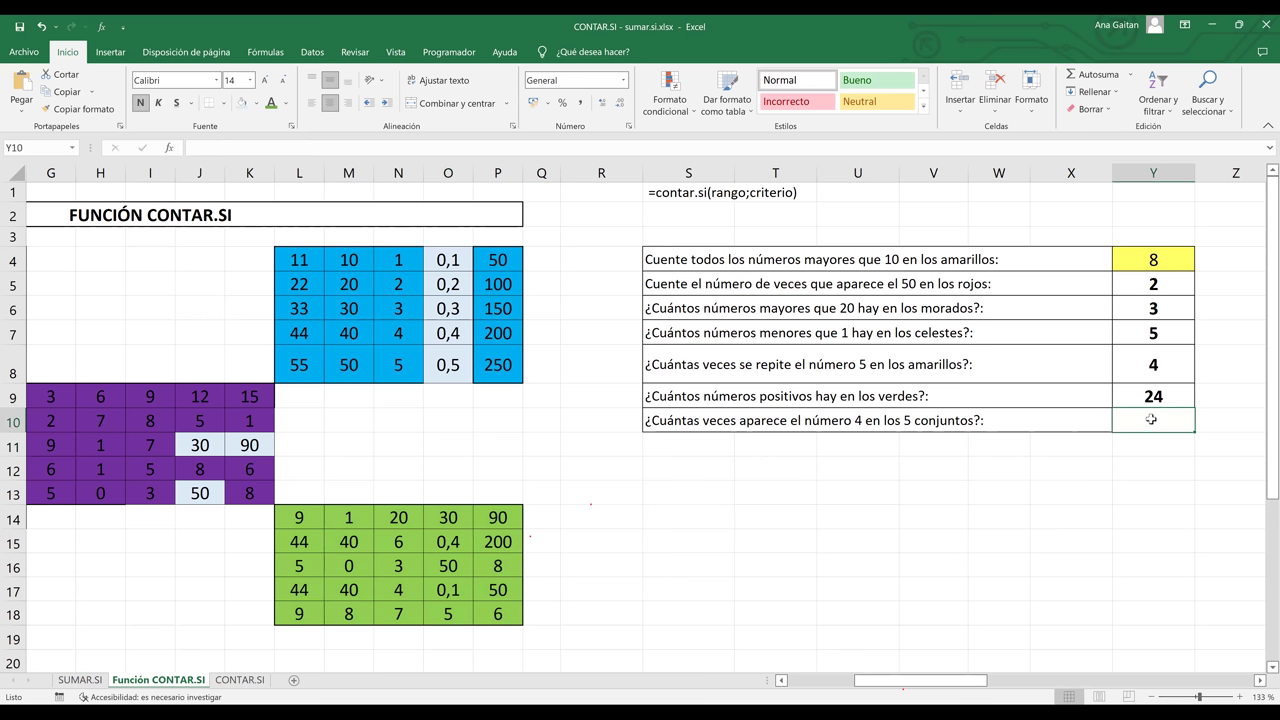
{"action": "left_click", "coordinate": [998, 426]}
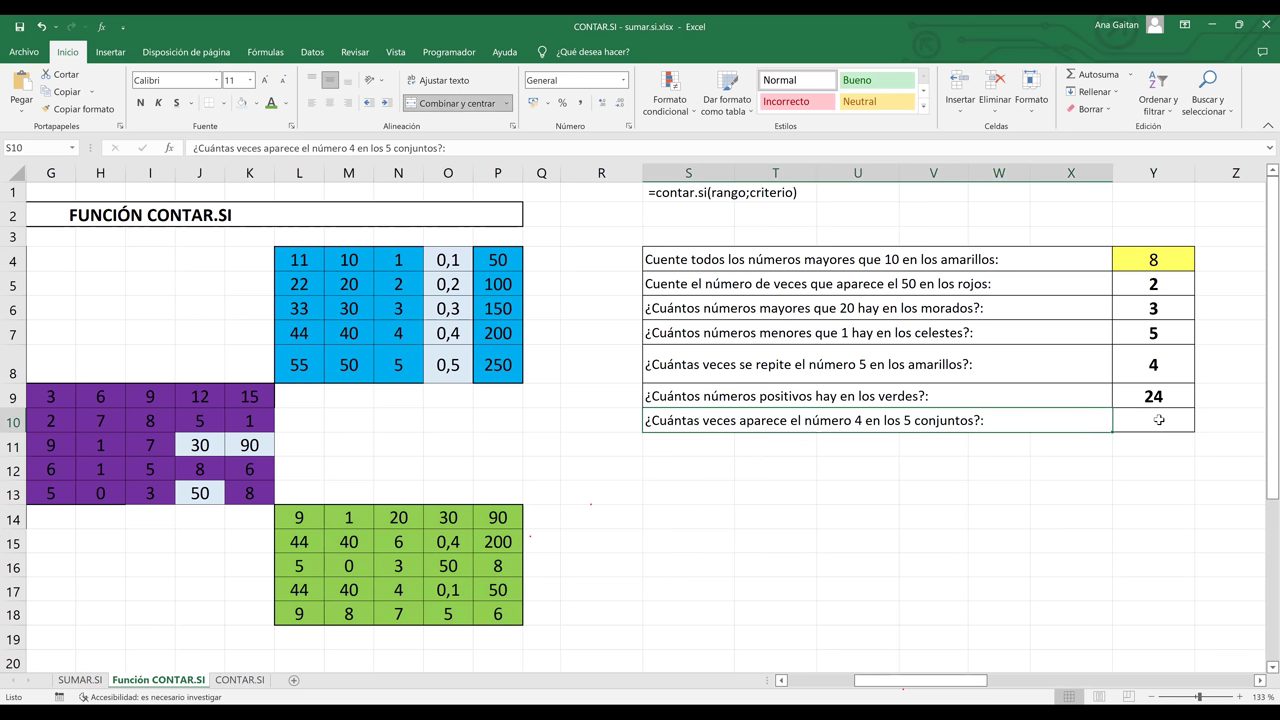
Change the comparison in the Y9 CONTAR.SI criterion from greater-than to ">=" and enter the formula
{"action": "left_click", "coordinate": [1172, 397]}
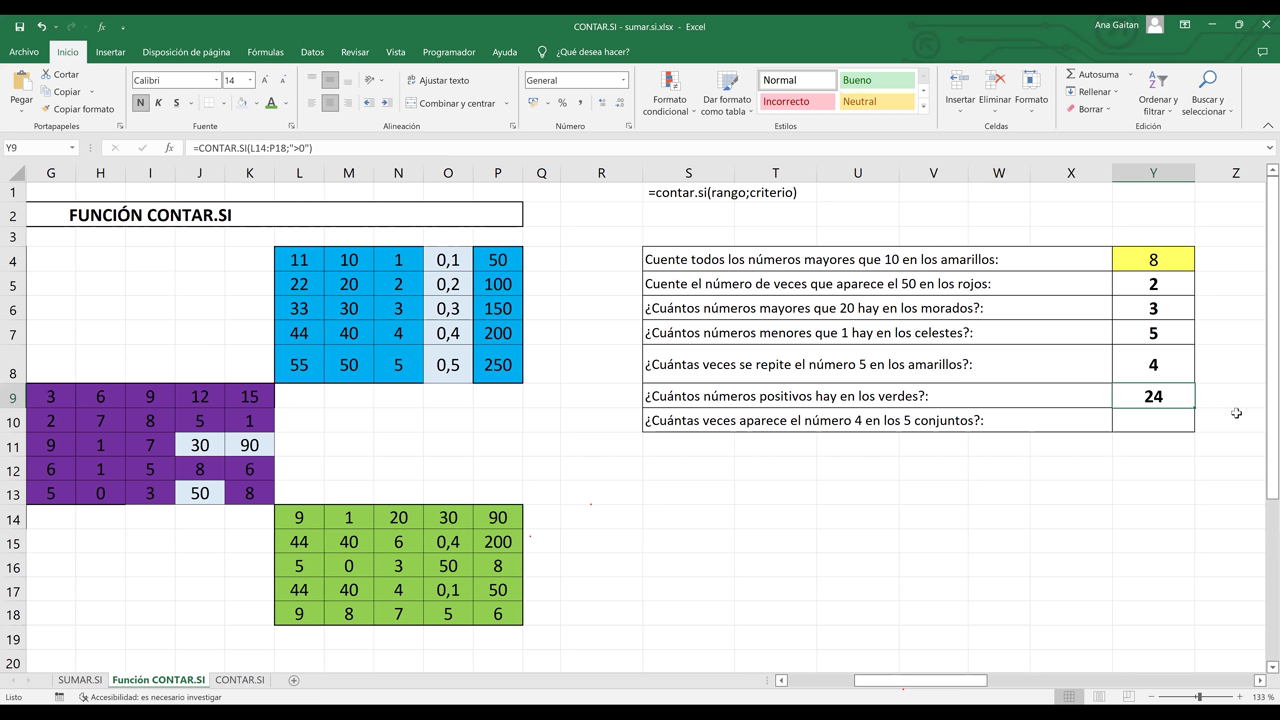
{"action": "double_click", "coordinate": [1160, 403]}
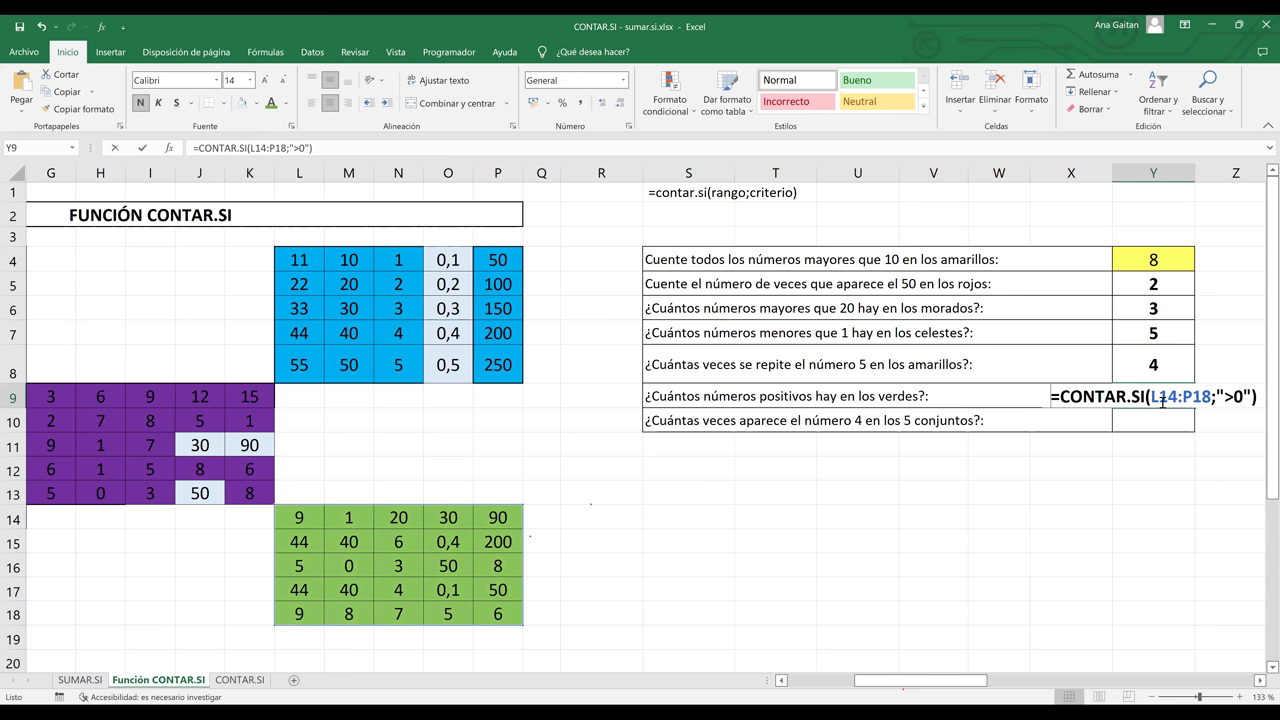
{"action": "left_click", "coordinate": [1238, 399]}
{"action": "type", "text": "="}
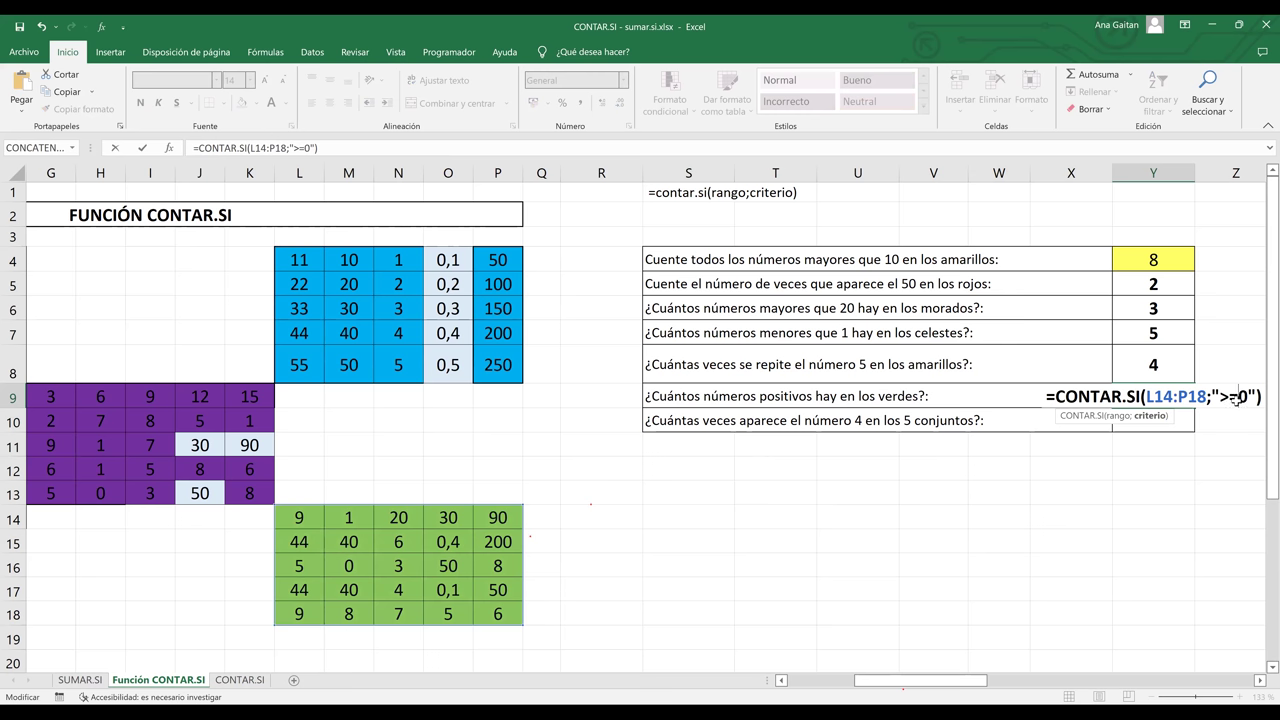
{"action": "key", "text": "Return"}
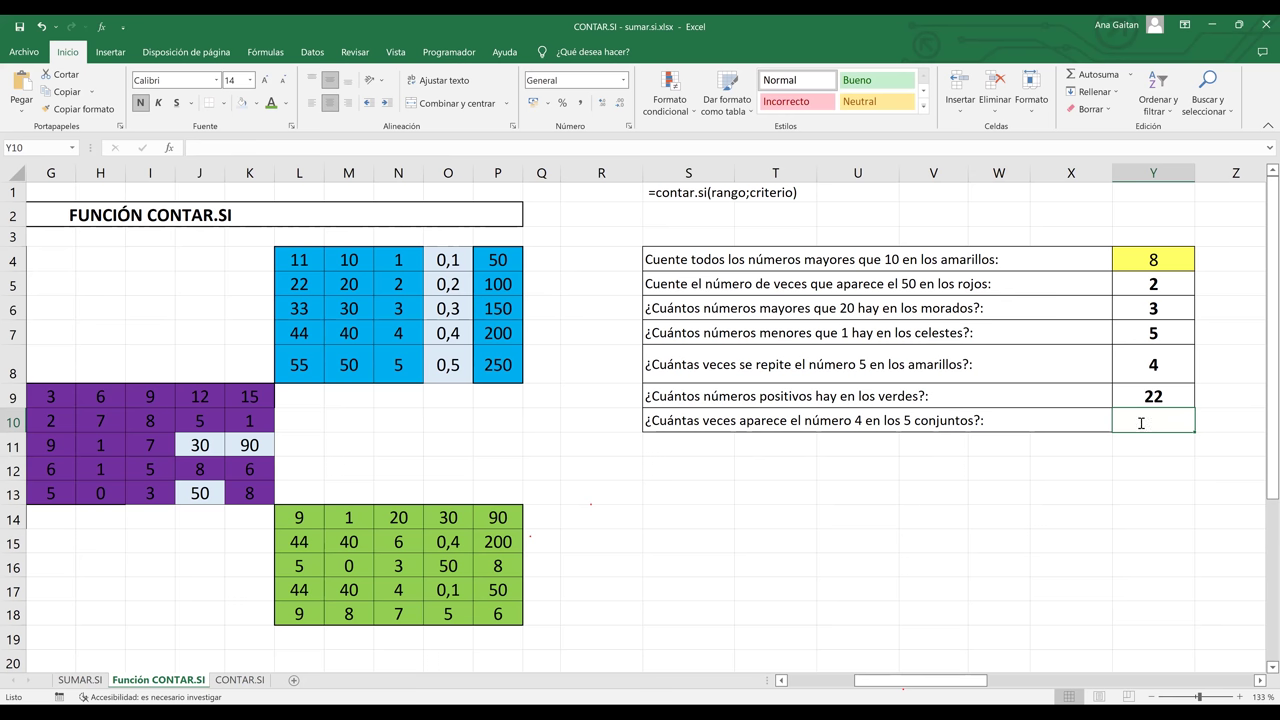
{"action": "type", "text": "="}
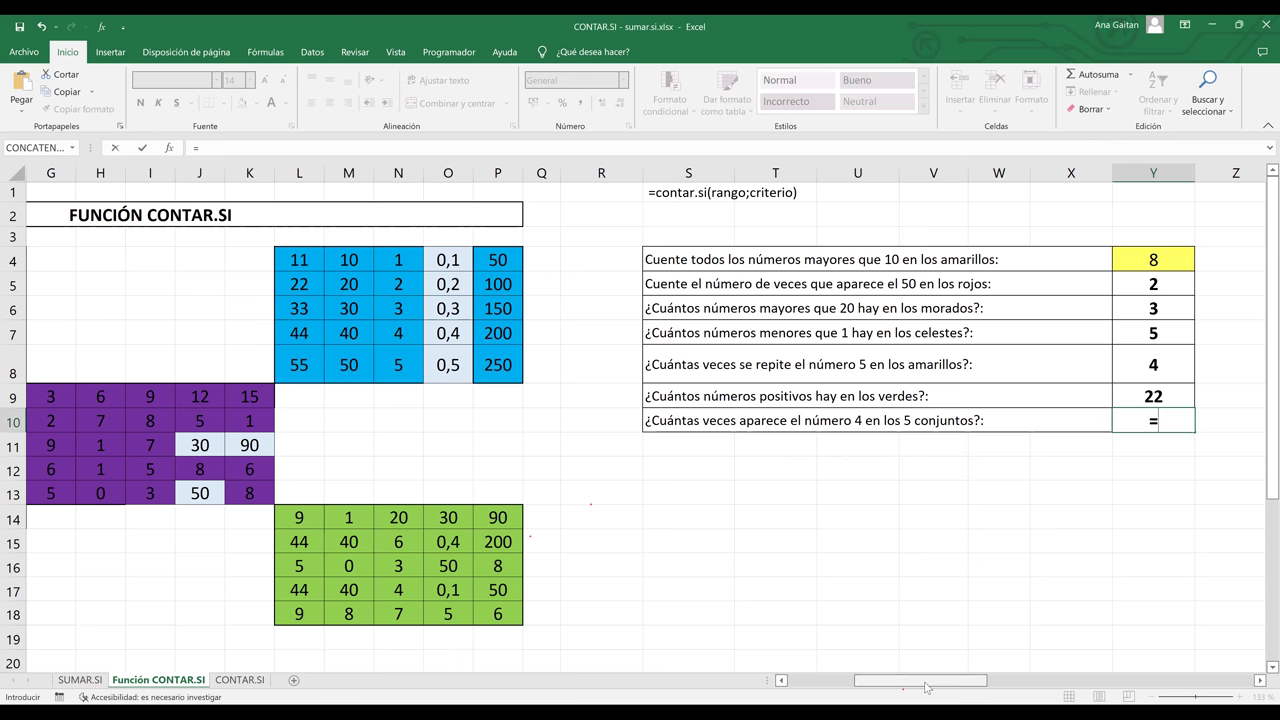
{"action": "left_click_drag", "start_coordinate": [895, 690], "coordinate": [922, 692]}
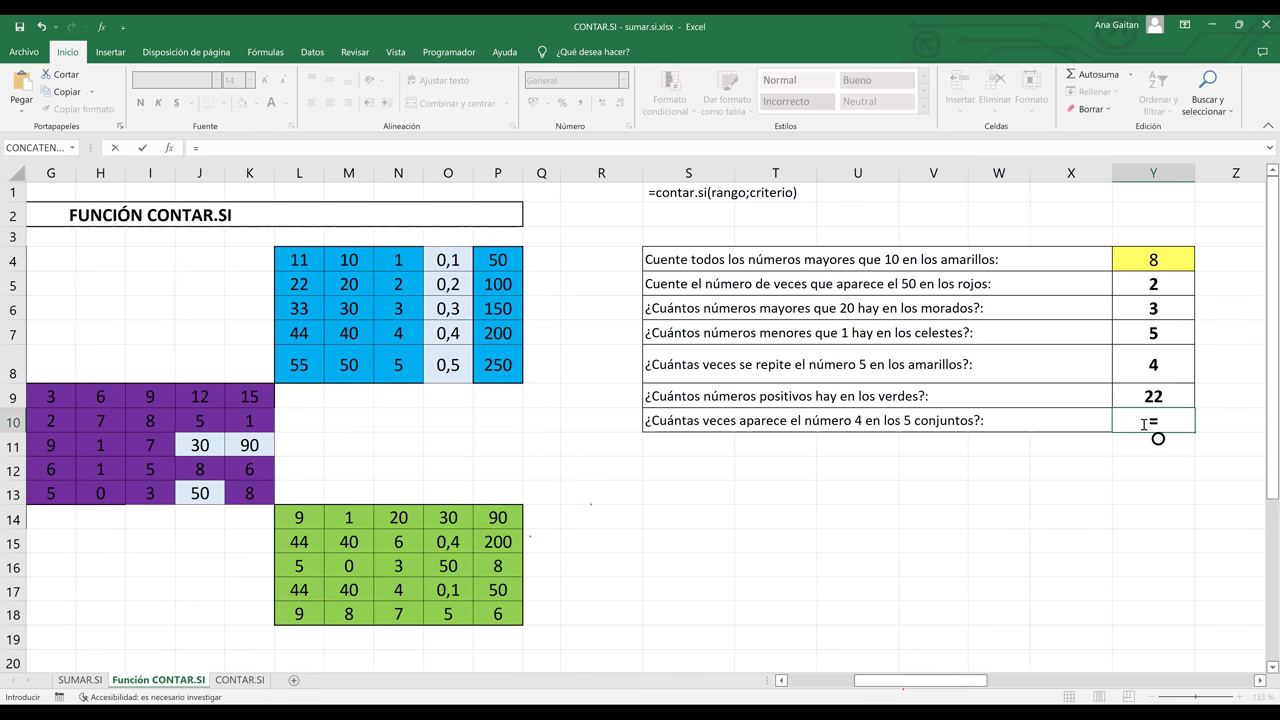
{"action": "type", "text": "sumar"}
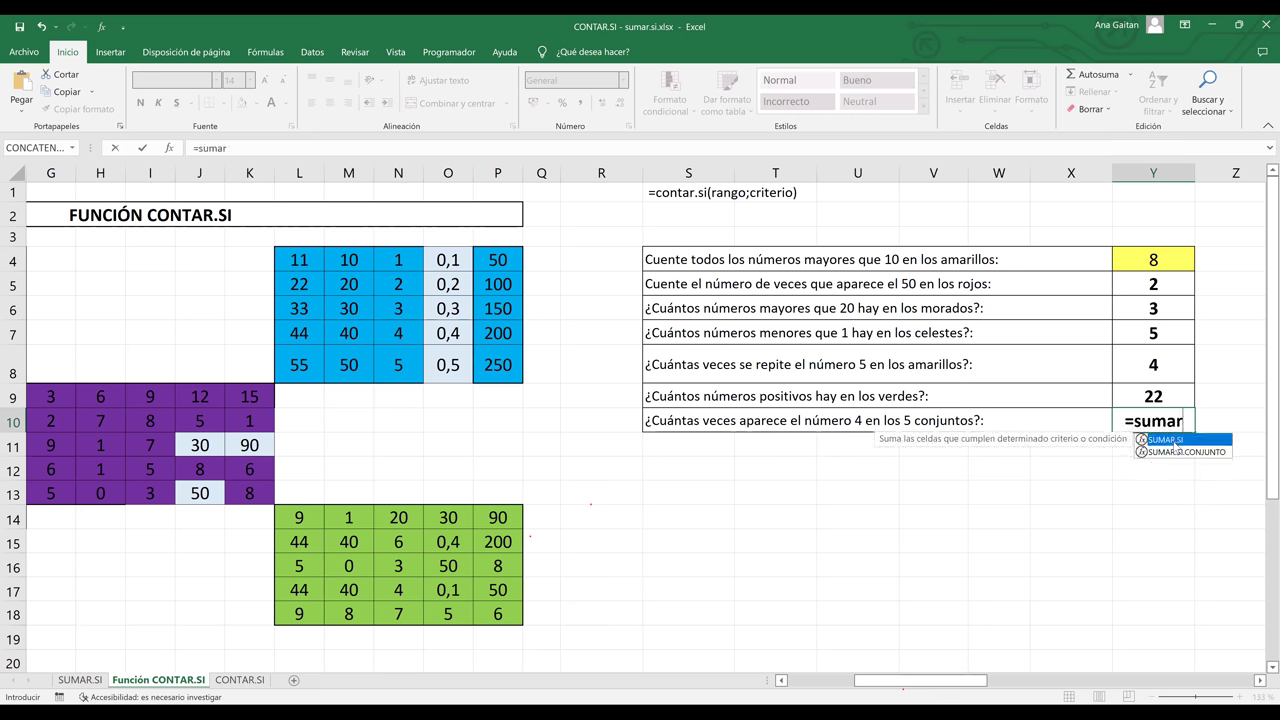
{"action": "double_click", "coordinate": [1165, 439]}
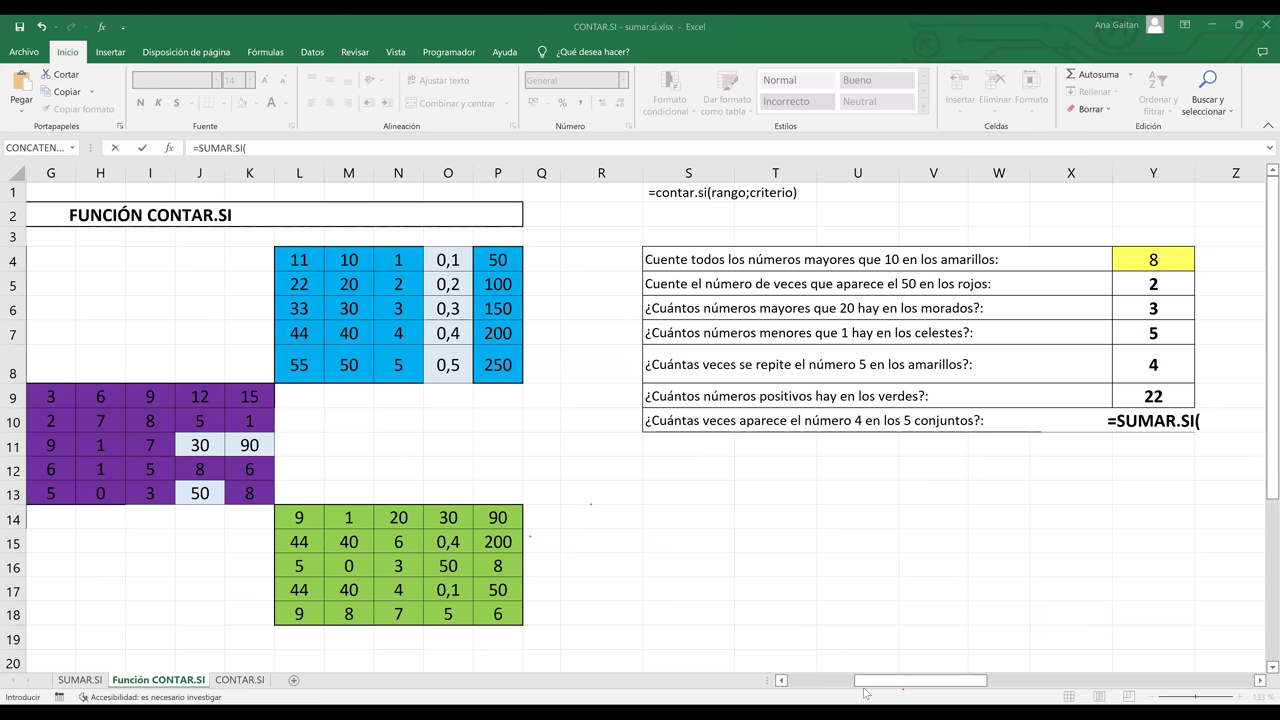
{"action": "left_click", "coordinate": [776, 668]}
{"action": "left_click", "coordinate": [781, 681]}
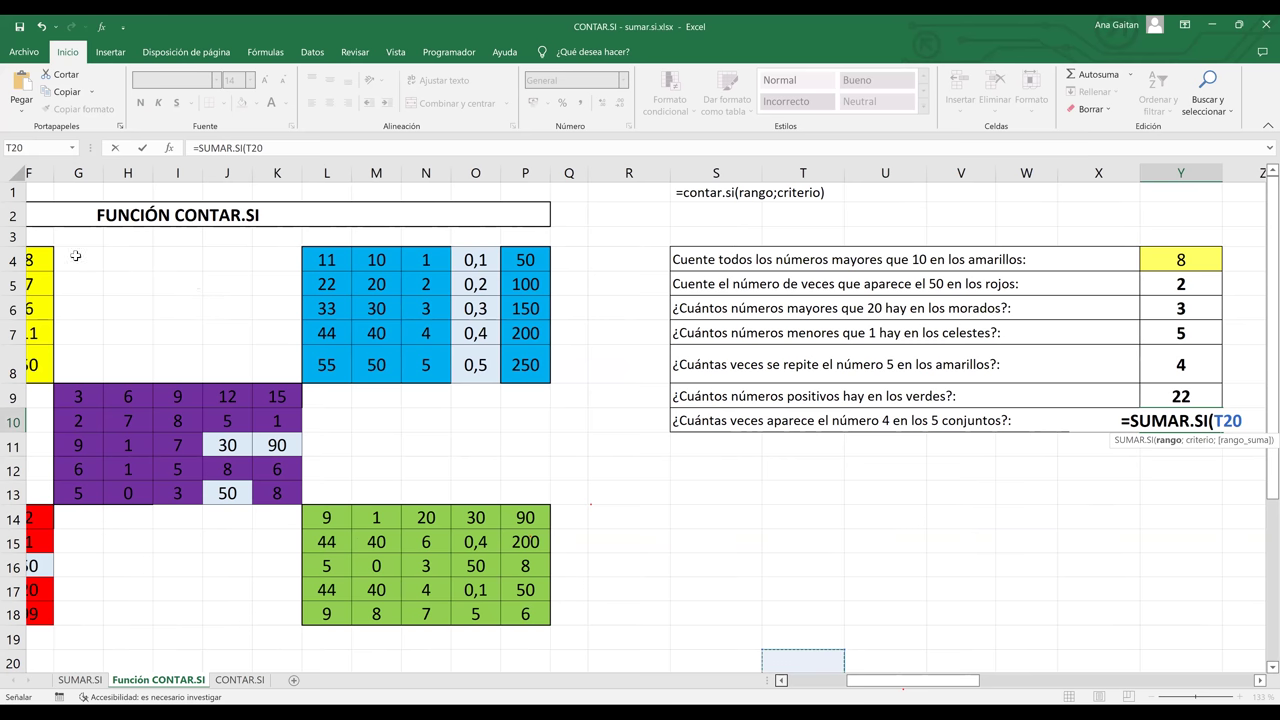
{"action": "scroll", "coordinate": [75, 256], "scroll_direction": "left", "scroll_amount": 3}
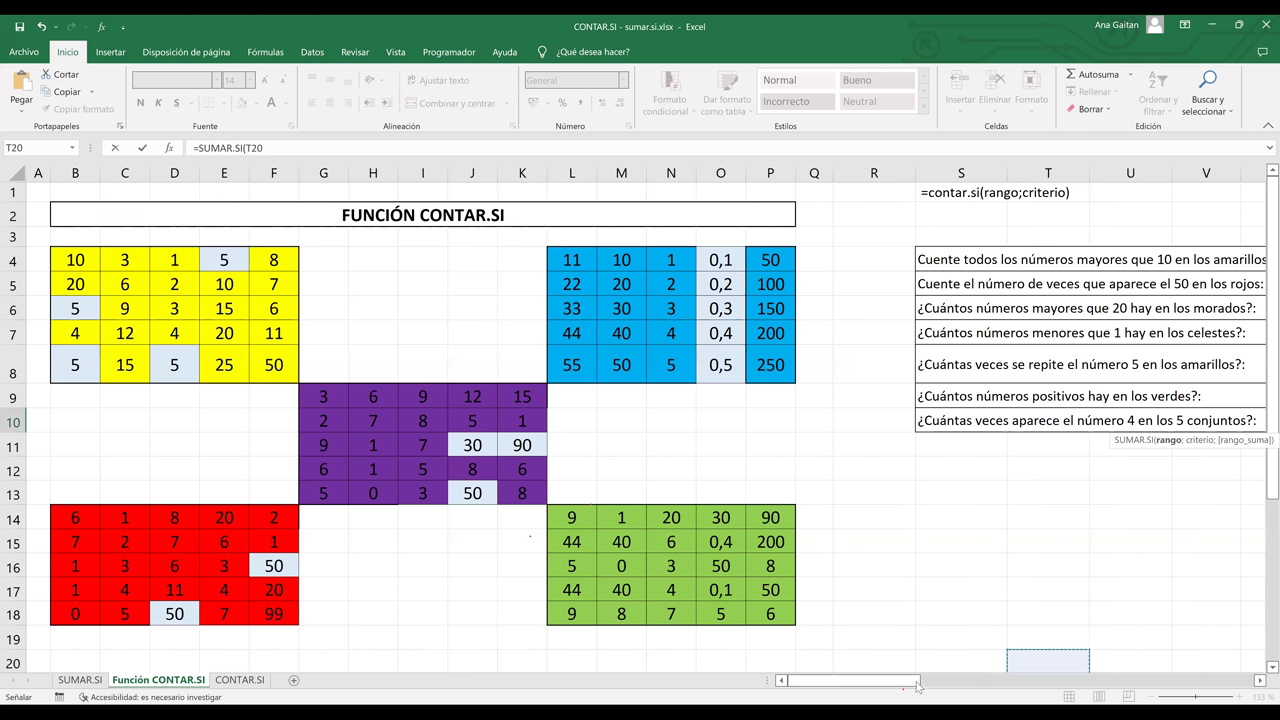
{"action": "left_click", "coordinate": [1076, 681]}
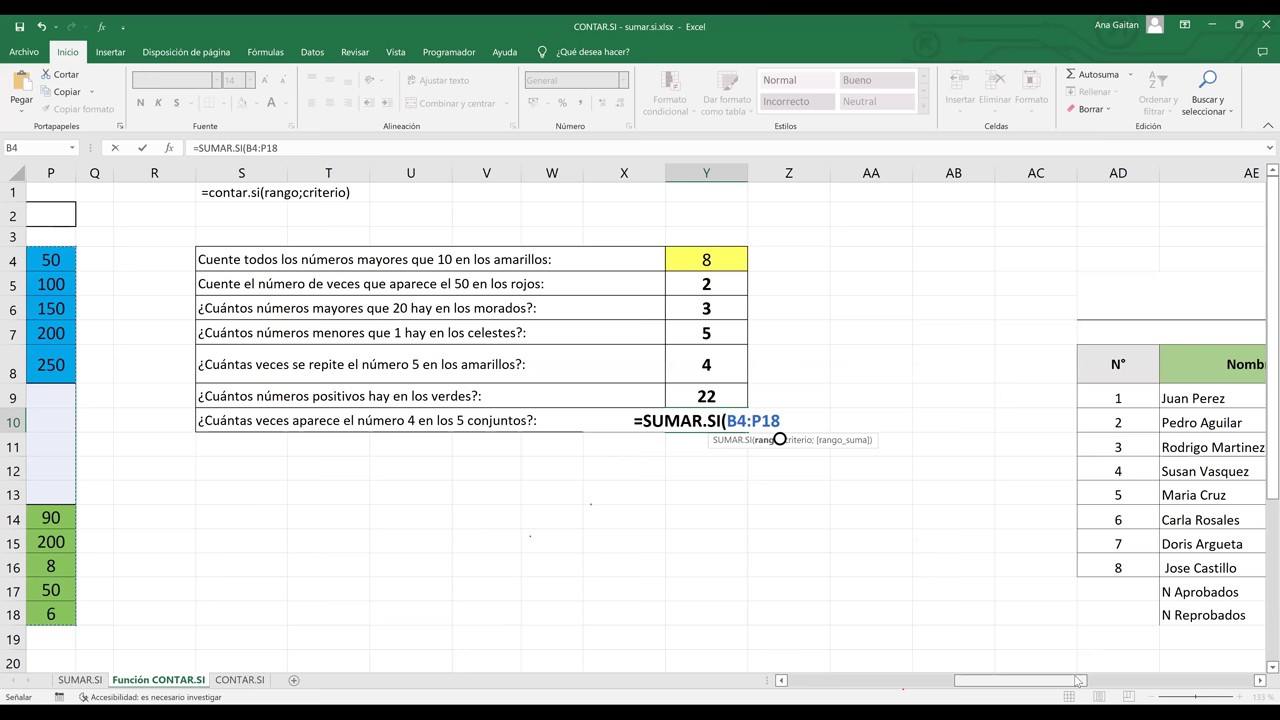
{"action": "type", "text": ";\""}
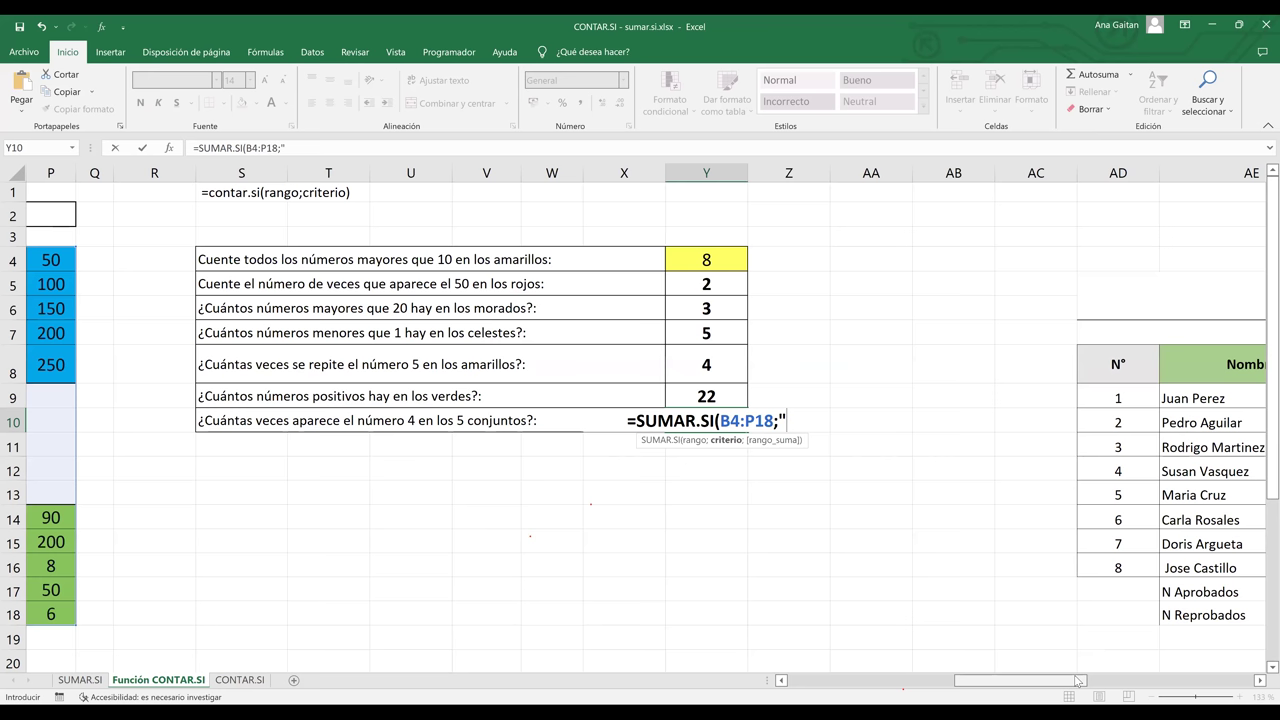
{"action": "key", "text": "Escape"}
Count the 4s across all five coloured blocks in Y10 with =CONTAR.SI(B4:P18;"=4")
{"action": "type", "text": "="}
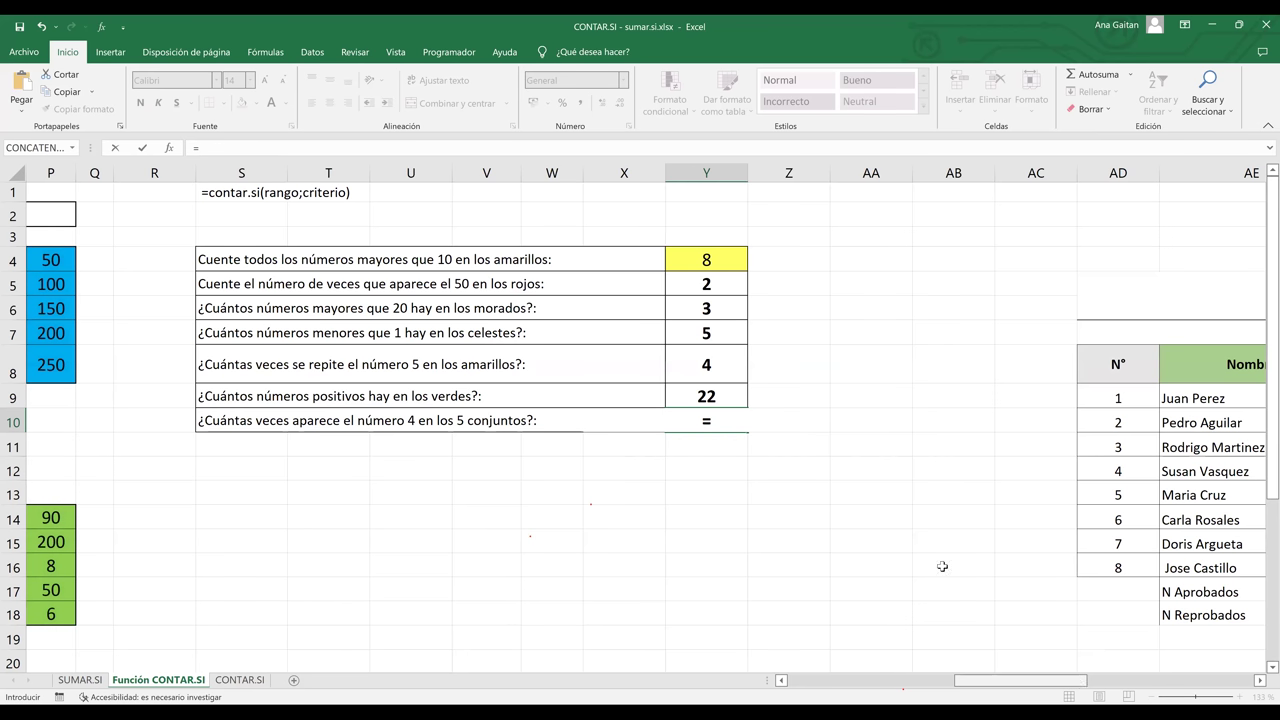
{"action": "type", "text": "conta"}
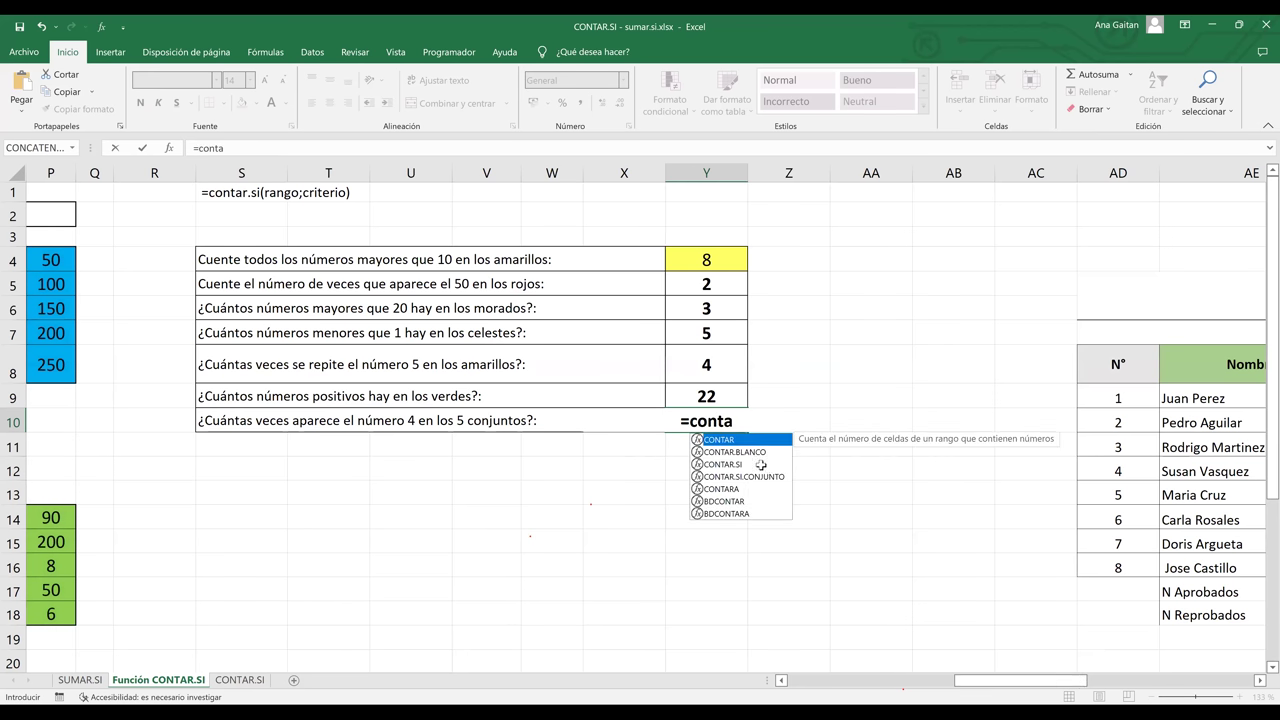
{"action": "double_click", "coordinate": [752, 465]}
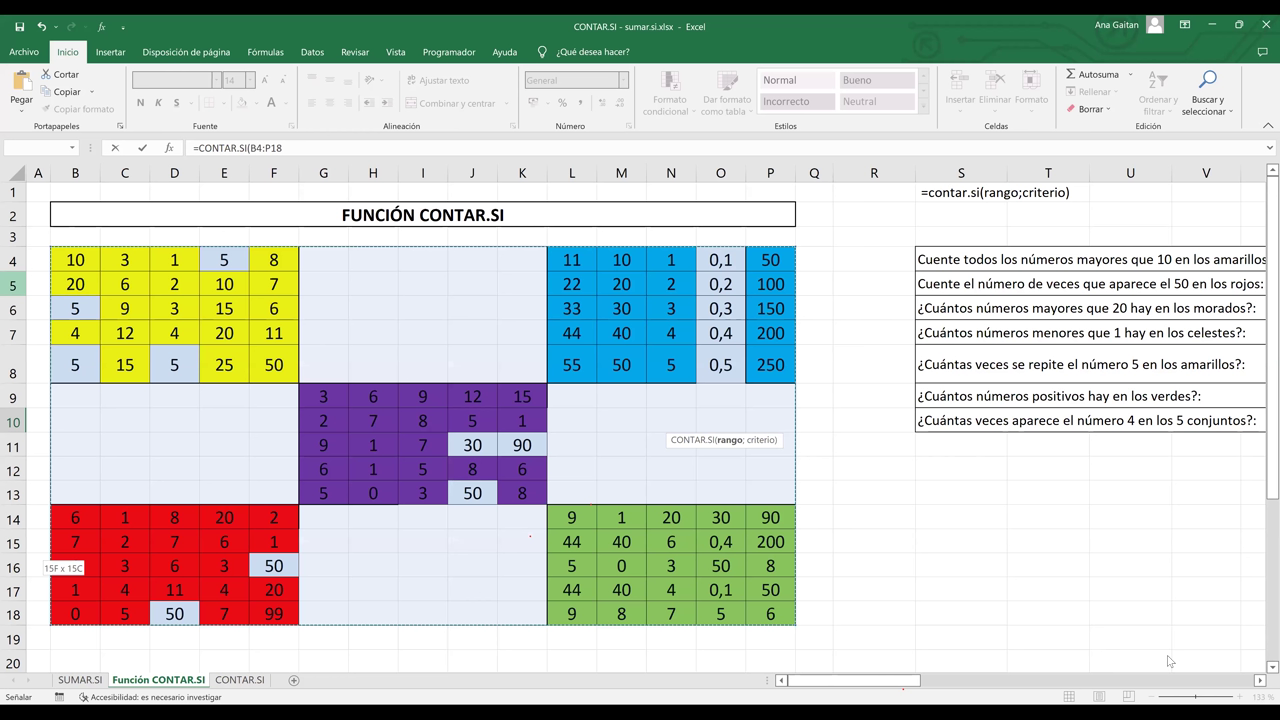
{"action": "type", "text": ";"}
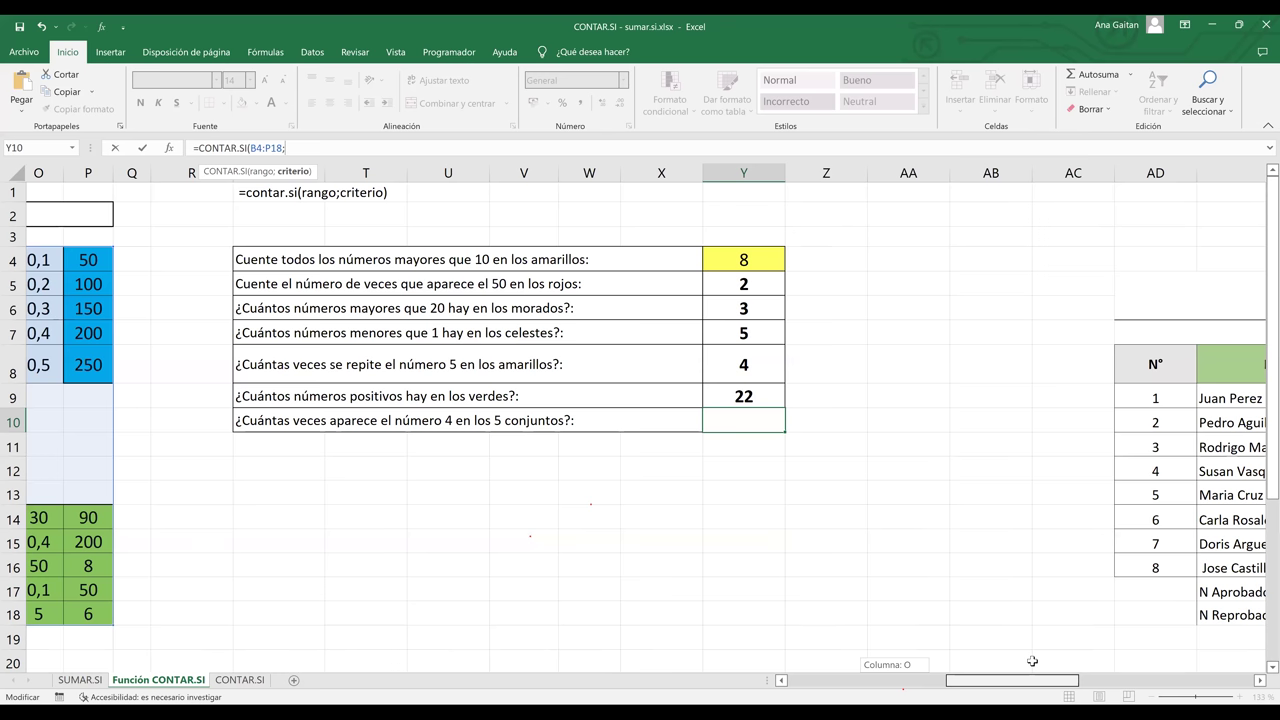
{"action": "type", "text": "\""}
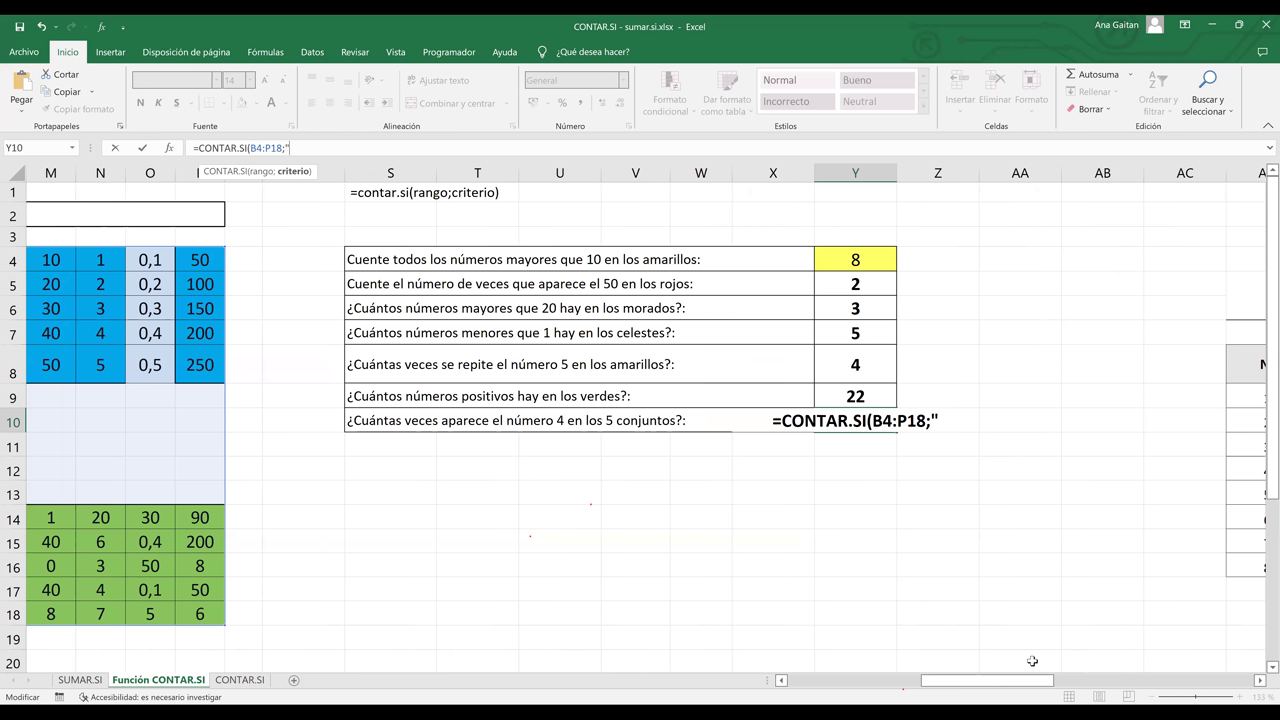
{"action": "type", "text": "=4"}
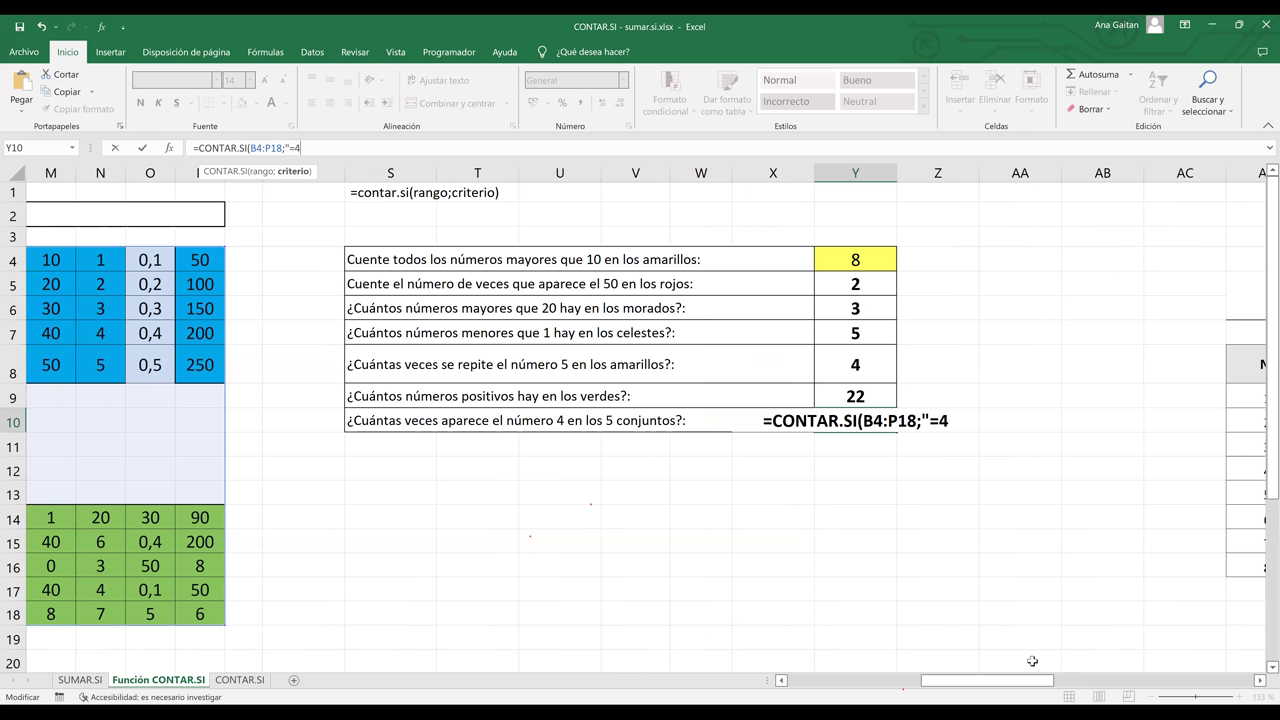
{"action": "type", "text": ")"}
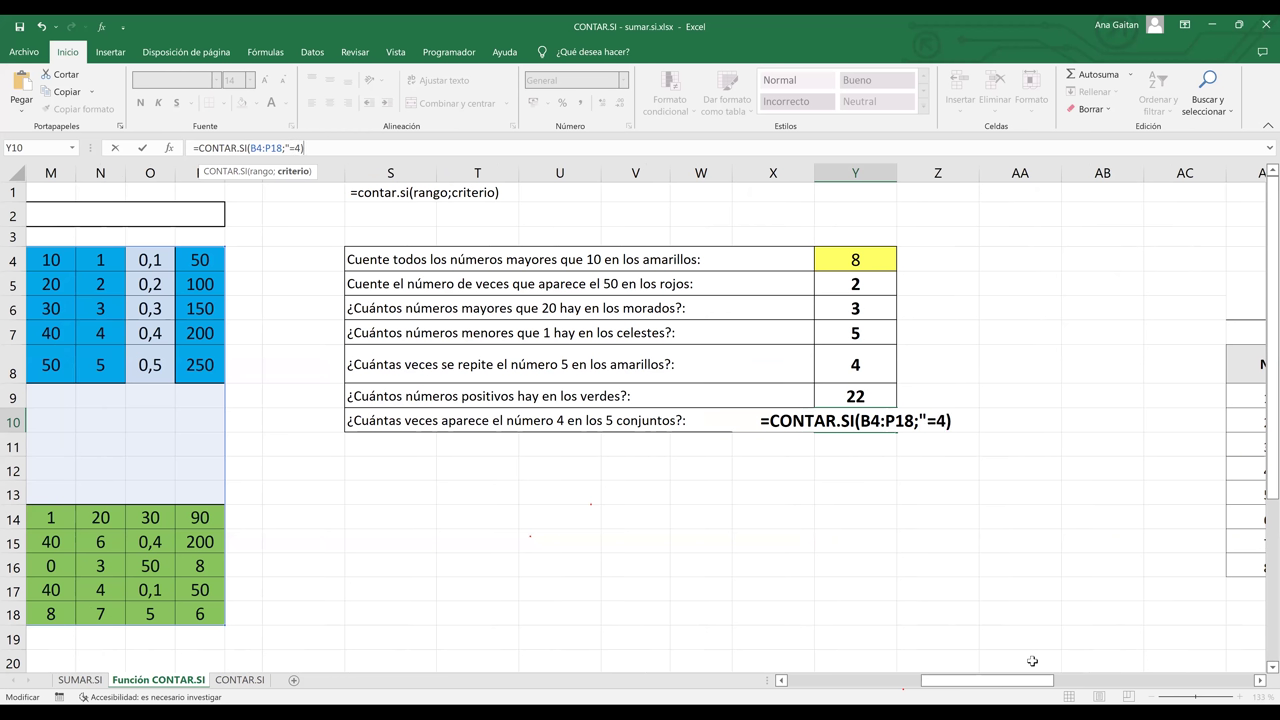
{"action": "key", "text": "BackSpace"}
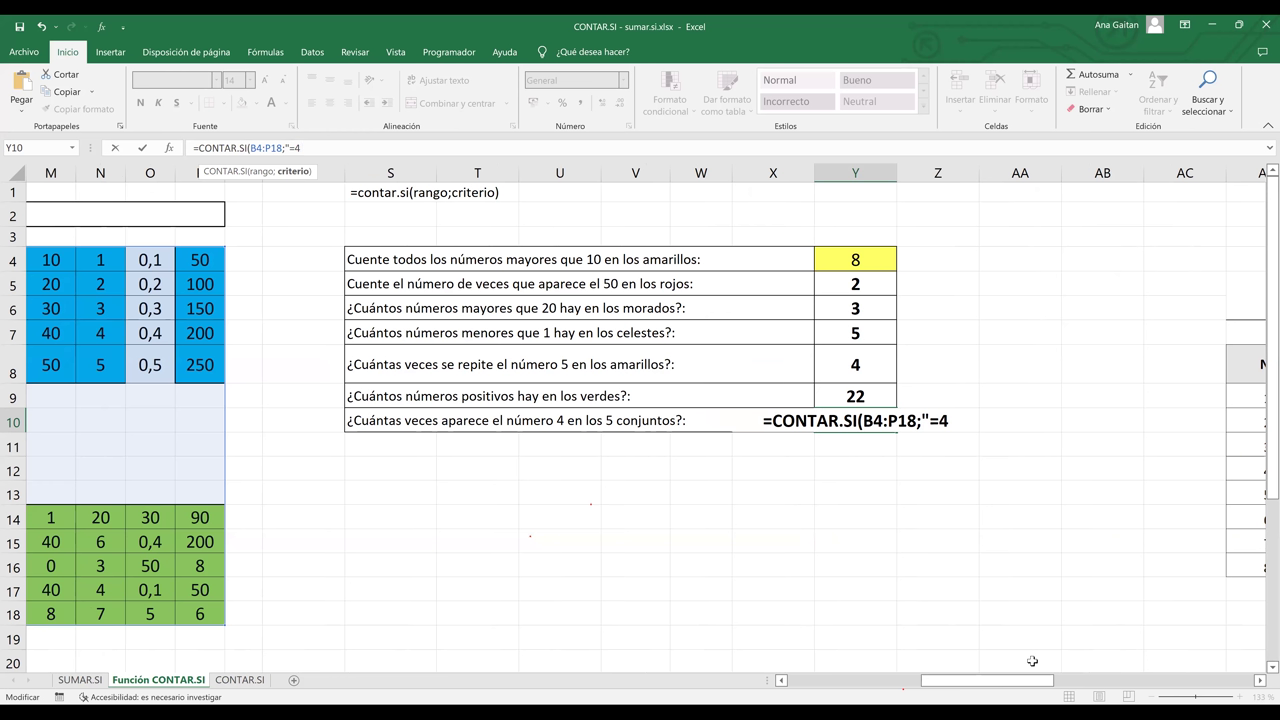
{"action": "type", "text": "\")"}
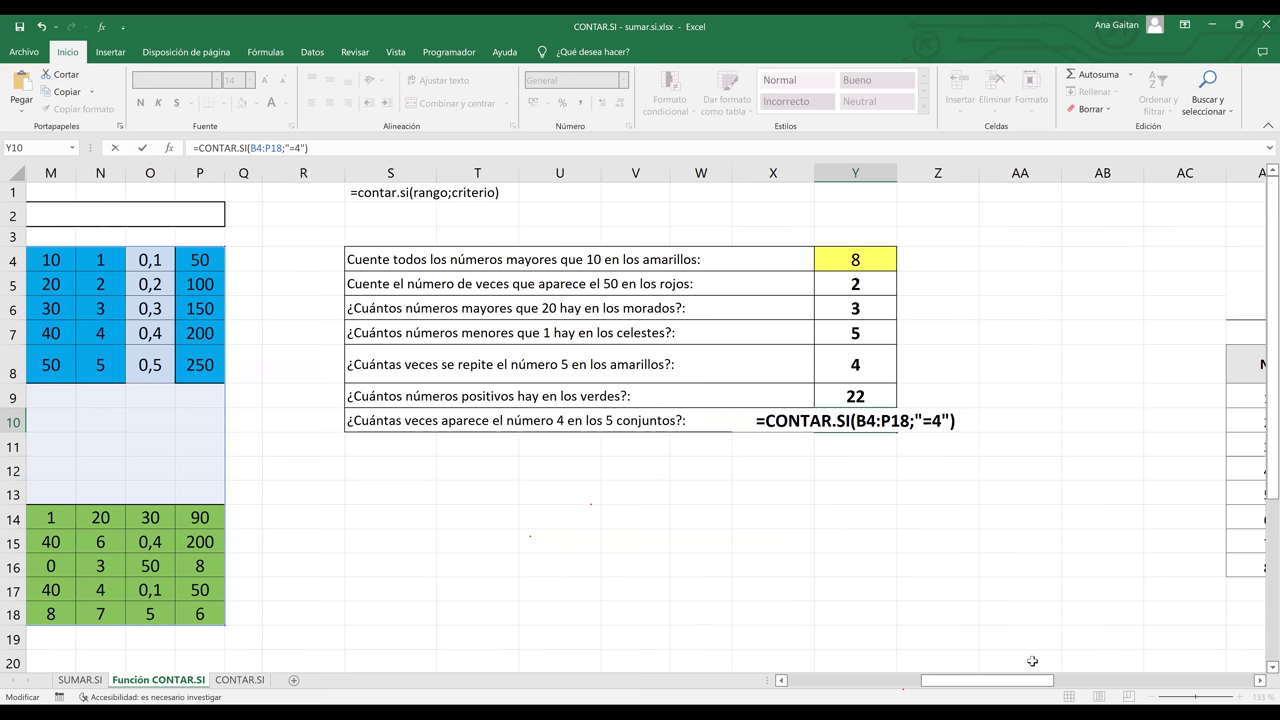
{"action": "key", "text": "Return"}
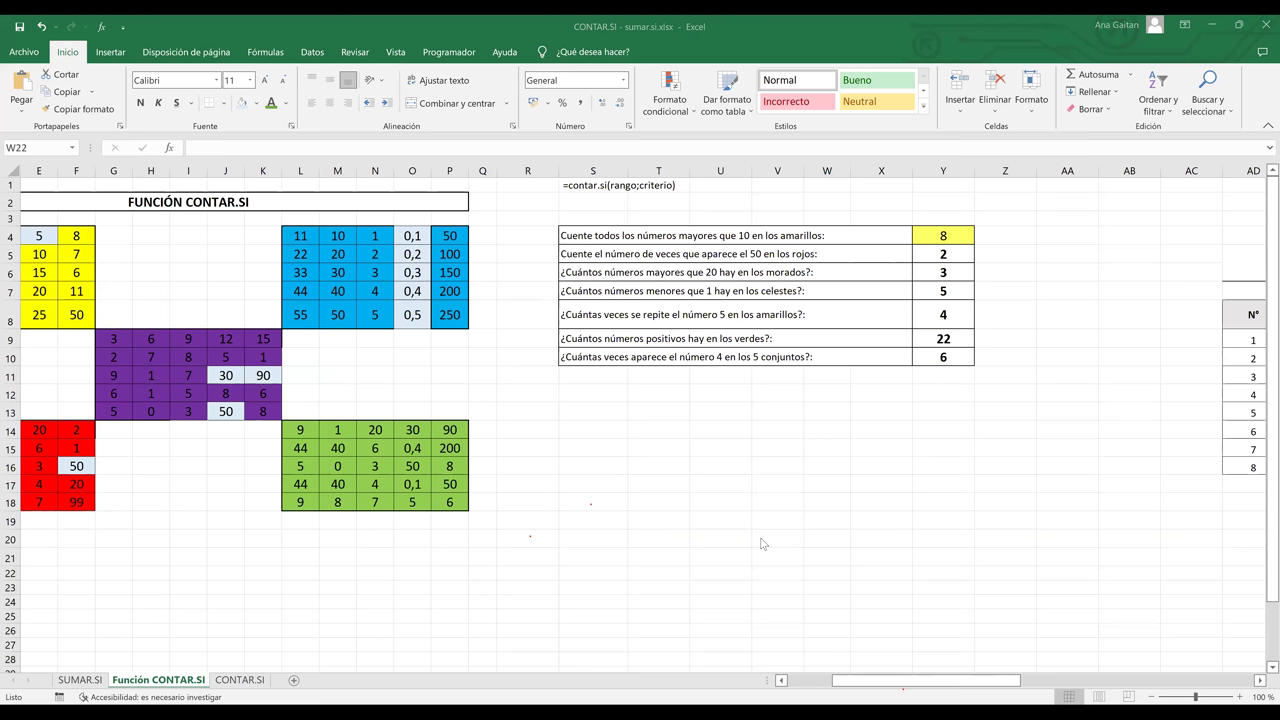
Review the five coloured blocks and clear the formula from Y10
{"action": "left_click_drag", "start_coordinate": [838, 690], "coordinate": [813, 686]}
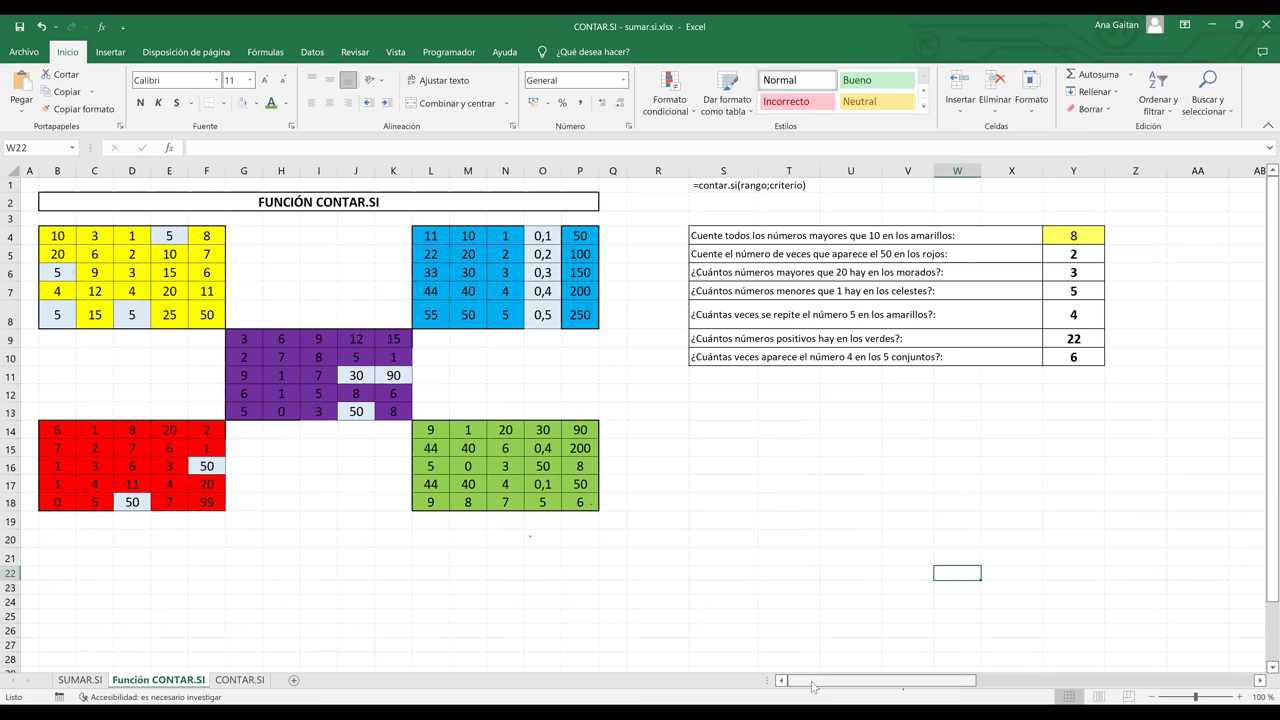
{"action": "left_click", "coordinate": [41, 378]}
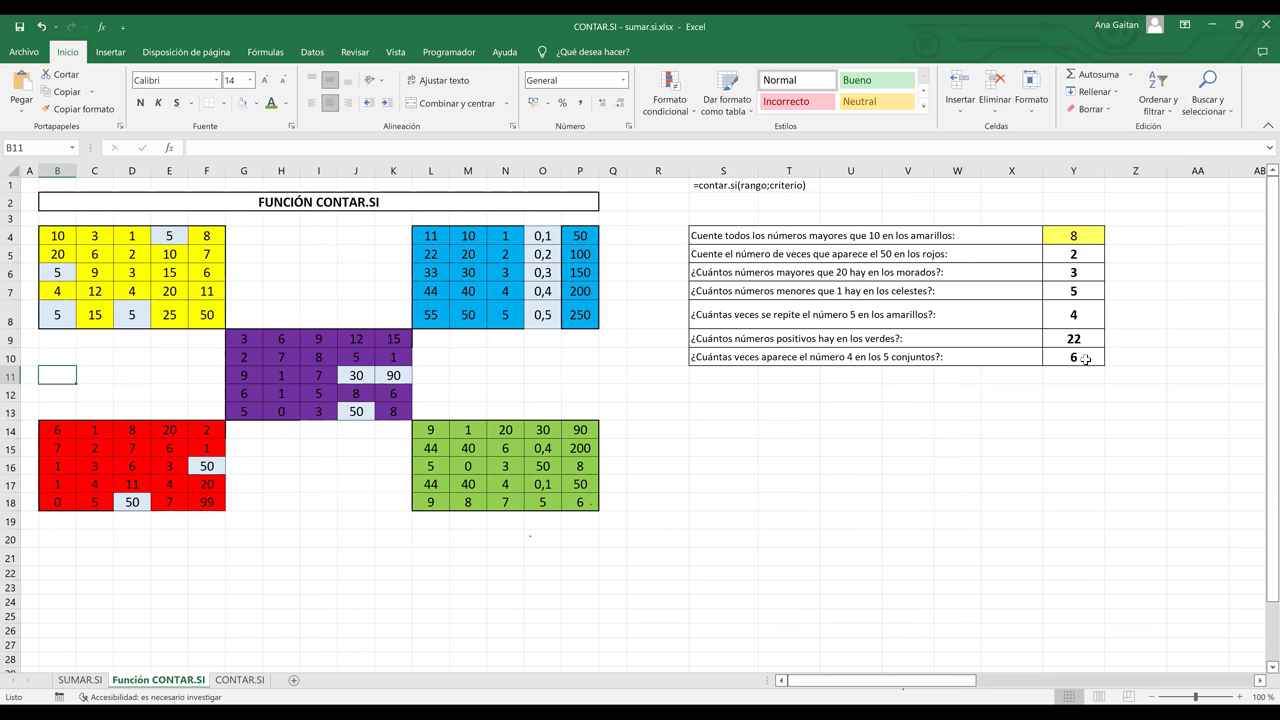
{"action": "left_click", "coordinate": [1110, 420]}
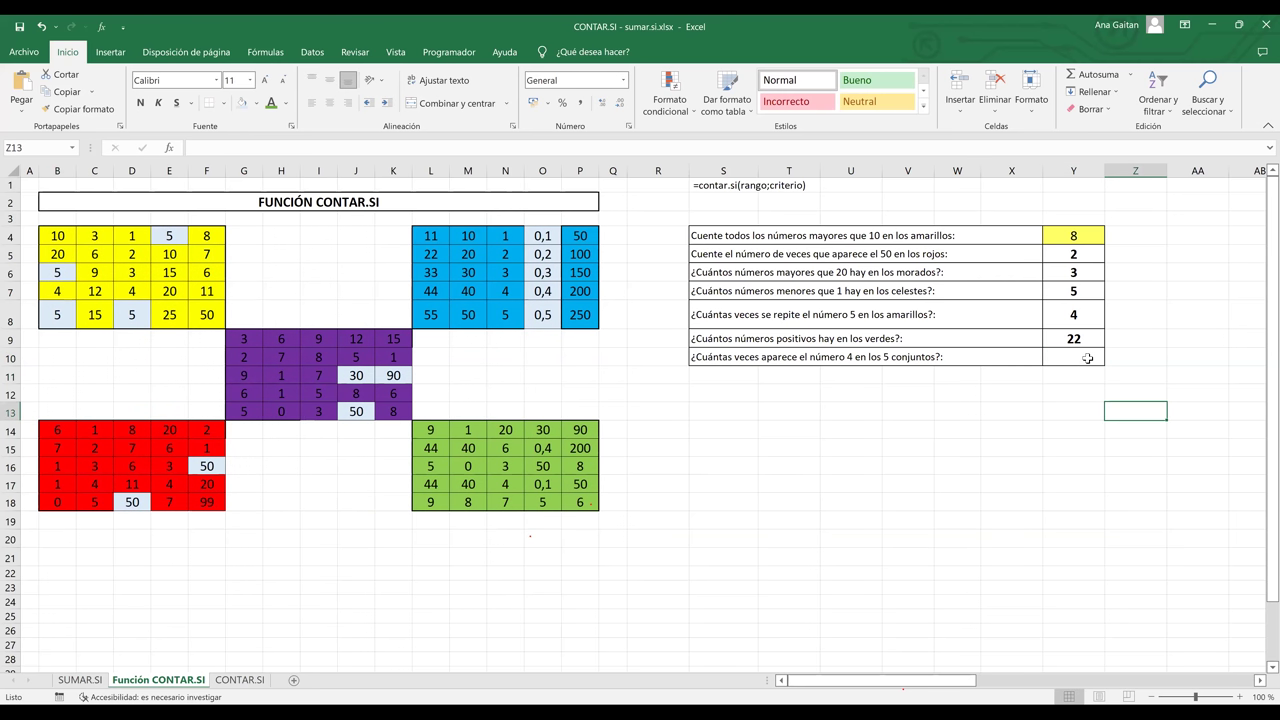
Start a new formula in Y10 for the question about the number 4
{"action": "left_click", "coordinate": [1088, 358]}
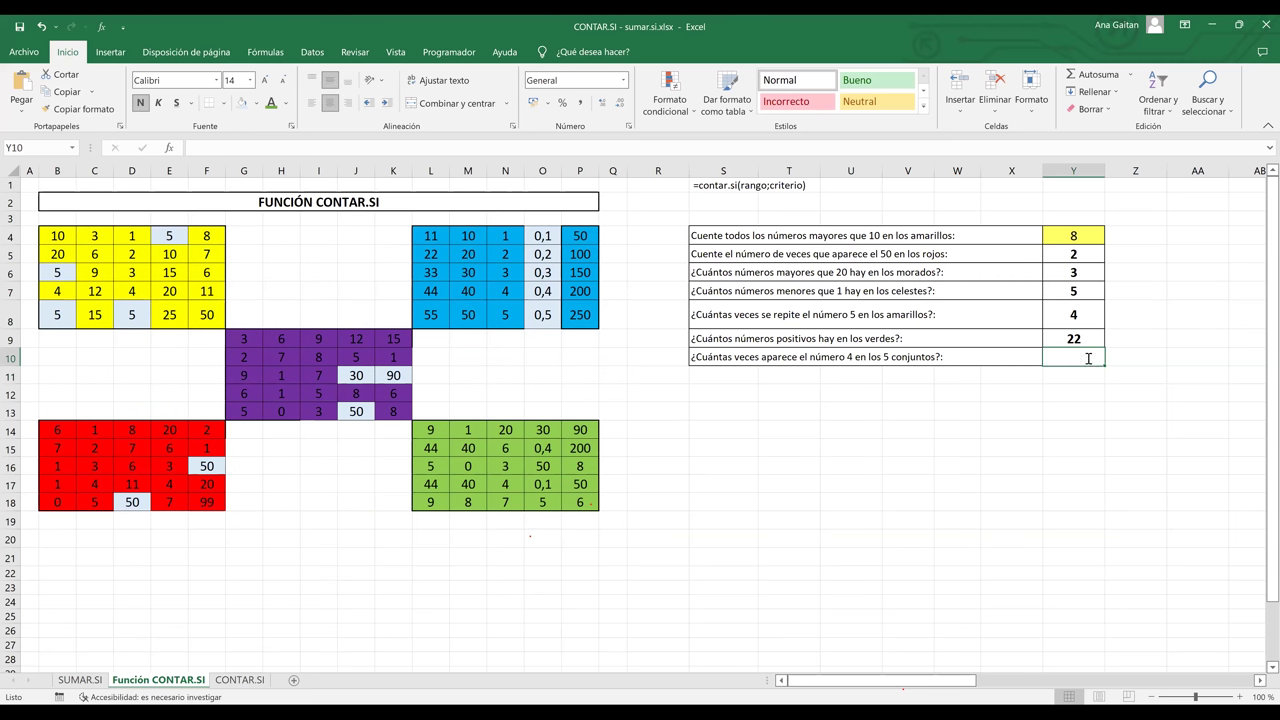
{"action": "type", "text": ")"}
{"action": "key", "text": "BackSpace"}
{"action": "type", "text": "="}
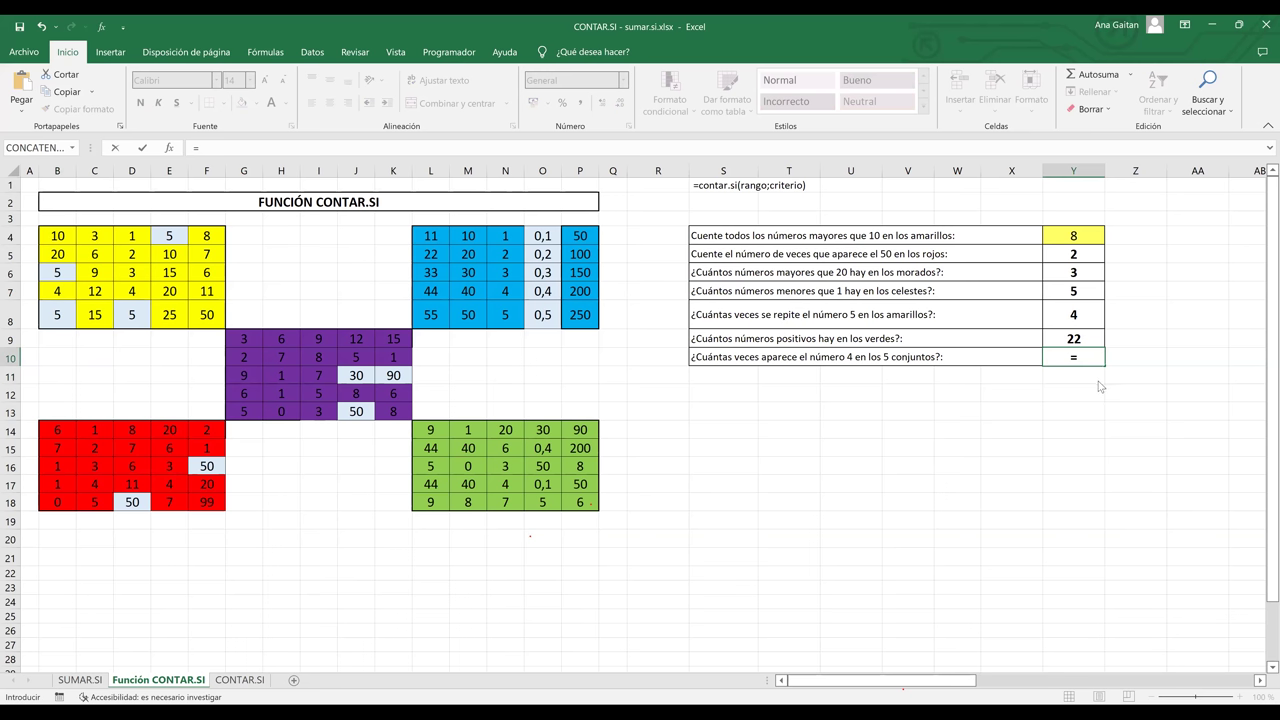
{"action": "type", "text": "sumar"}
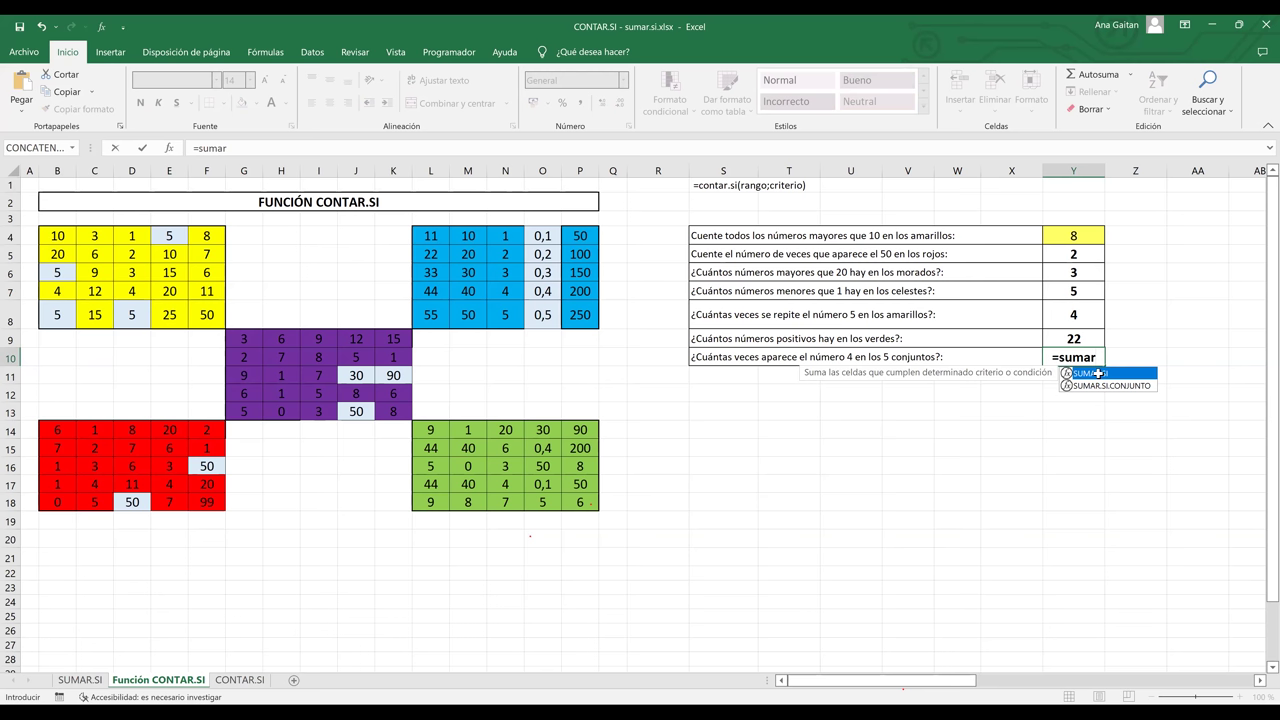
{"action": "key", "text": "BackSpace"}
{"action": "key", "text": "BackSpace"}
{"action": "key", "text": "BackSpace"}
{"action": "key", "text": "BackSpace"}
{"action": "key", "text": "BackSpace"}
Insert the CONTAR.SI function into the Y10 formula
{"action": "type", "text": "cona"}
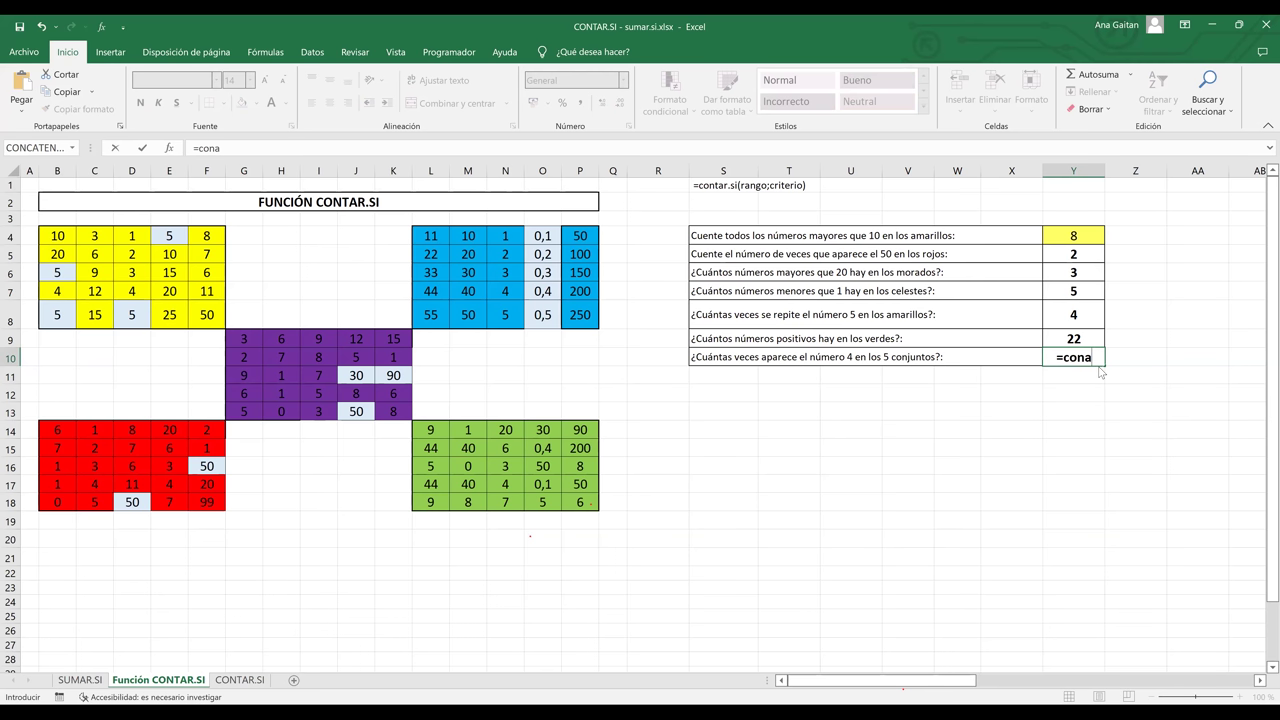
{"action": "key", "text": "BackSpace"}
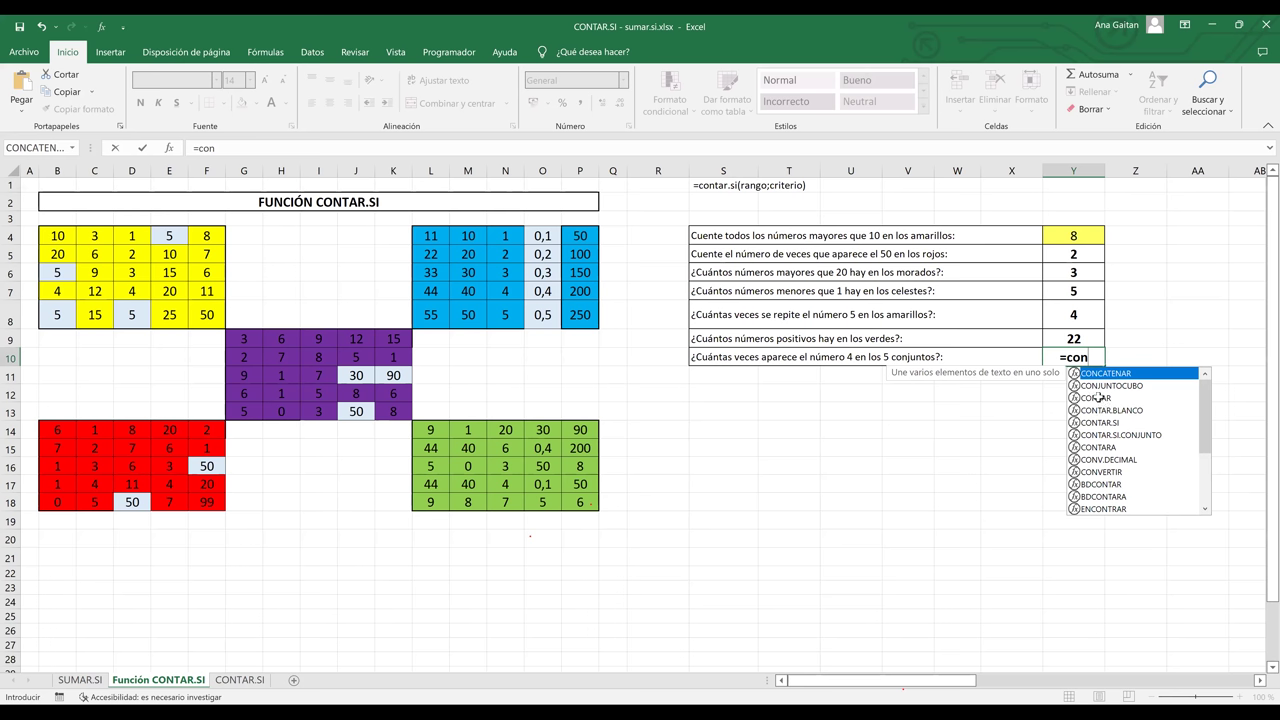
{"action": "key", "text": "Down"}
{"action": "key", "text": "Down"}
{"action": "key", "text": "Down"}
{"action": "key", "text": "Down"}
{"action": "key", "text": "Tab"}
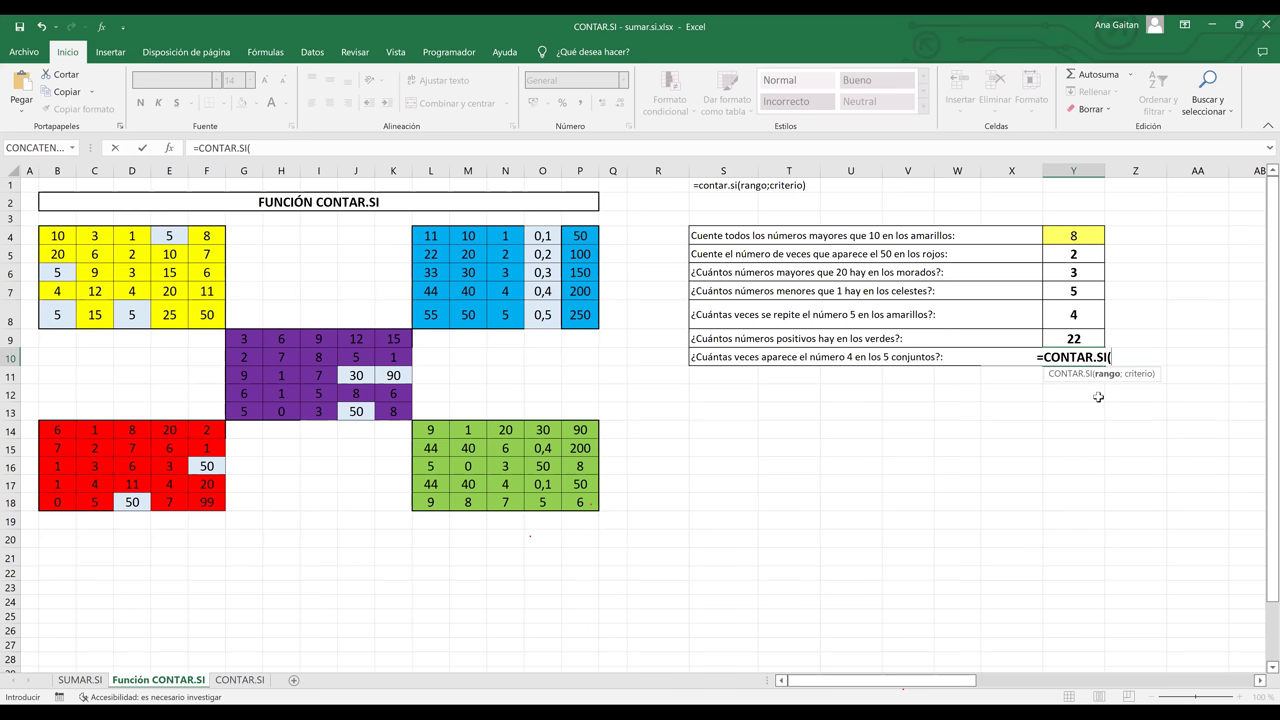
{"action": "key", "text": "Down"}
{"action": "key", "text": "Down"}
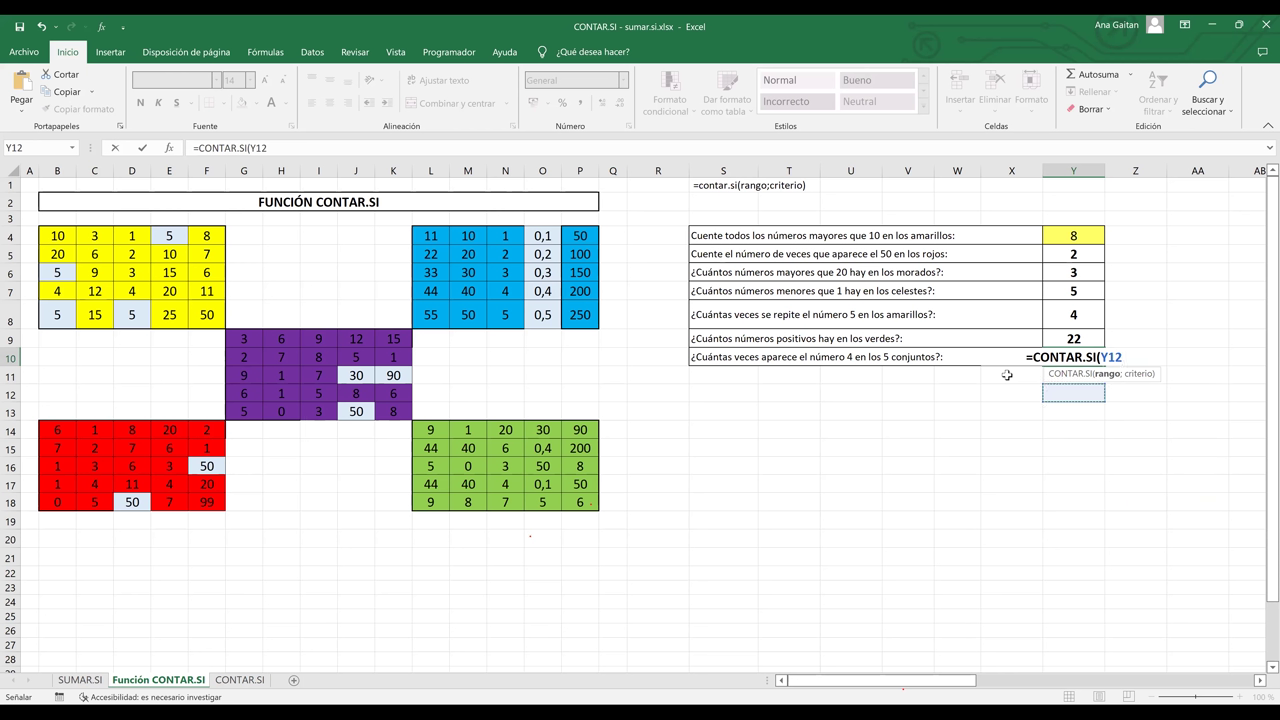
{"action": "key", "text": "BackSpace"}
{"action": "key", "text": "BackSpace"}
{"action": "key", "text": "BackSpace"}
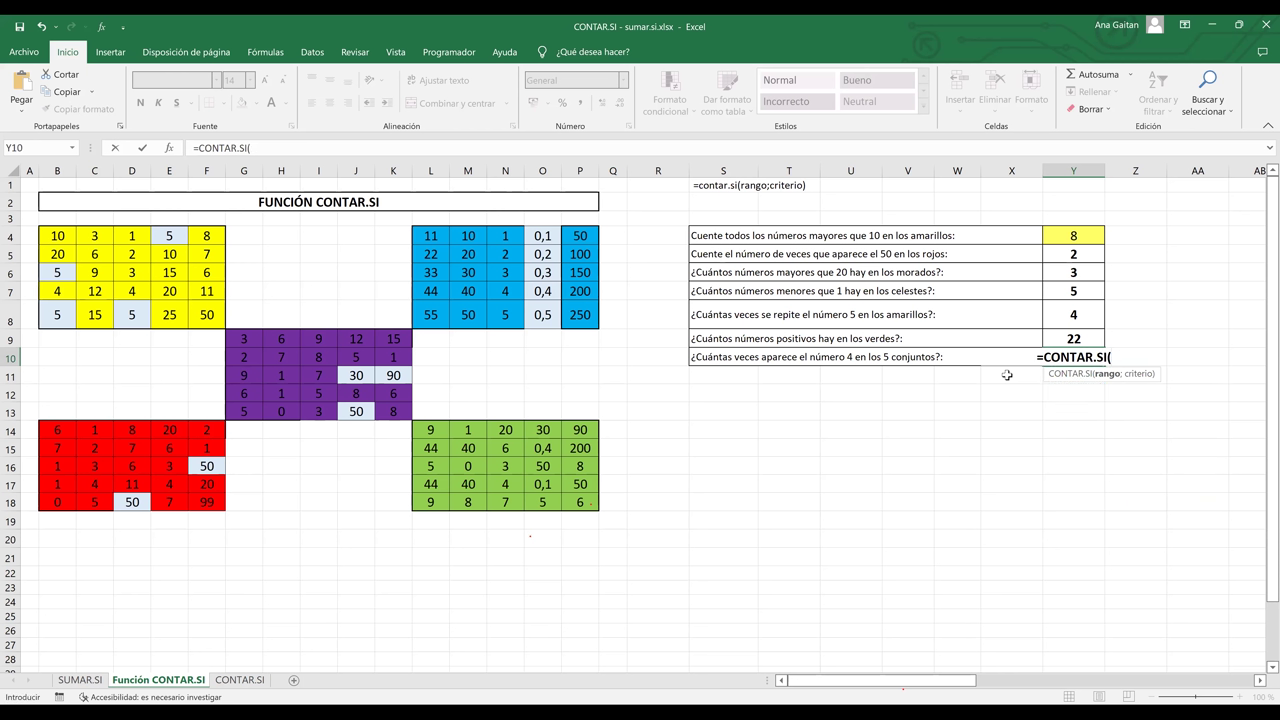
{"action": "type", "text": "("}
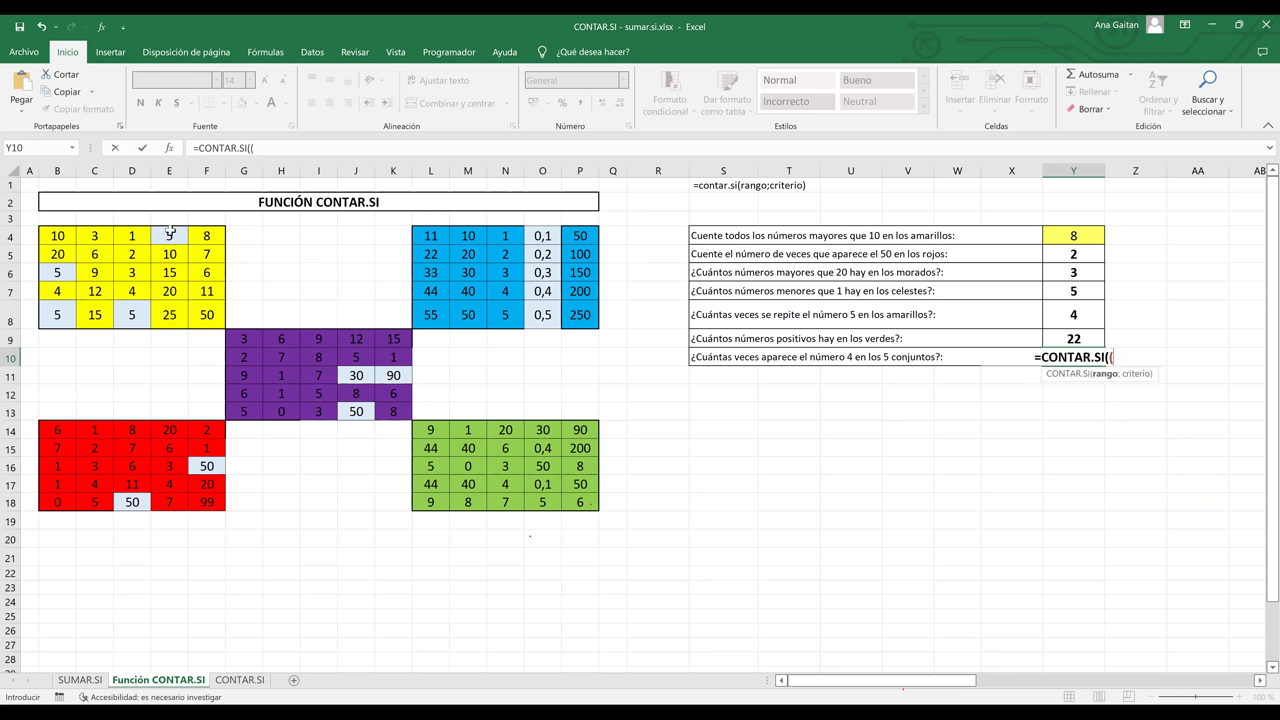
{"action": "left_click", "coordinate": [49, 235]}
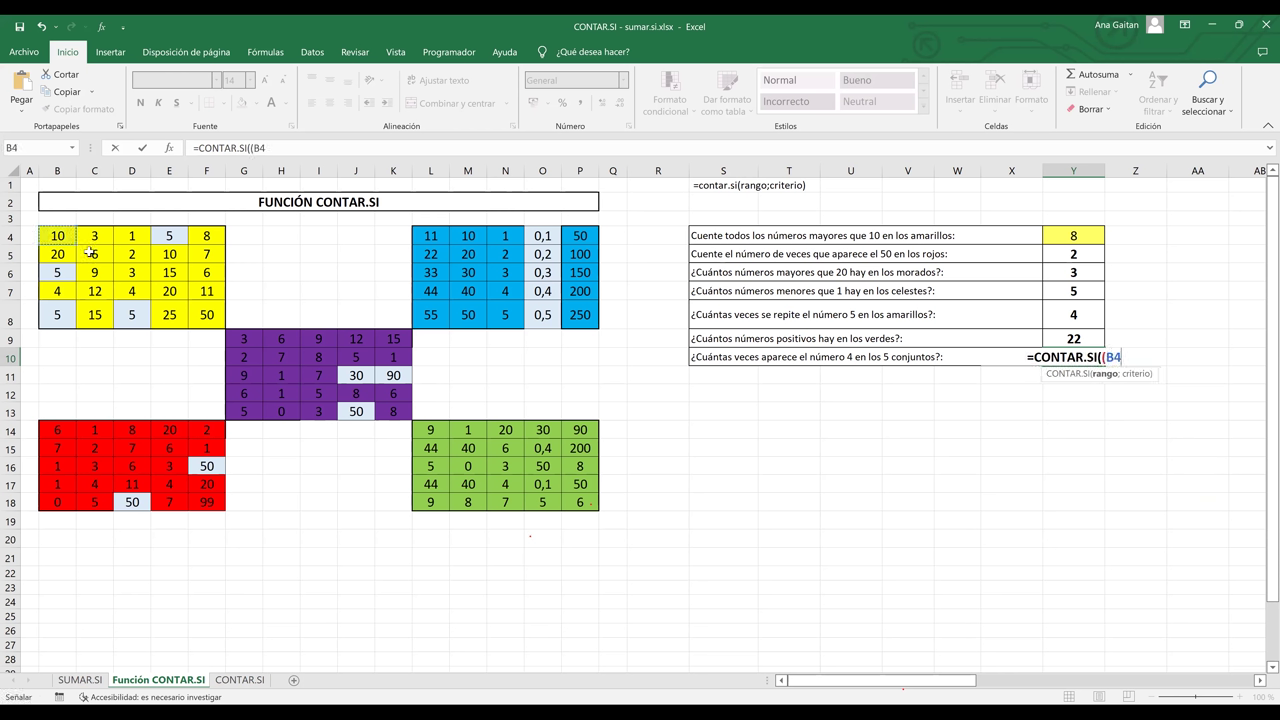
{"action": "left_click", "coordinate": [205, 315], "text": "shift"}
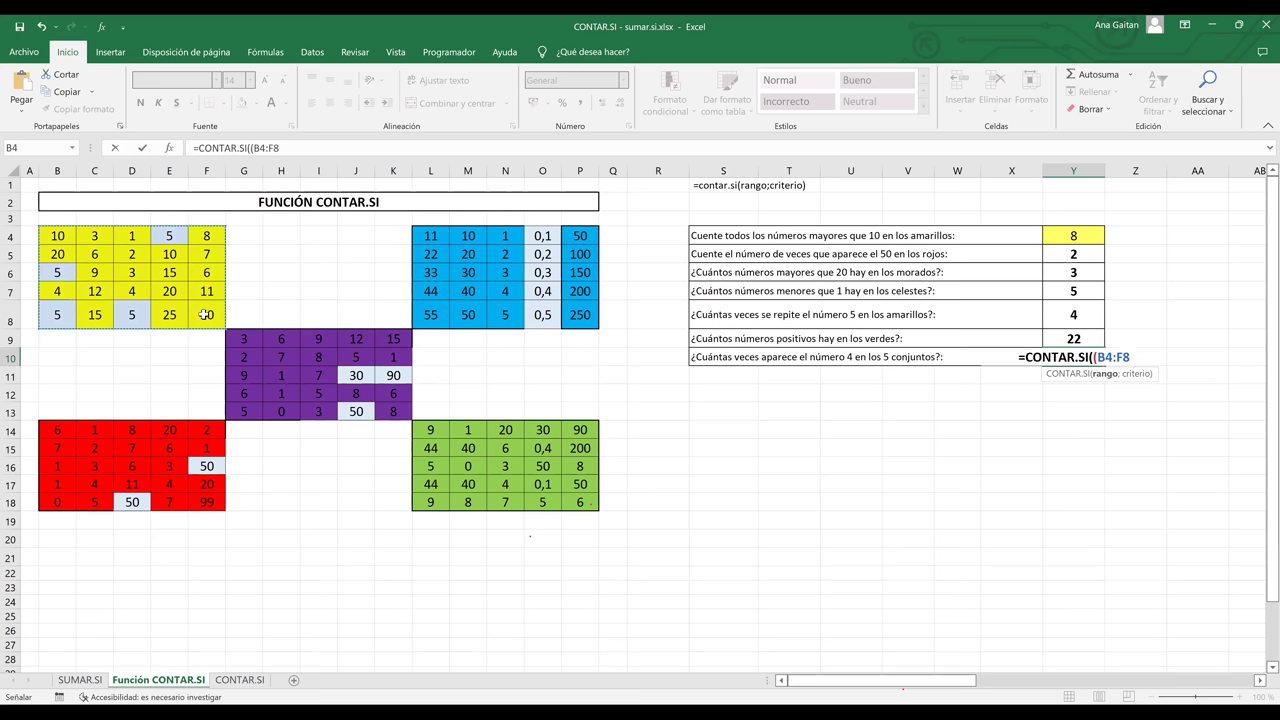
{"action": "key", "text": "F8"}
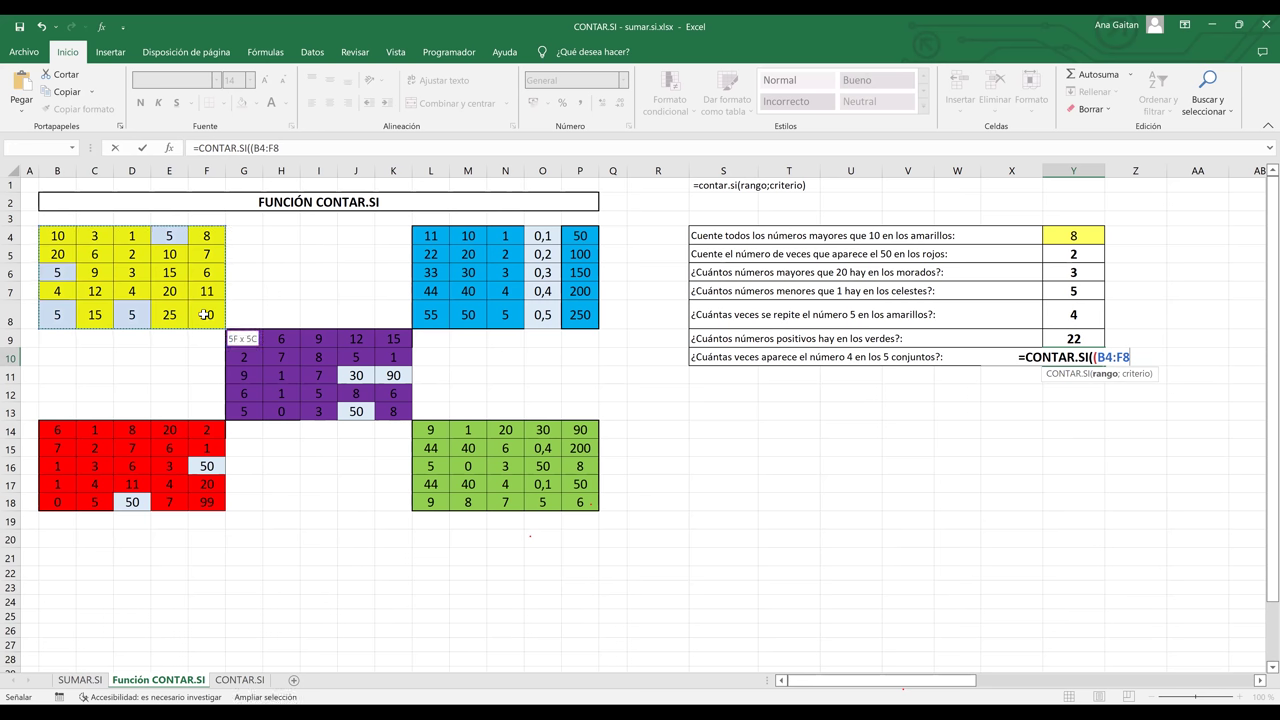
{"action": "type", "text": ";"}
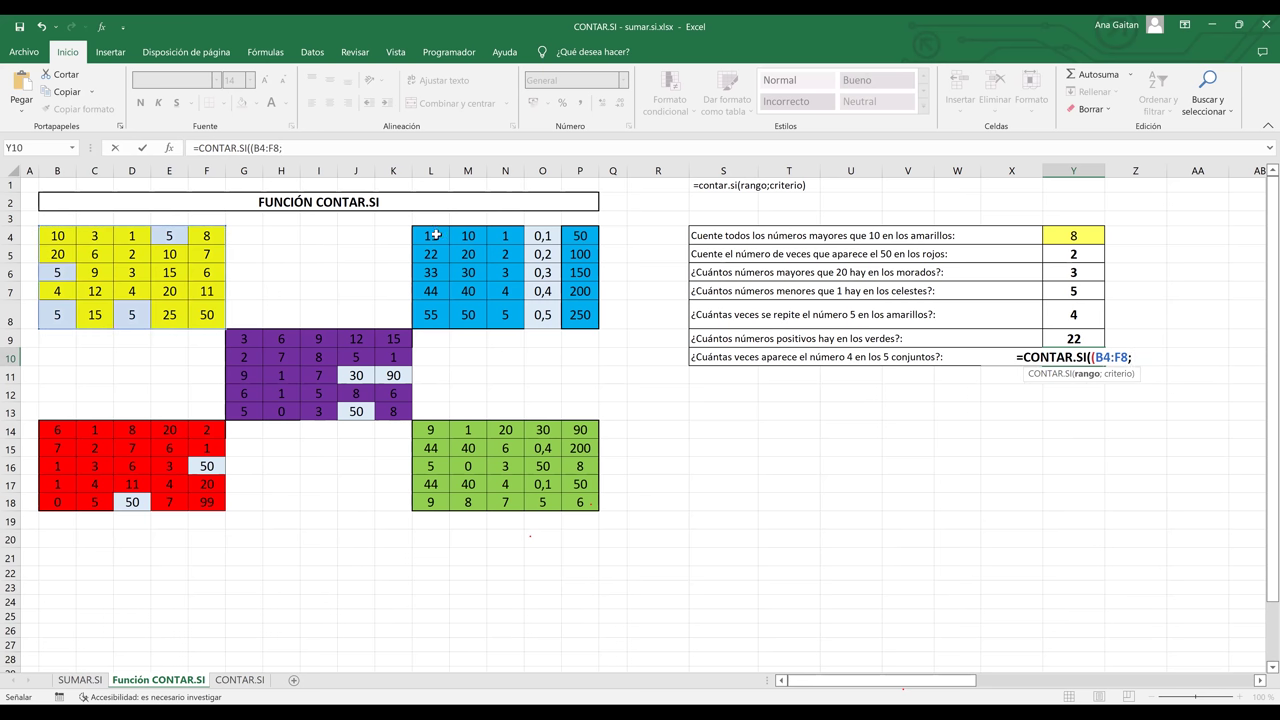
{"action": "left_click_drag", "start_coordinate": [436, 235], "coordinate": [580, 316]}
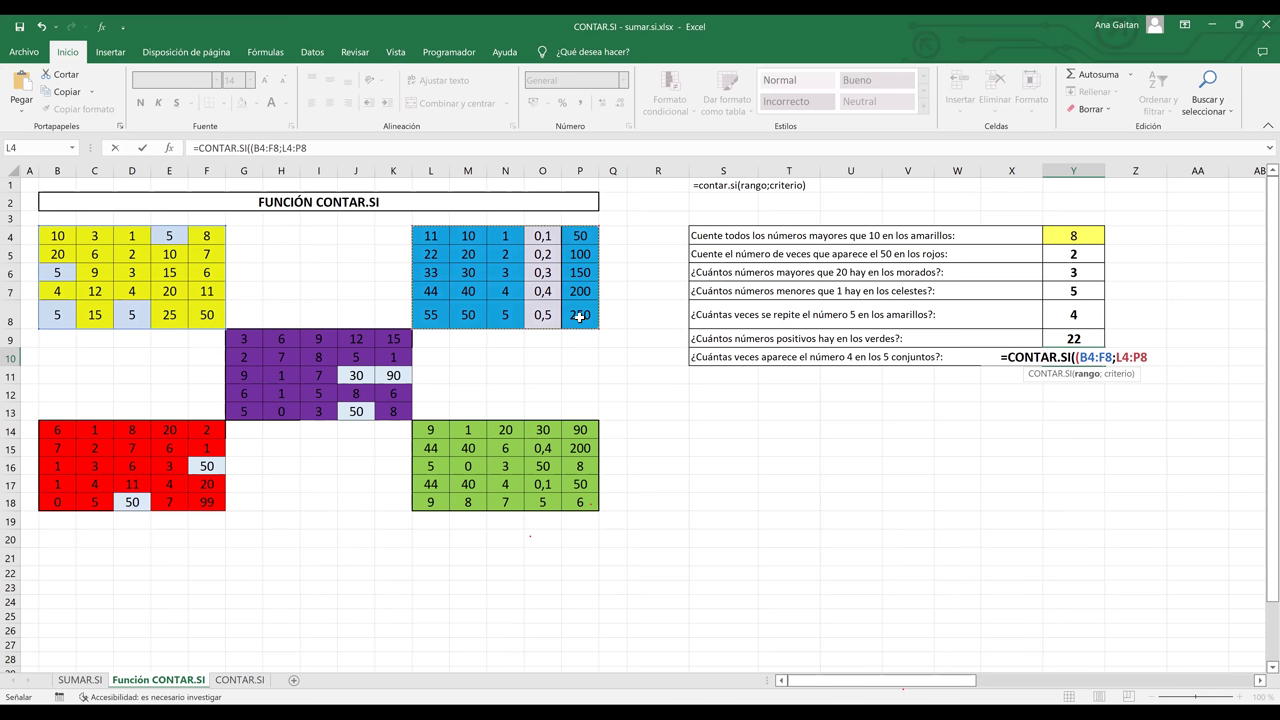
{"action": "type", "text": ";"}
{"action": "left_click", "coordinate": [250, 340]}
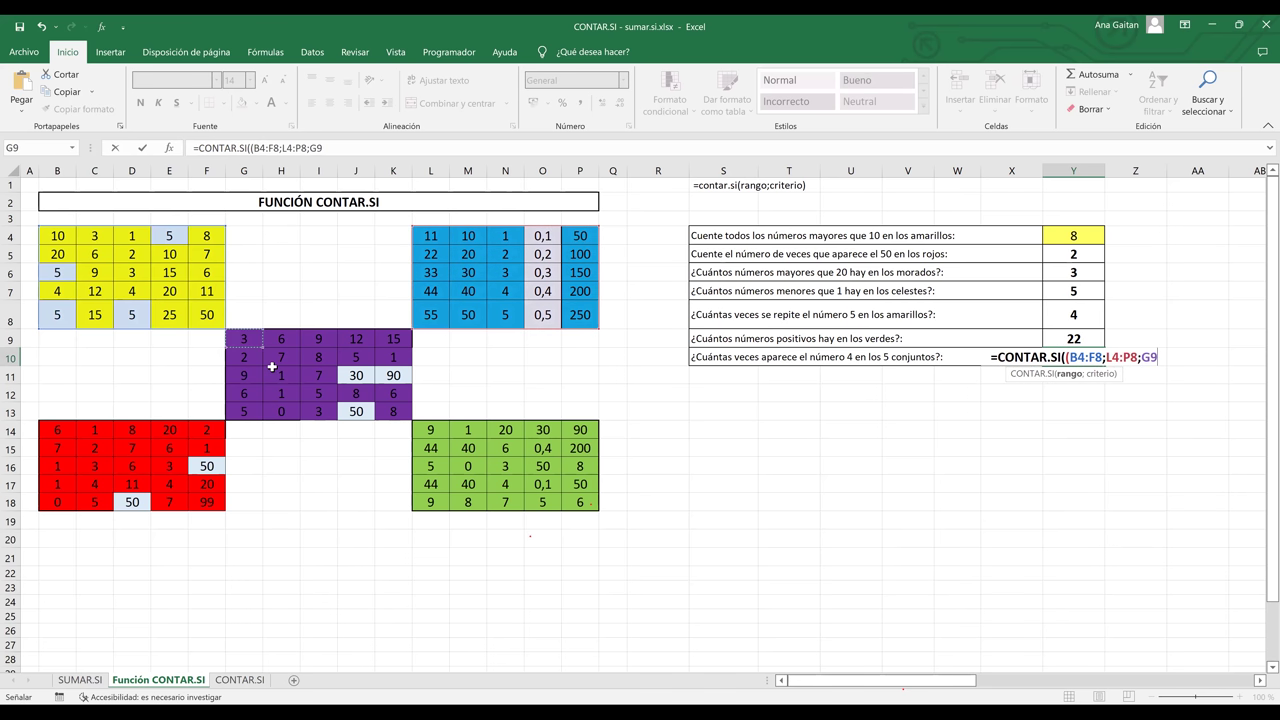
{"action": "left_click", "coordinate": [409, 410], "text": "shift"}
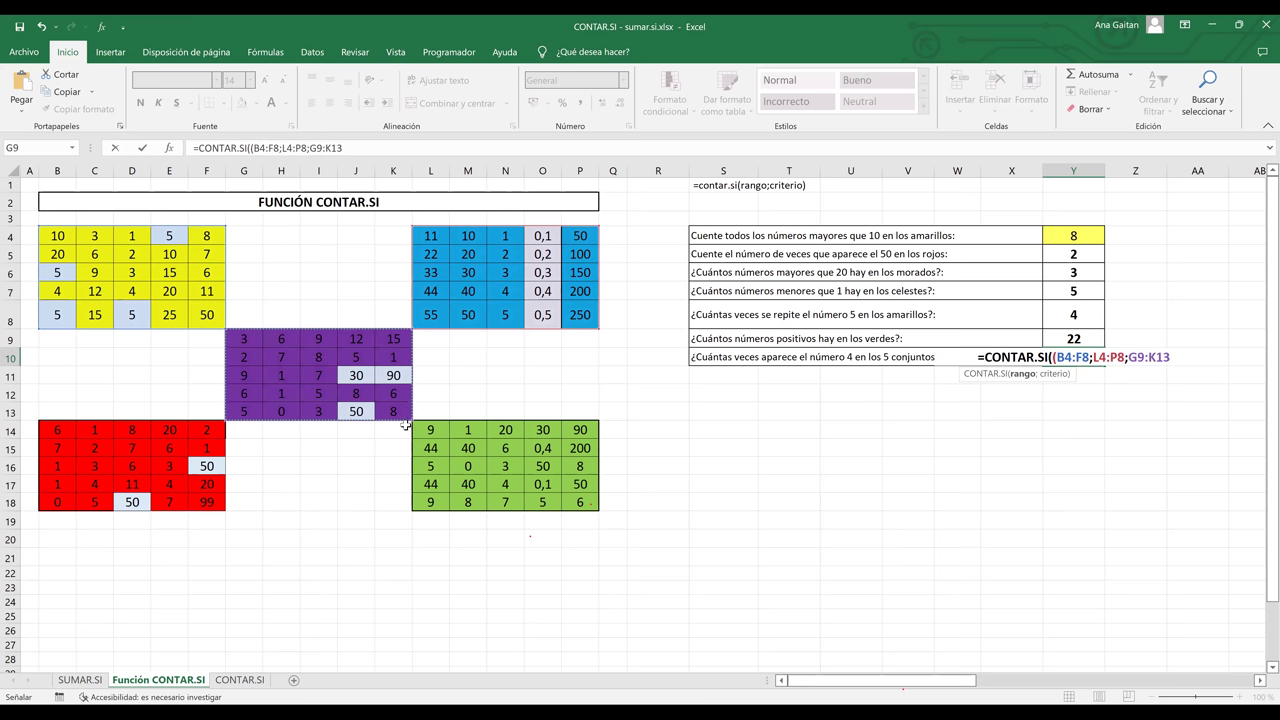
{"action": "key", "text": "Escape"}
{"action": "left_click", "coordinate": [925, 522]}
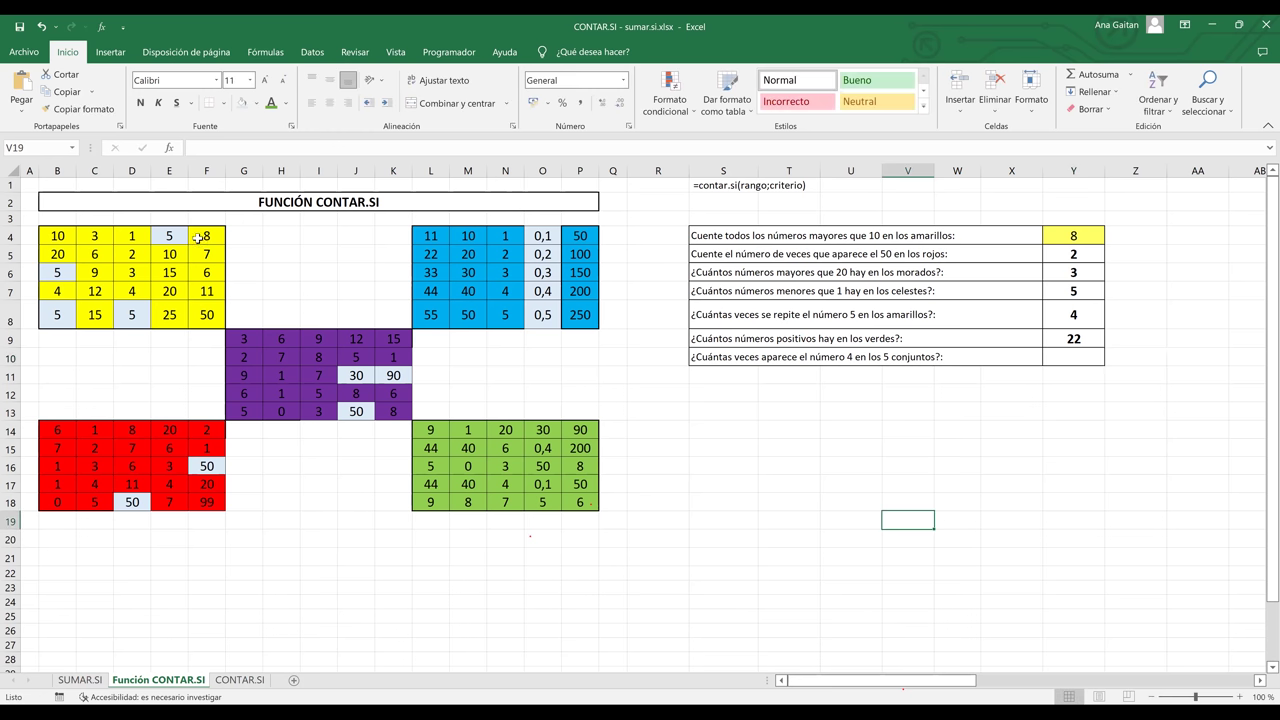
Select the yellow, blue, green, purple and red blocks one after another to review the five separate ranges
{"action": "left_click", "coordinate": [57, 238]}
{"action": "left_click_drag", "start_coordinate": [57, 238], "coordinate": [195, 308]}
{"action": "left_click_drag", "start_coordinate": [430, 236], "coordinate": [582, 316]}
{"action": "left_click_drag", "start_coordinate": [437, 432], "coordinate": [586, 499]}
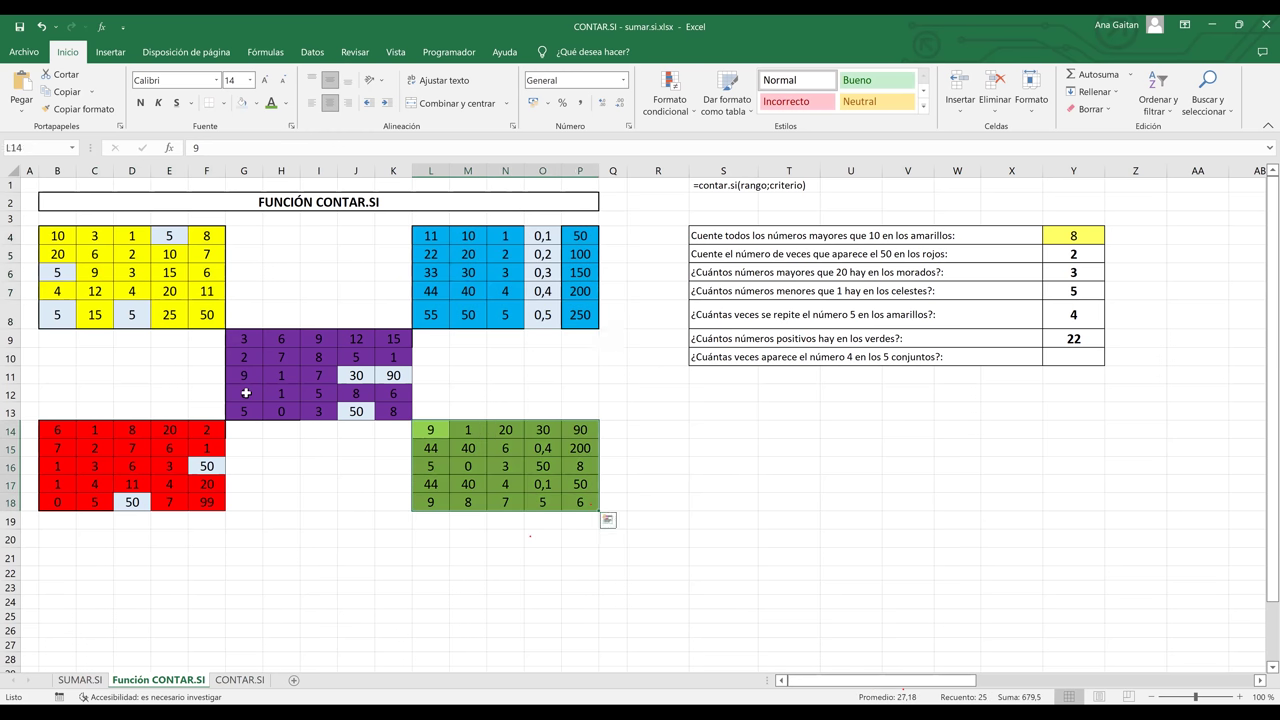
{"action": "left_click_drag", "start_coordinate": [241, 338], "coordinate": [396, 407]}
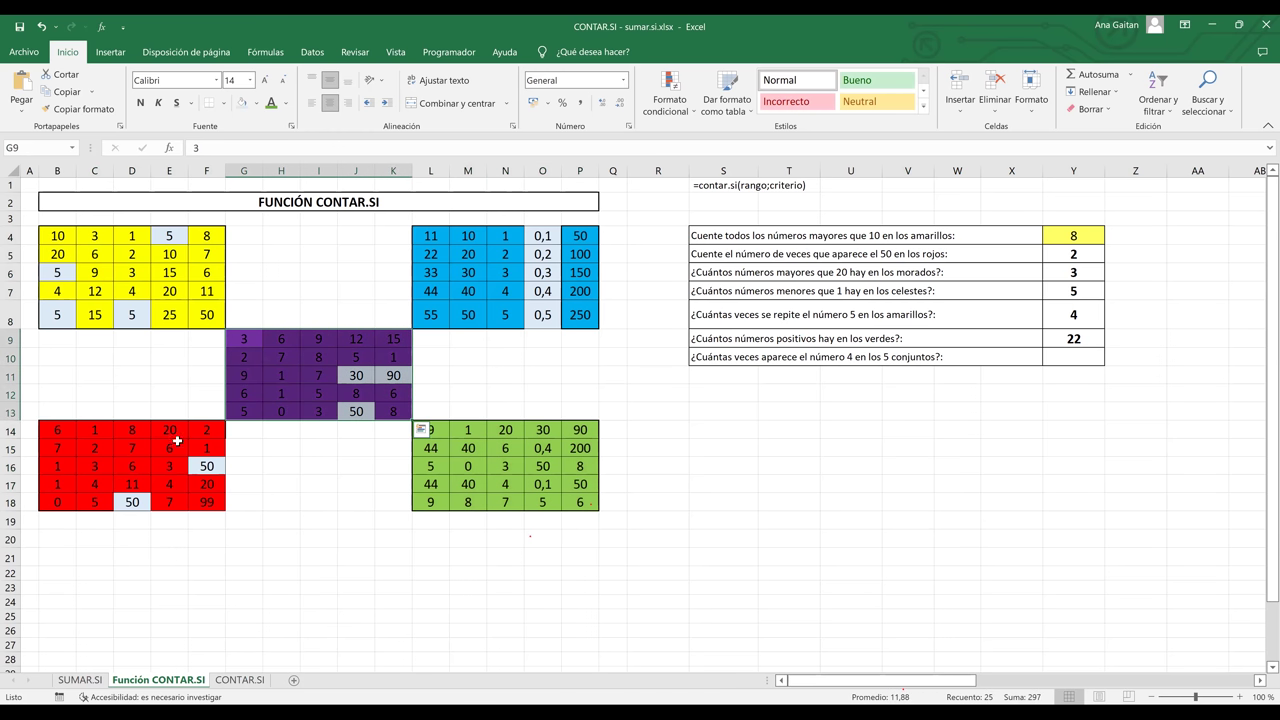
{"action": "left_click_drag", "start_coordinate": [46, 428], "coordinate": [192, 498]}
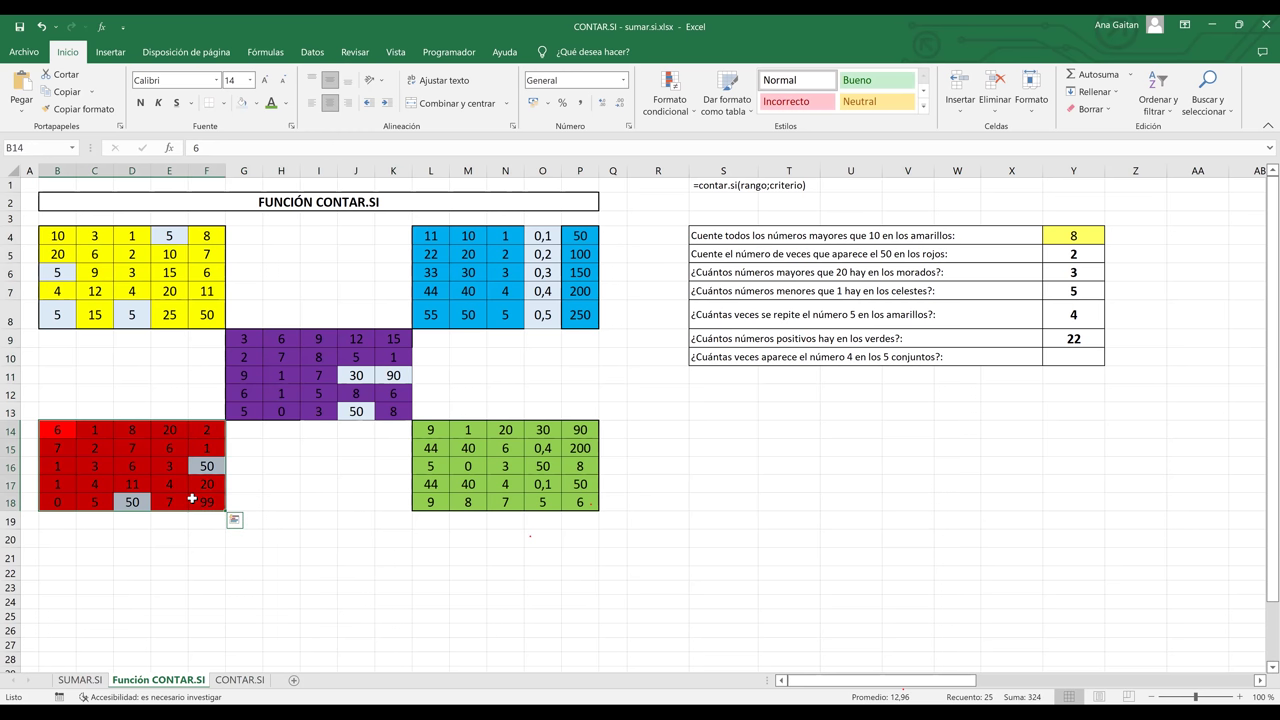
{"action": "left_click", "coordinate": [356, 499]}
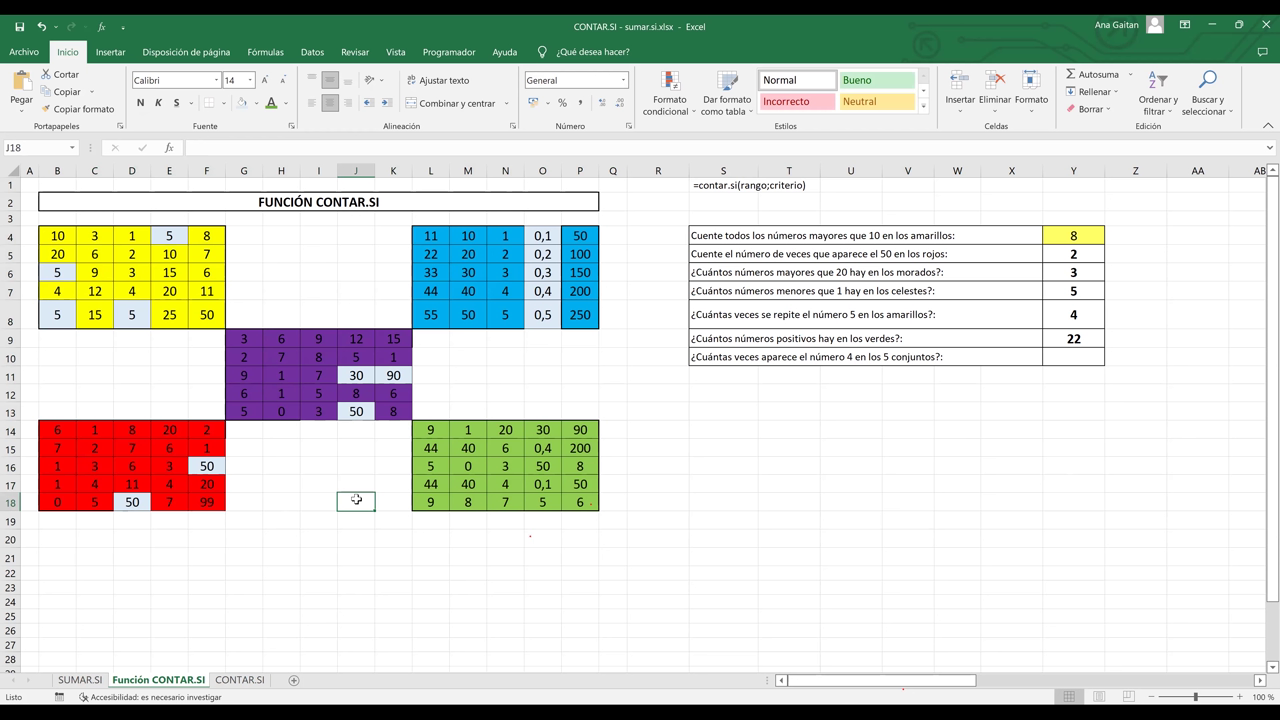
{"action": "left_click", "coordinate": [371, 540]}
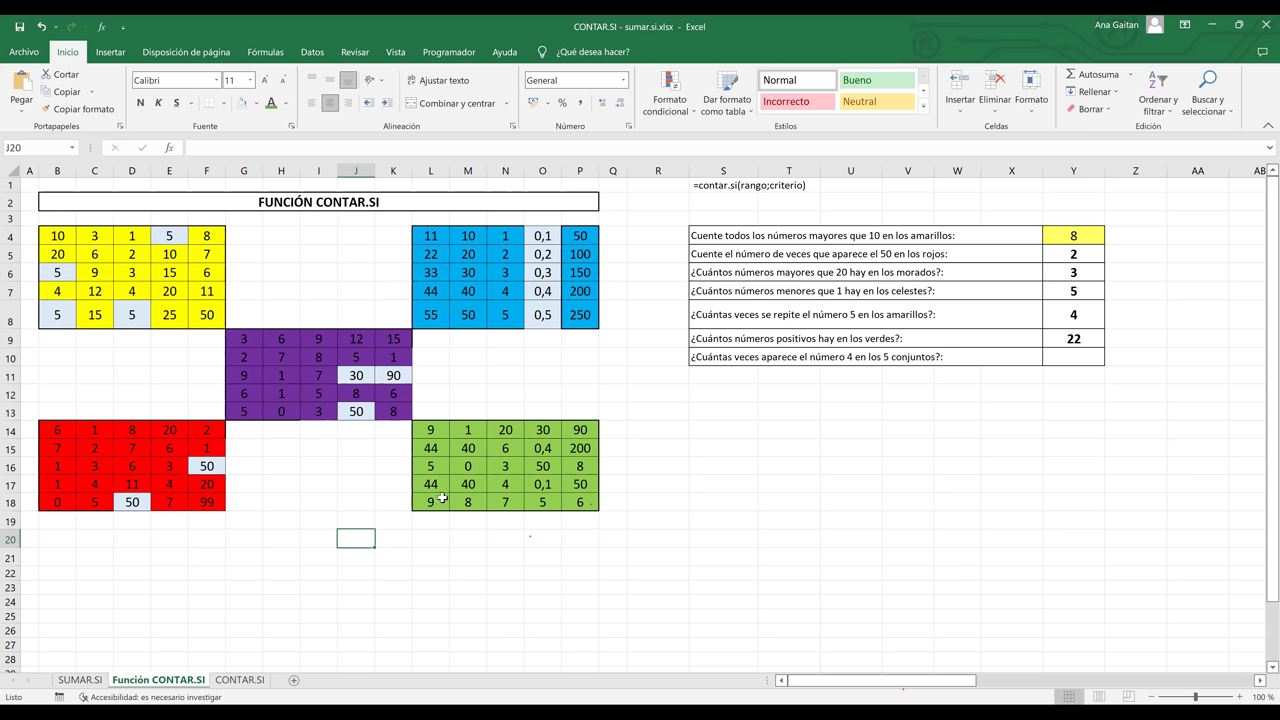
Examine the range argument B14:F18 in the Y5 formula that counts the 50s in the red block
{"action": "left_click", "coordinate": [1085, 256]}
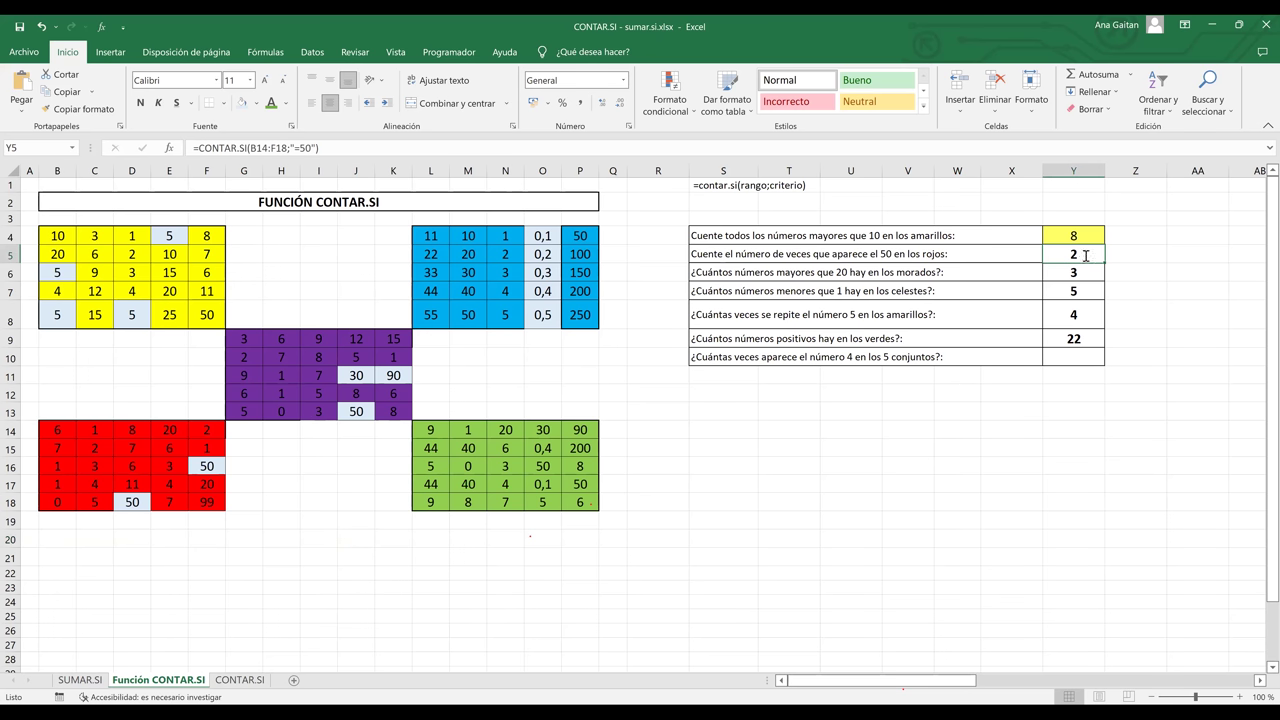
{"action": "double_click", "coordinate": [1085, 256]}
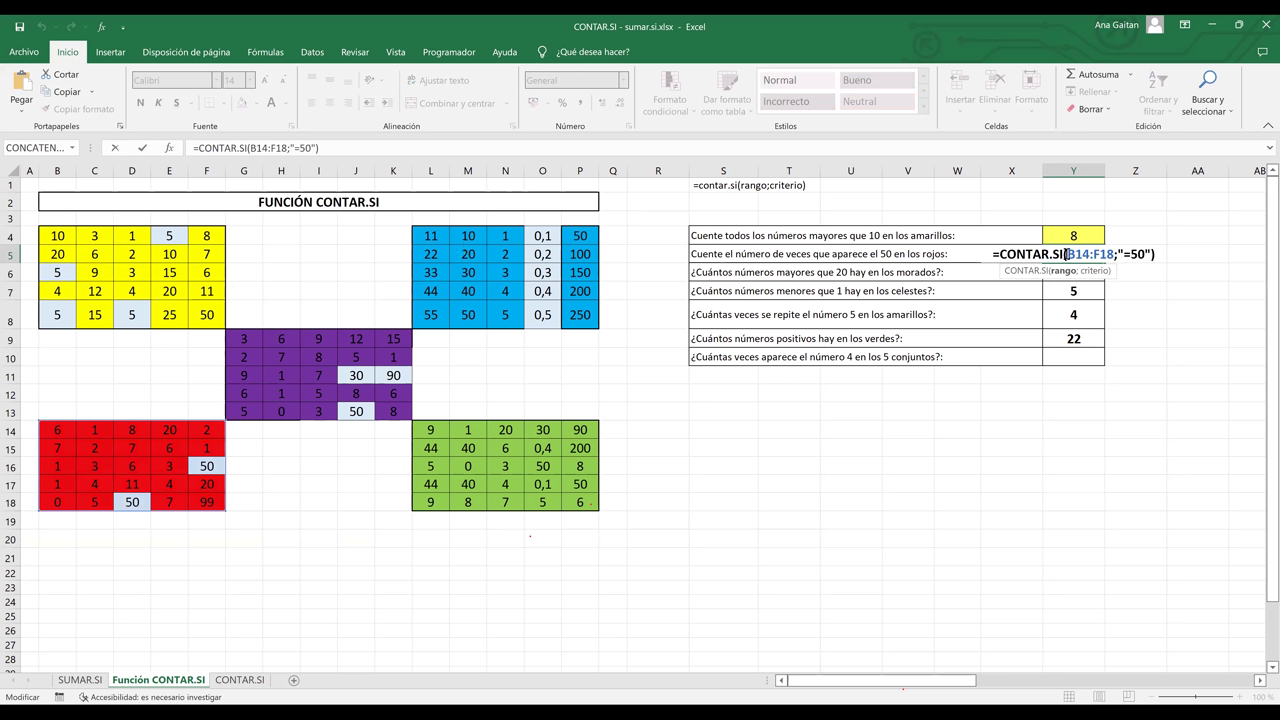
{"action": "left_click_drag", "start_coordinate": [1069, 256], "coordinate": [1113, 256]}
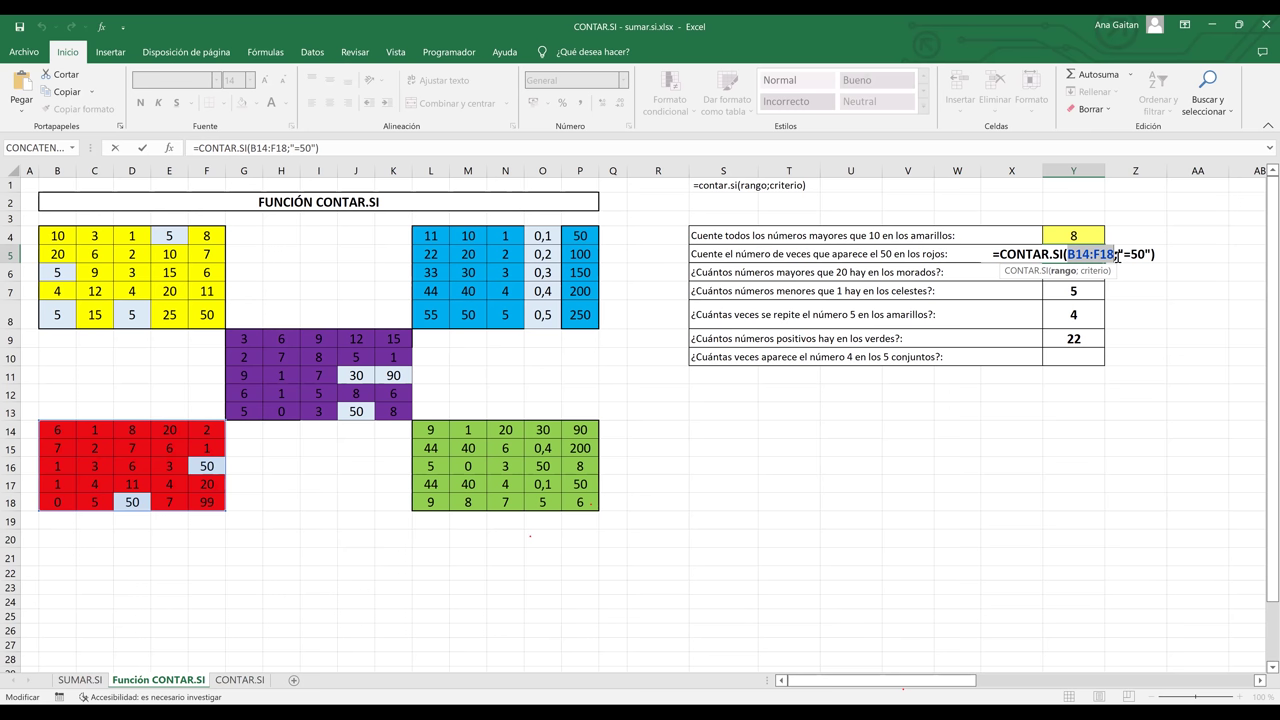
{"action": "key", "text": "Return"}
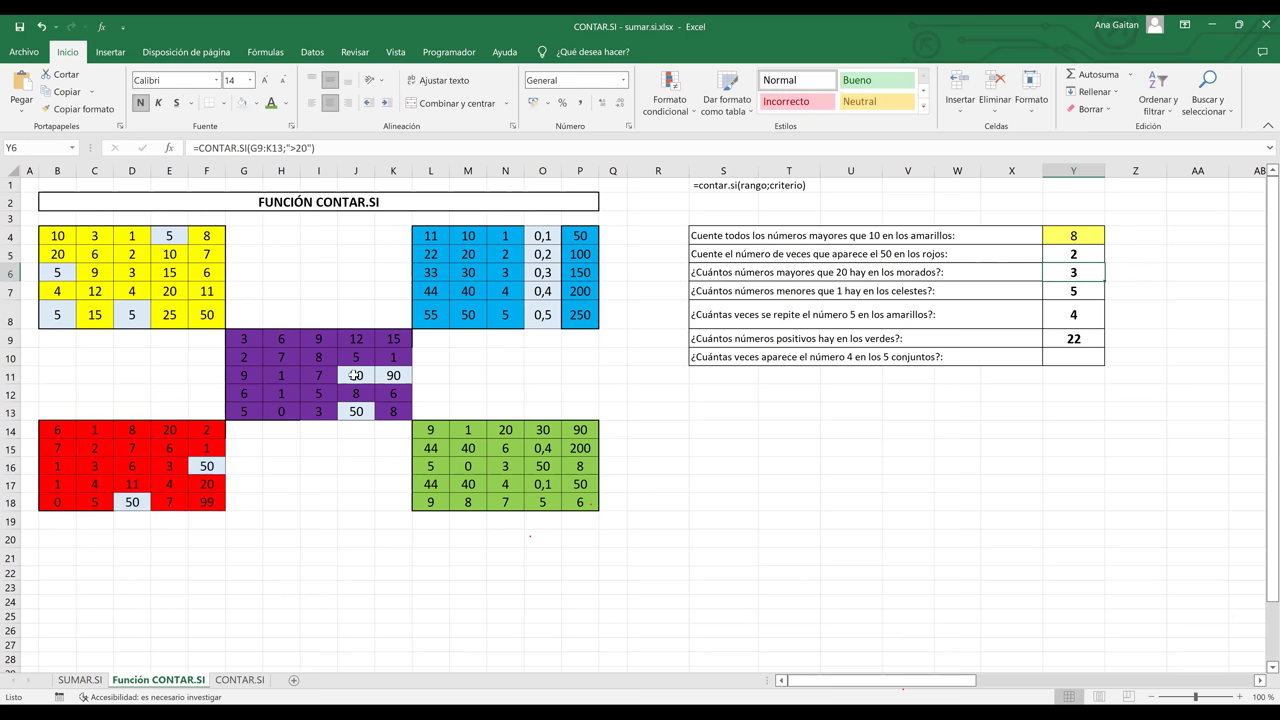
{"action": "left_click", "coordinate": [341, 533]}
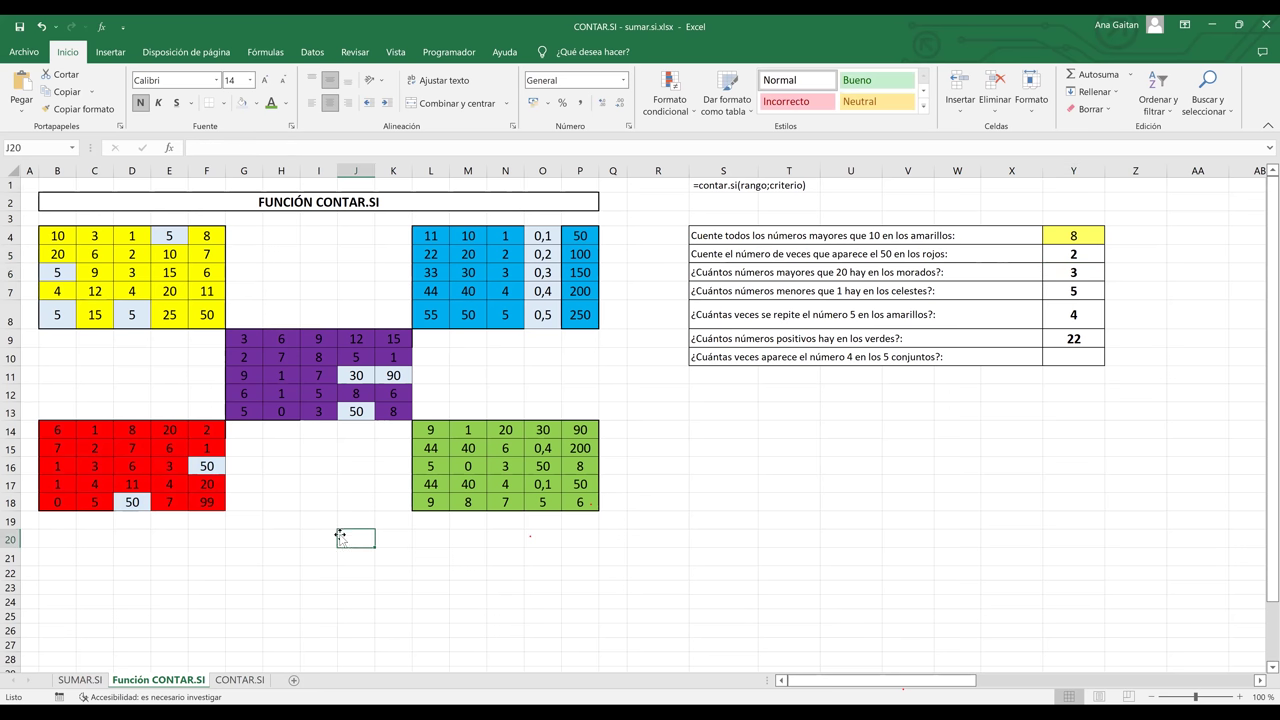
{"action": "left_click", "coordinate": [664, 517]}
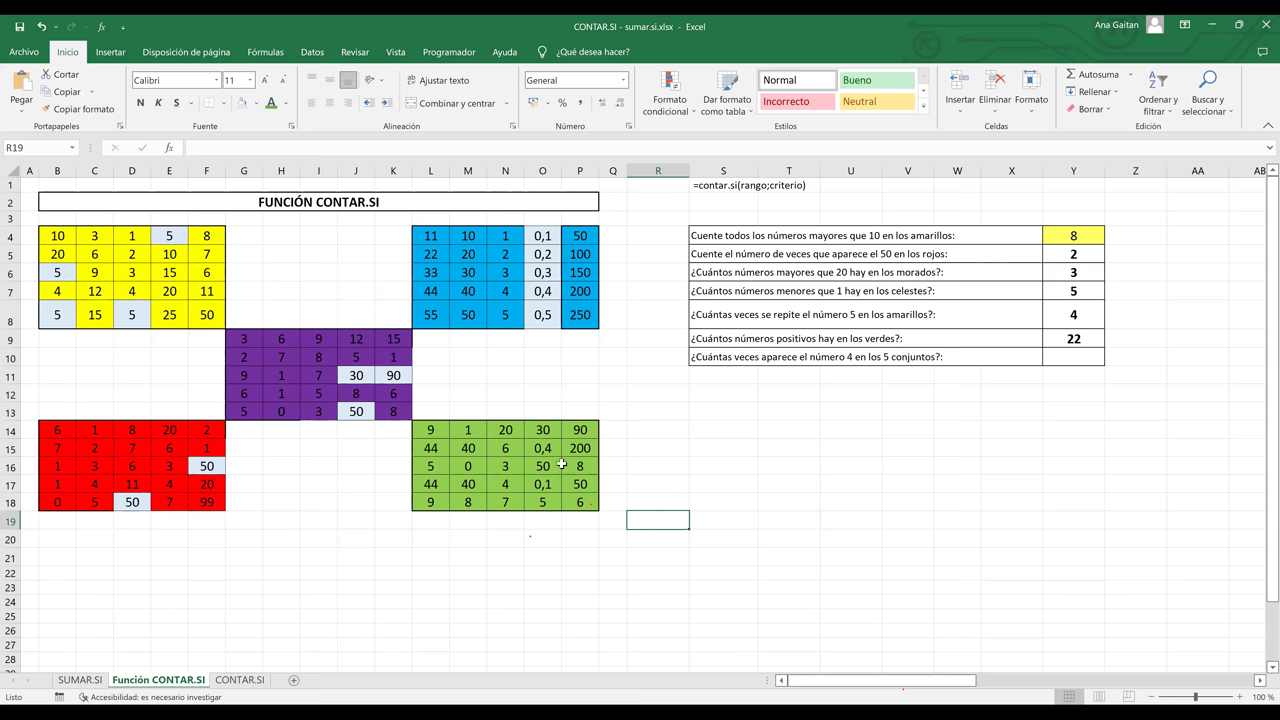
{"action": "left_click", "coordinate": [267, 313]}
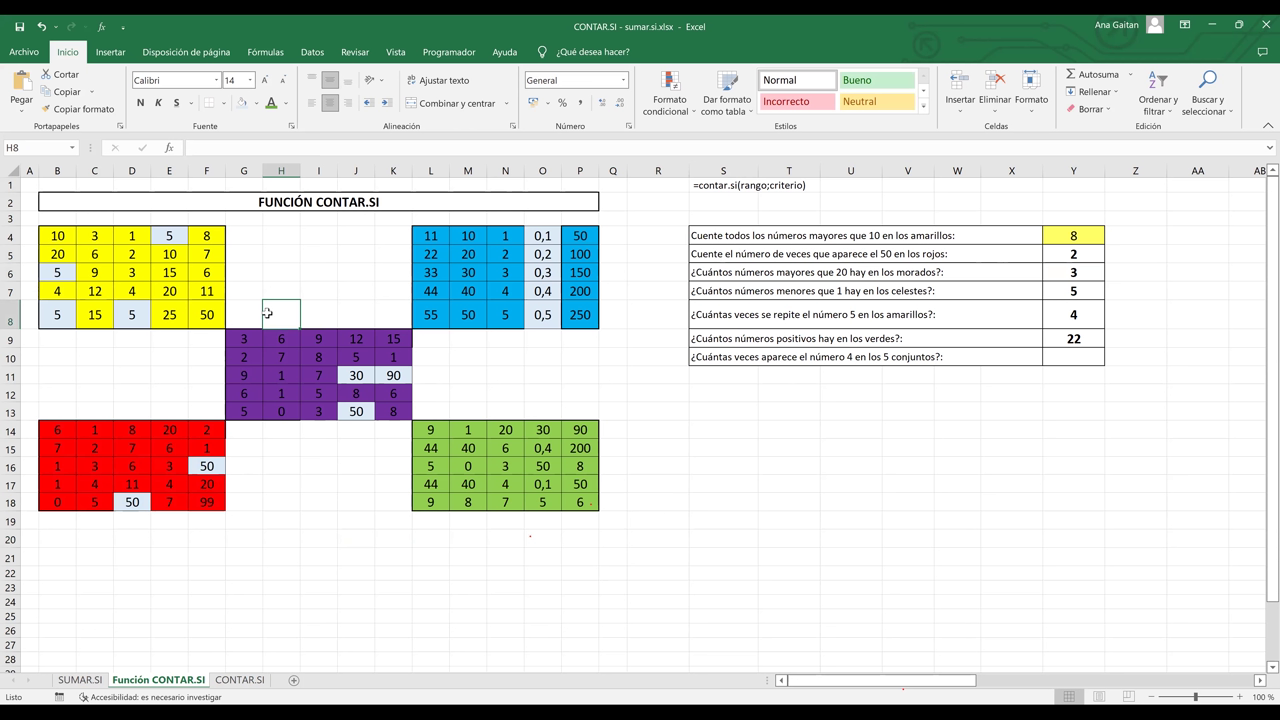
{"action": "left_click", "coordinate": [571, 334]}
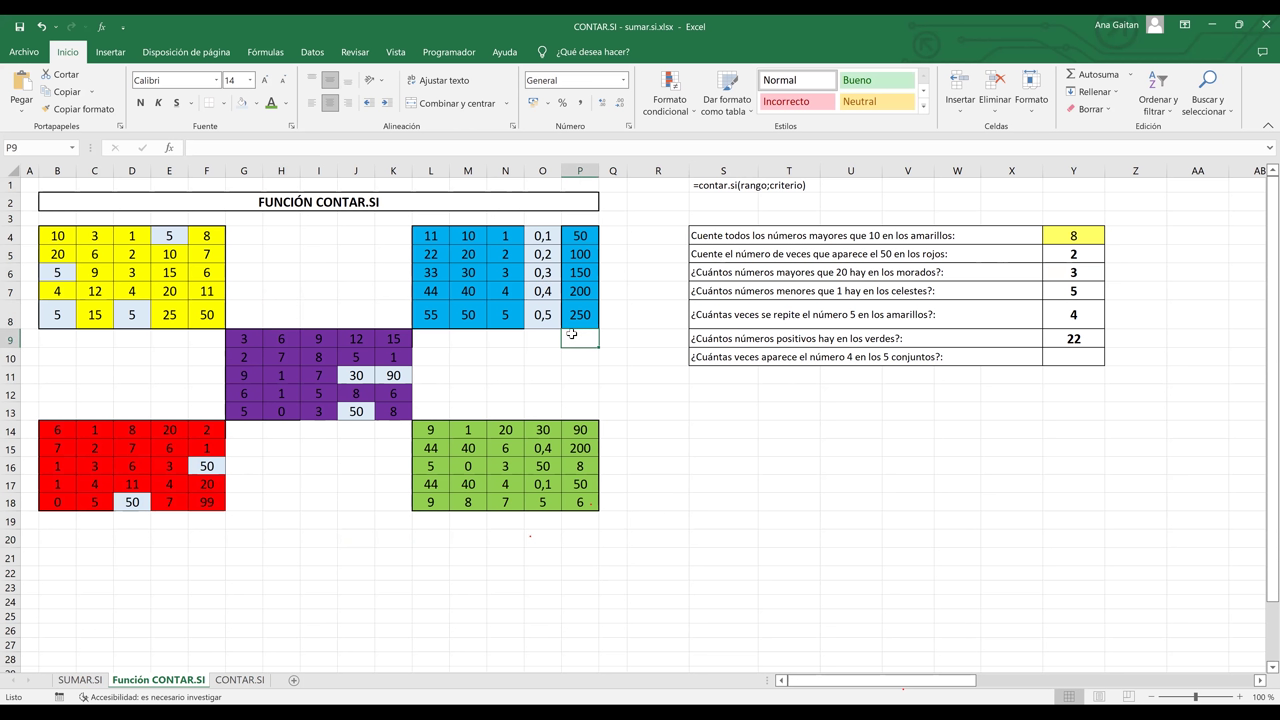